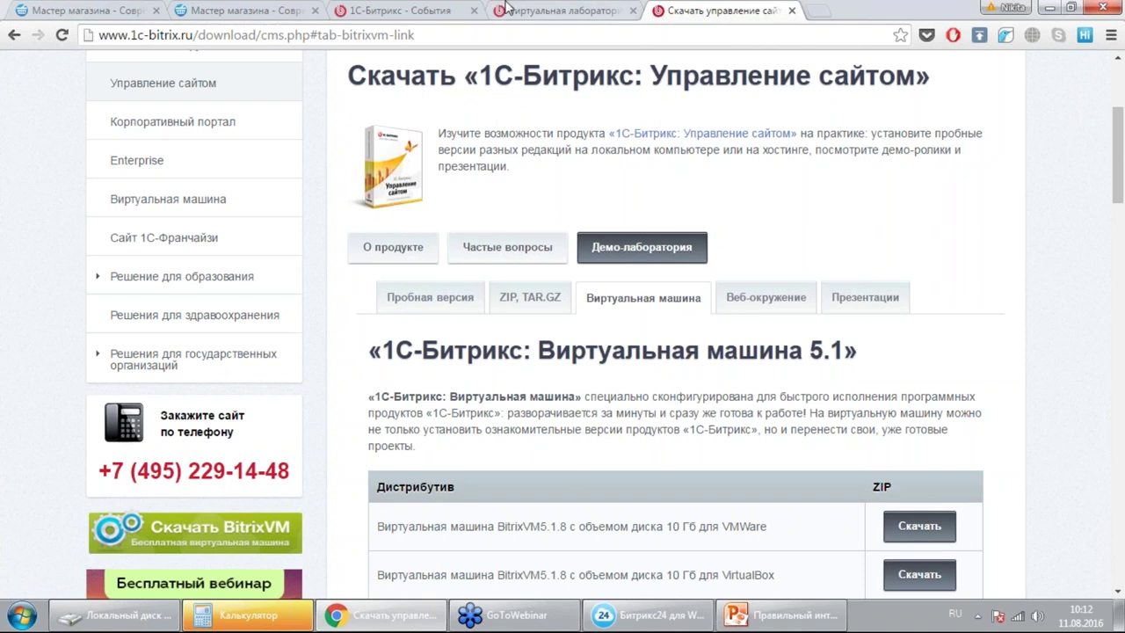
Open the demo-site creation form on the Виртуальная лаборатория page and focus the login field
click(565, 8)
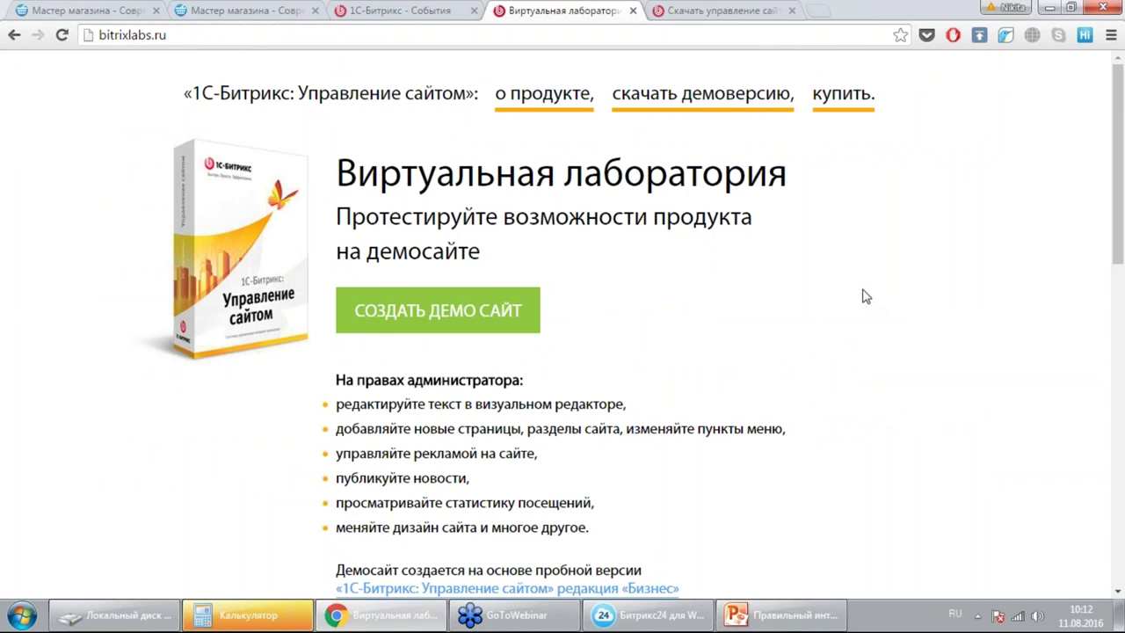
click(457, 312)
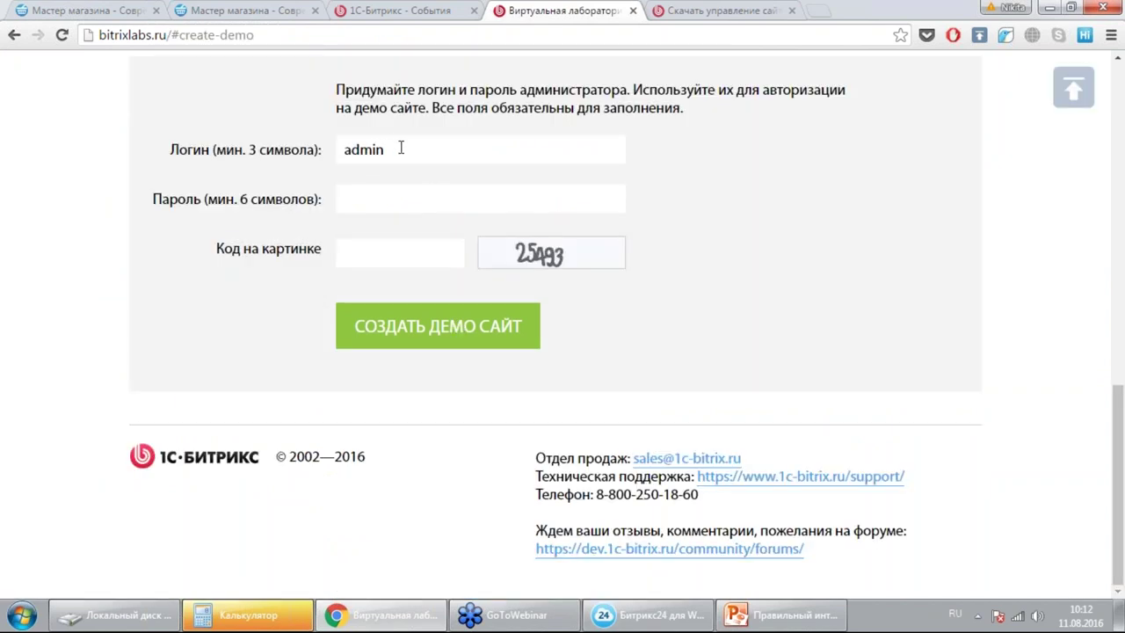
click(410, 149)
scroll(411, 149, up, 3)
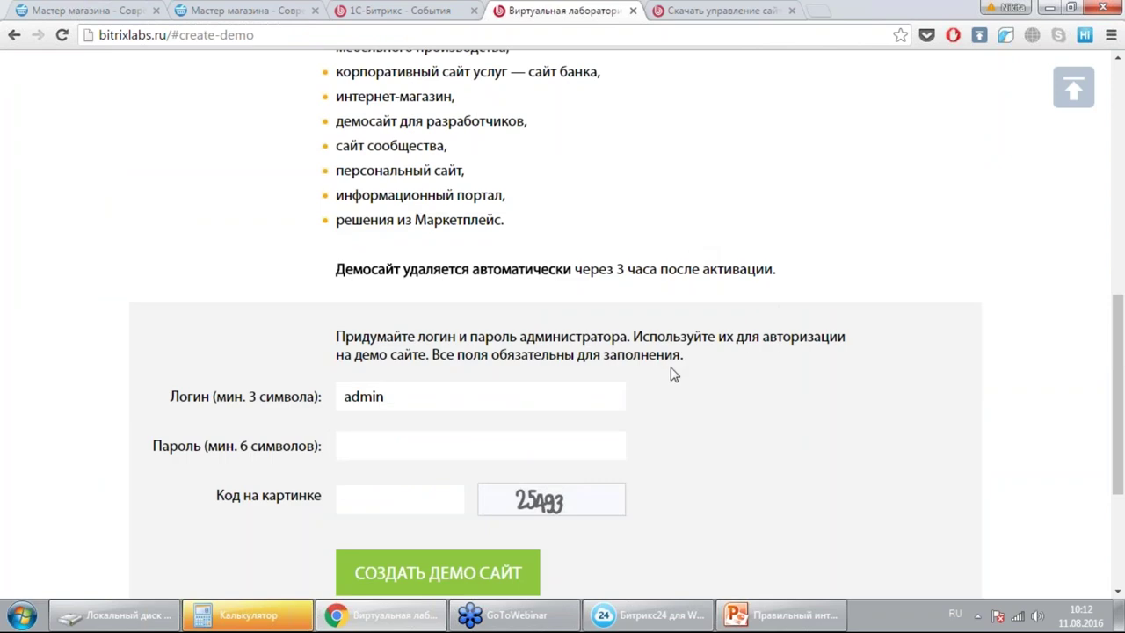
scroll(690, 376, down, 1)
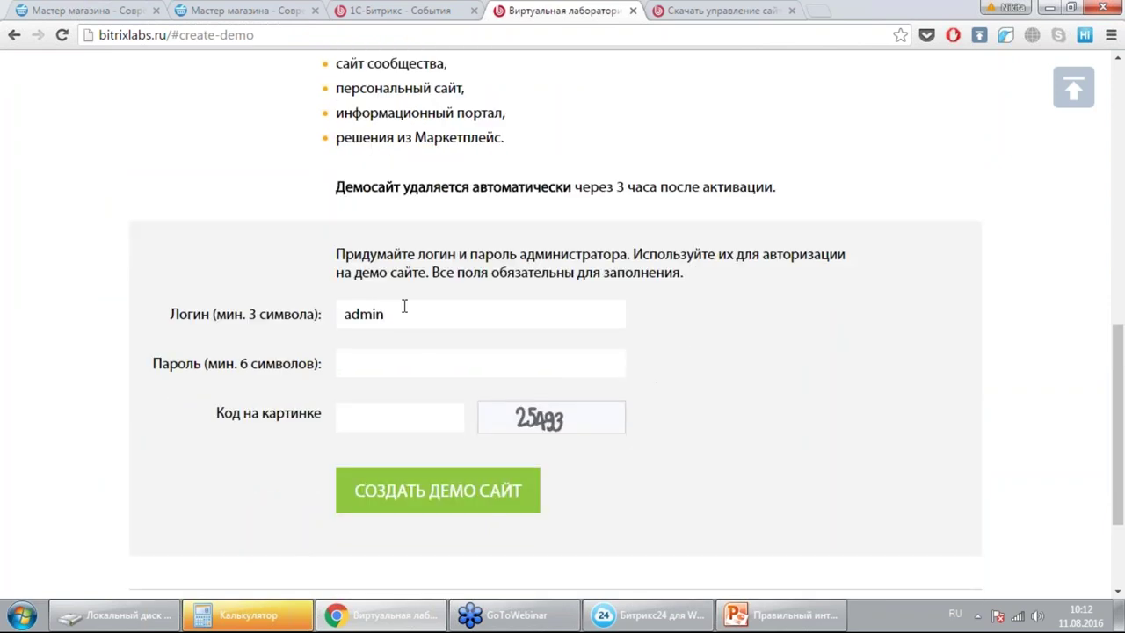
Enter the administrator password and captcha code, then submit to create 1048lab.bitrixlabs.ru
click(390, 363)
key(alt+shift)
click(388, 422)
click(433, 493)
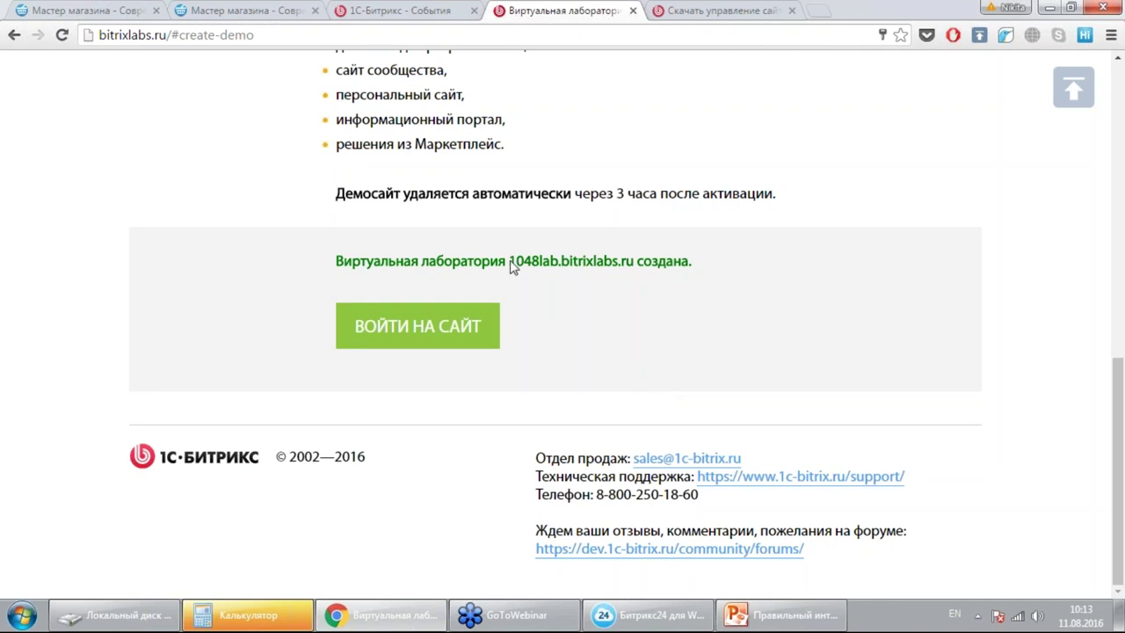
Log in to the new 1048lab demo site and select the Интернет-магазин solution
drag(512, 267, 637, 273)
click(393, 340)
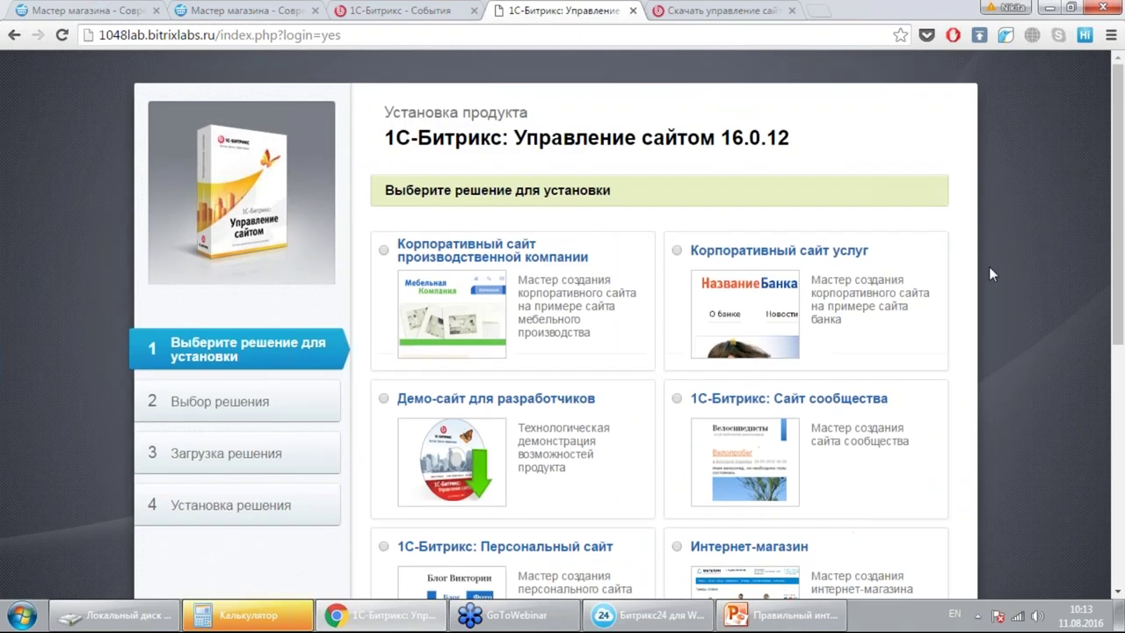
scroll(988, 275, down, 1)
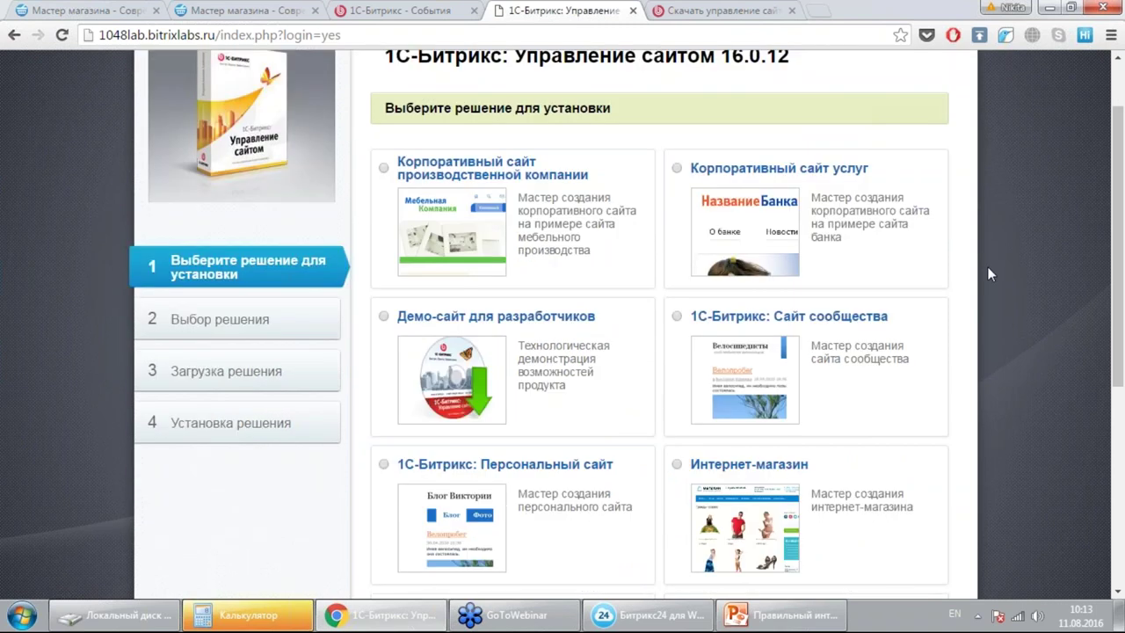
scroll(990, 275, down, 1)
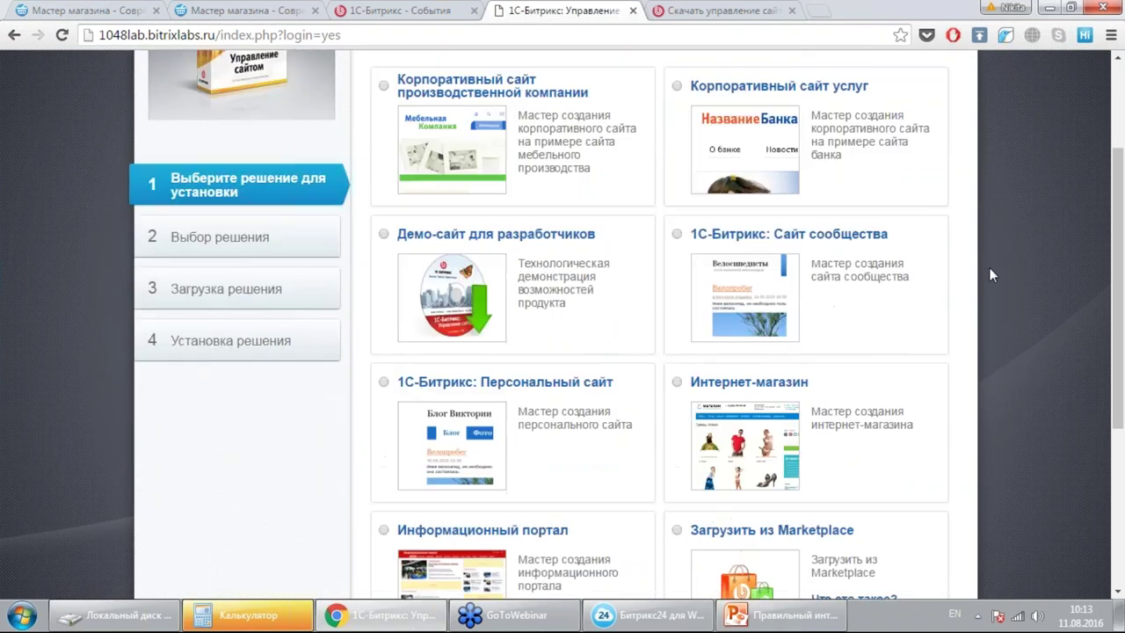
click(742, 393)
After briefly choosing the Marketplace option, reselect Интернет-магазин and continue to template choice
scroll(994, 309, up, 2)
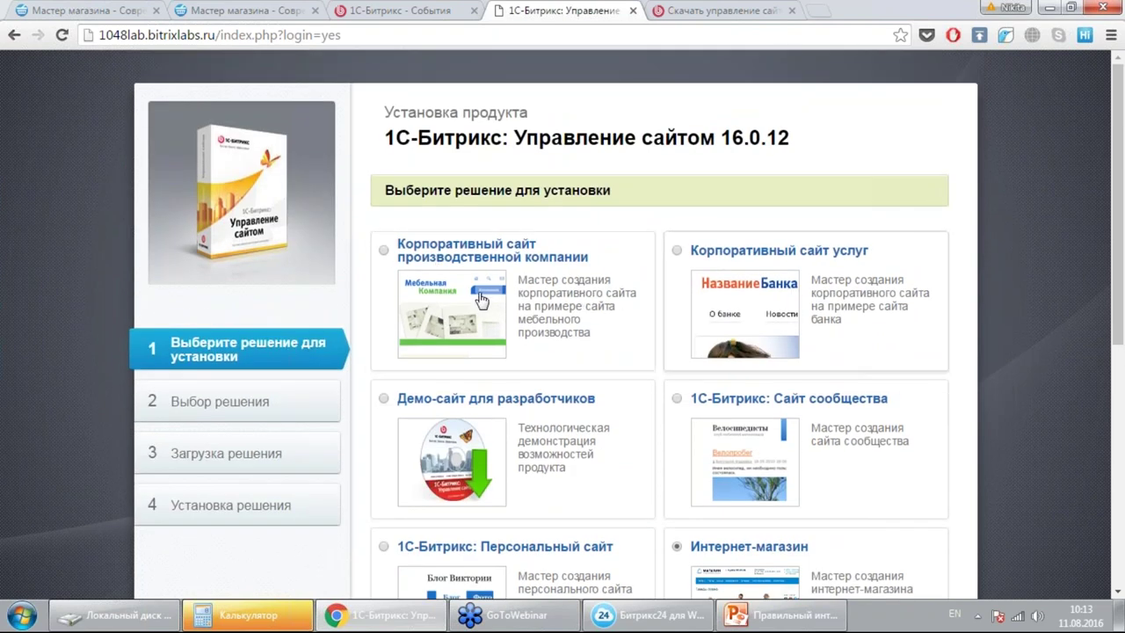
scroll(767, 281, down, 5)
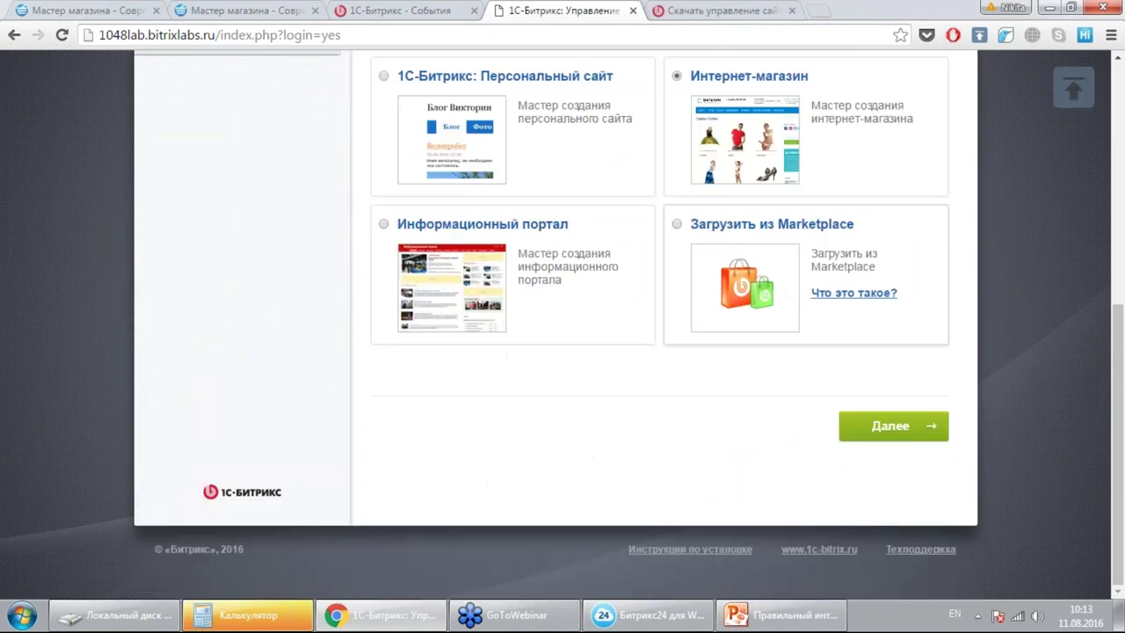
click(705, 230)
scroll(747, 254, up, 3)
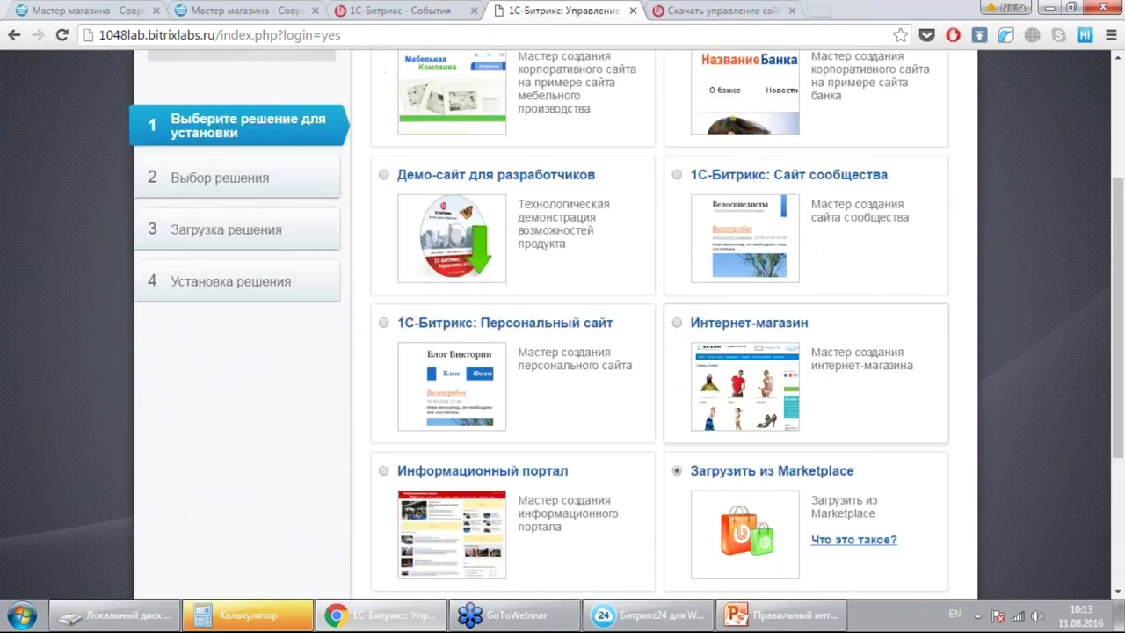
click(707, 327)
scroll(1009, 381, down, 2)
click(884, 519)
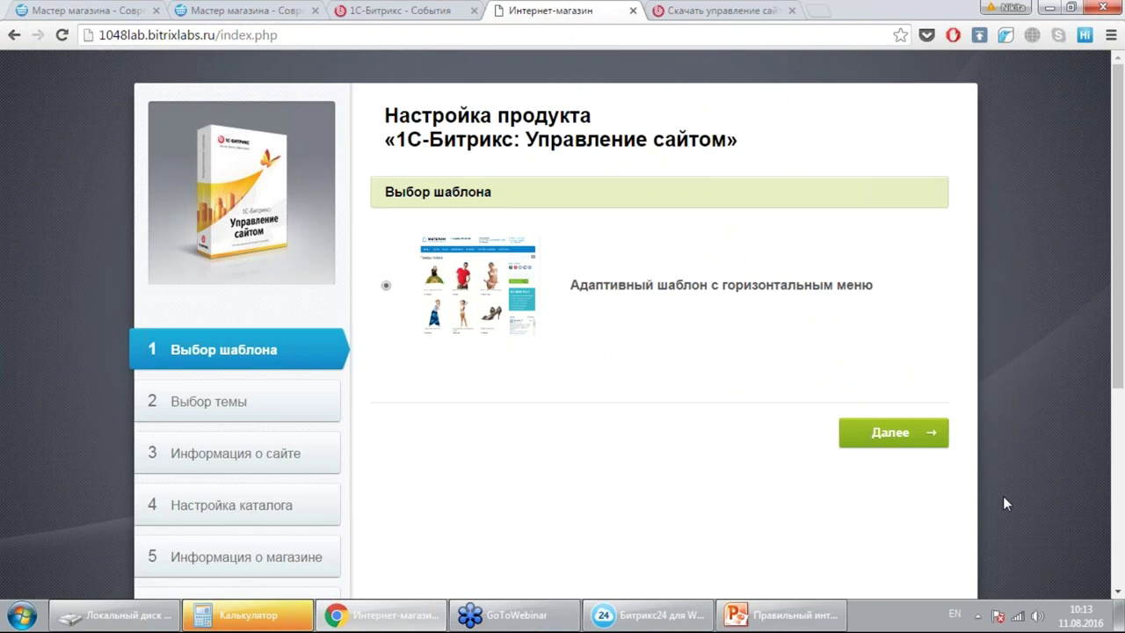
Accept the adaptive horizontal-menu template, compare themes, settle on blue Синий and continue
click(887, 433)
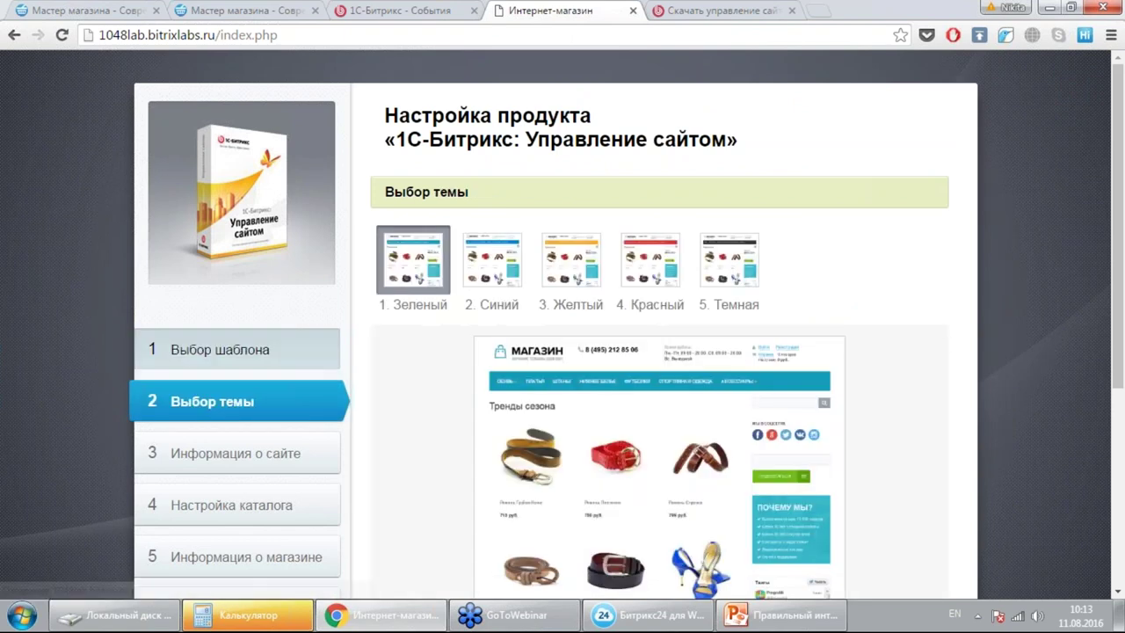
click(492, 262)
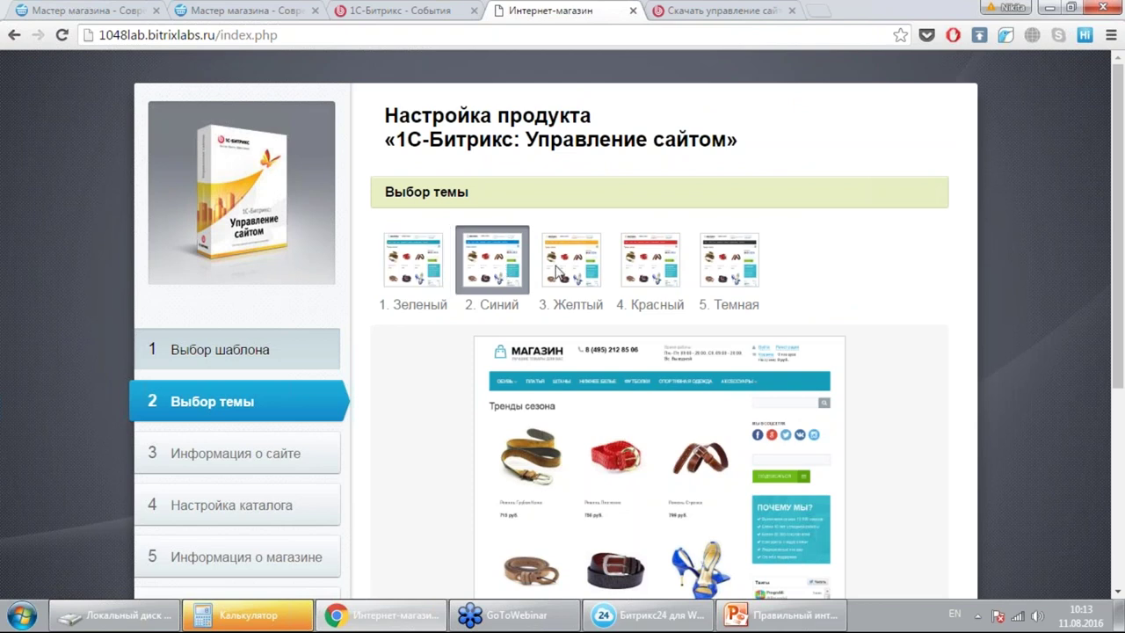
click(576, 270)
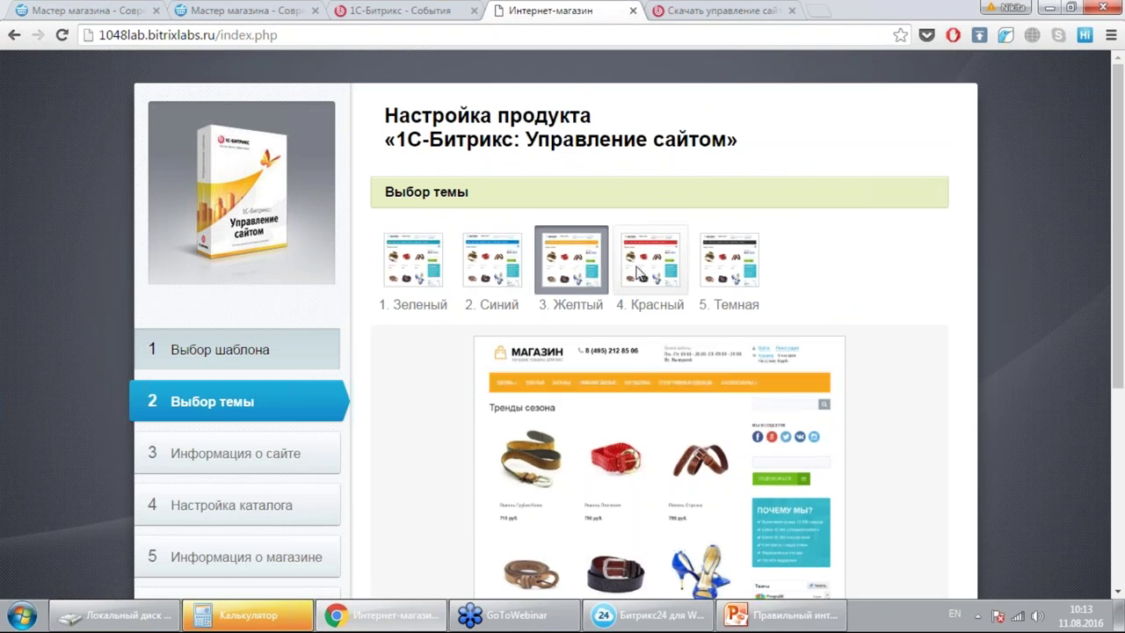
click(497, 272)
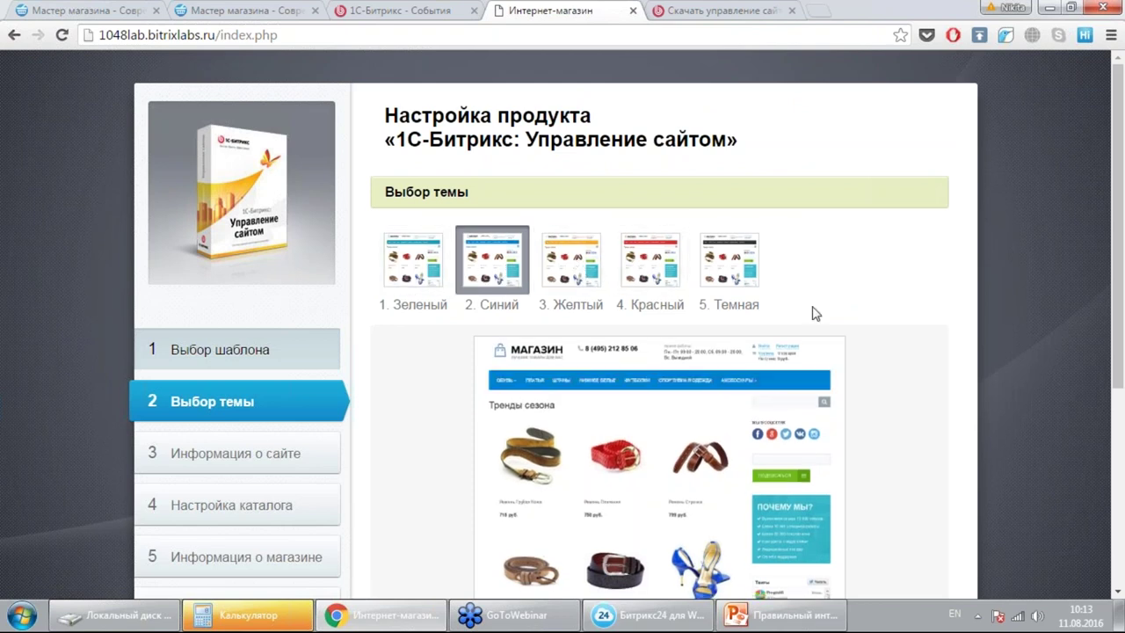
scroll(934, 281, down, 3)
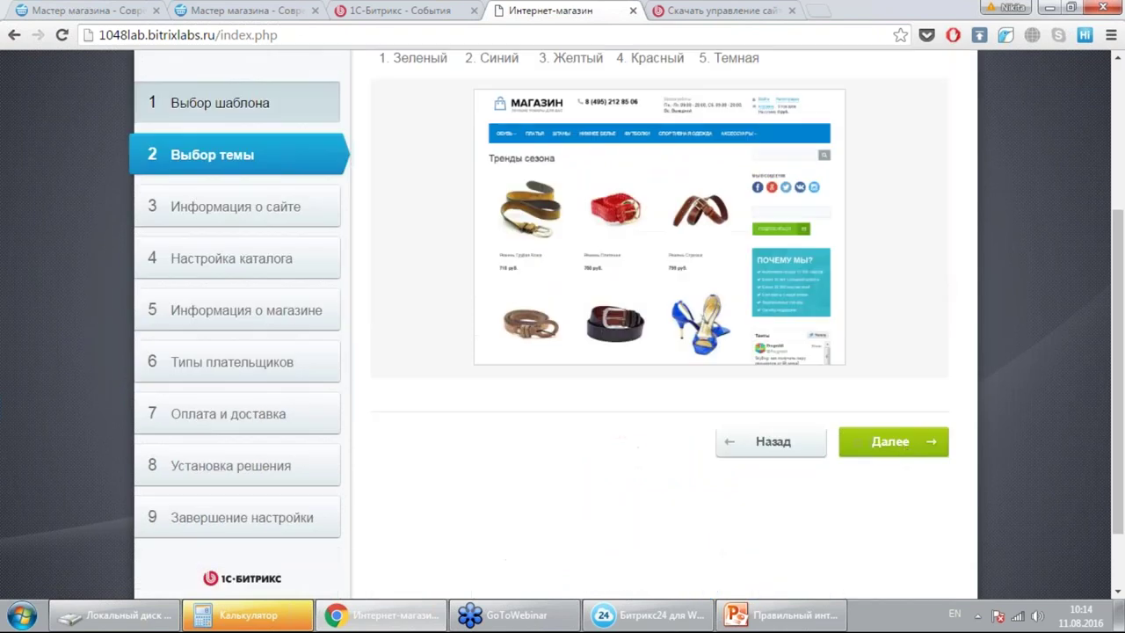
click(905, 447)
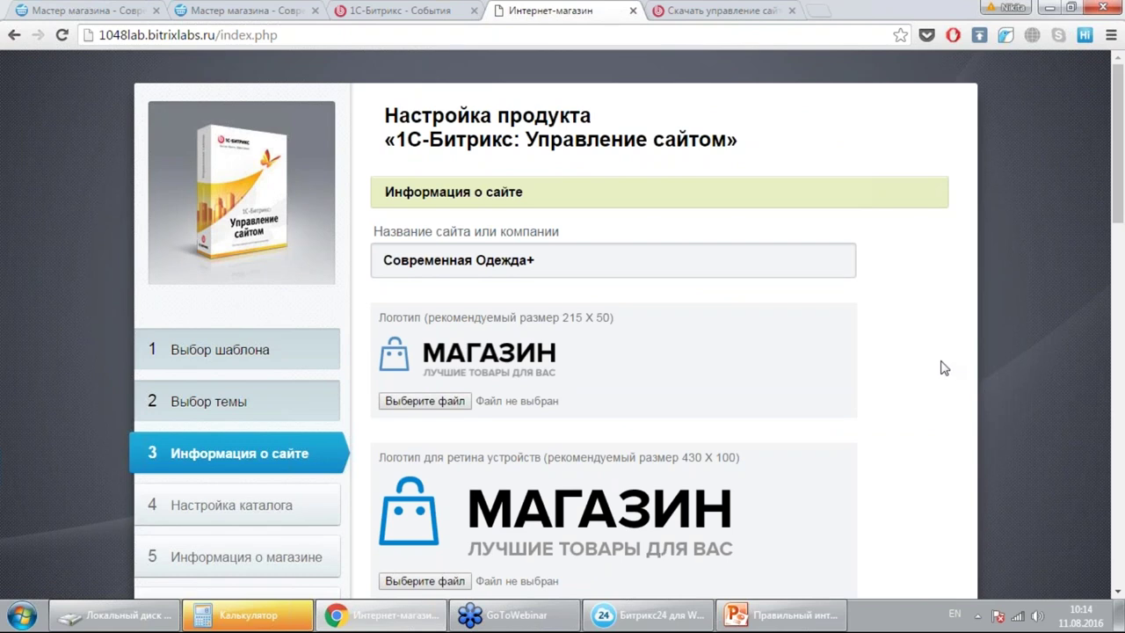
Rename the site to «Современная Одежда» and review the phone, signature and working-hours fields
click(585, 263)
key(BackSpace)
scroll(515, 246, down, 1)
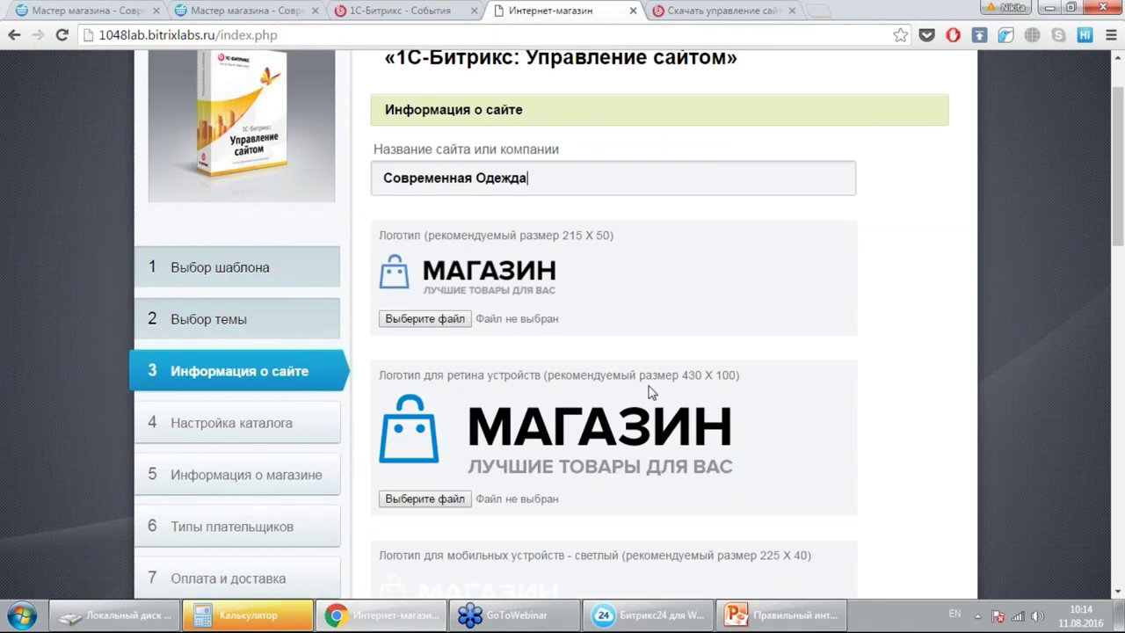
scroll(650, 392, down, 4)
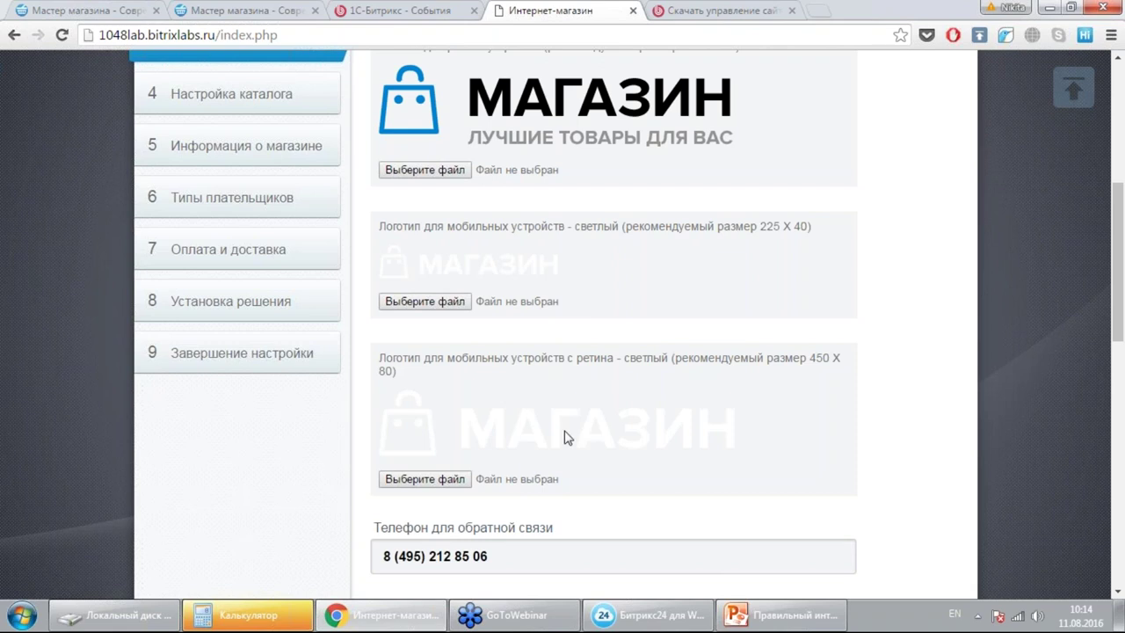
scroll(565, 428, down, 1)
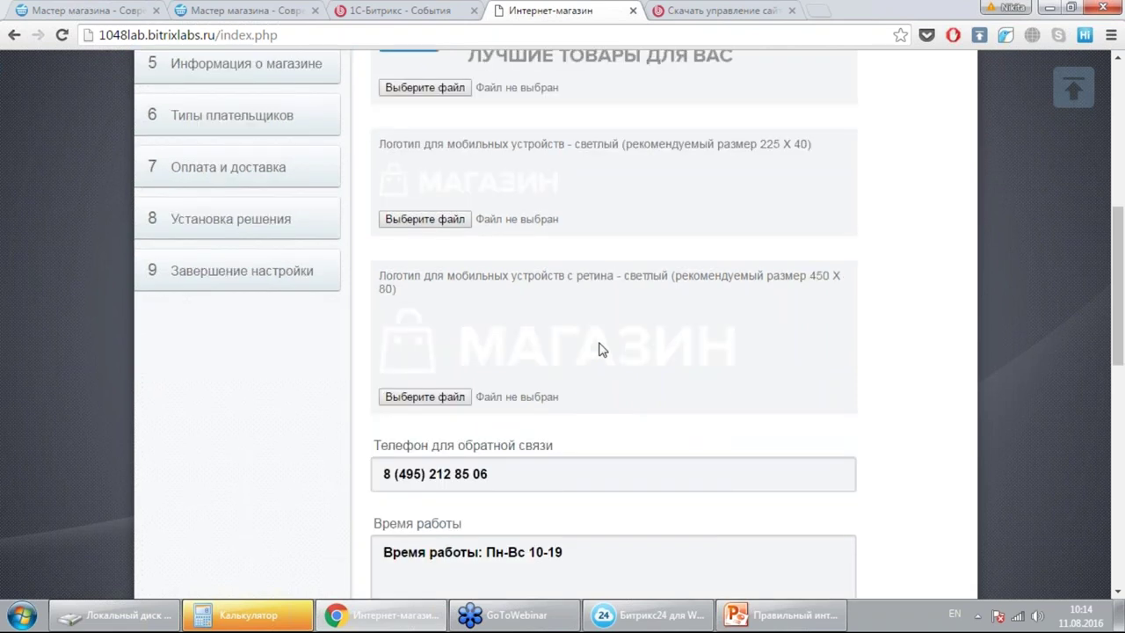
scroll(600, 347, down, 1)
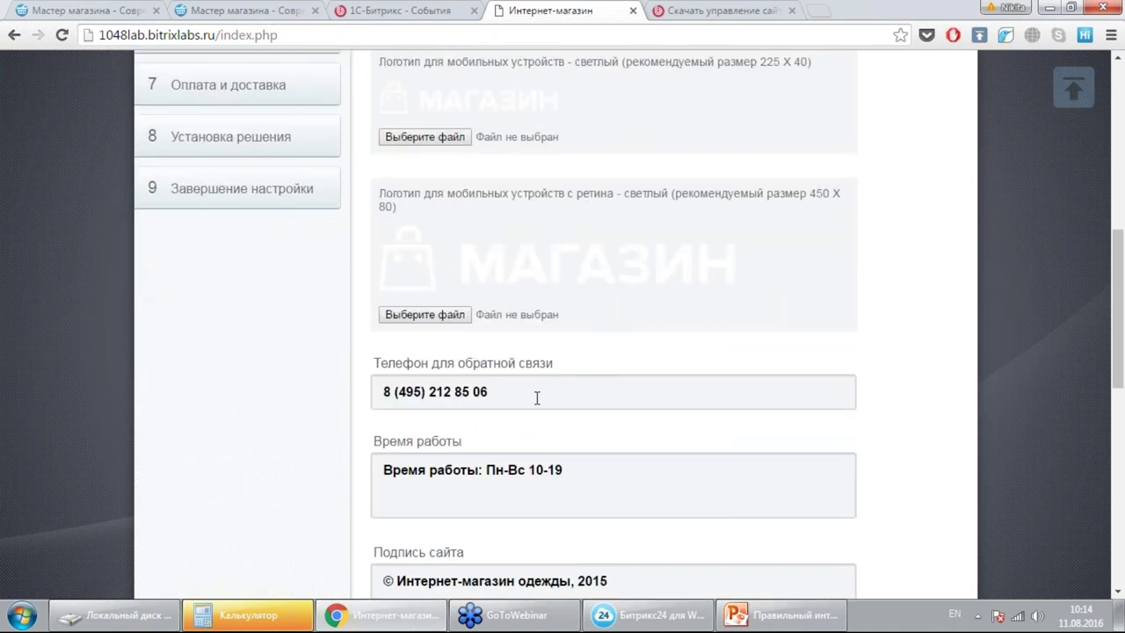
click(628, 392)
scroll(568, 446, down, 2)
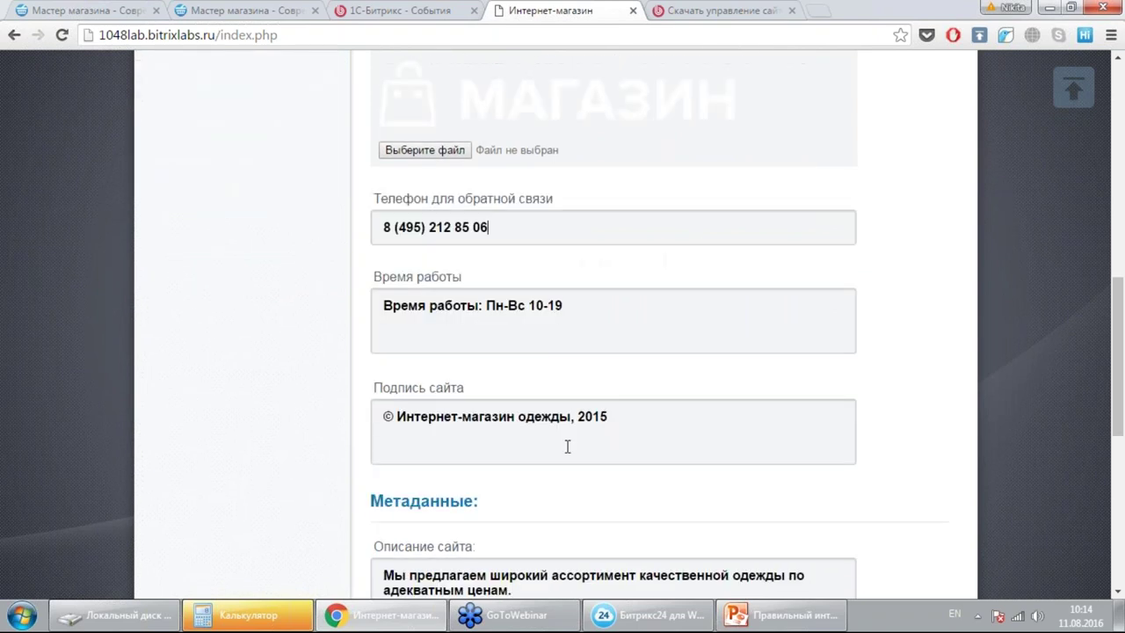
click(567, 446)
click(603, 316)
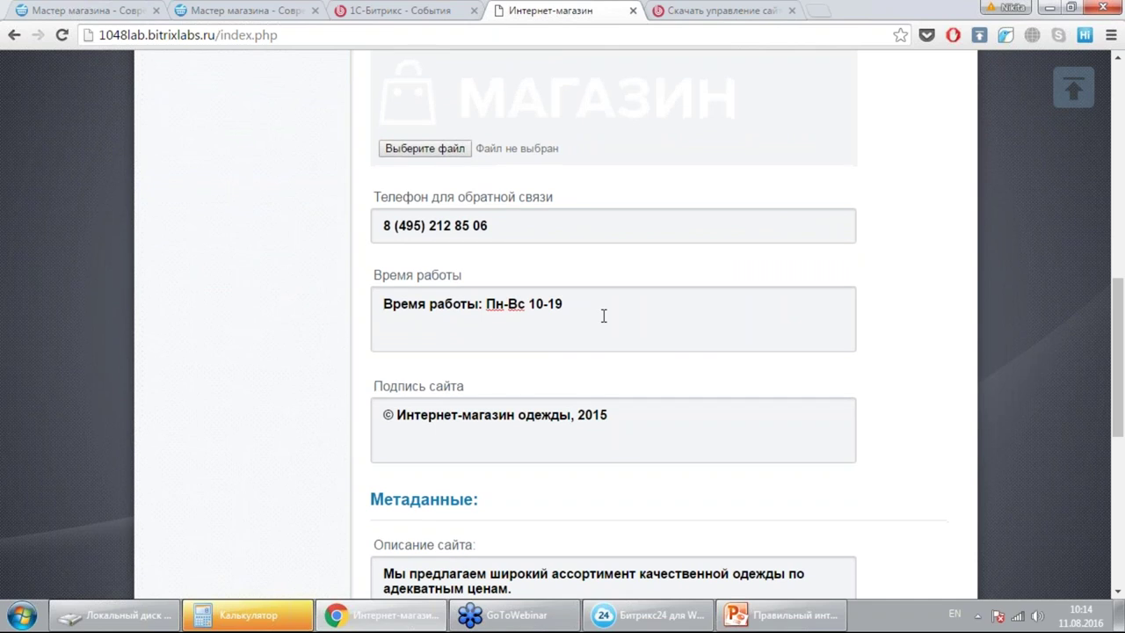
Turn off mobile app installation and continue to the catalog settings step
scroll(603, 316, down, 1)
scroll(640, 246, down, 2)
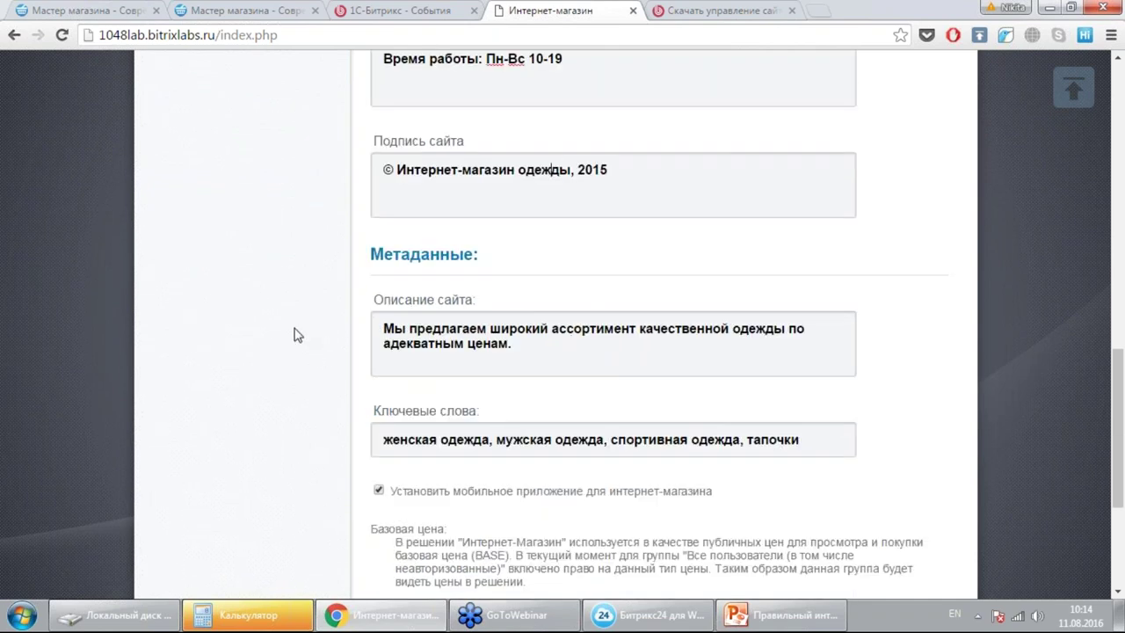
scroll(297, 334, down, 1)
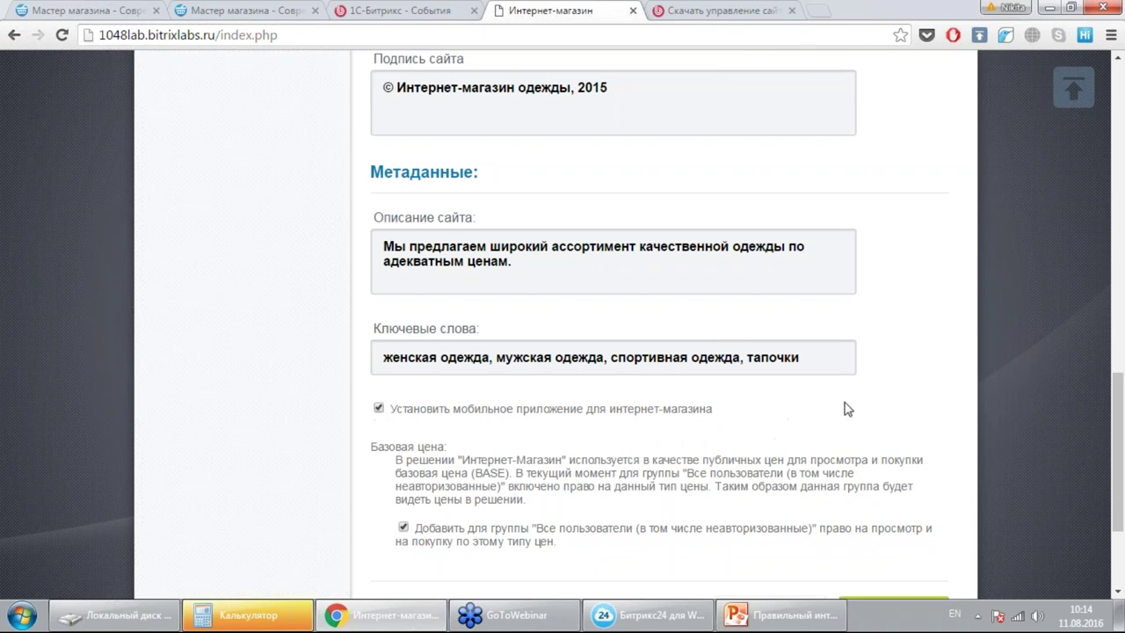
scroll(843, 409, down, 1)
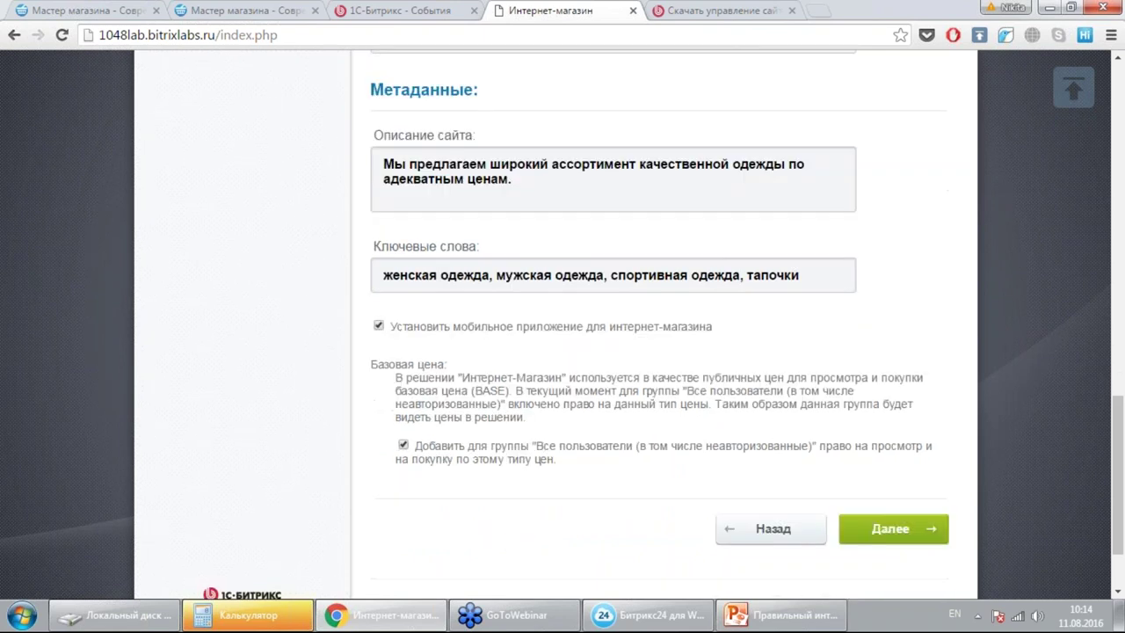
click(378, 326)
drag(557, 390, 635, 415)
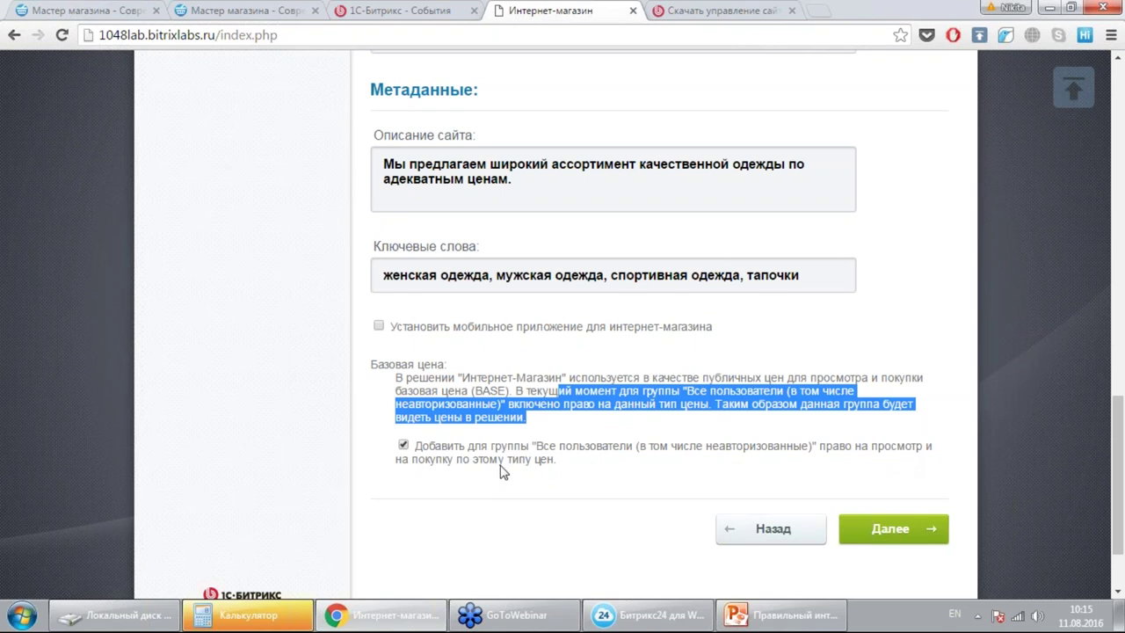
click(890, 528)
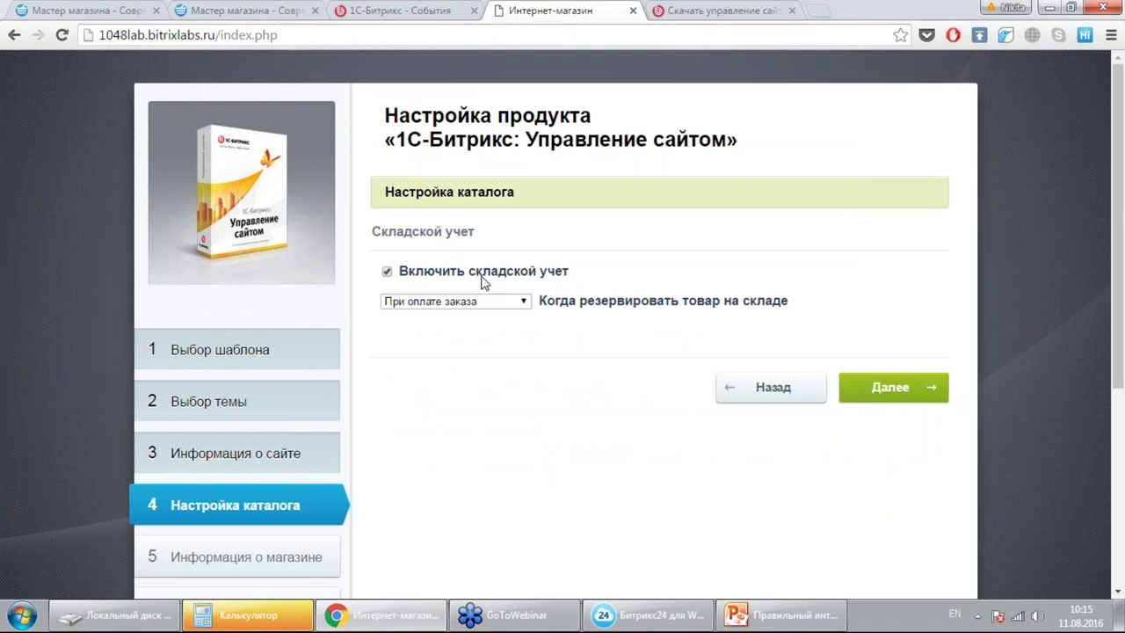
Keep stock reservation at «При оплате заказа» with stock accounting on, and continue
click(483, 301)
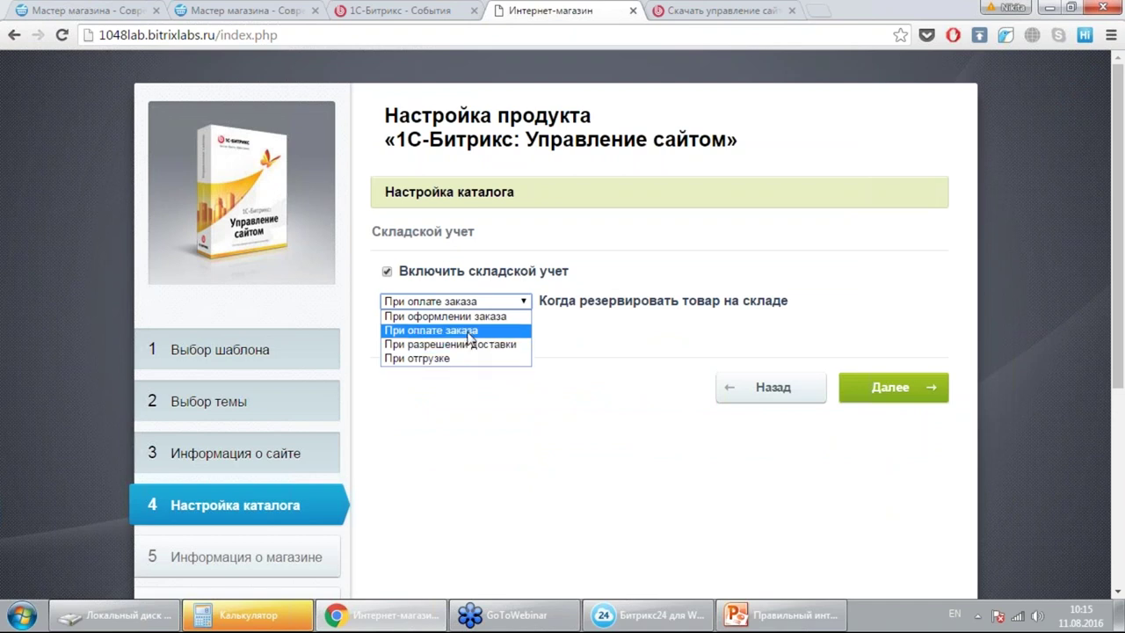
click(468, 330)
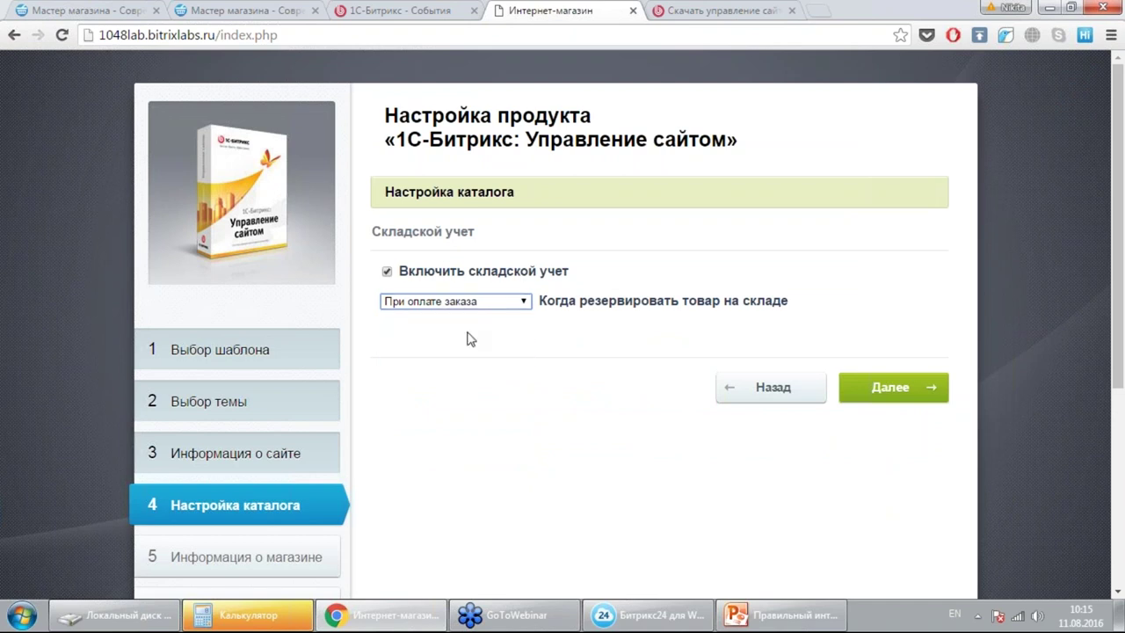
click(894, 390)
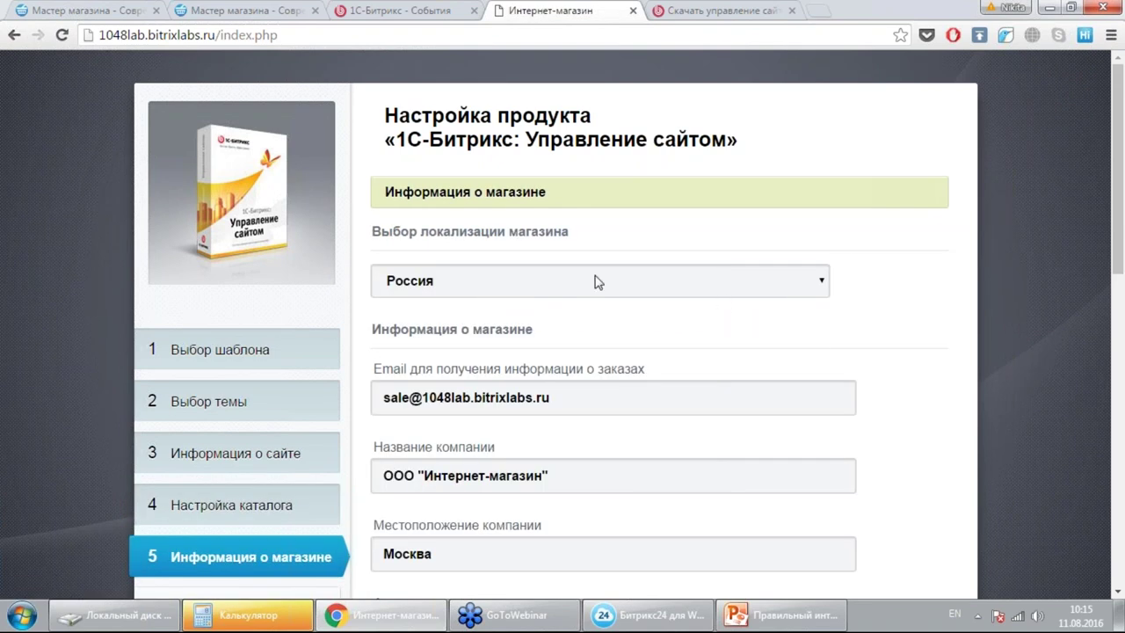
Keep Россия as store country, review the notification email and company location, and continue
click(563, 278)
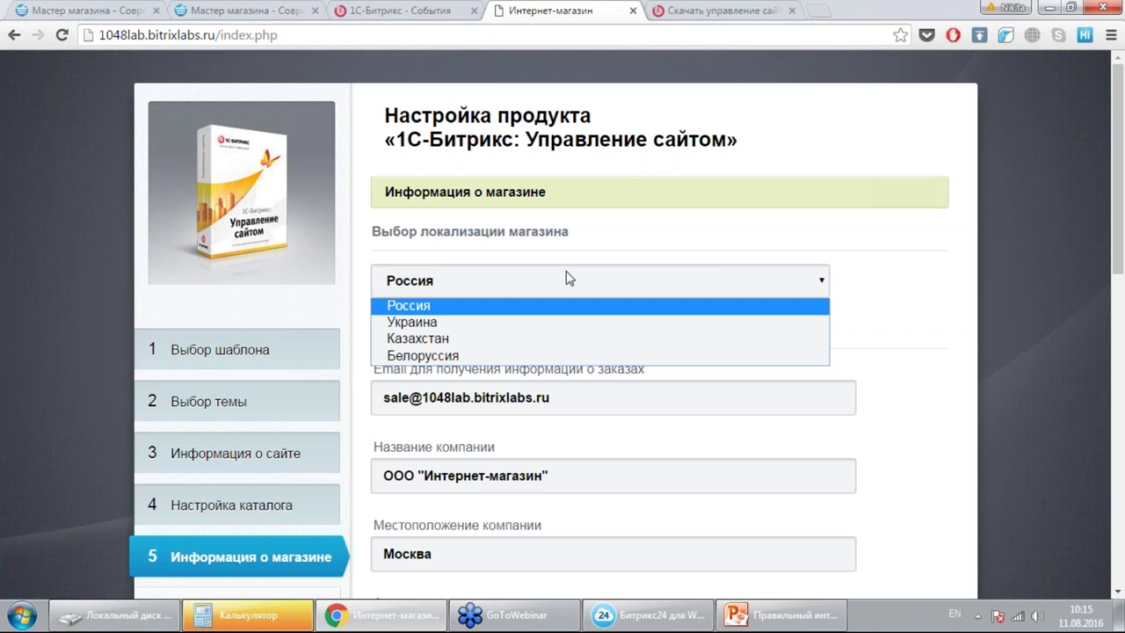
click(665, 235)
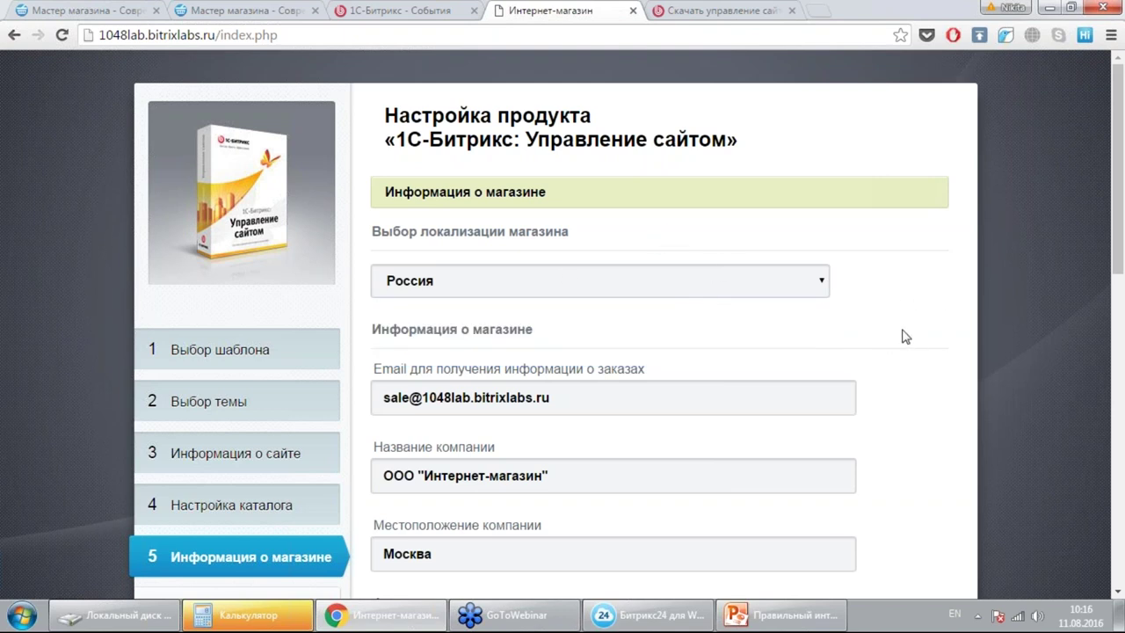
scroll(667, 296, down, 3)
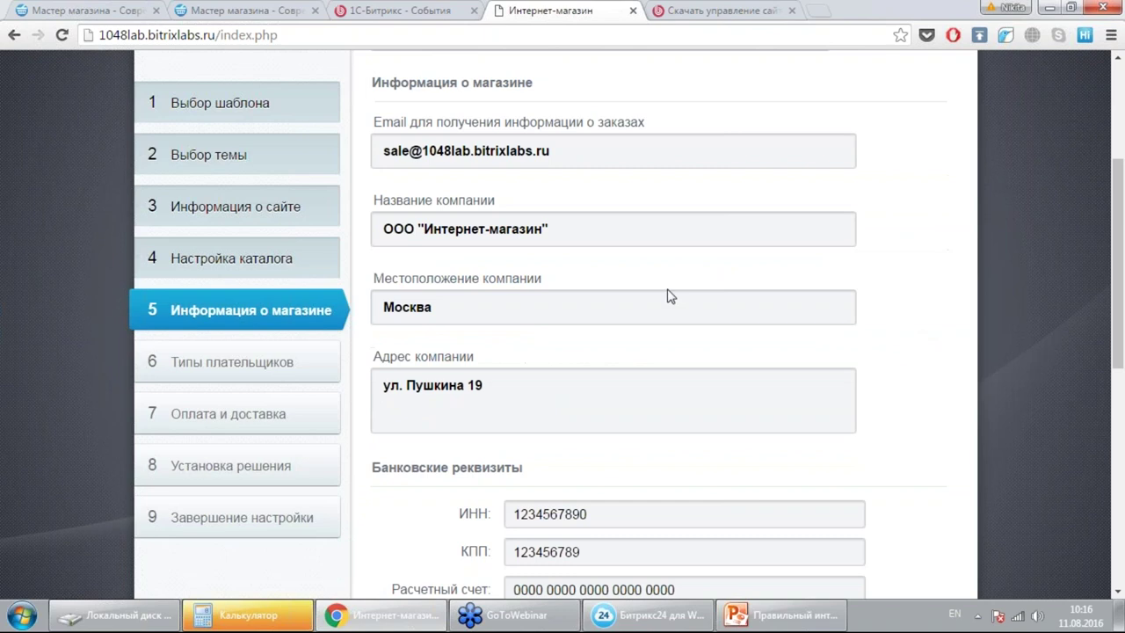
click(524, 151)
click(545, 306)
scroll(937, 266, down, 4)
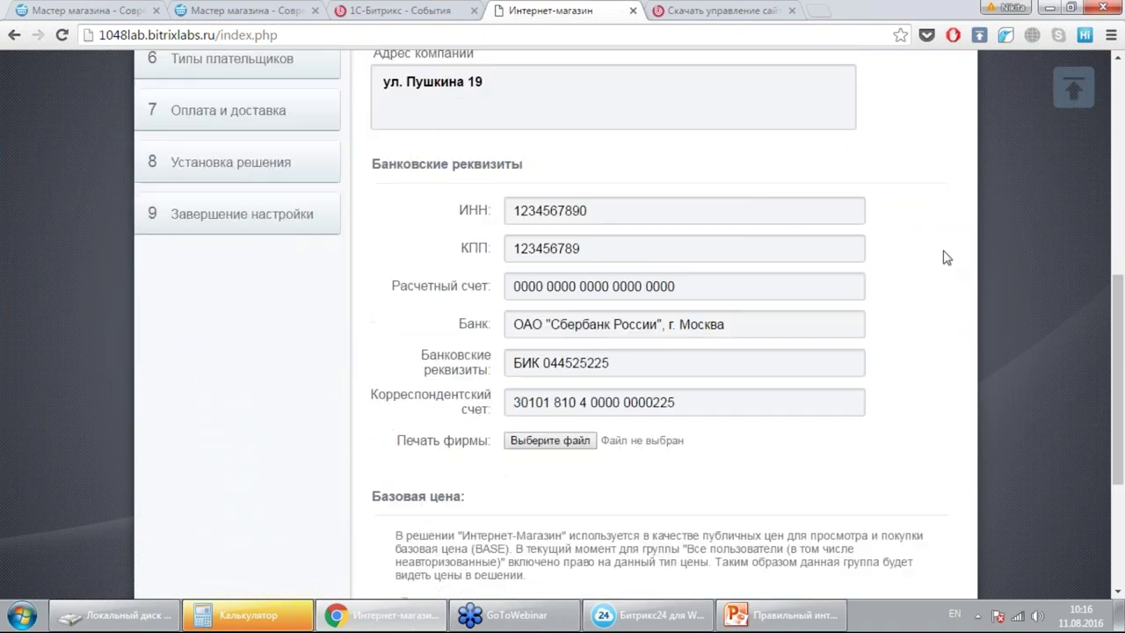
scroll(946, 257, down, 1)
scroll(819, 287, down, 1)
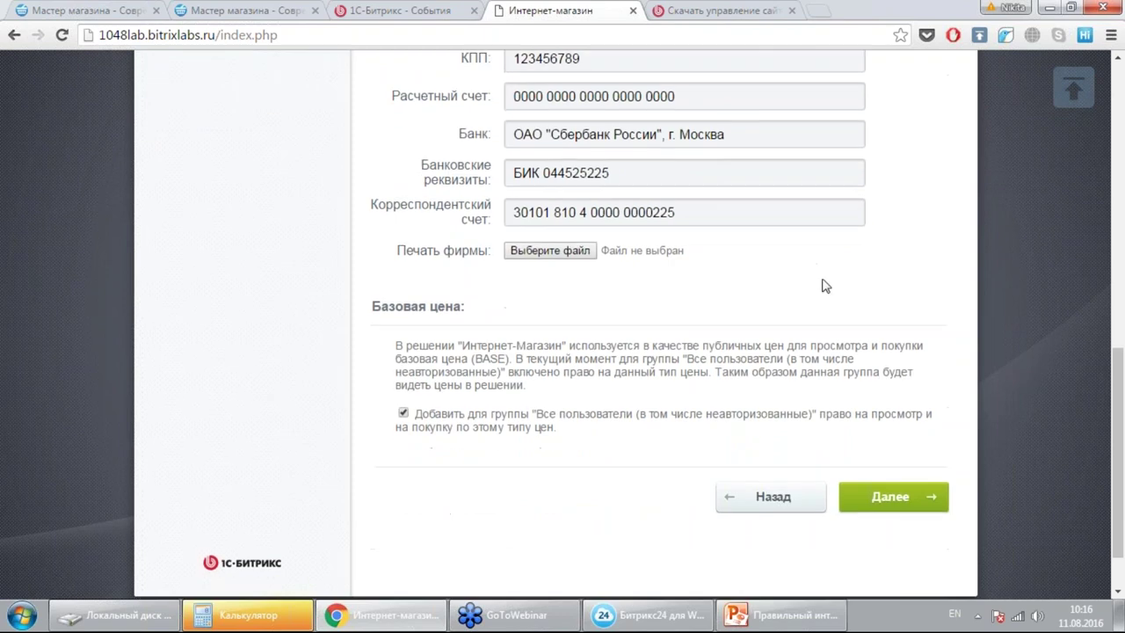
scroll(837, 323, up, 2)
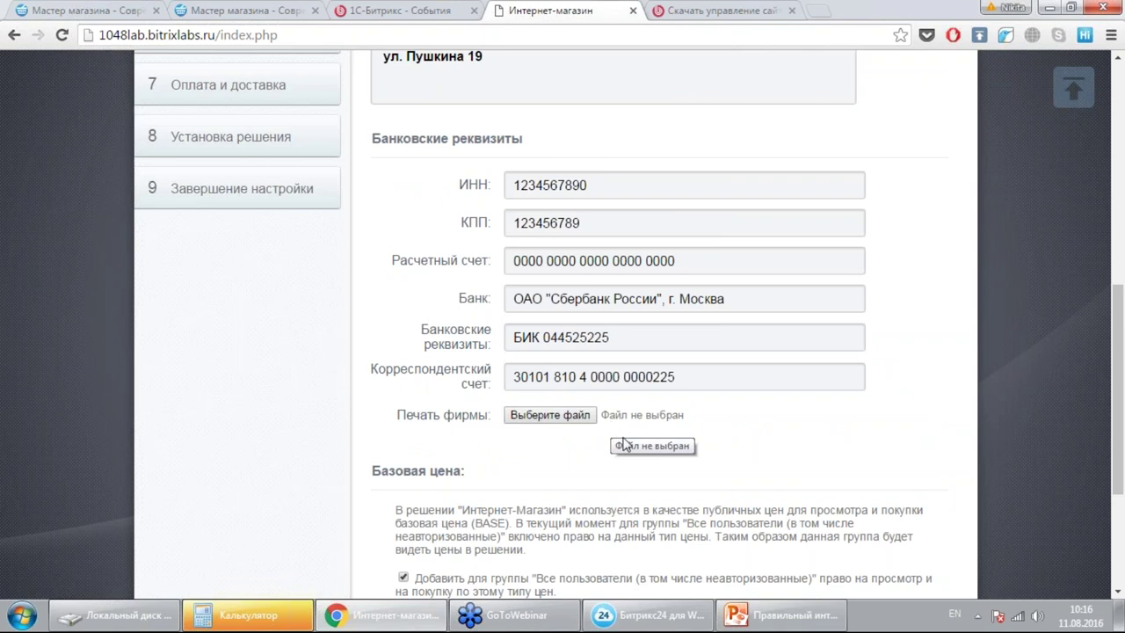
scroll(658, 399, down, 1)
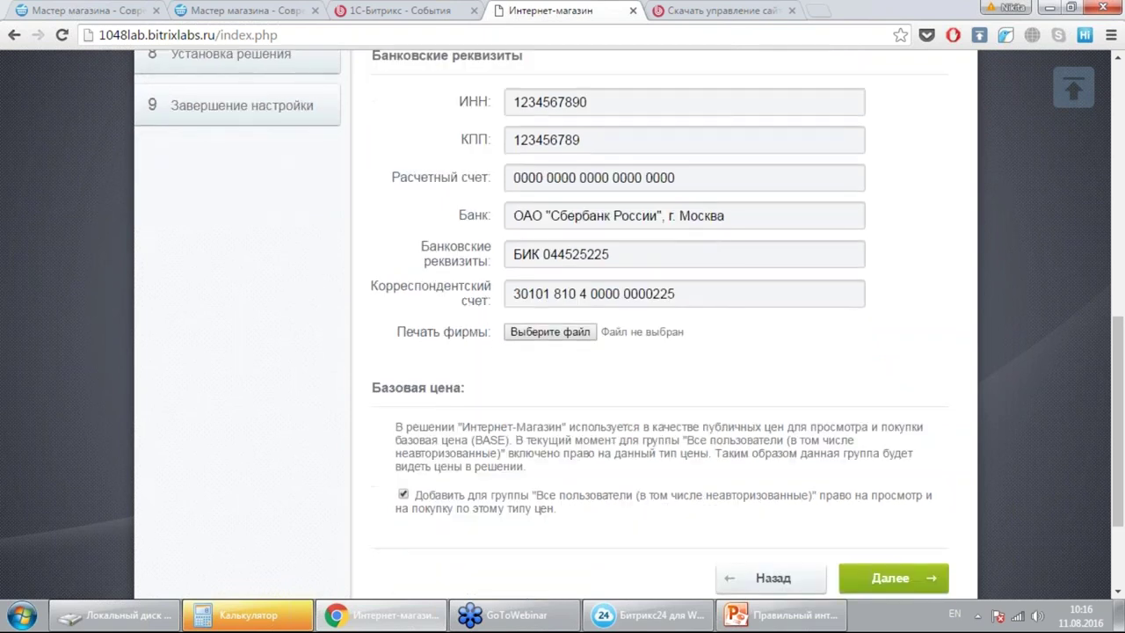
scroll(729, 405, down, 2)
click(892, 425)
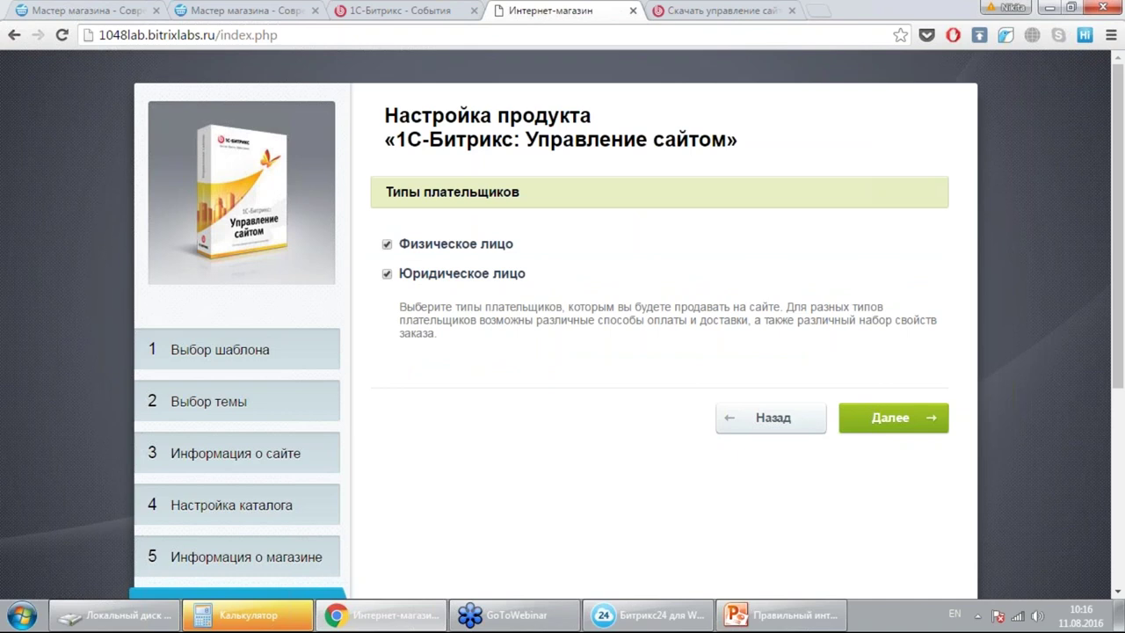
Accept both payer types, Физическое лицо and Юридическое лицо
click(898, 420)
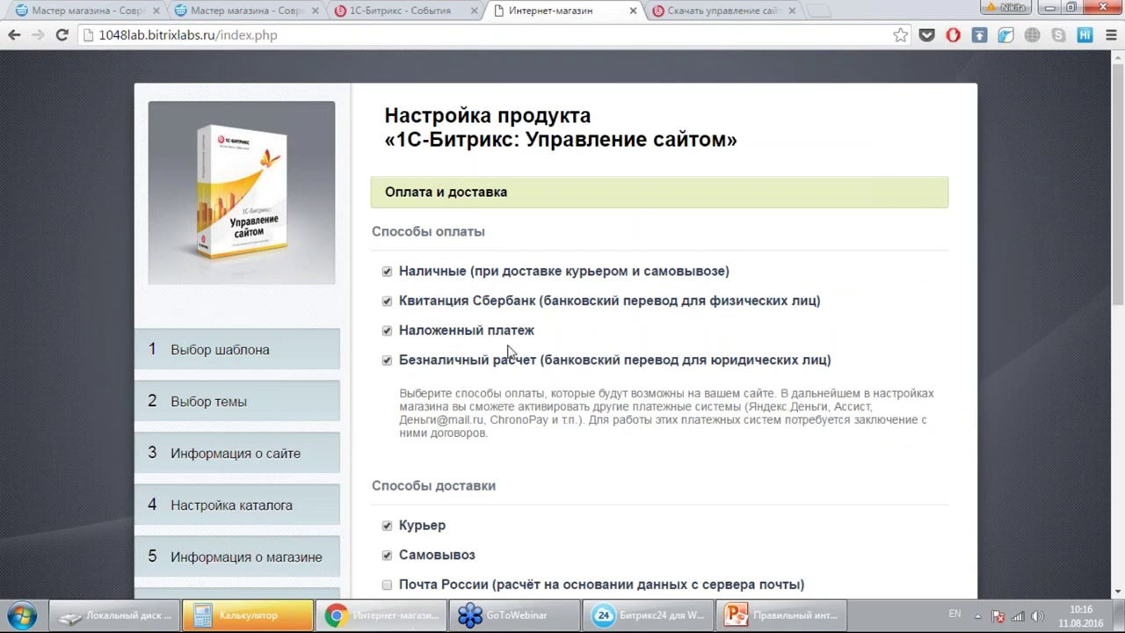
scroll(569, 347, down, 2)
scroll(566, 336, down, 1)
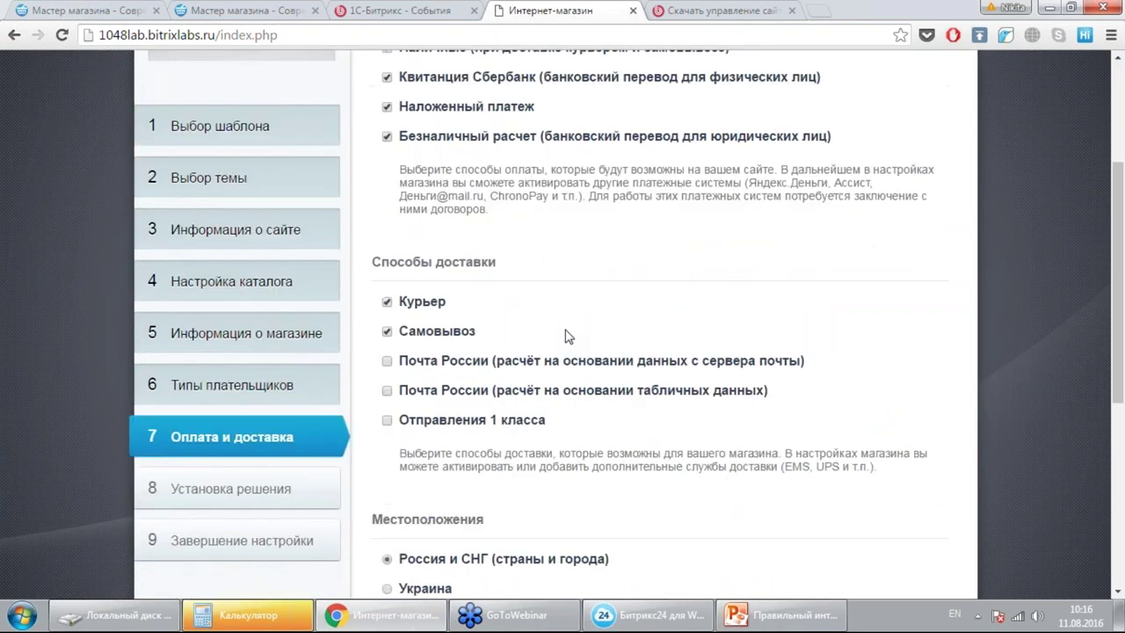
Enable both Почта России delivery options and Отправления 1 класса, then start installation
click(386, 339)
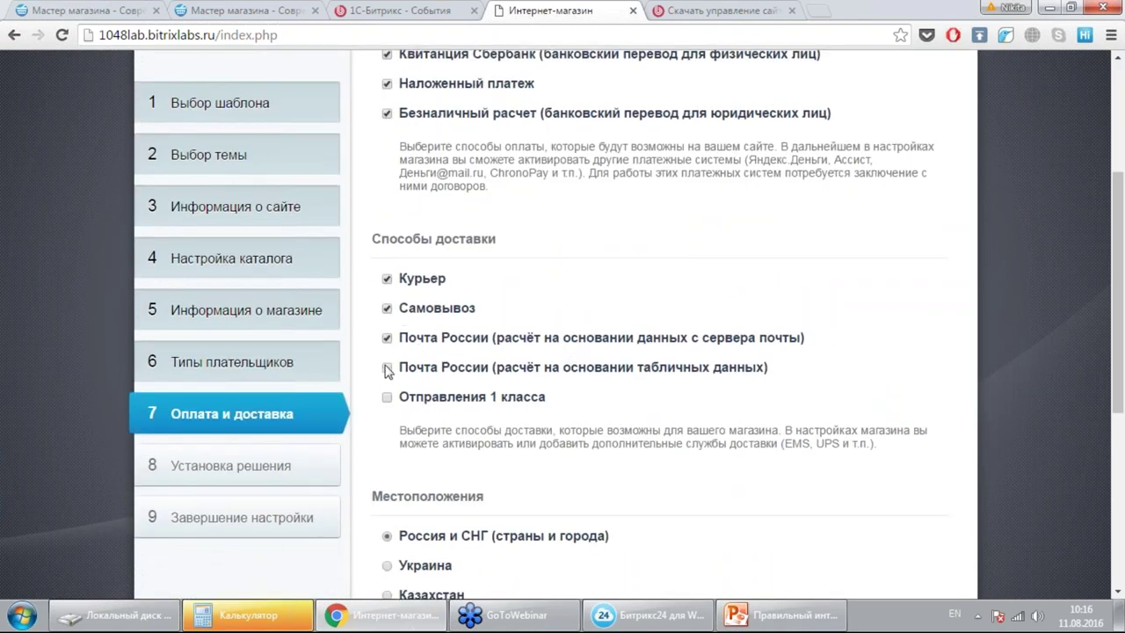
click(386, 368)
click(388, 398)
scroll(578, 296, down, 2)
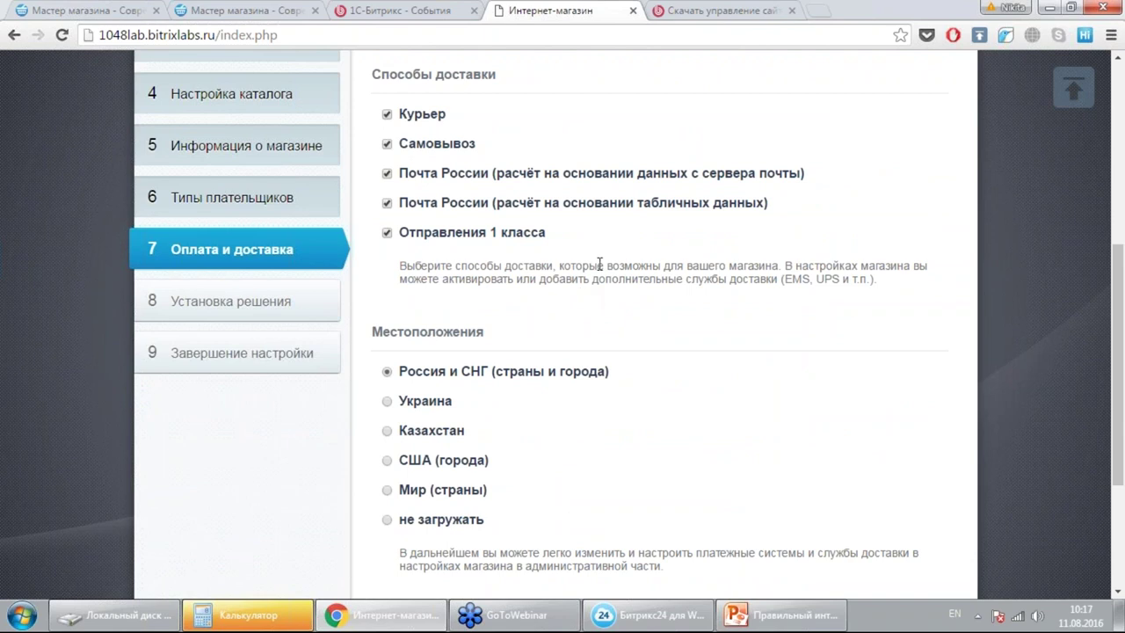
scroll(600, 261, down, 2)
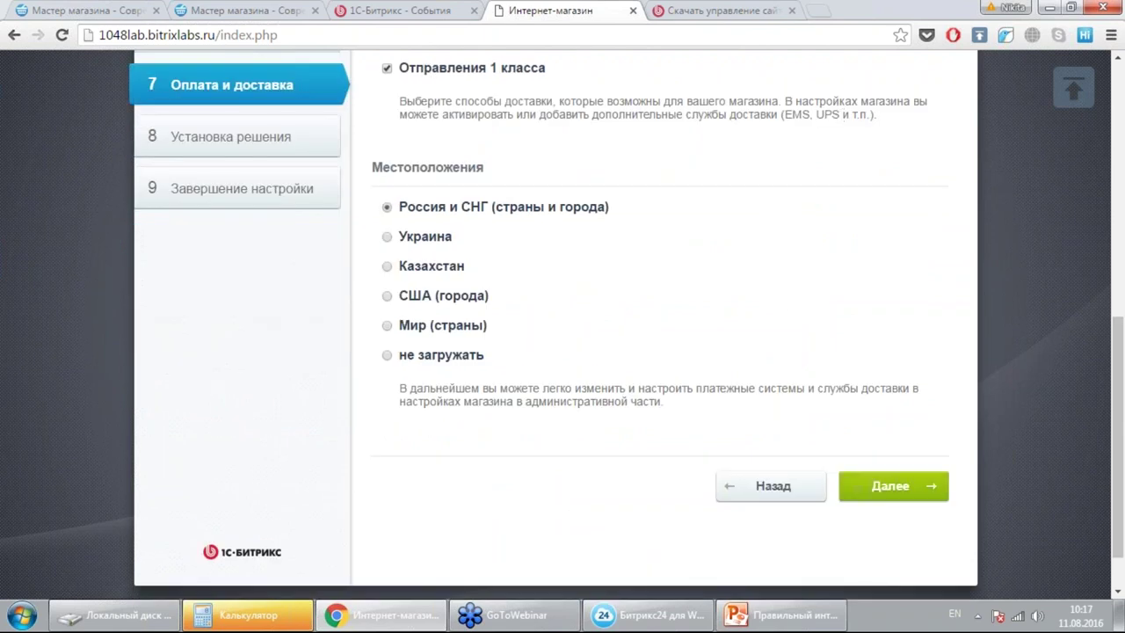
click(910, 497)
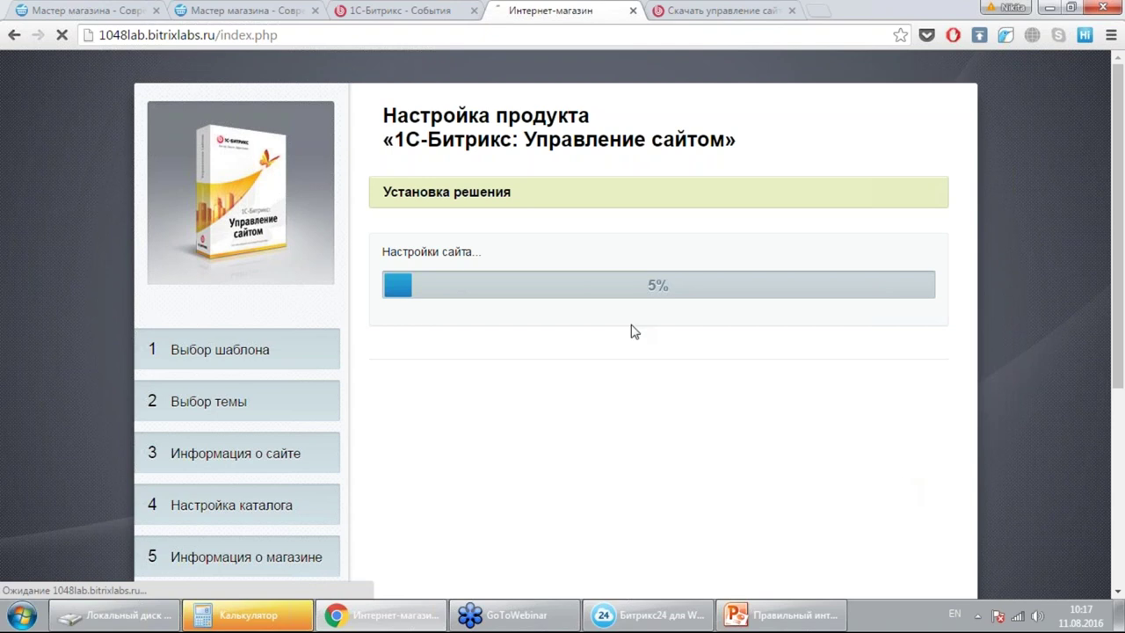
Go to the 1С-Битрикс home page and open Помощь > Онлайн-курсы
click(707, 9)
scroll(773, 211, up, 3)
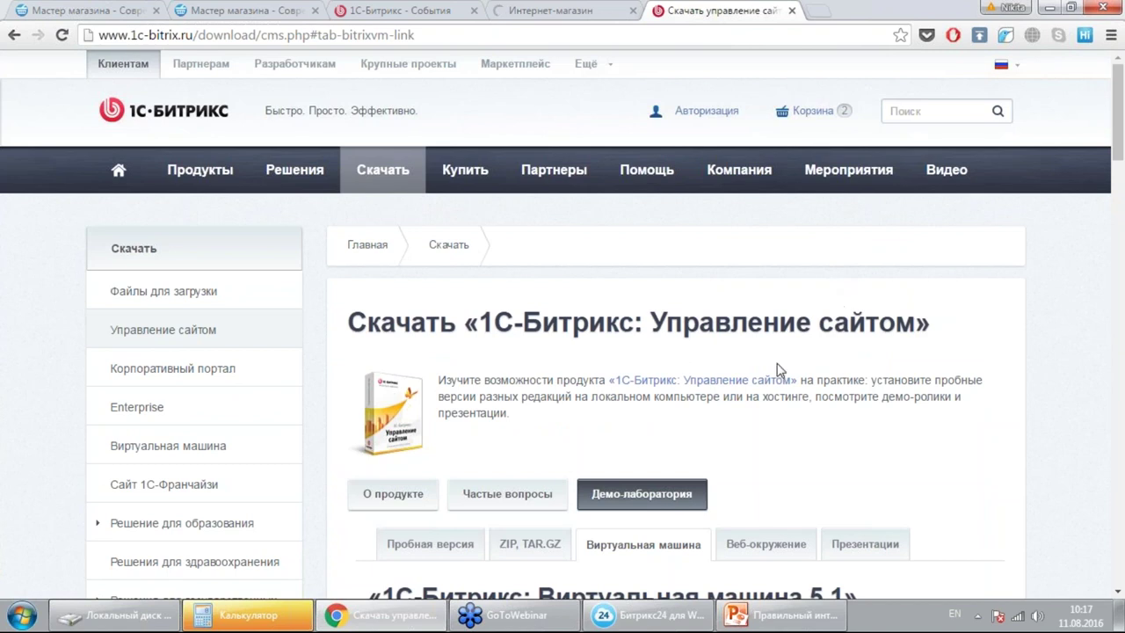
click(134, 120)
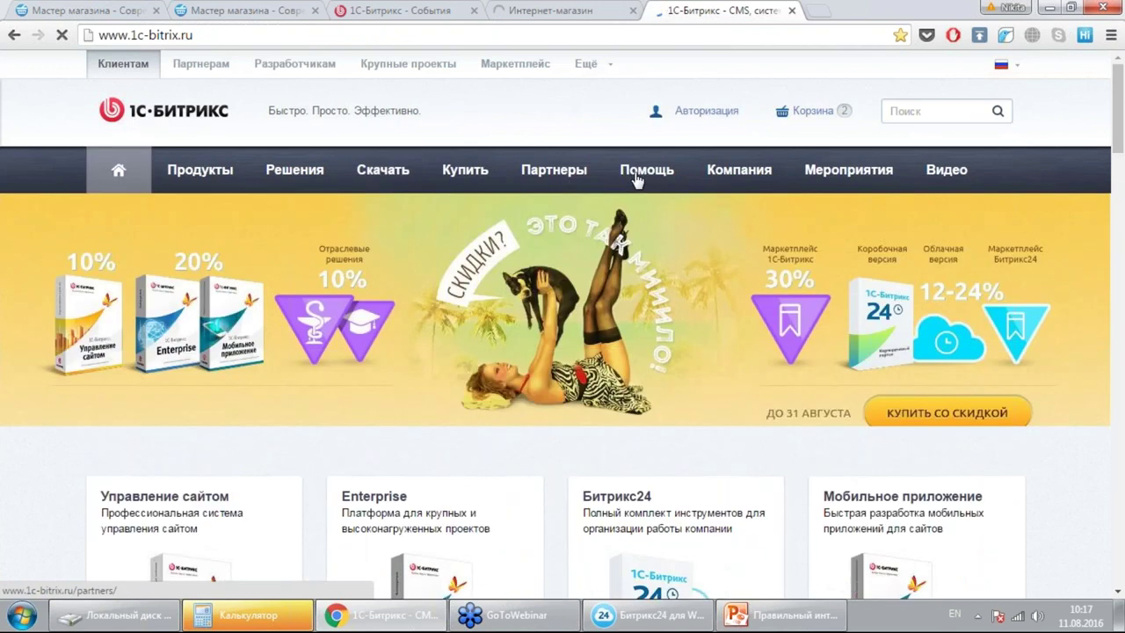
mouse_move(649, 171)
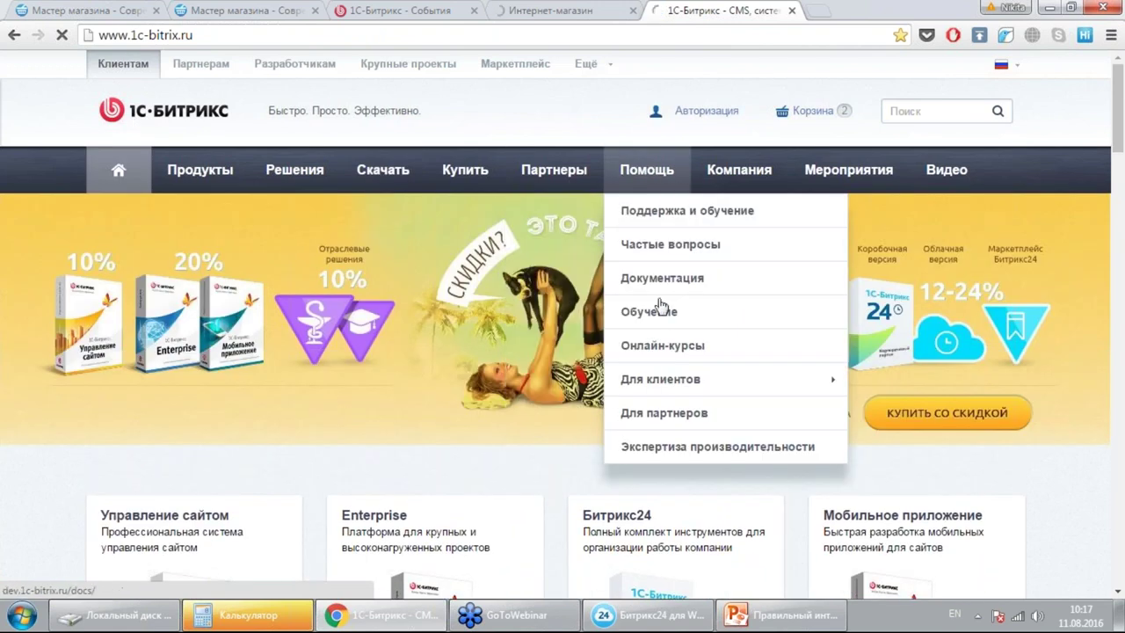
click(657, 347)
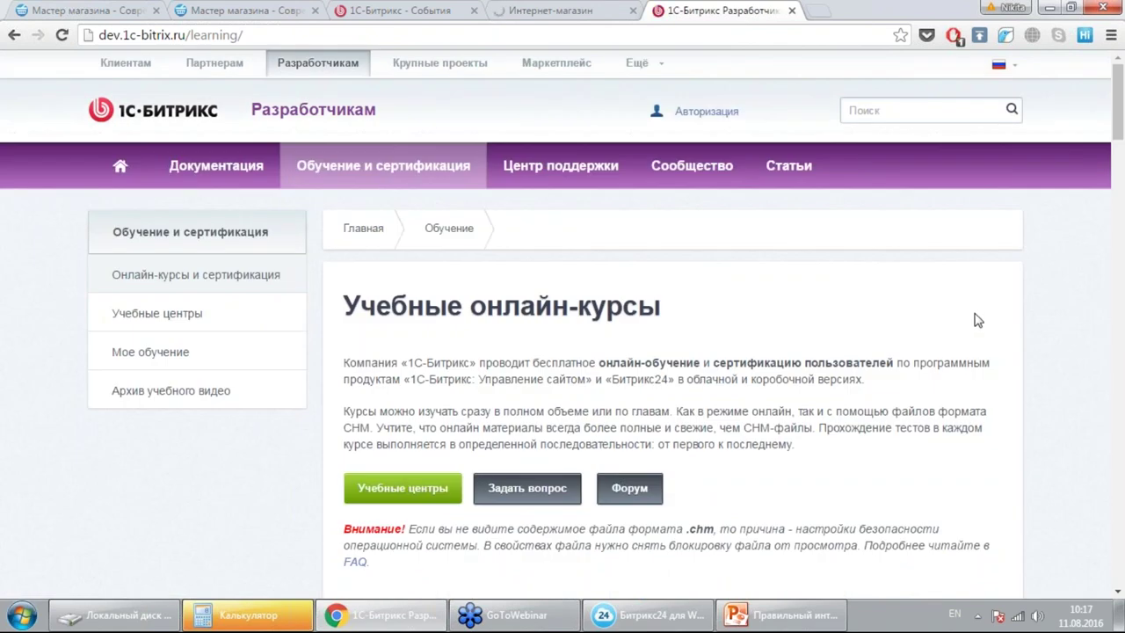
Open the Администратор. Бизнес course from the courses list in a new tab
scroll(978, 320, down, 6)
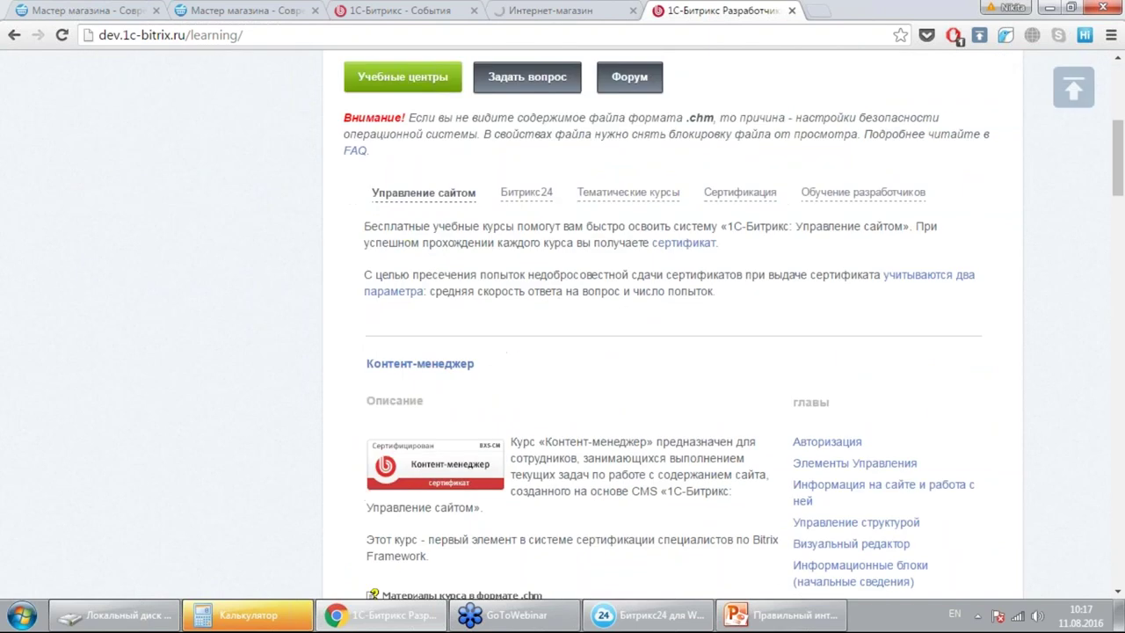
scroll(985, 301, down, 1)
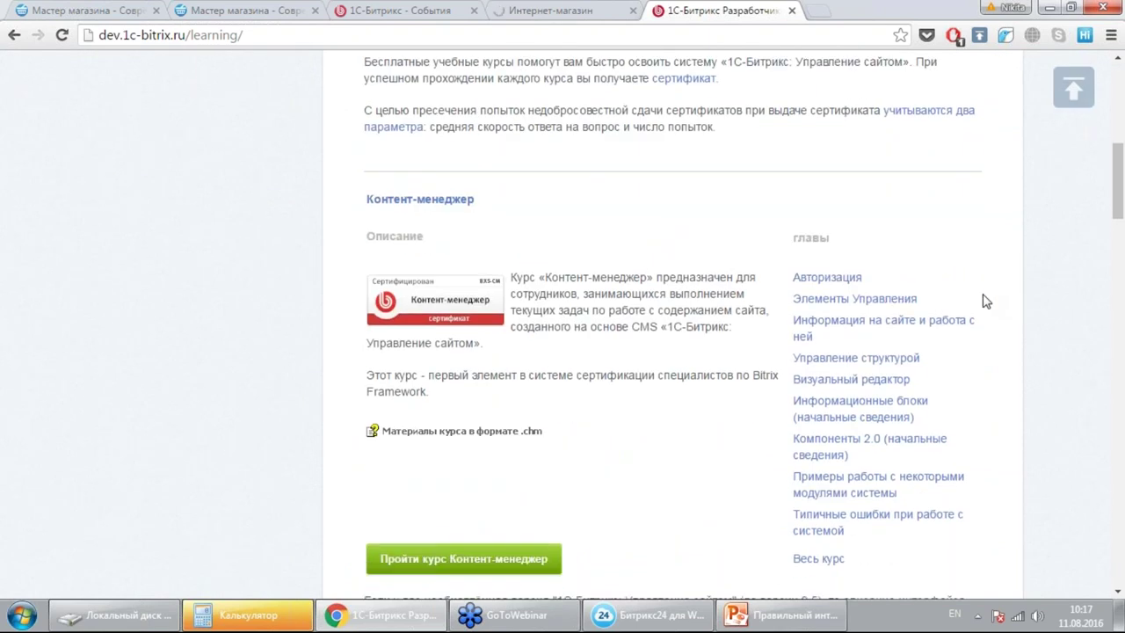
scroll(984, 301, down, 2)
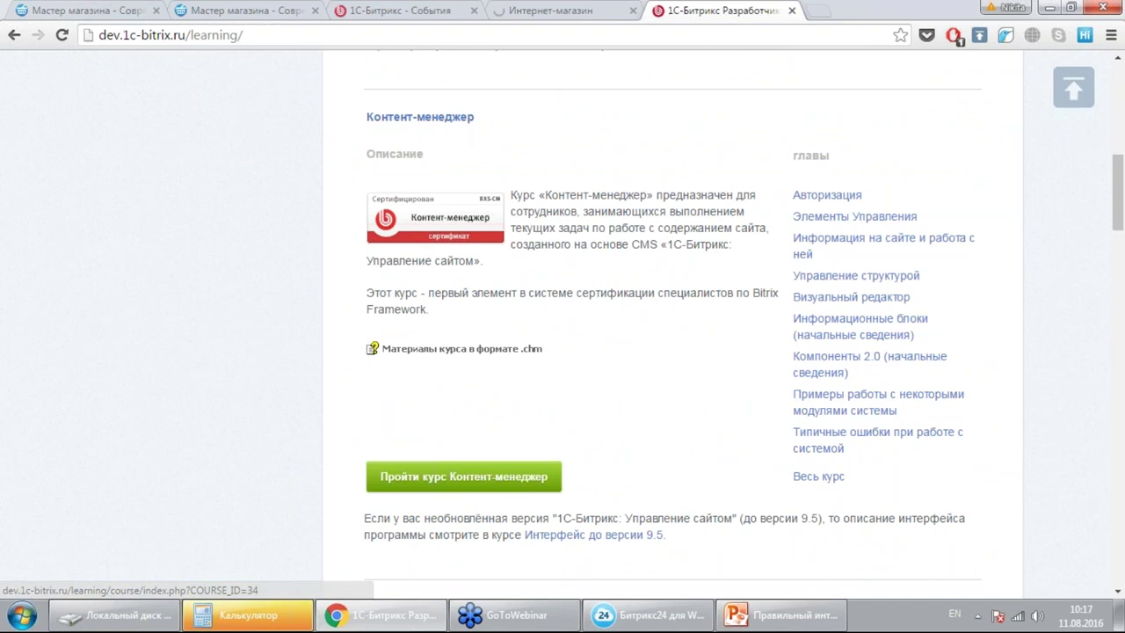
scroll(693, 168, down, 6)
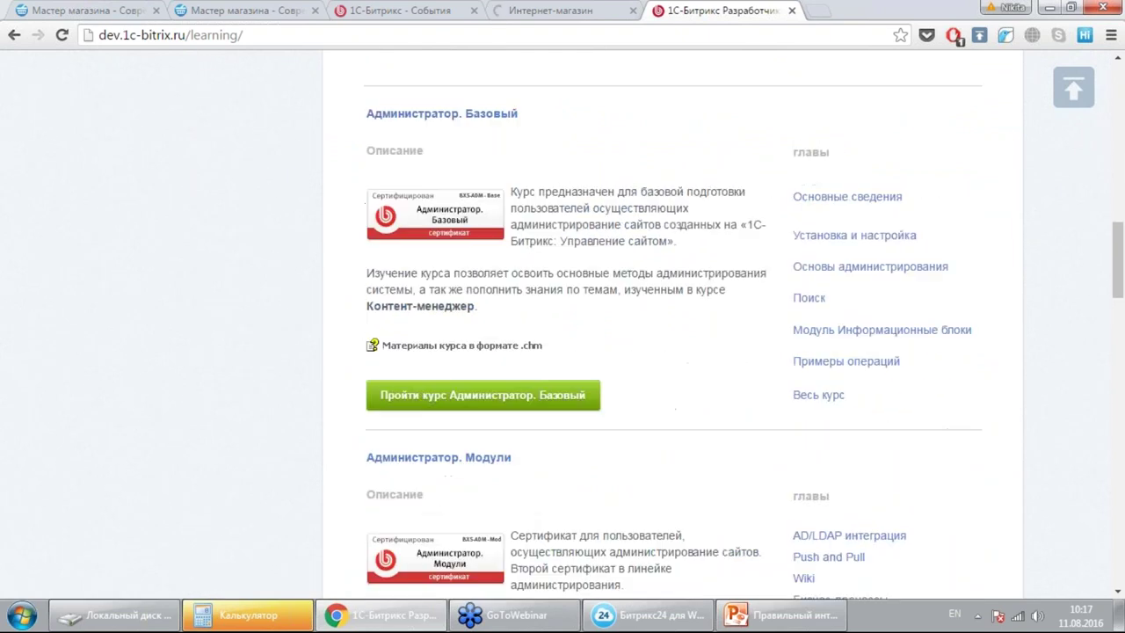
scroll(477, 113, down, 1)
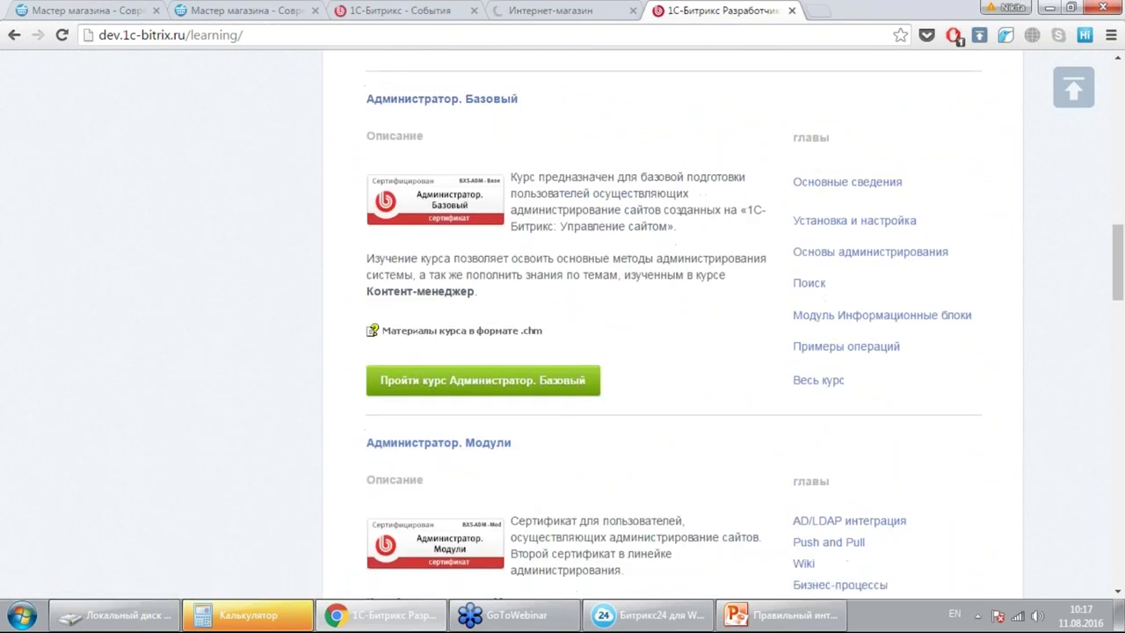
scroll(665, 181, down, 4)
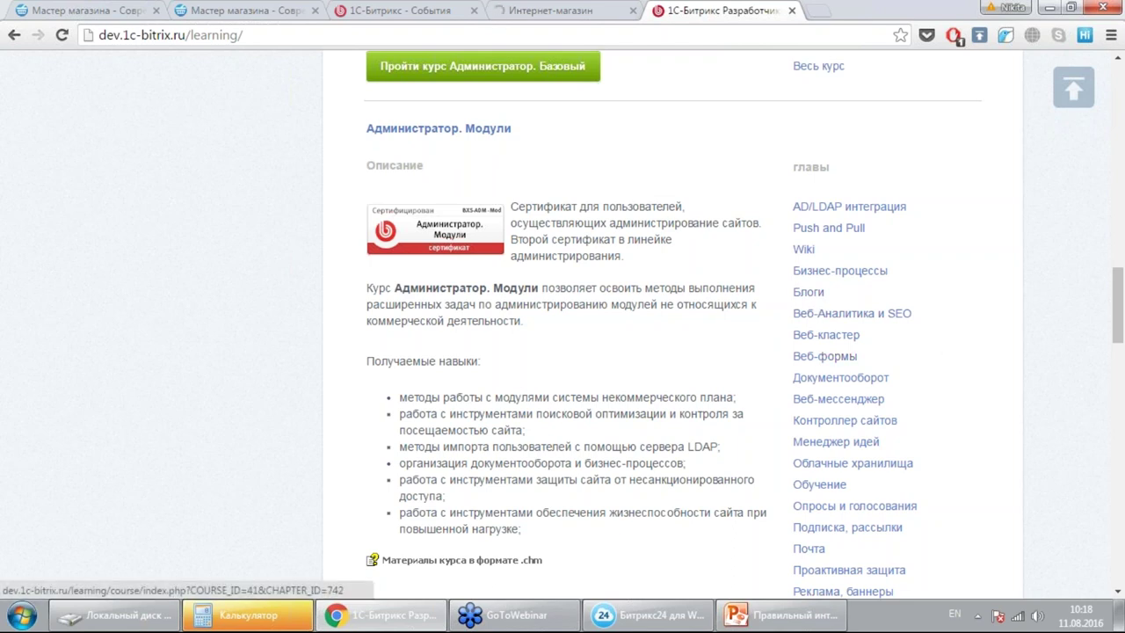
scroll(613, 300, down, 2)
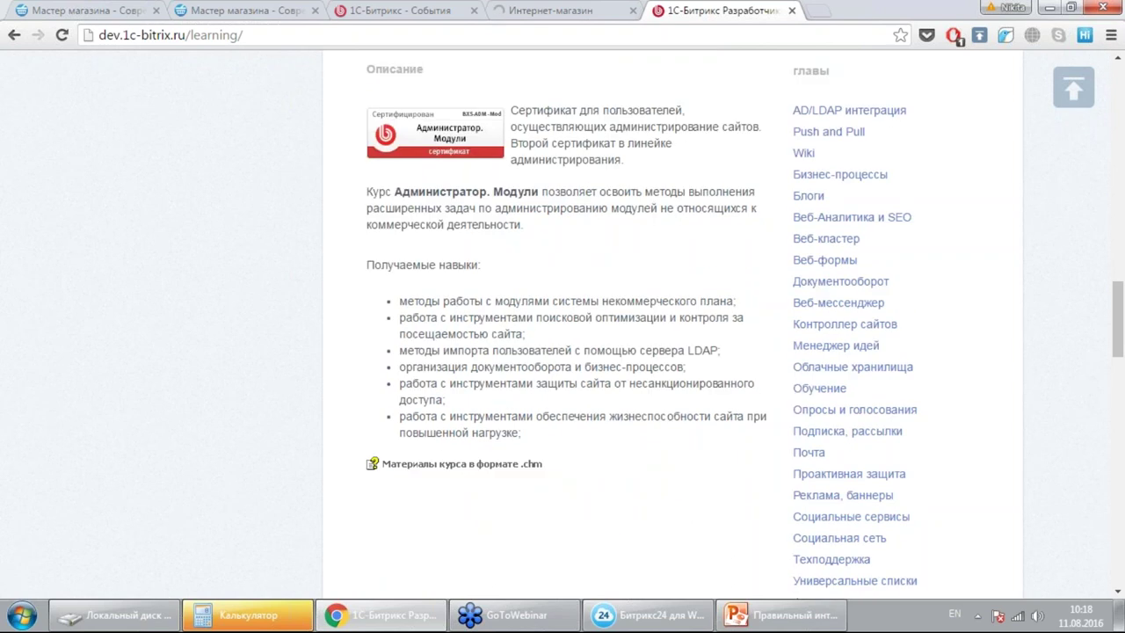
scroll(615, 300, down, 5)
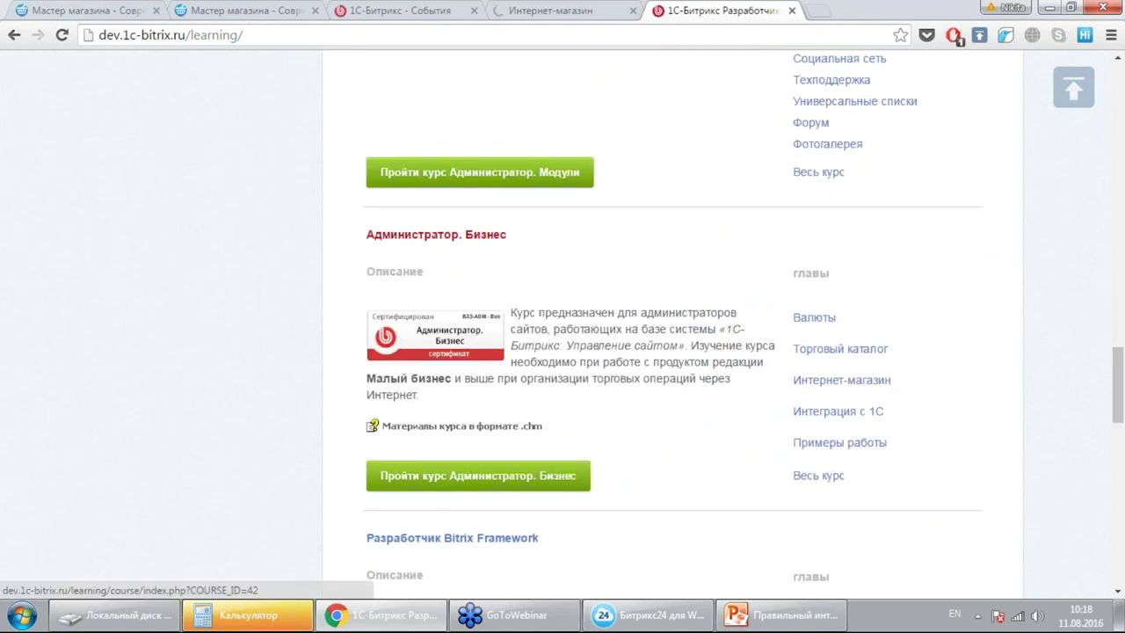
right_click(454, 233)
click(491, 245)
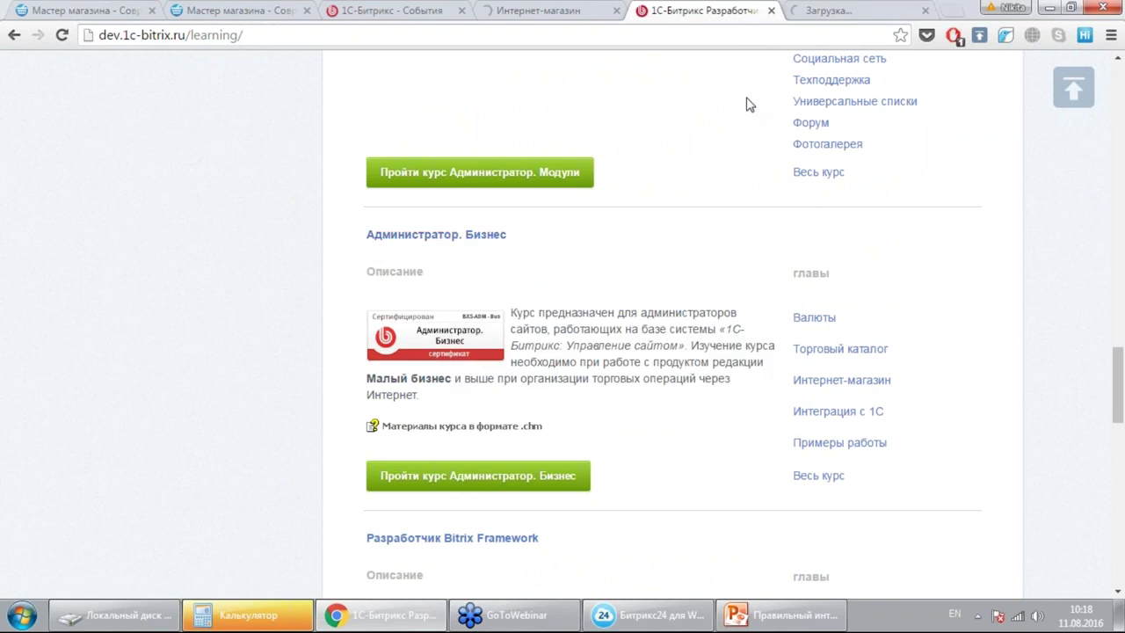
click(771, 11)
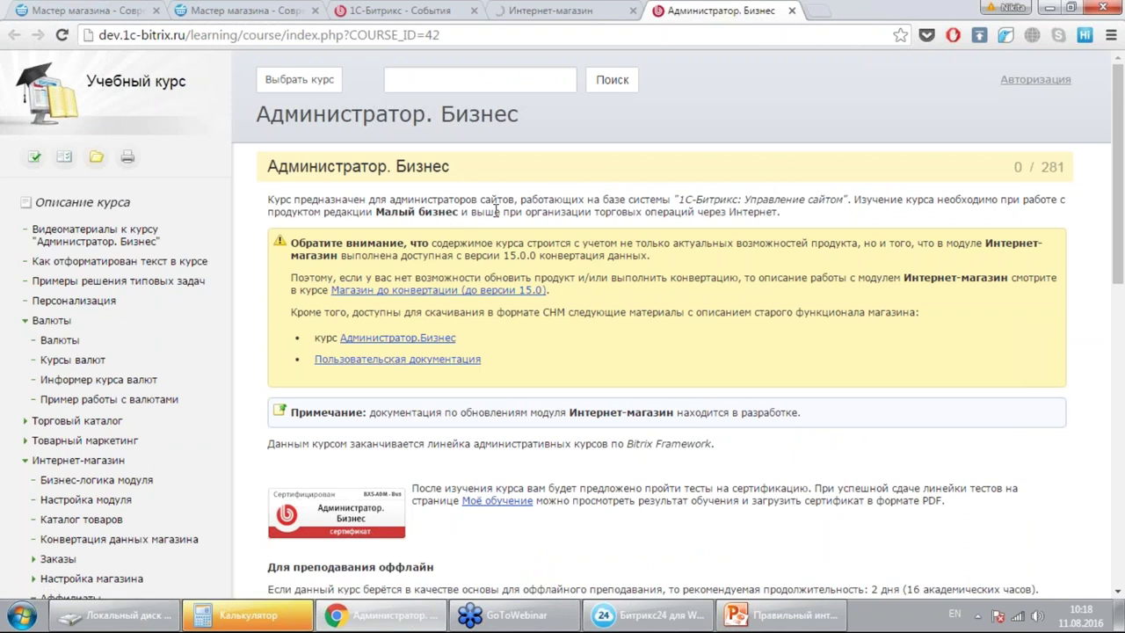
scroll(431, 236, down, 2)
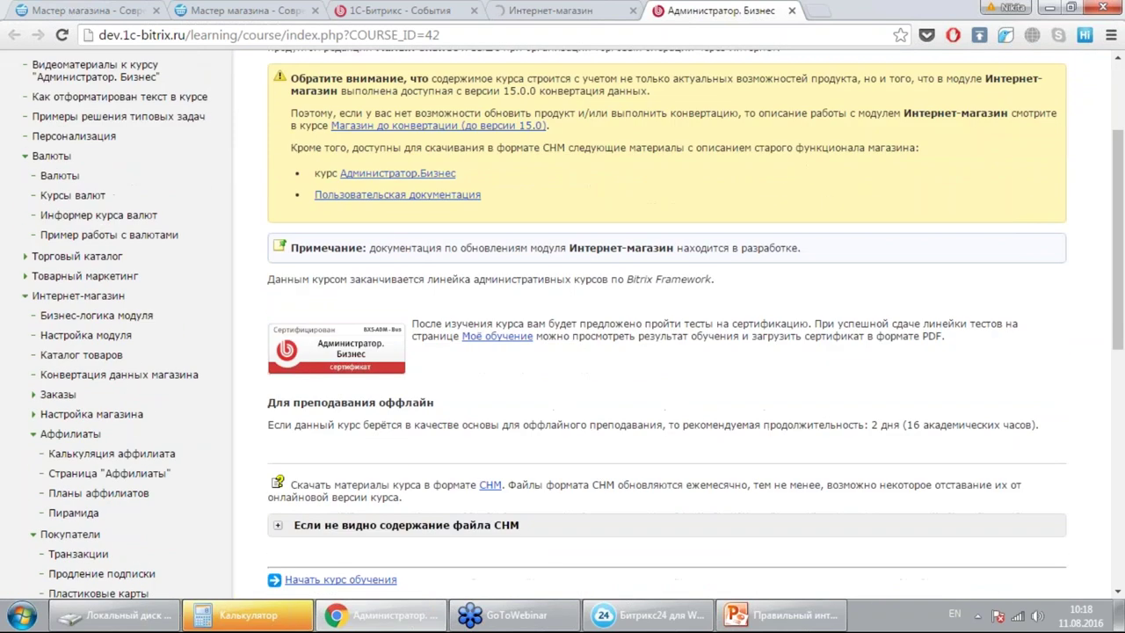
scroll(294, 261, down, 1)
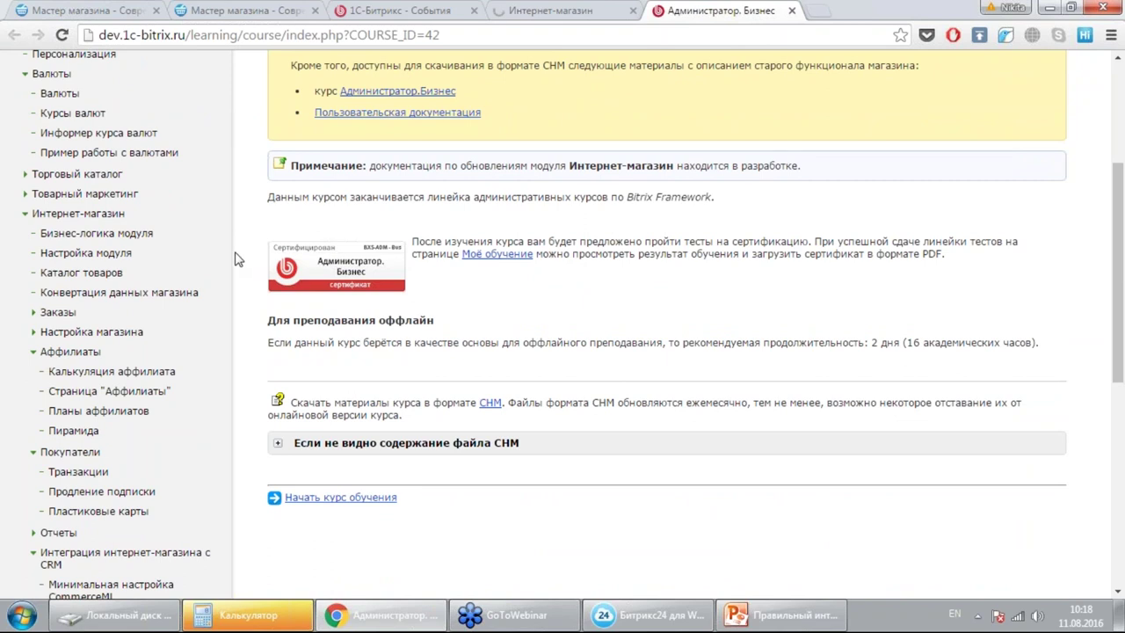
scroll(239, 259, up, 2)
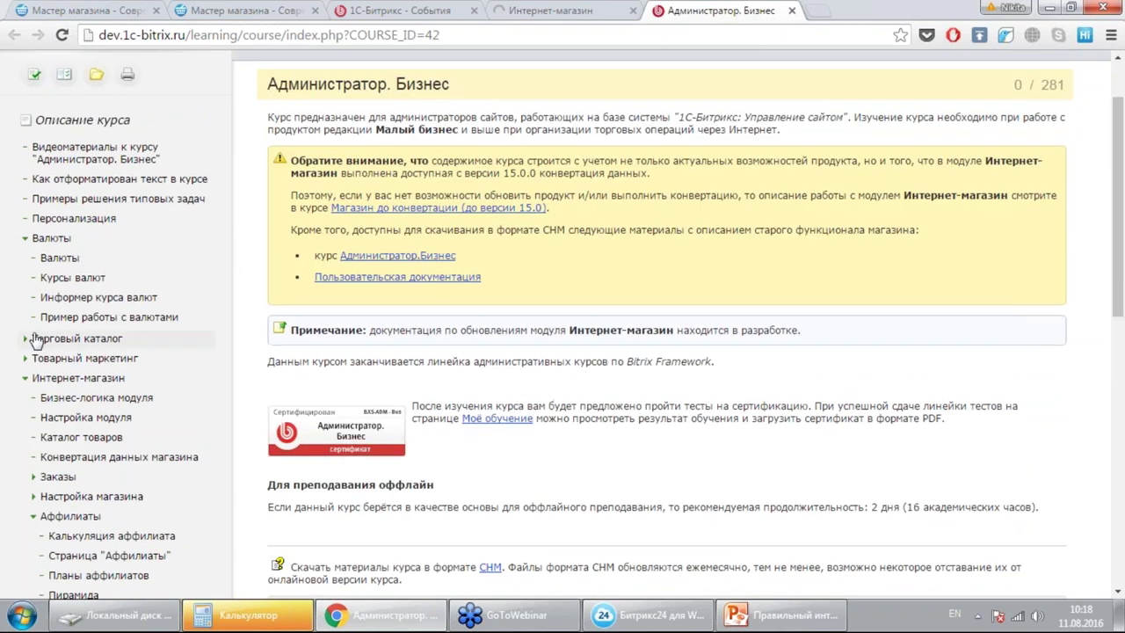
click(27, 339)
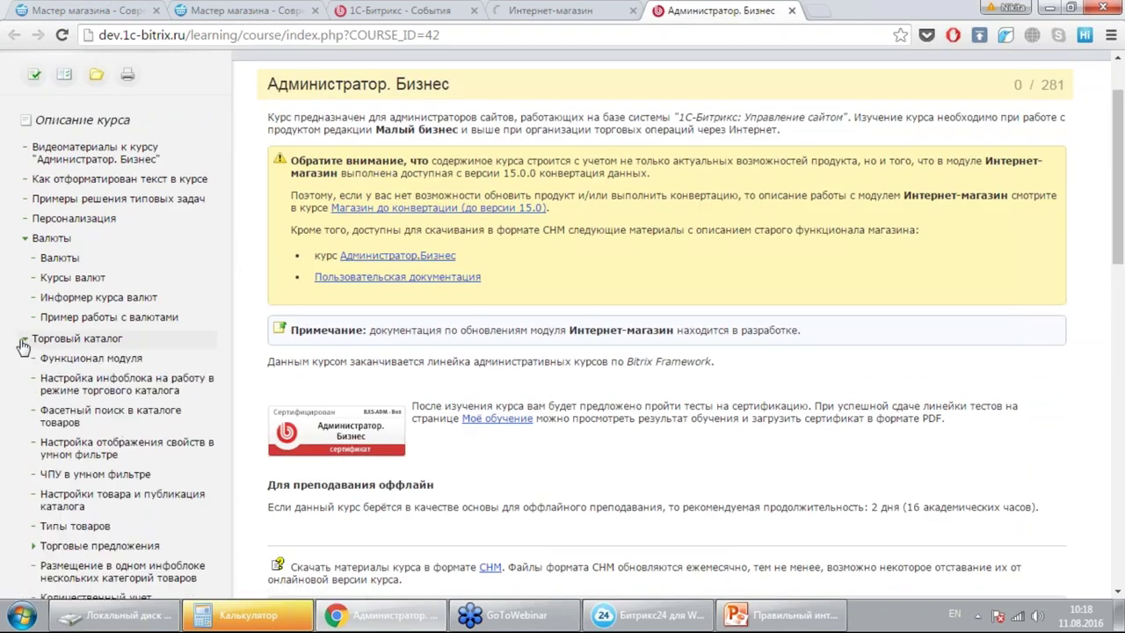
click(25, 341)
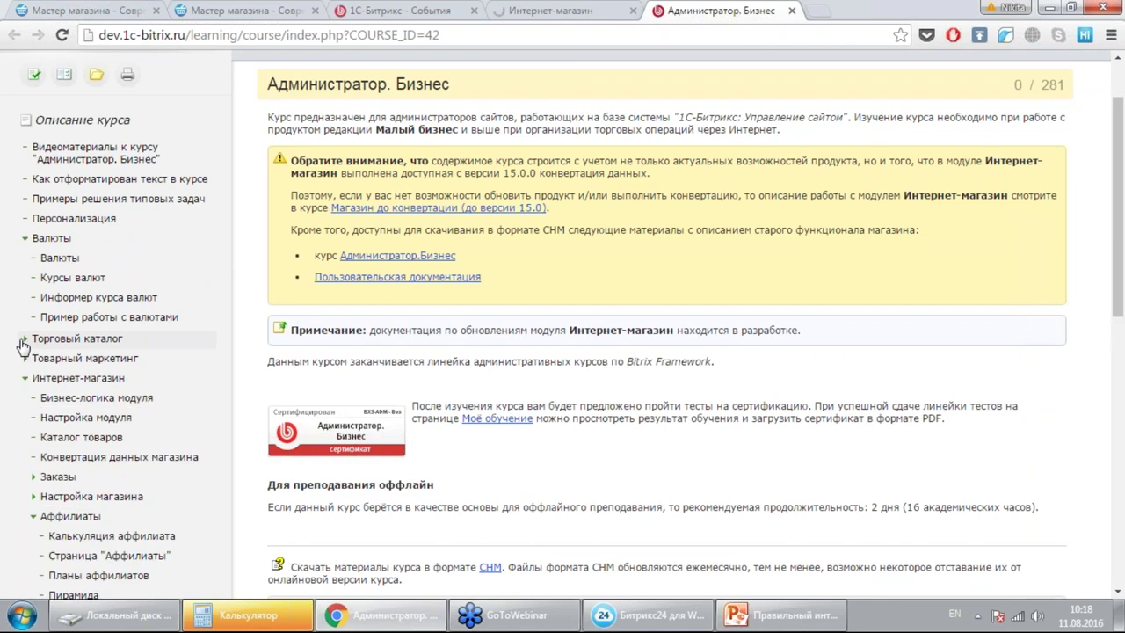
scroll(136, 283, down, 4)
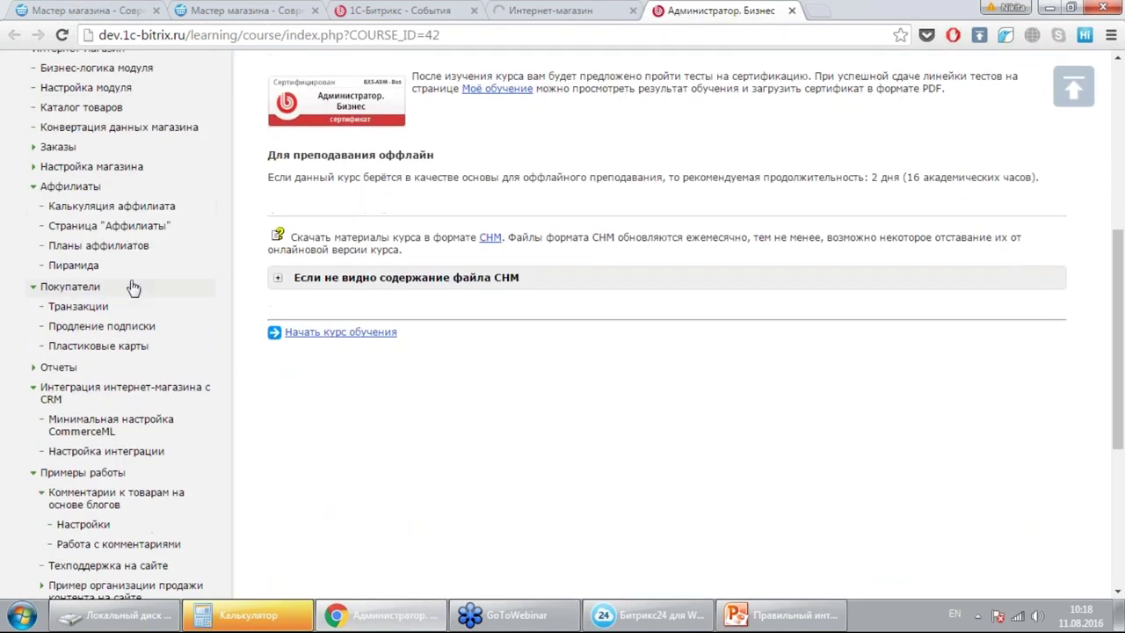
scroll(131, 287, down, 3)
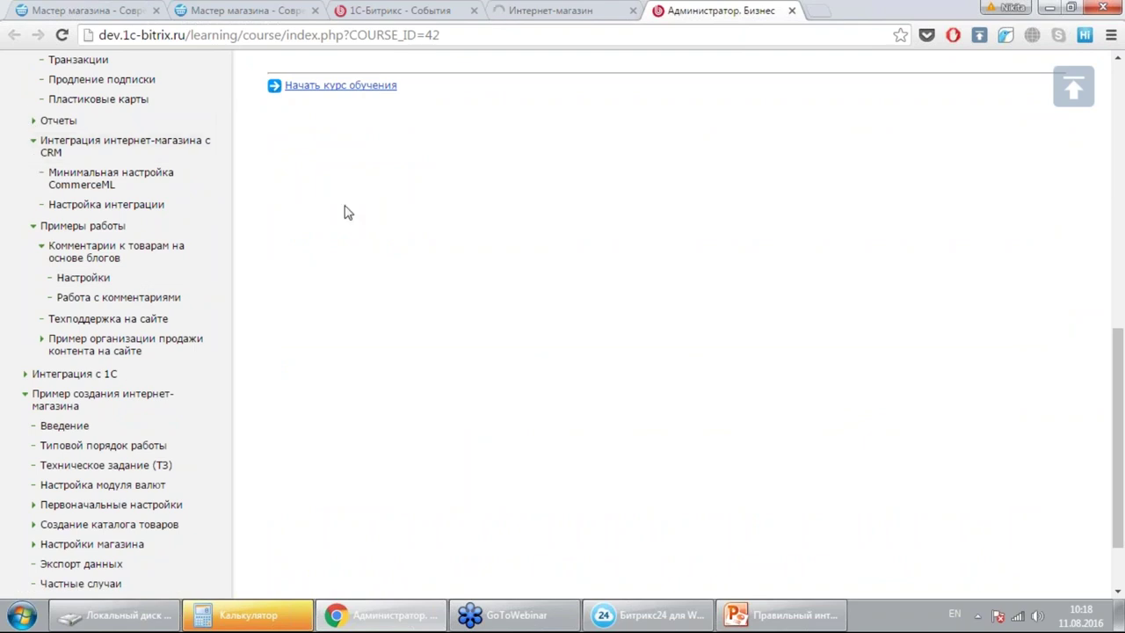
scroll(341, 201, down, 2)
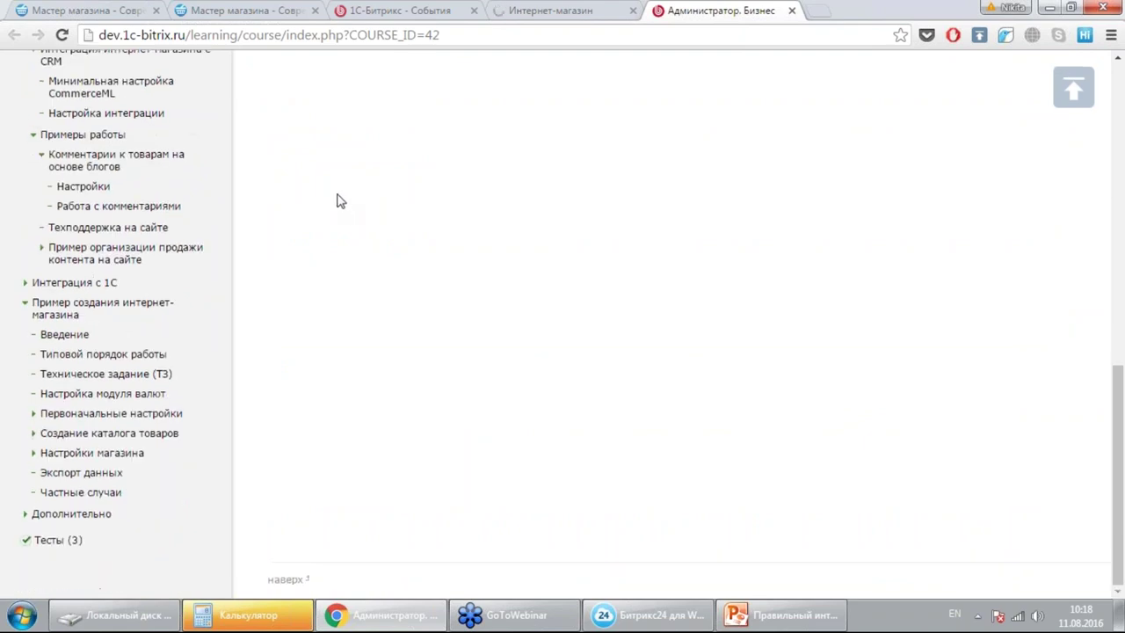
Read the Введение lesson of Пример создания интернет-магазина, then check the installer at 64%
click(53, 336)
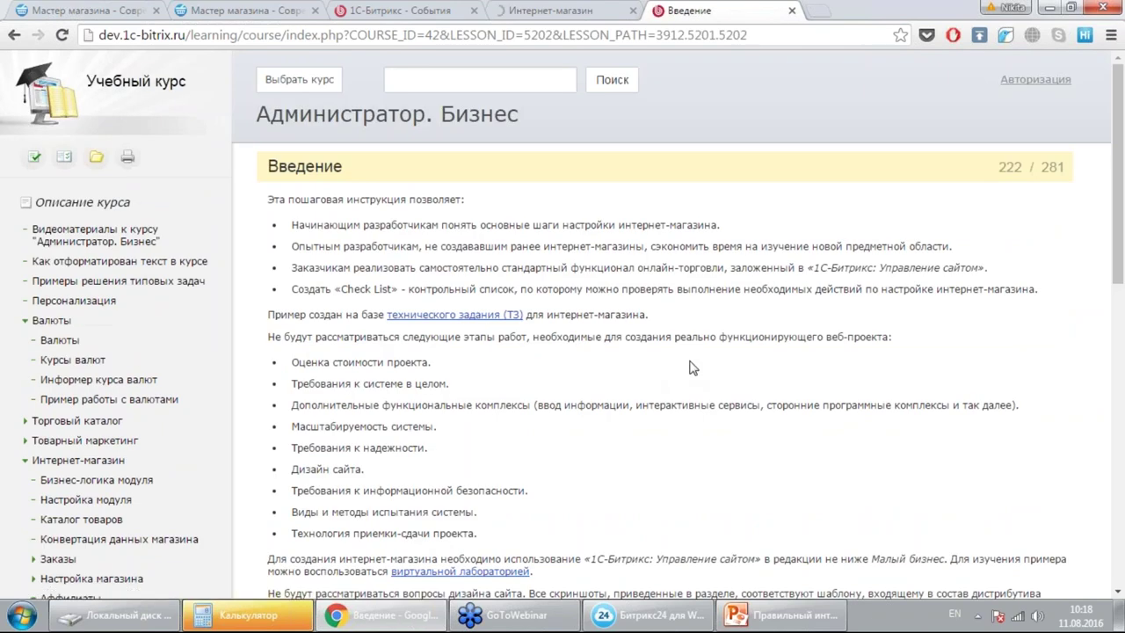
scroll(677, 316, down, 2)
scroll(563, 325, down, 5)
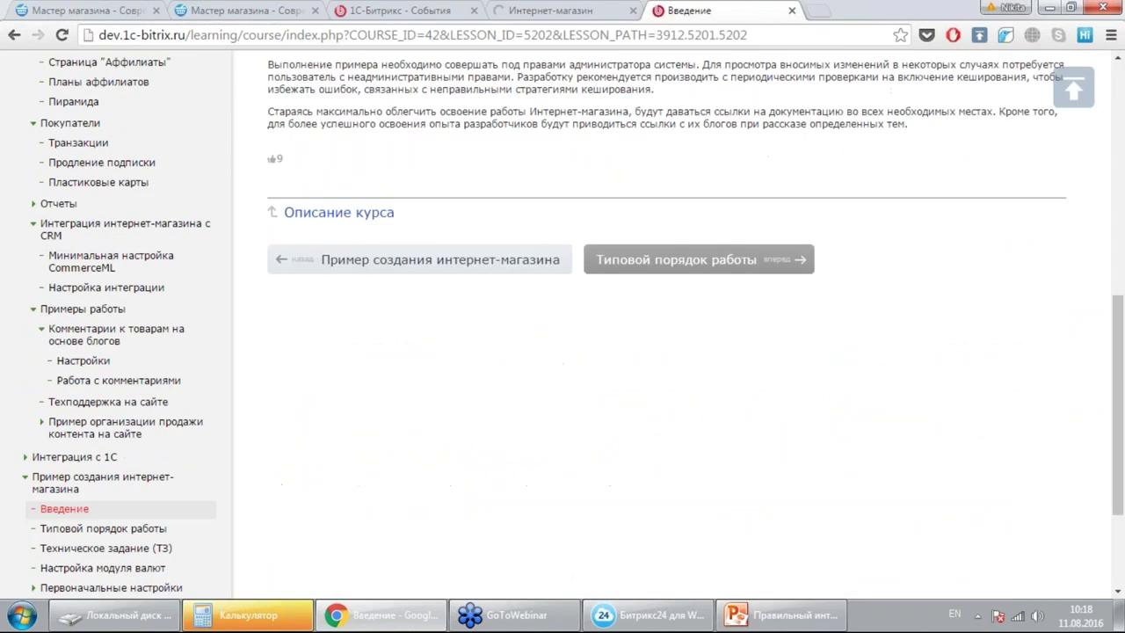
scroll(691, 319, down, 1)
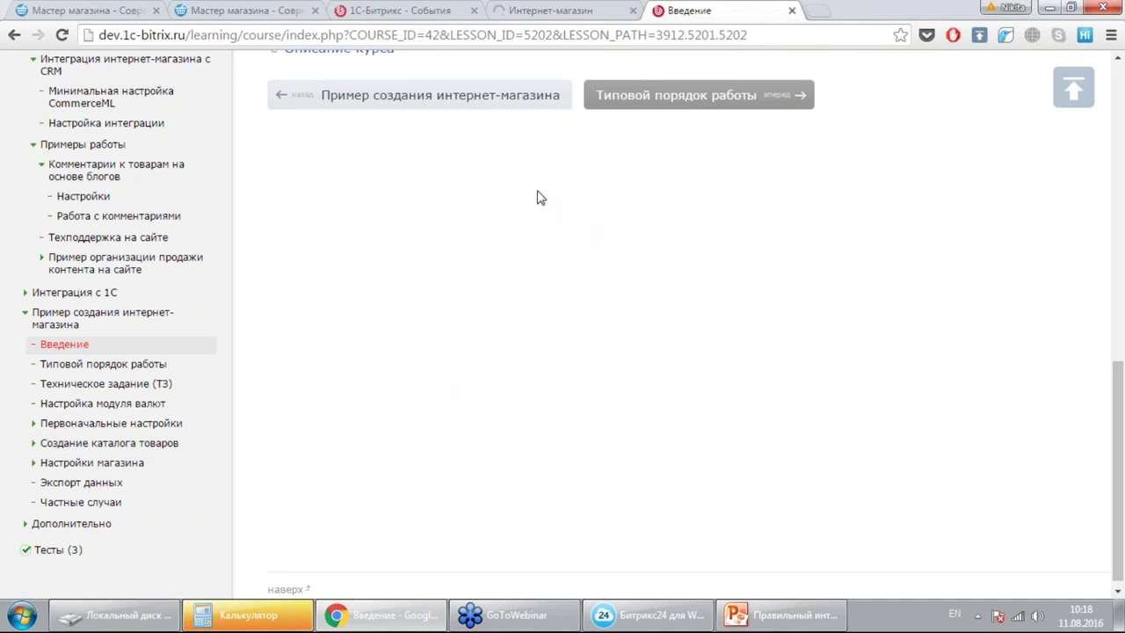
click(570, 8)
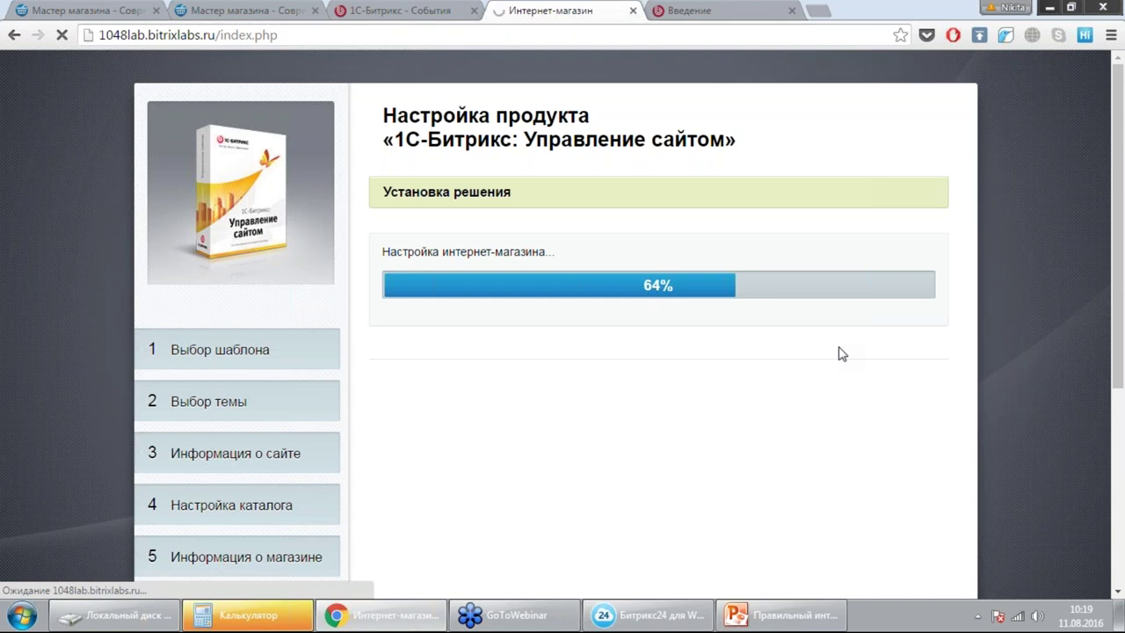
Open 1c-bitrix.ru in a new tab and show the webinars list under Мероприятия
click(820, 9)
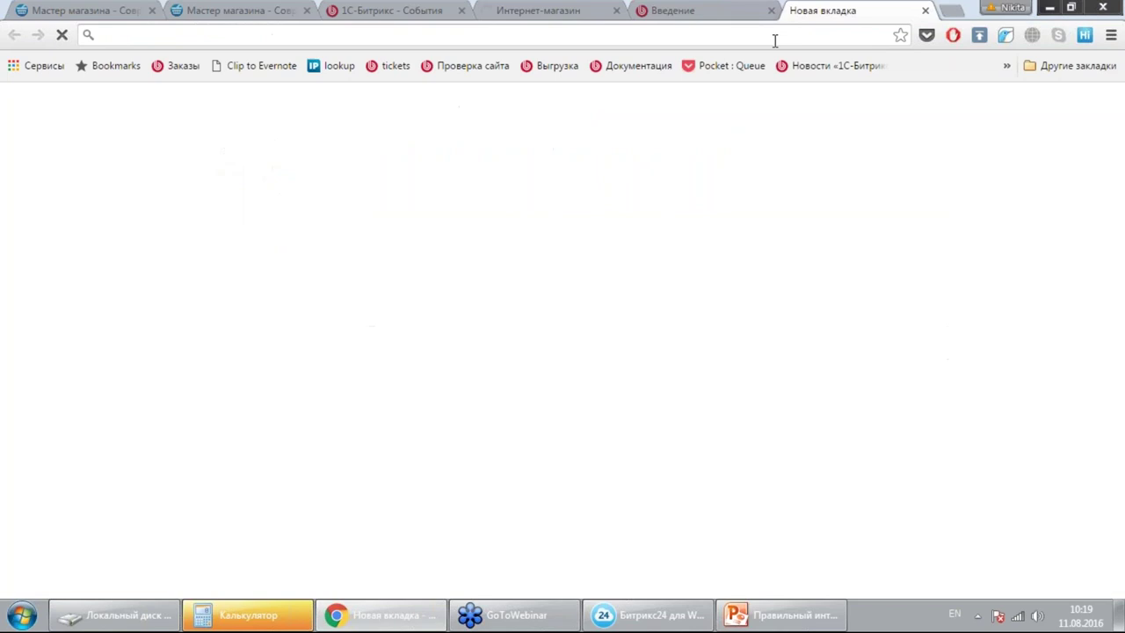
text(1)
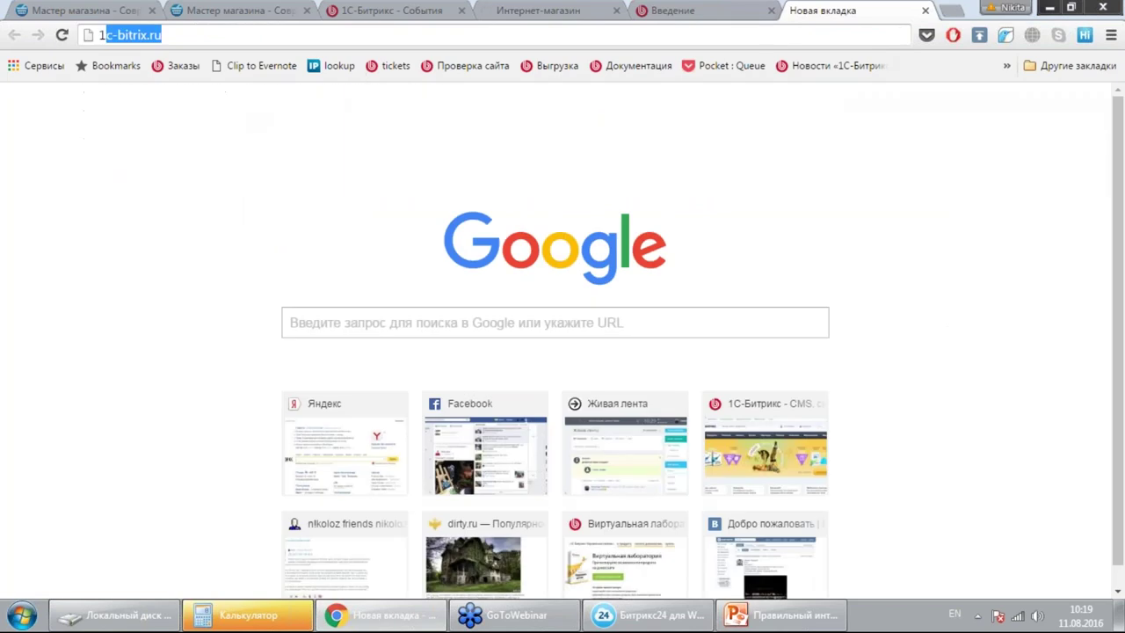
key(Return)
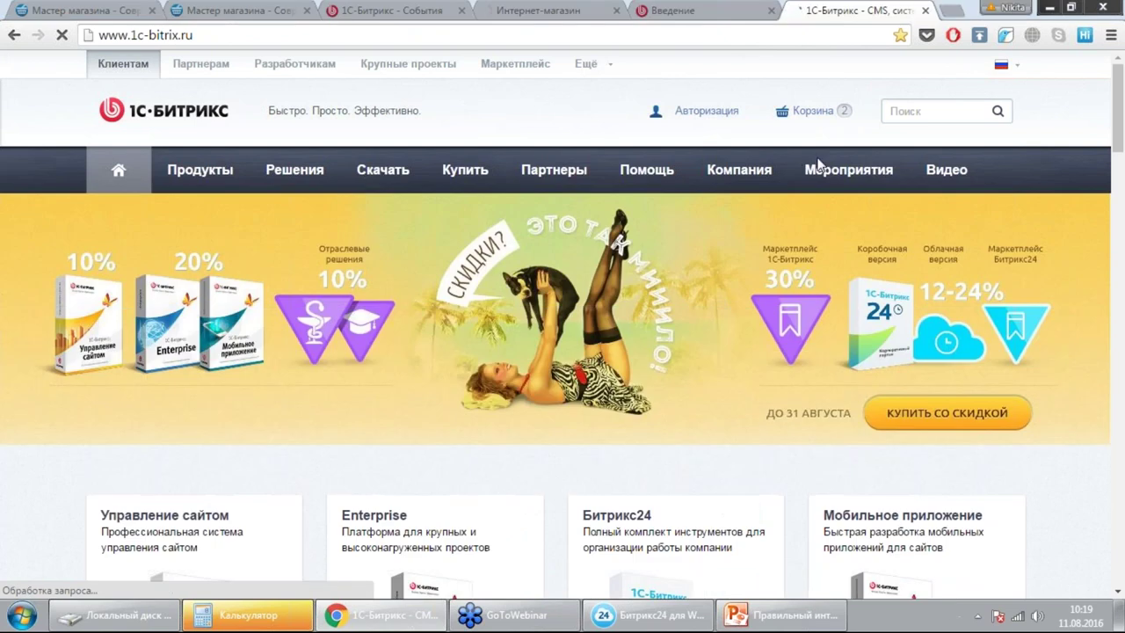
click(812, 180)
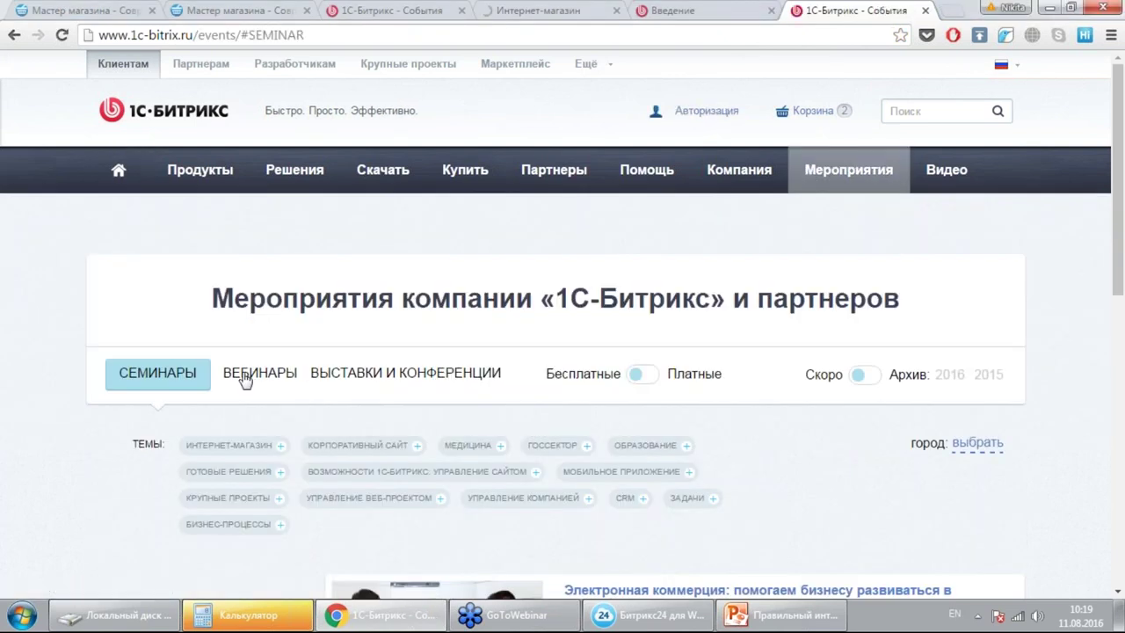
click(241, 376)
Switch to archived events and open the webinar «Новая формула интернет-магазина. Функционал и первичная настройка»
scroll(263, 228, down, 5)
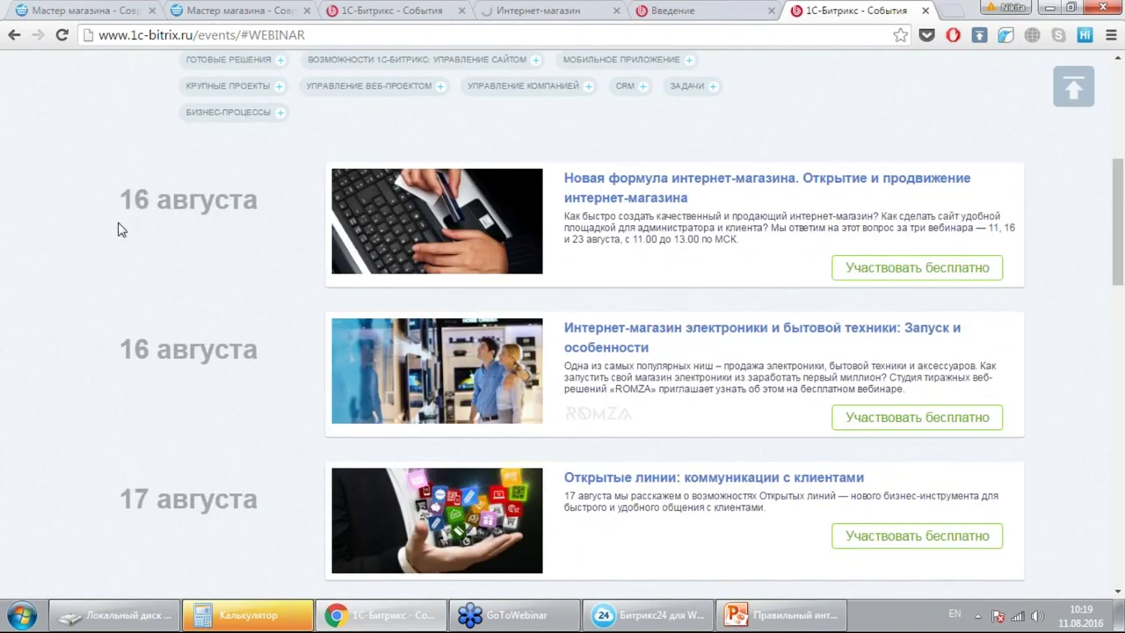
scroll(822, 336, up, 2)
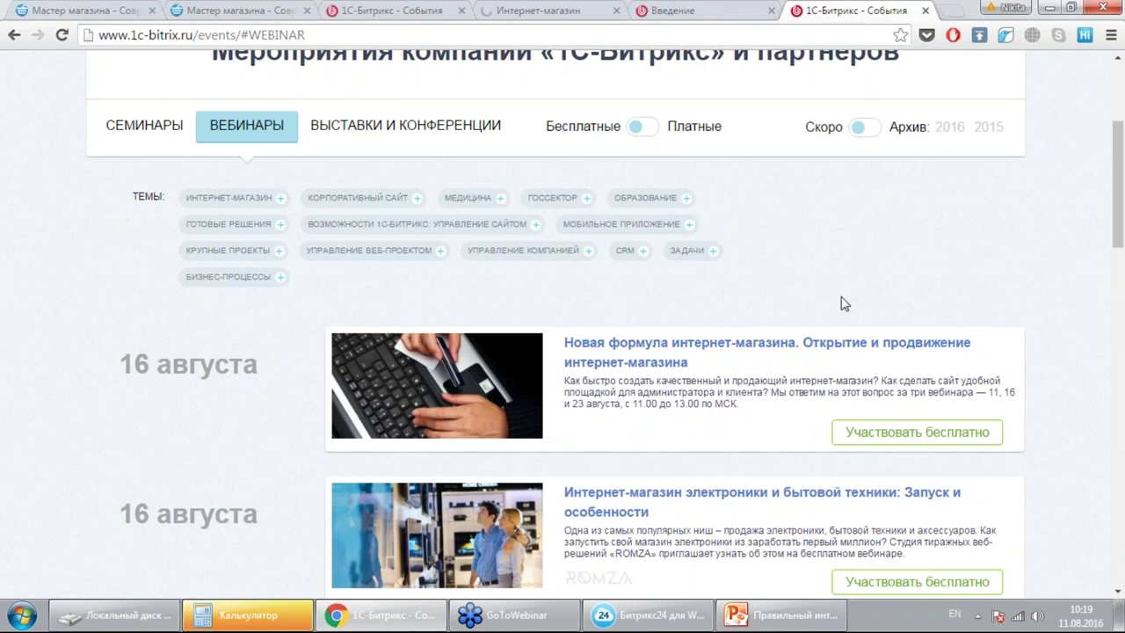
click(861, 127)
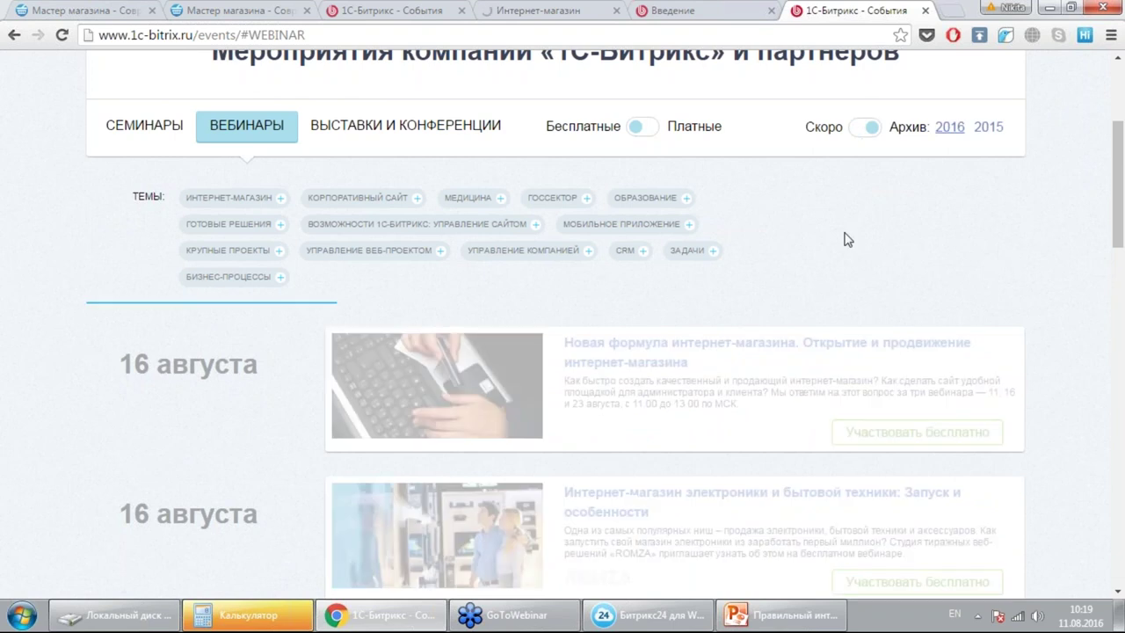
scroll(855, 239, down, 2)
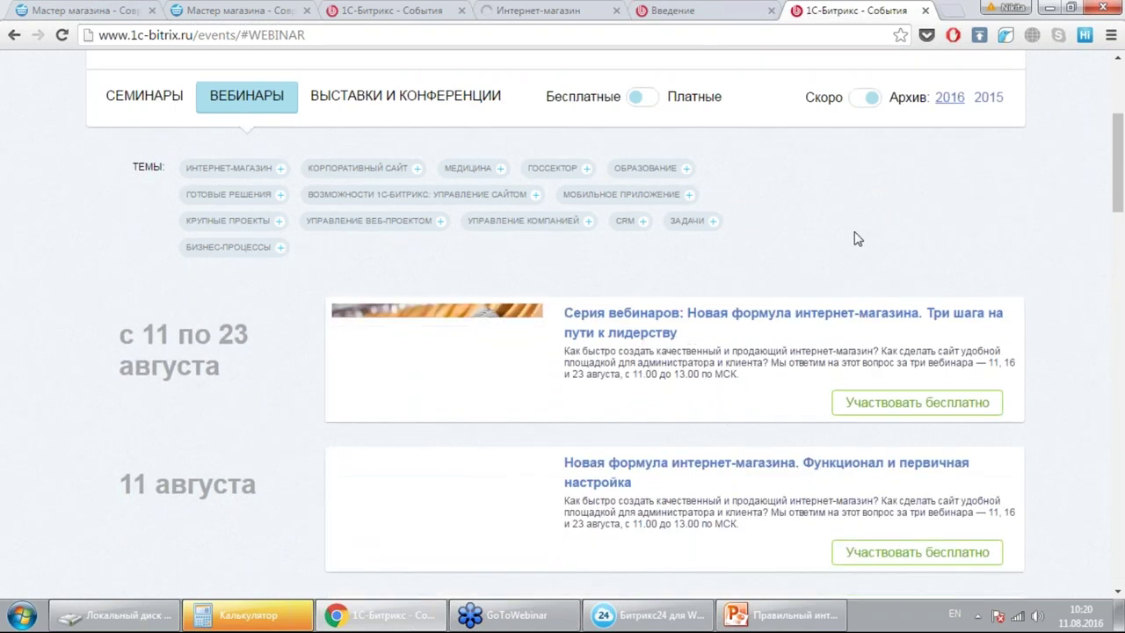
click(668, 383)
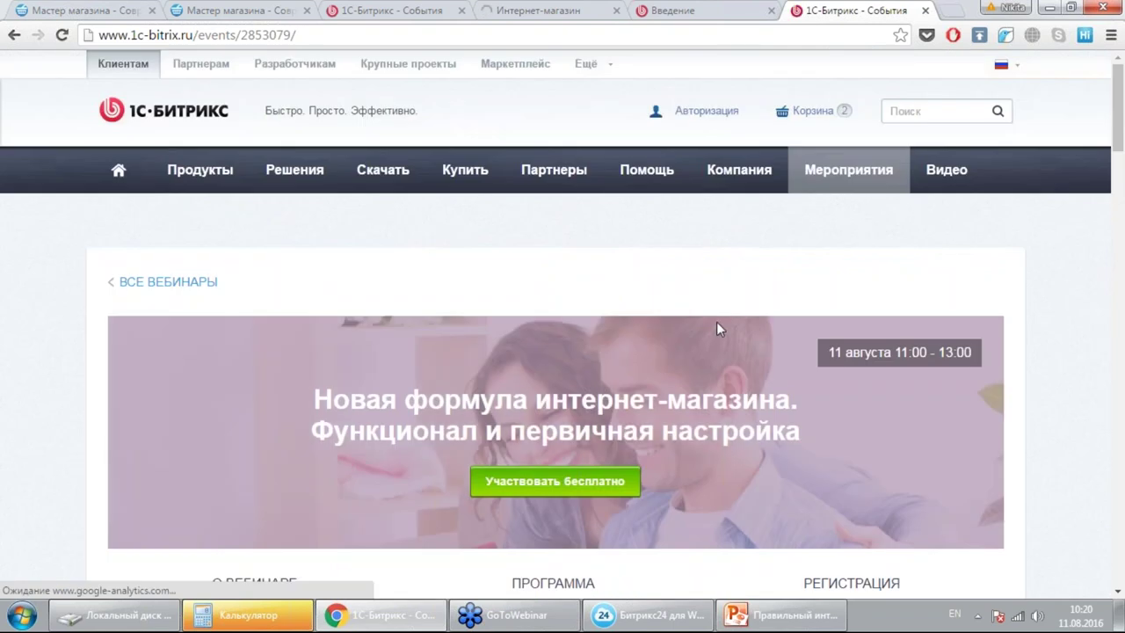
Skim the webinar page, then return to the installer tab still at 64%
scroll(716, 321, down, 10)
scroll(470, 352, down, 10)
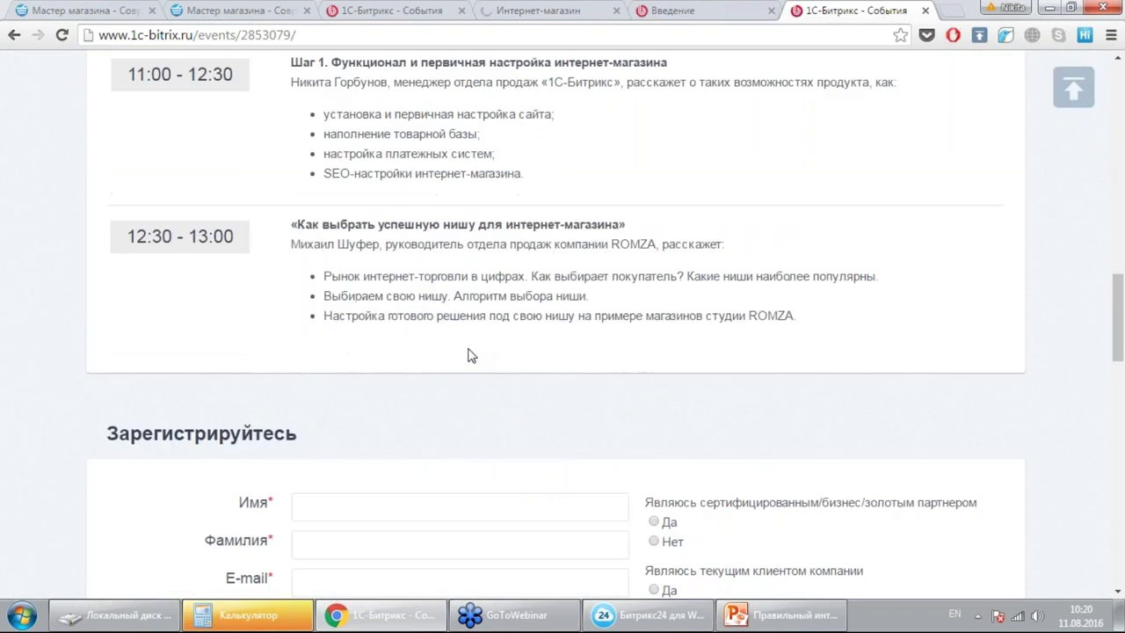
scroll(470, 351, up, 15)
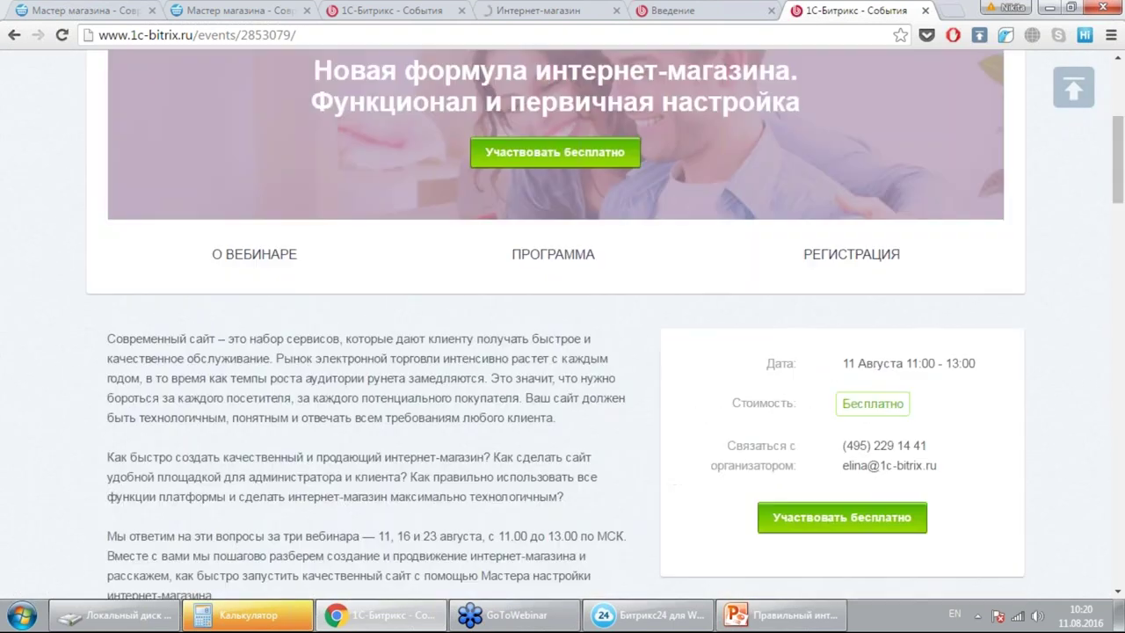
scroll(757, 254, up, 4)
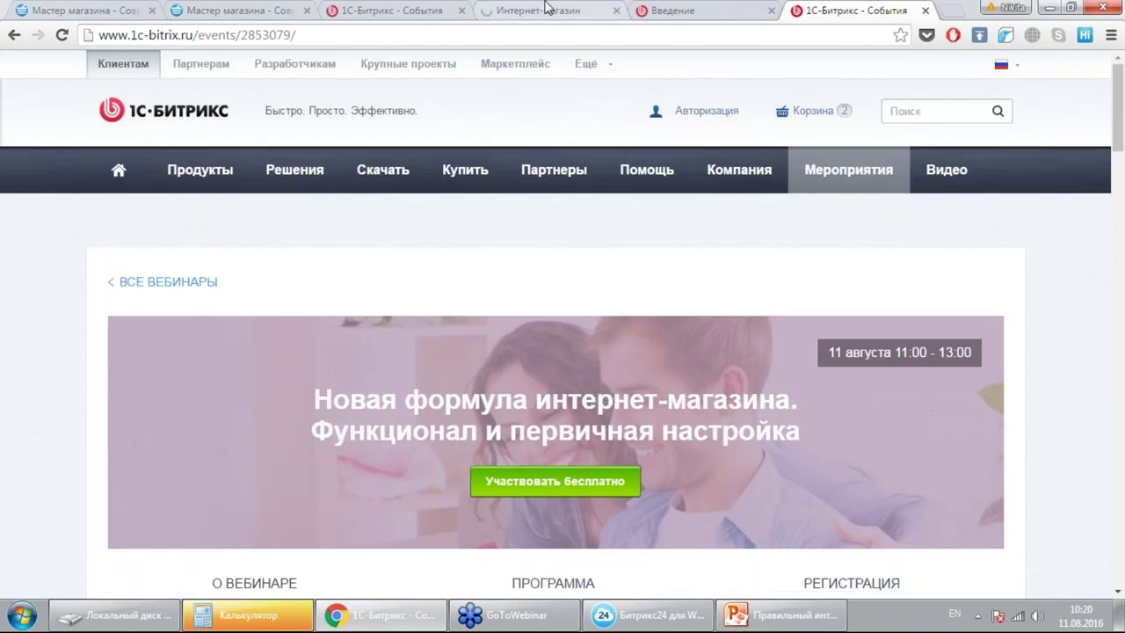
click(536, 11)
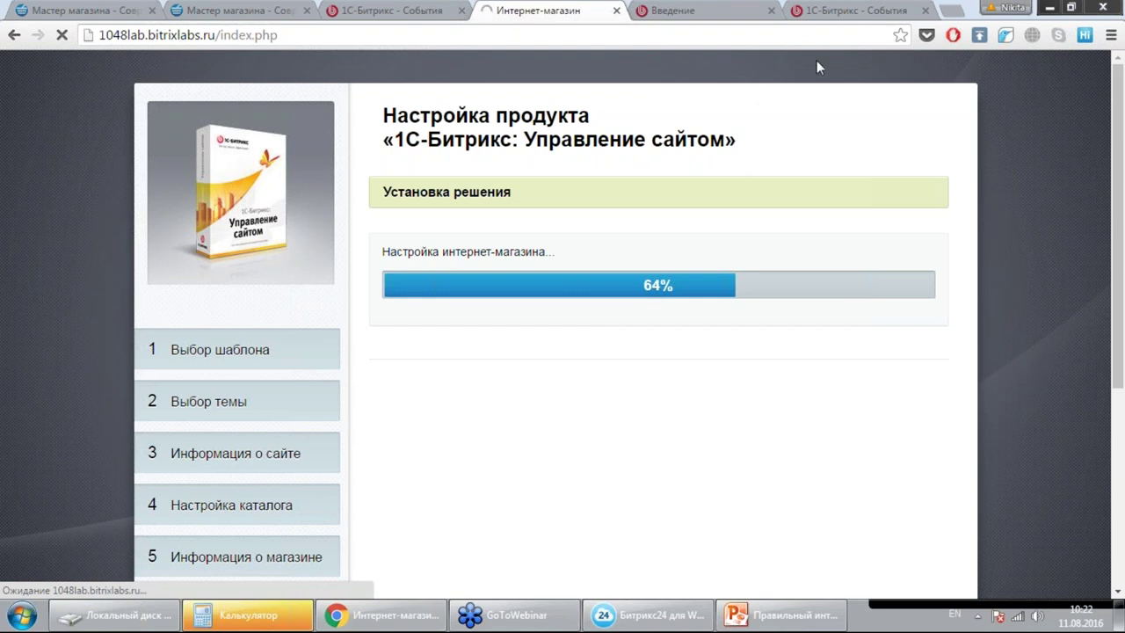
Check the store installation progress tab, then return to the webinar event page
click(858, 8)
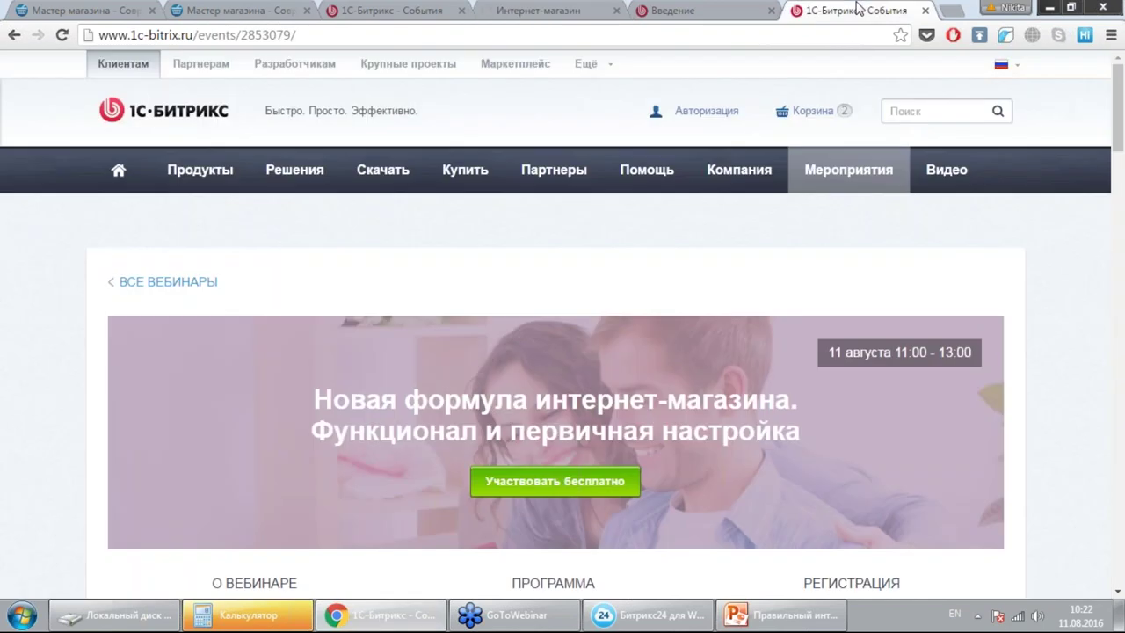
click(552, 9)
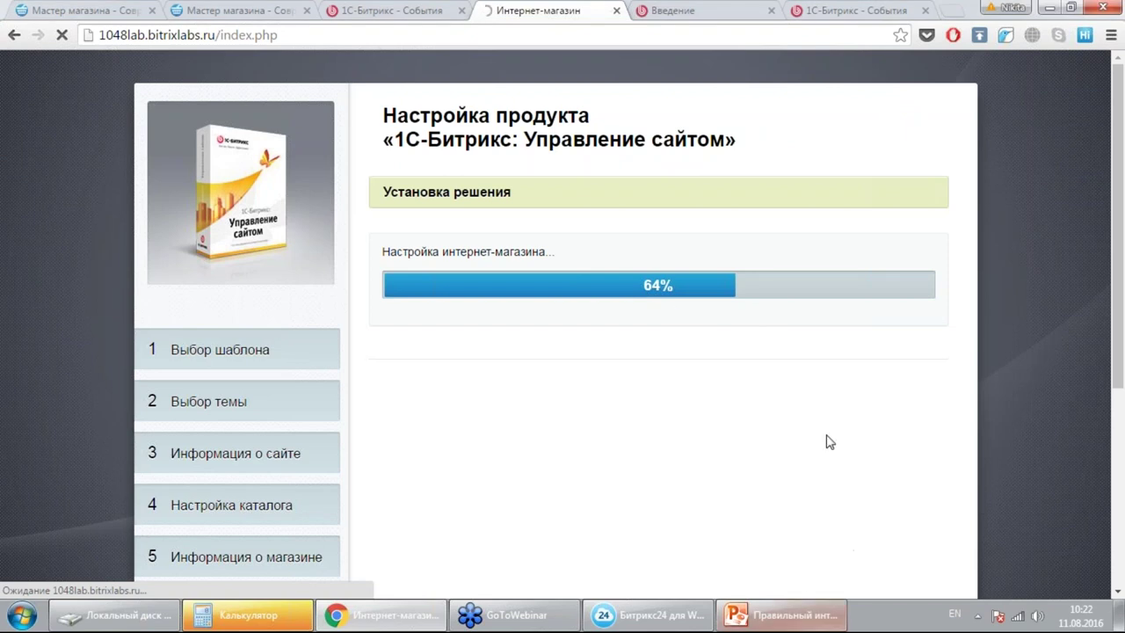
click(391, 10)
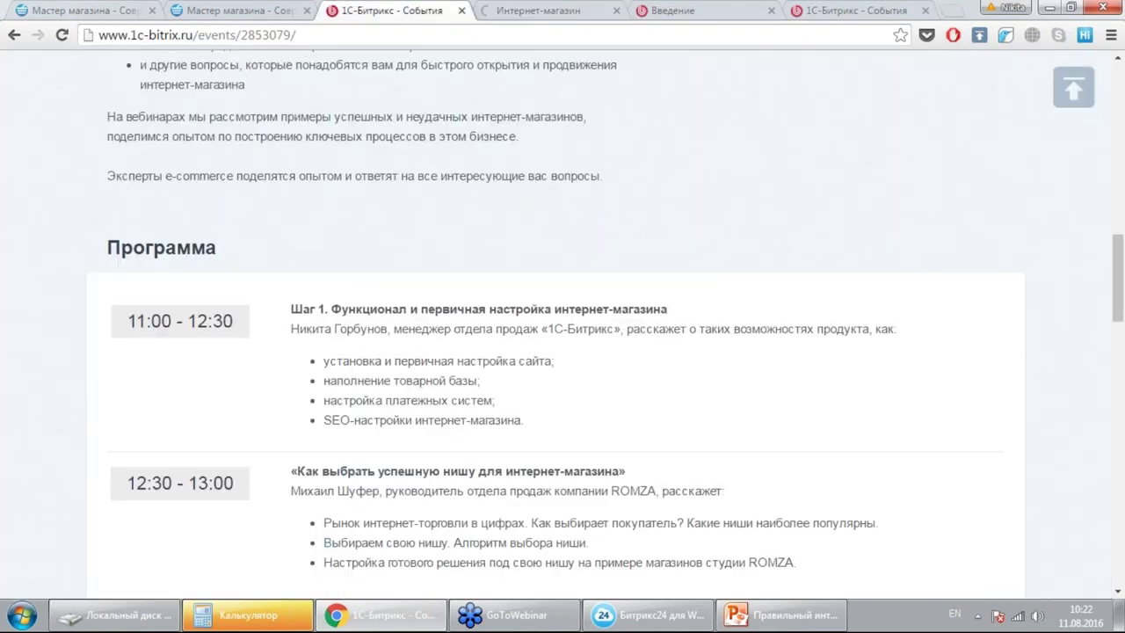
Load bx-im.ru from the address bar using the plain bx-im.ru suggestion
click(381, 35)
text(bx-im)
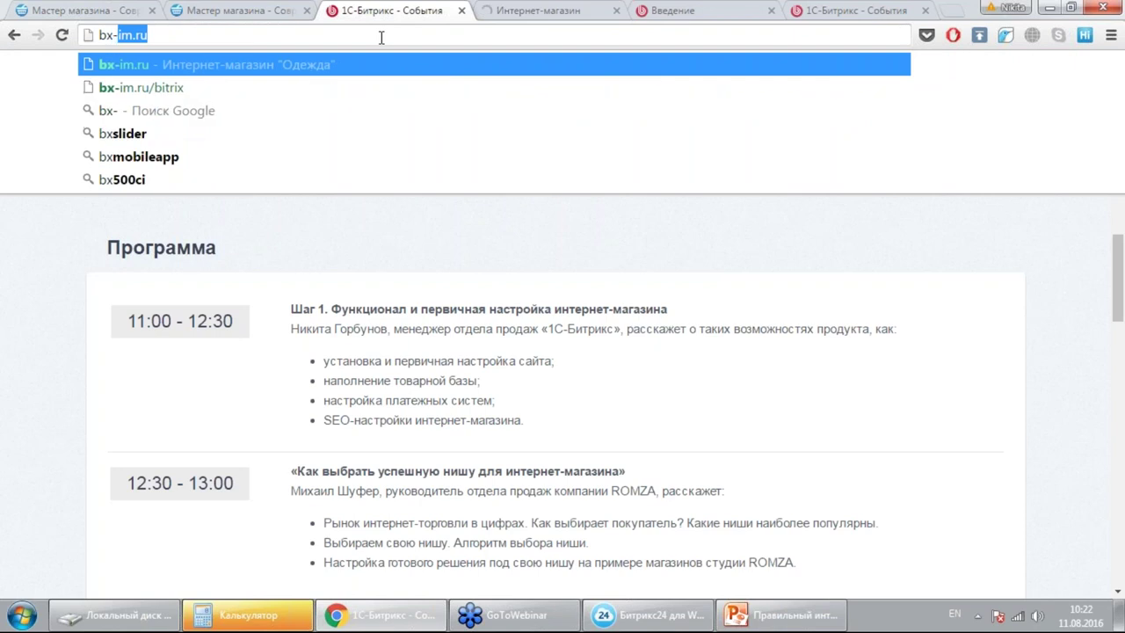
text(.ru)
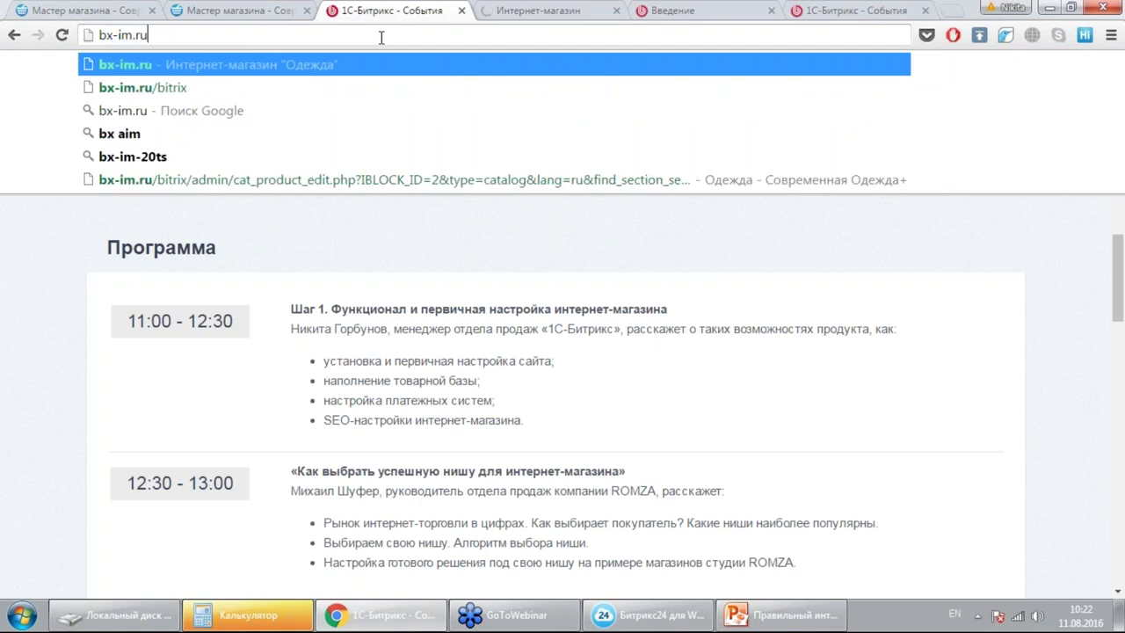
key(Down)
key(Up)
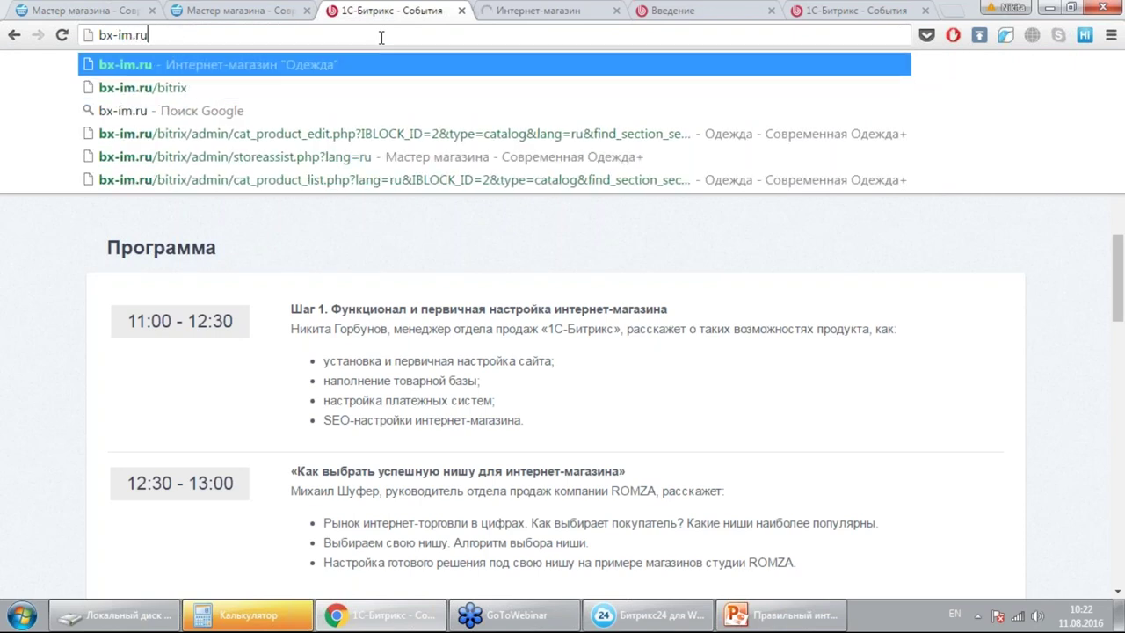
key(Return)
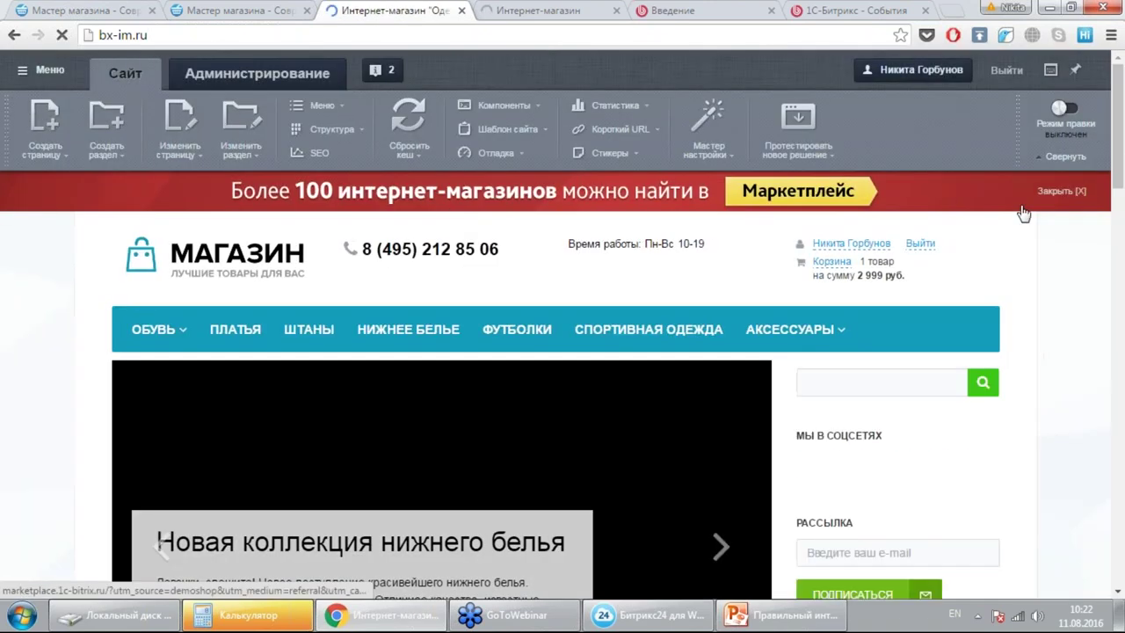
Close the Маркетплейс banner, collapse the admin panel and check the other store's setup tab
click(1060, 191)
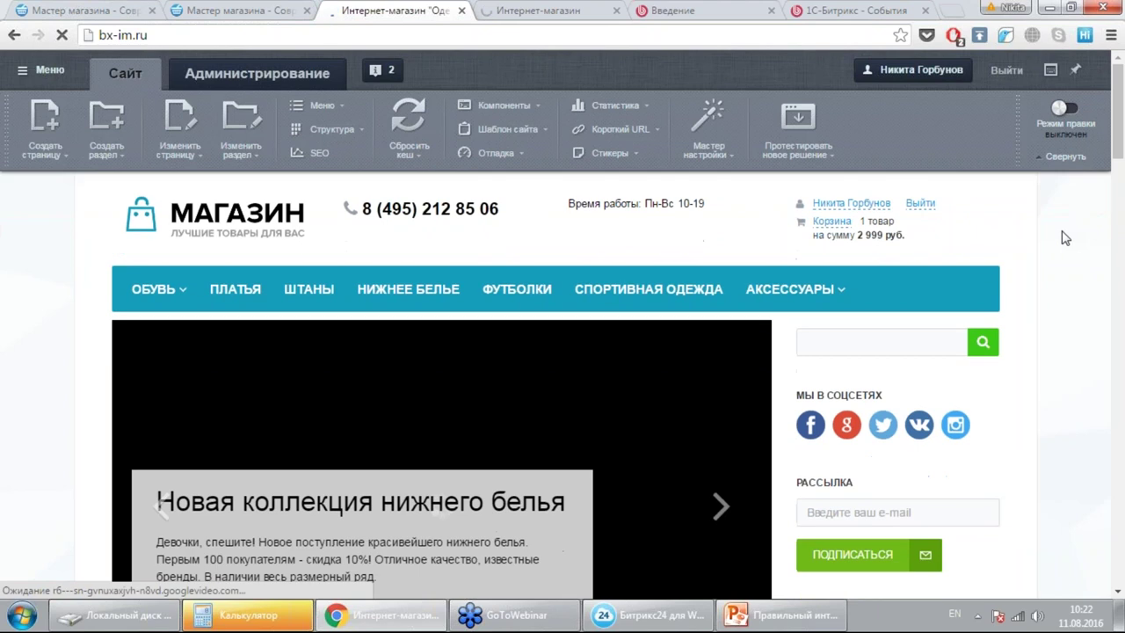
click(1067, 157)
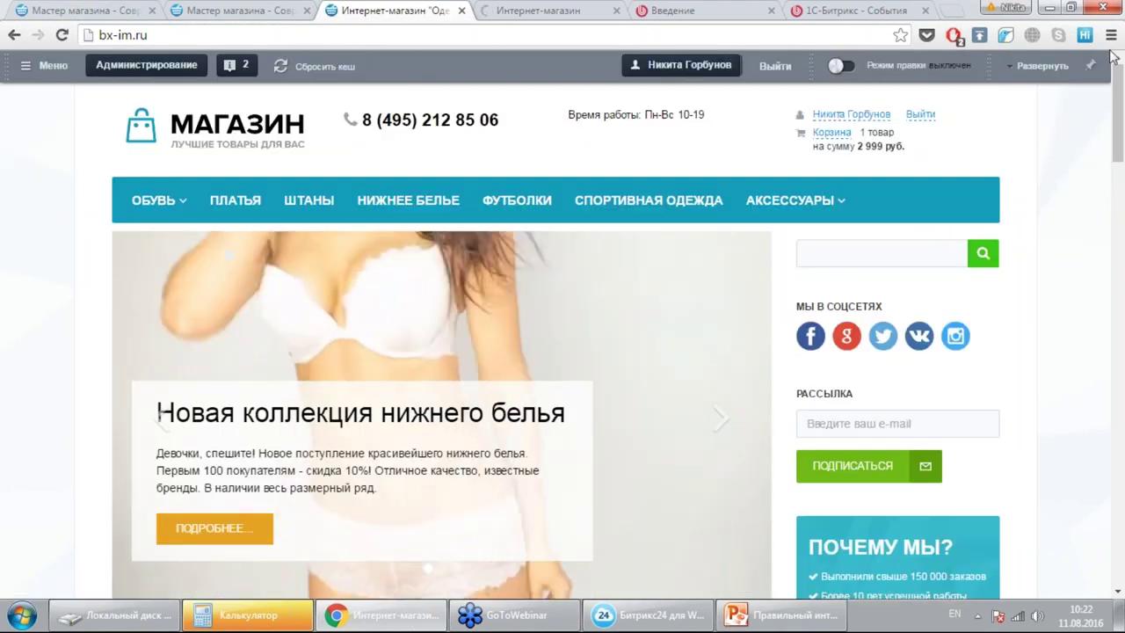
click(562, 9)
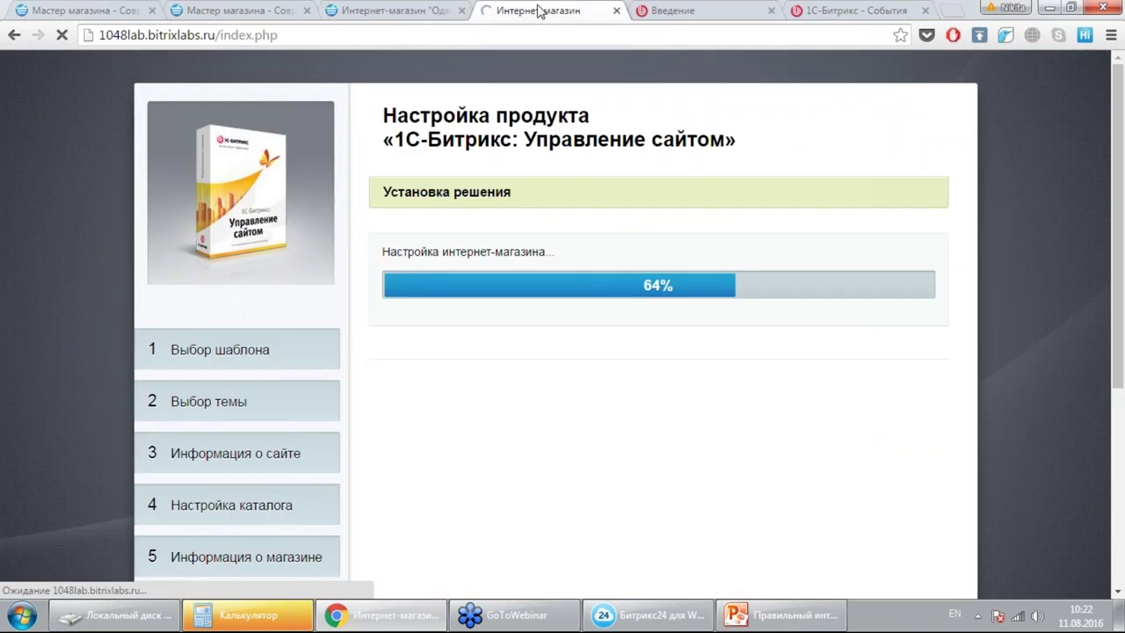
click(384, 8)
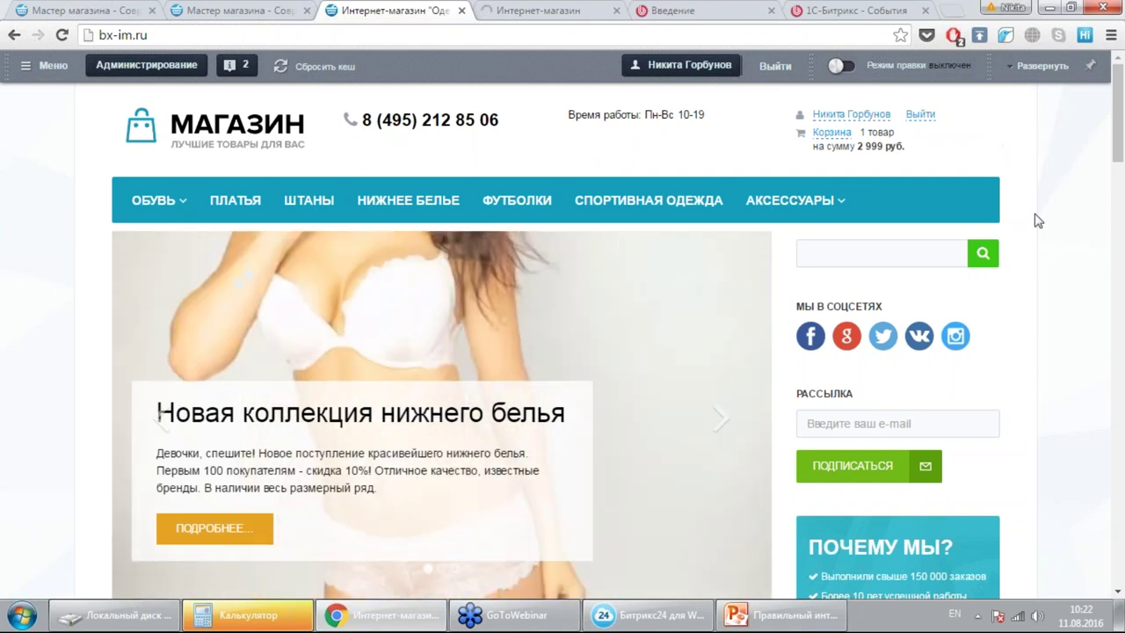
Look over the bx-im.ru page and expand the full admin panel again
scroll(1030, 188, down, 12)
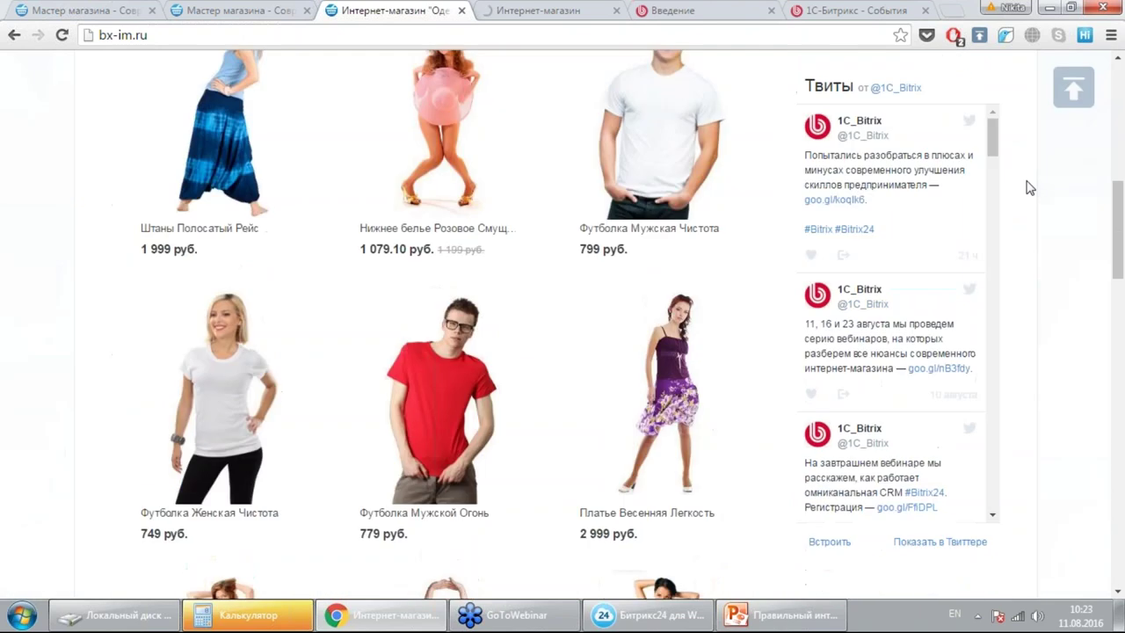
scroll(1030, 188, down, 3)
scroll(1032, 189, up, 15)
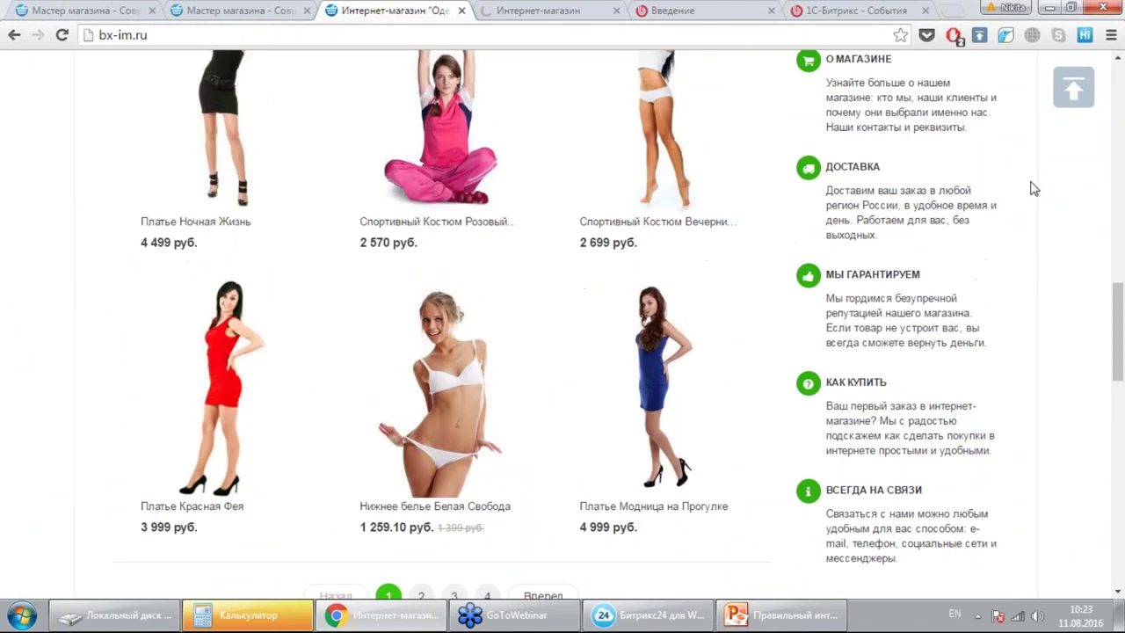
scroll(1030, 189, up, 2)
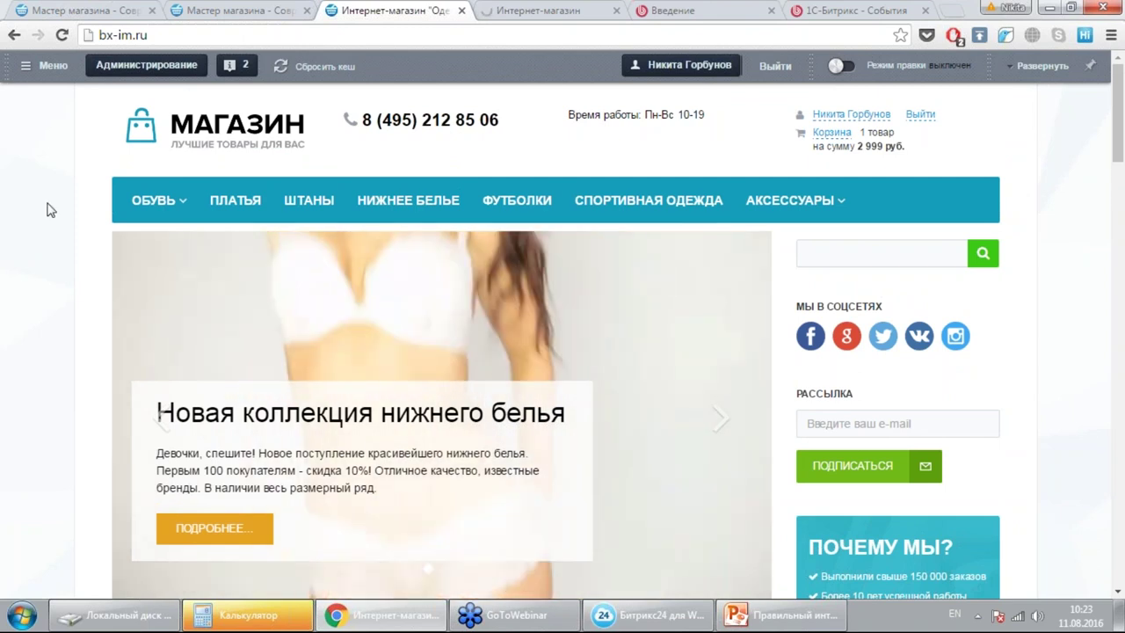
click(1042, 66)
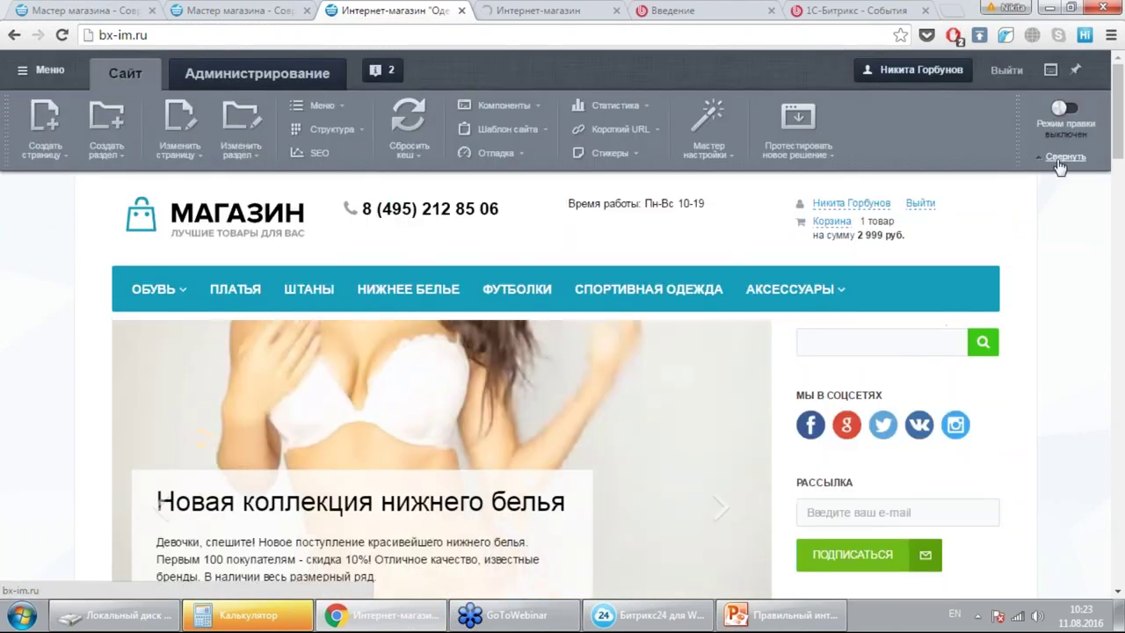
Collapse the admin panel to a slim bar and preview the category menus
click(1059, 160)
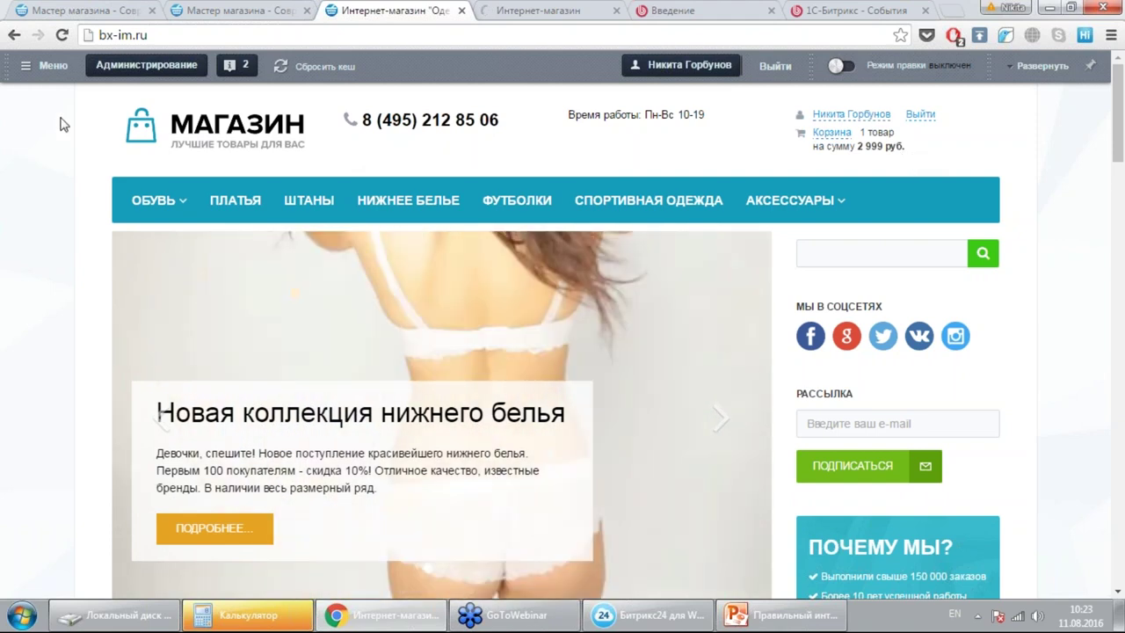
scroll(48, 158, down, 1)
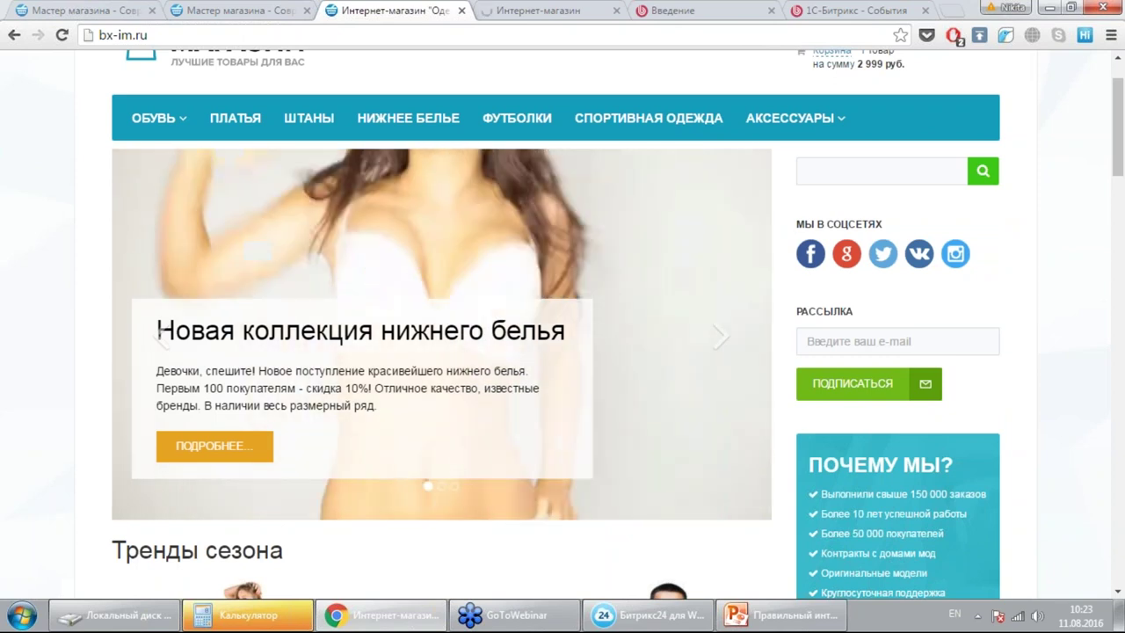
mouse_move(158, 120)
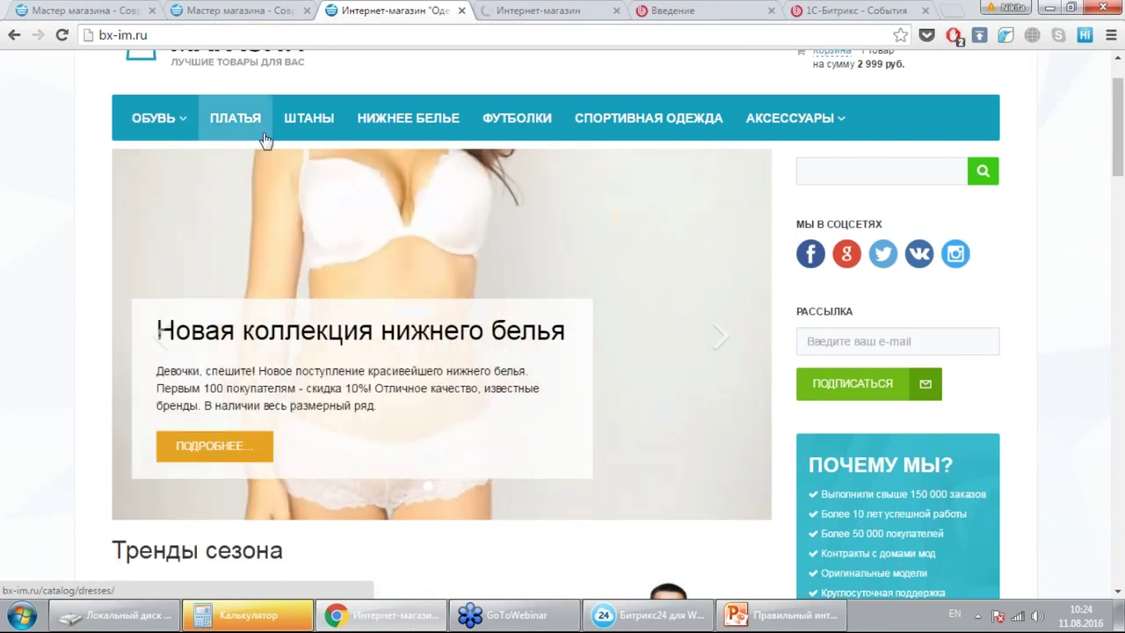
mouse_move(835, 123)
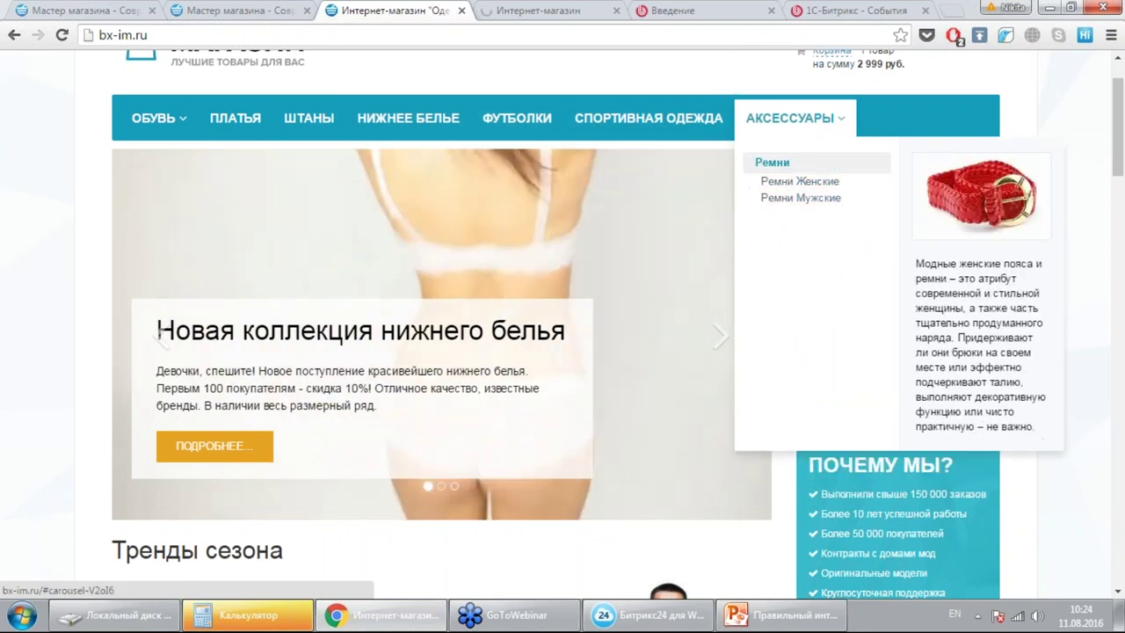
scroll(47, 165, down, 1)
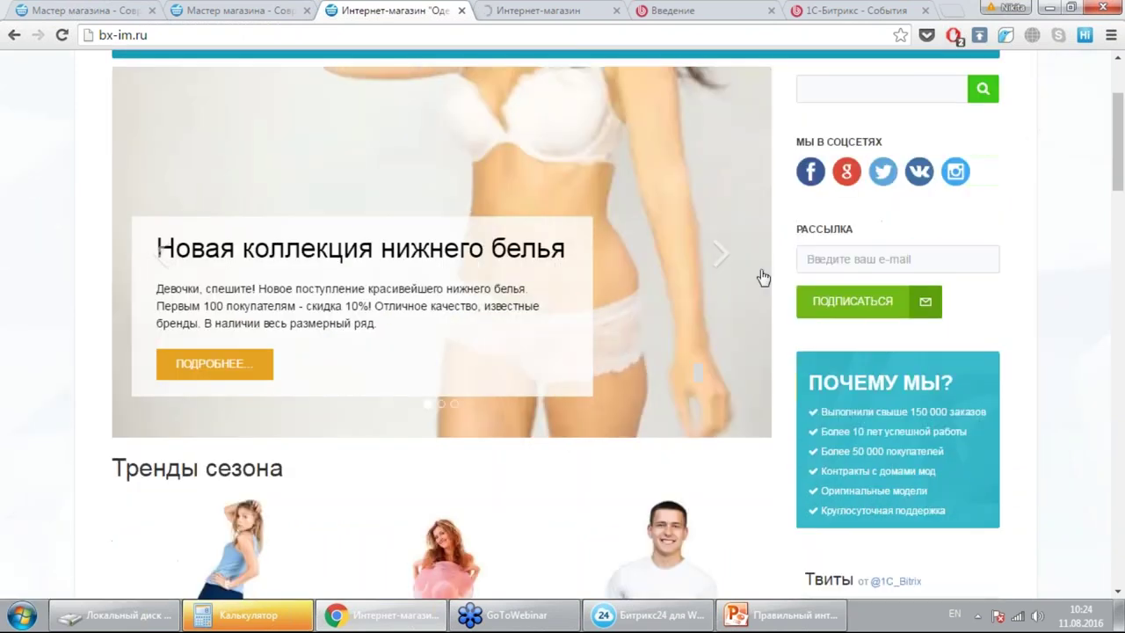
Move the homepage slider to the Ценопад sale slide
click(727, 257)
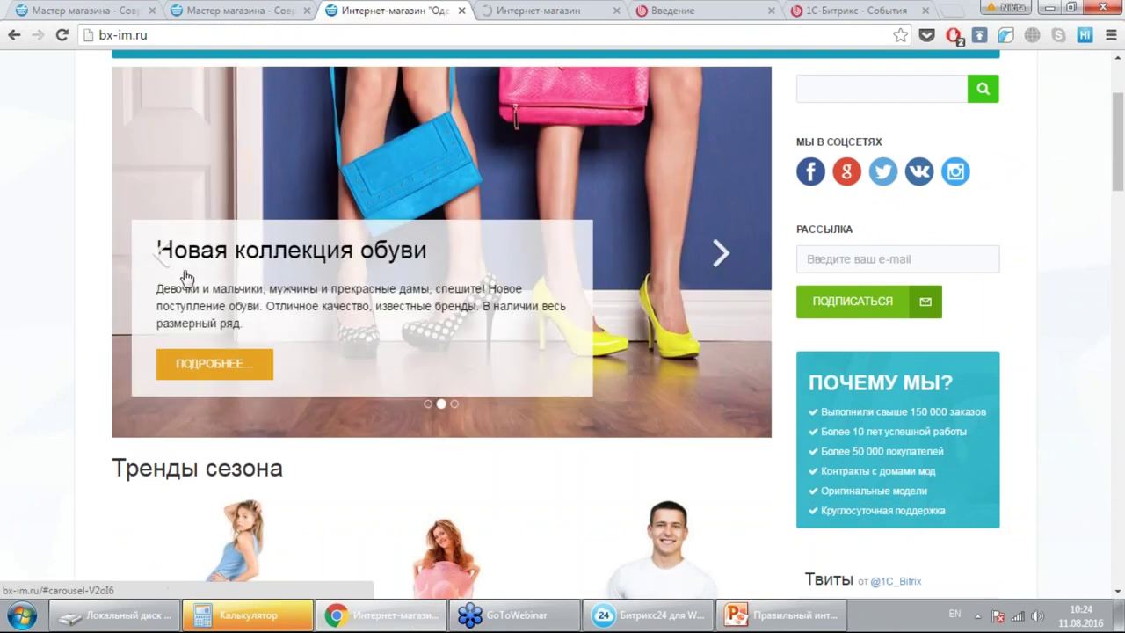
click(163, 266)
click(722, 257)
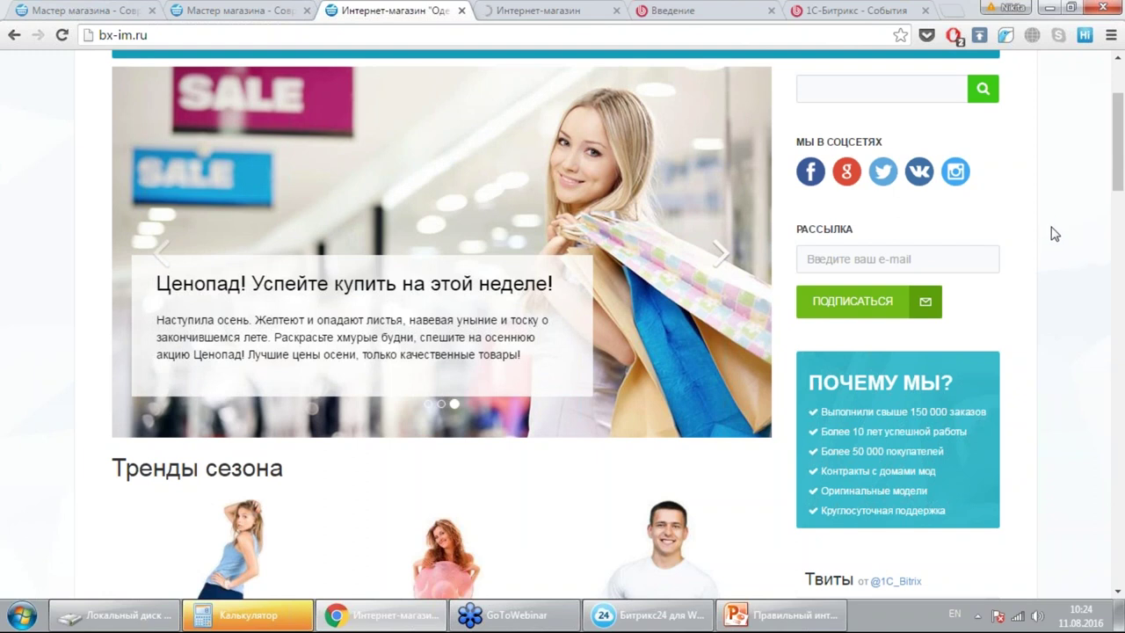
scroll(1054, 233, up, 1)
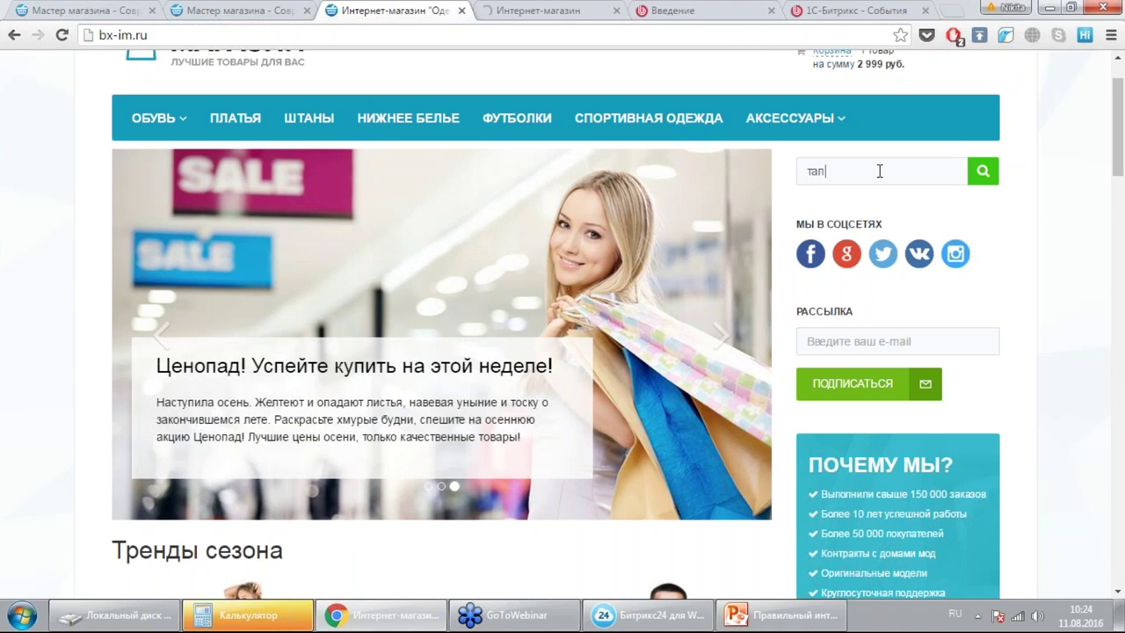
text(оч)
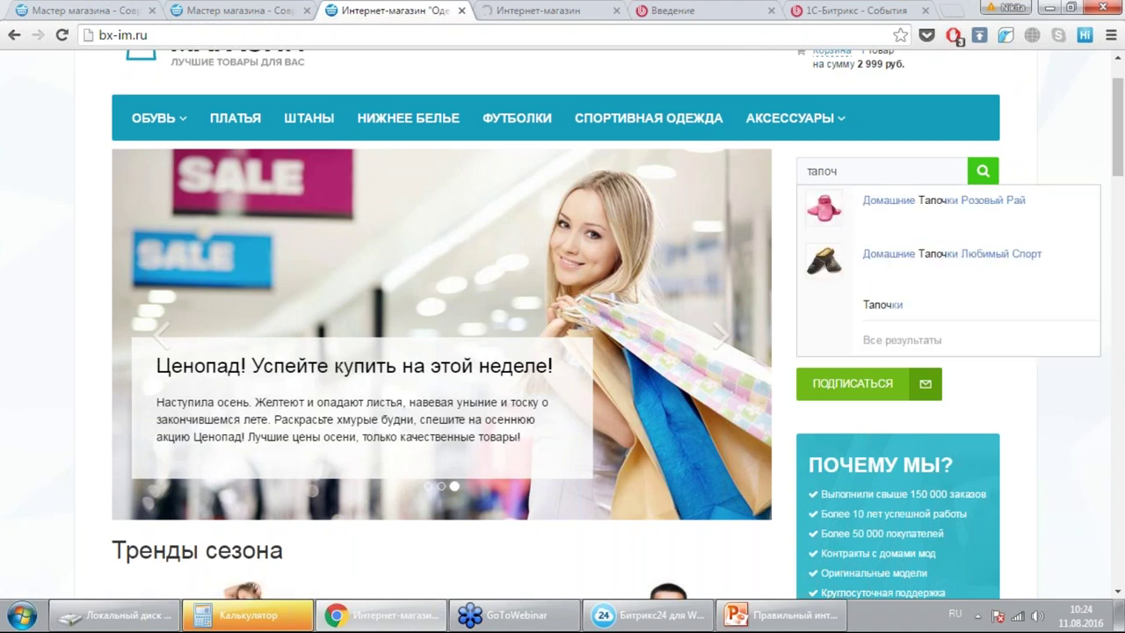
key(ctrl+a)
key(BackSpace)
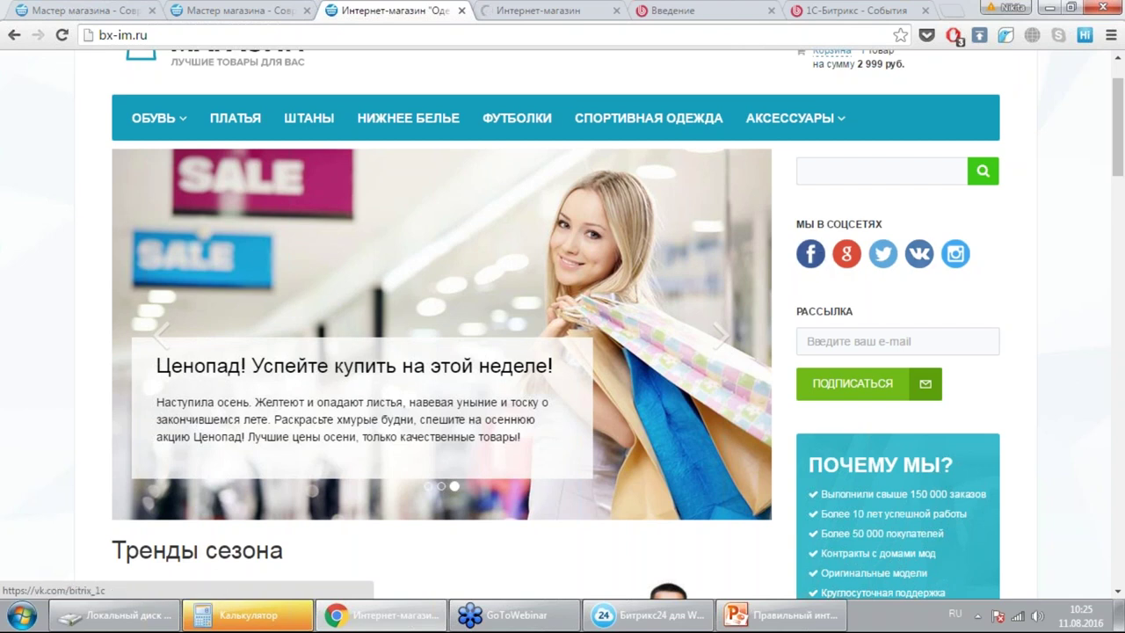
Browse the Тренды сезона product grid on the home page
scroll(1045, 262, down, 2)
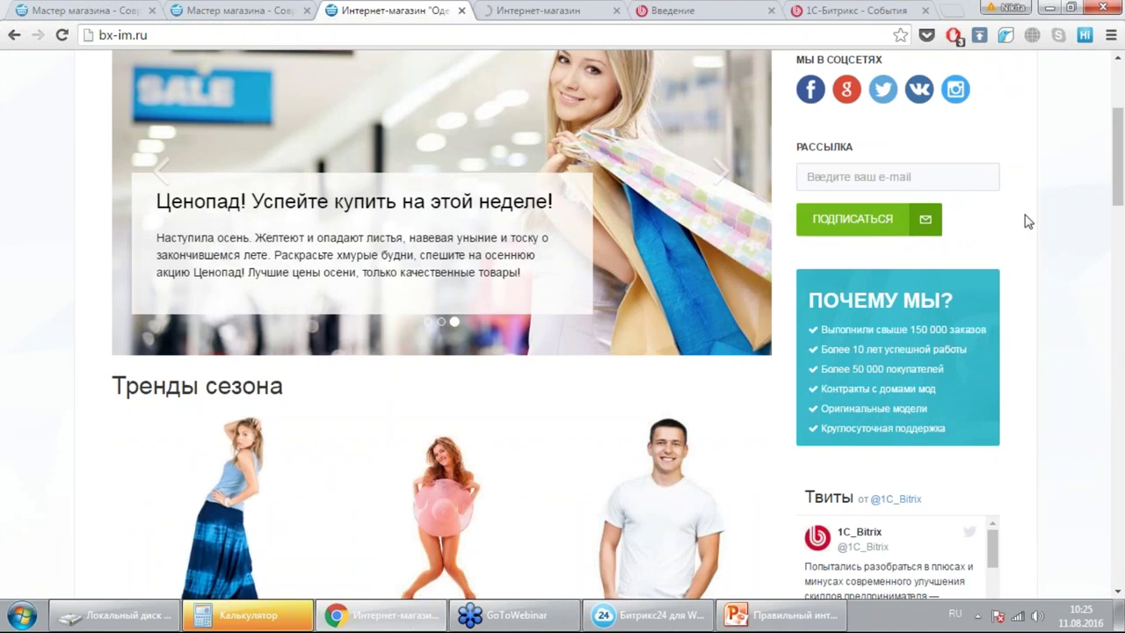
scroll(1026, 222, down, 3)
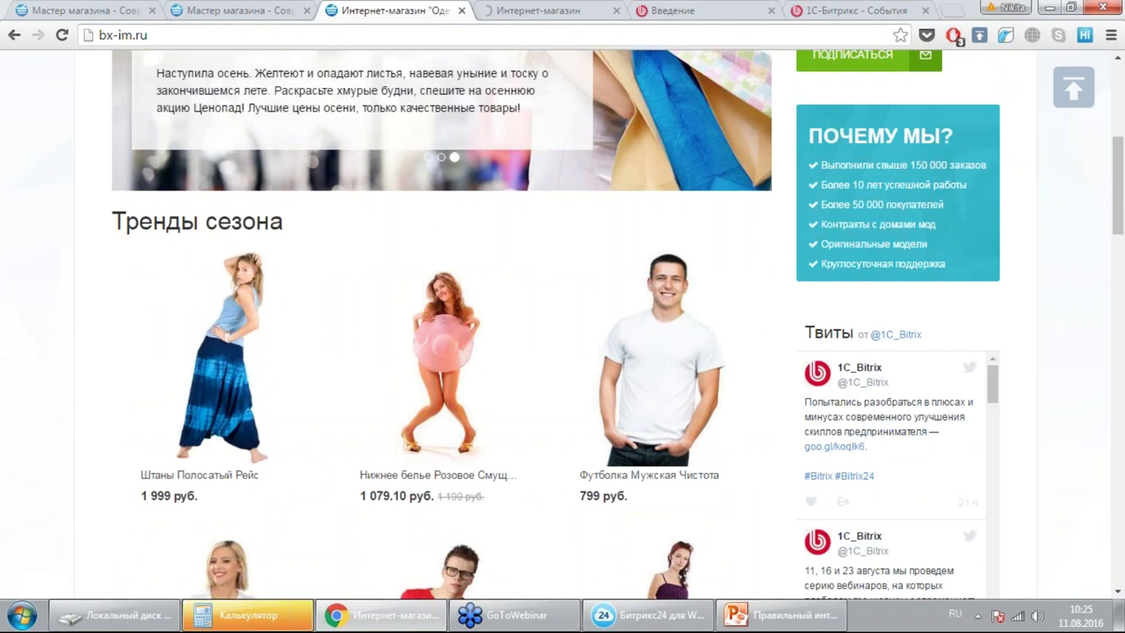
scroll(21, 195, down, 3)
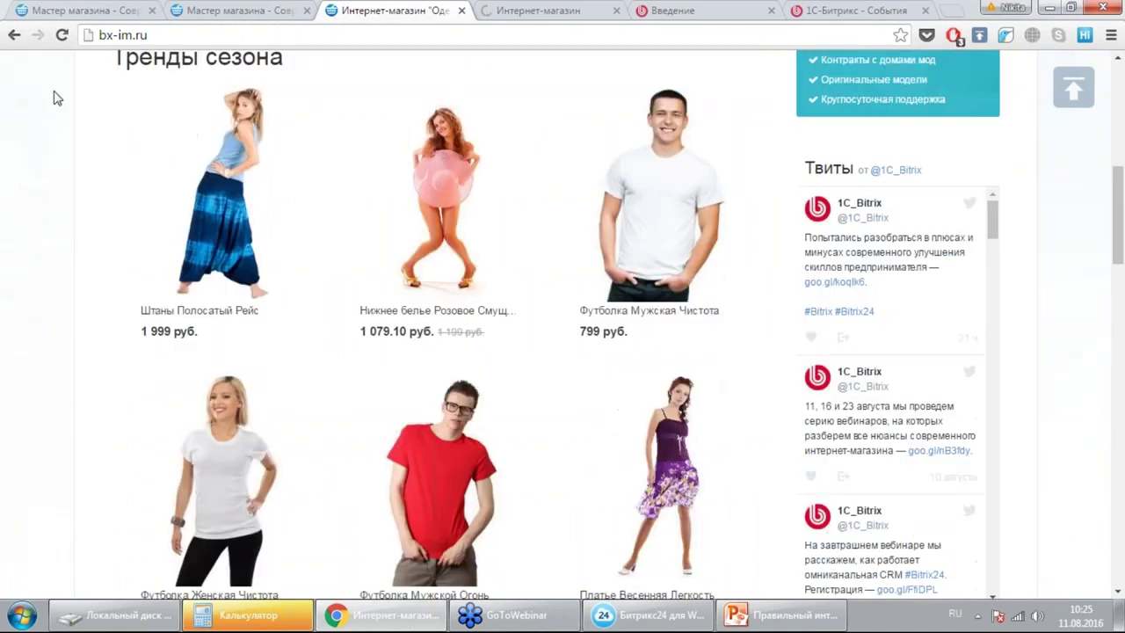
mouse_move(211, 148)
scroll(1046, 306, up, 4)
scroll(1046, 305, up, 3)
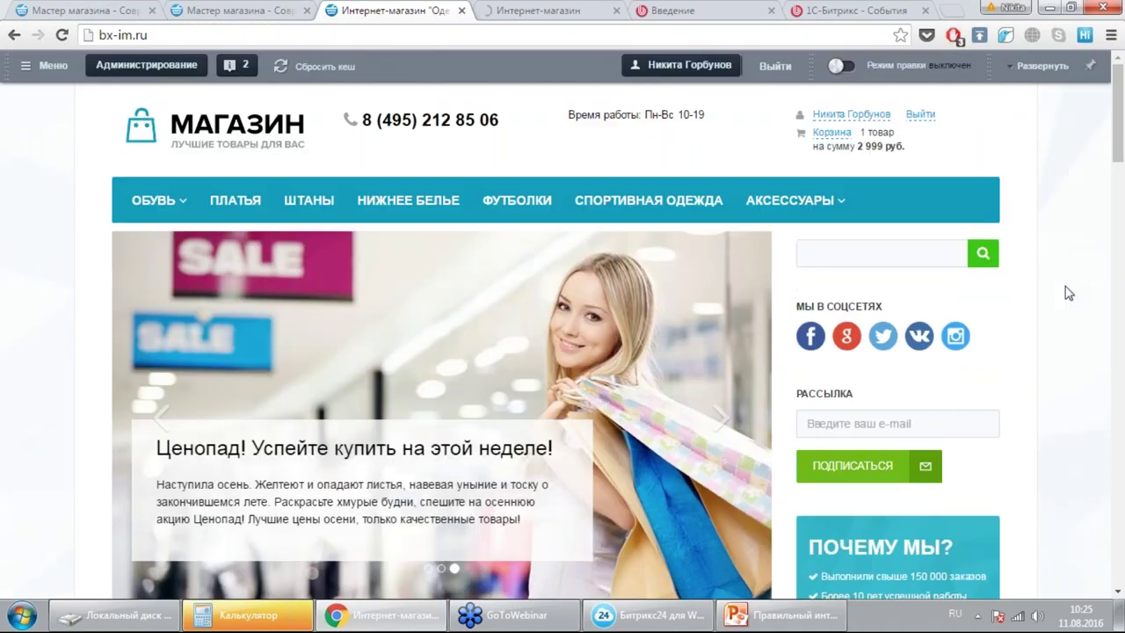
scroll(1084, 313, down, 2)
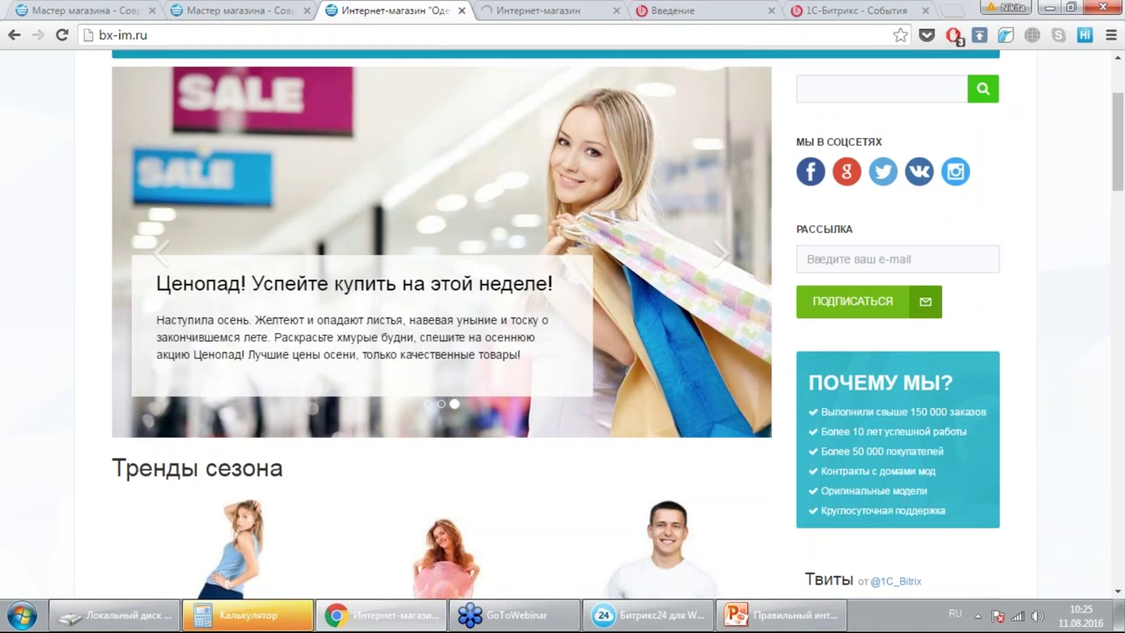
scroll(407, 311, down, 2)
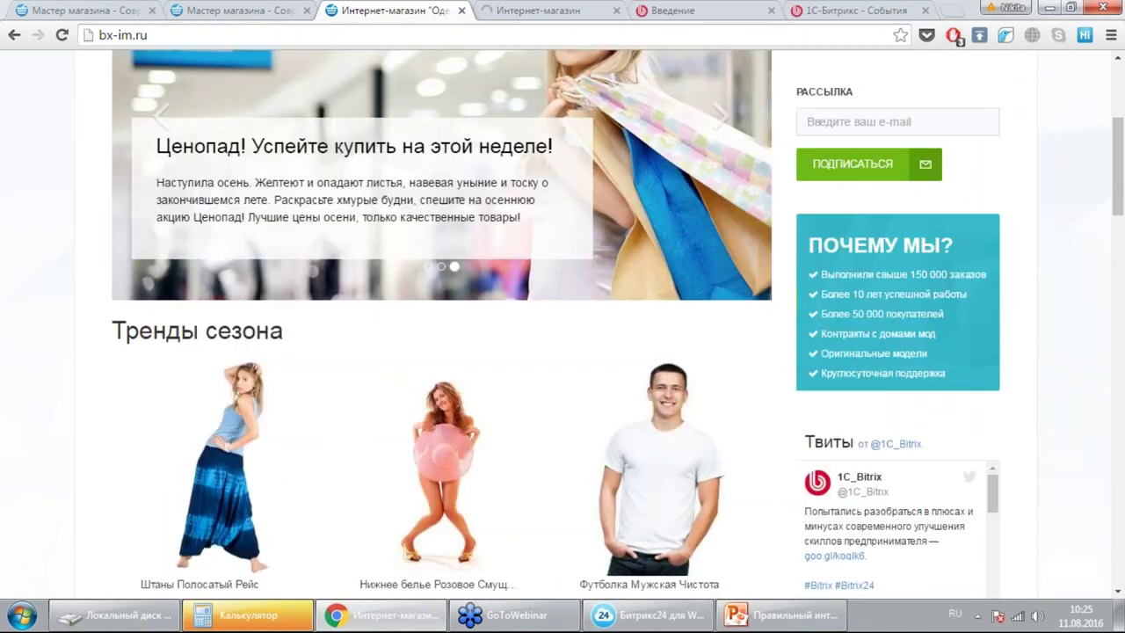
scroll(859, 210, up, 3)
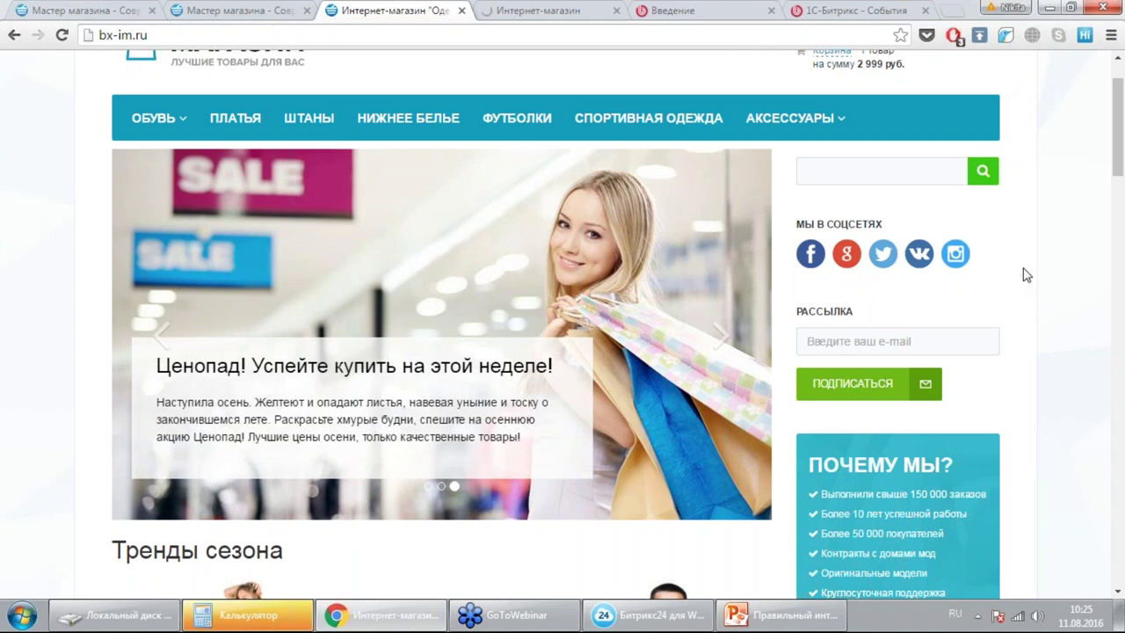
scroll(1026, 275, down, 1)
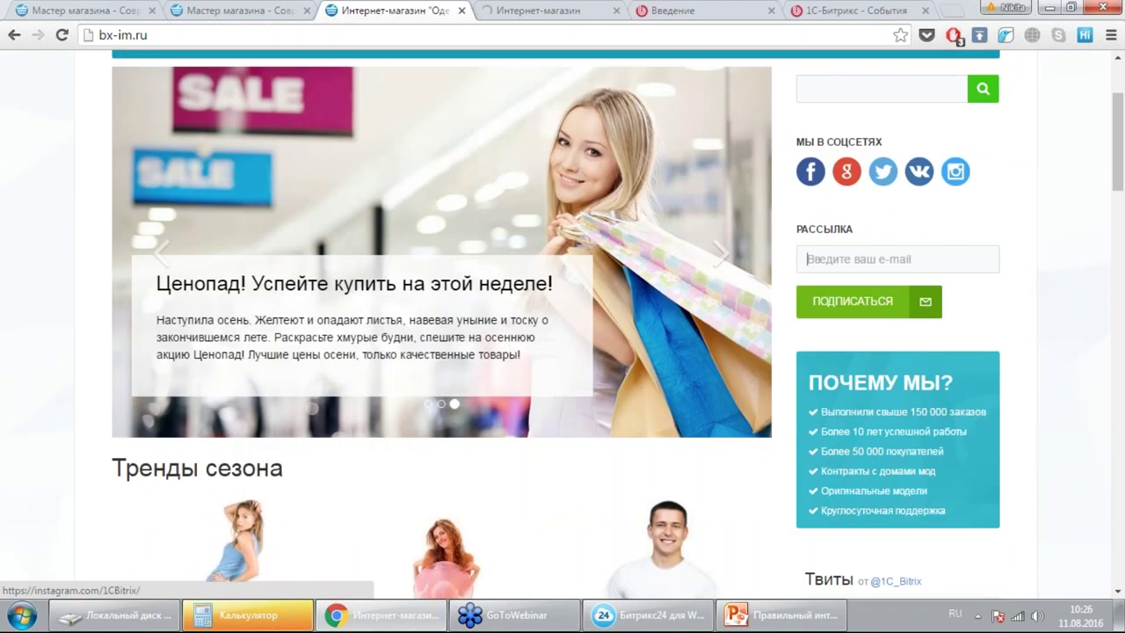
scroll(1029, 185, up, 2)
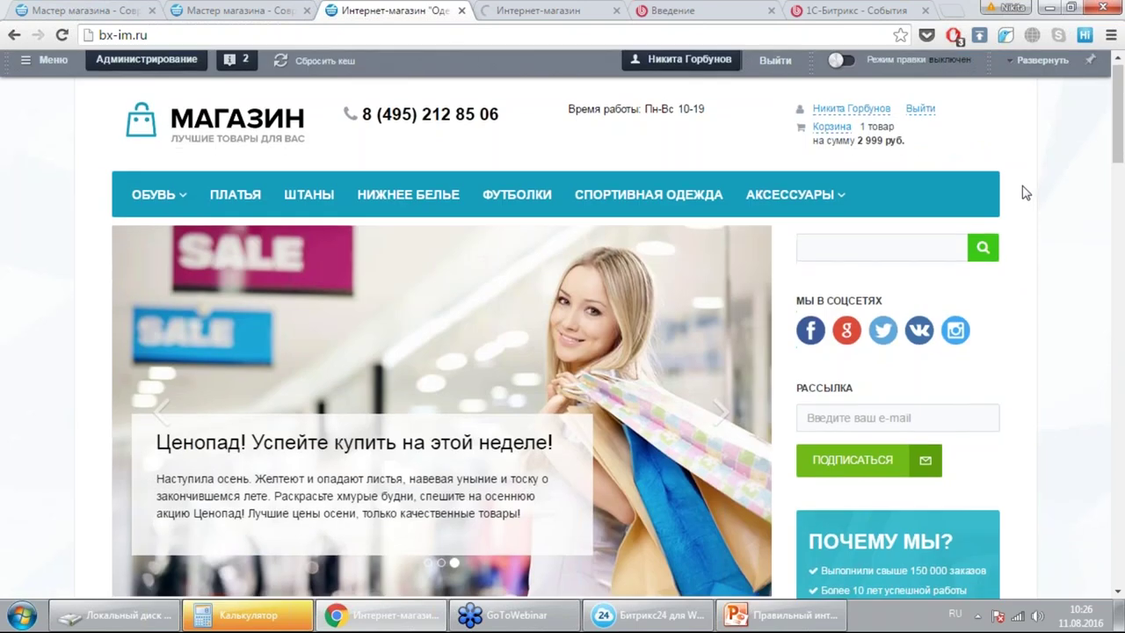
scroll(1024, 191, down, 2)
scroll(1021, 193, down, 1)
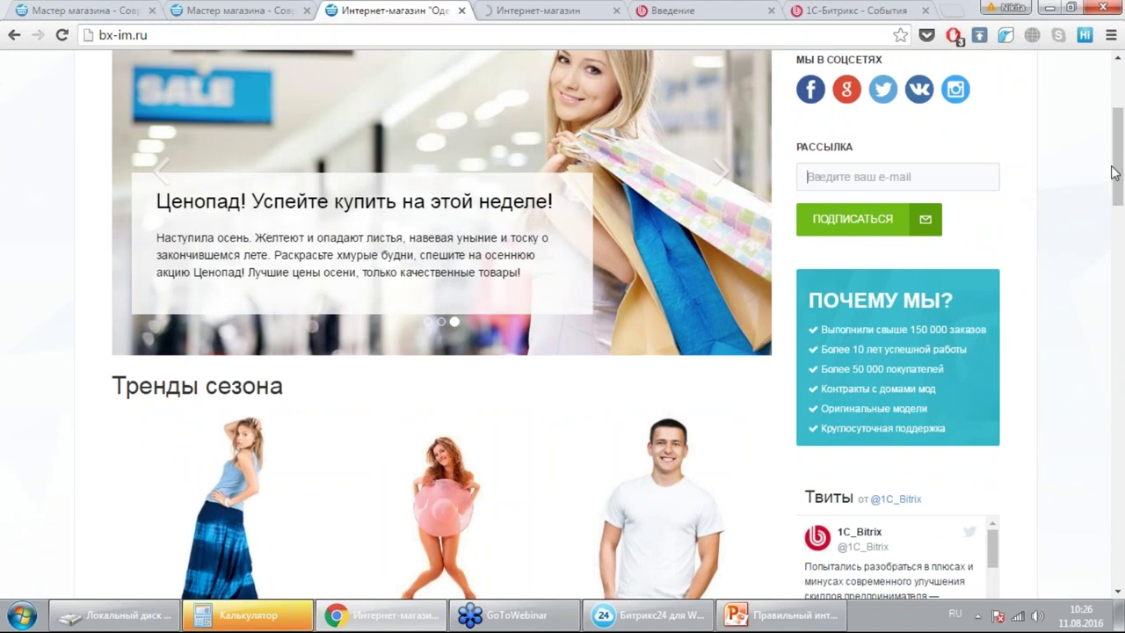
scroll(996, 242, down, 2)
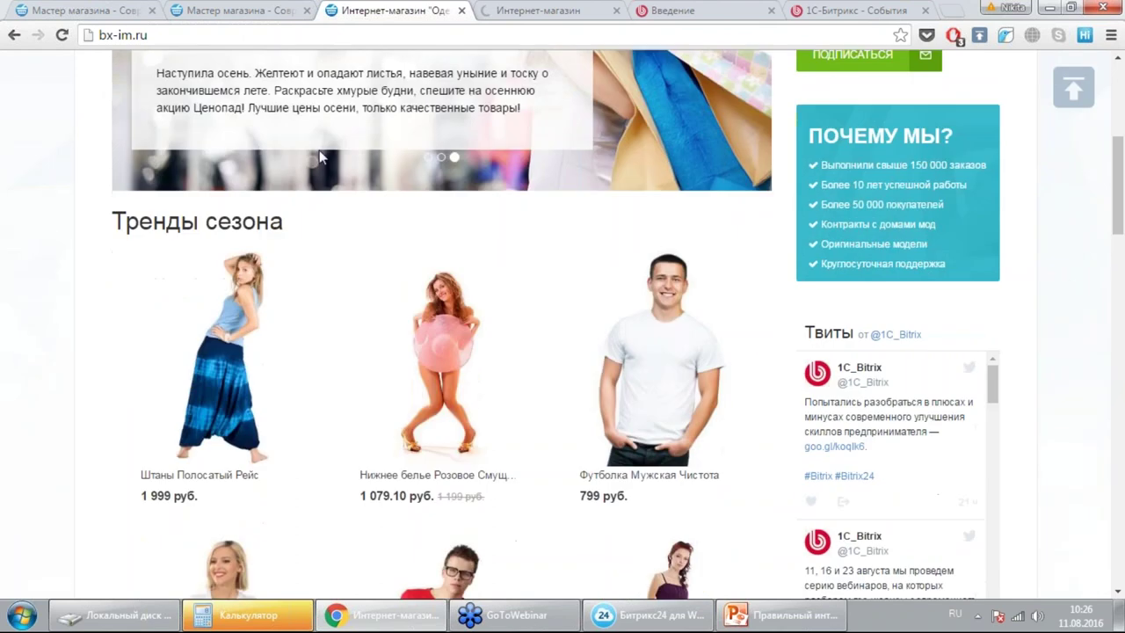
scroll(55, 226, down, 1)
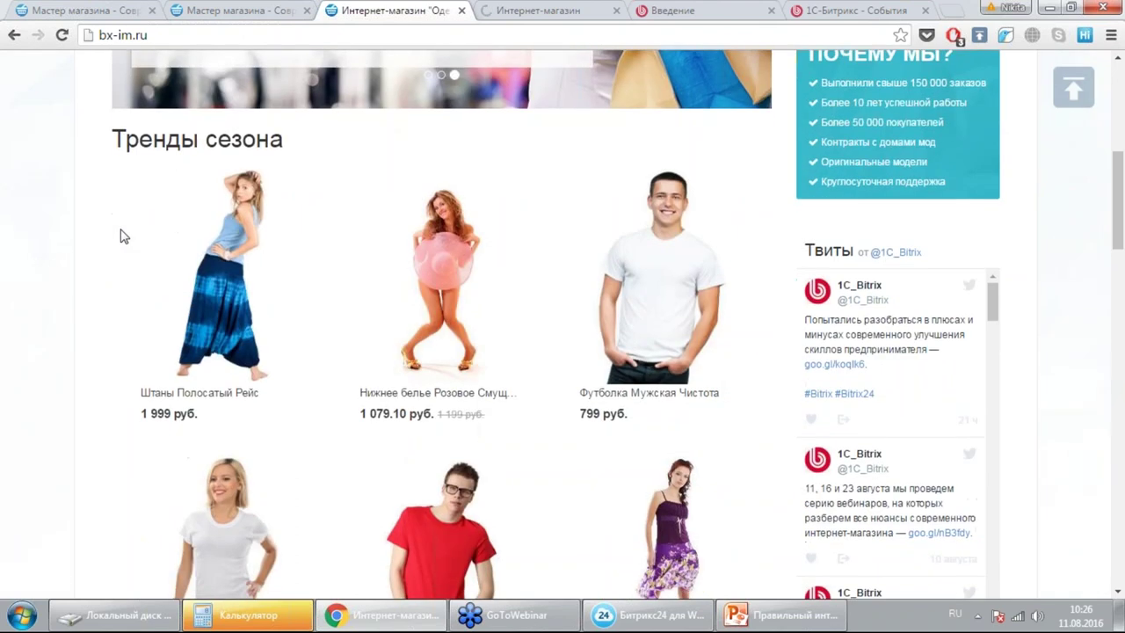
Select size M on the Штаны Полосатый Рейс card
mouse_move(166, 238)
scroll(166, 239, down, 1)
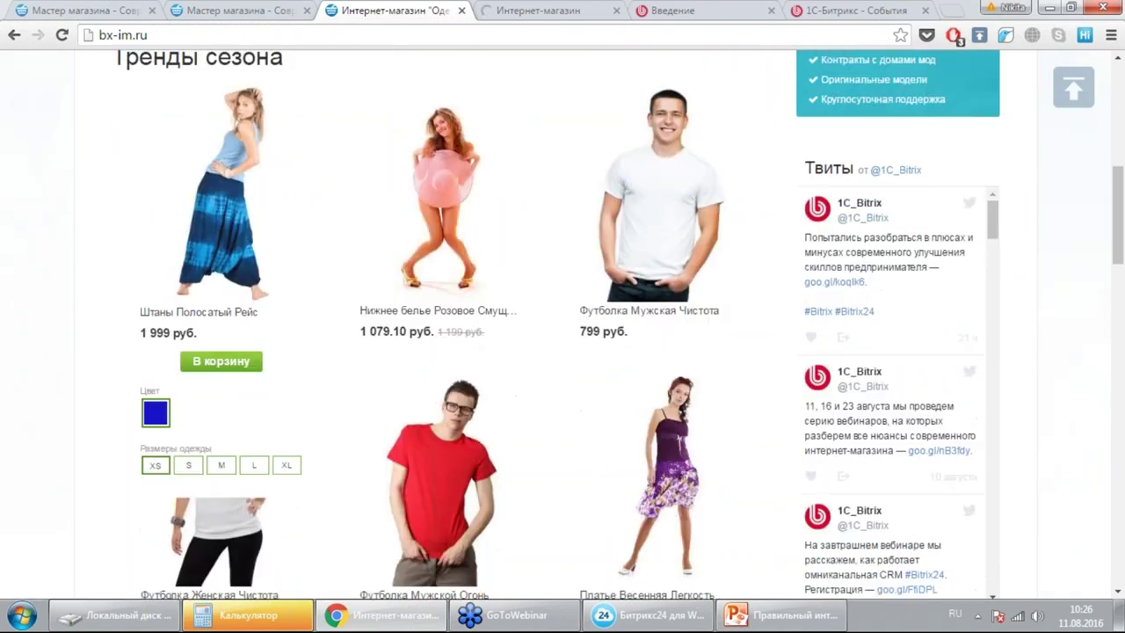
click(188, 466)
click(221, 465)
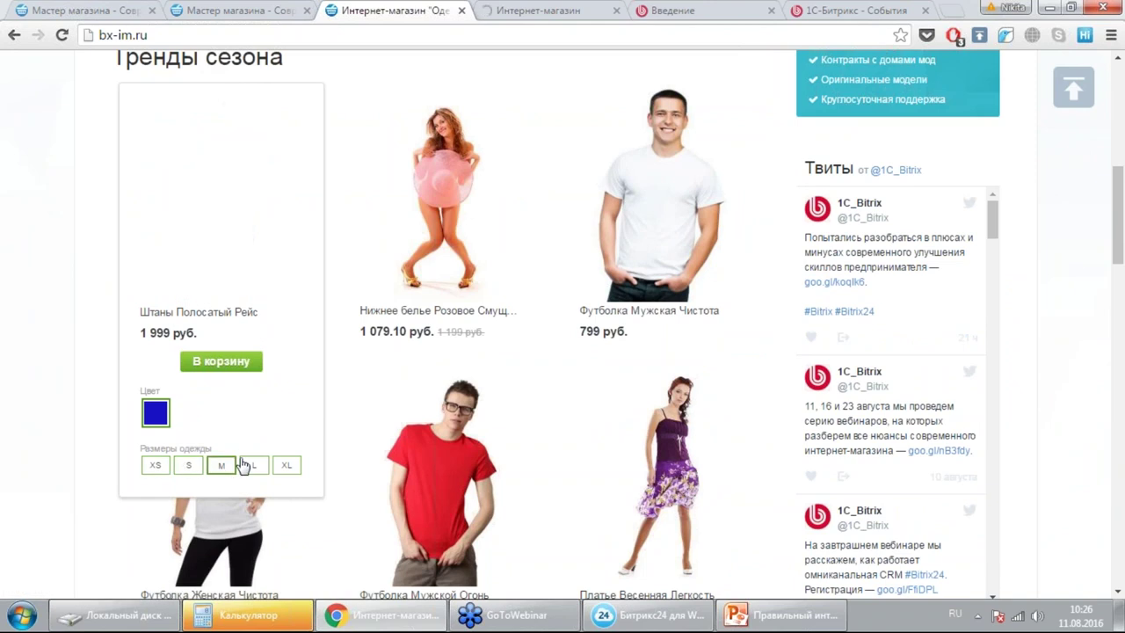
Scroll further down and open the blue dress product page
scroll(665, 208, down, 3)
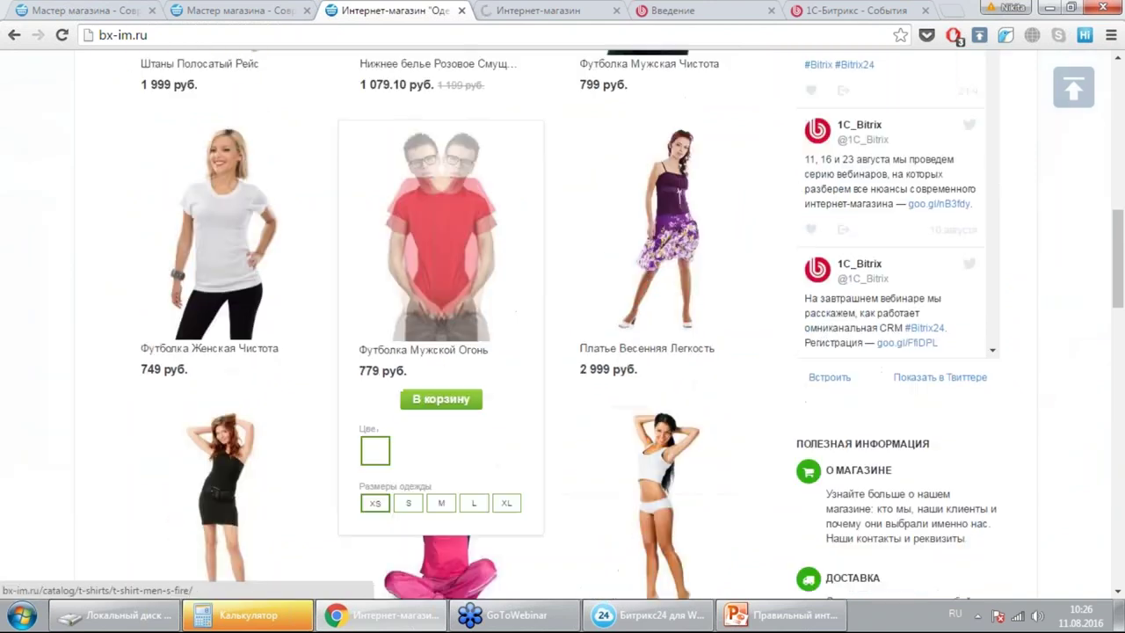
scroll(650, 252, down, 2)
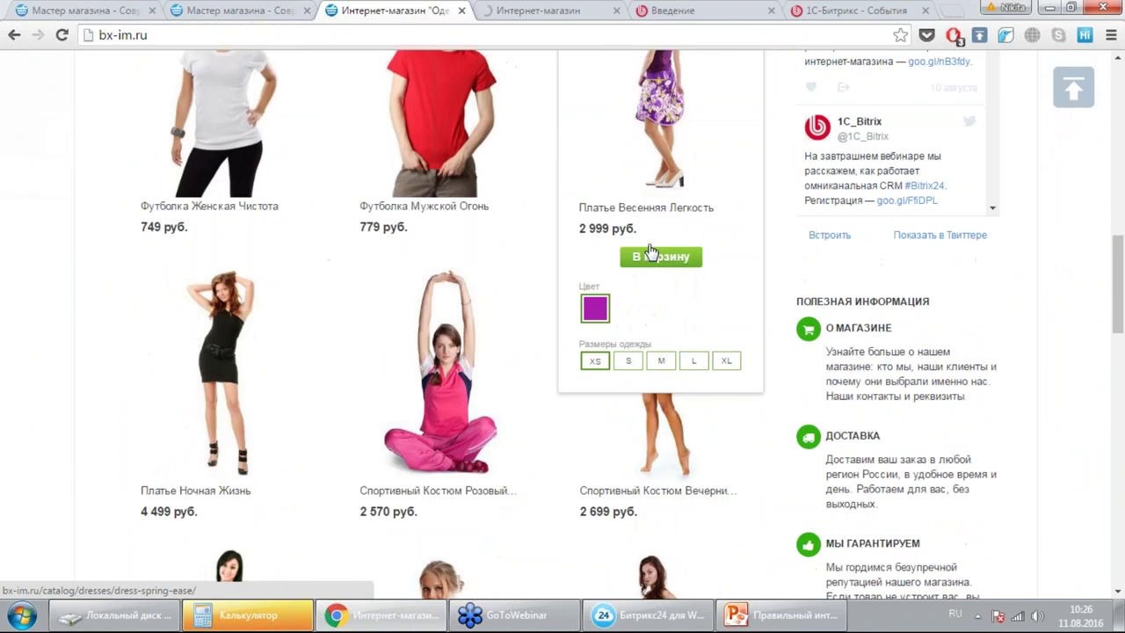
scroll(650, 252, down, 1)
scroll(665, 270, down, 1)
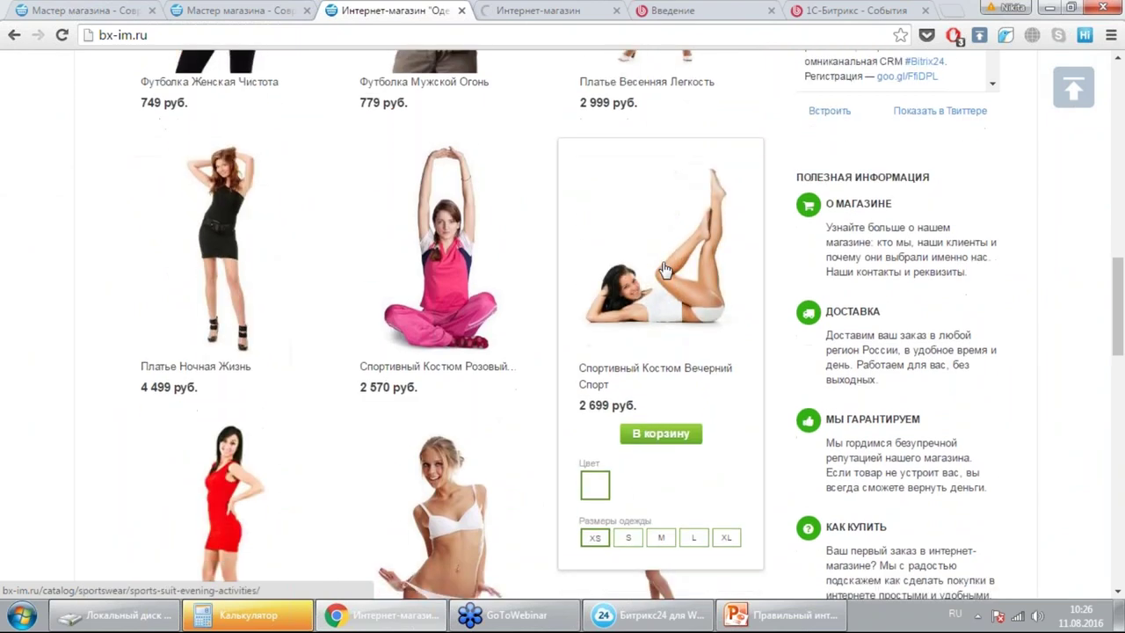
scroll(665, 270, down, 3)
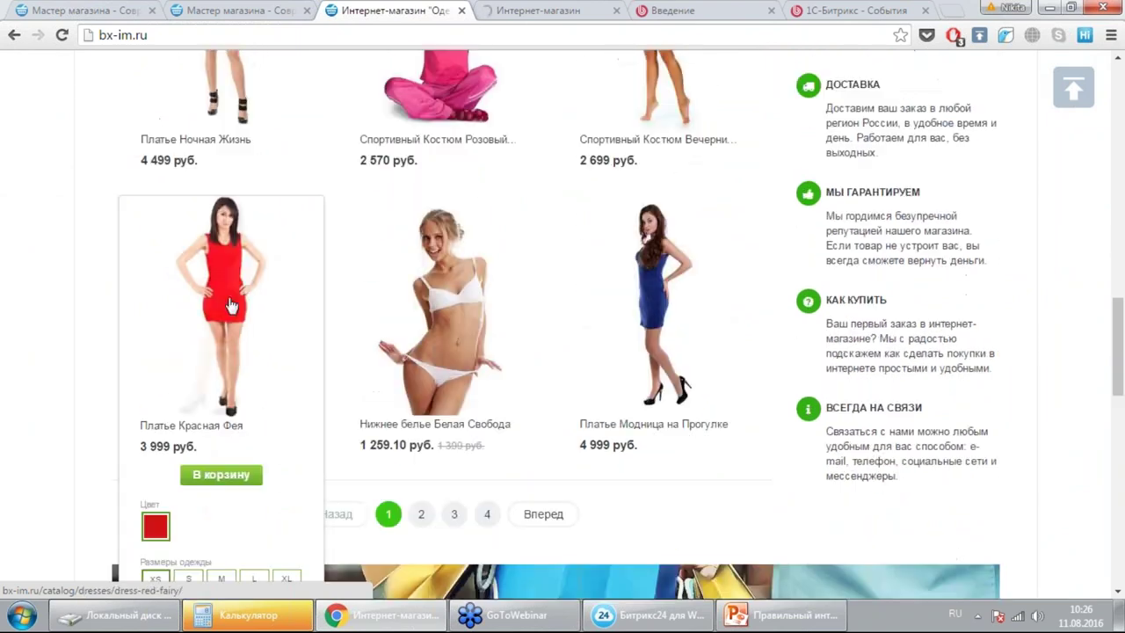
click(642, 305)
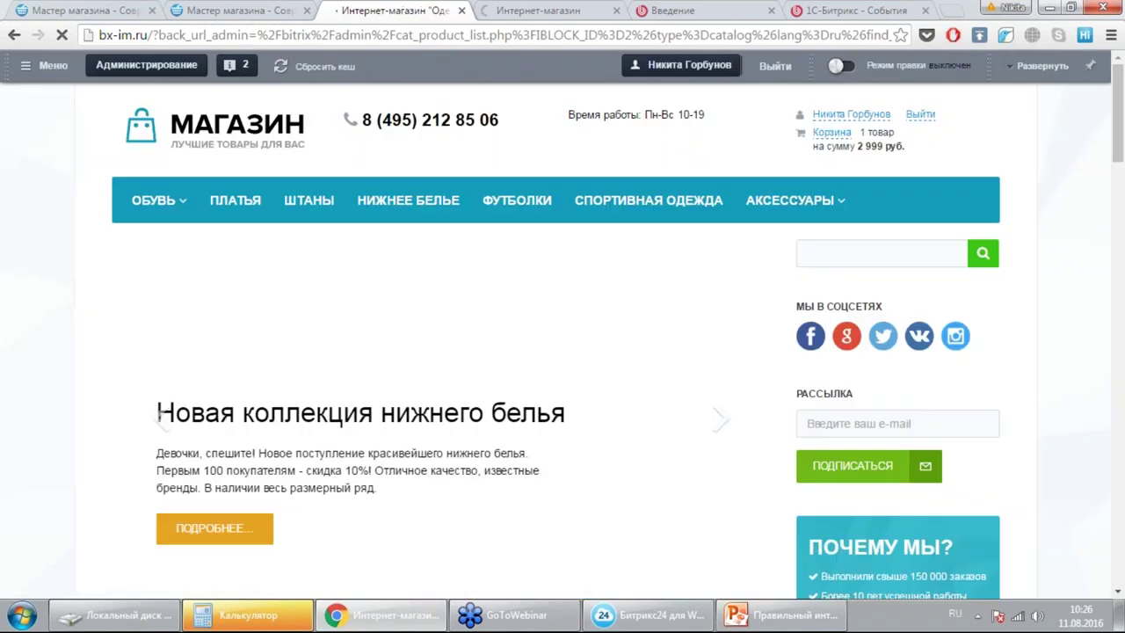
scroll(1004, 296, down, 4)
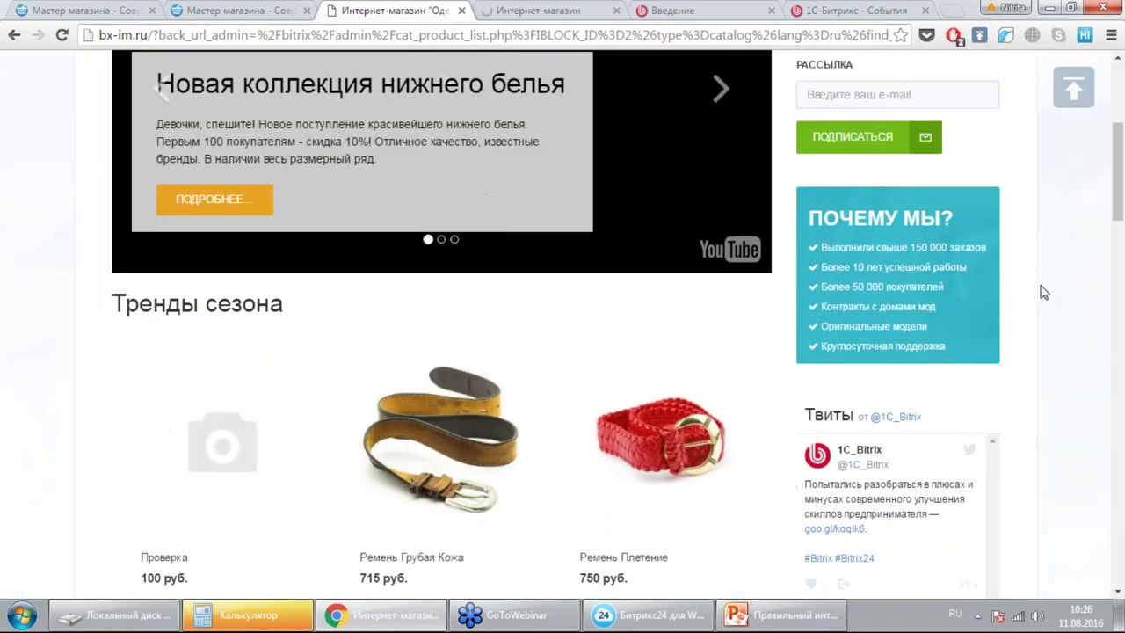
scroll(1043, 292, down, 8)
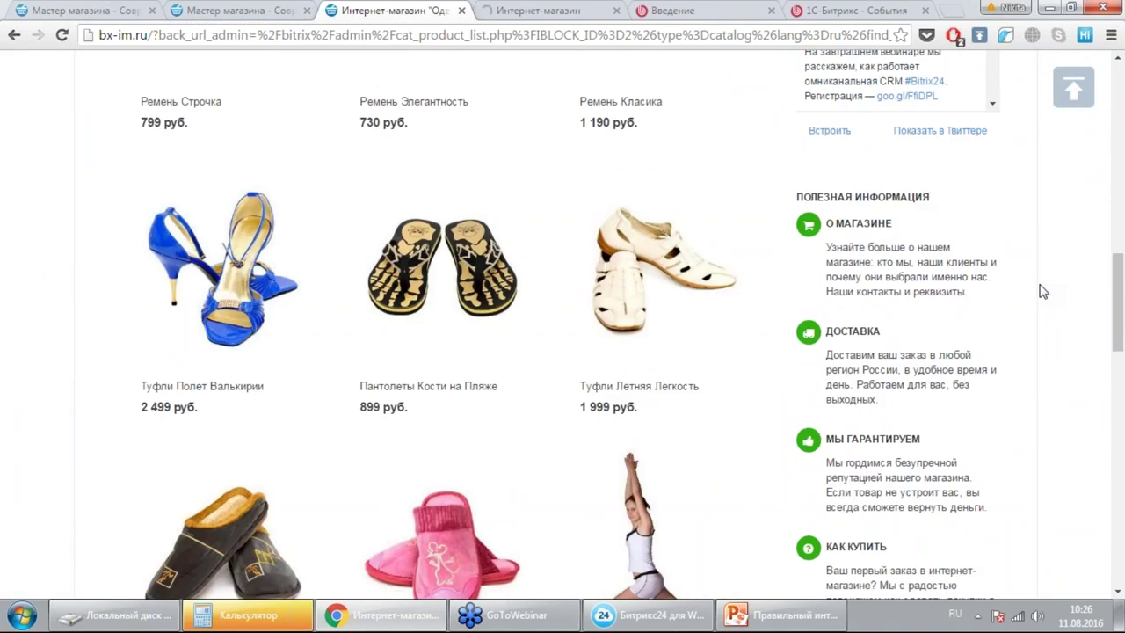
scroll(1043, 292, down, 5)
scroll(1041, 292, down, 2)
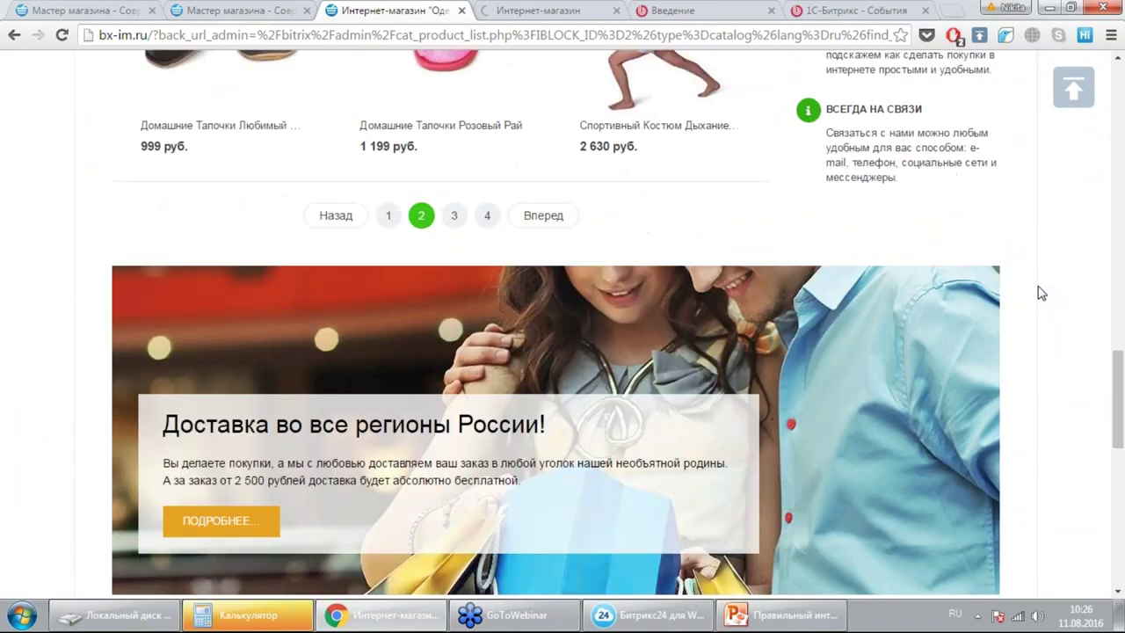
scroll(249, 201, up, 4)
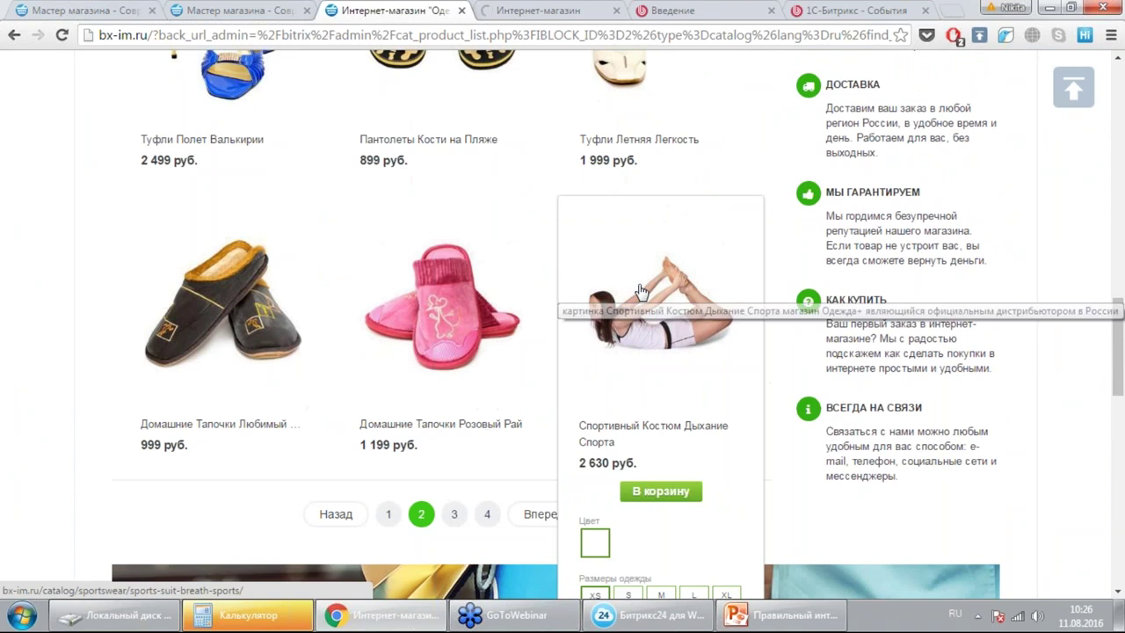
scroll(641, 291, down, 1)
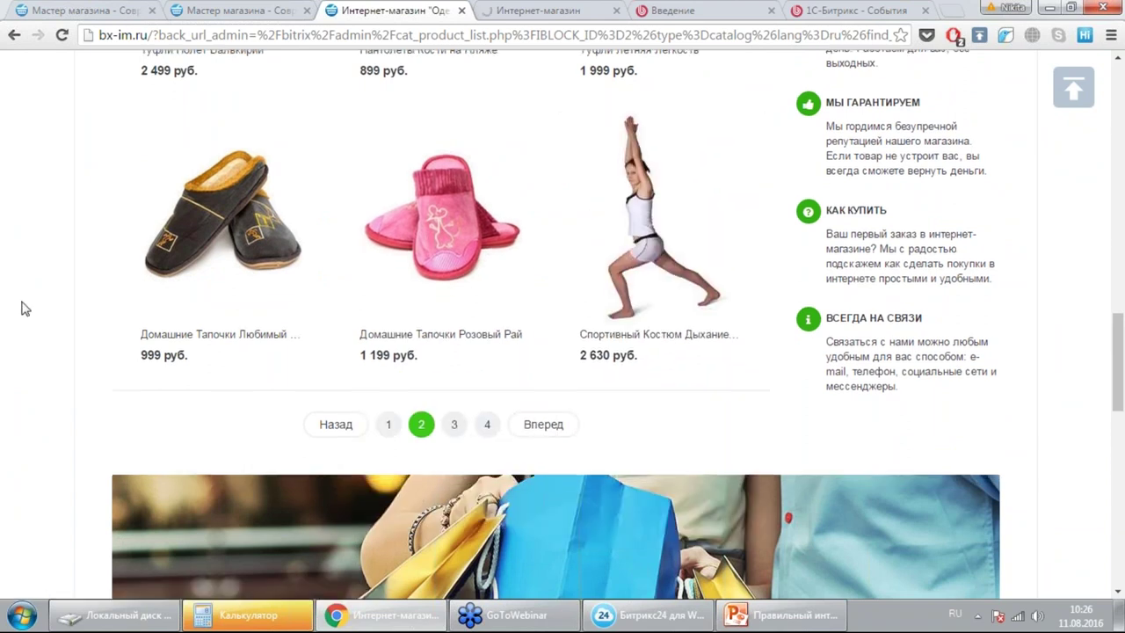
scroll(27, 309, down, 4)
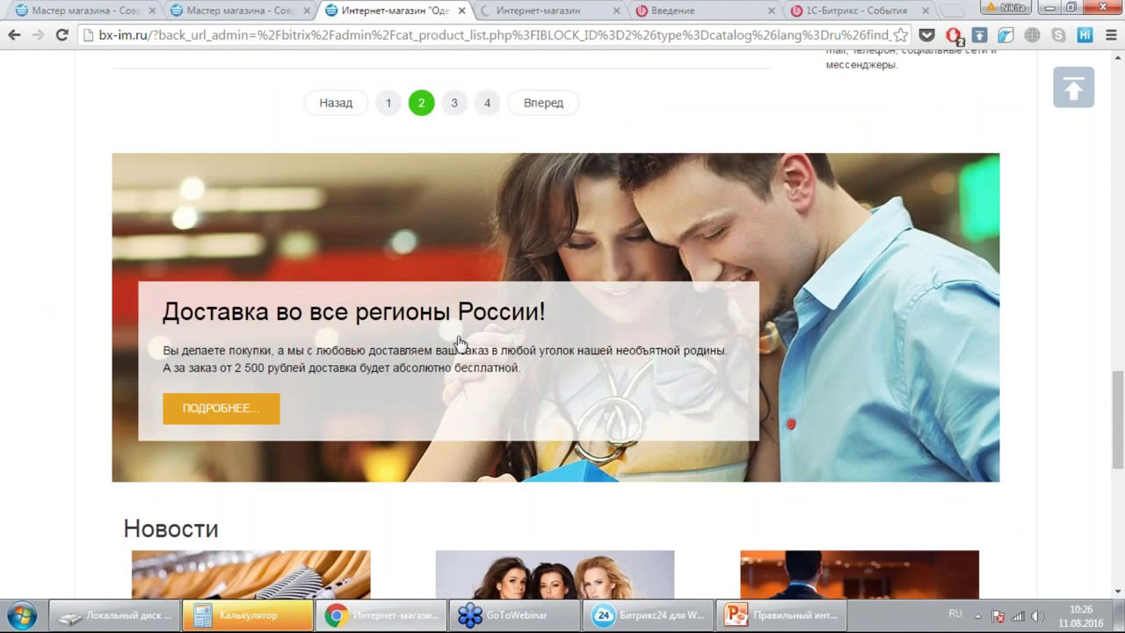
scroll(676, 315, down, 5)
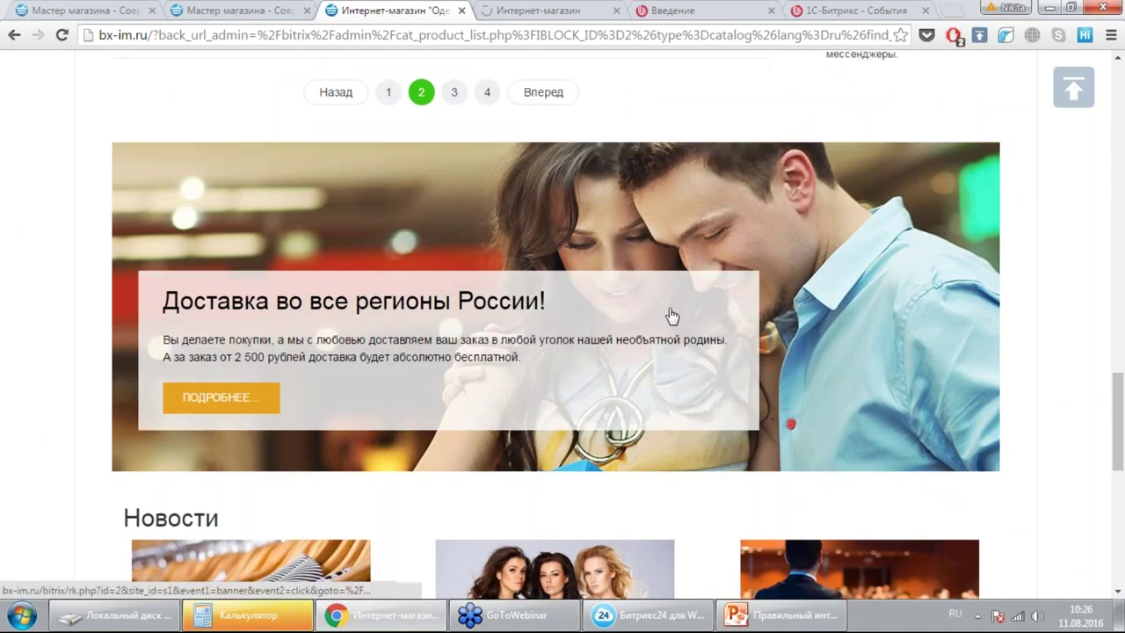
scroll(145, 281, up, 4)
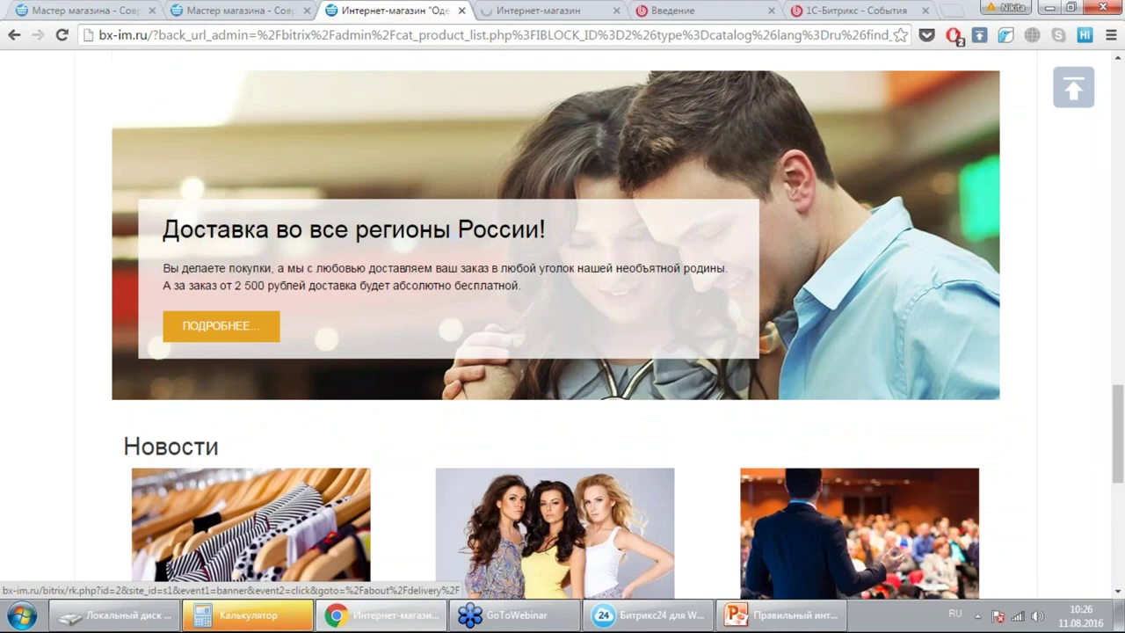
scroll(145, 281, down, 4)
scroll(138, 277, down, 1)
scroll(138, 277, down, 2)
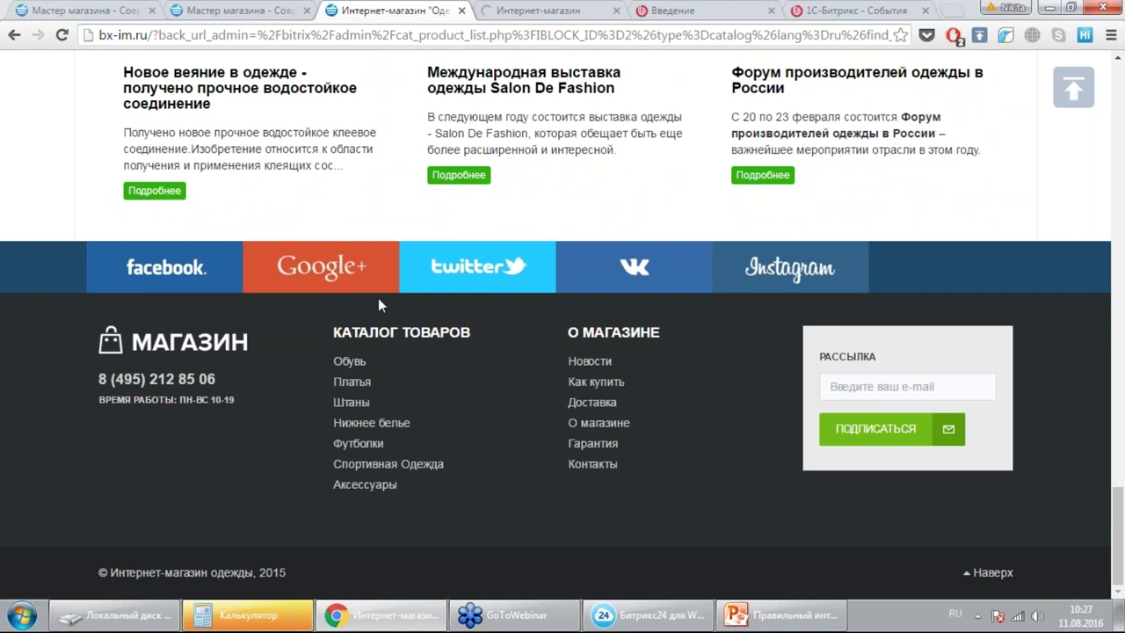
scroll(620, 354, up, 20)
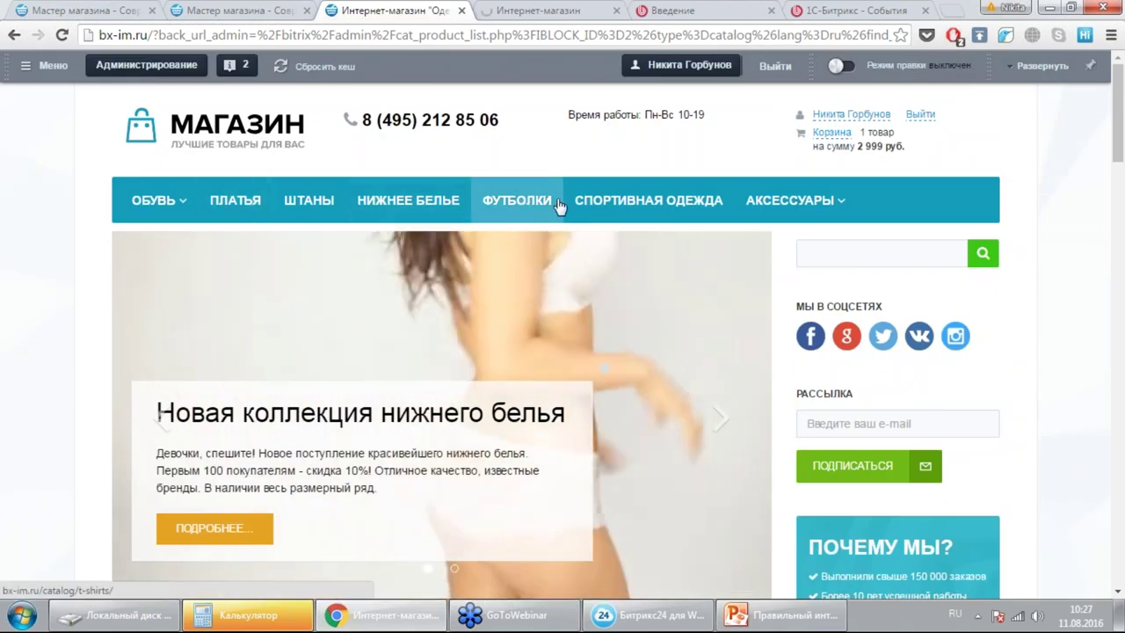
Open the СПОРТИВНАЯ ОДЕЖДА section from the top menu and scroll its catalog
click(640, 206)
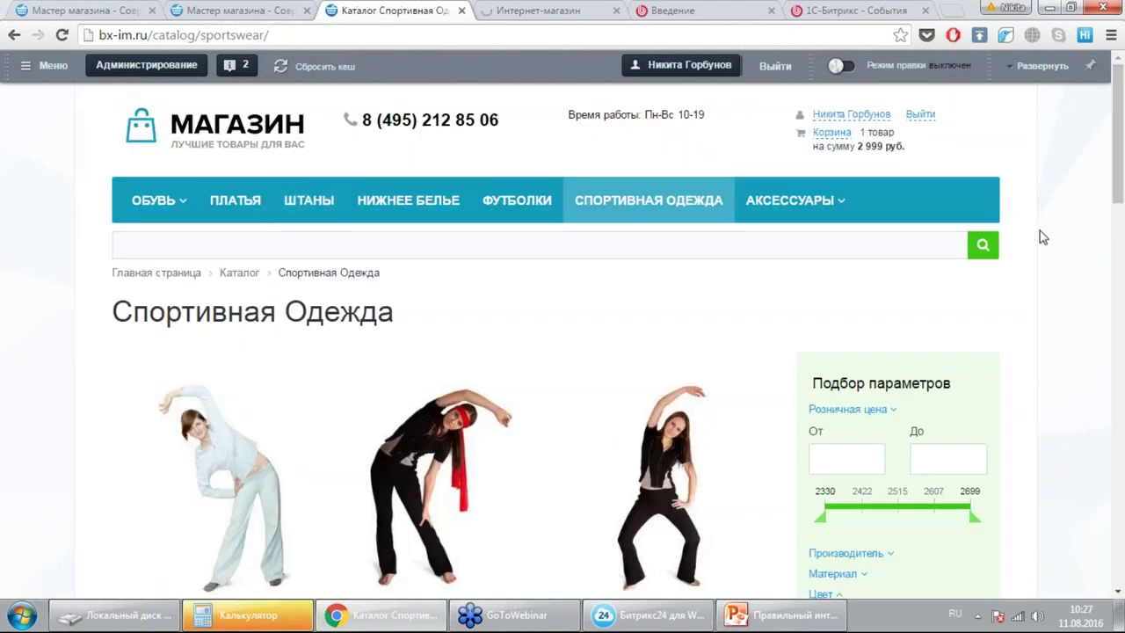
scroll(1042, 237, down, 2)
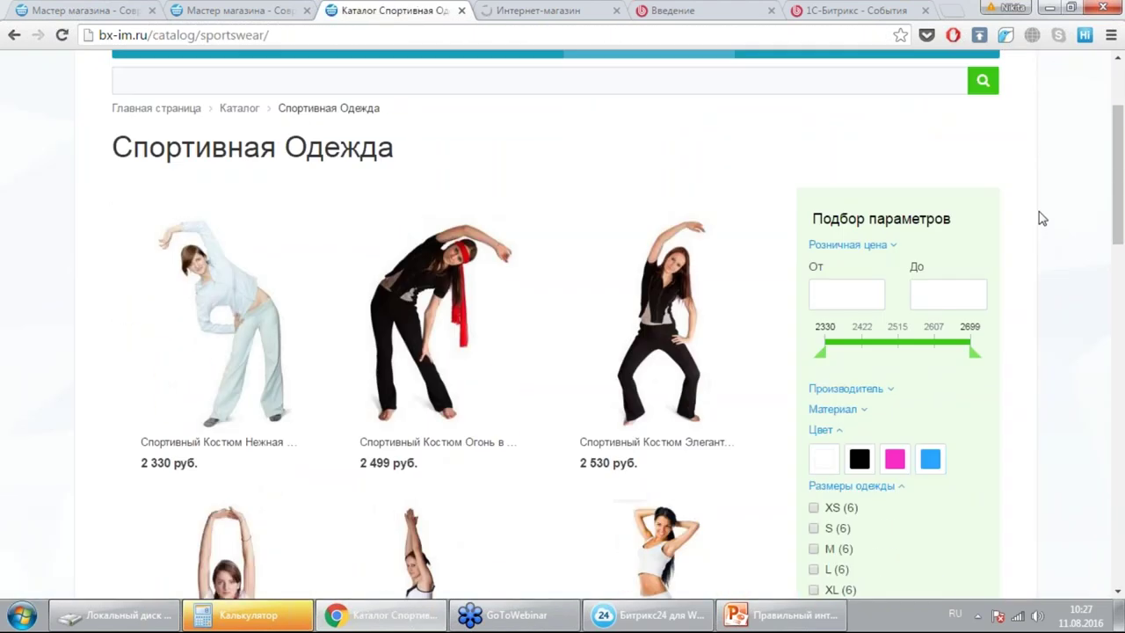
scroll(1039, 220, down, 1)
mouse_move(187, 236)
scroll(186, 238, down, 1)
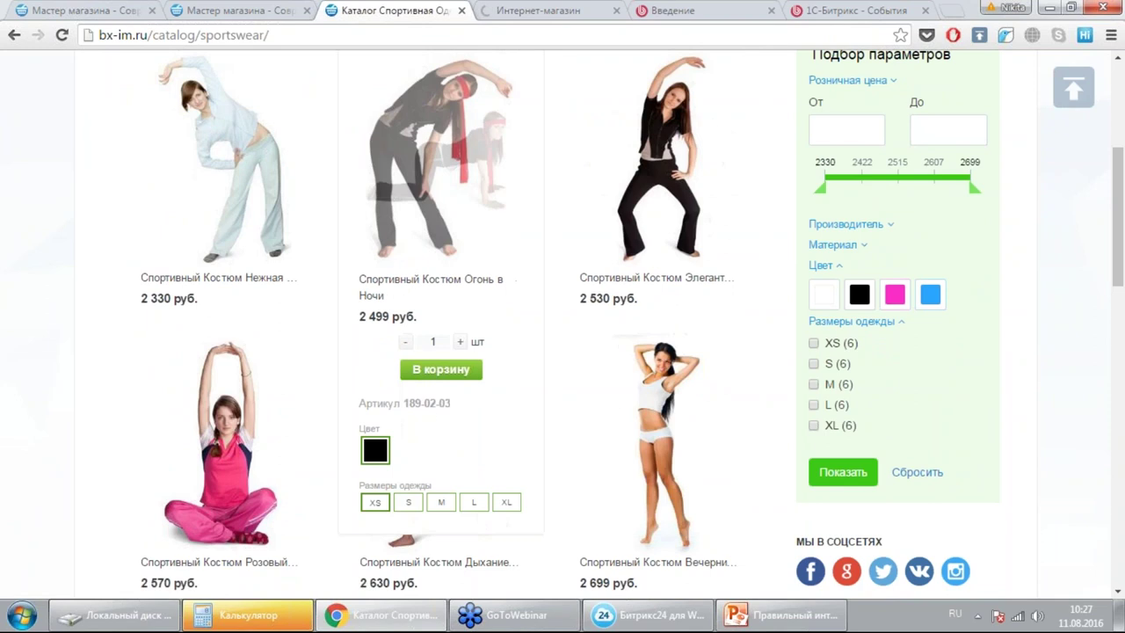
scroll(1045, 270, up, 2)
scroll(1046, 269, down, 2)
scroll(1047, 268, up, 4)
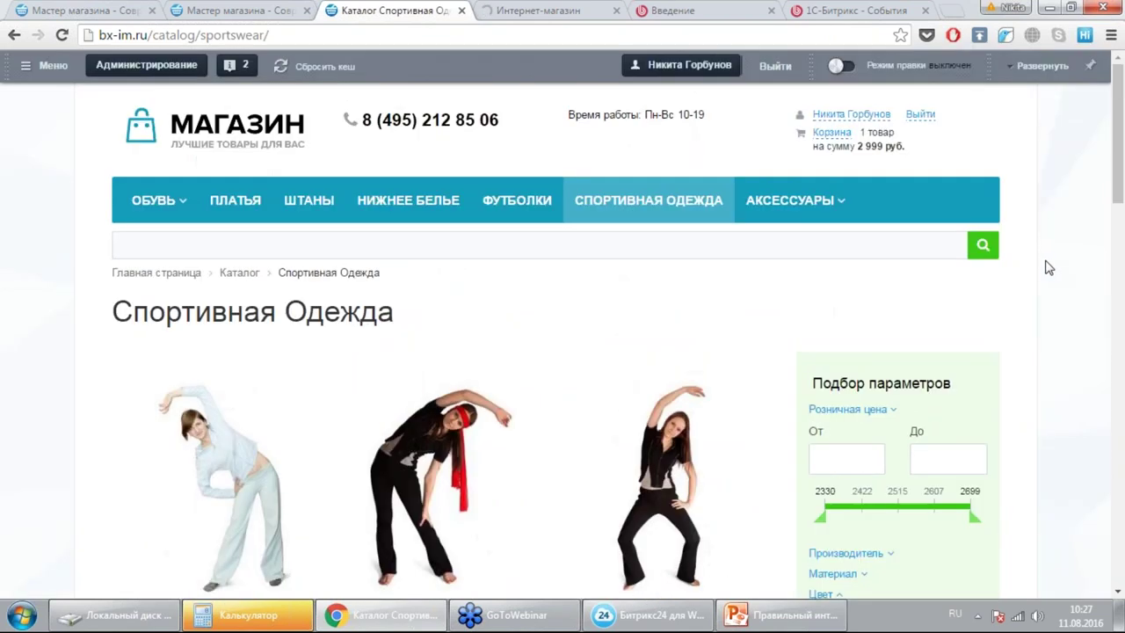
scroll(1048, 268, down, 1)
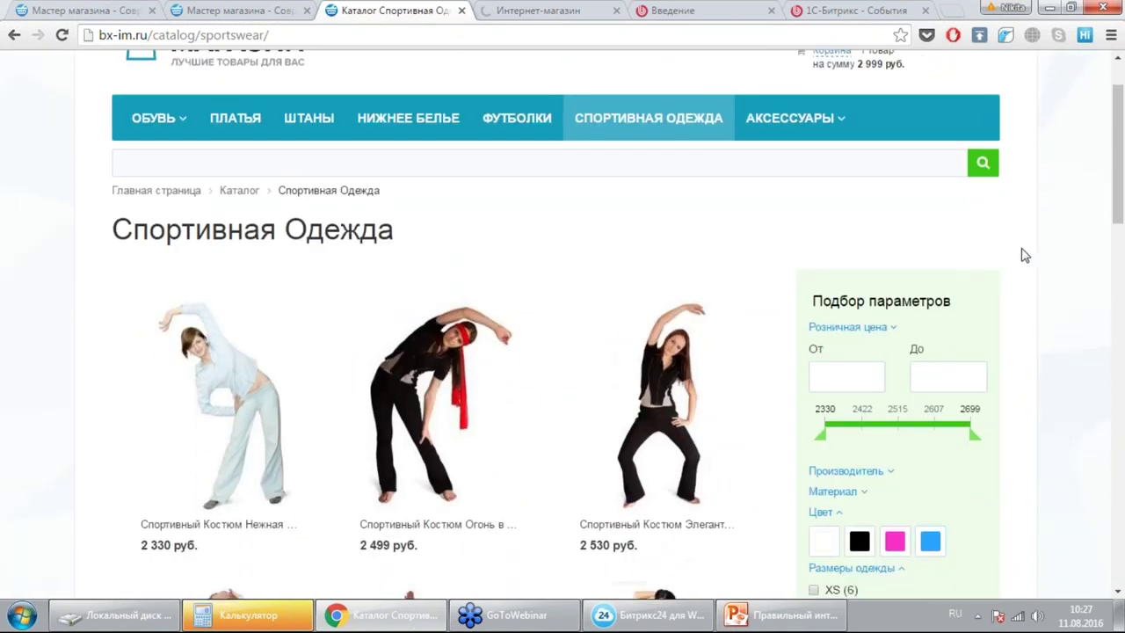
scroll(1030, 254, down, 2)
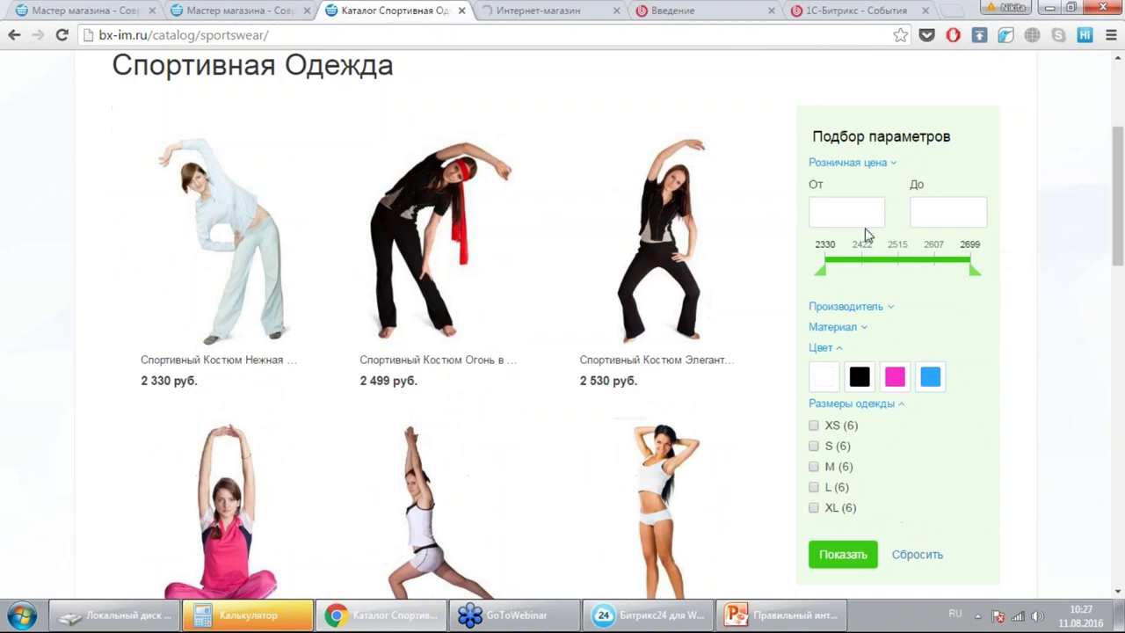
Filter sportswear to prices 2366–2626 and sizes S and M, then apply
click(856, 216)
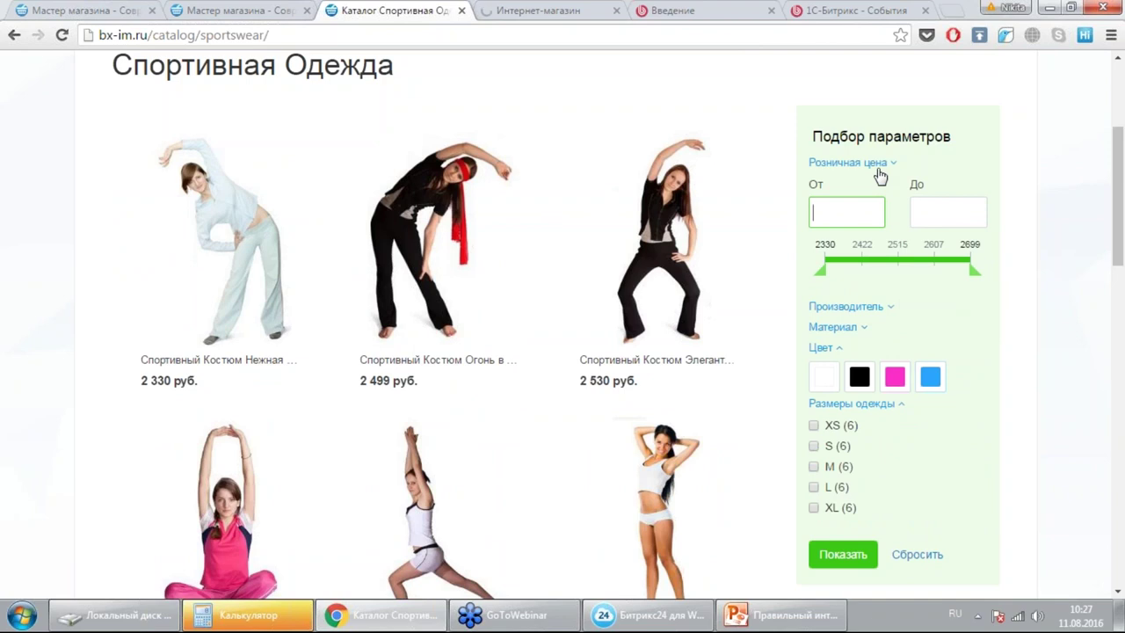
drag(979, 279, 928, 279)
drag(825, 284, 839, 284)
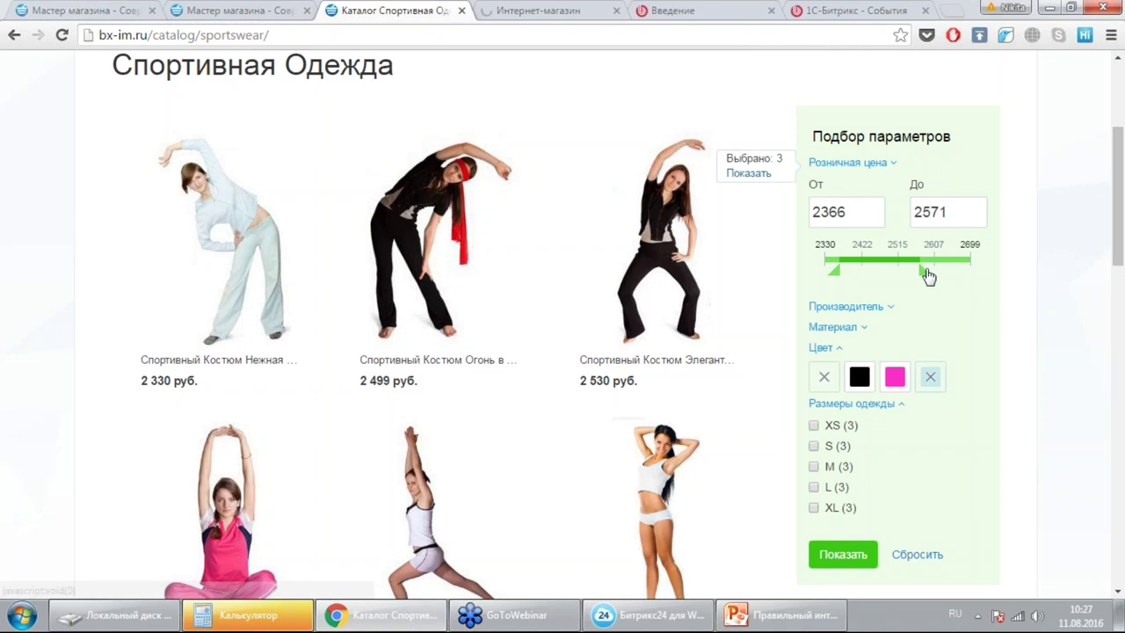
drag(925, 274, 945, 275)
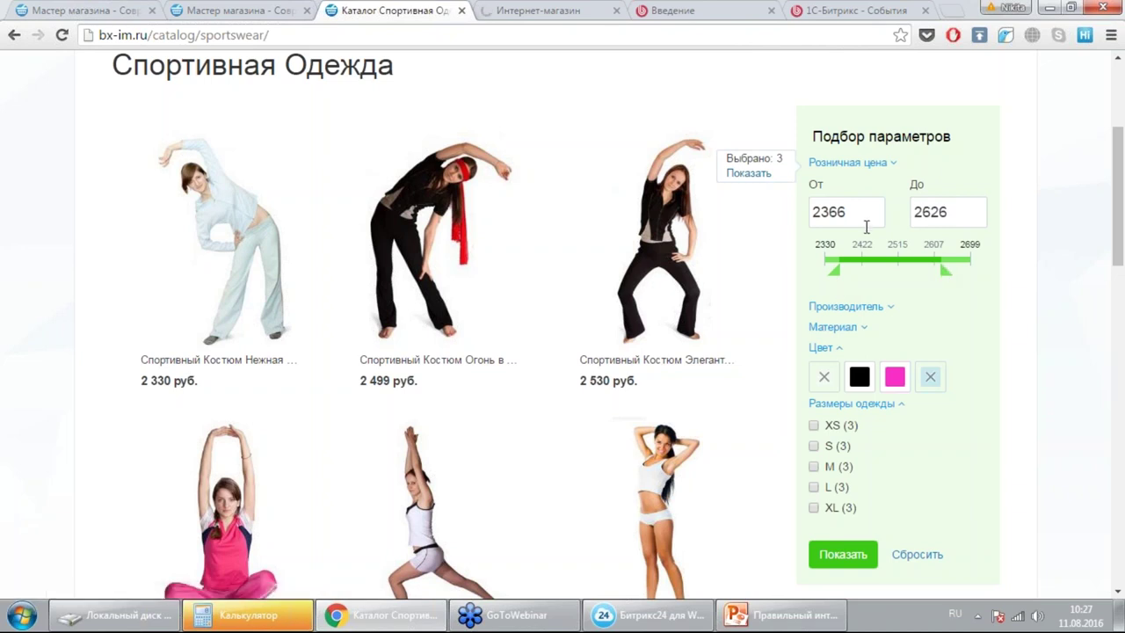
click(815, 446)
click(814, 469)
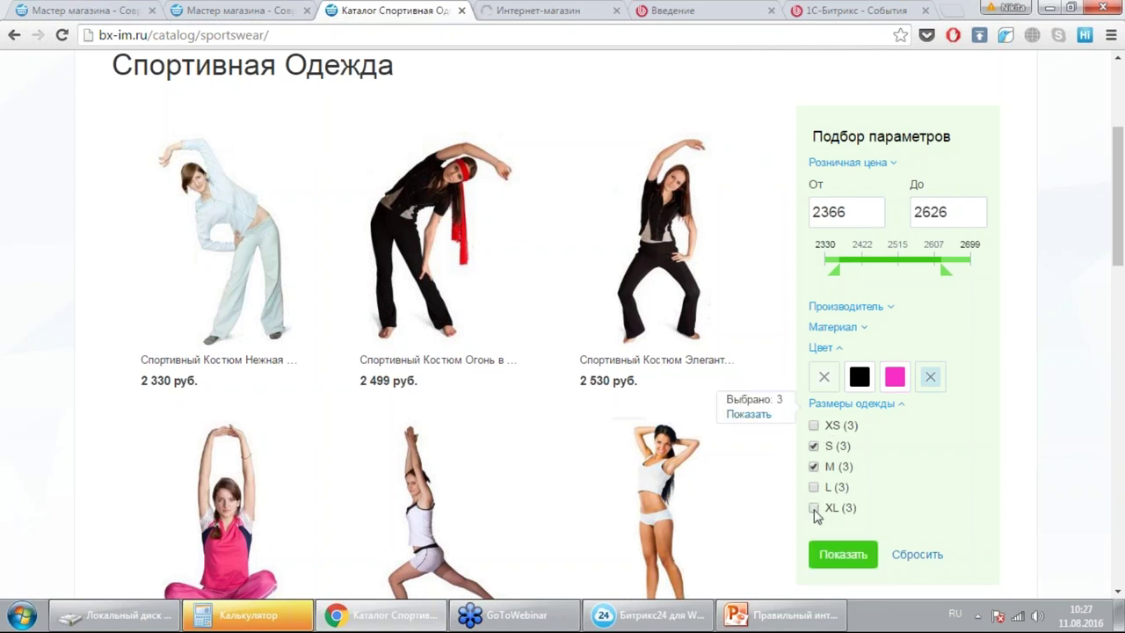
click(861, 553)
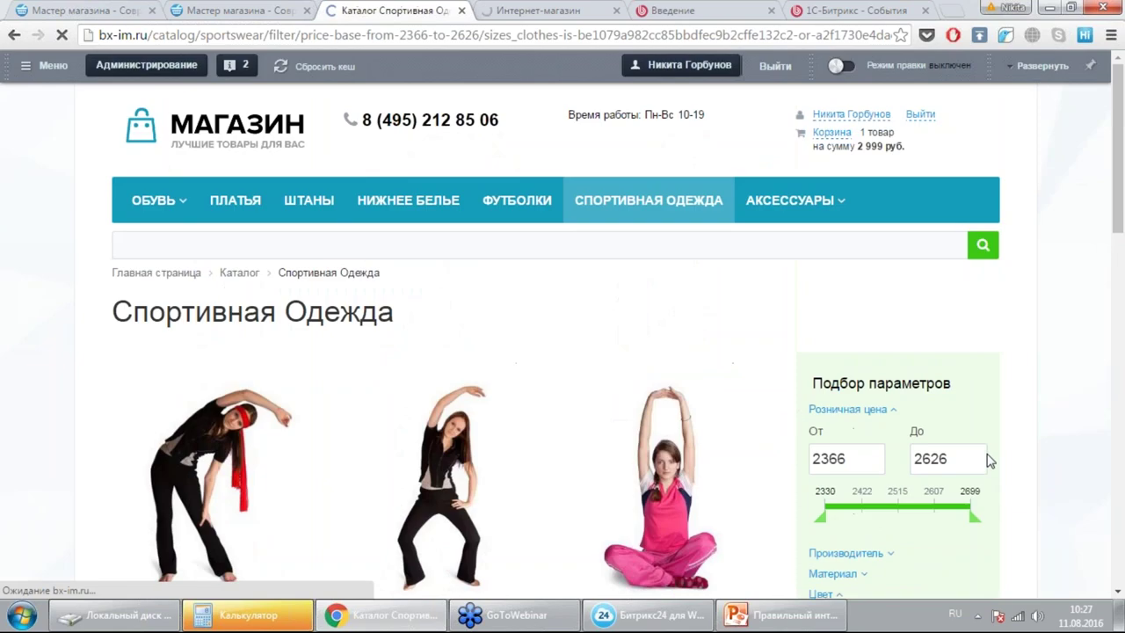
Browse the filtered results and open the Спортивный Костюм Элегантность в Ночи page
scroll(958, 299, down, 2)
scroll(960, 289, down, 3)
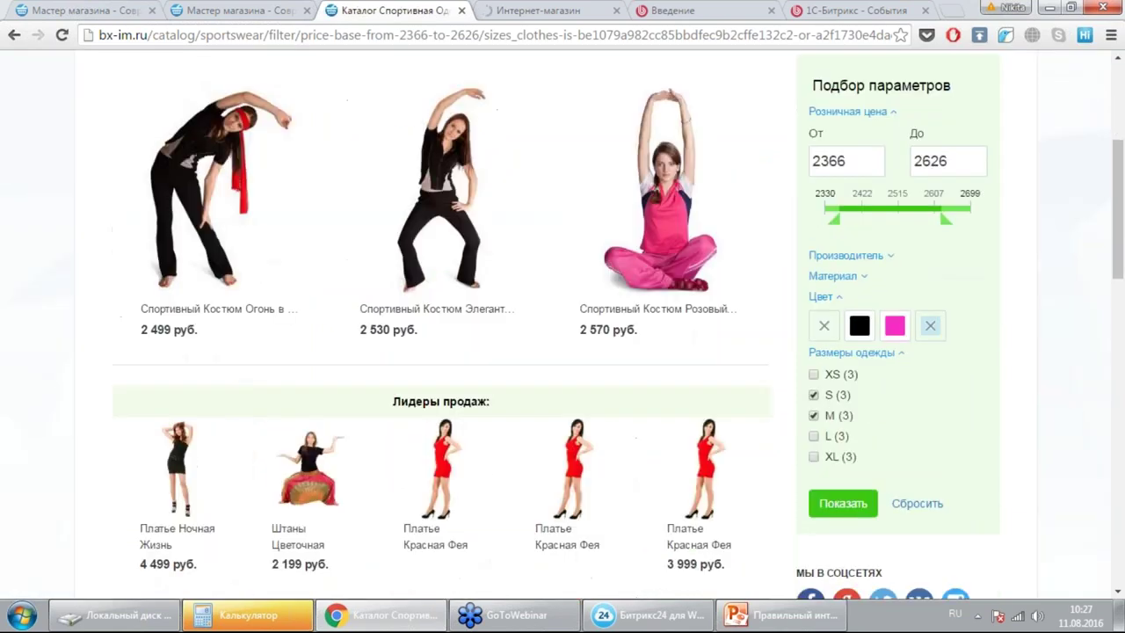
mouse_move(640, 258)
scroll(642, 254, down, 2)
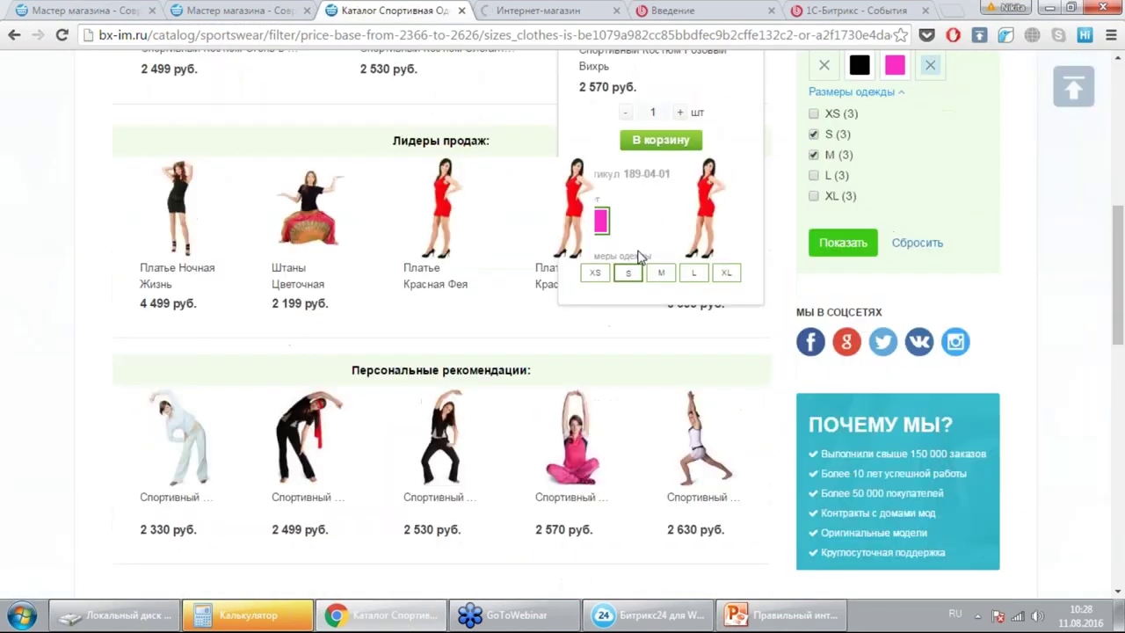
mouse_move(606, 212)
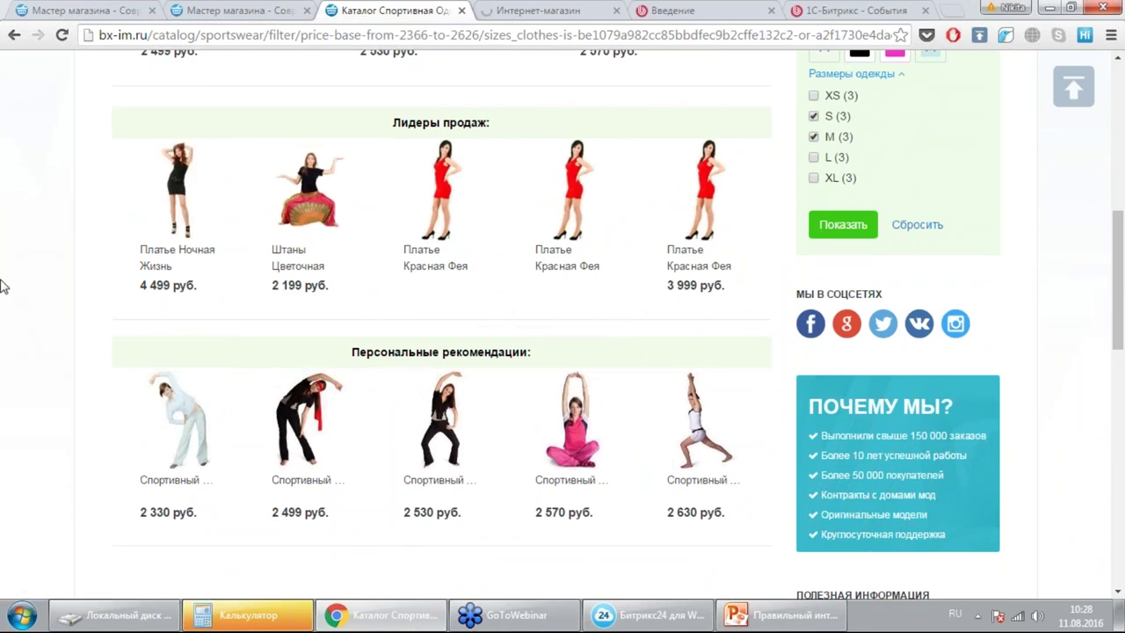
scroll(2, 255, down, 1)
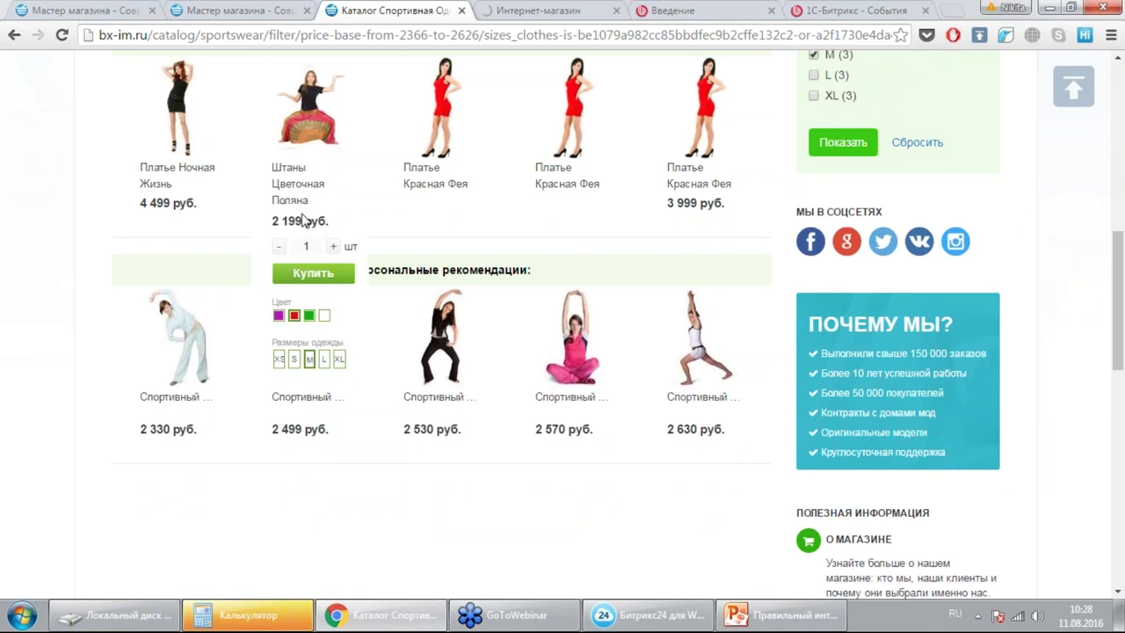
scroll(439, 263, down, 1)
scroll(439, 263, up, 2)
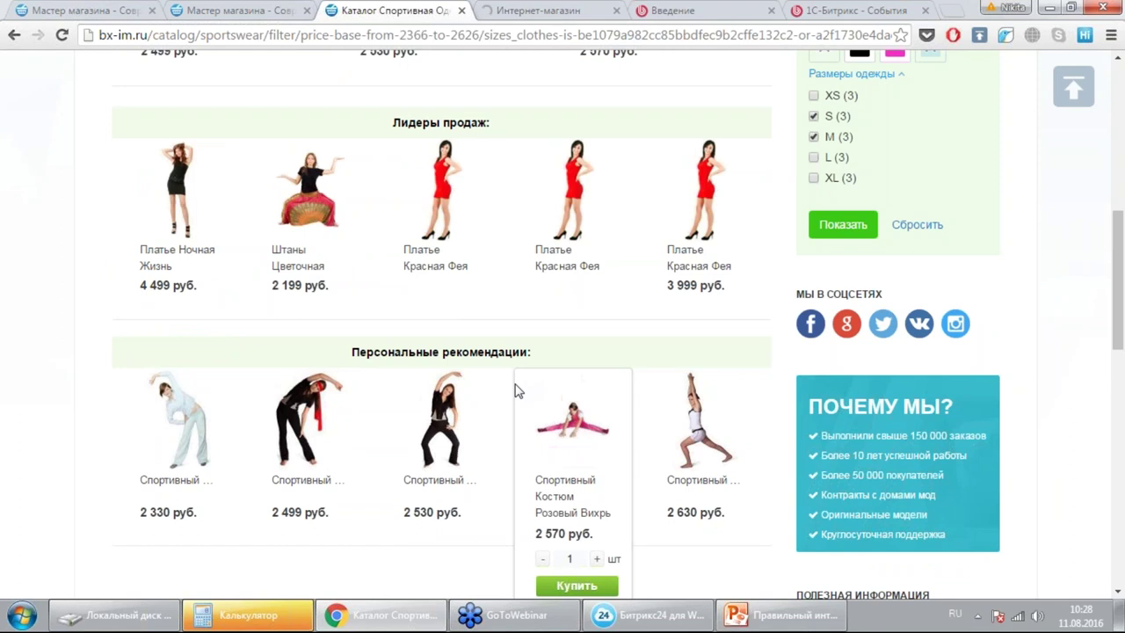
scroll(419, 338, down, 1)
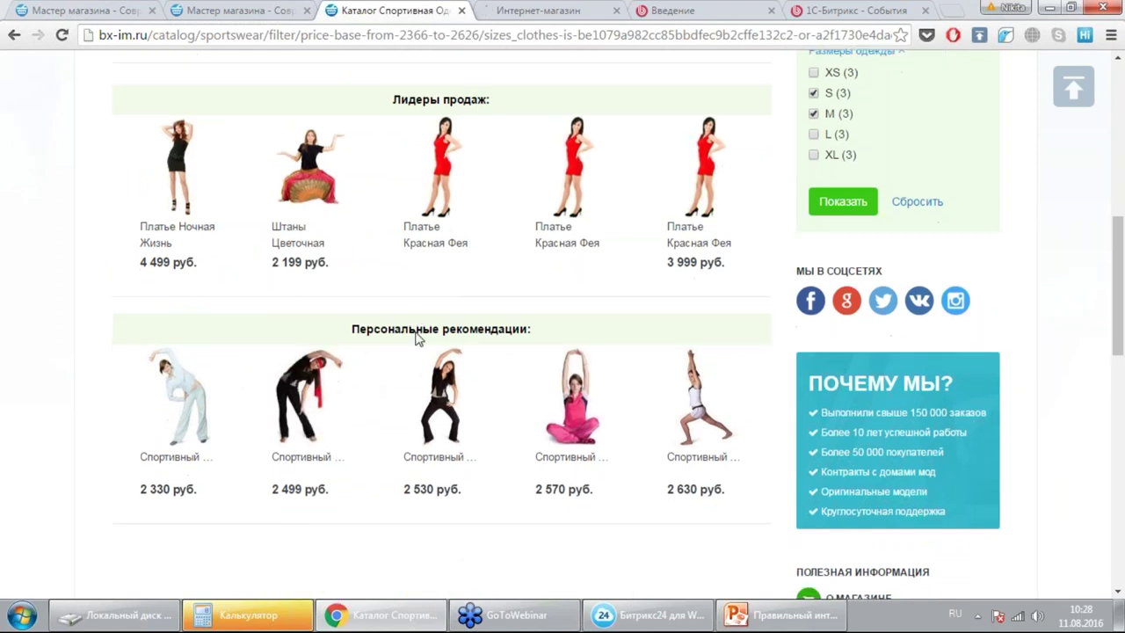
scroll(419, 338, up, 5)
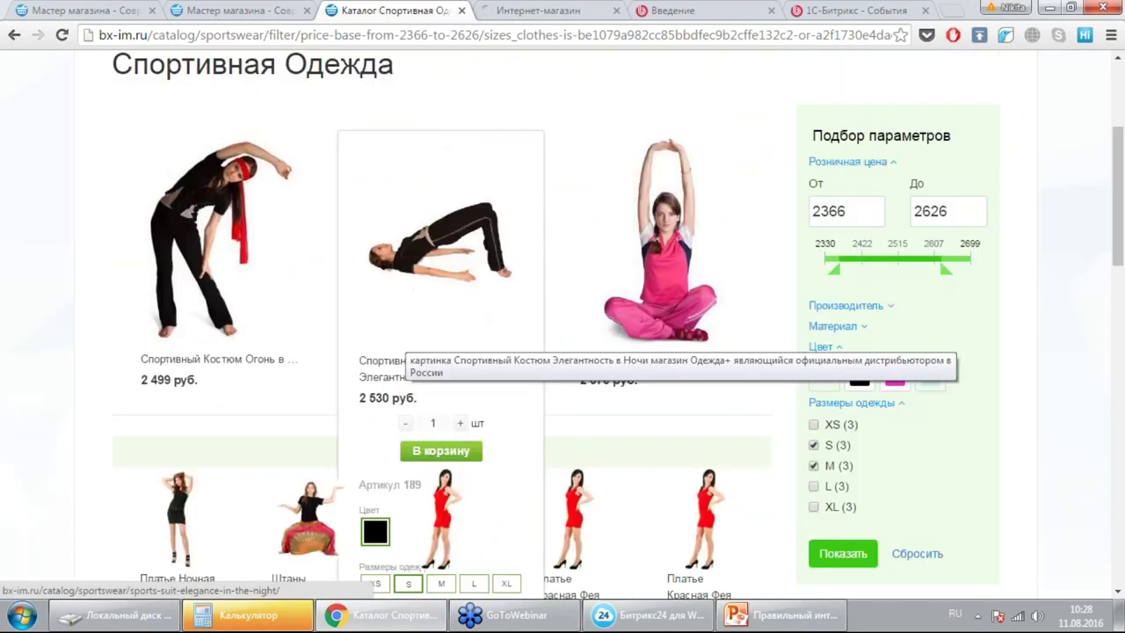
click(442, 251)
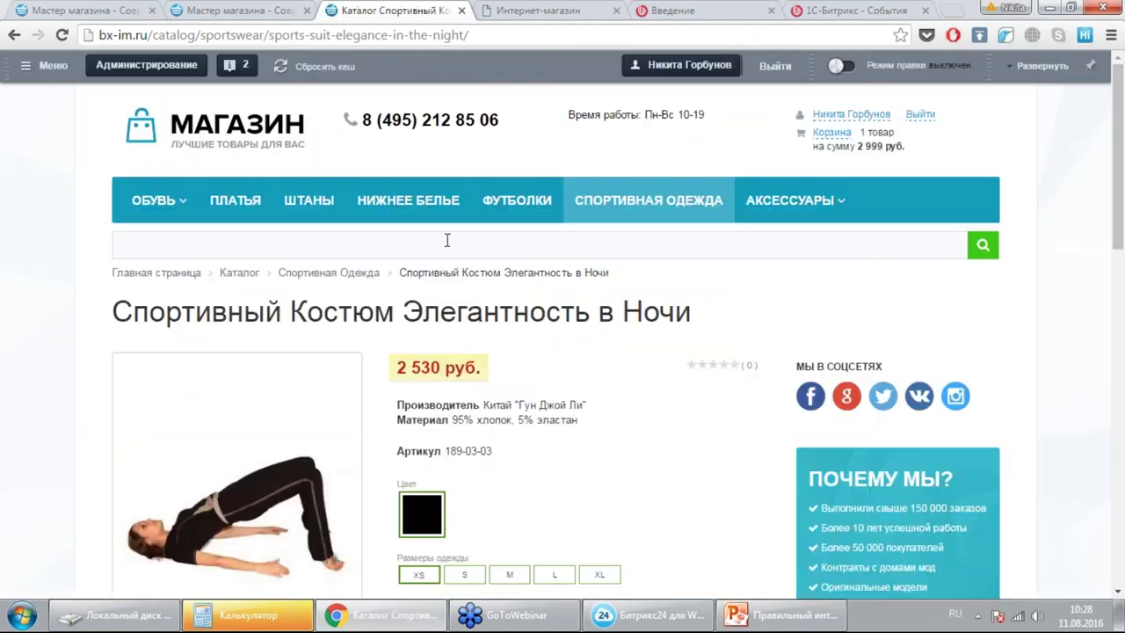
View the second through fifth photos of the suit
scroll(18, 233, down, 3)
scroll(53, 230, down, 2)
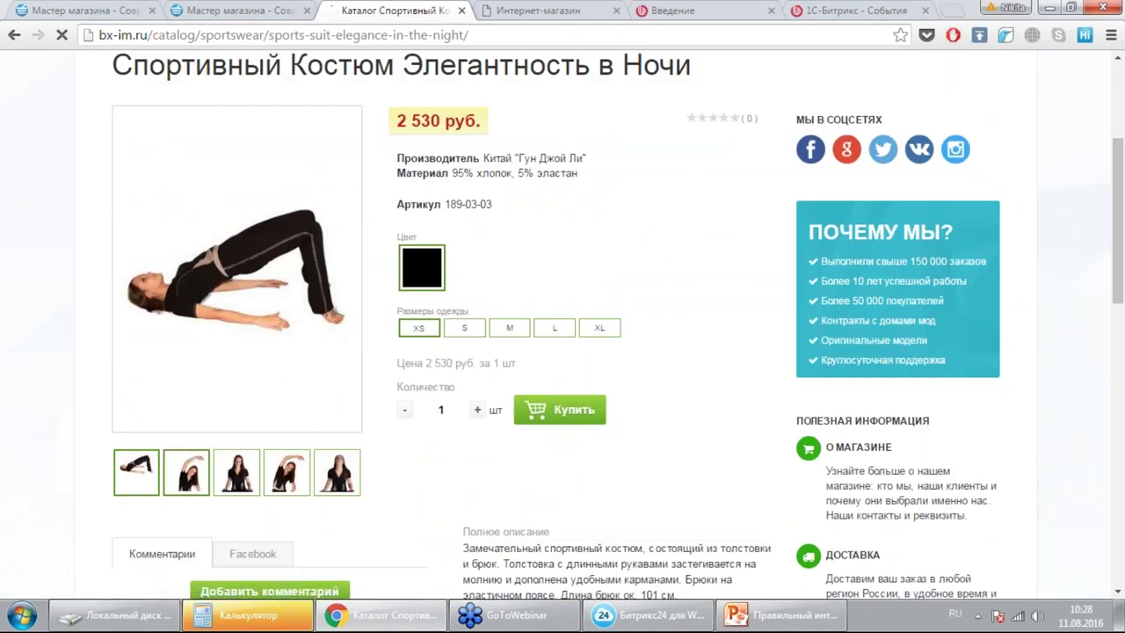
click(186, 474)
click(239, 481)
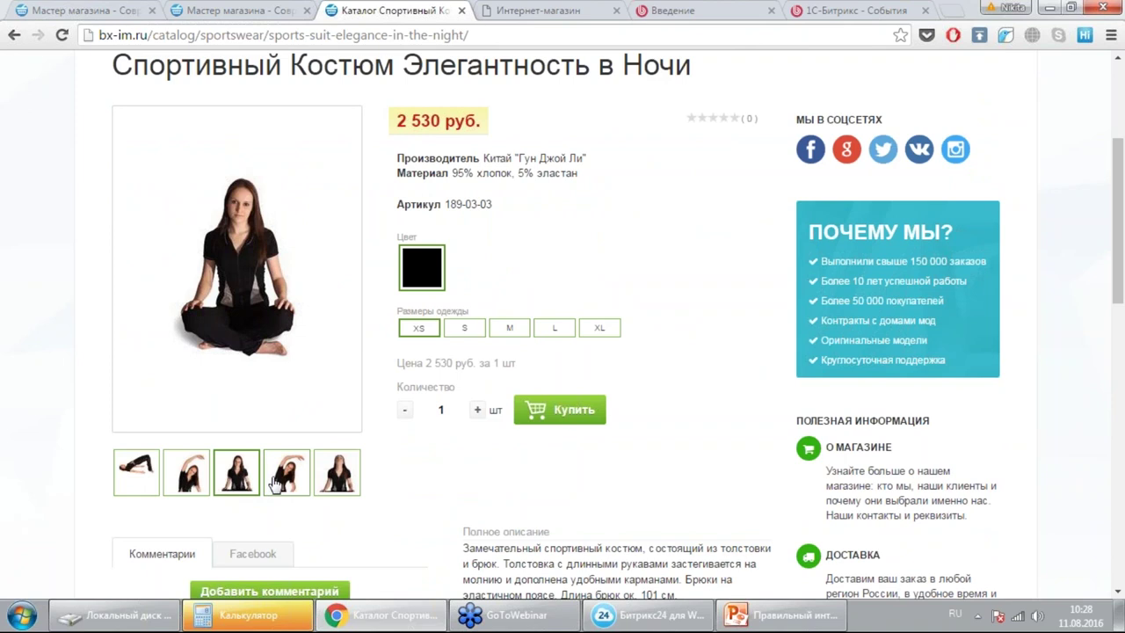
click(276, 481)
click(319, 479)
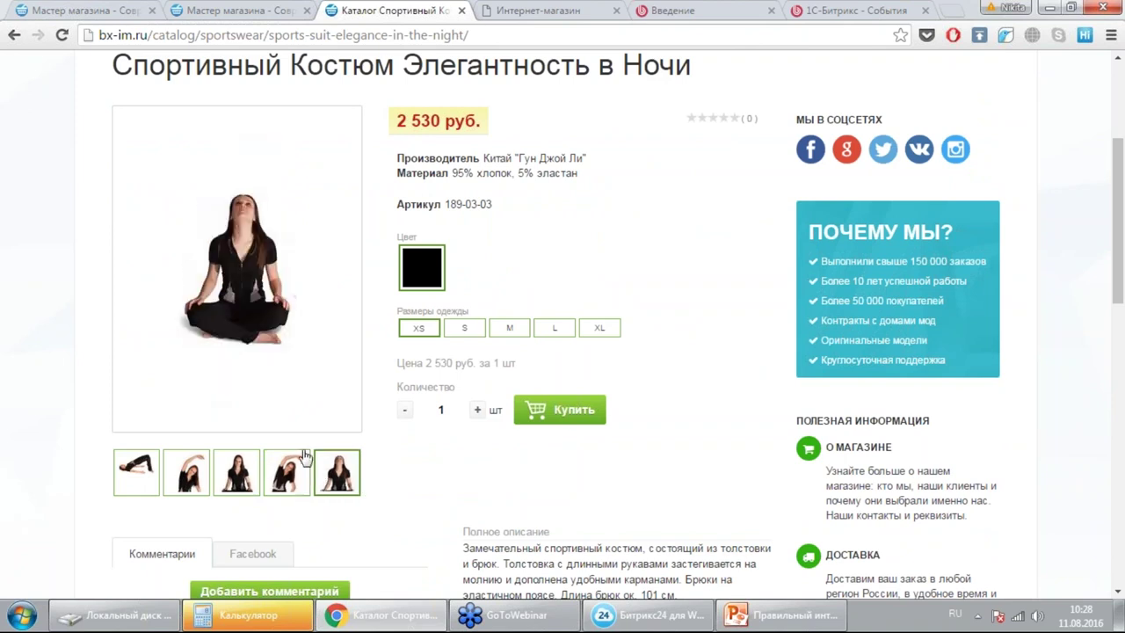
Check the Facebook comments tab, then return to the site's Комментарии
scroll(718, 383, down, 2)
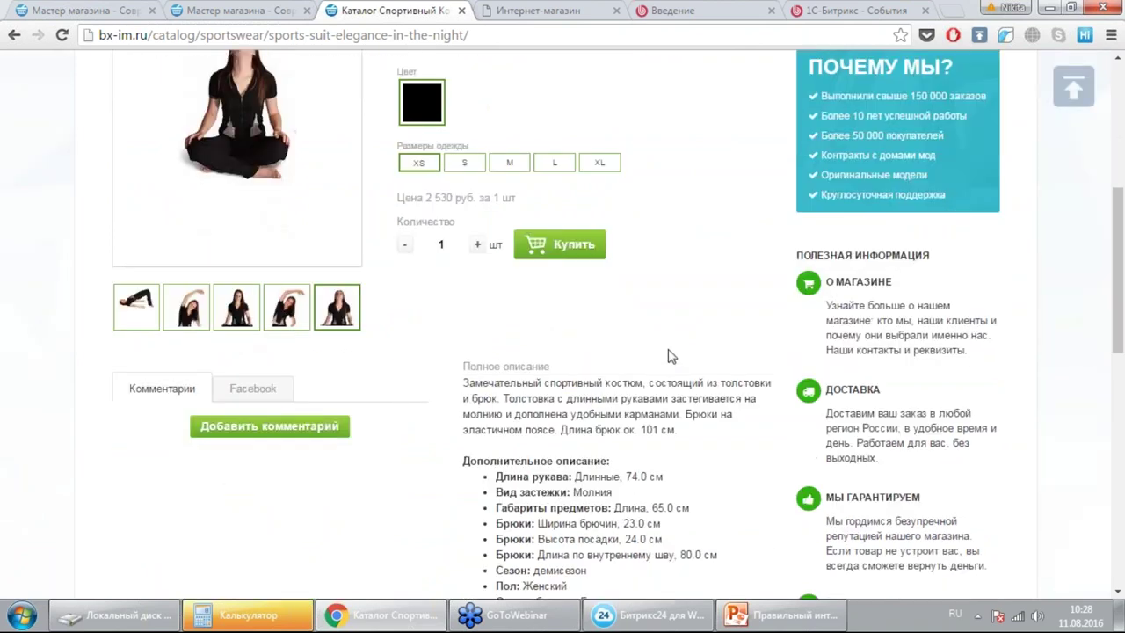
scroll(672, 356, down, 1)
scroll(320, 345, down, 3)
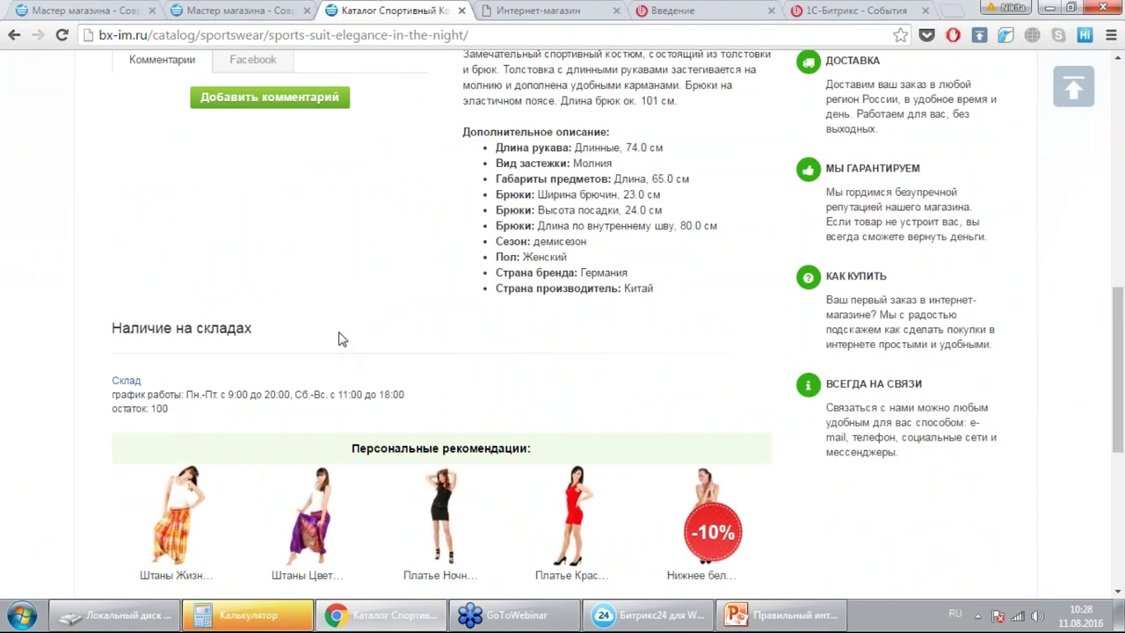
scroll(333, 329, down, 2)
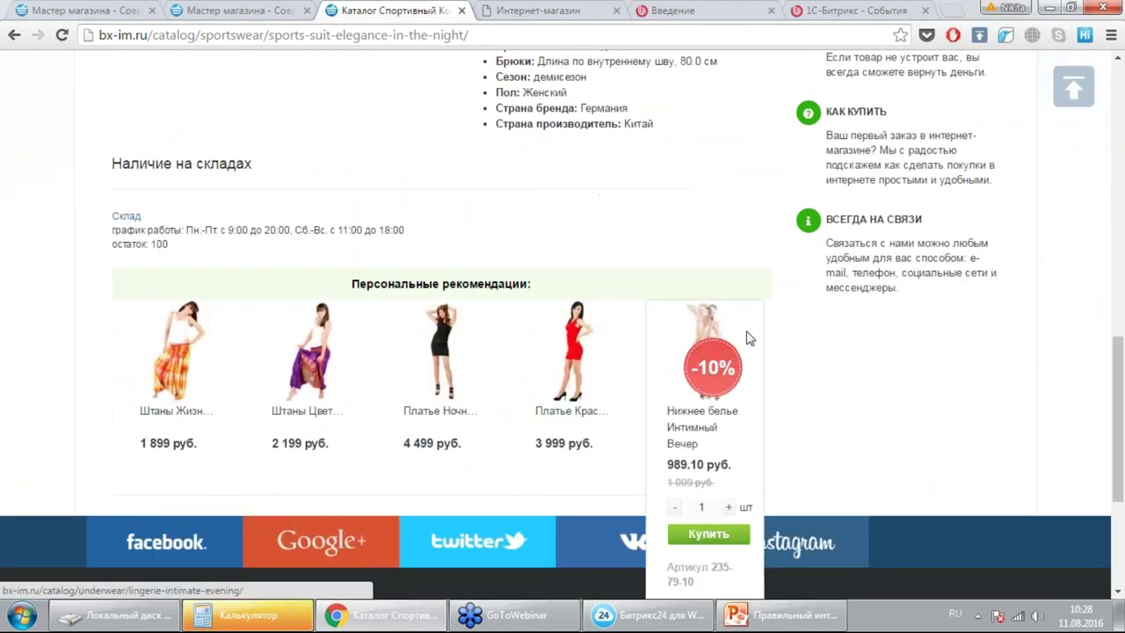
scroll(307, 352, up, 4)
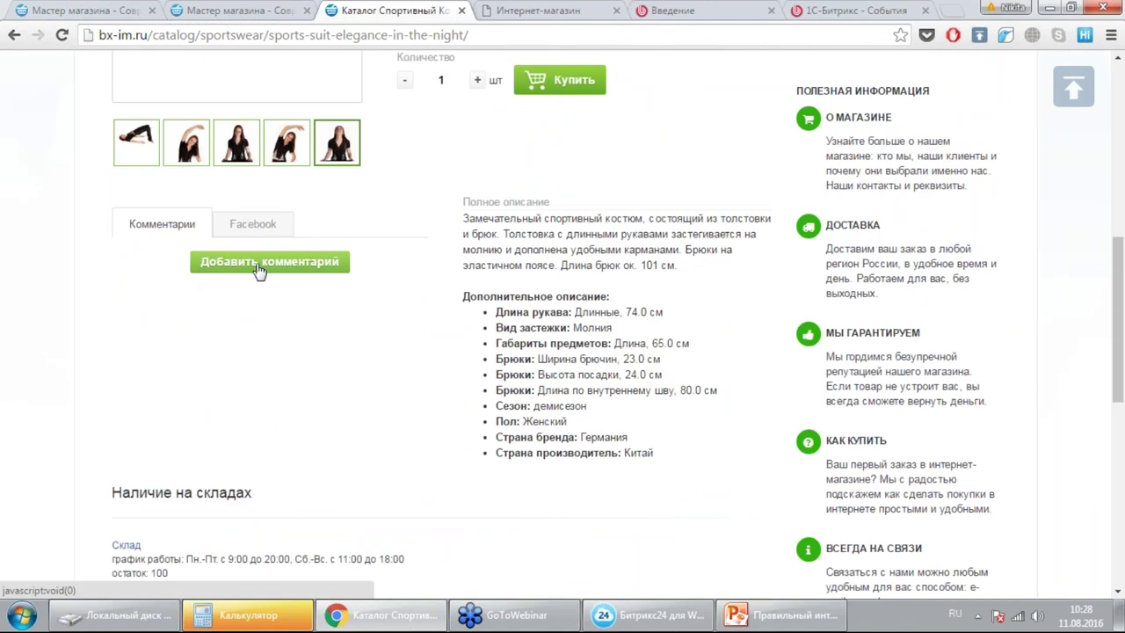
click(263, 228)
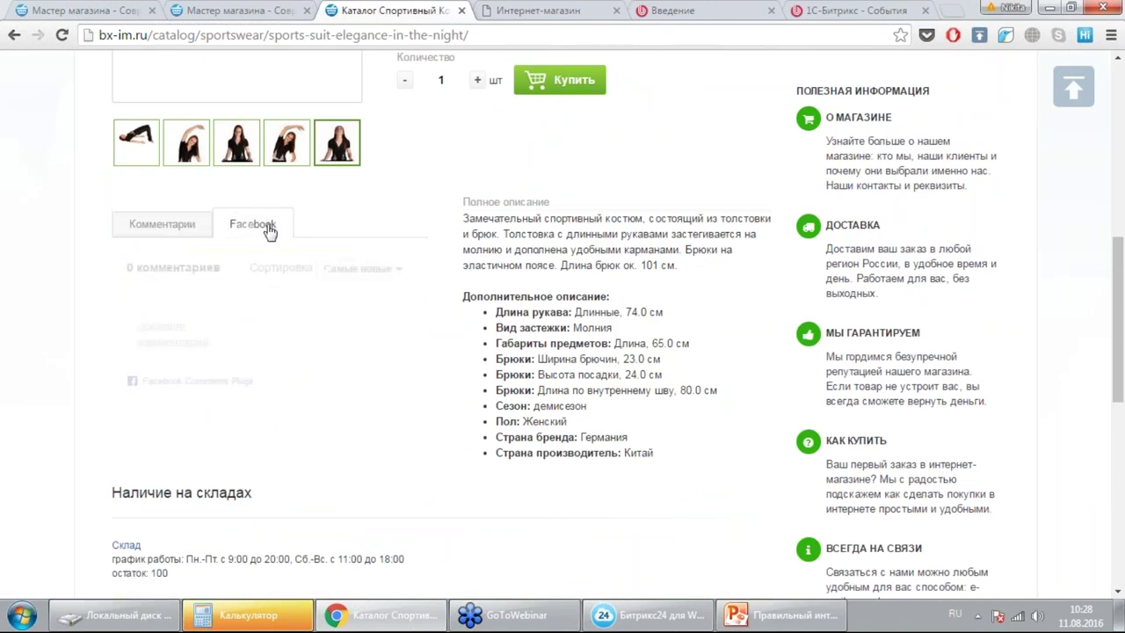
click(185, 222)
Choose size S, set quantity 3 and add the suit to the cart
scroll(629, 324, up, 3)
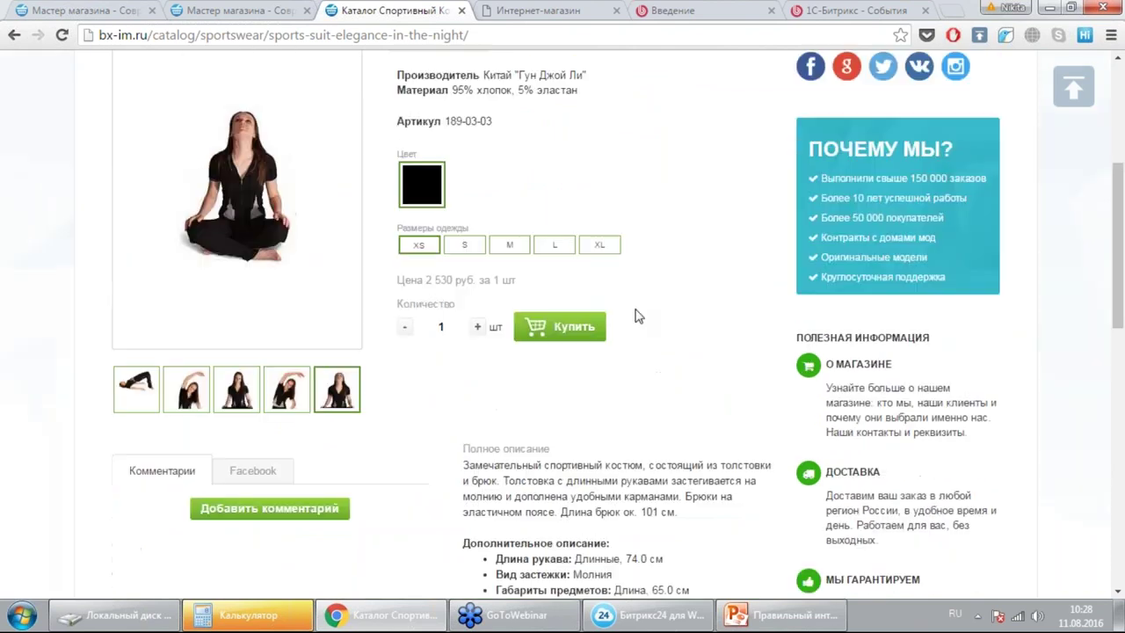
scroll(629, 323, down, 1)
scroll(624, 352, up, 5)
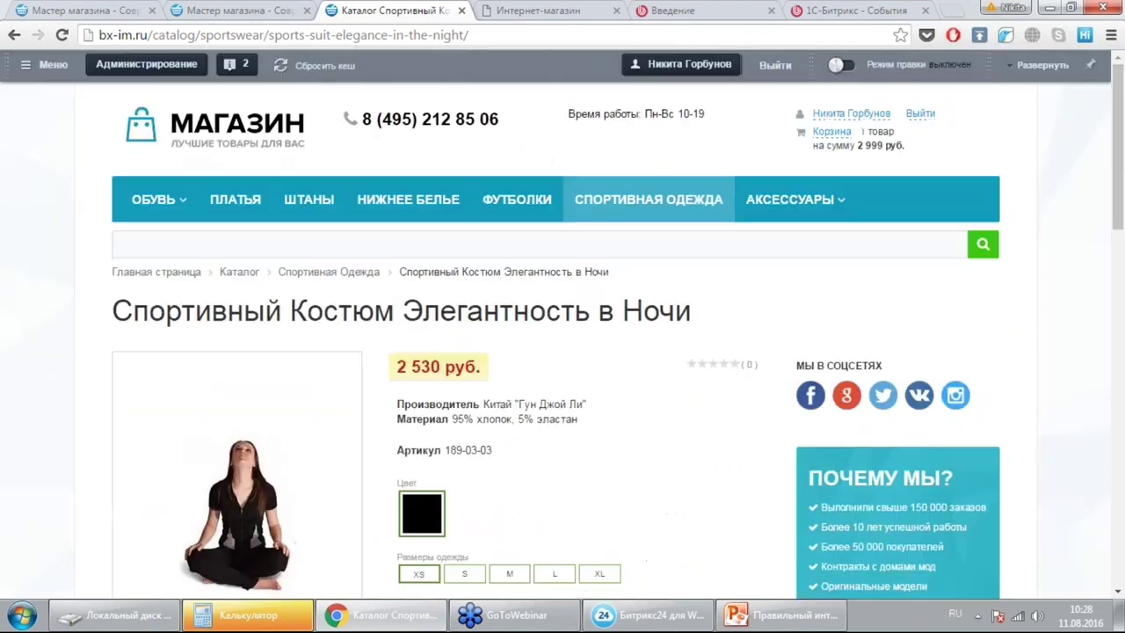
scroll(620, 392, down, 2)
scroll(620, 392, down, 2)
click(464, 244)
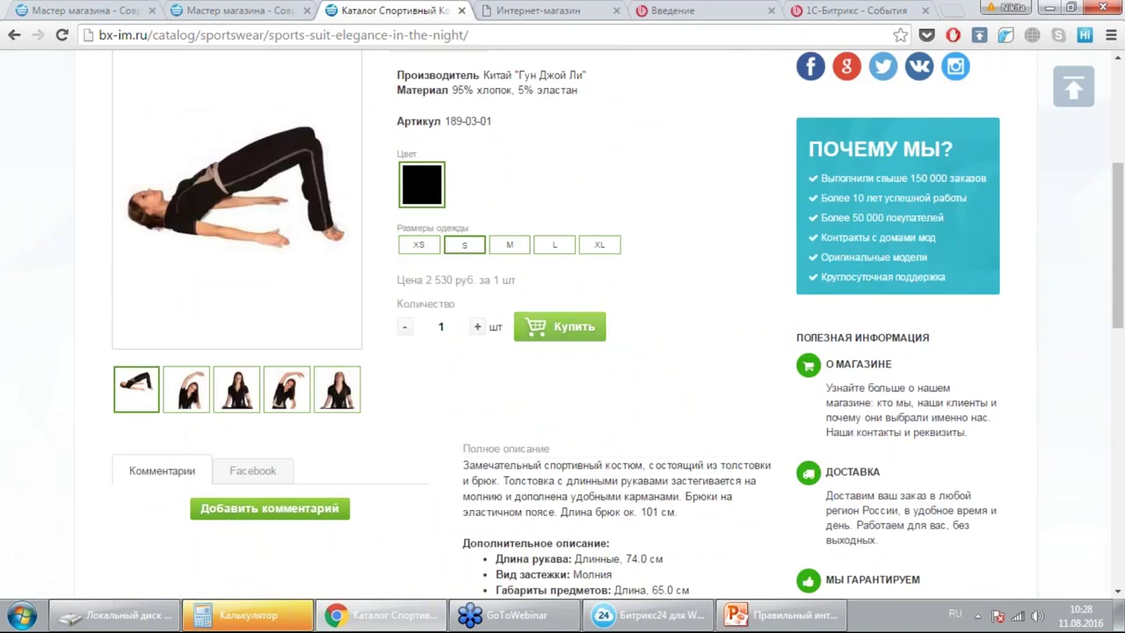
click(477, 326)
click(477, 326)
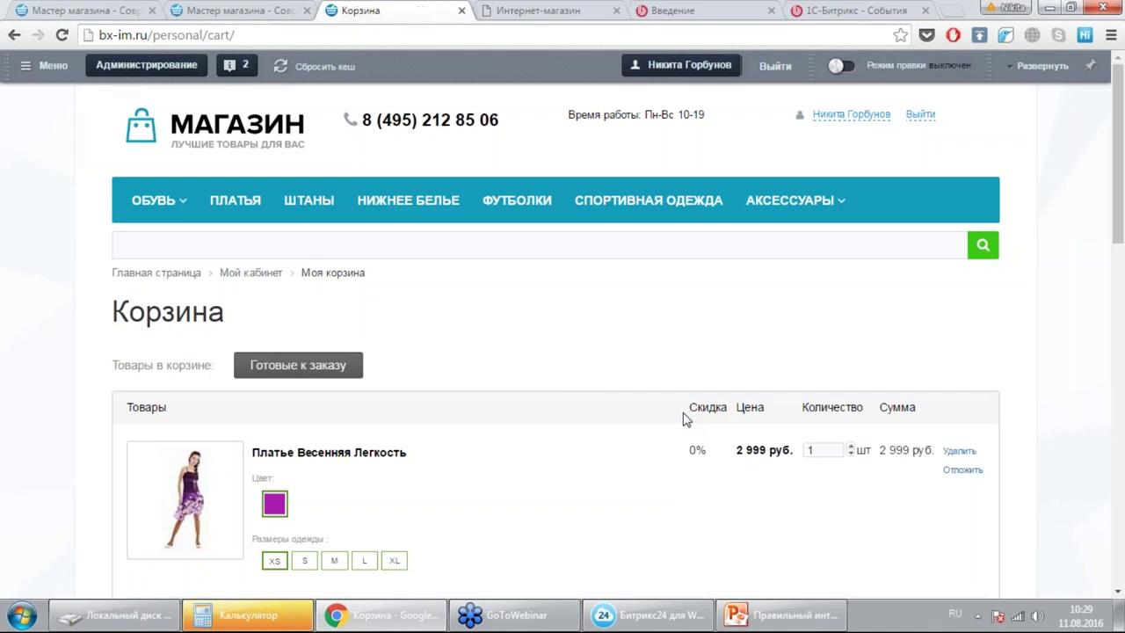
Defer the Платье Весенняя Легкость dress and check the Отложенные tab
scroll(577, 379, down, 4)
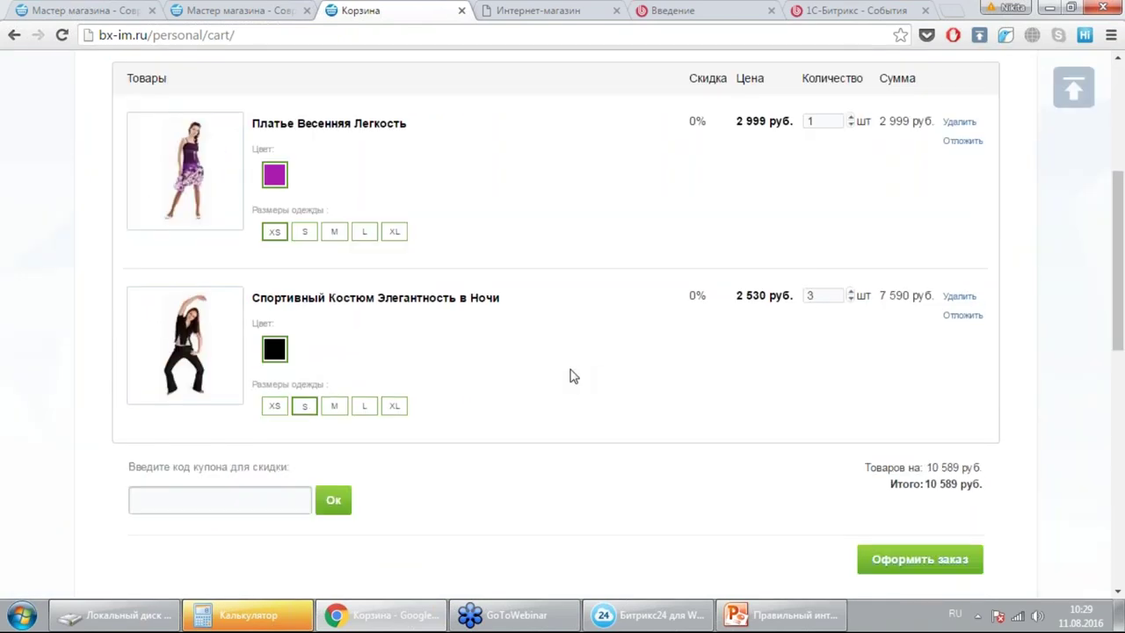
scroll(571, 376, up, 1)
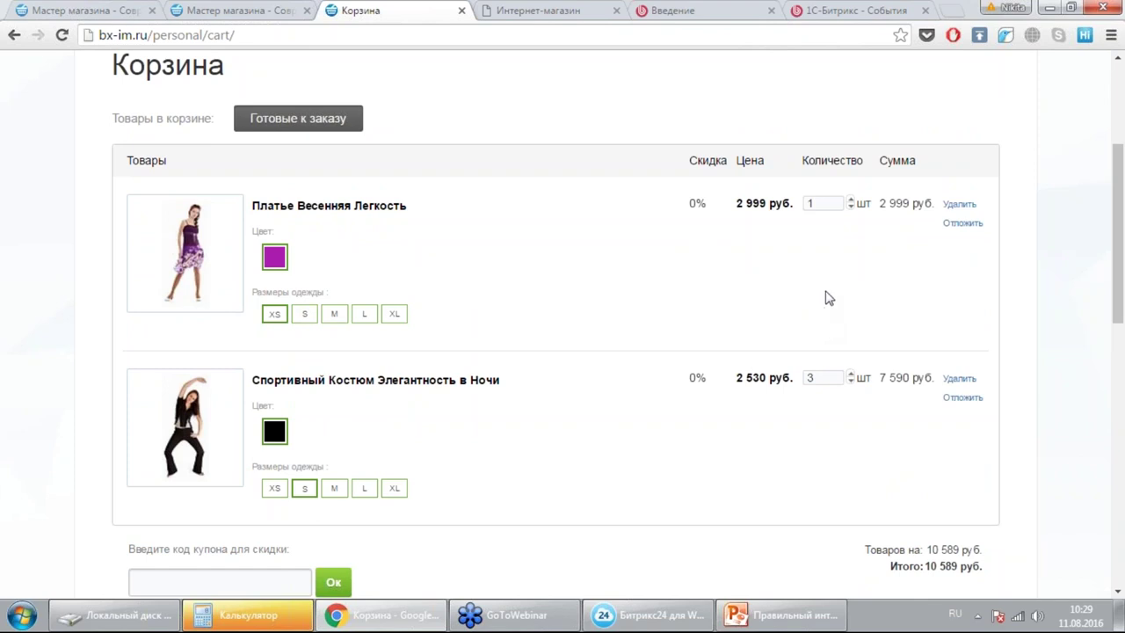
click(962, 223)
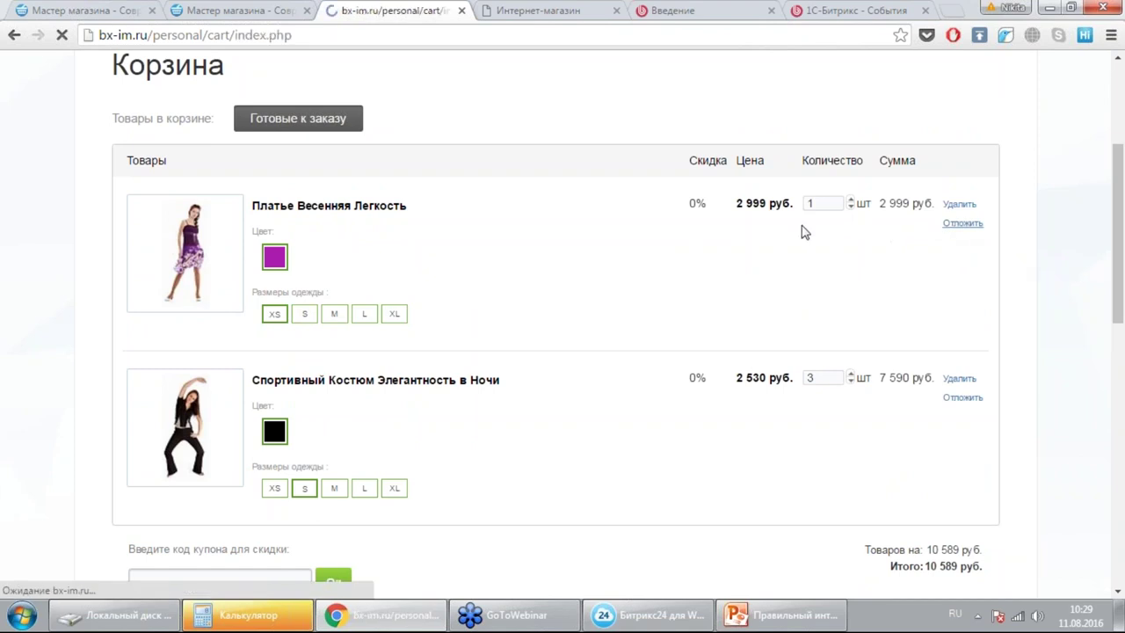
scroll(802, 231, down, 2)
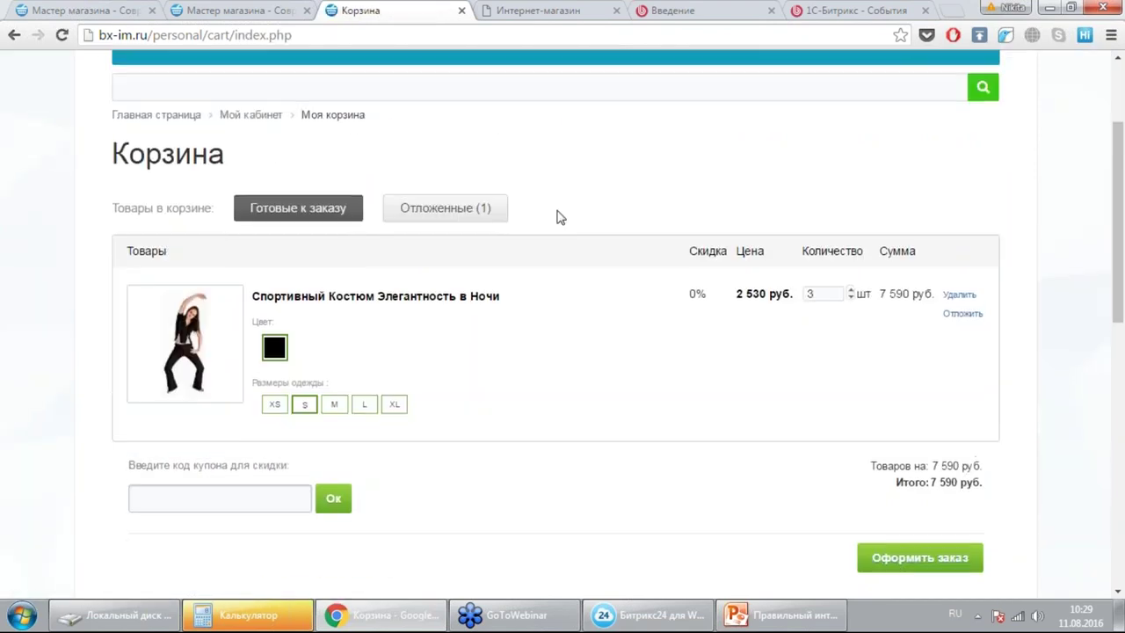
click(437, 201)
click(342, 209)
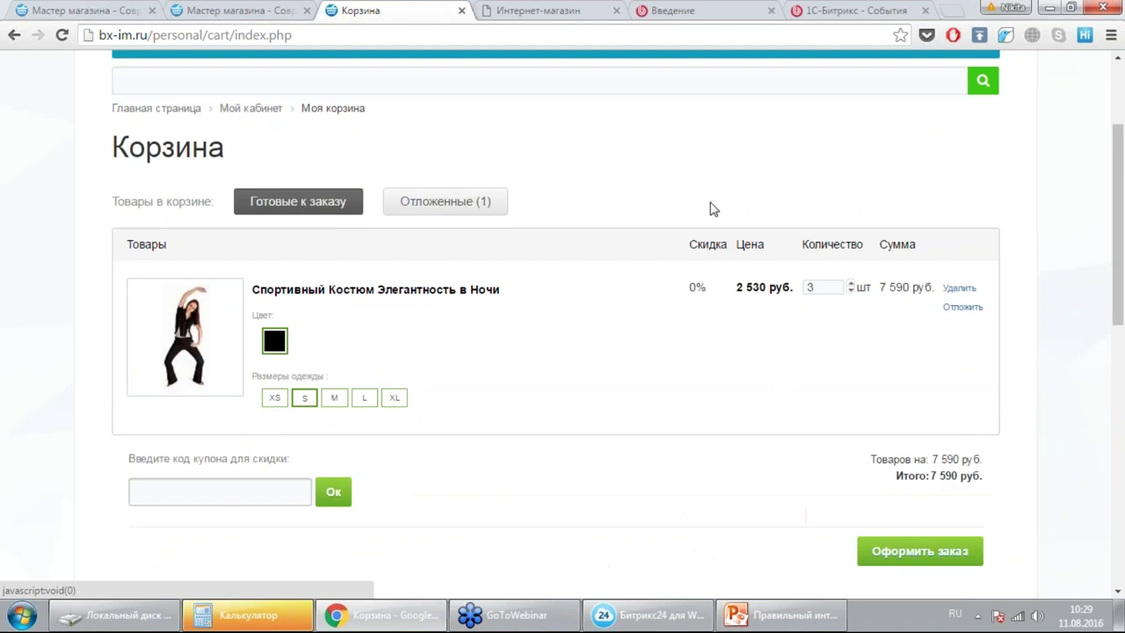
Recheck the deferred list, then switch the suit in the cart to size M
scroll(712, 208, up, 2)
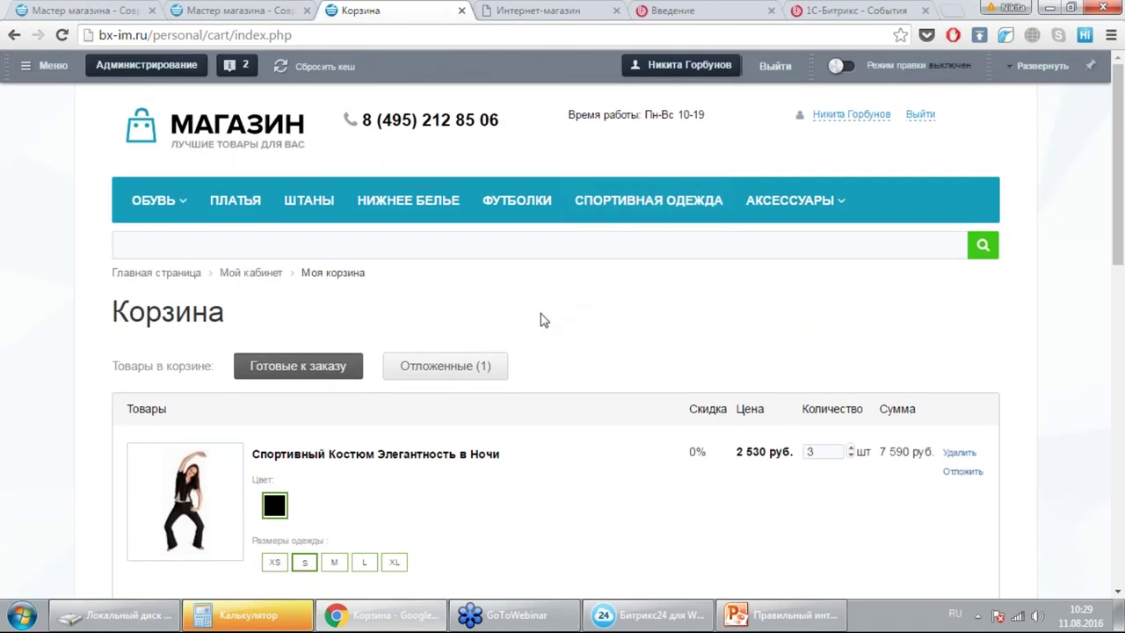
click(453, 376)
click(319, 371)
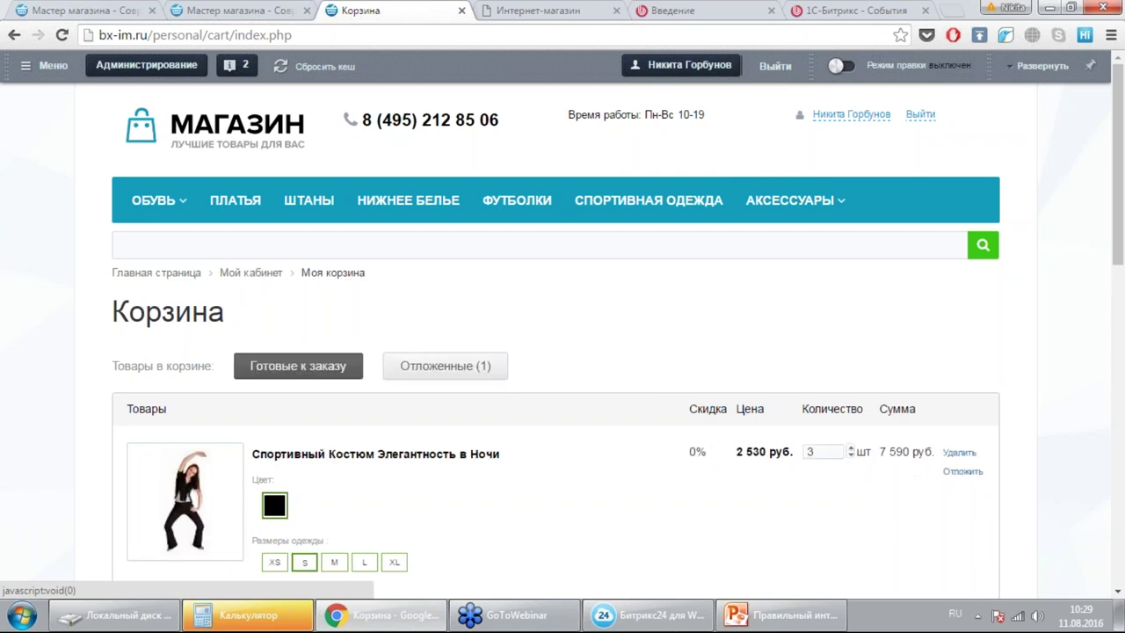
scroll(623, 293, down, 2)
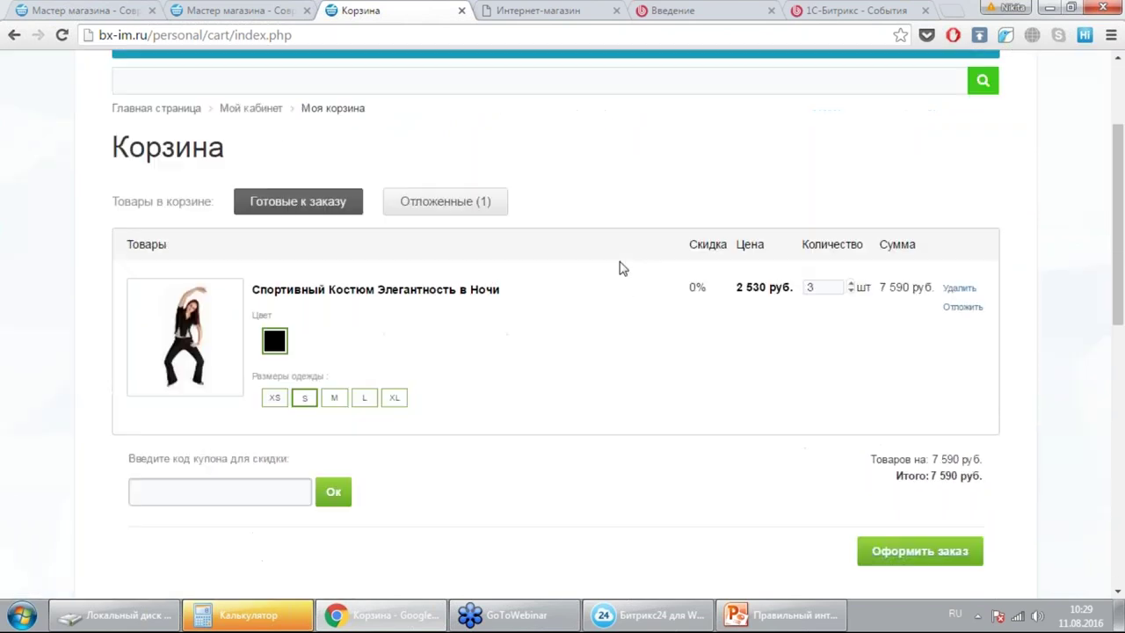
click(338, 405)
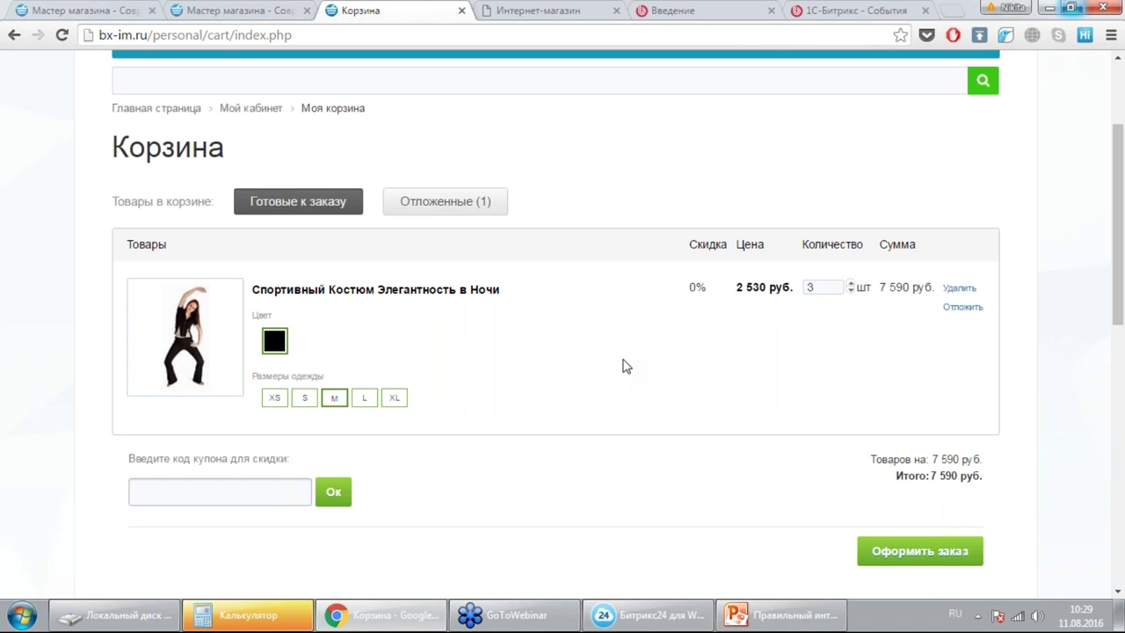
Choose the free Ремень Радуга belt from the gifts row
scroll(786, 340, down, 1)
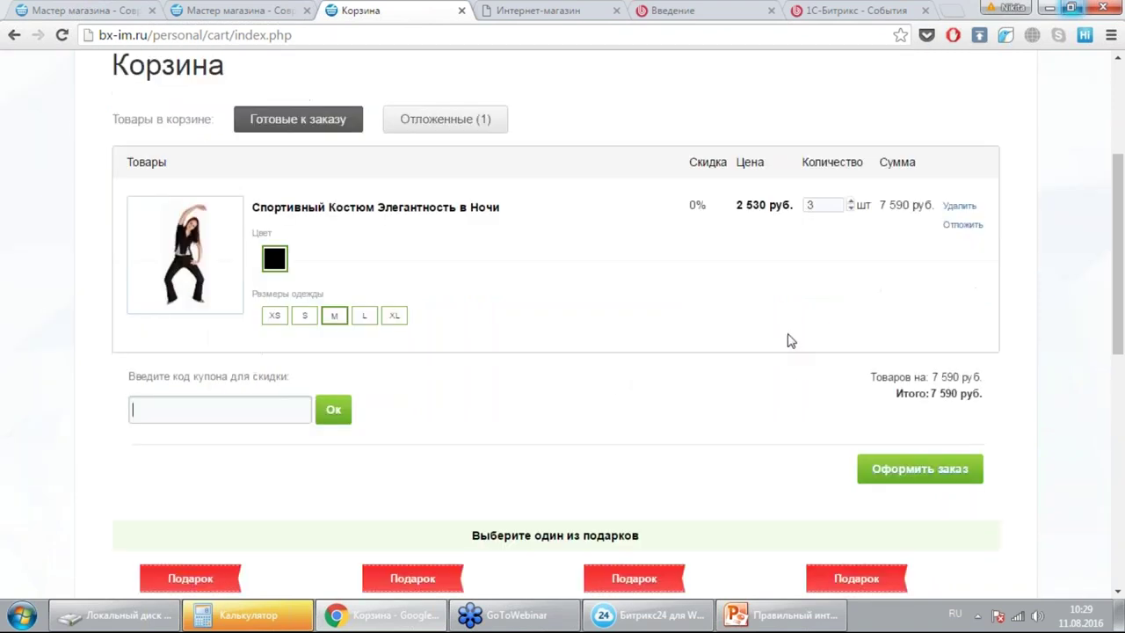
scroll(781, 340, down, 1)
scroll(781, 340, down, 3)
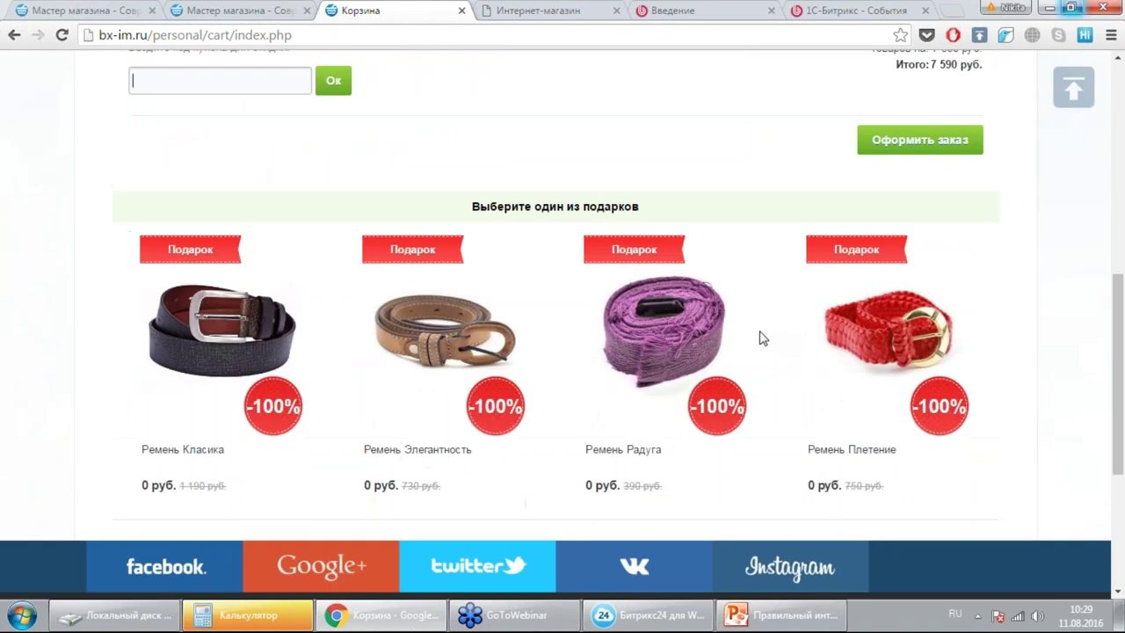
mouse_move(634, 326)
scroll(635, 326, up, 4)
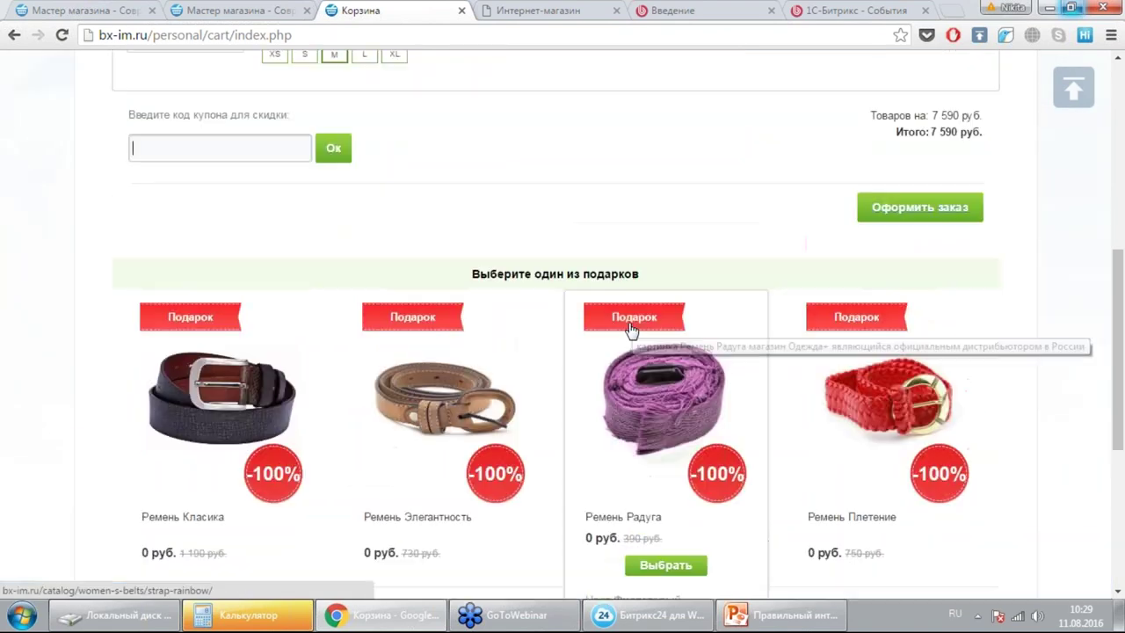
scroll(629, 330, down, 4)
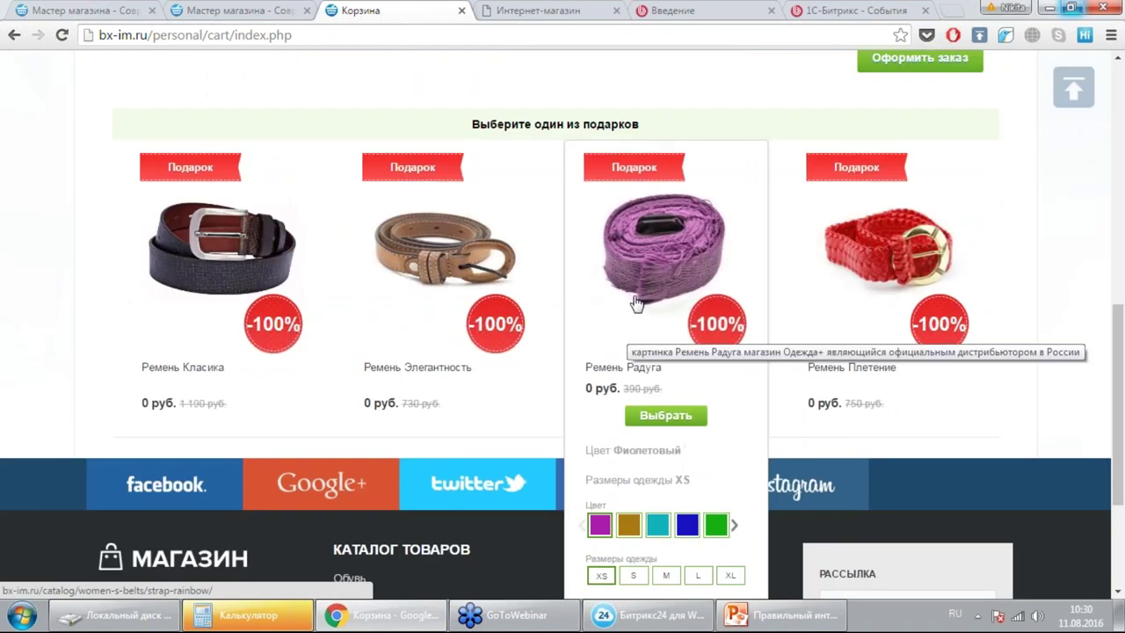
click(670, 420)
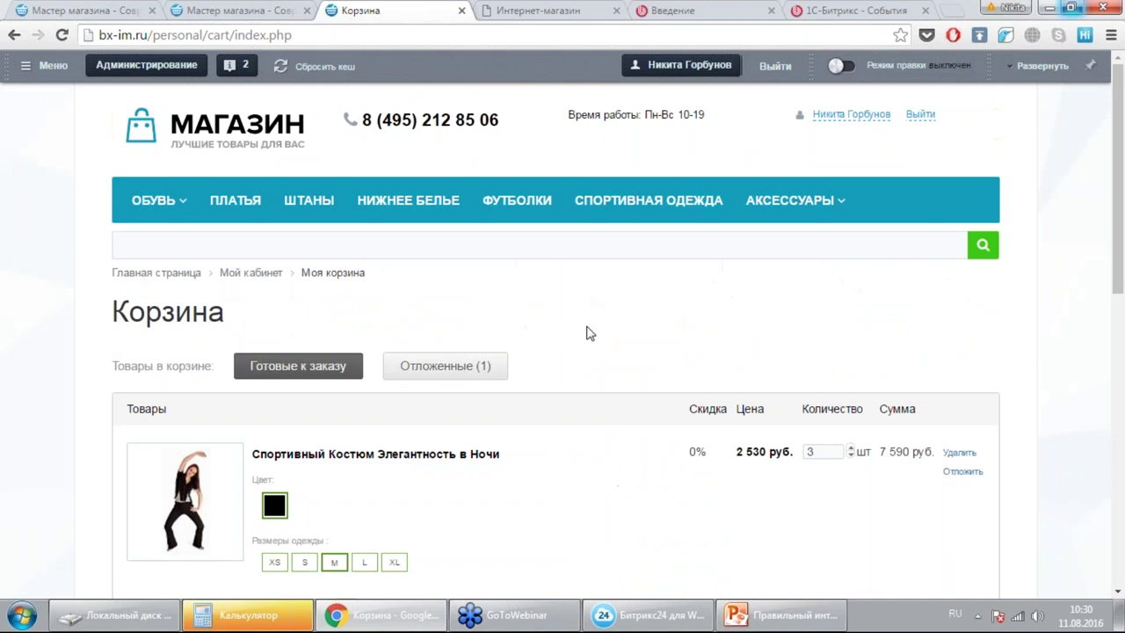
Review the cart and proceed to Оформить заказ
scroll(590, 331, down, 3)
scroll(589, 332, down, 2)
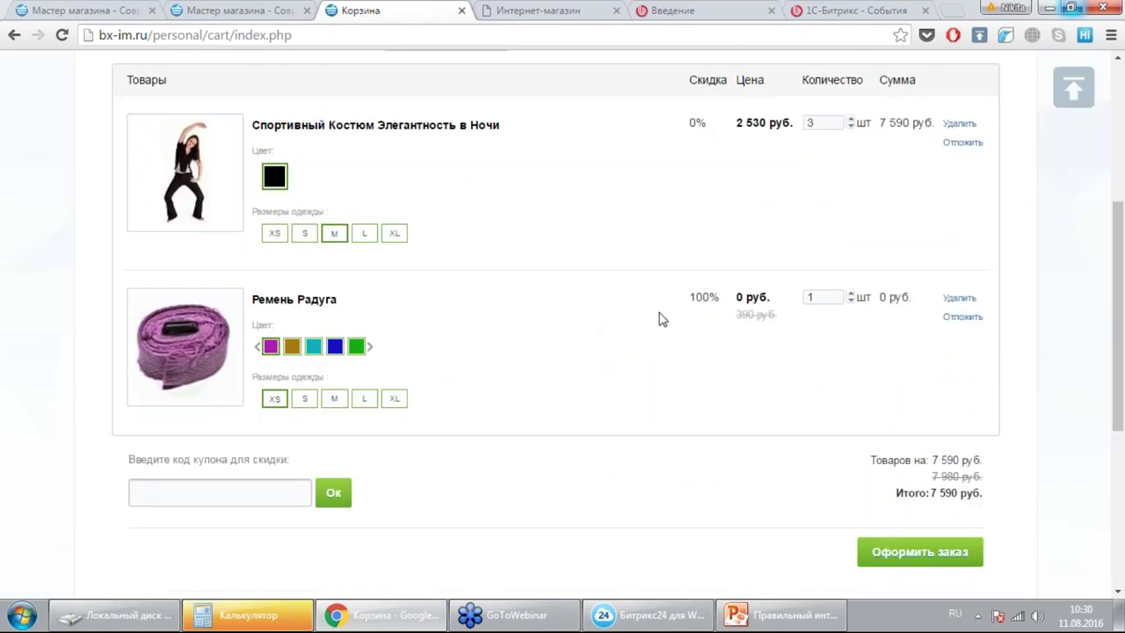
scroll(645, 326, down, 3)
scroll(615, 323, up, 5)
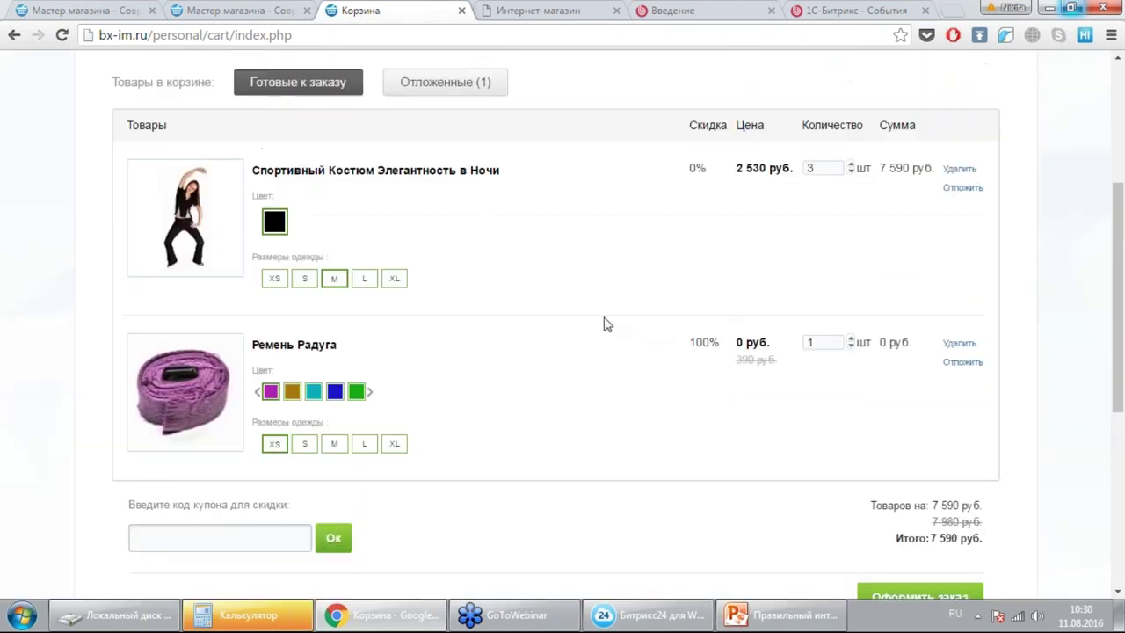
scroll(893, 377, down, 1)
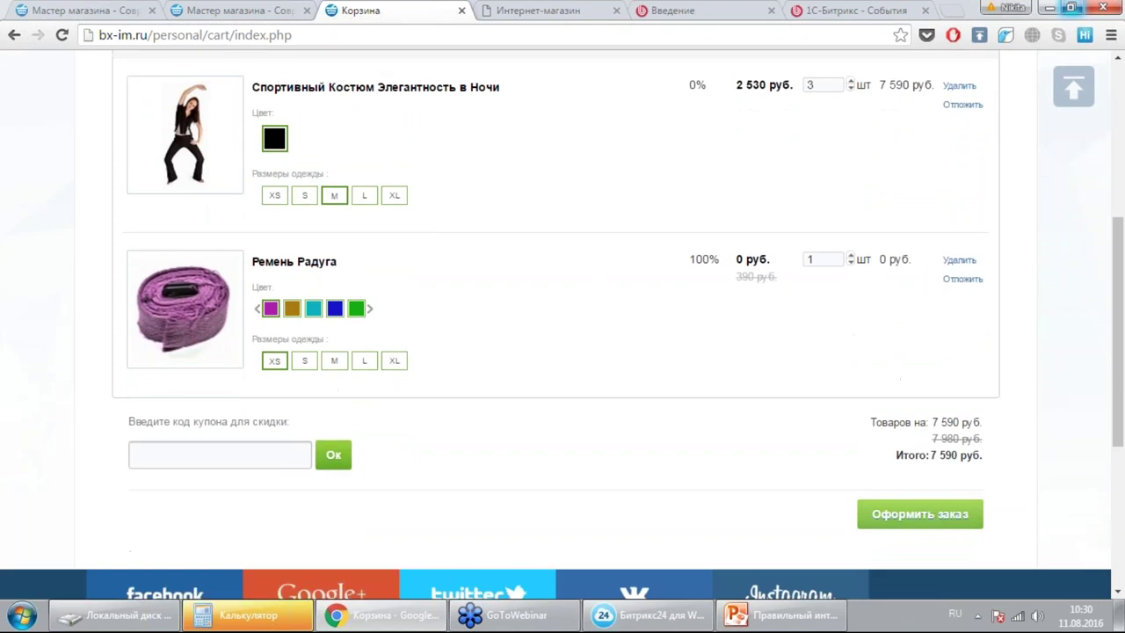
click(937, 520)
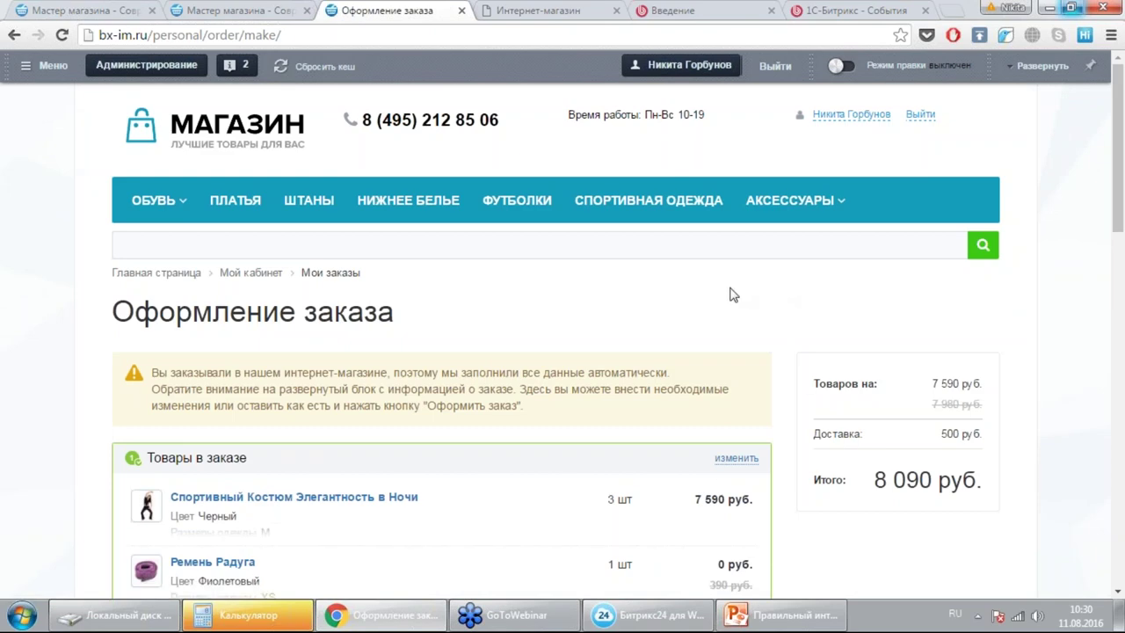
Read through the checkout page's autofill notice
scroll(732, 294, down, 1)
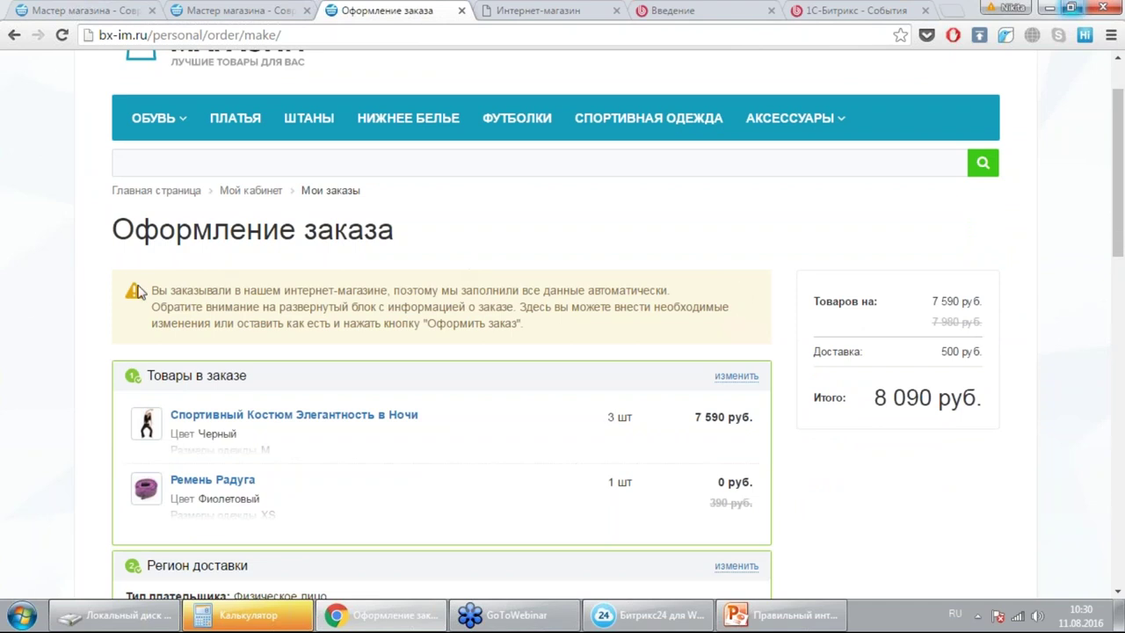
drag(187, 290, 454, 307)
click(505, 234)
scroll(503, 233, down, 2)
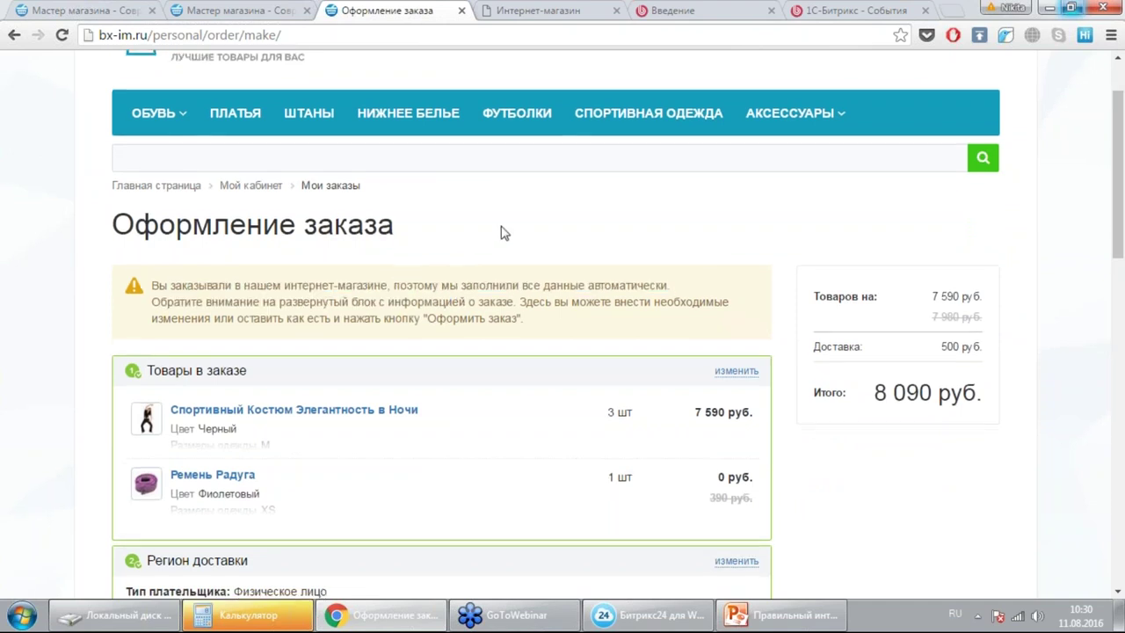
scroll(505, 264, down, 1)
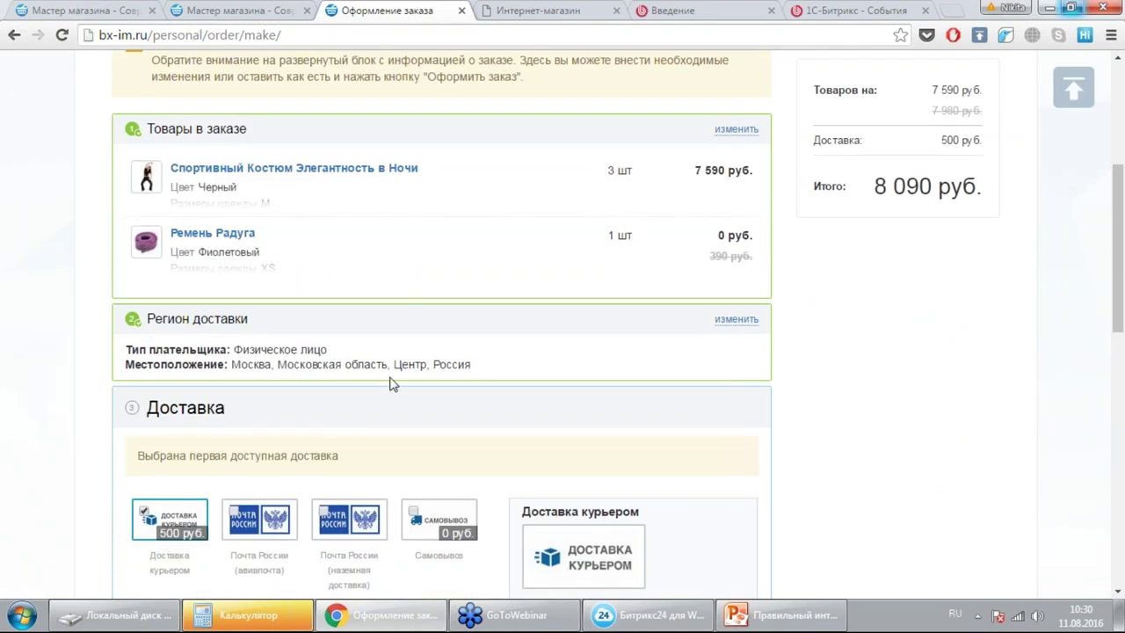
scroll(392, 381, down, 2)
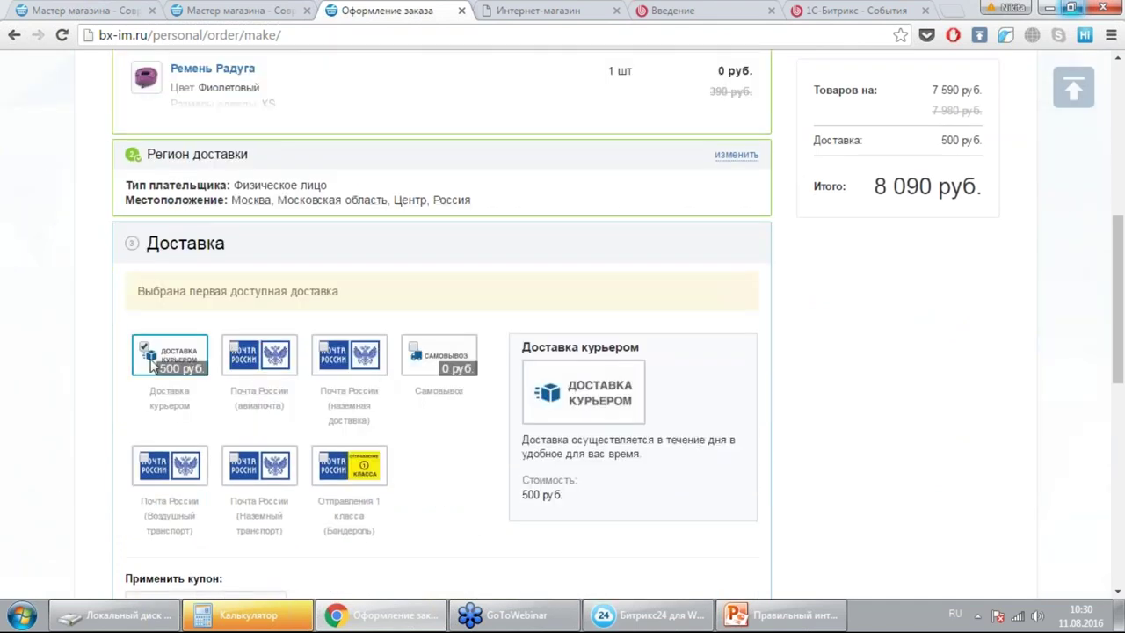
Try Почта России air mail, then return to courier delivery at 500 руб
click(255, 362)
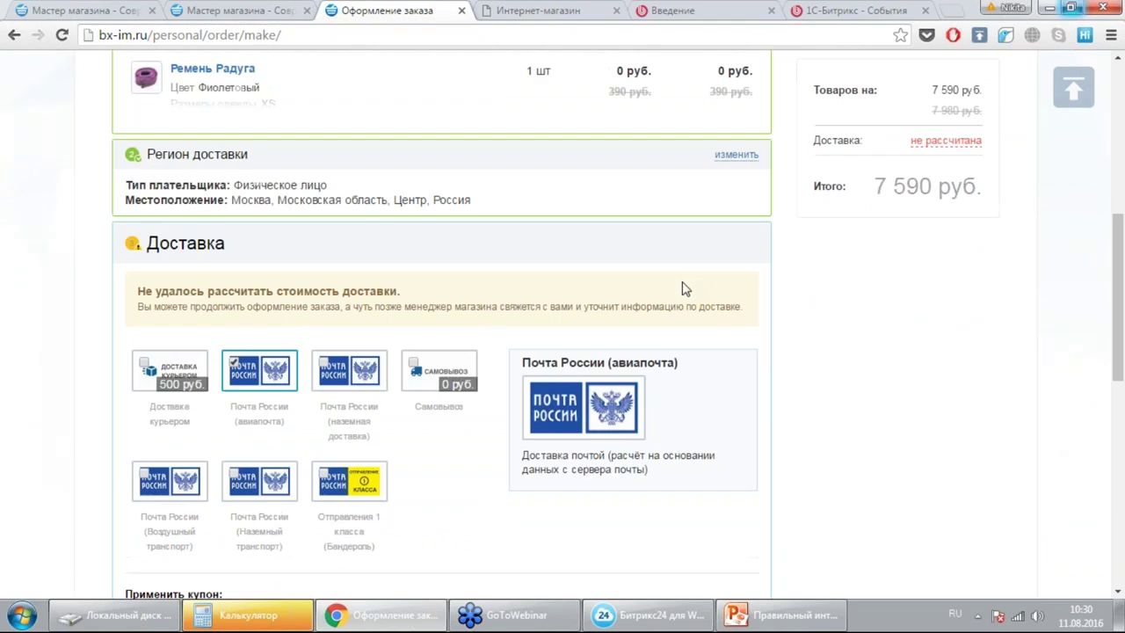
scroll(682, 288, down, 1)
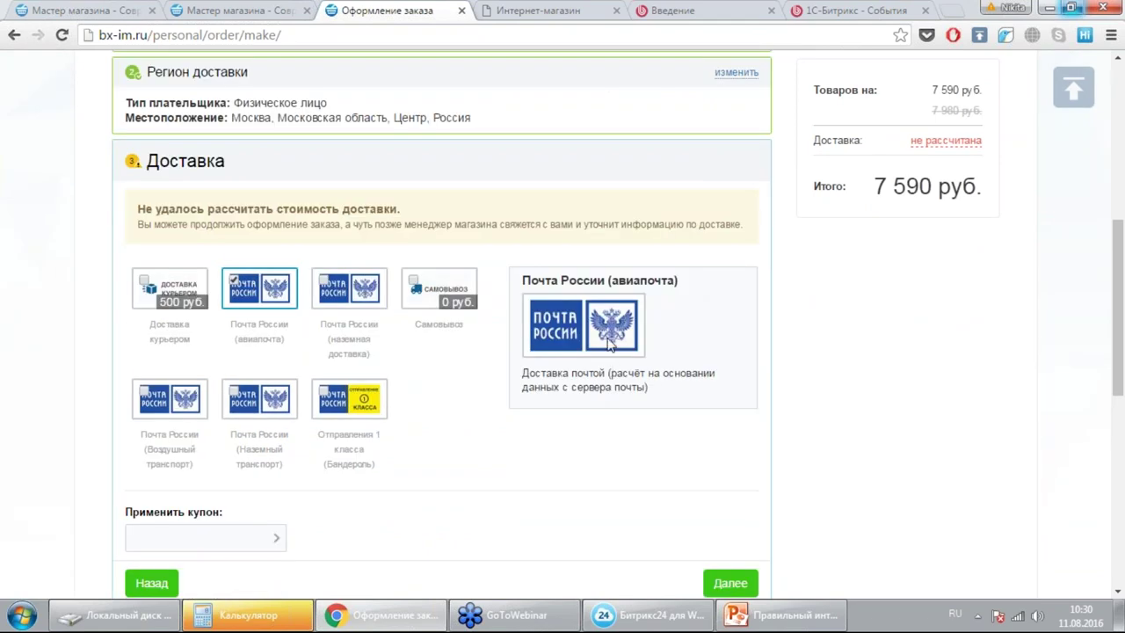
click(146, 283)
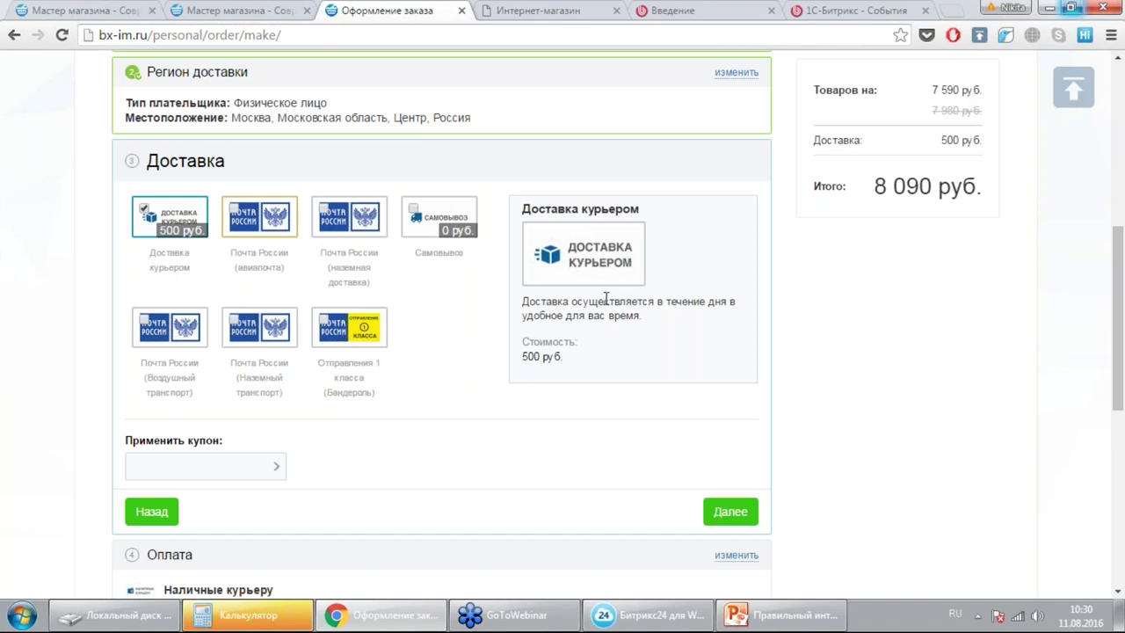
scroll(605, 298, down, 2)
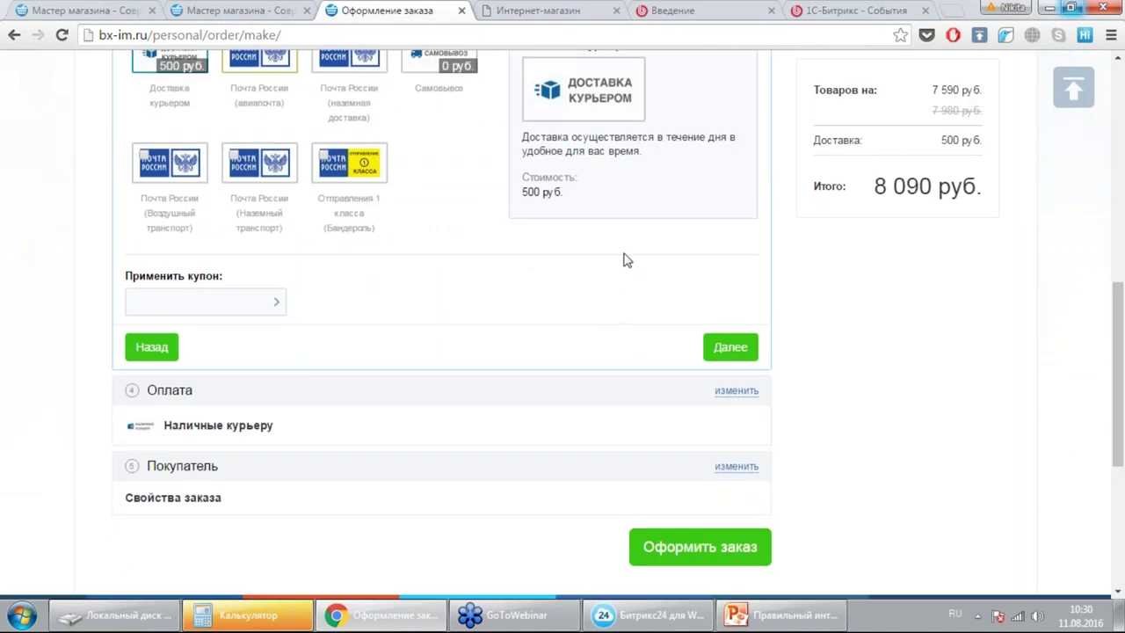
scroll(623, 263, up, 2)
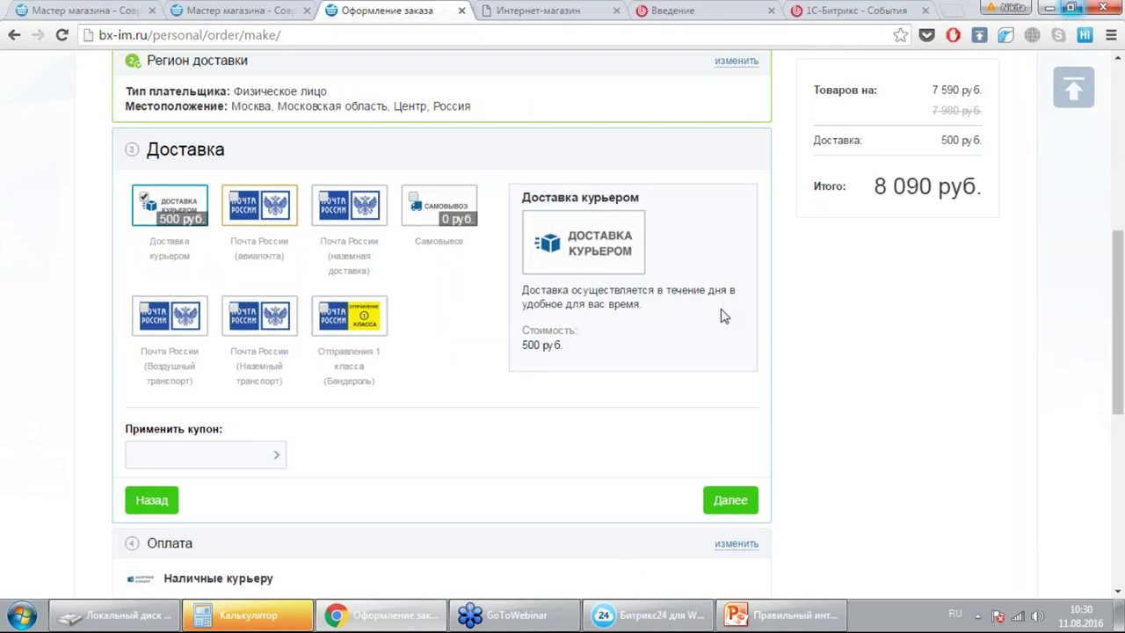
scroll(721, 315, down, 1)
double_click(532, 274)
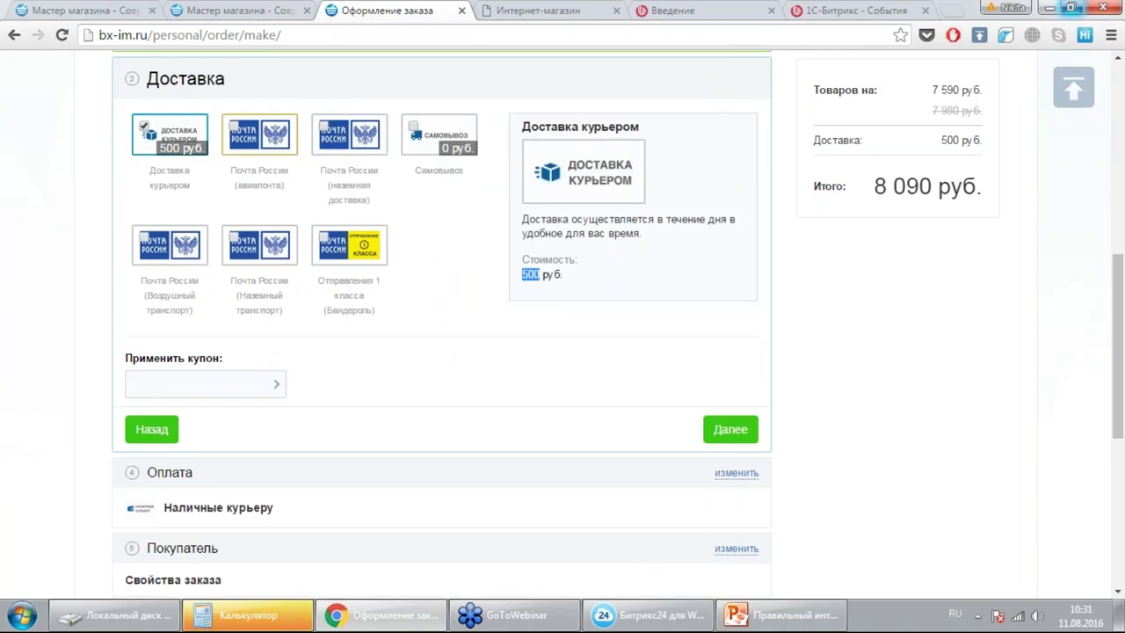
scroll(701, 301, down, 2)
Switch the payment method to a Сбербанк receipt and continue to the Покупатель step
click(736, 308)
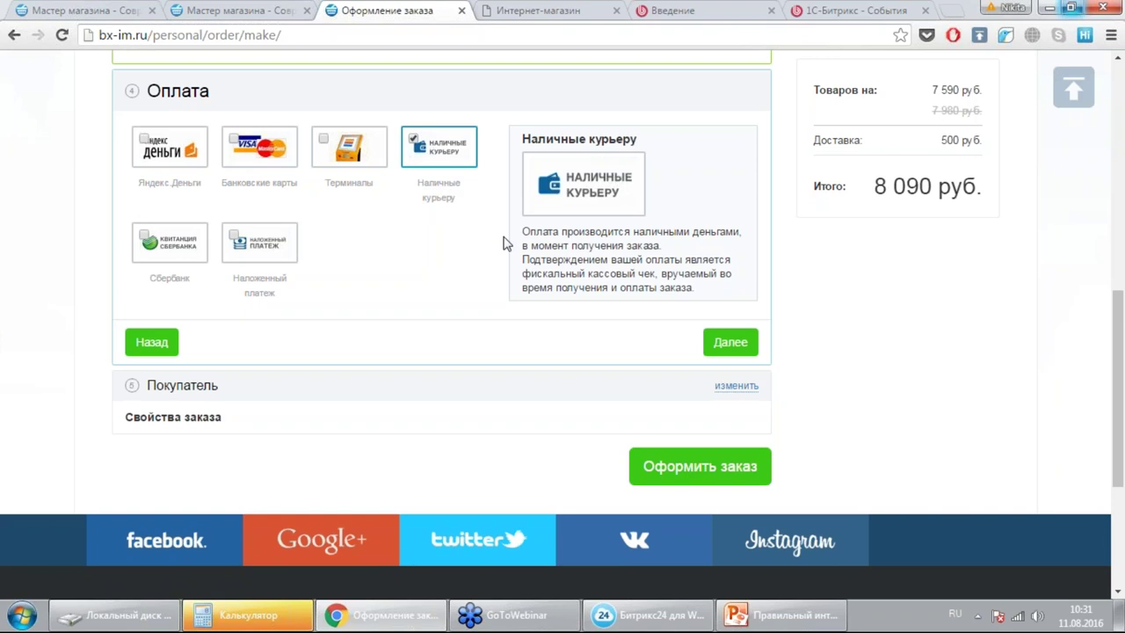
scroll(505, 244, up, 3)
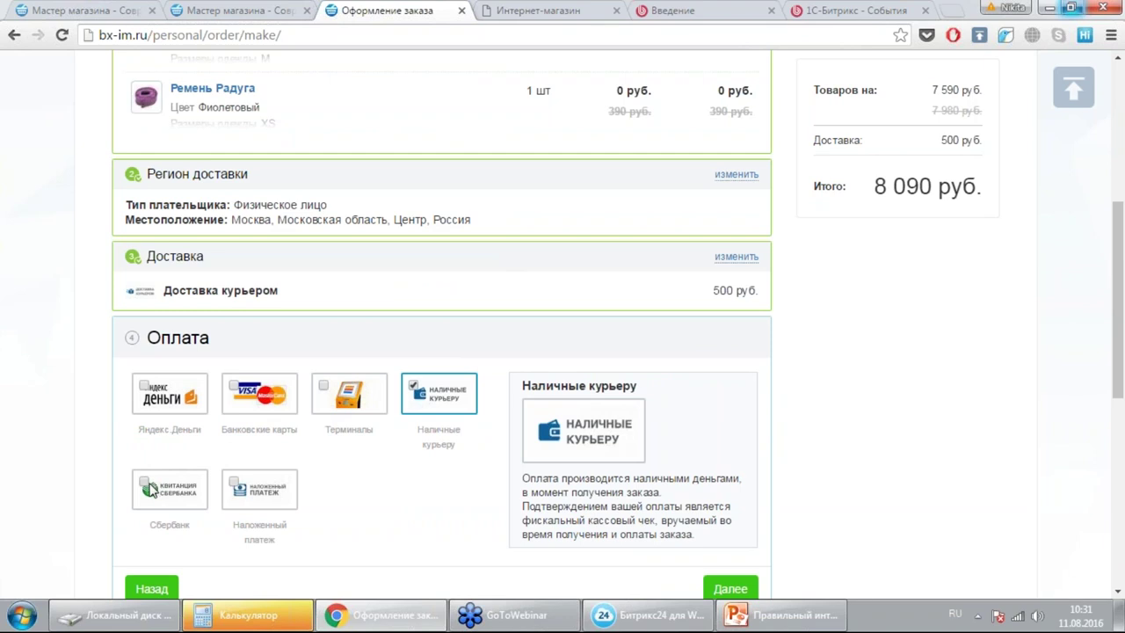
click(152, 489)
scroll(937, 345, down, 2)
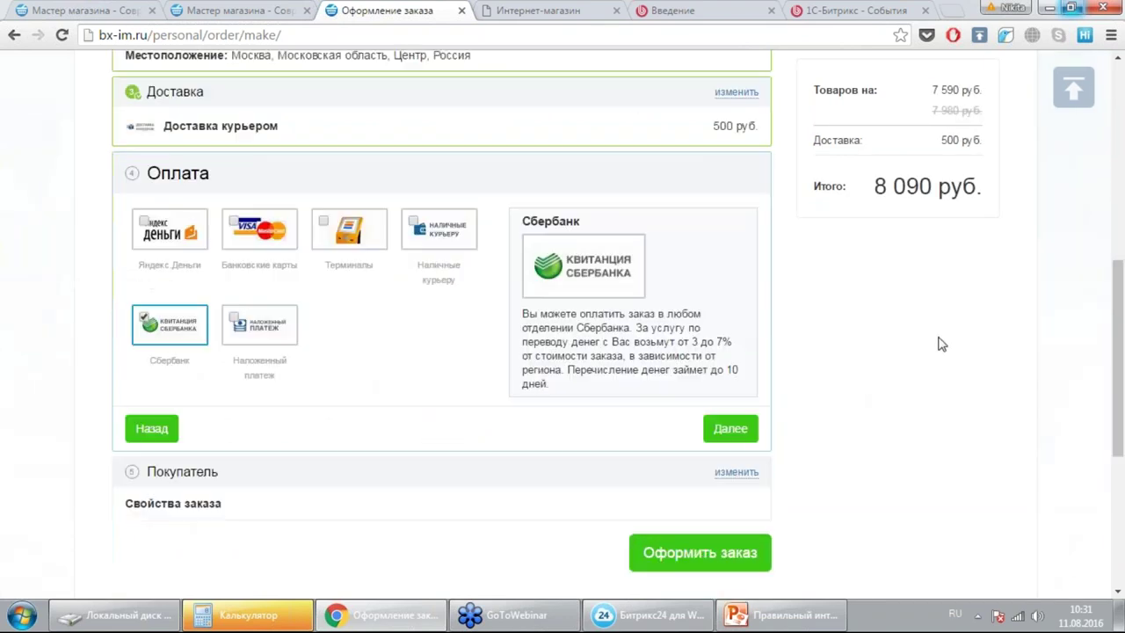
scroll(963, 391, down, 2)
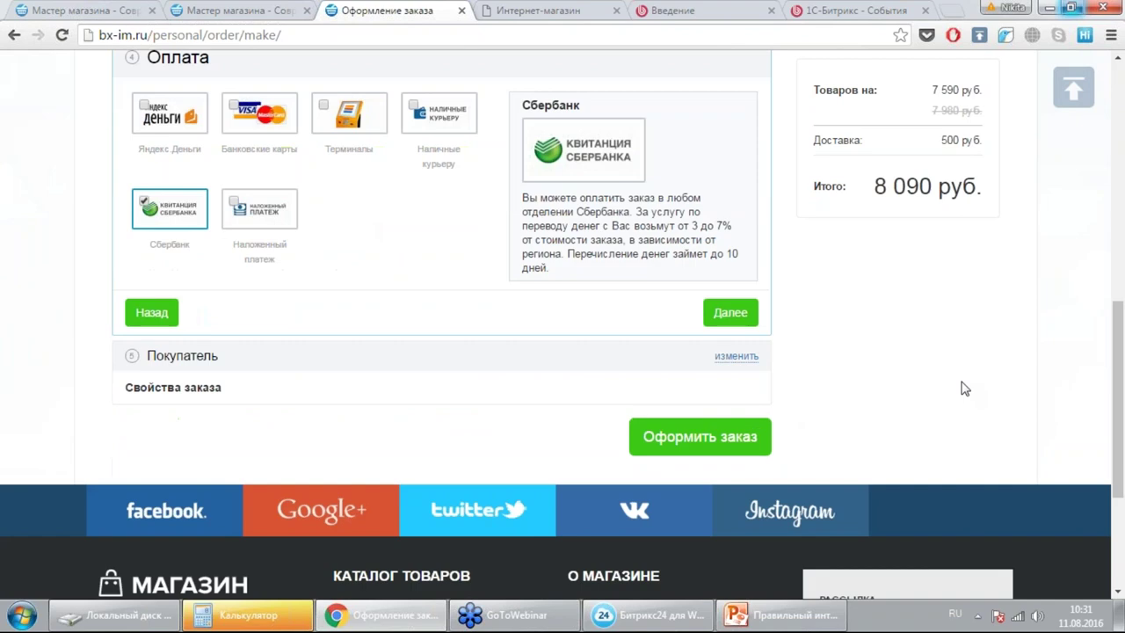
click(743, 267)
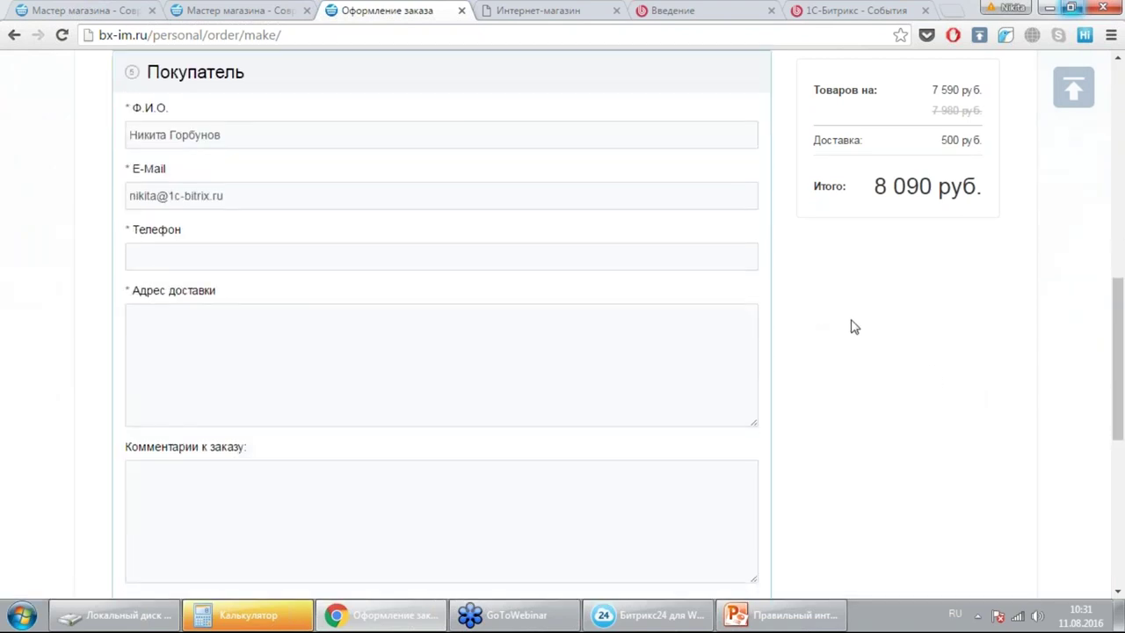
Enter the buyer's phone number and delivery address, then move to the order comments box
click(290, 255)
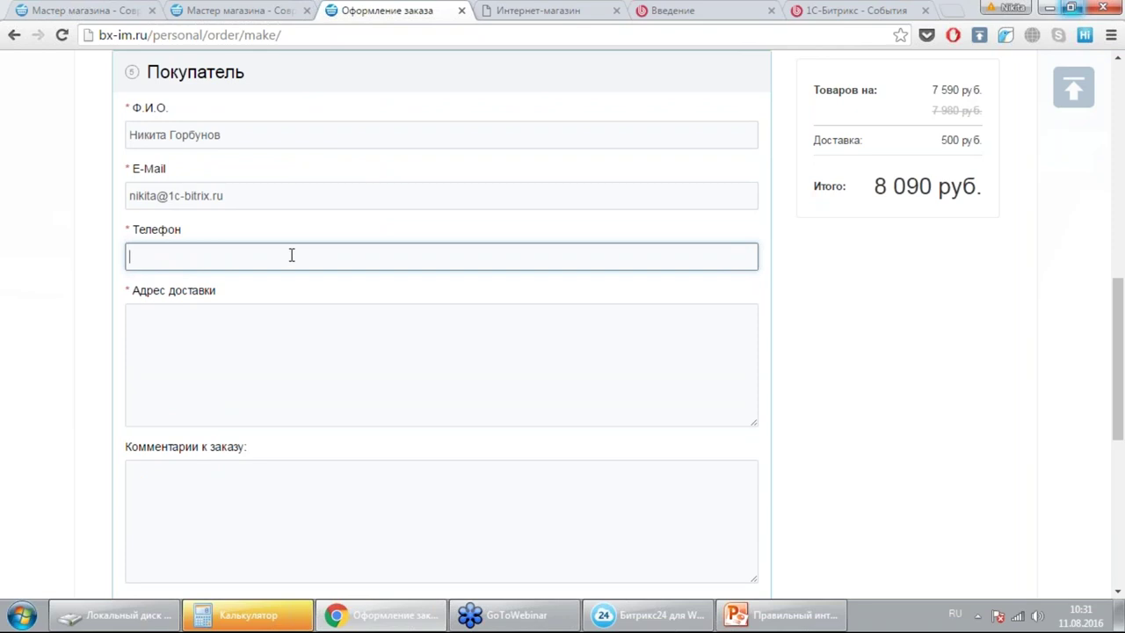
text(23423424)
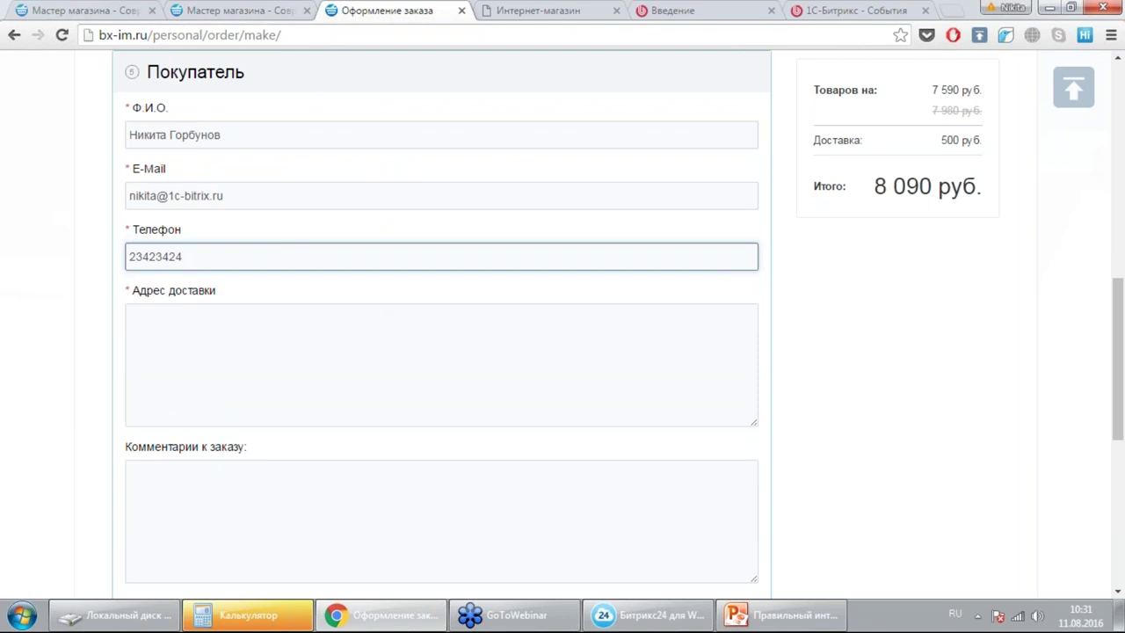
key(Tab)
text(ываждлыдлпо)
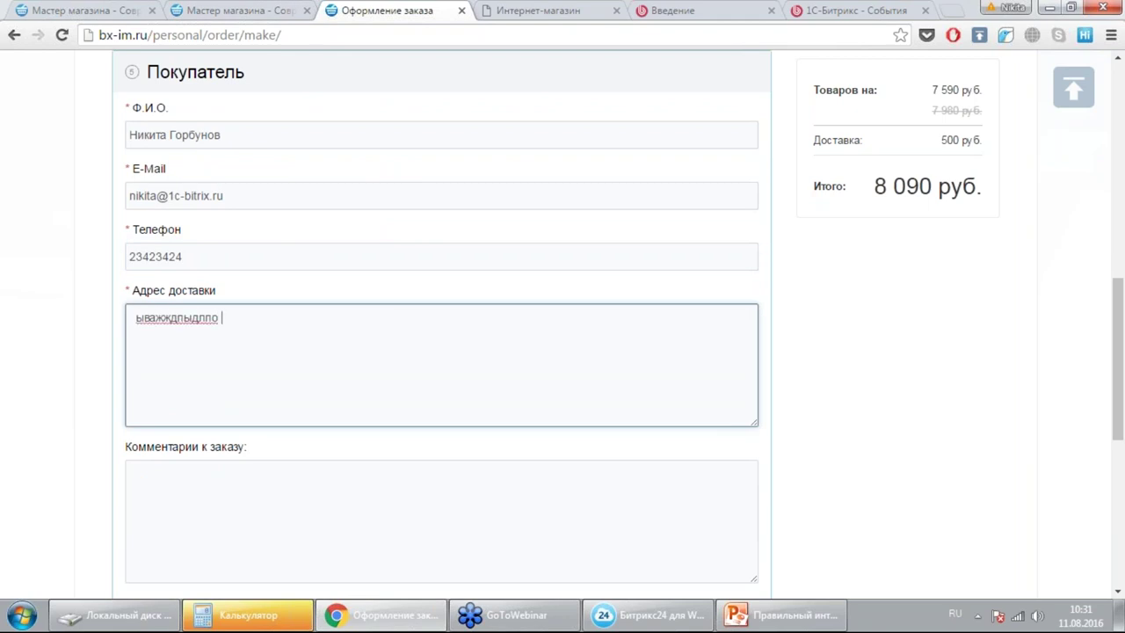
scroll(556, 247, down, 1)
scroll(556, 247, down, 3)
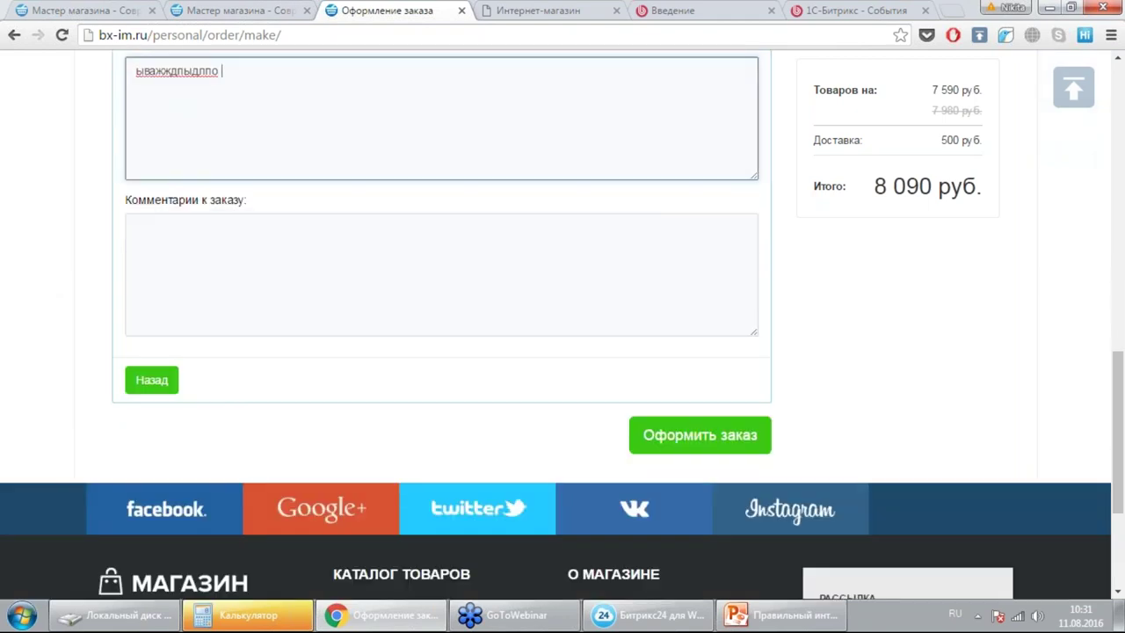
click(429, 296)
Submit the order, open the blocked Сбербанк receipt in its own tab, and return to the confirmation
click(694, 443)
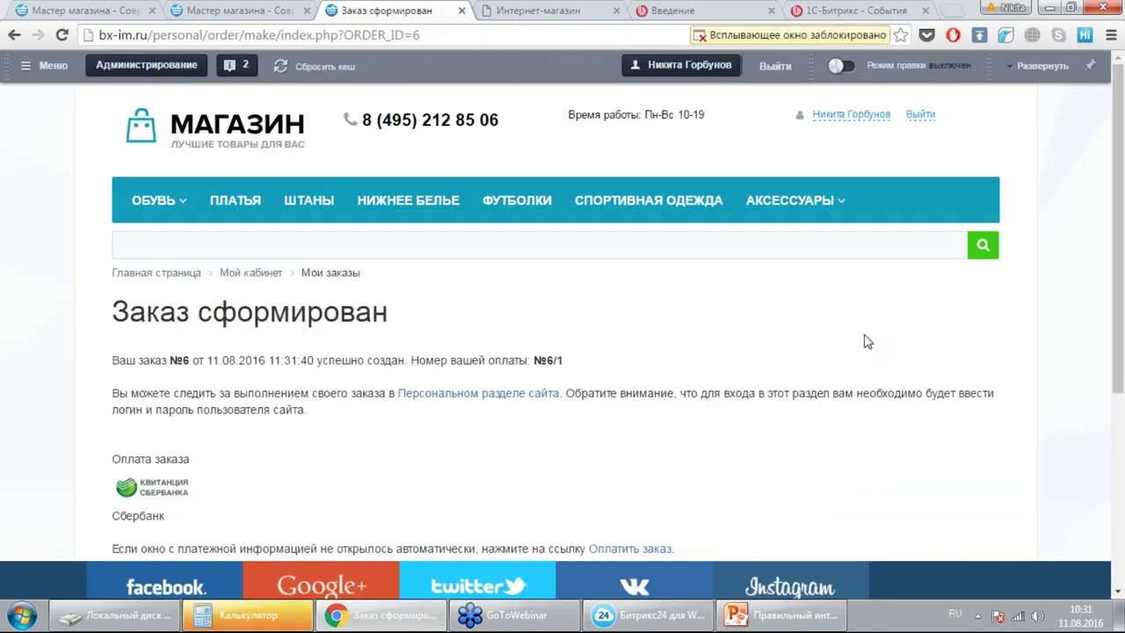
click(795, 37)
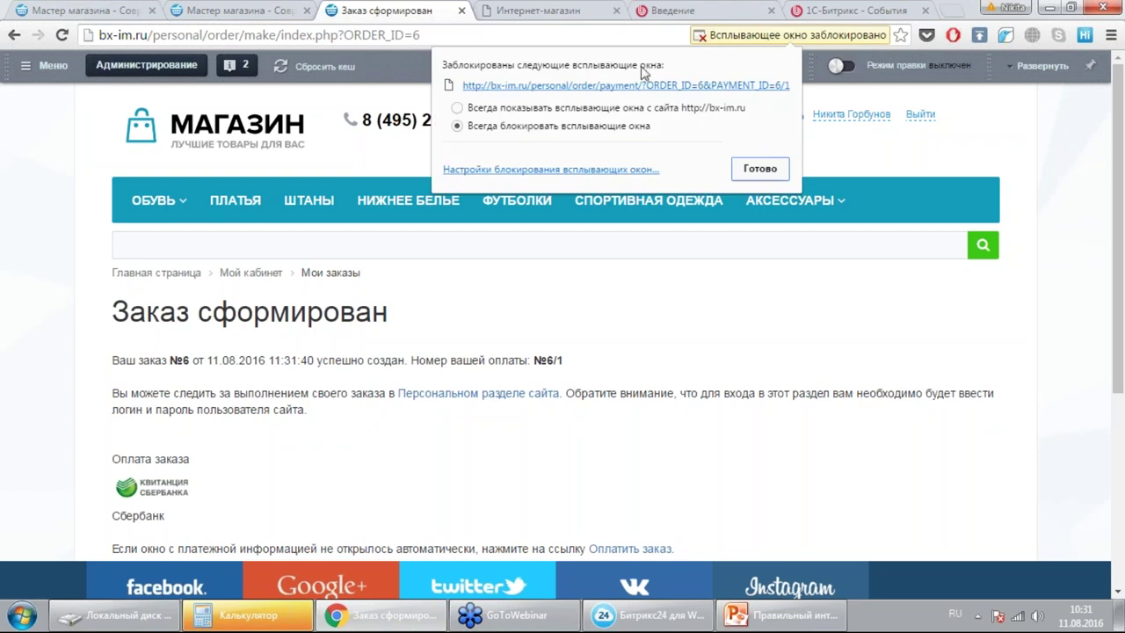
click(622, 86)
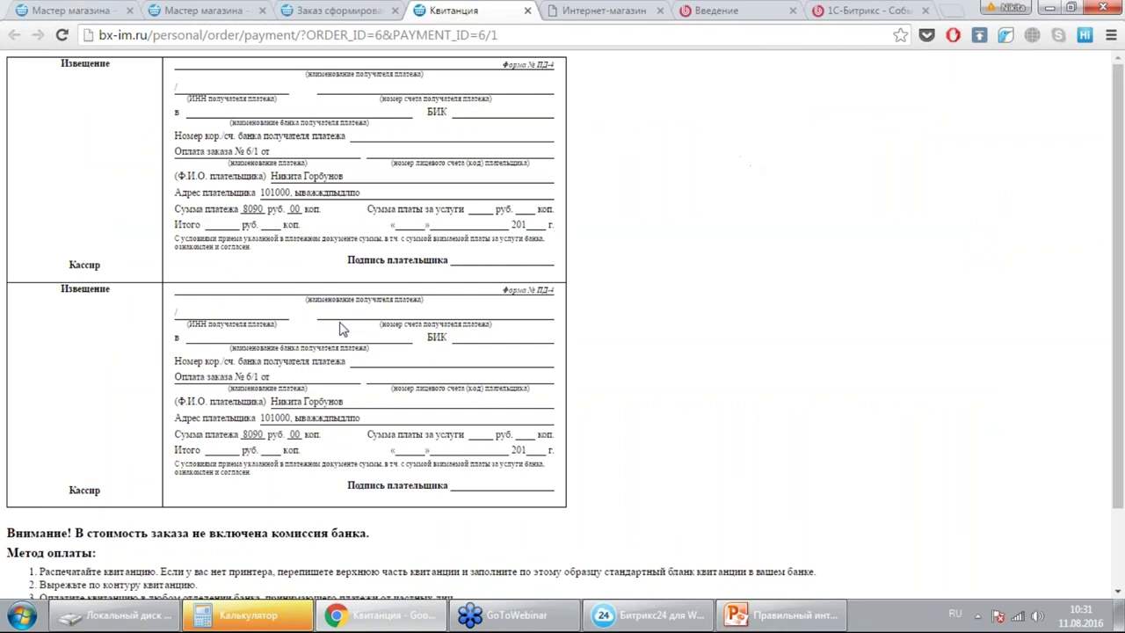
click(340, 10)
scroll(623, 327, down, 2)
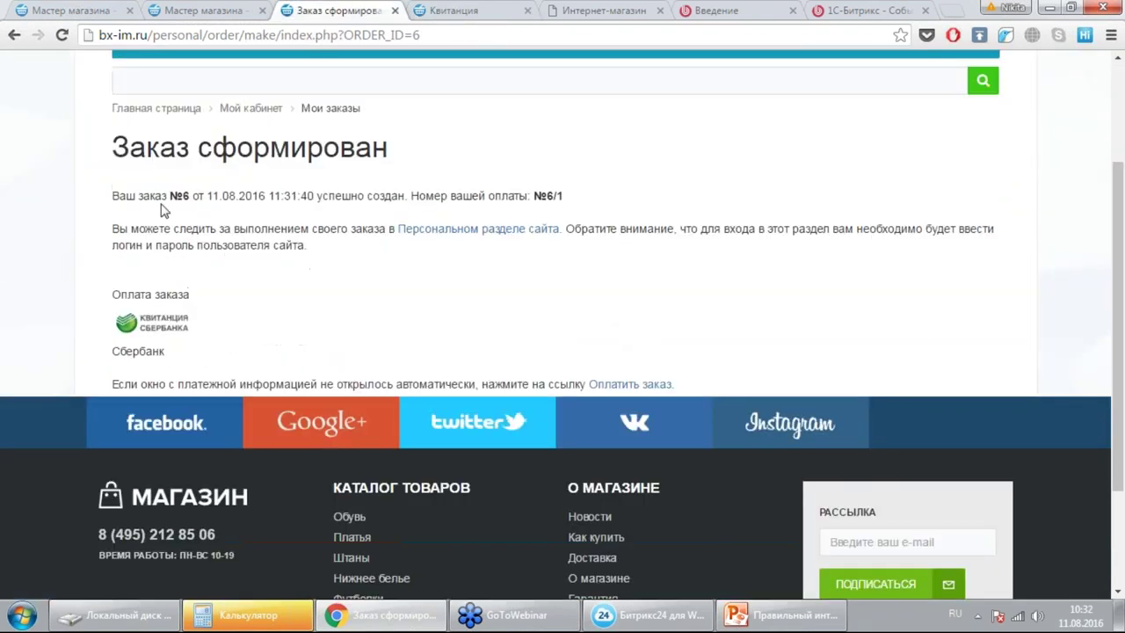
scroll(735, 232, up, 2)
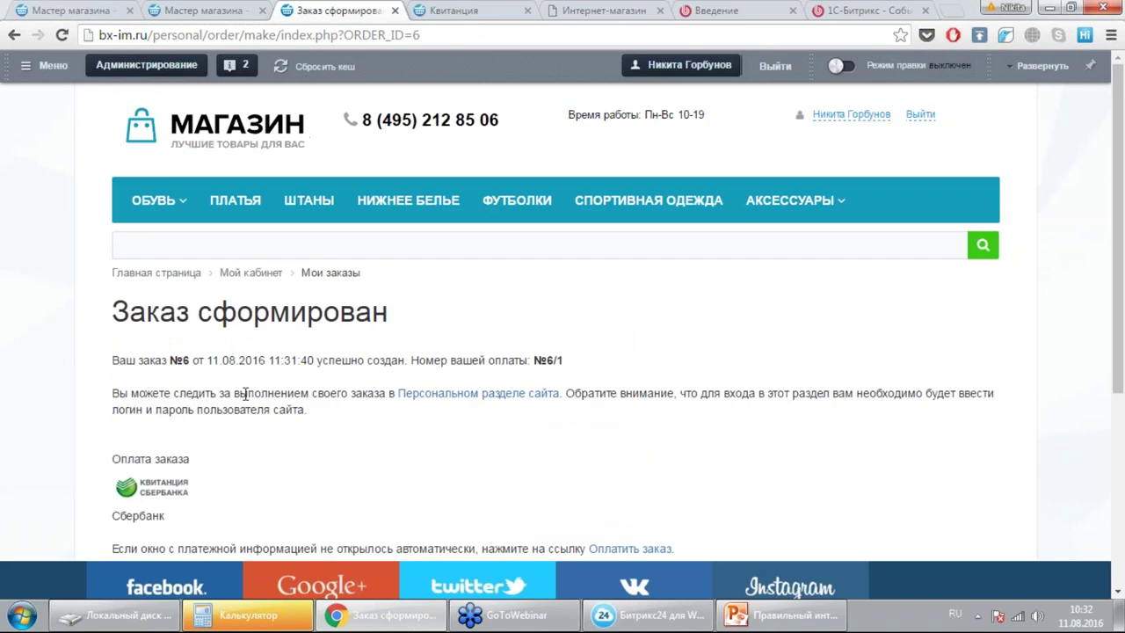
Open the customer's personal section, review the current order statuses, and go back
click(826, 116)
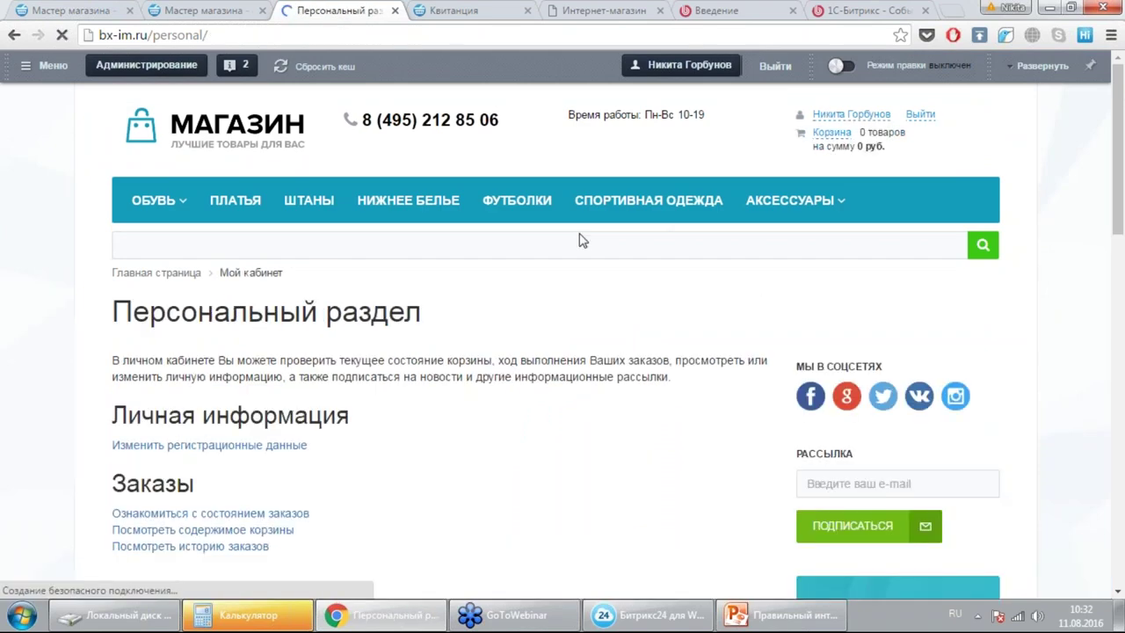
scroll(601, 290, down, 2)
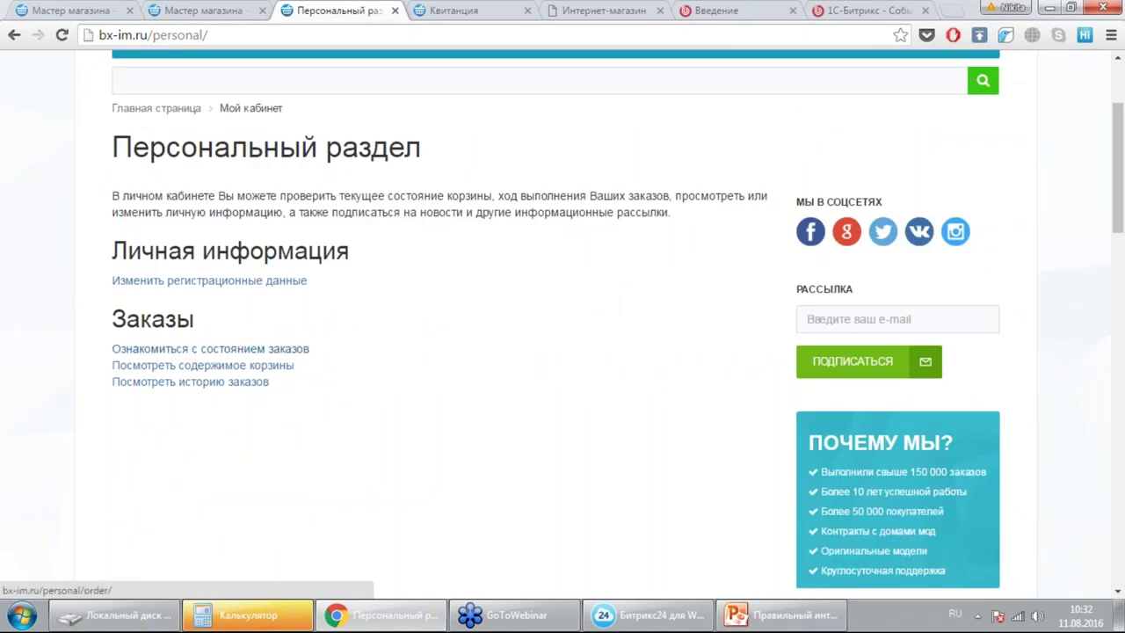
click(210, 349)
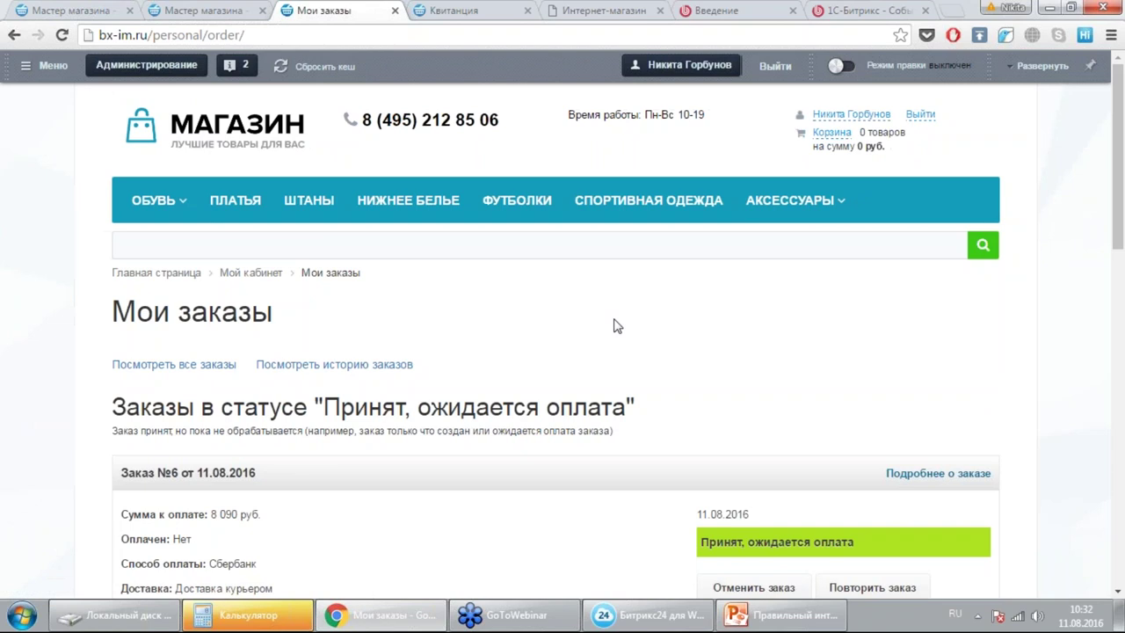
scroll(616, 326, down, 9)
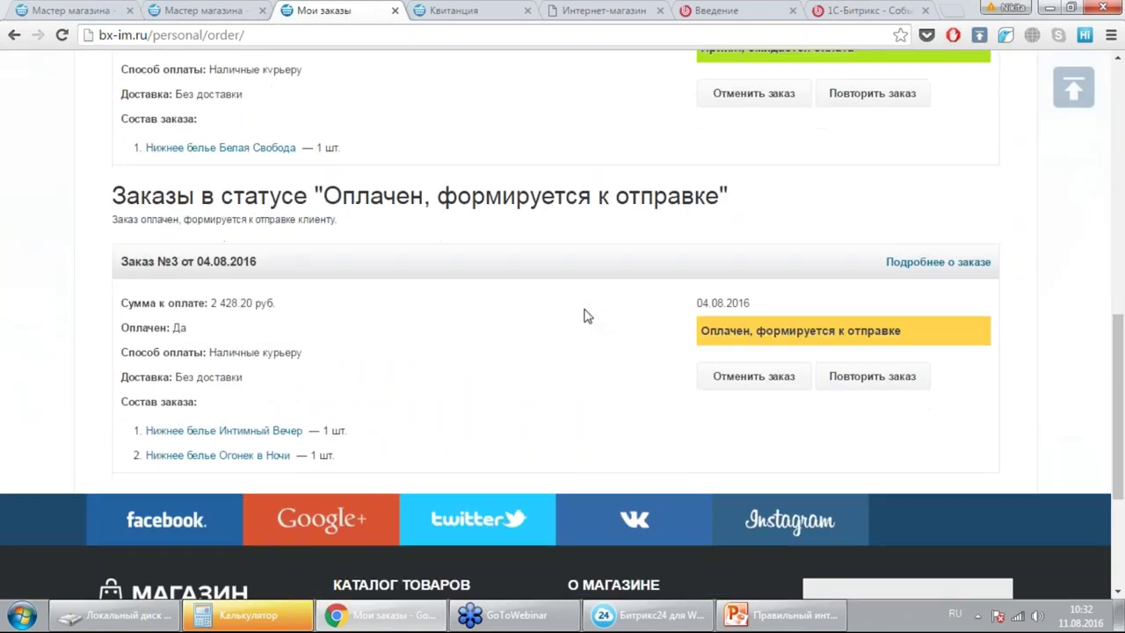
scroll(12, 70, up, 8)
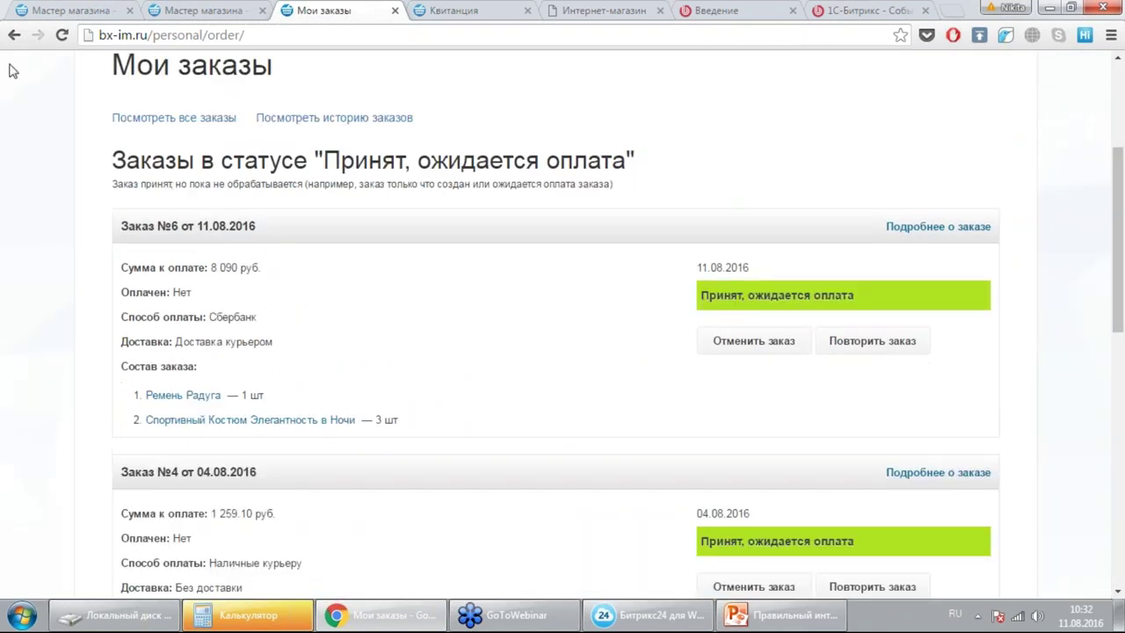
click(14, 36)
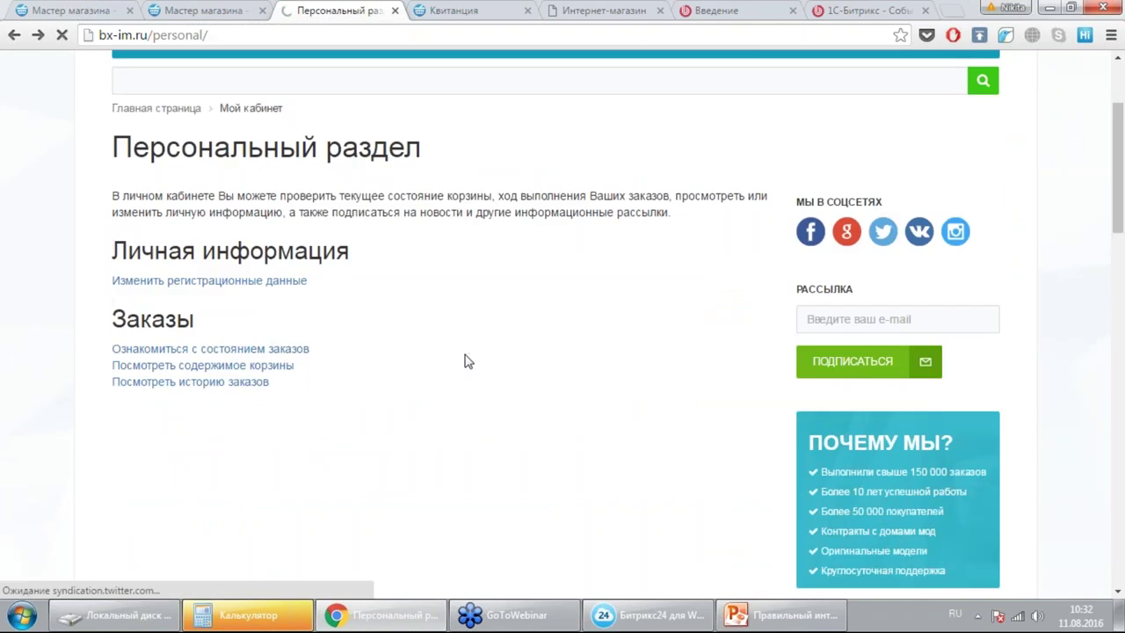
click(283, 365)
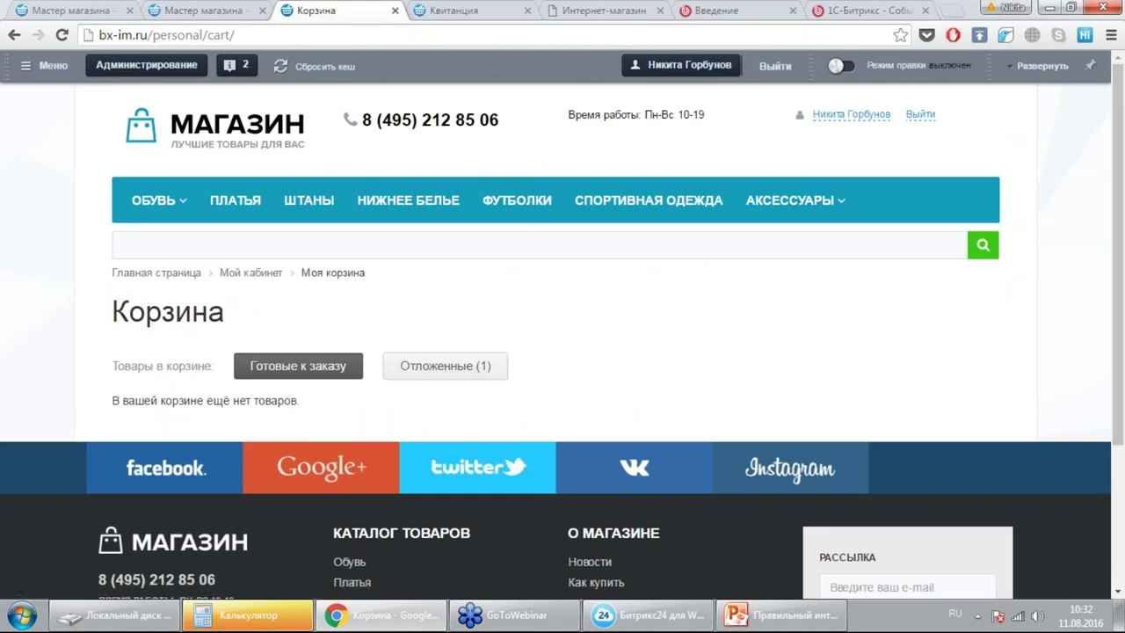
click(432, 362)
scroll(609, 349, down, 4)
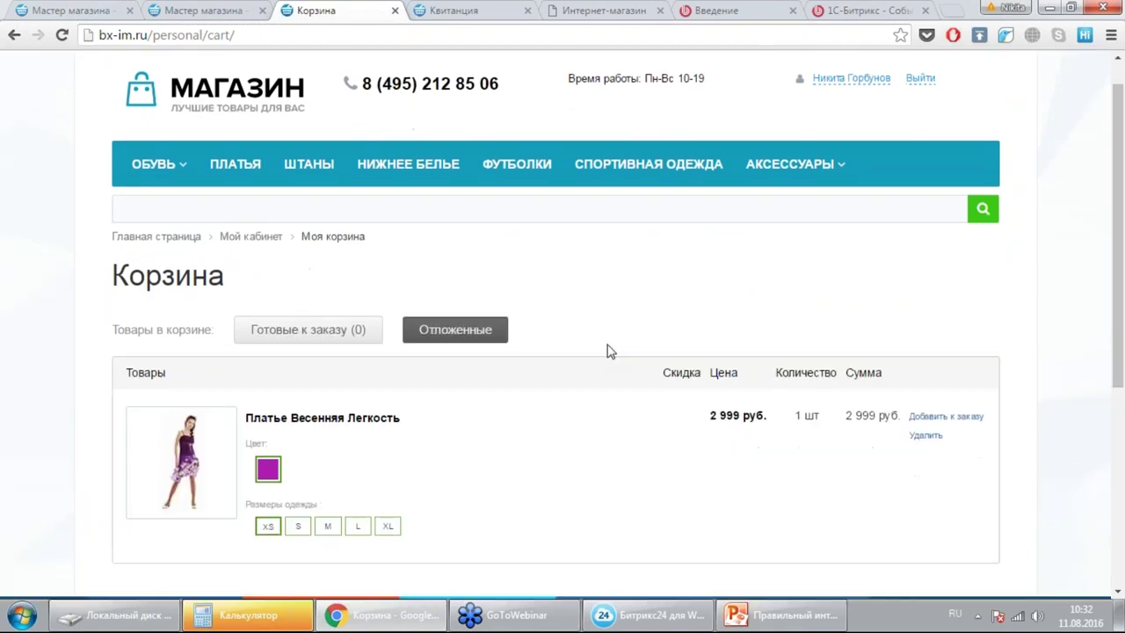
scroll(342, 257, up, 4)
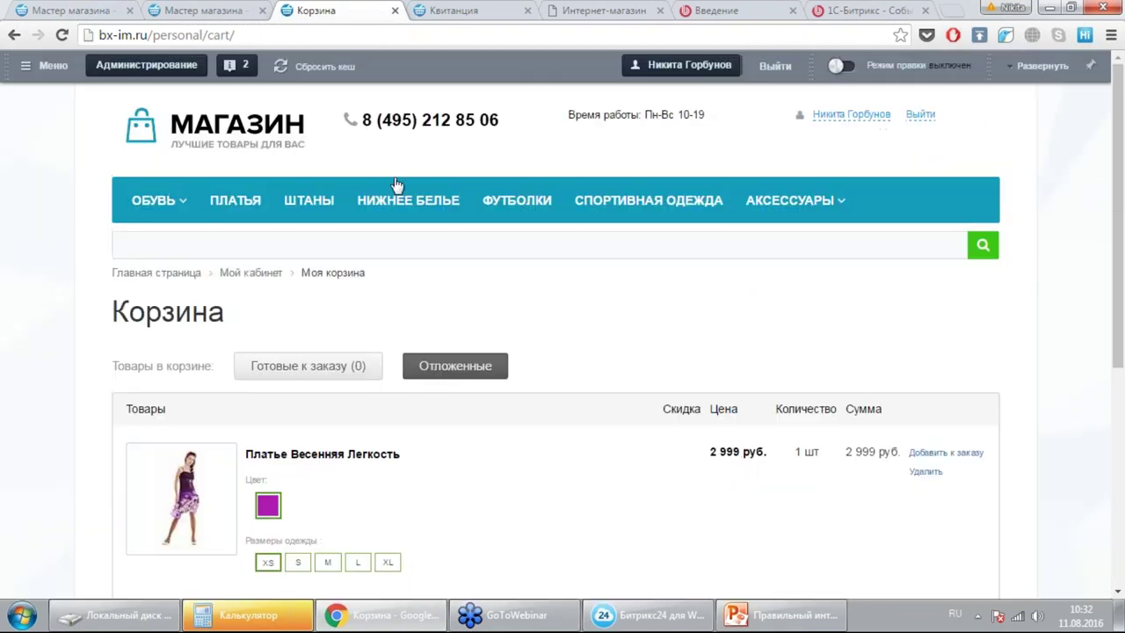
click(845, 116)
Open the customer's order history and view the details of order №6
scroll(670, 314, down, 2)
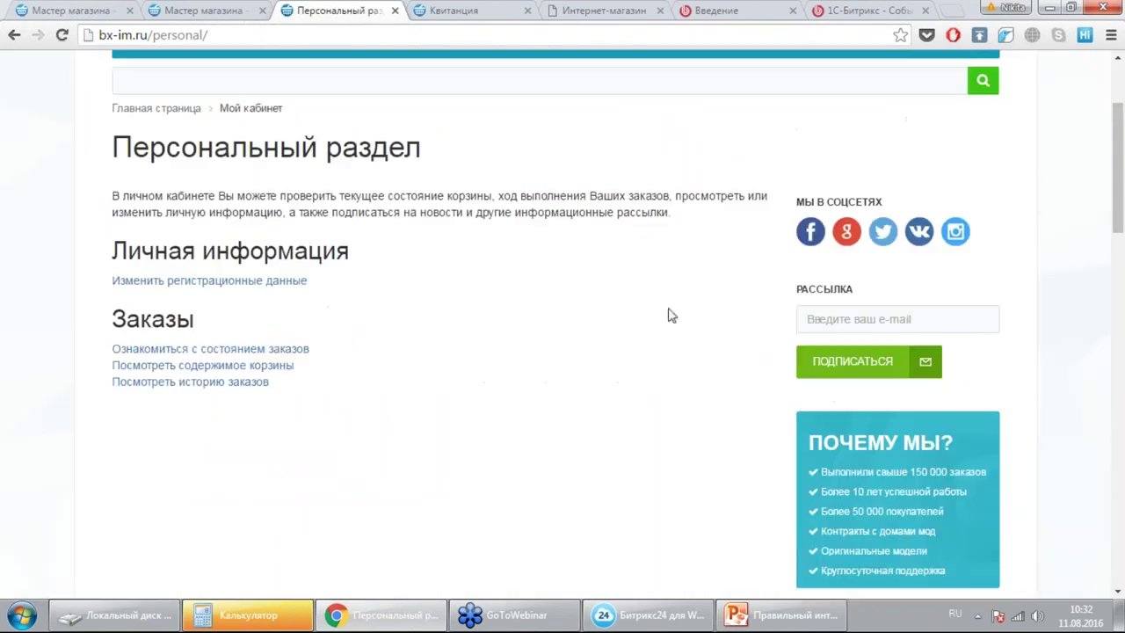
click(234, 383)
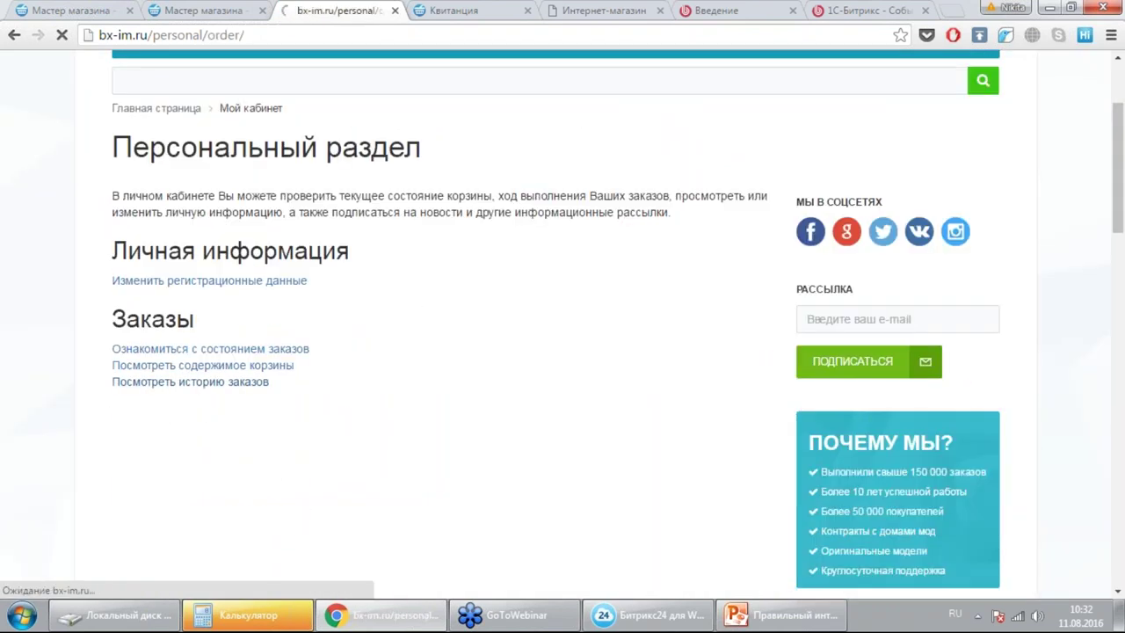
scroll(736, 293, down, 7)
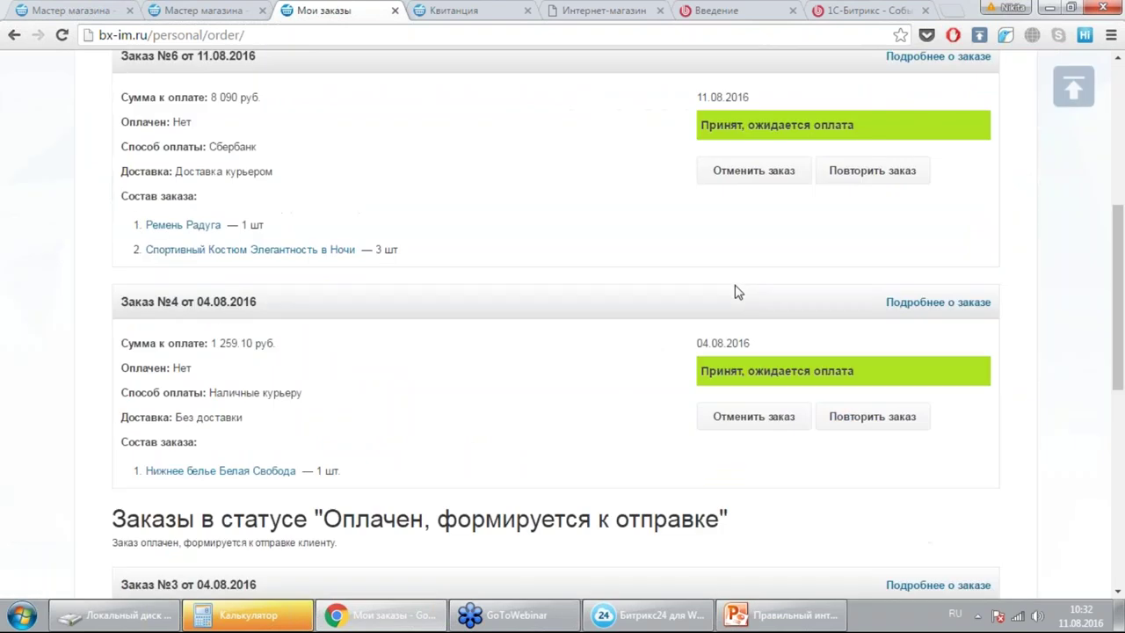
scroll(731, 290, up, 7)
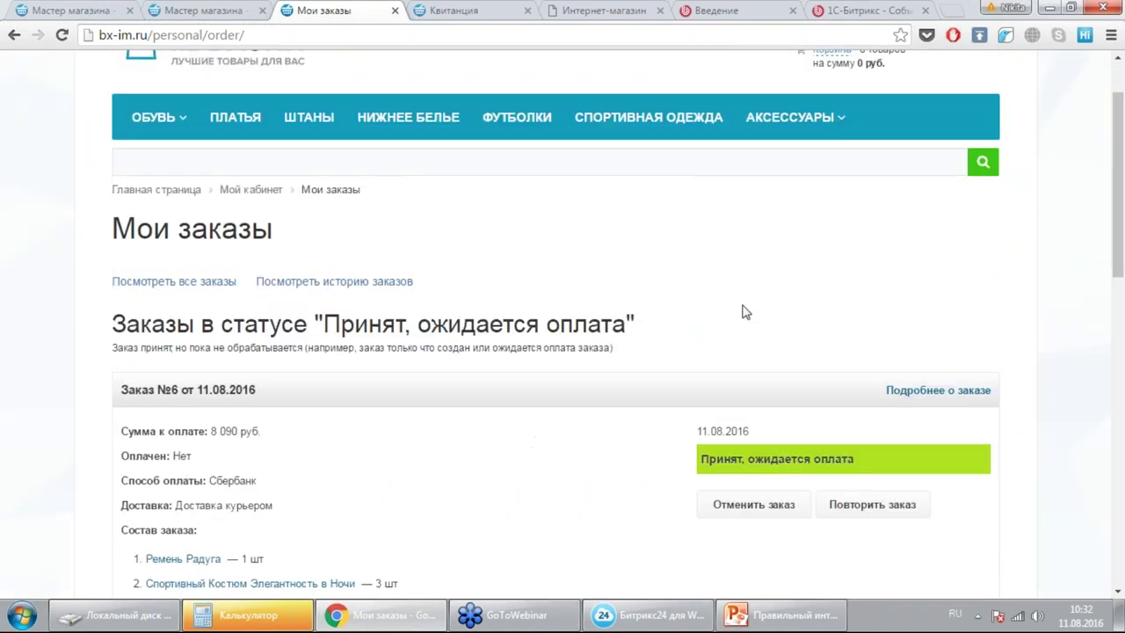
scroll(873, 379, down, 2)
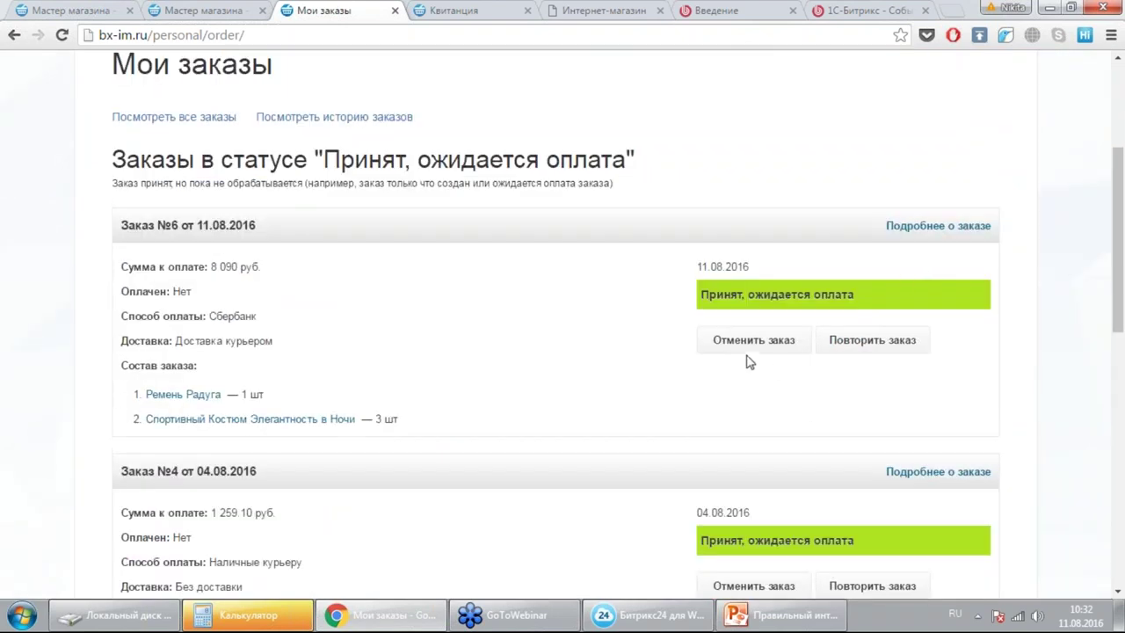
click(937, 229)
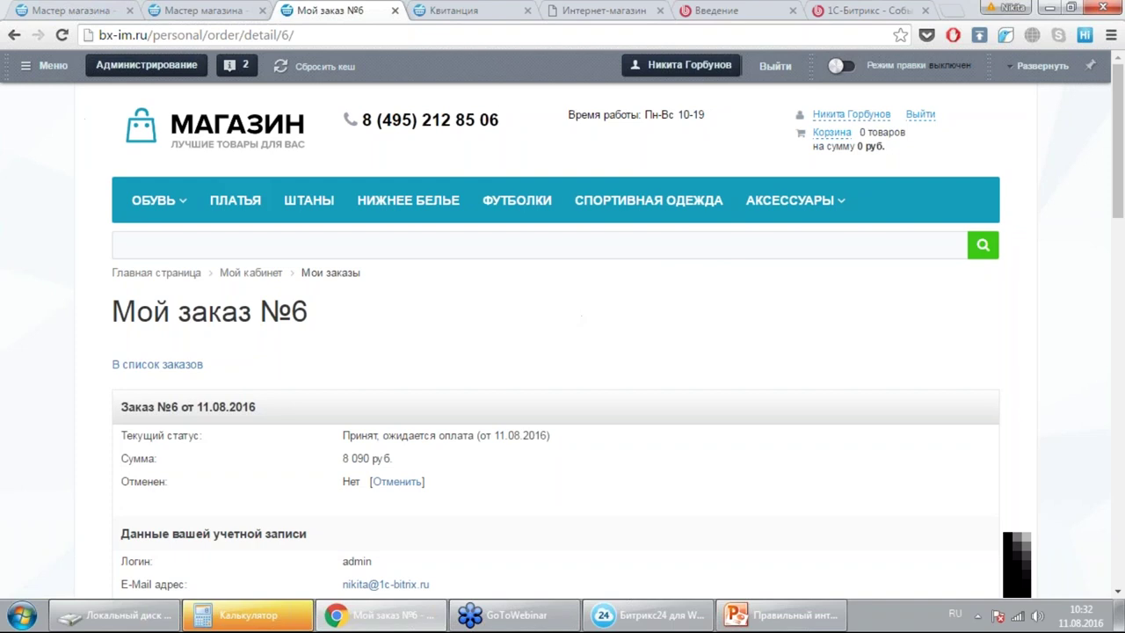
Go to the store home page via the МАГАЗИН logo and expand the full admin panel
click(211, 133)
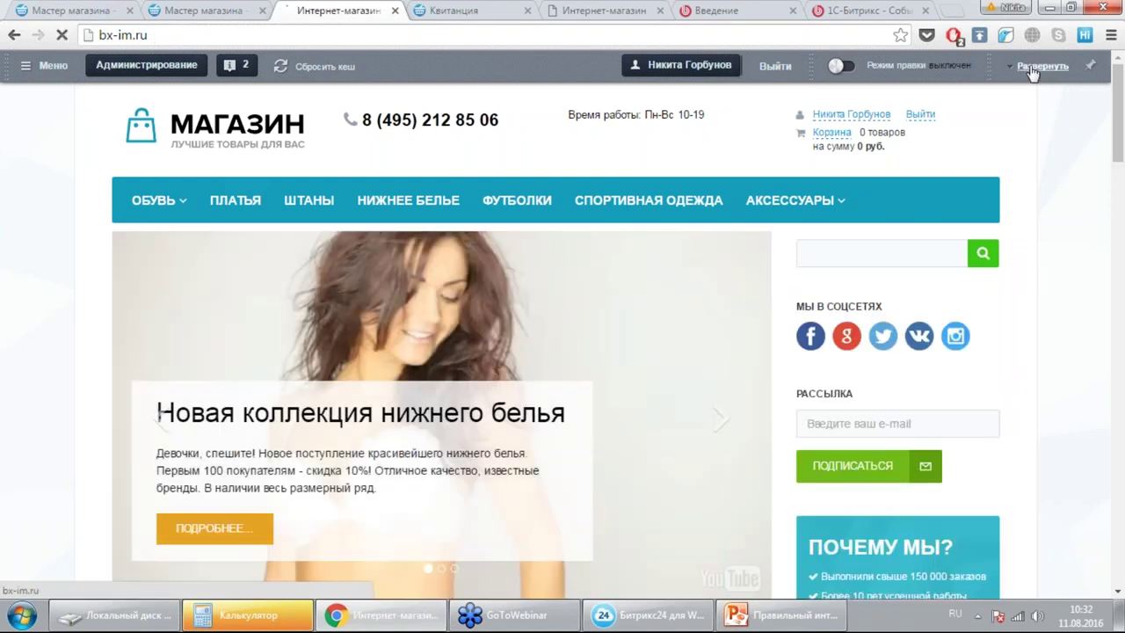
click(1031, 66)
scroll(1070, 297, down, 5)
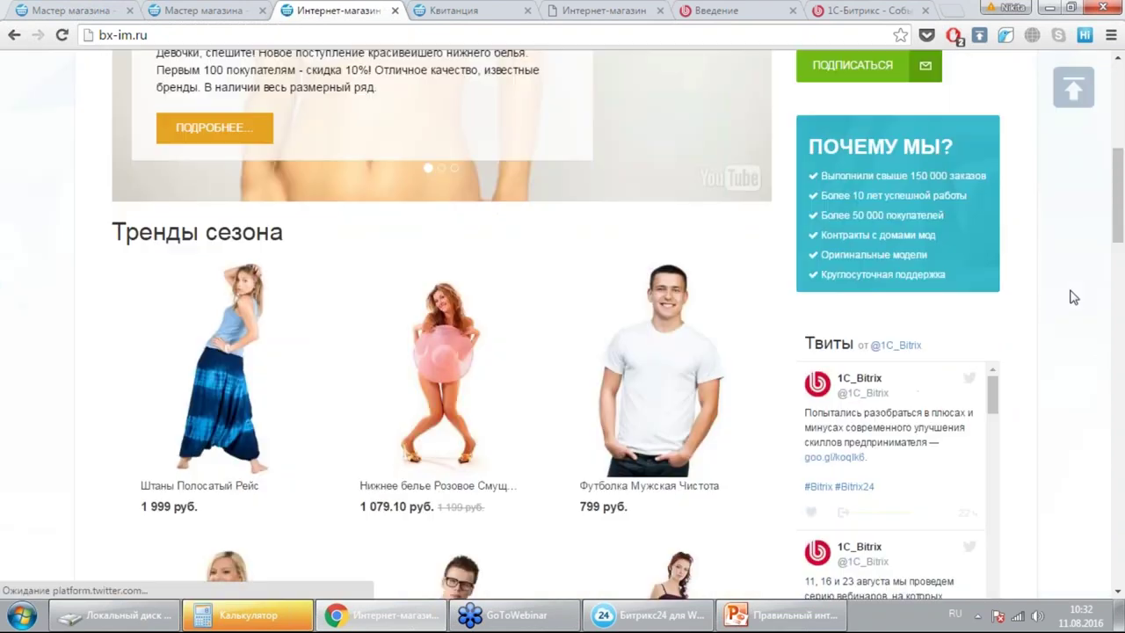
scroll(439, 369, up, 5)
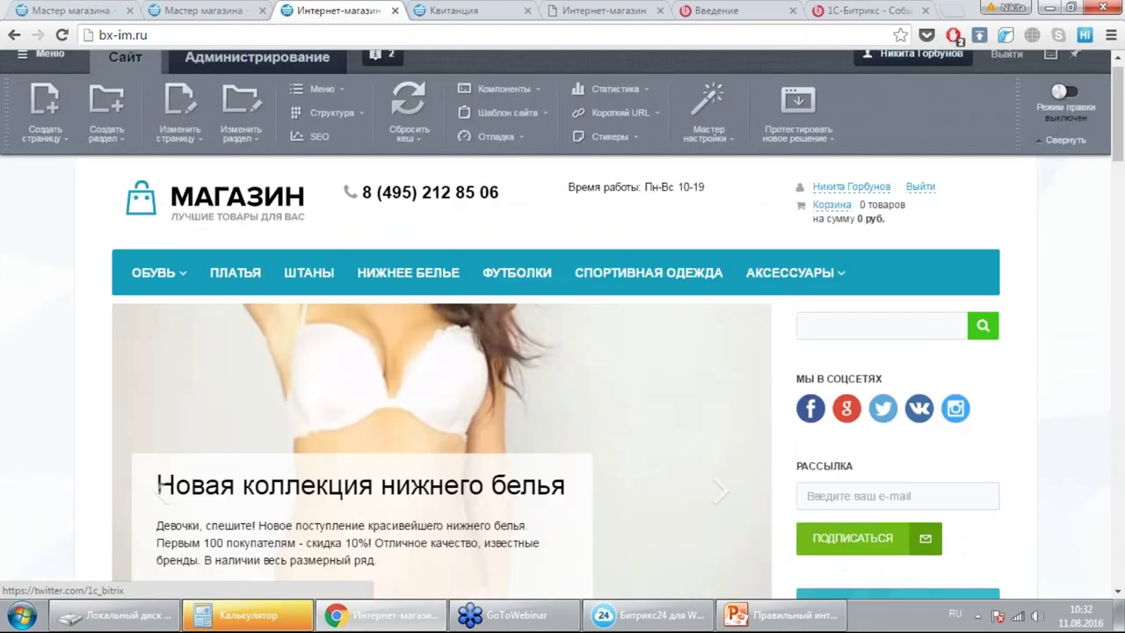
scroll(439, 369, up, 1)
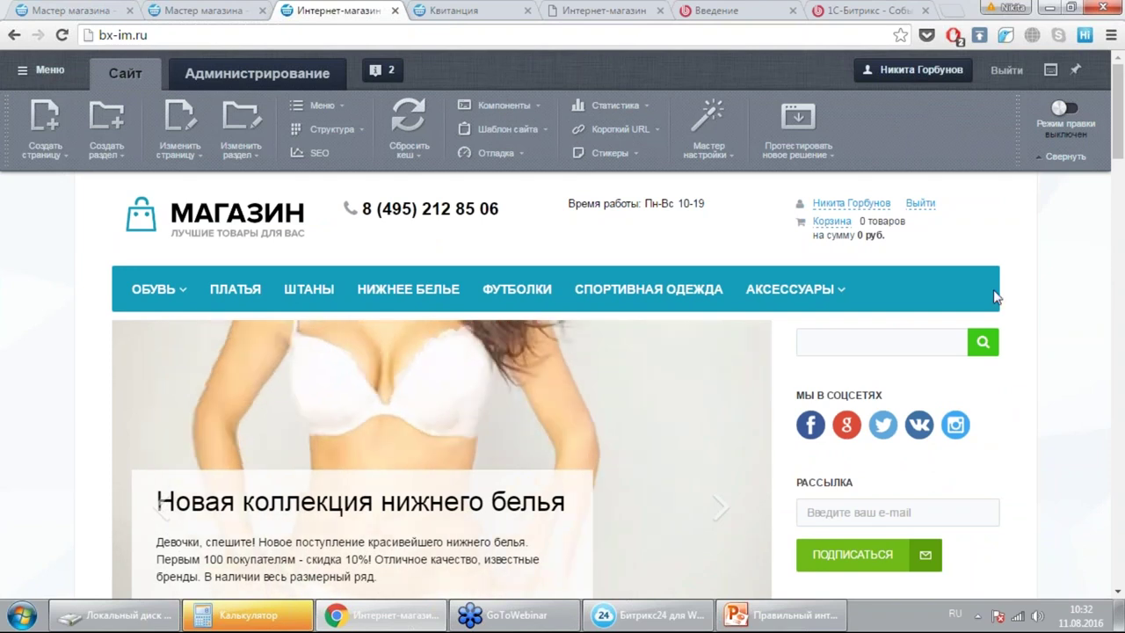
Turn on Режим правки, open the header phone area for editing, and check the installation tab
click(1061, 111)
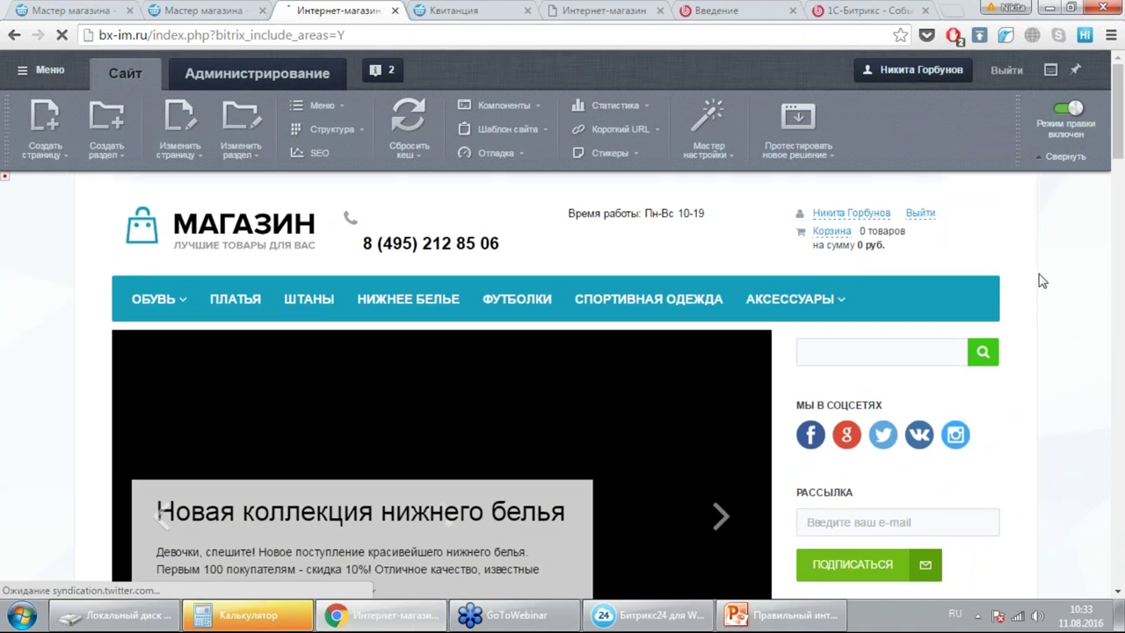
scroll(1043, 277, down, 1)
scroll(1043, 278, down, 1)
scroll(1044, 278, up, 3)
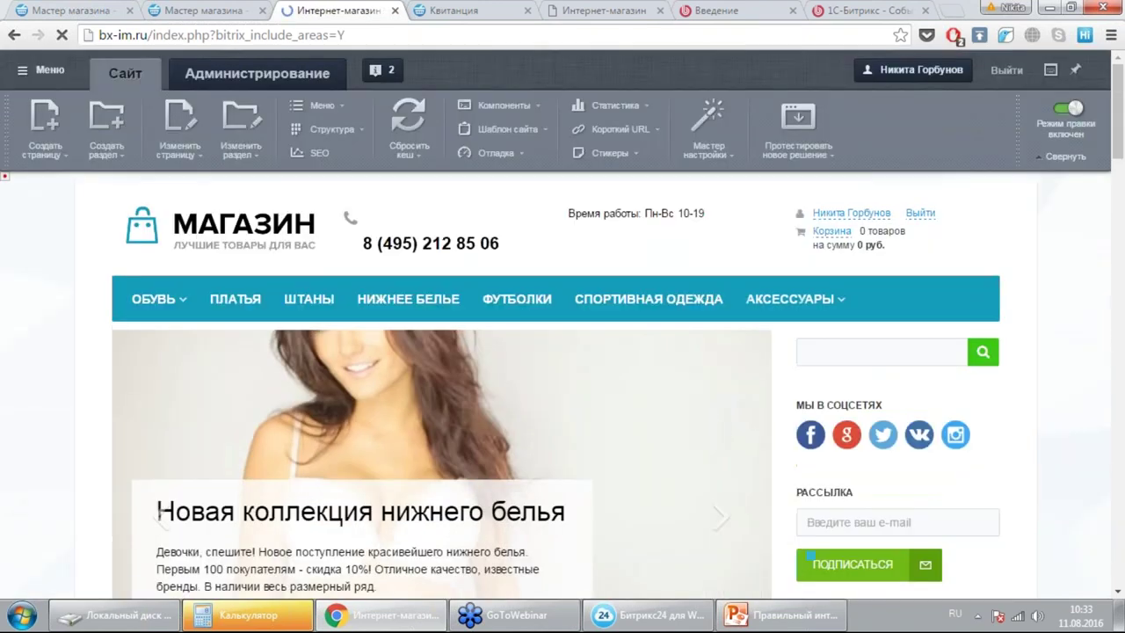
mouse_move(413, 239)
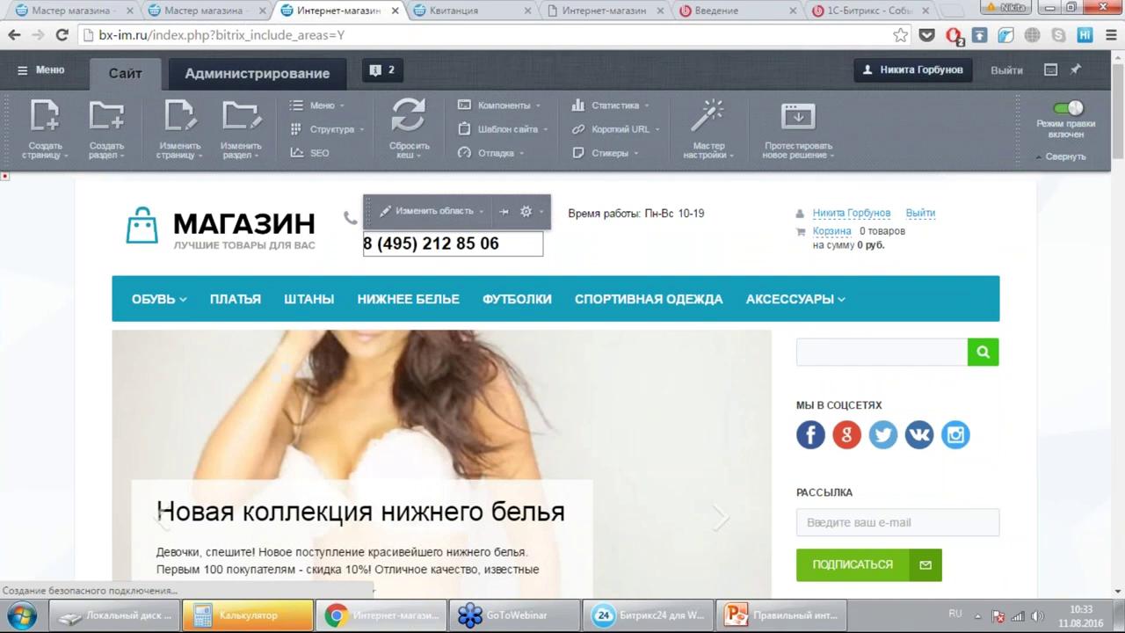
click(434, 213)
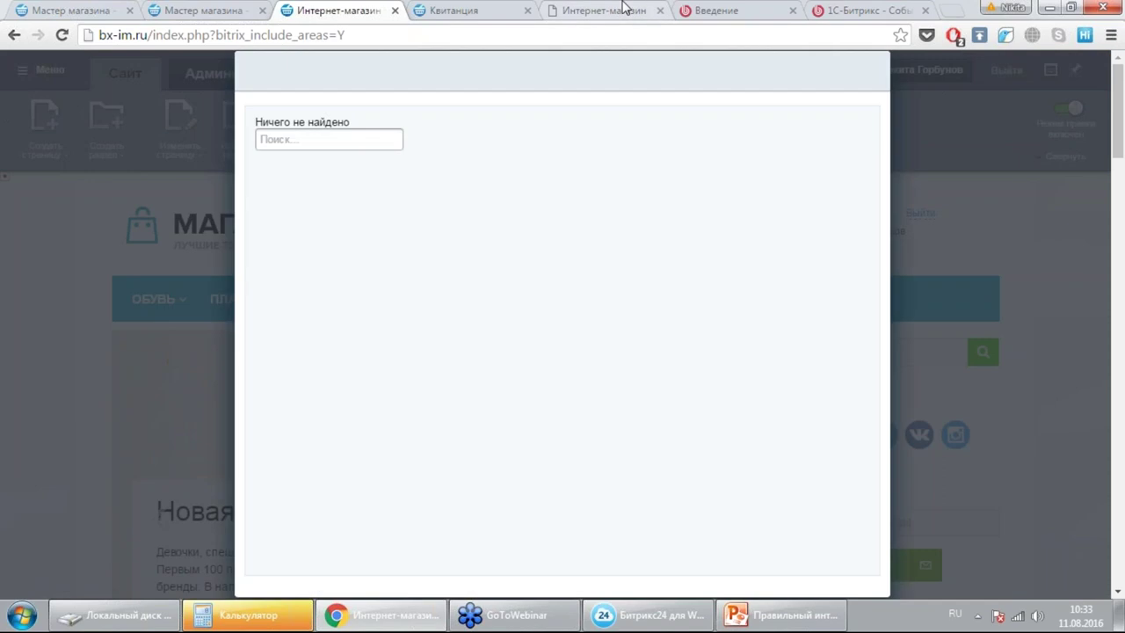
click(615, 10)
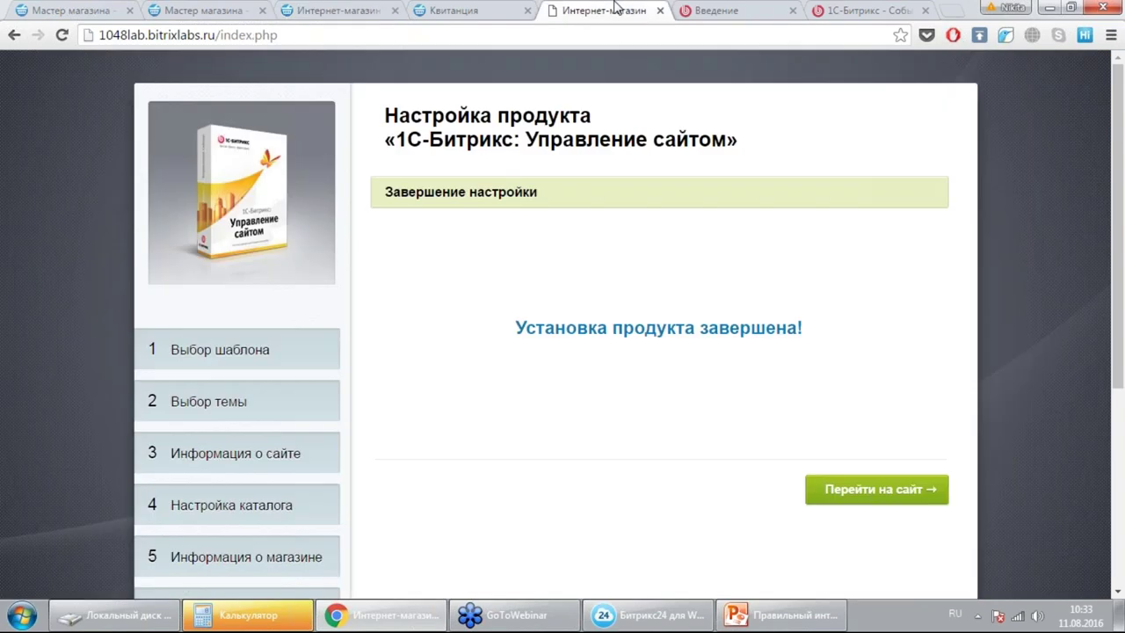
Replace the trailing 06 of the header phone with 07 and save the include area
click(333, 10)
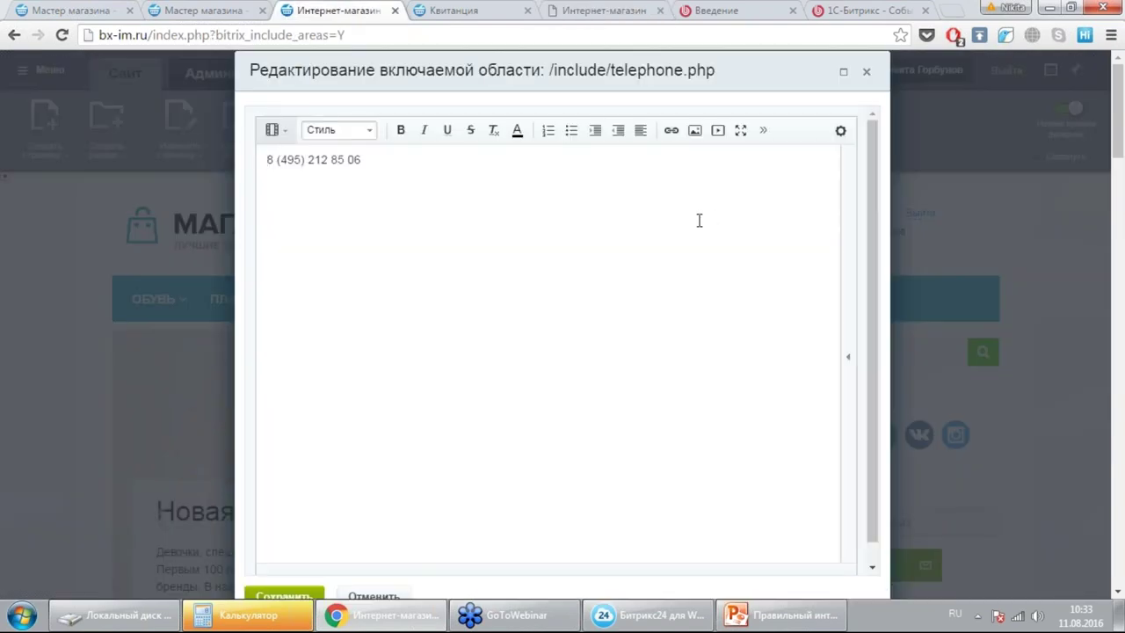
click(425, 165)
key(BackSpace)
key(BackSpace)
scroll(329, 465, down, 1)
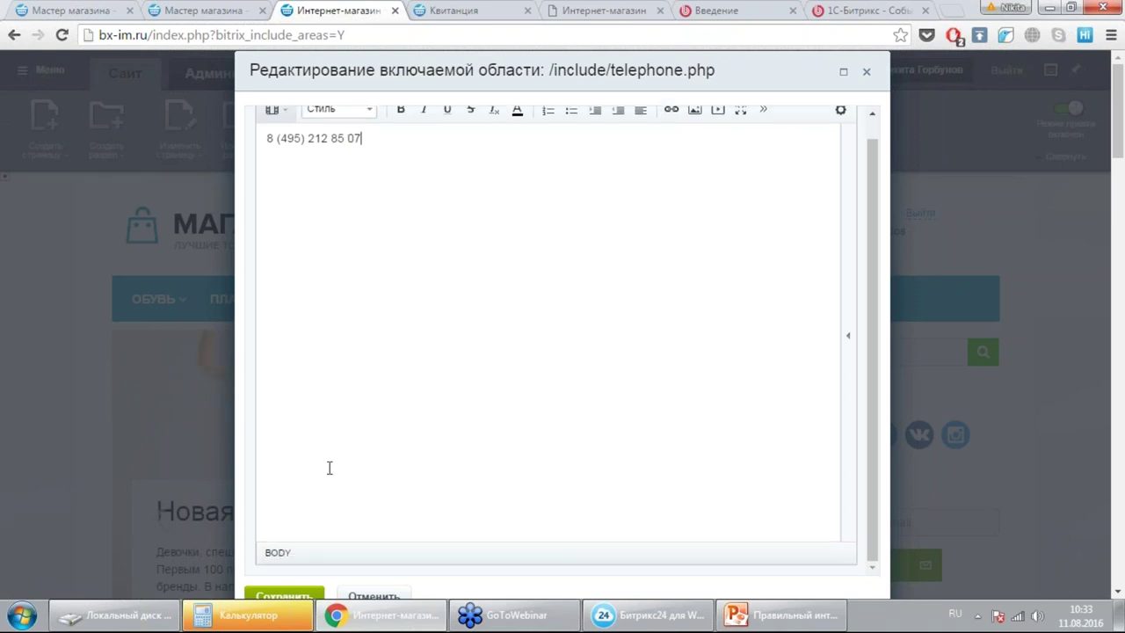
click(284, 596)
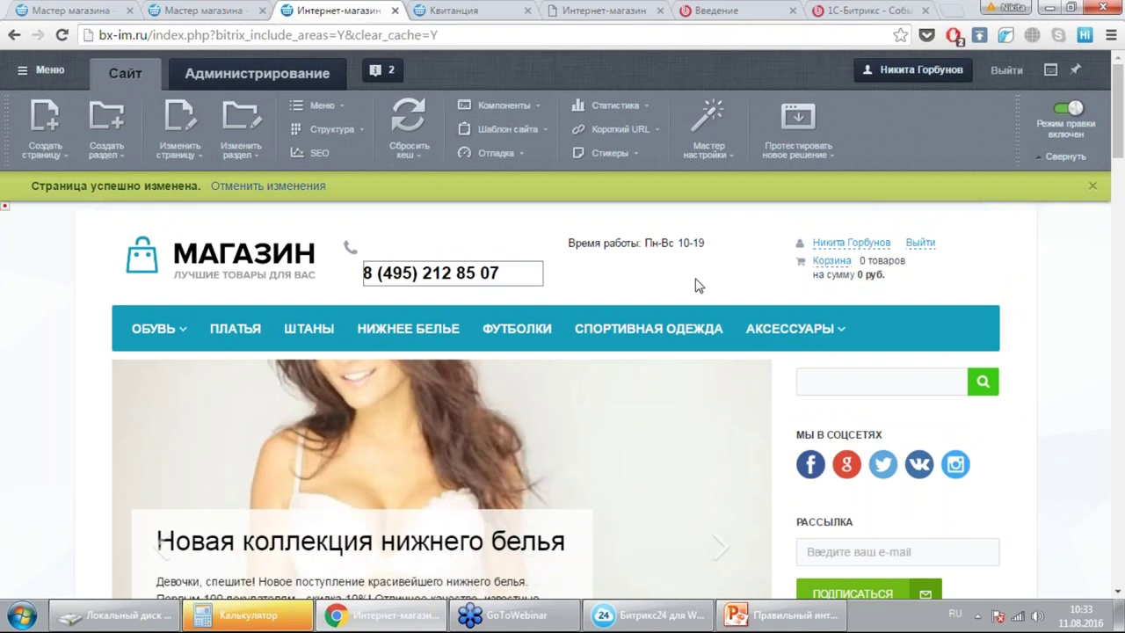
Open the Нижнее белье Розовое Смущенье edit form and scroll through its main fields
scroll(502, 235, down, 7)
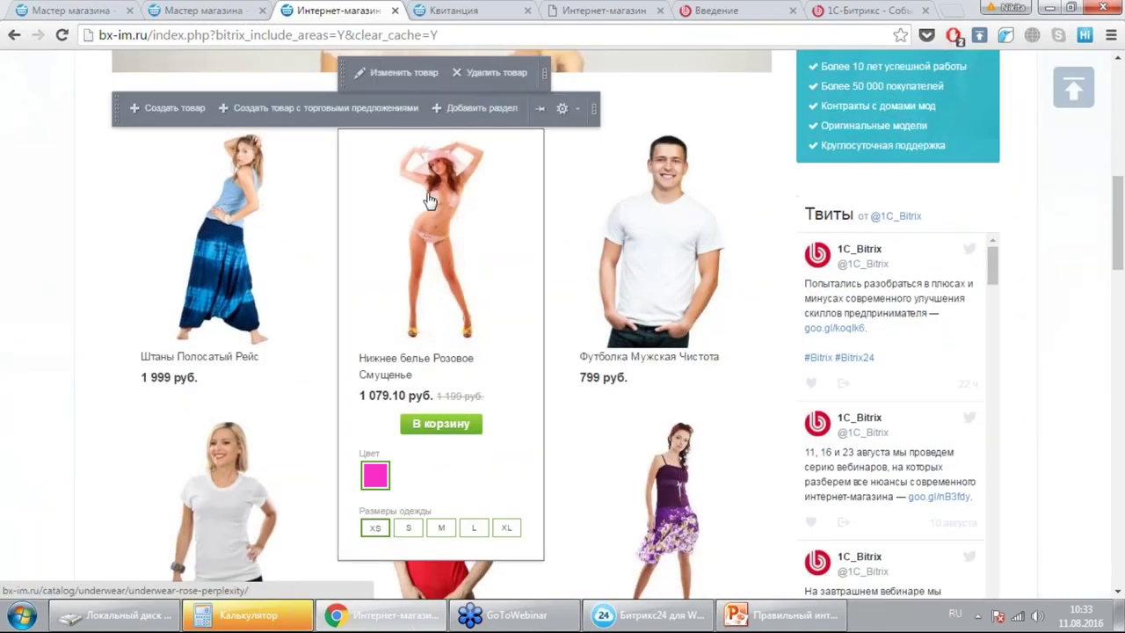
click(441, 107)
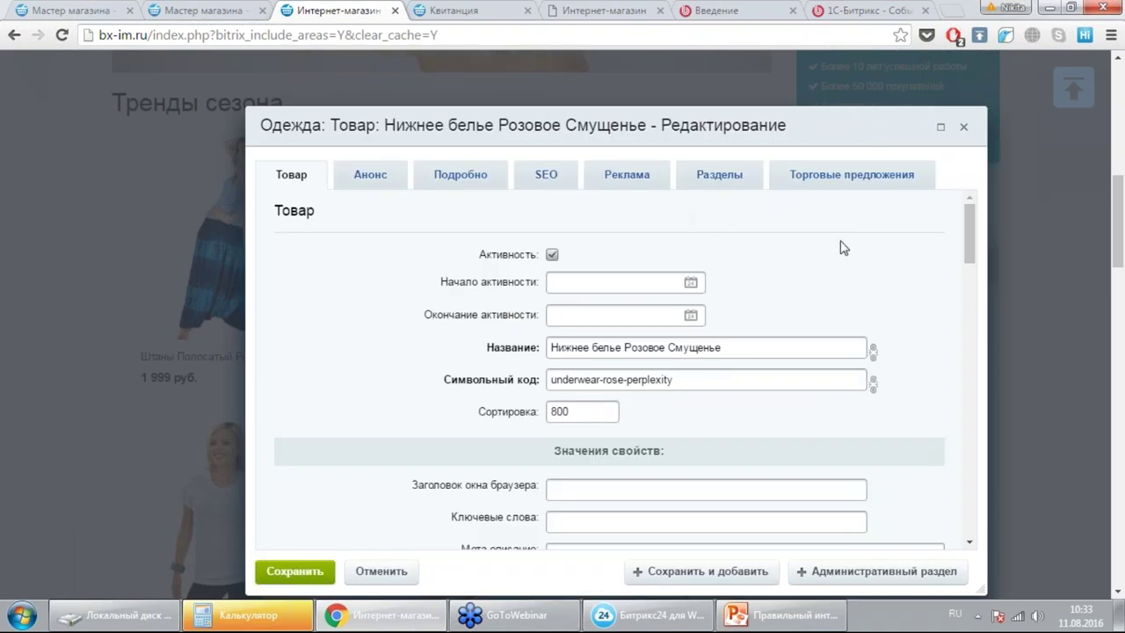
scroll(840, 248, down, 1)
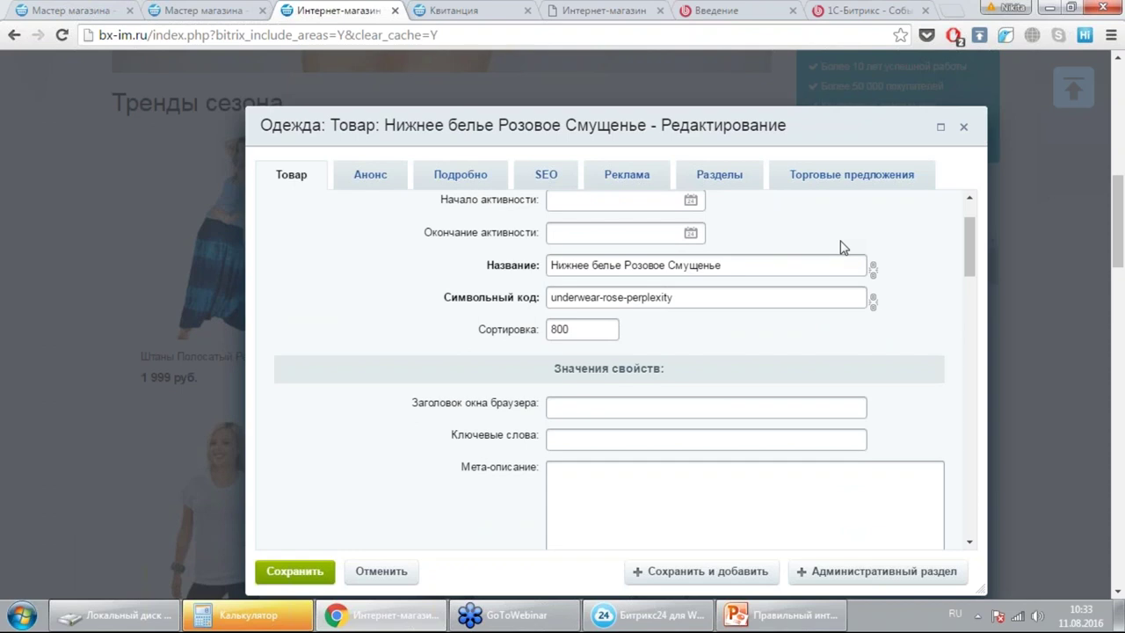
click(665, 266)
scroll(708, 272, down, 4)
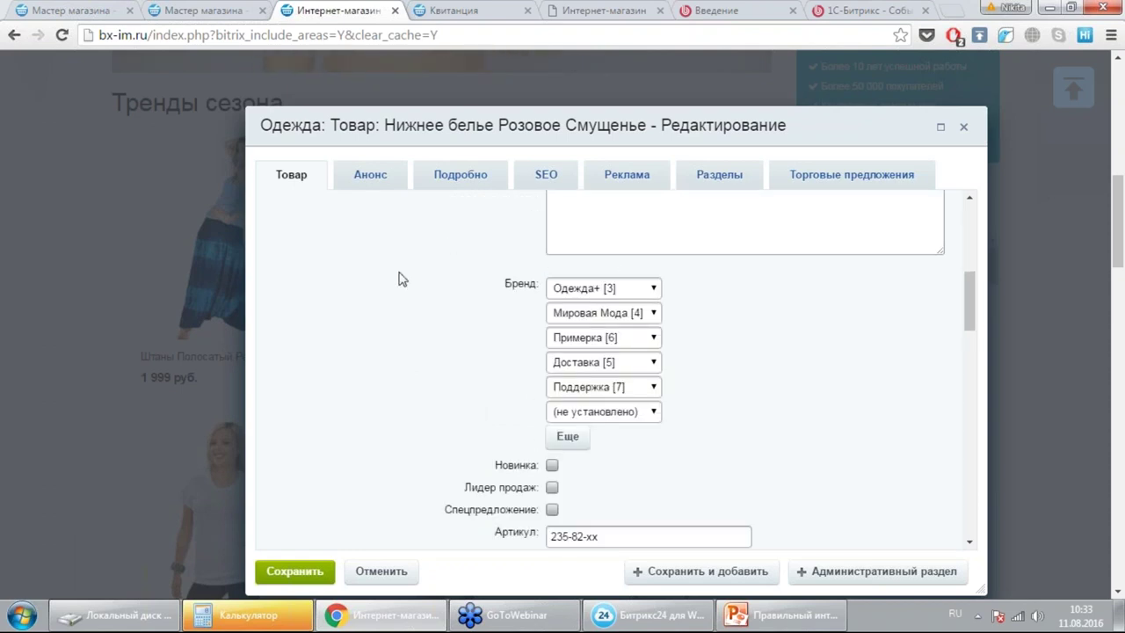
scroll(406, 276, down, 3)
scroll(427, 293, down, 4)
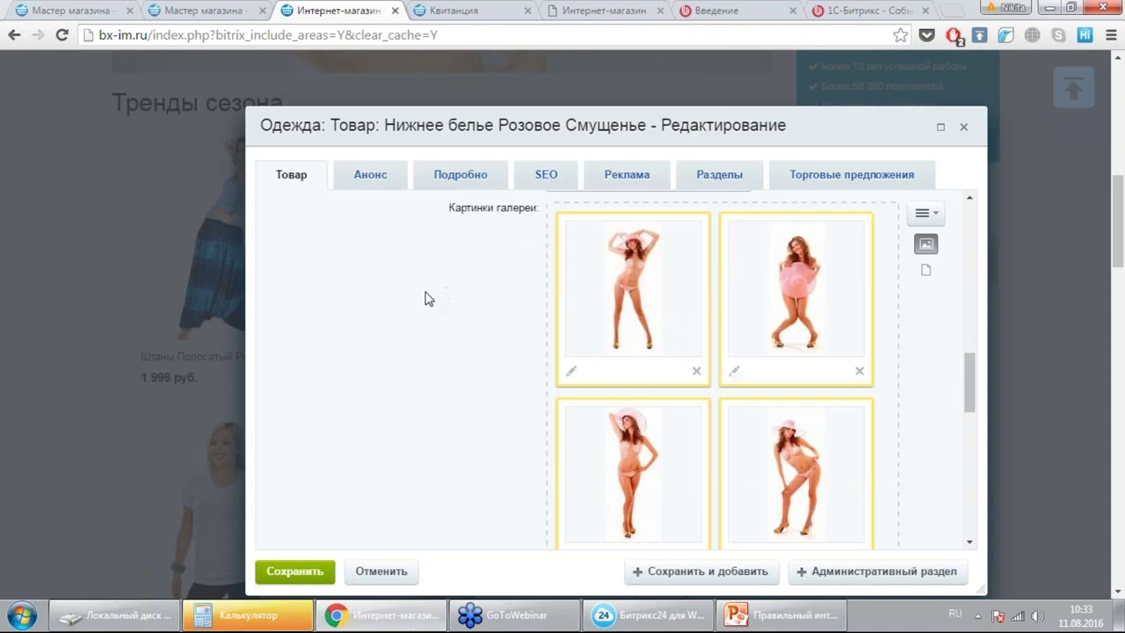
scroll(803, 387, down, 3)
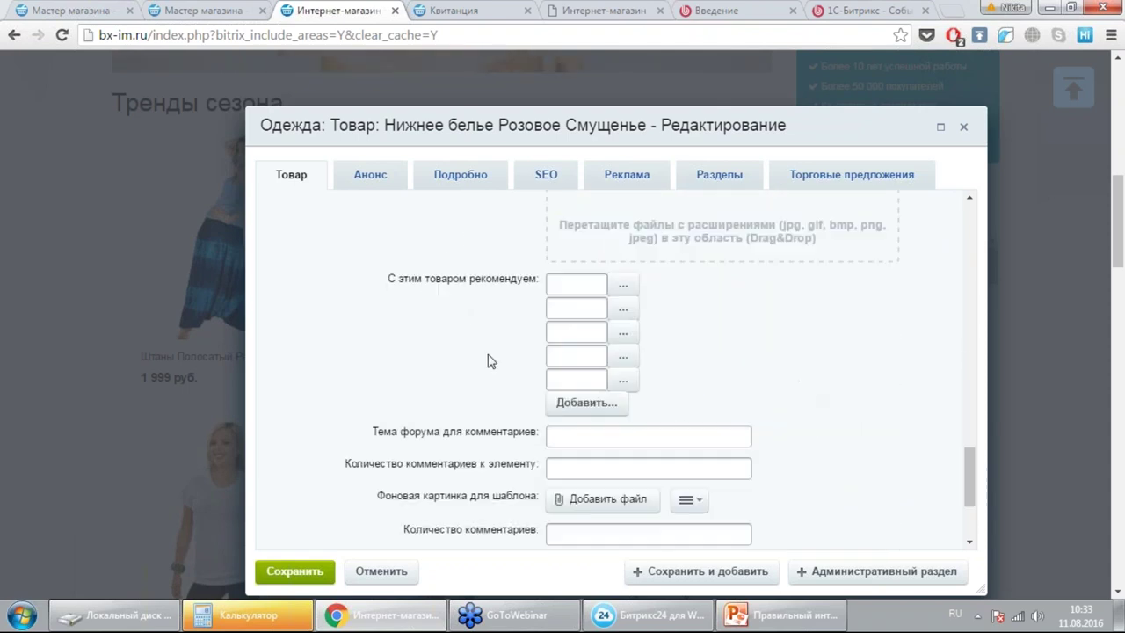
Browse the SEO, Разделы and Торговые предложения tabs, ending on trade offers 142–146
click(539, 179)
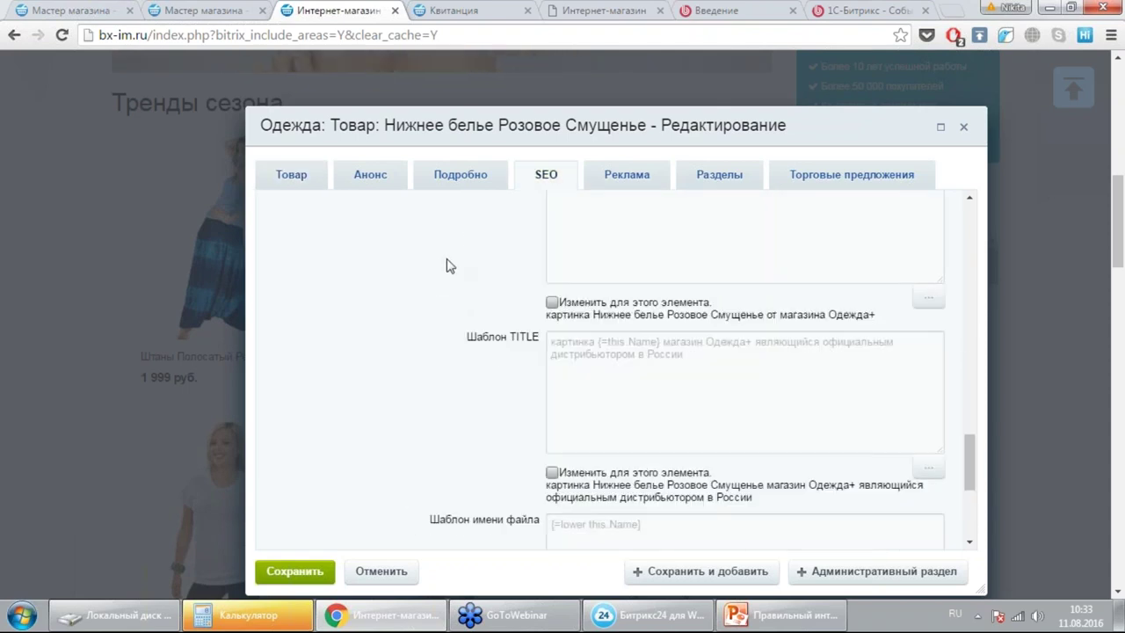
scroll(393, 345, down, 2)
scroll(393, 345, up, 10)
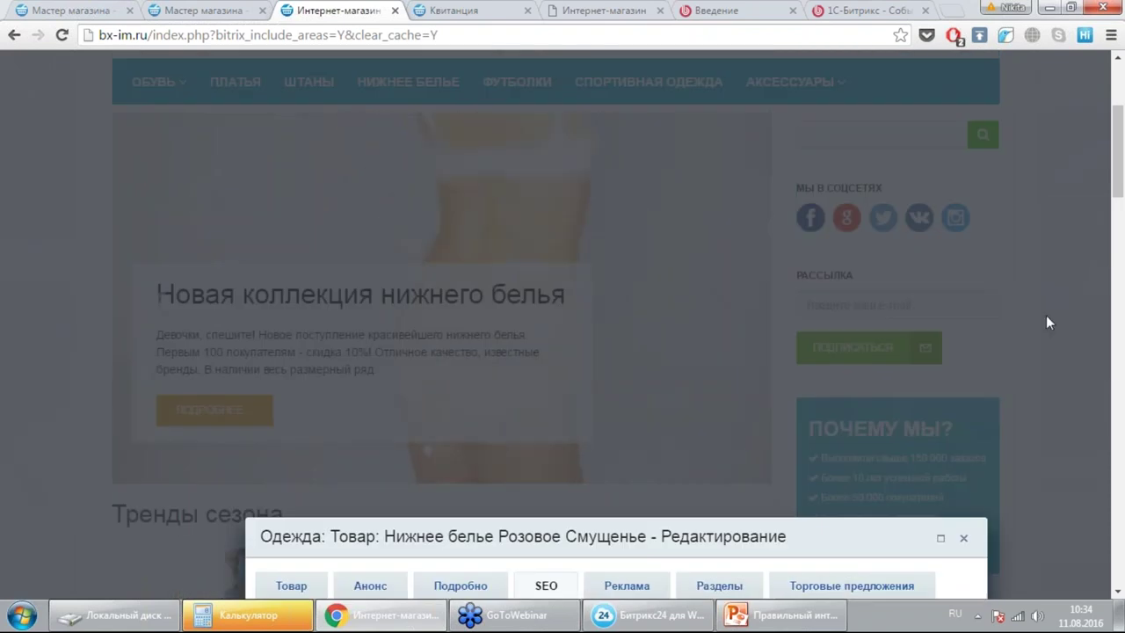
scroll(844, 304, down, 4)
click(735, 260)
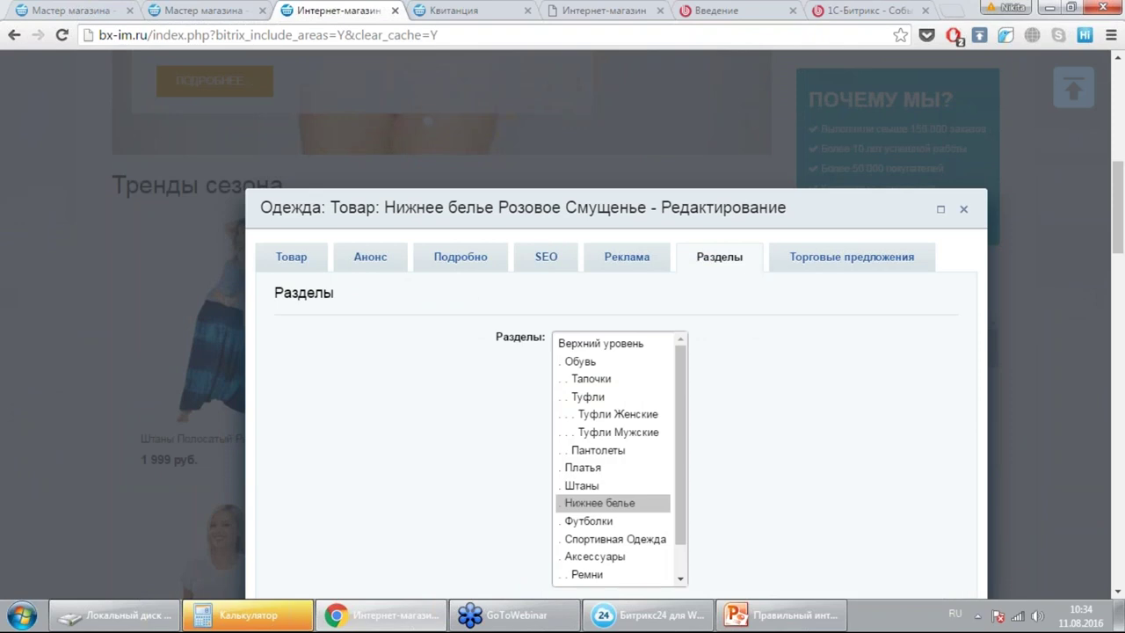
click(841, 264)
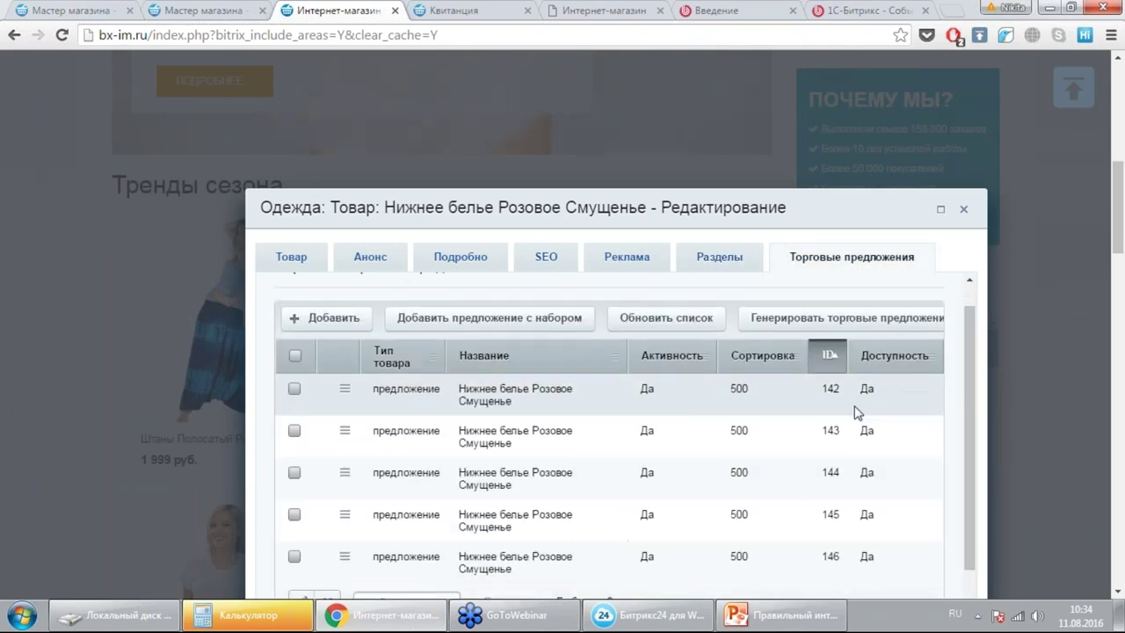
scroll(738, 392, down, 3)
scroll(738, 393, up, 1)
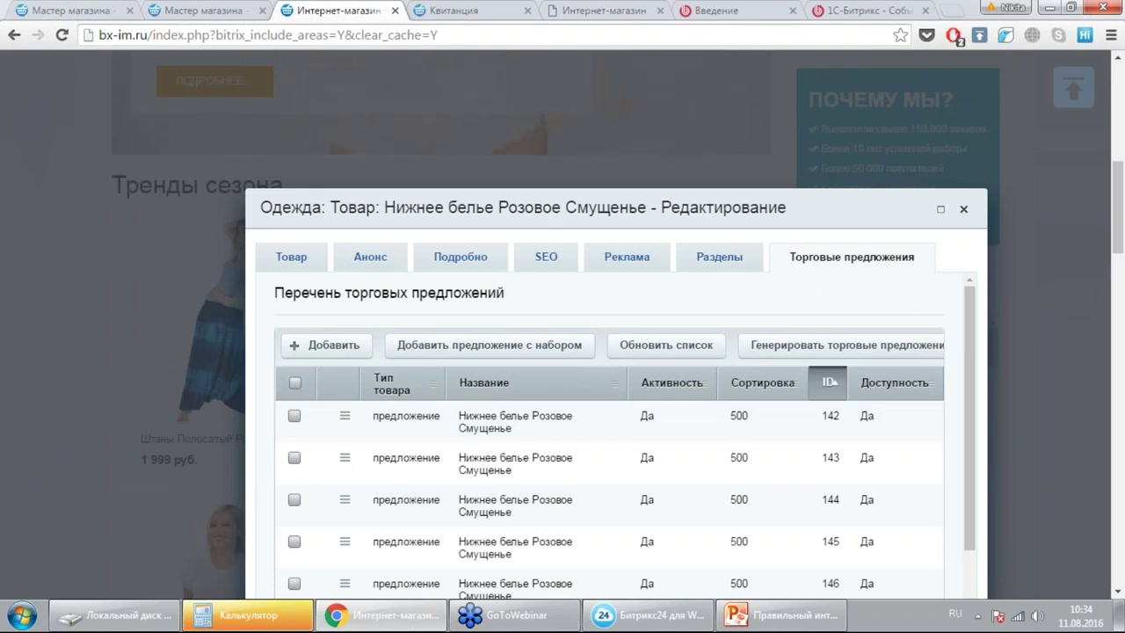
Close the product edit dialog
click(963, 208)
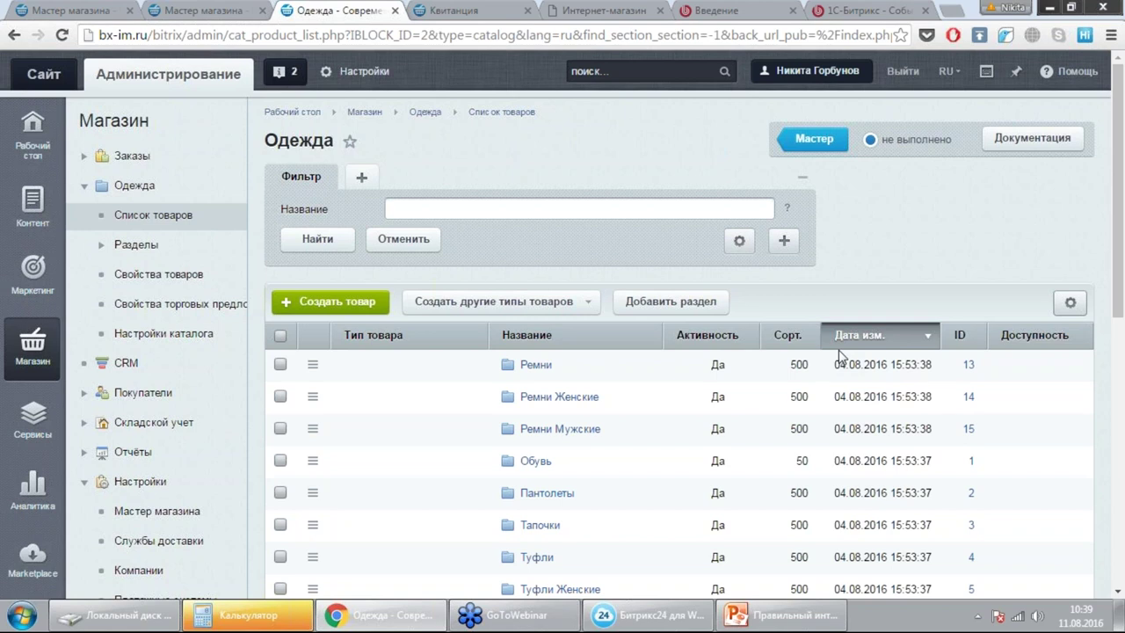
click(224, 8)
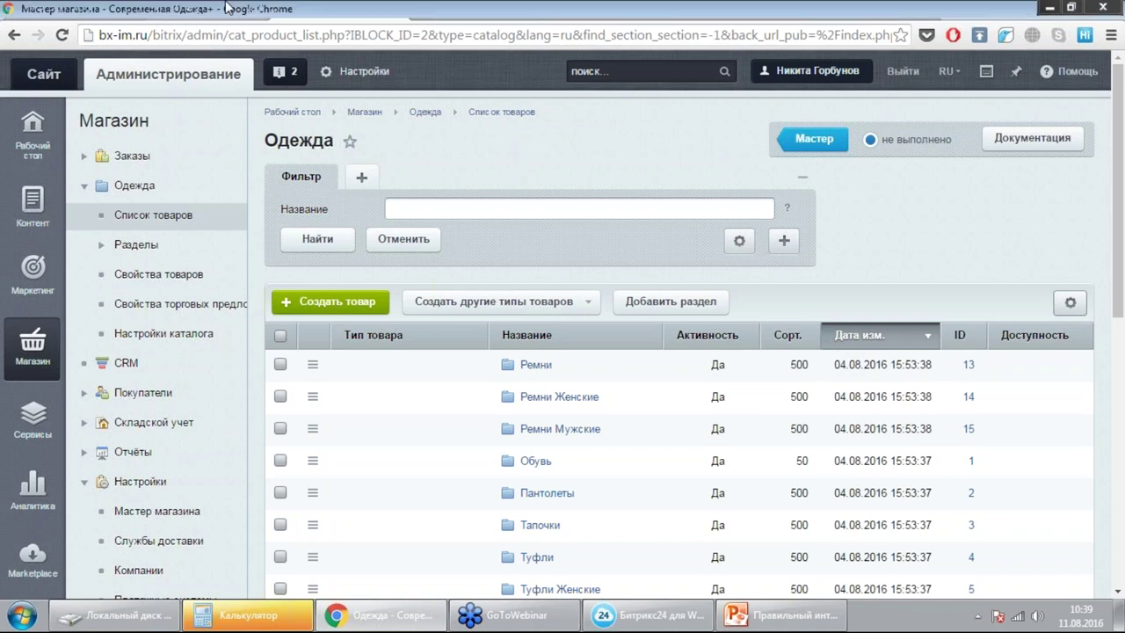
drag(224, 9, 230, 7)
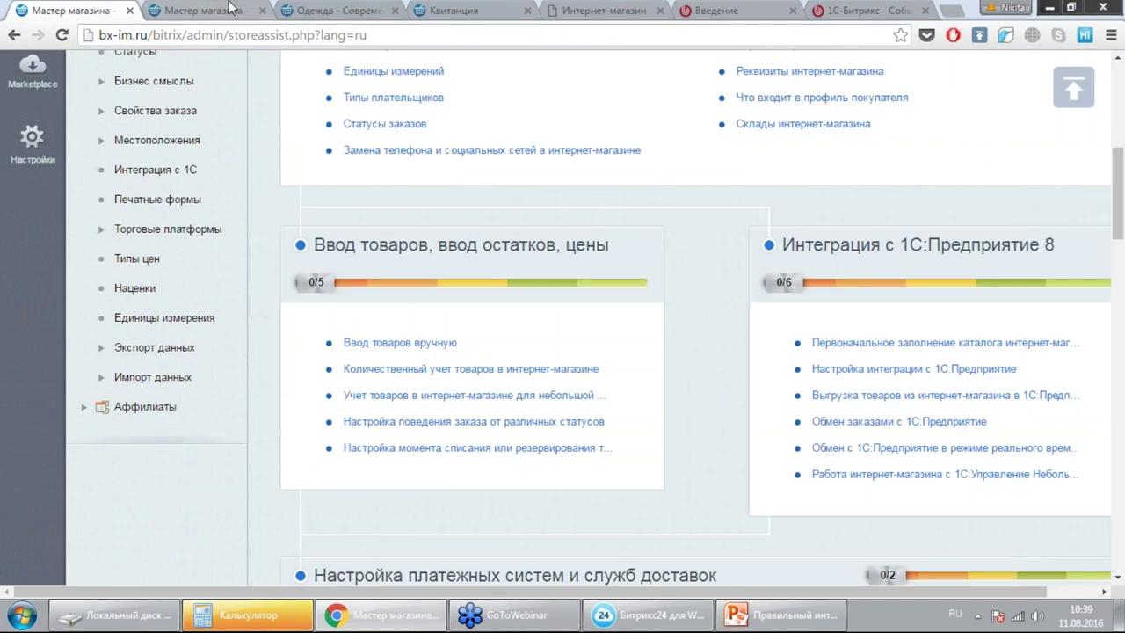
click(330, 10)
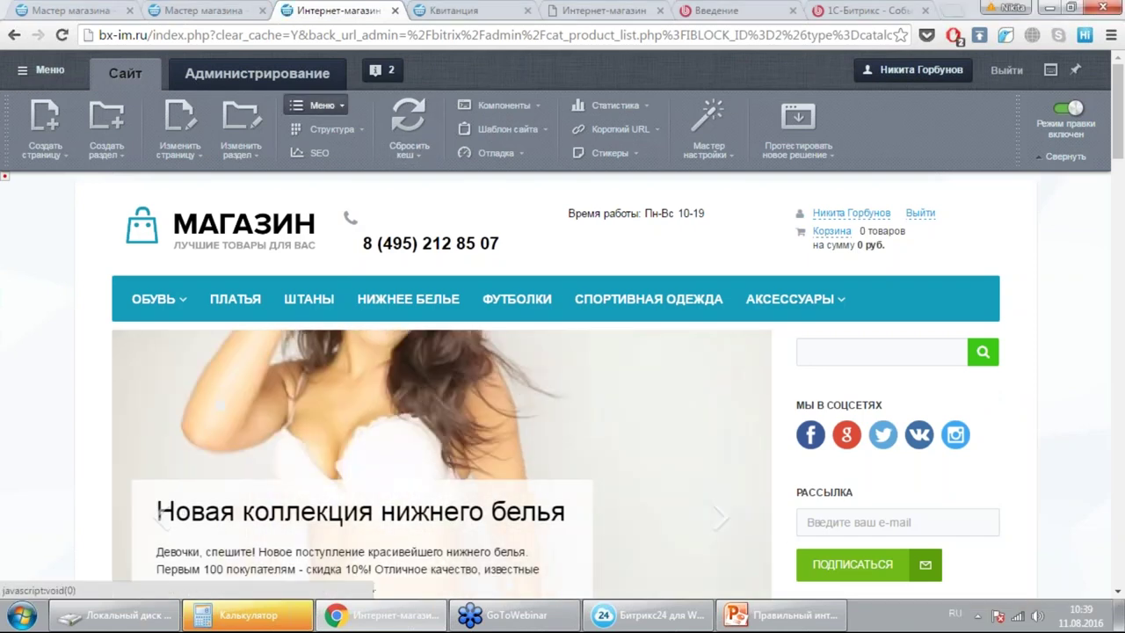
click(337, 106)
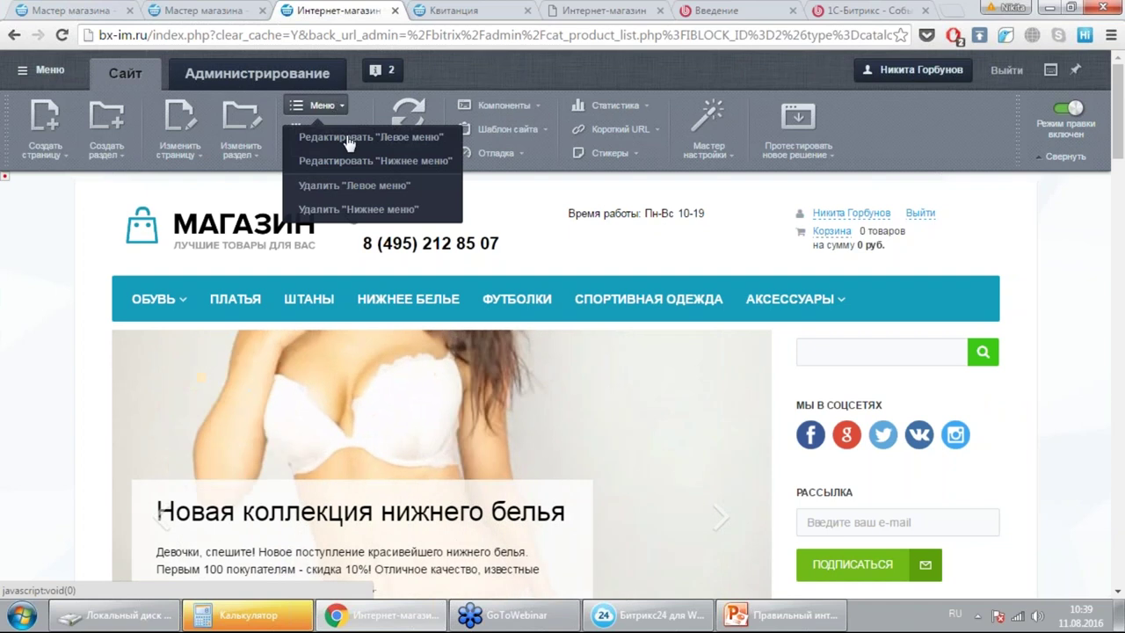
click(350, 141)
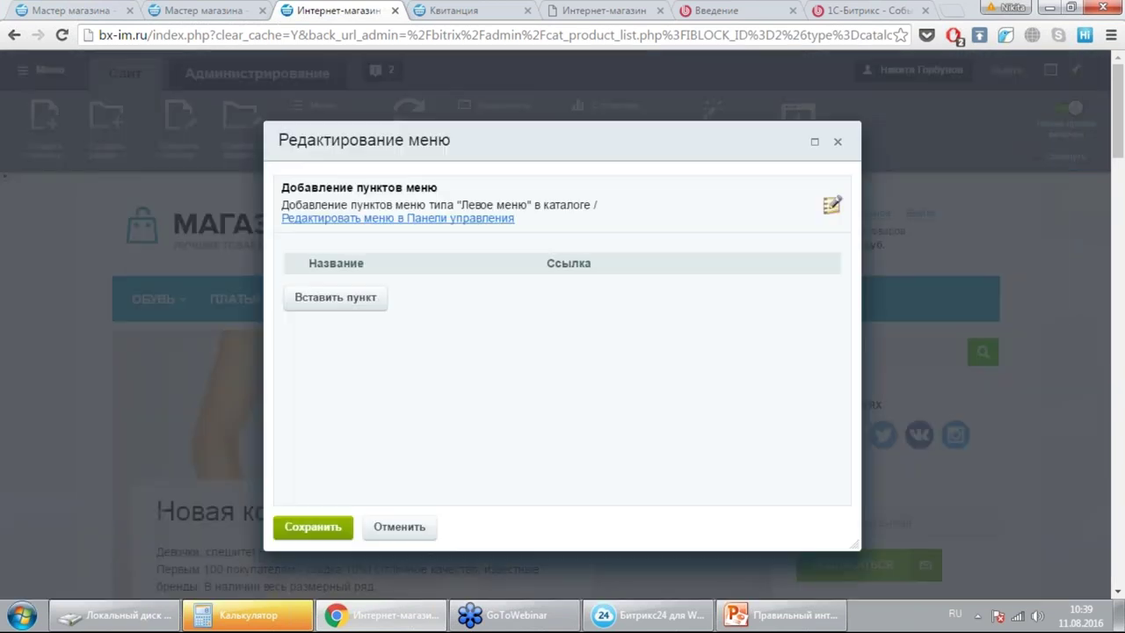
click(399, 526)
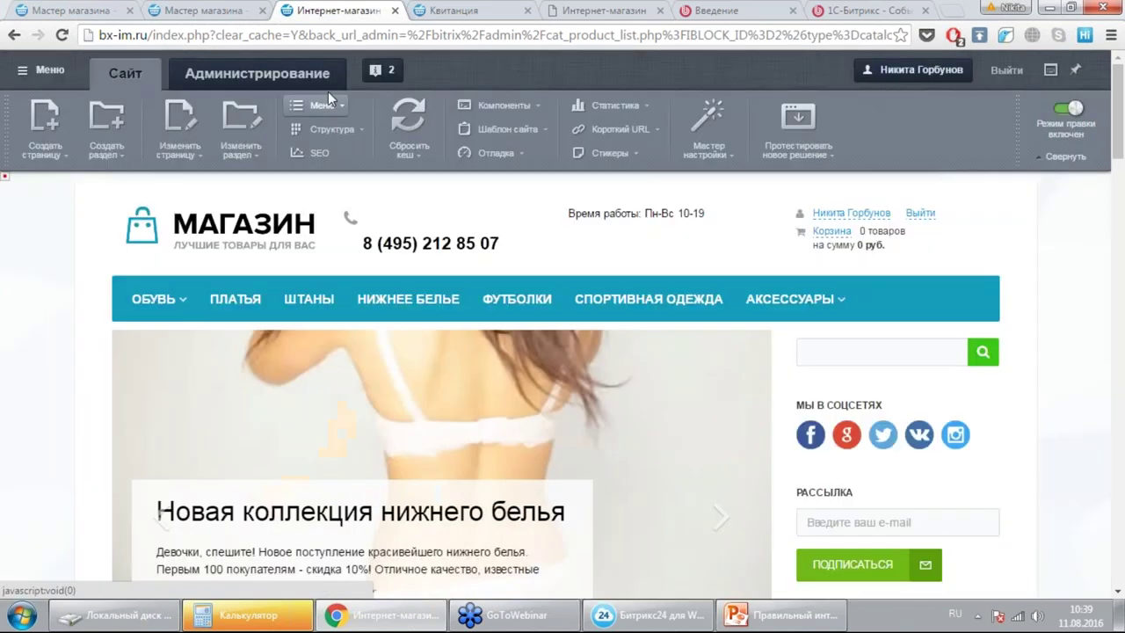
click(325, 105)
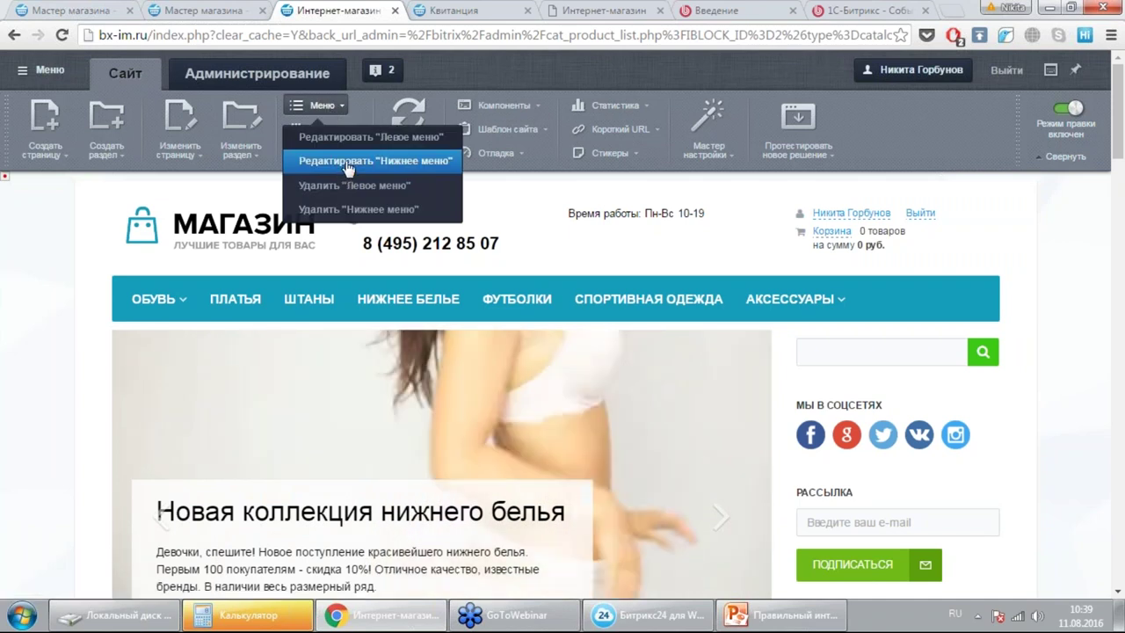
click(382, 158)
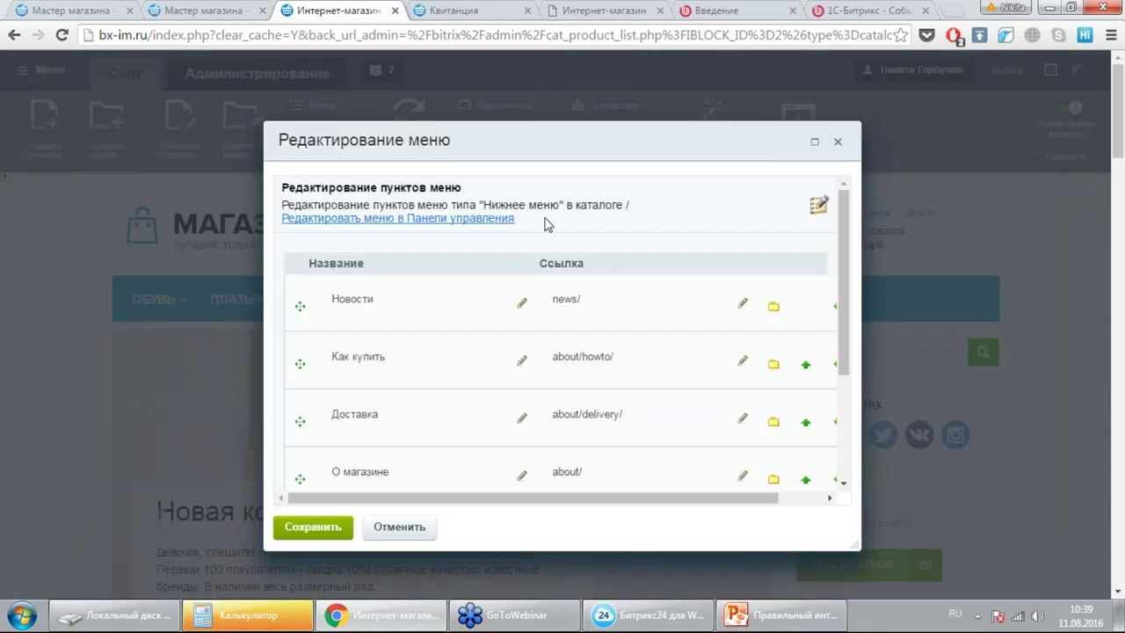
scroll(549, 225, down, 3)
click(403, 526)
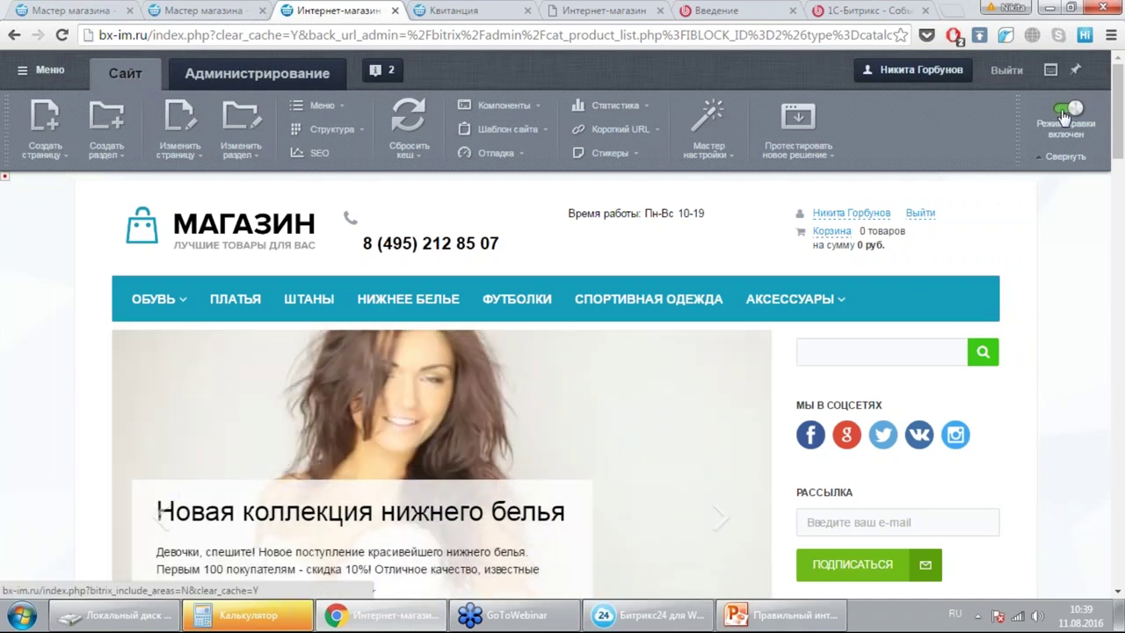
mouse_move(953, 298)
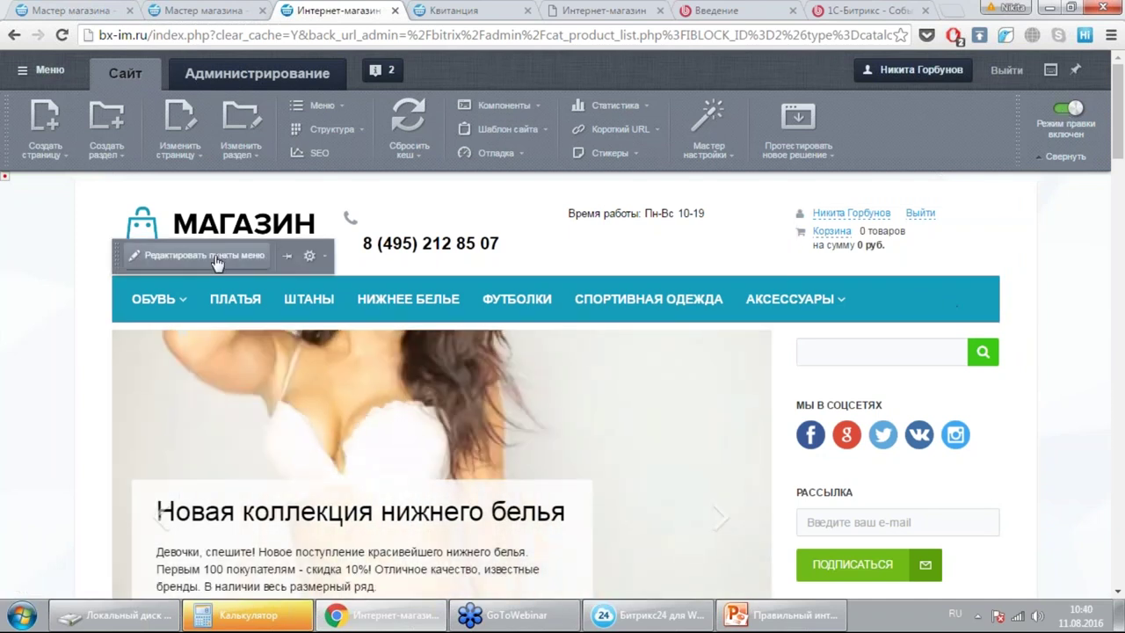
click(198, 255)
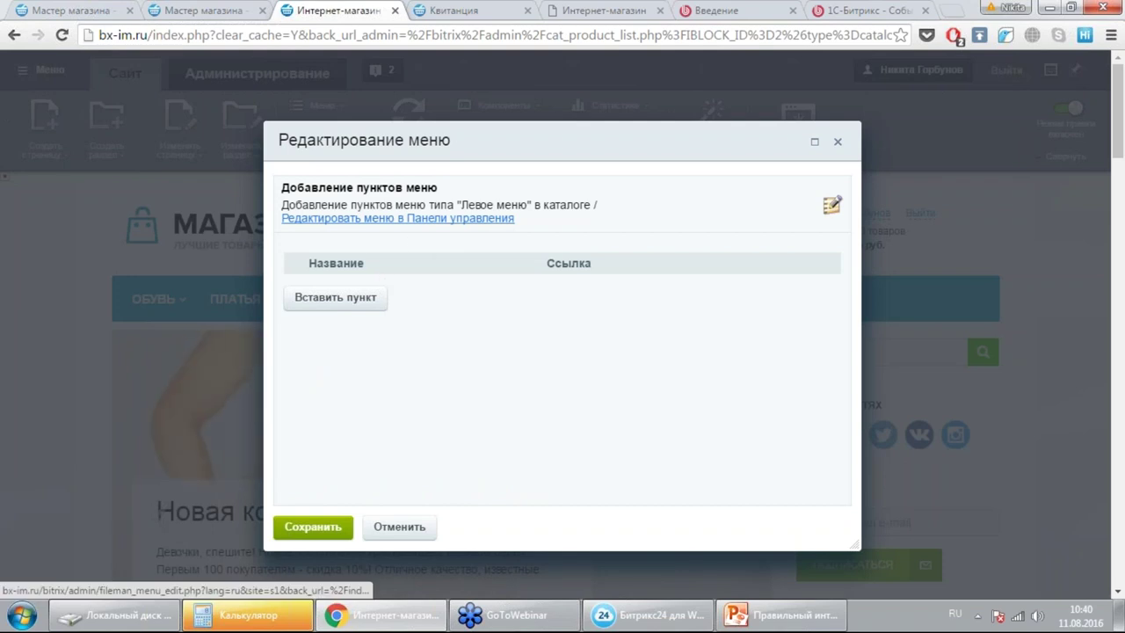
click(402, 526)
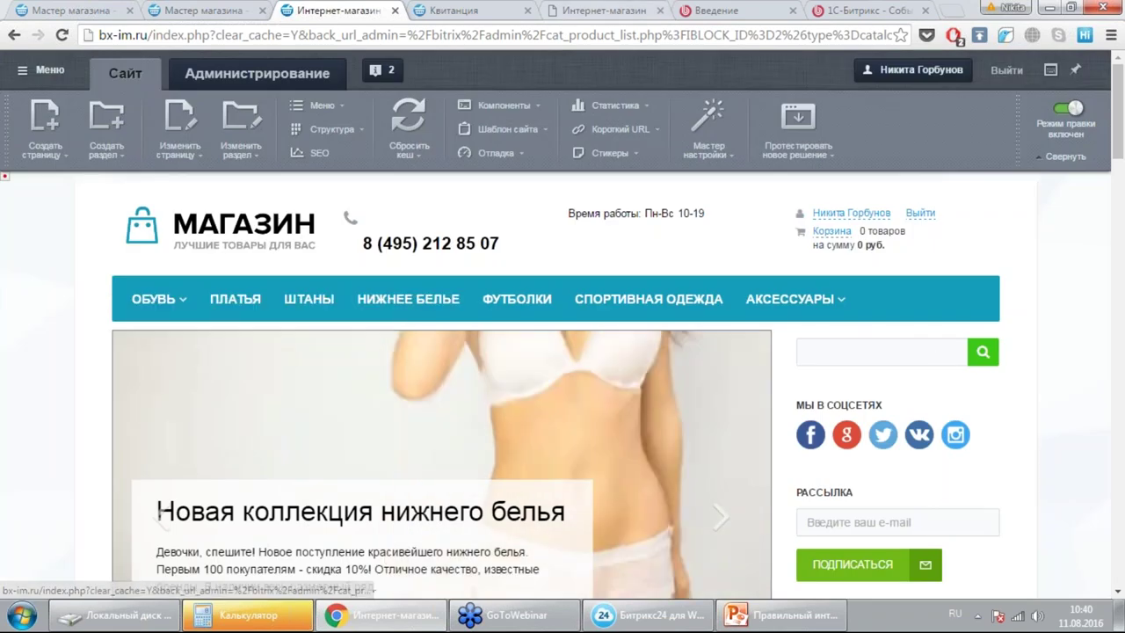
Switch to PowerPoint at slide 7, «Интернет-магазин готов к немедленному использованию»
click(817, 626)
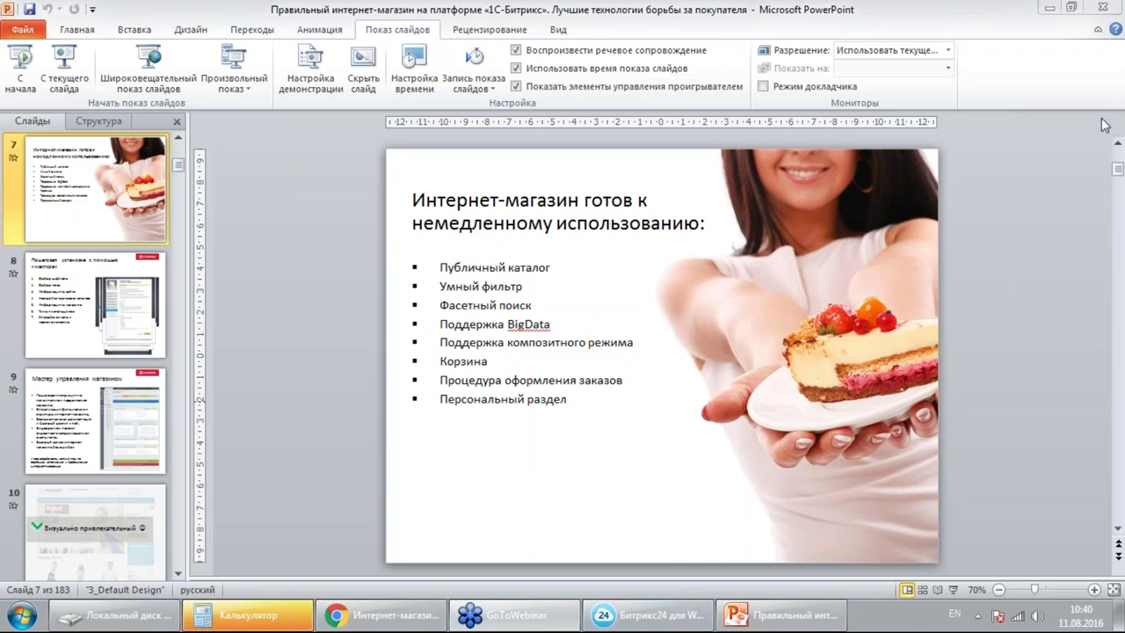
click(1105, 296)
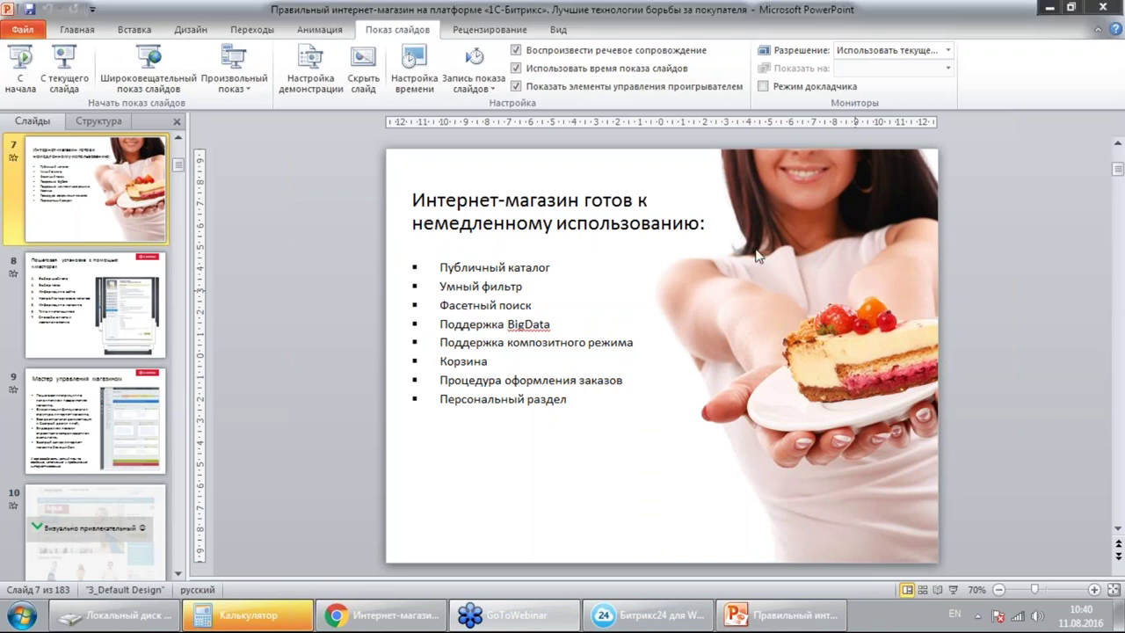
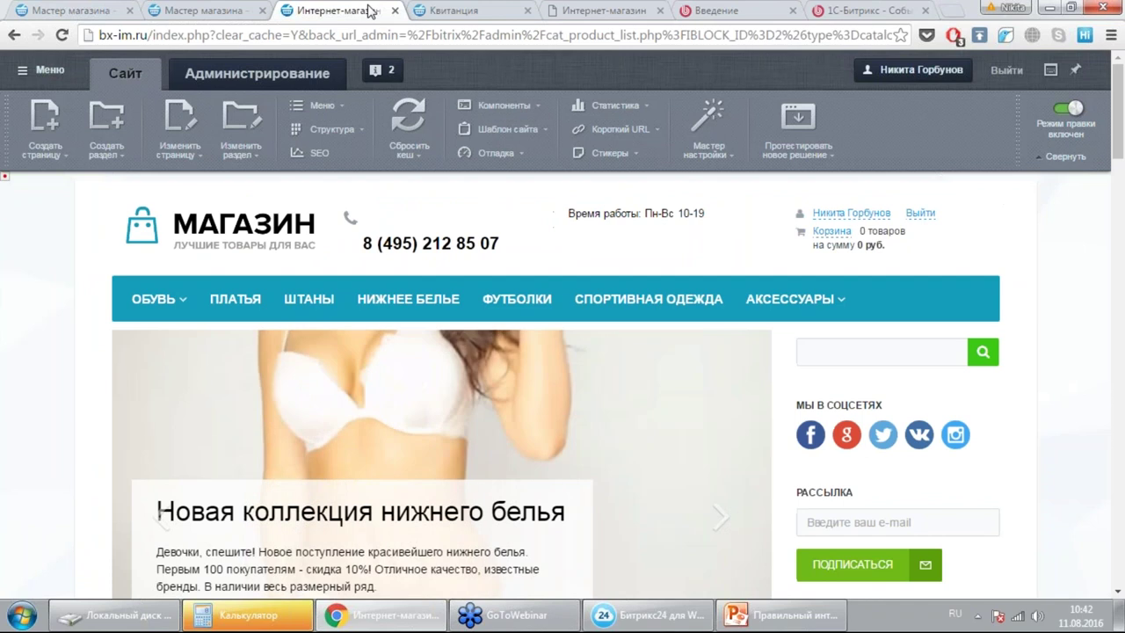
Close the old store, receipt and wizard tabs and go to the newly installed site
click(394, 10)
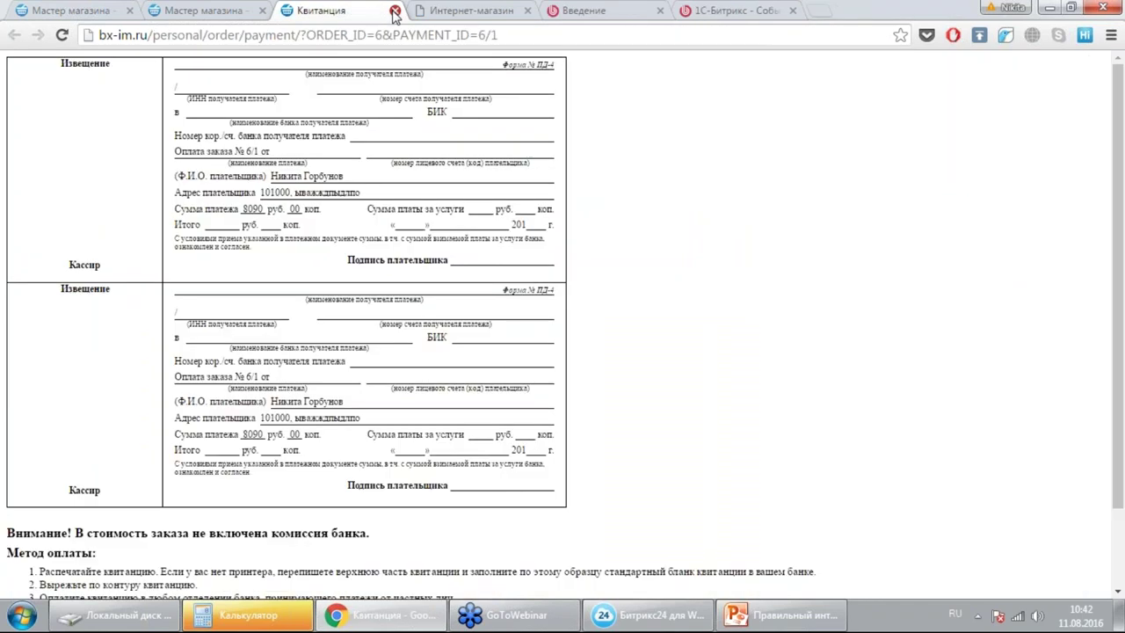
click(394, 10)
click(810, 483)
click(235, 7)
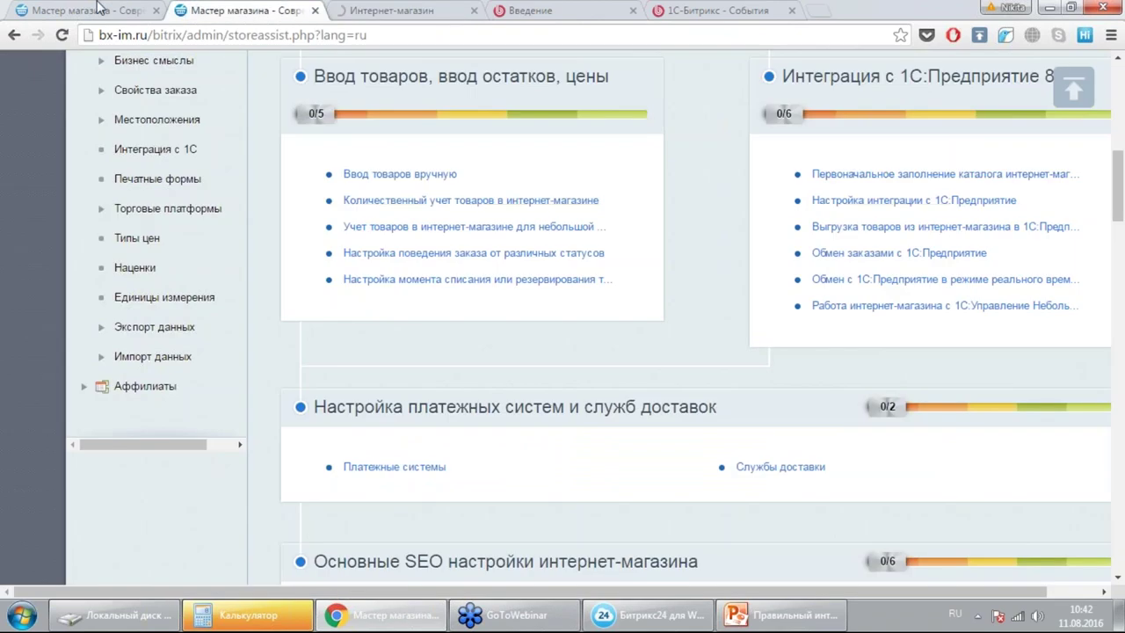
click(96, 9)
click(156, 10)
click(157, 9)
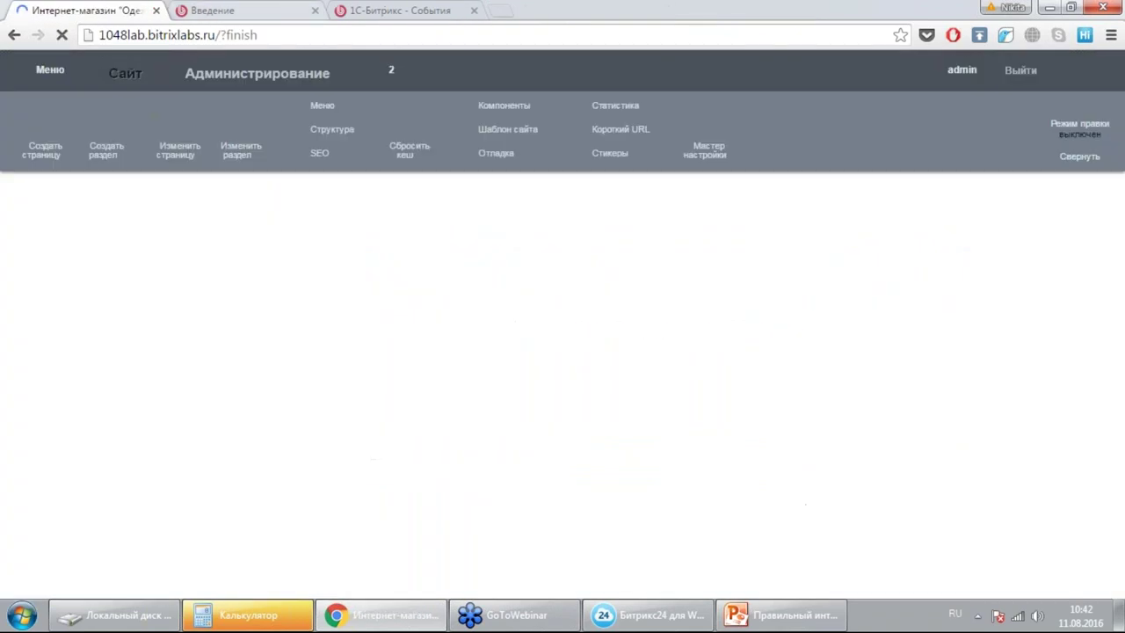
Return to the new store's tab and open its administration desktop
click(210, 10)
click(100, 9)
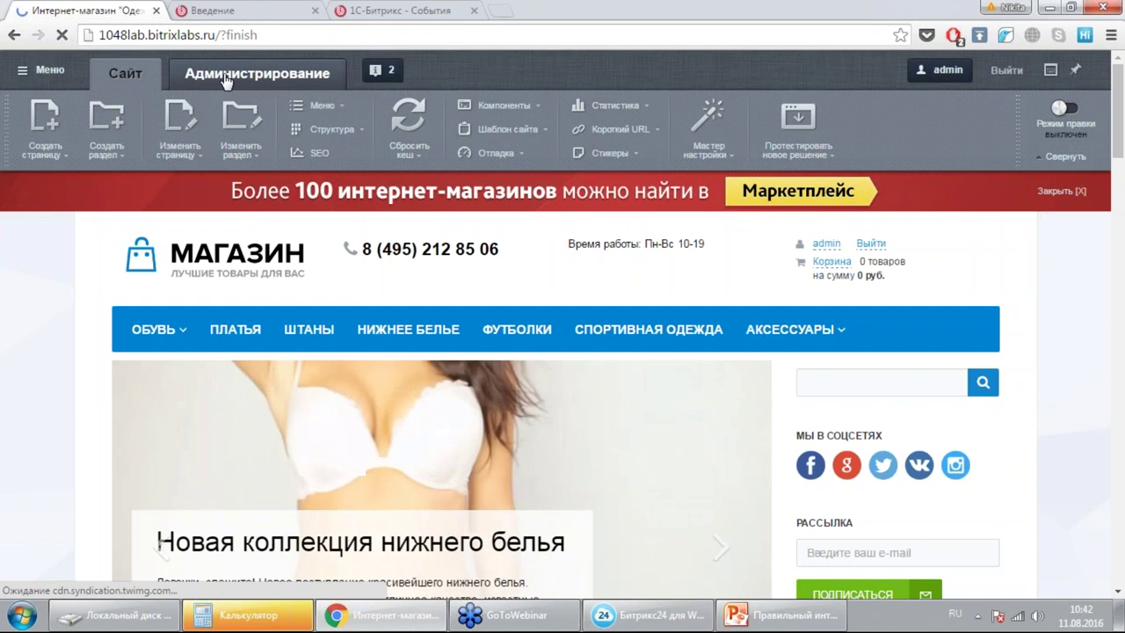
click(226, 80)
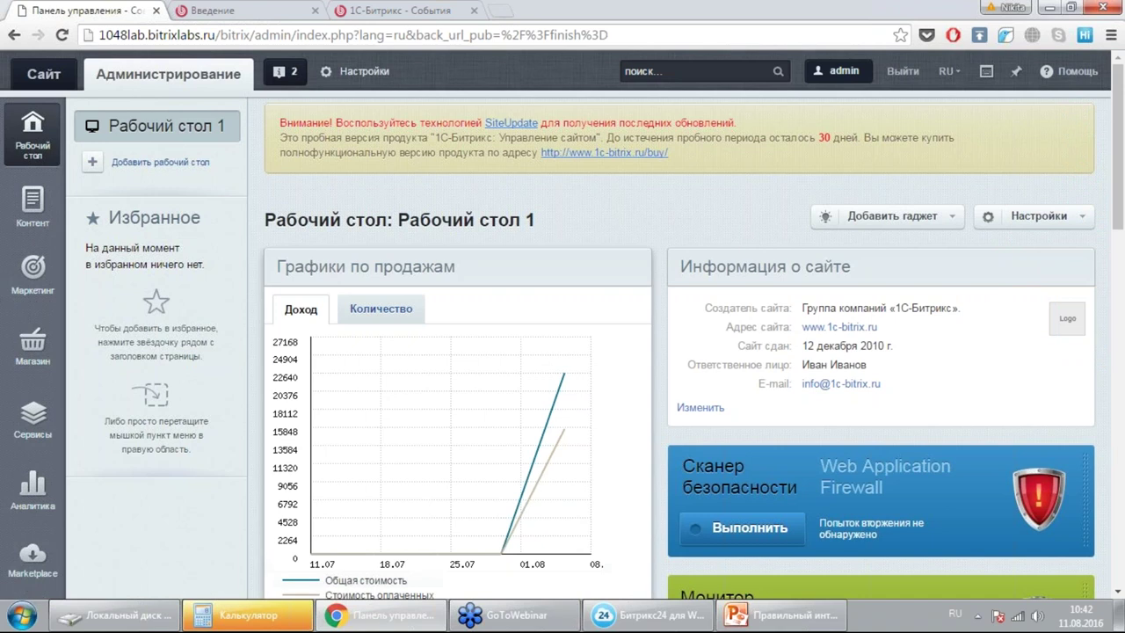
Scroll through the desktop gadgets, then show the Контент section tree in the sidebar
scroll(691, 213, down, 1)
scroll(691, 216, down, 7)
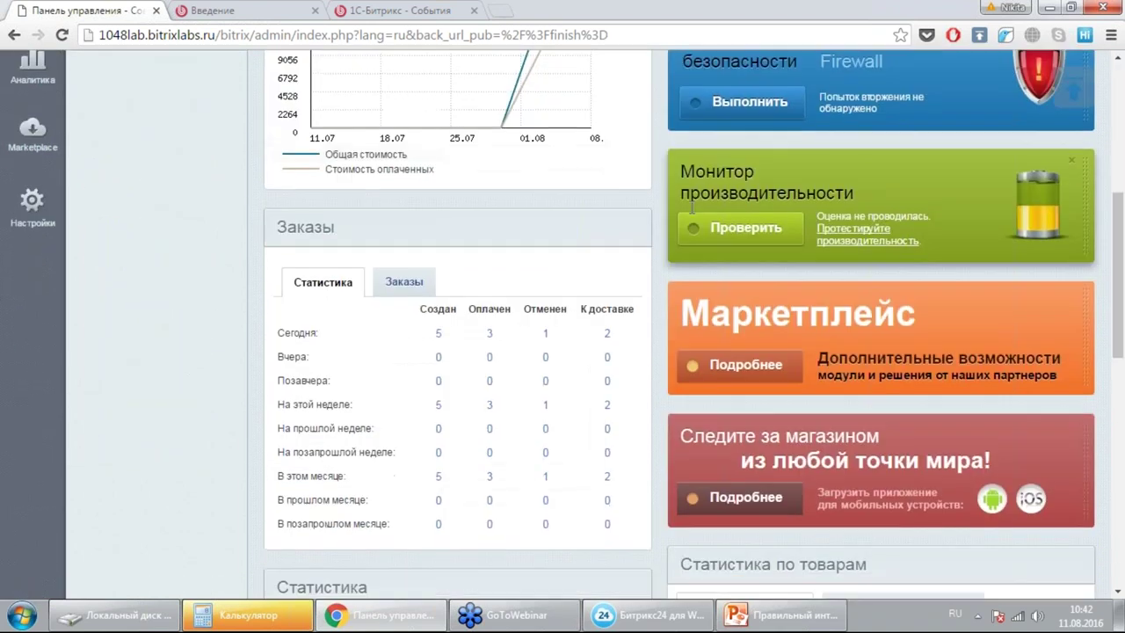
scroll(688, 224, up, 3)
scroll(687, 221, down, 5)
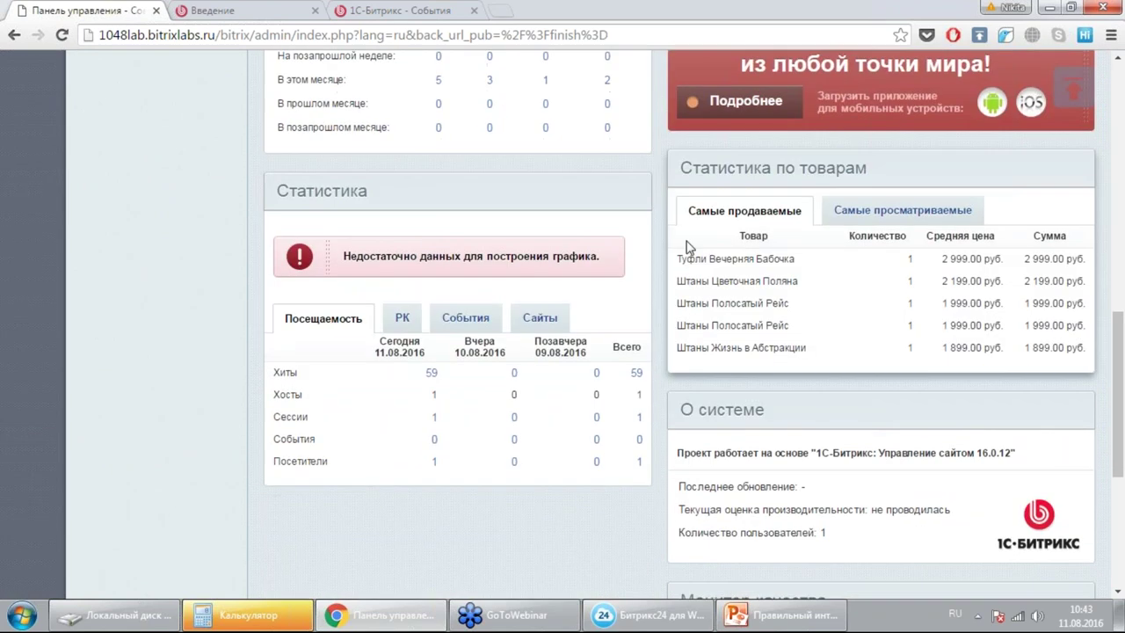
scroll(283, 280, up, 9)
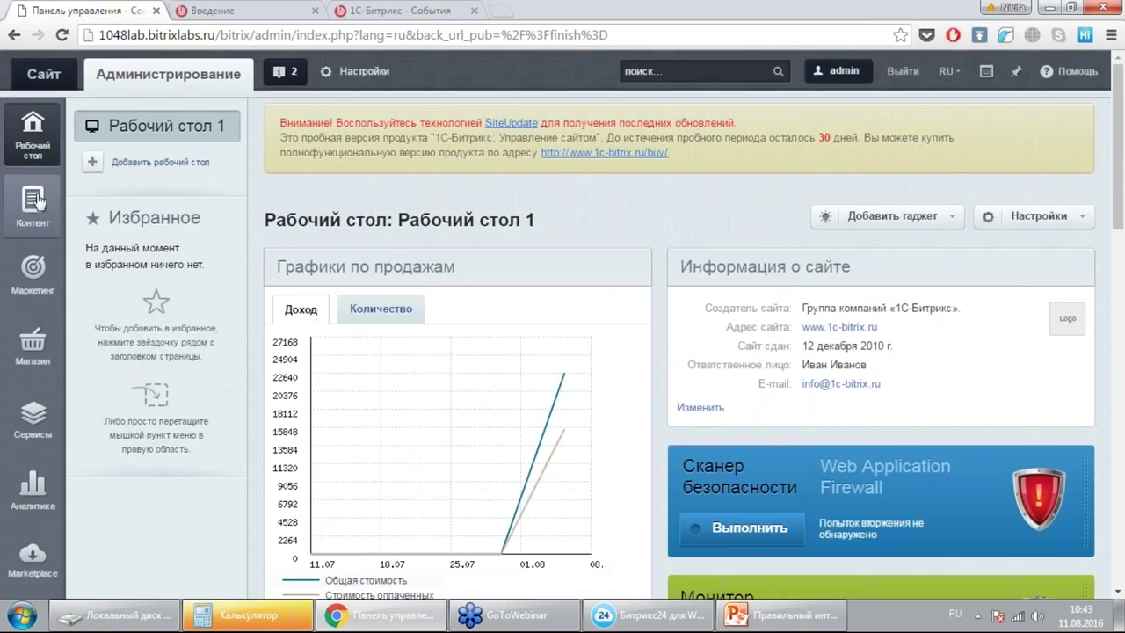
click(35, 201)
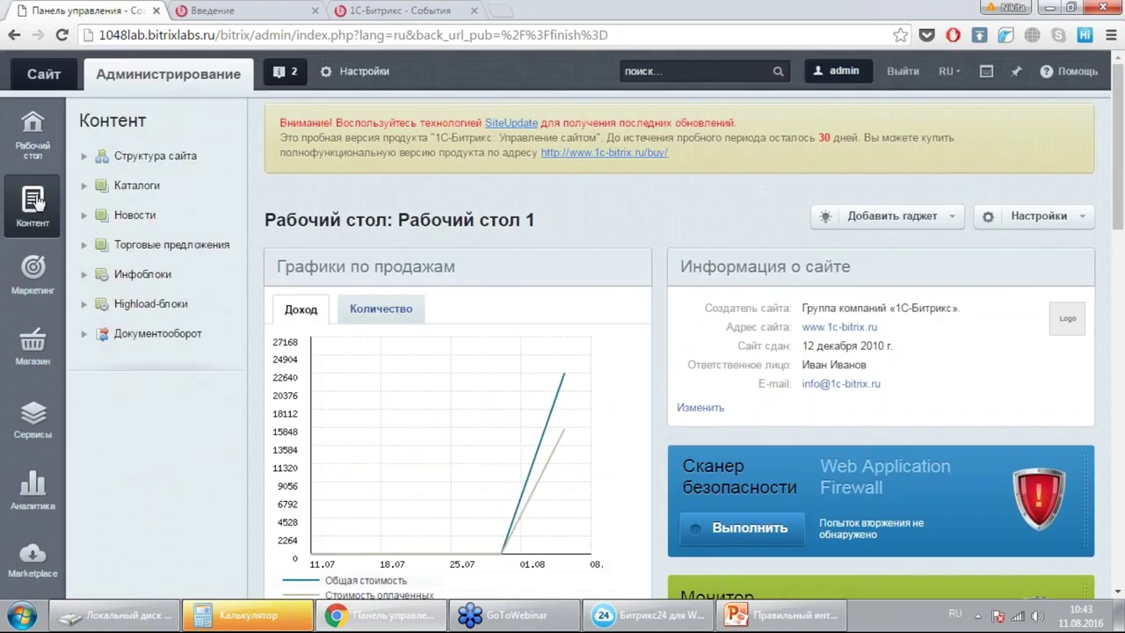
Expand Каталоги > Одежда in the Content tree and browse the Обувь section listing
click(81, 160)
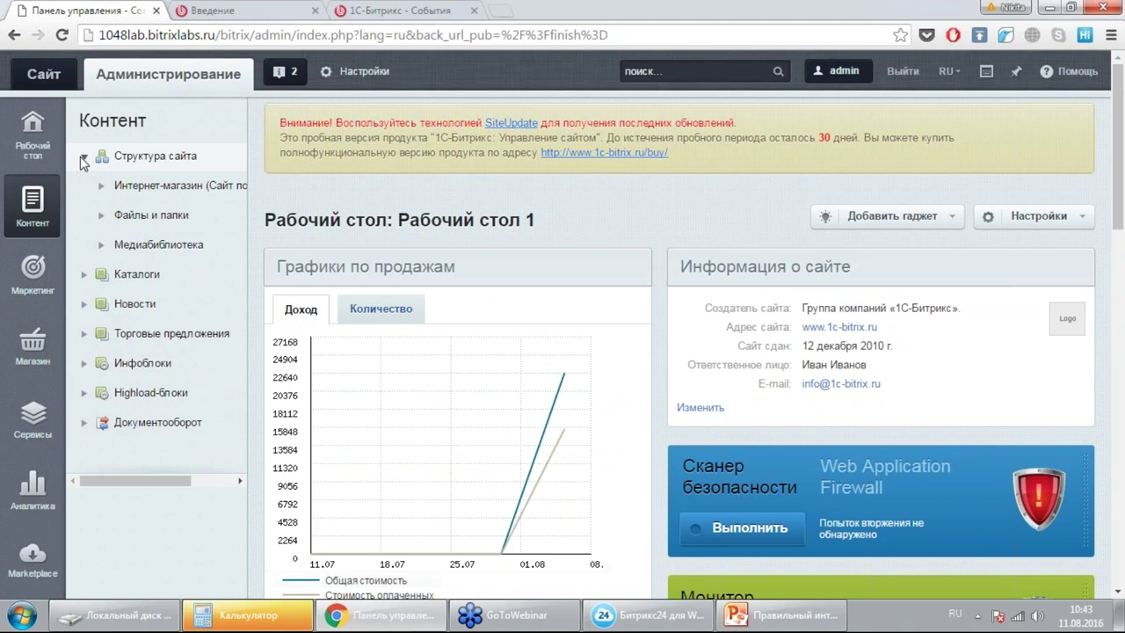
click(81, 161)
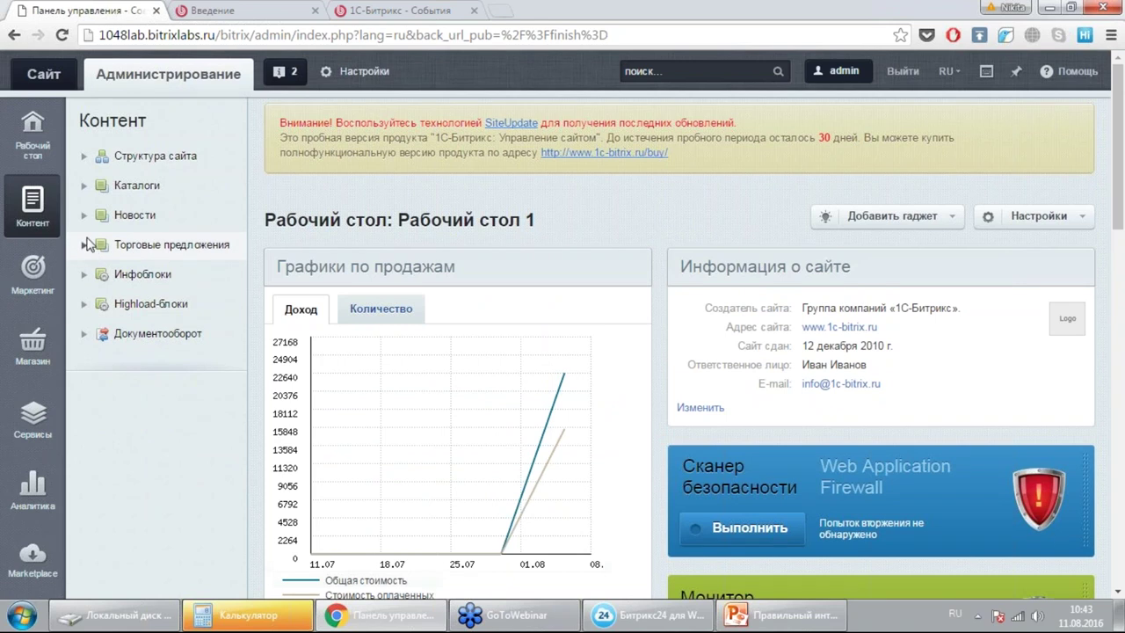
click(85, 186)
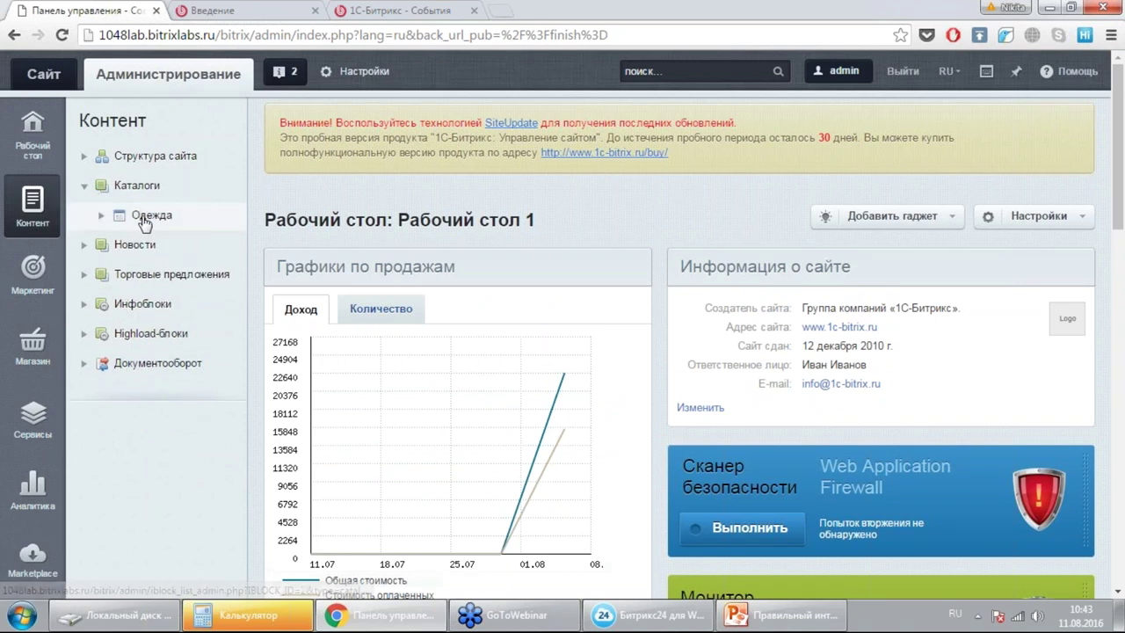
click(101, 215)
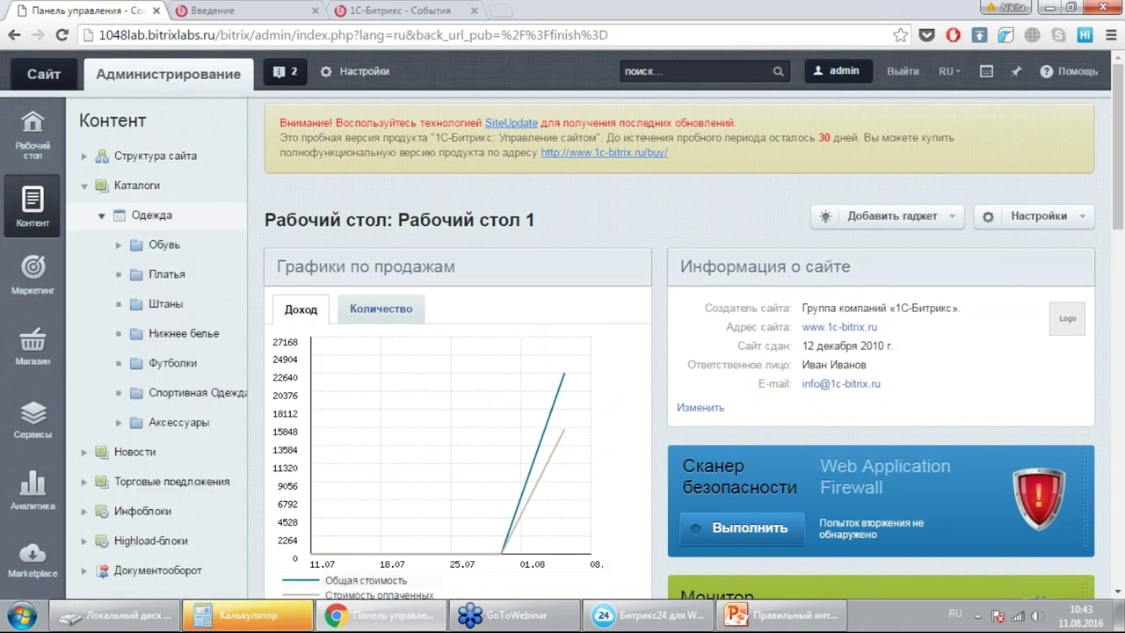
click(138, 244)
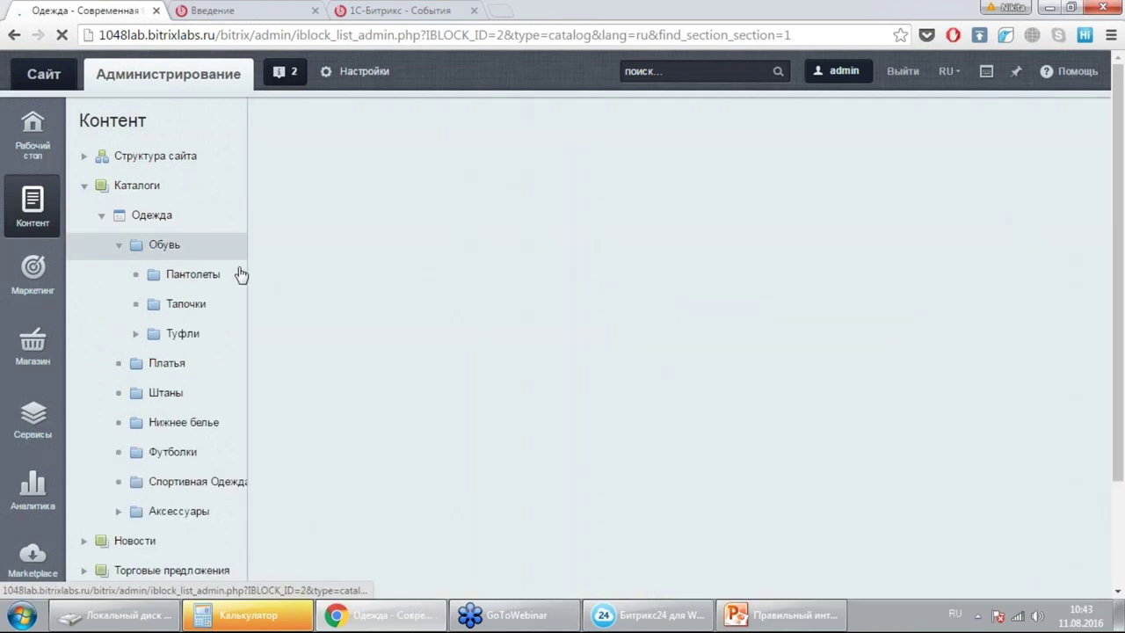
click(138, 217)
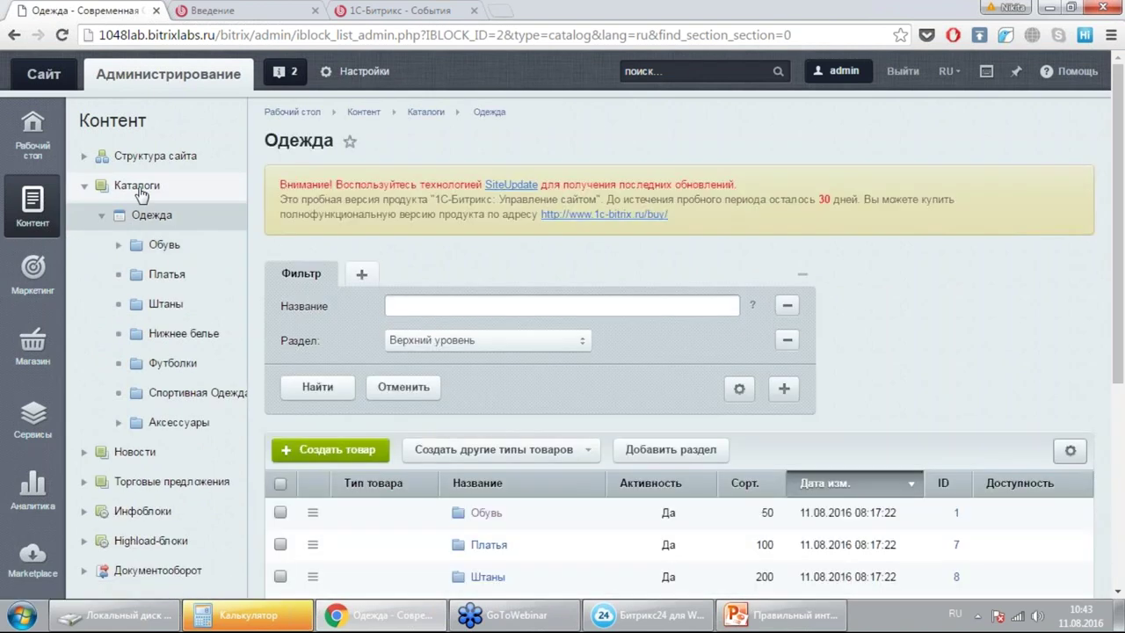
From the catalog list, open the Одежда catalog and edit its Обувь section
click(138, 187)
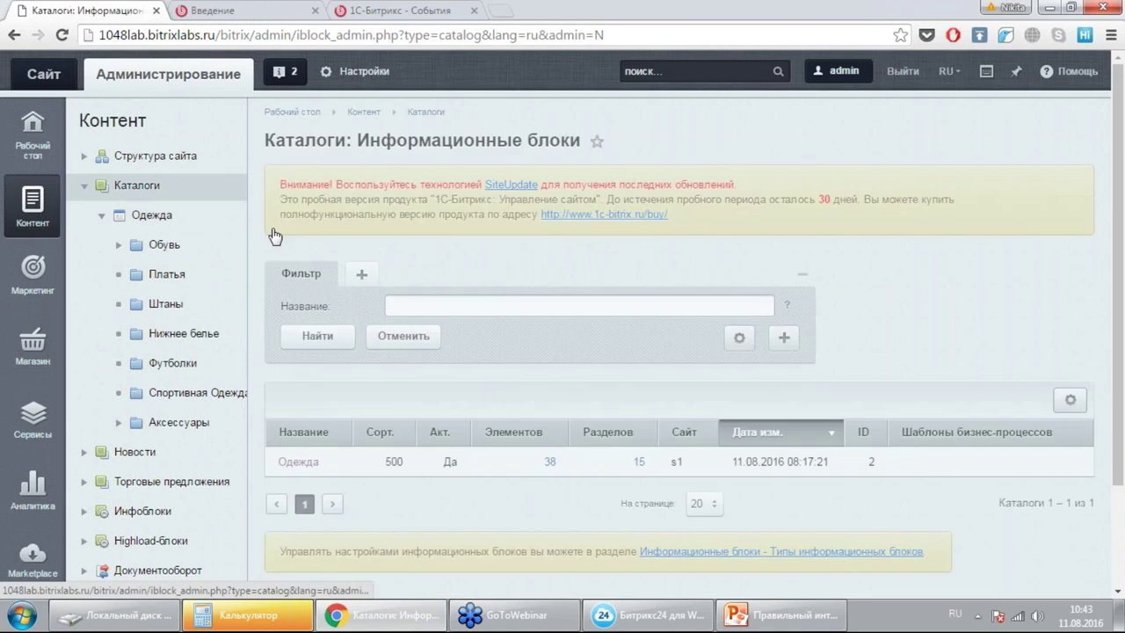
scroll(630, 259, down, 1)
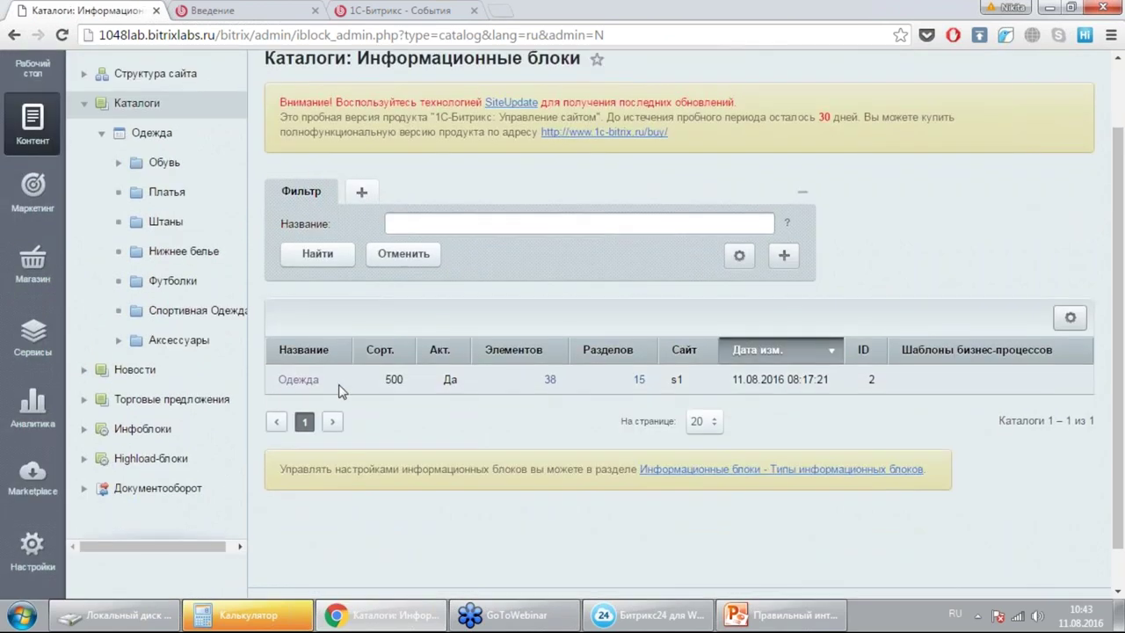
click(291, 382)
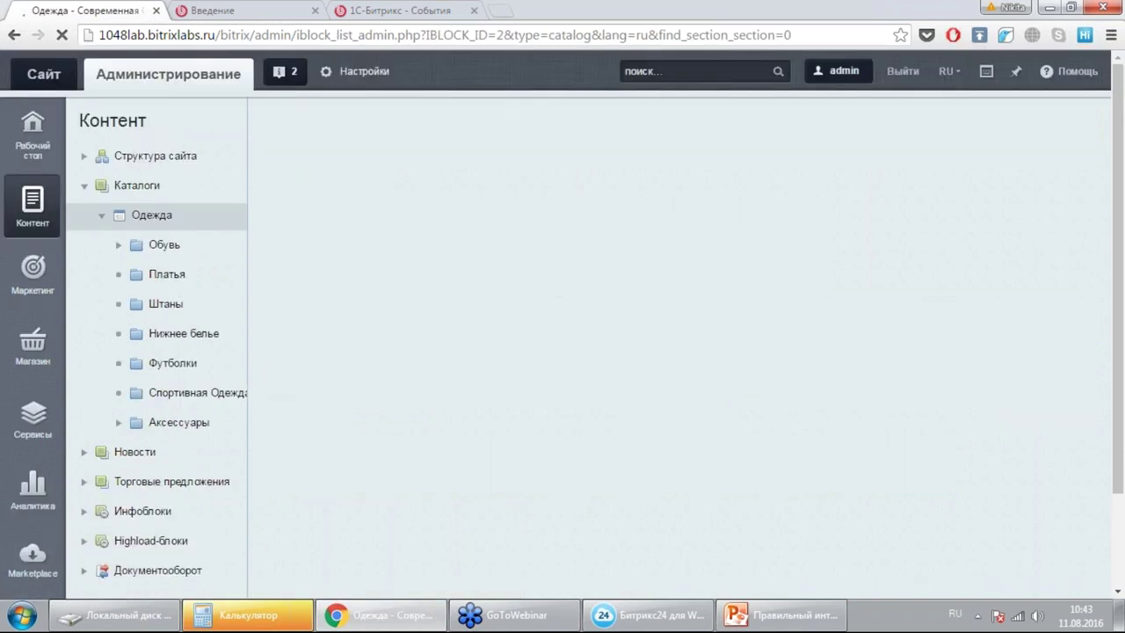
scroll(332, 424, down, 1)
click(312, 430)
click(339, 467)
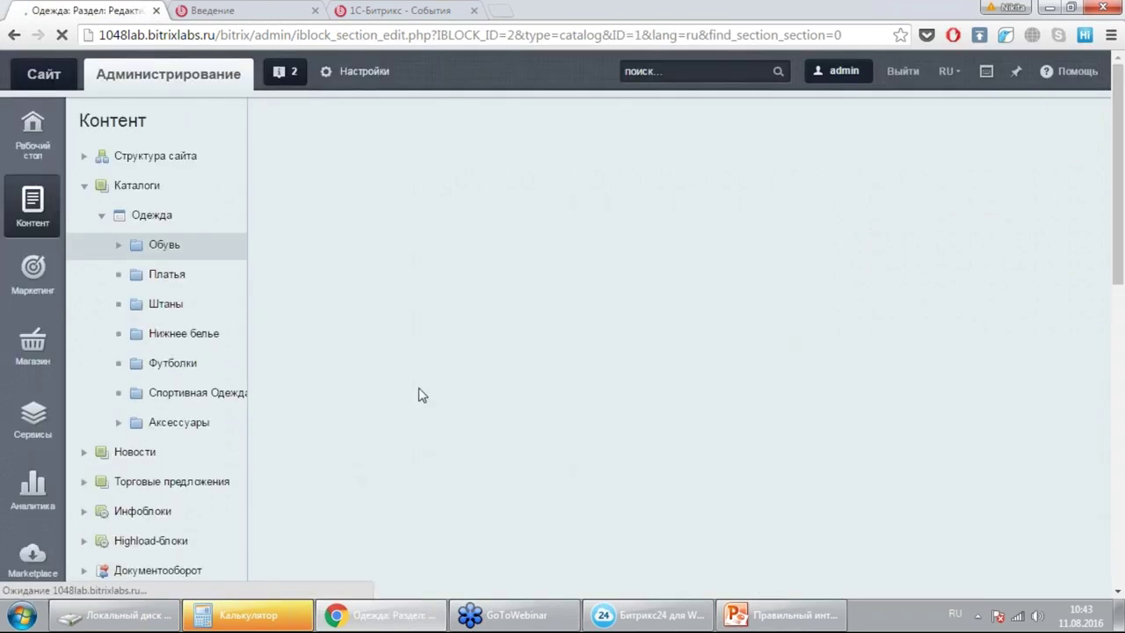
scroll(846, 360, down, 2)
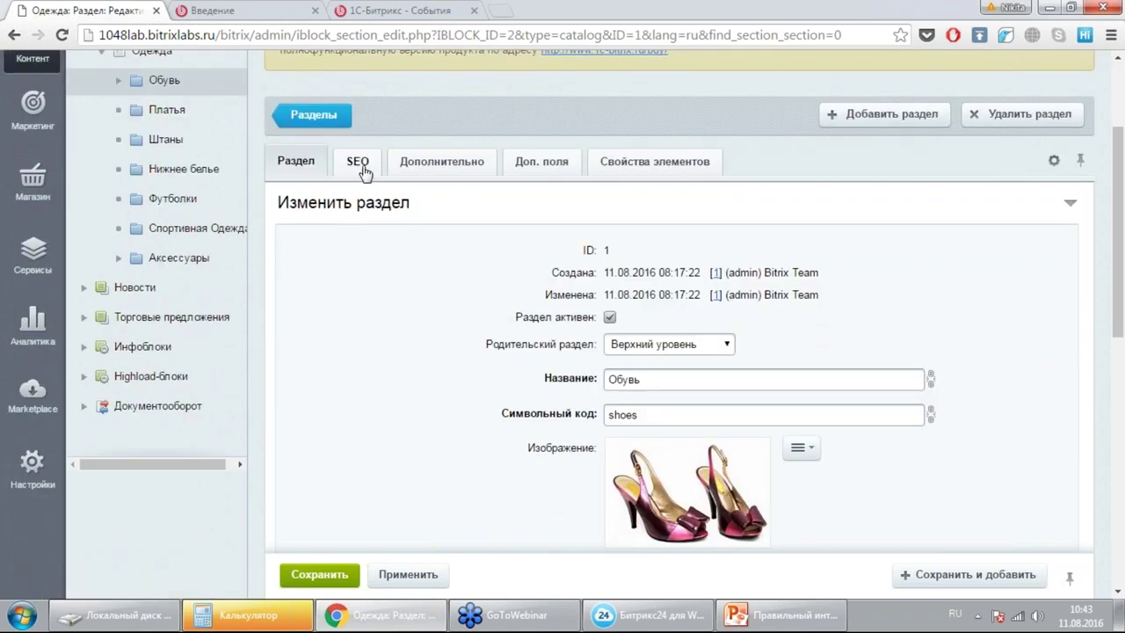
On the Обувь section's SEO tab, enable a custom META TITLE template and browse insertable fields
click(362, 167)
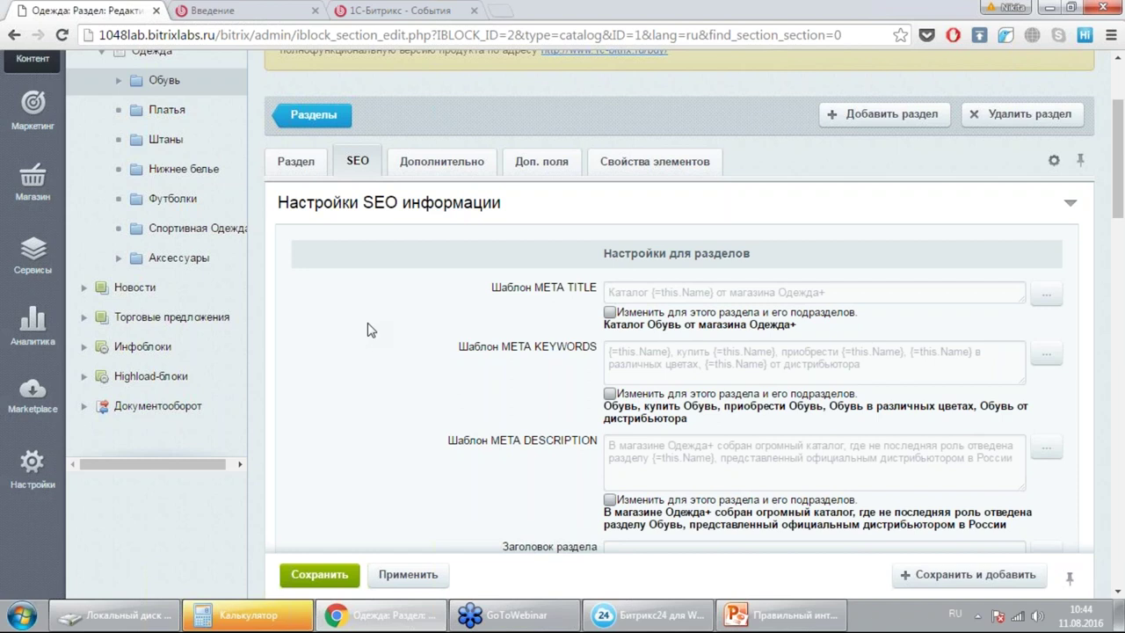
scroll(440, 332, down, 1)
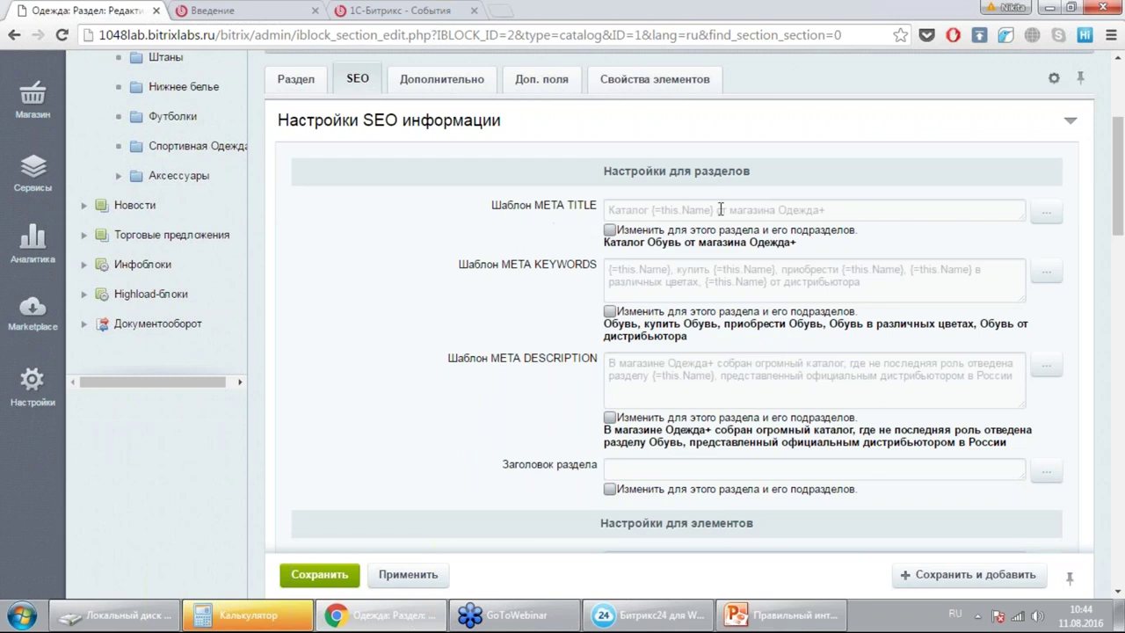
click(709, 209)
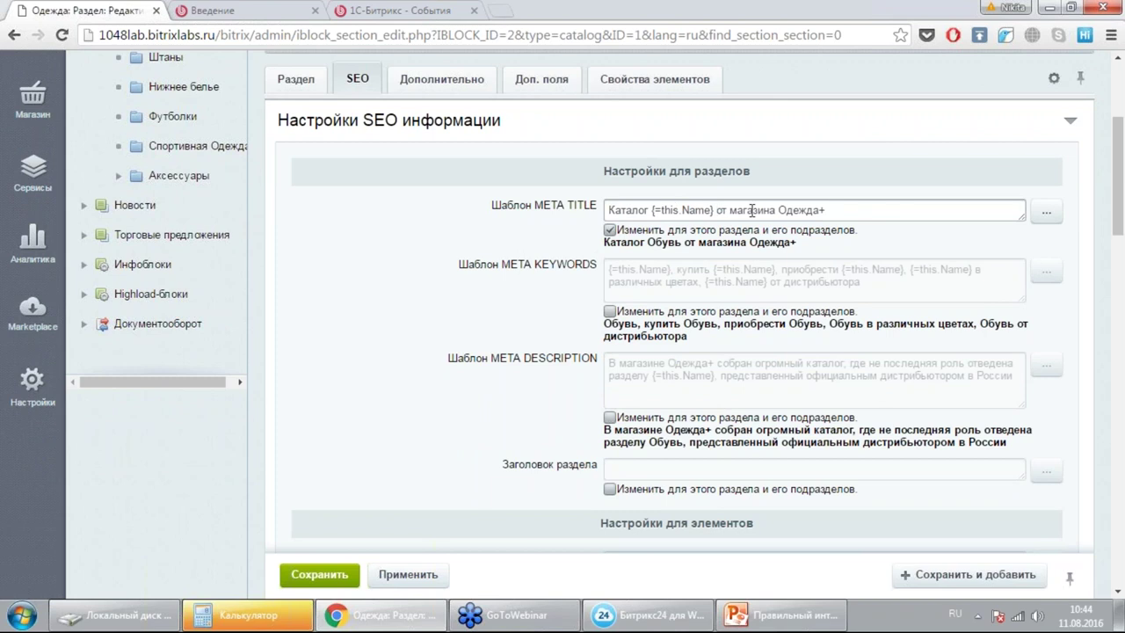
click(1046, 213)
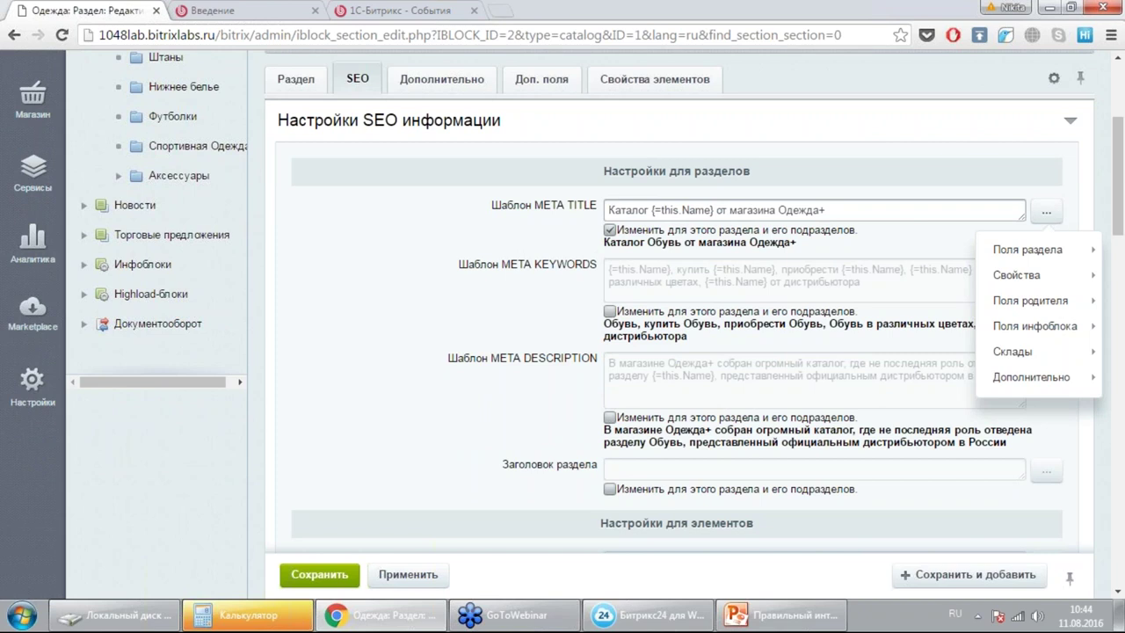
click(665, 239)
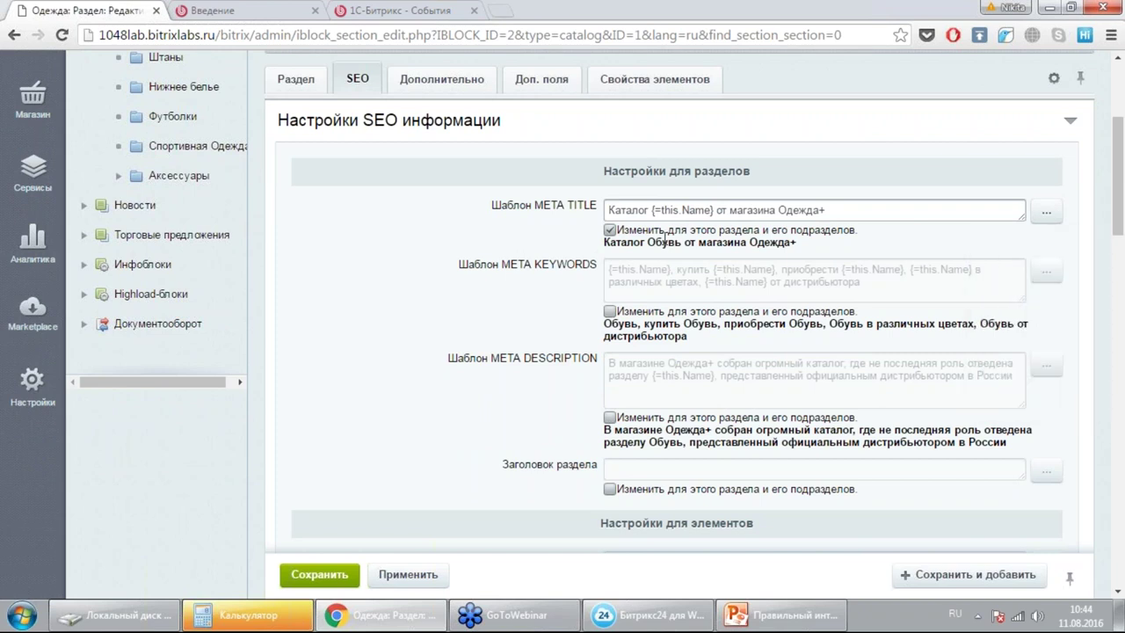
drag(609, 242, 707, 242)
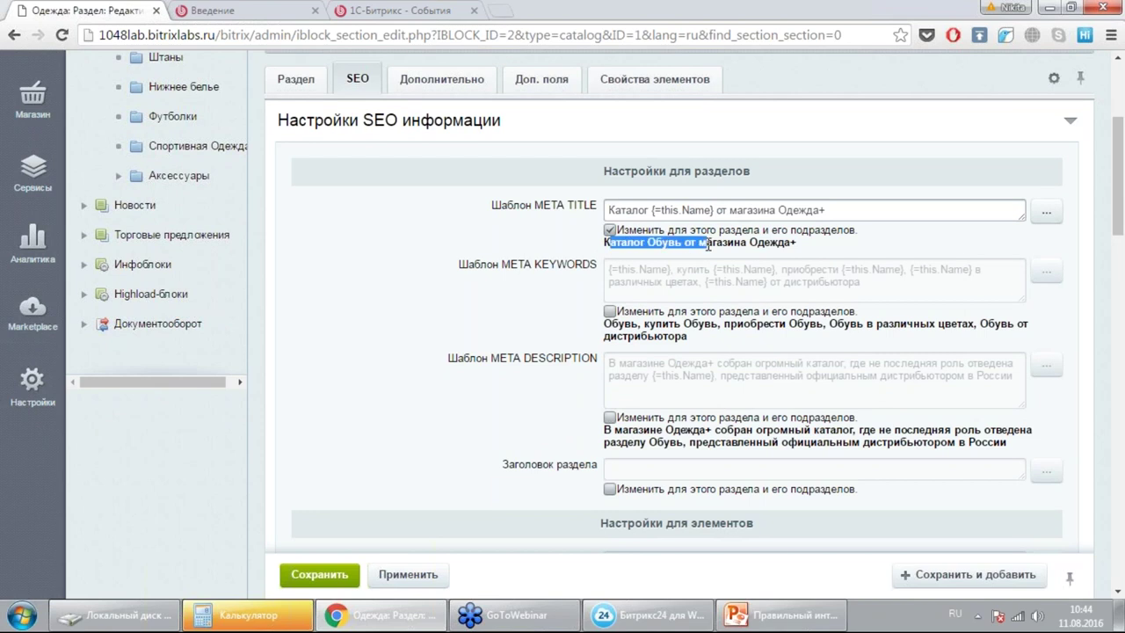
click(805, 246)
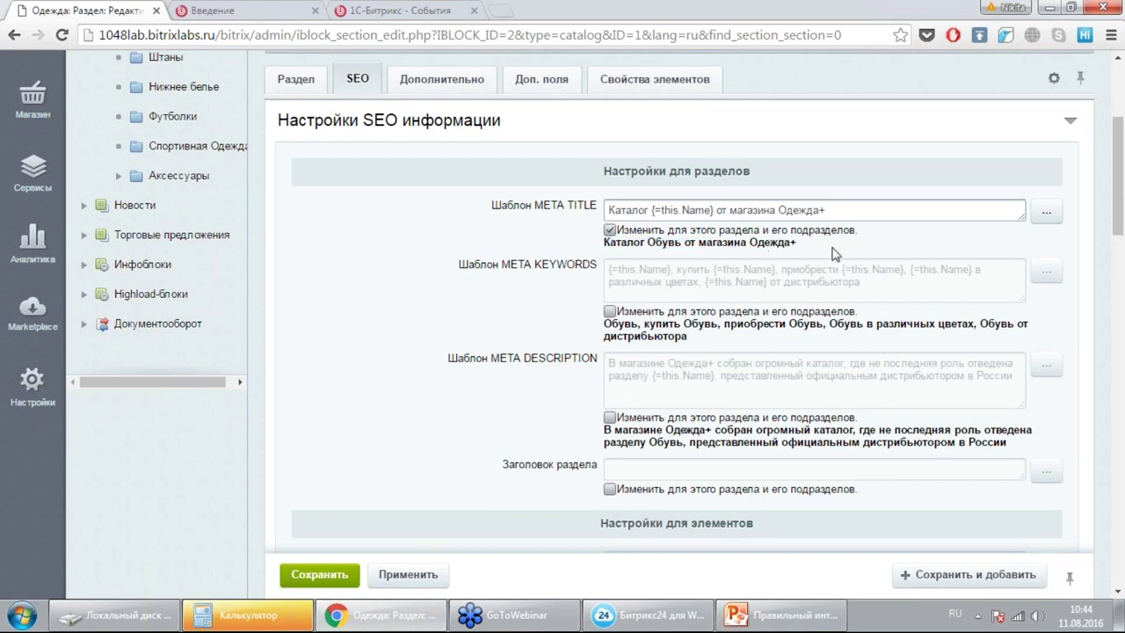
click(1046, 212)
mouse_move(1024, 250)
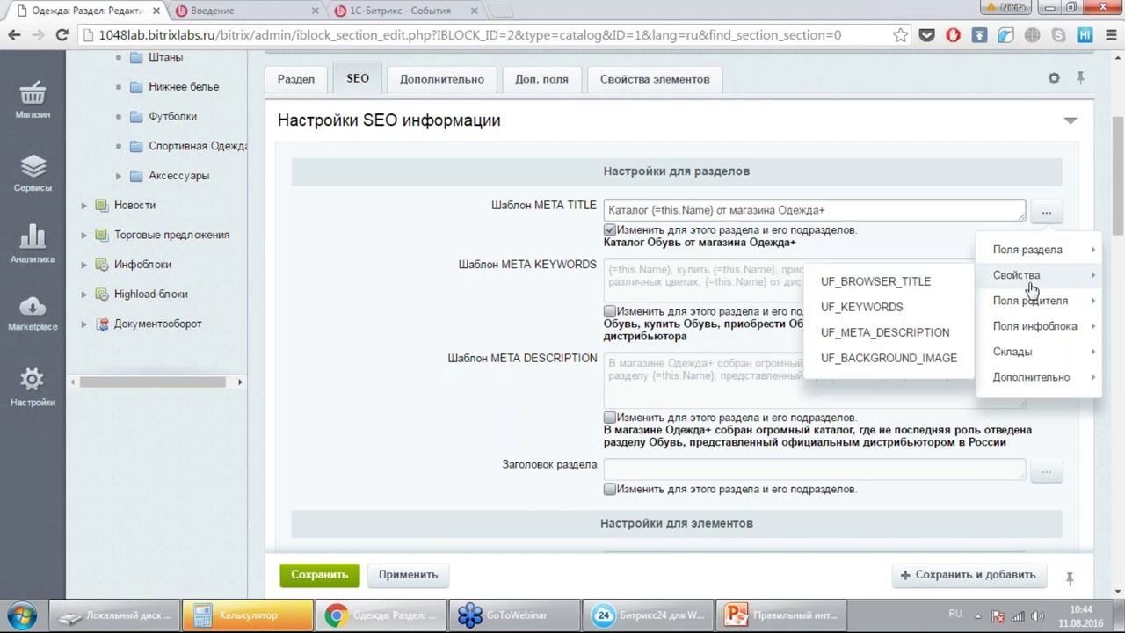
mouse_move(1030, 316)
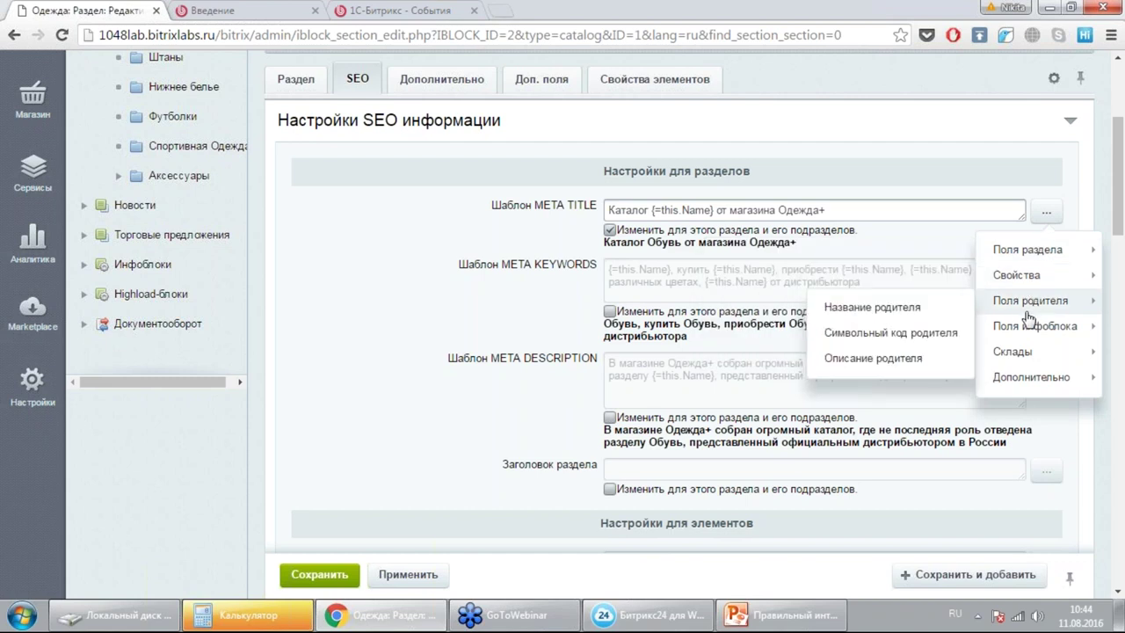
click(449, 277)
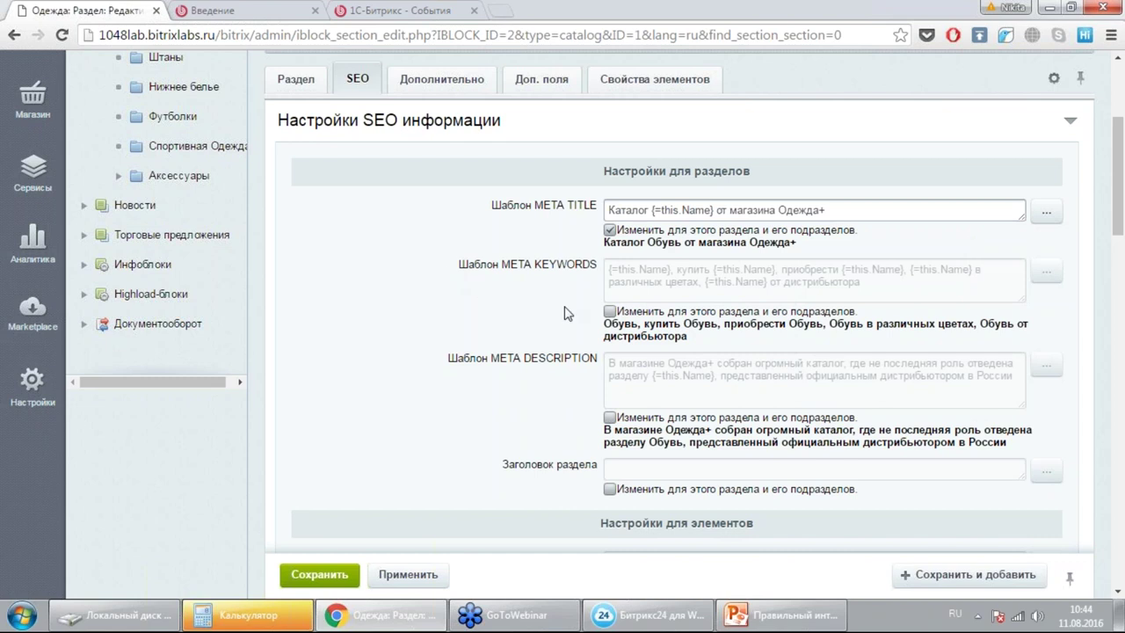
Highlight the generated keywords and description previews, then show the Сервисы admin menu
drag(703, 337, 601, 320)
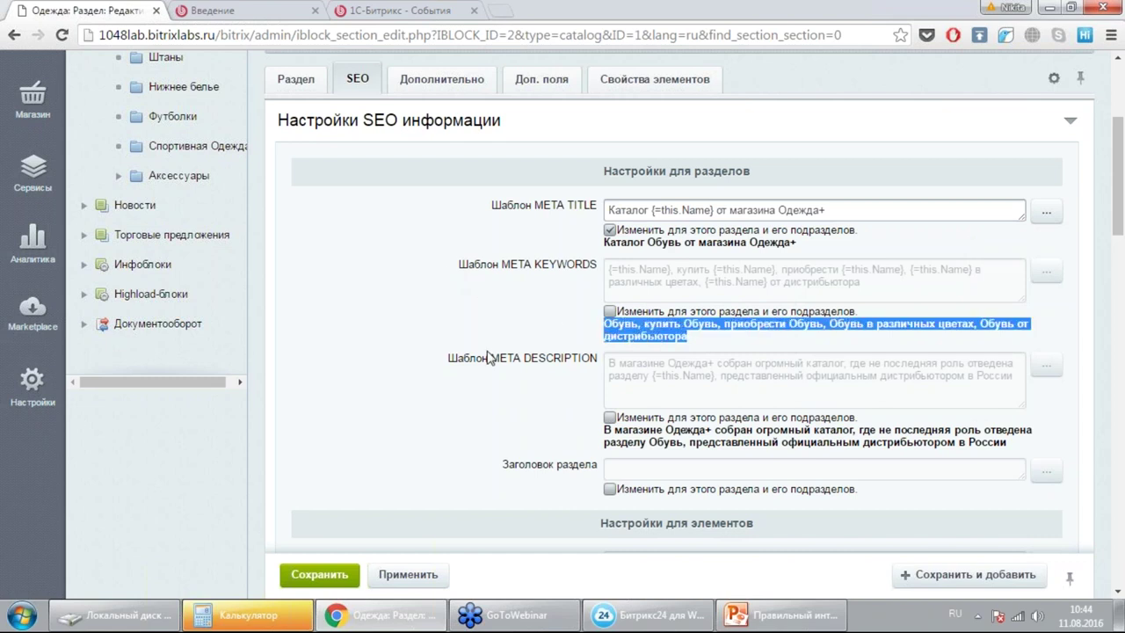
scroll(488, 355, down, 1)
drag(1026, 362, 612, 348)
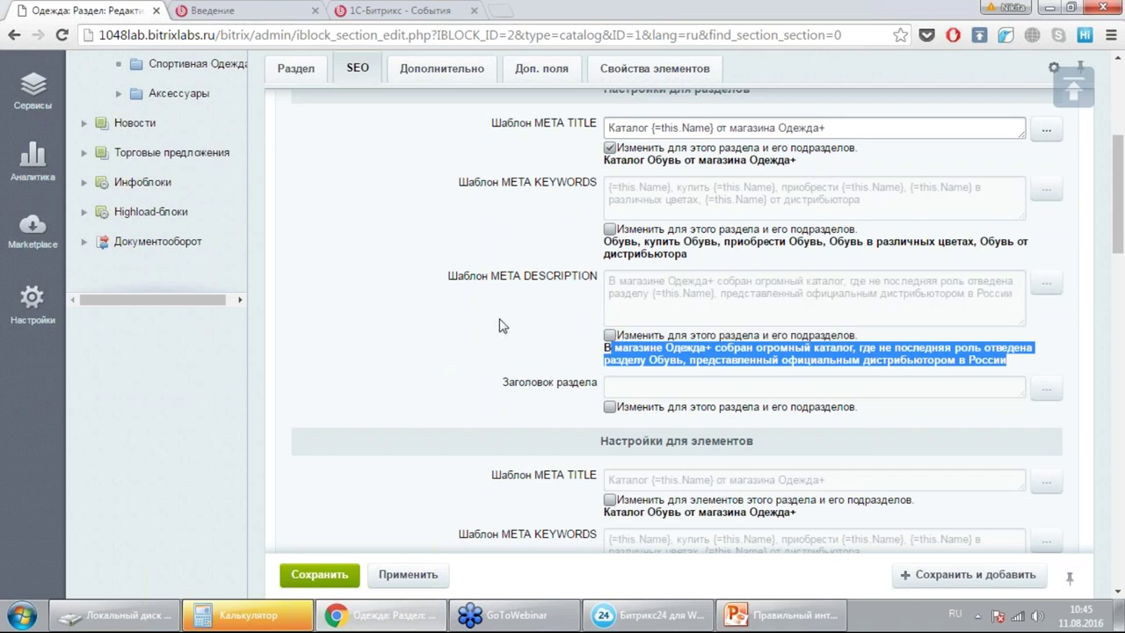
scroll(496, 330, down, 2)
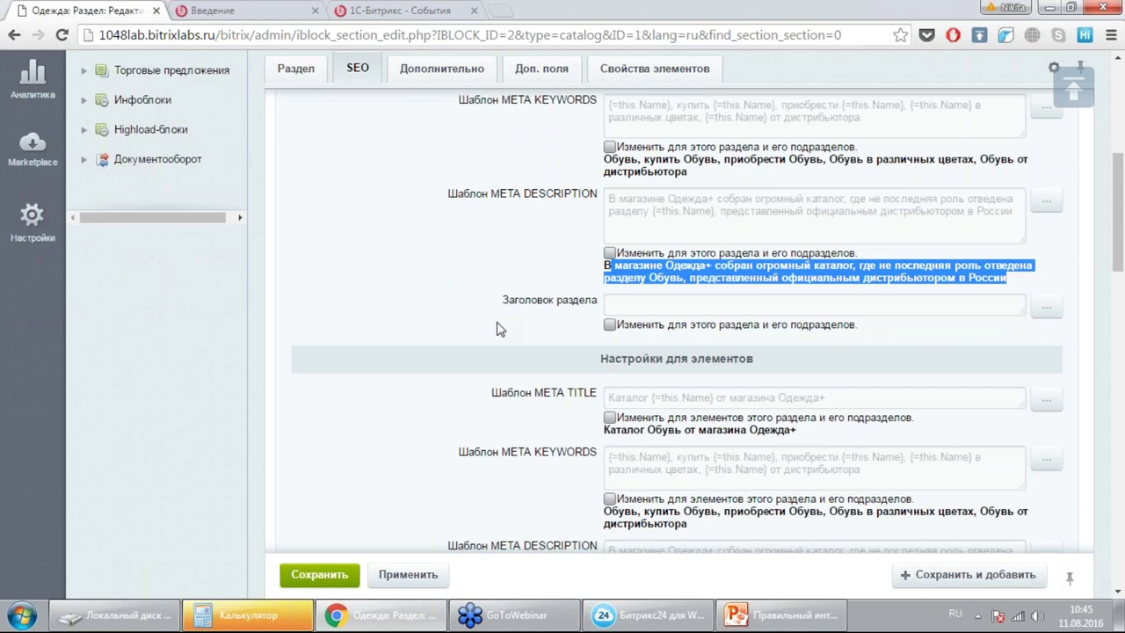
scroll(493, 328, down, 1)
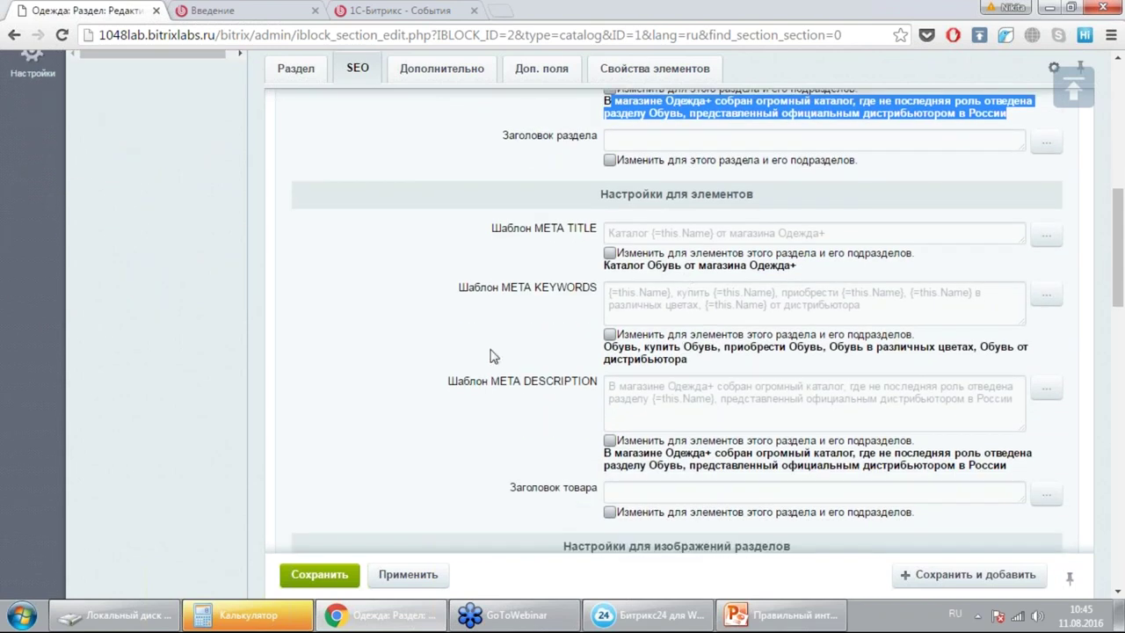
scroll(488, 334, down, 3)
scroll(490, 336, up, 9)
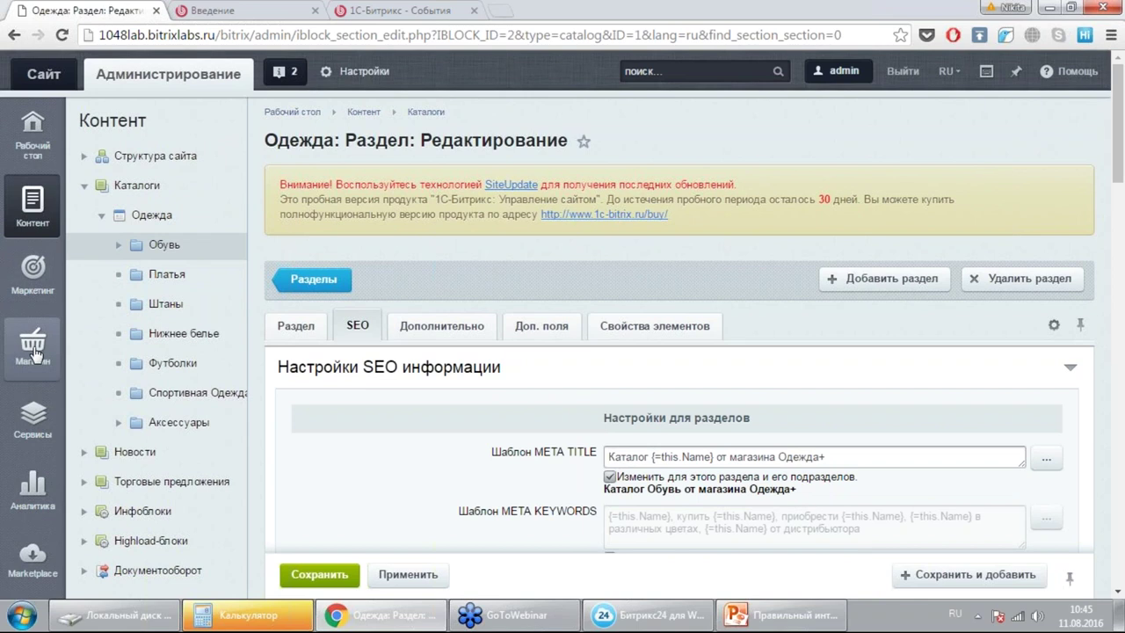
click(32, 419)
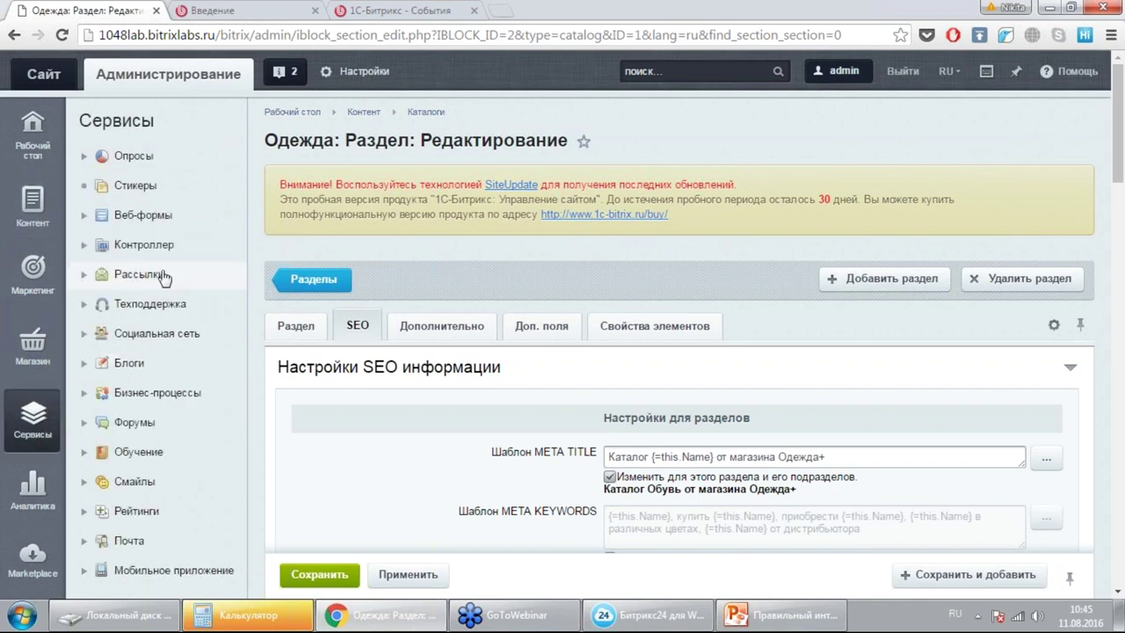
scroll(176, 273, down, 2)
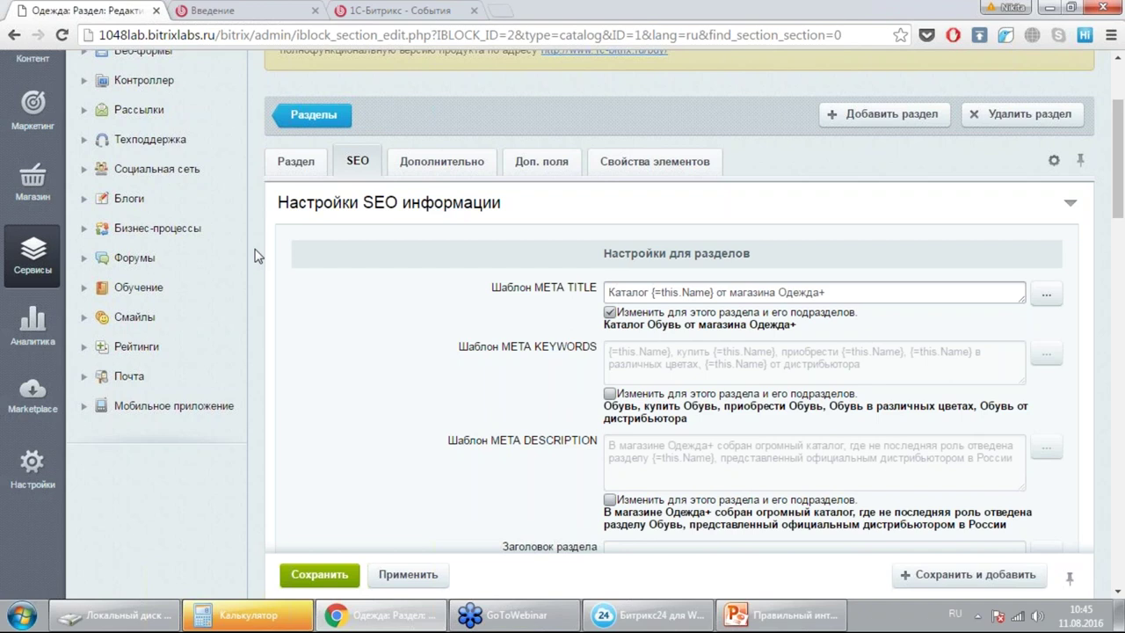
Search the admin panel for 'robot' and open the robots.txt settings page
scroll(493, 273, up, 2)
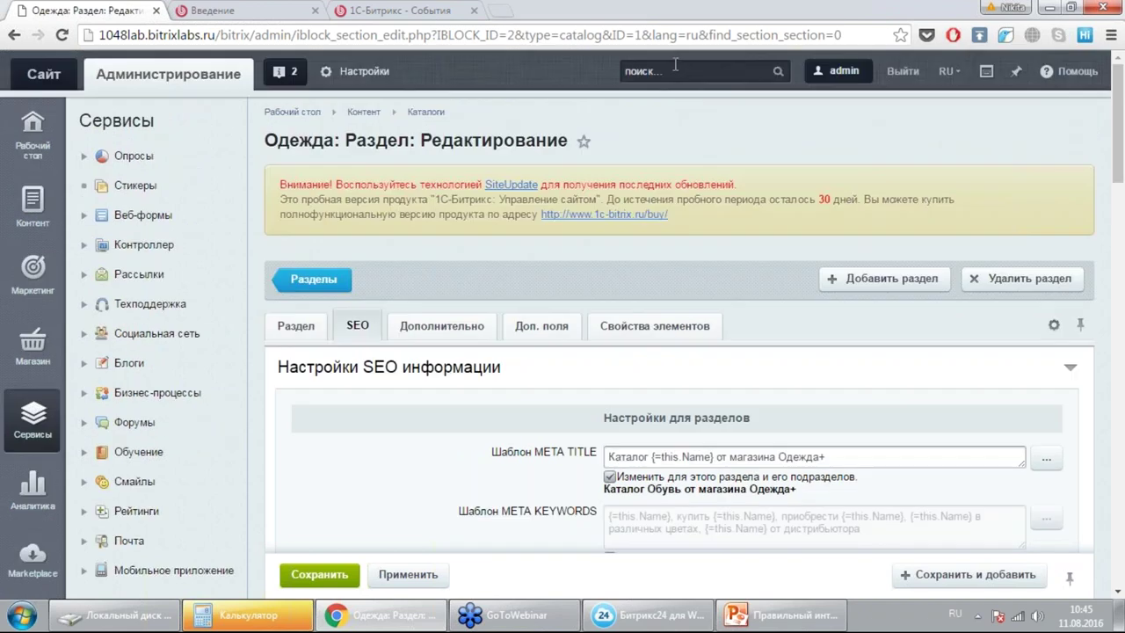
click(675, 70)
text(reнератор)
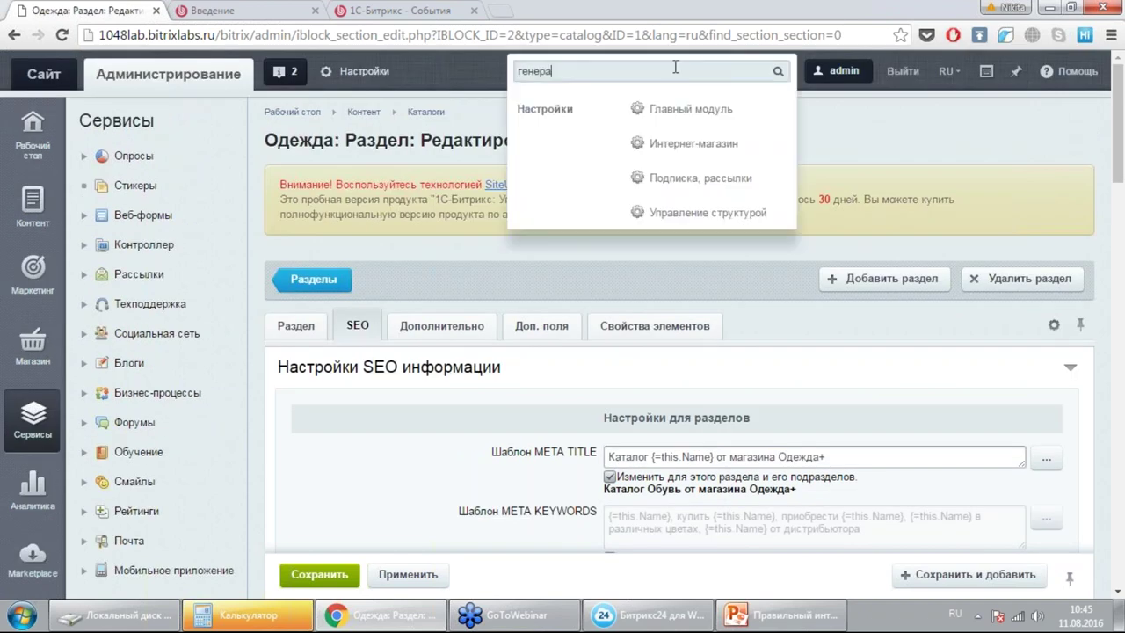
key(ctrl+a)
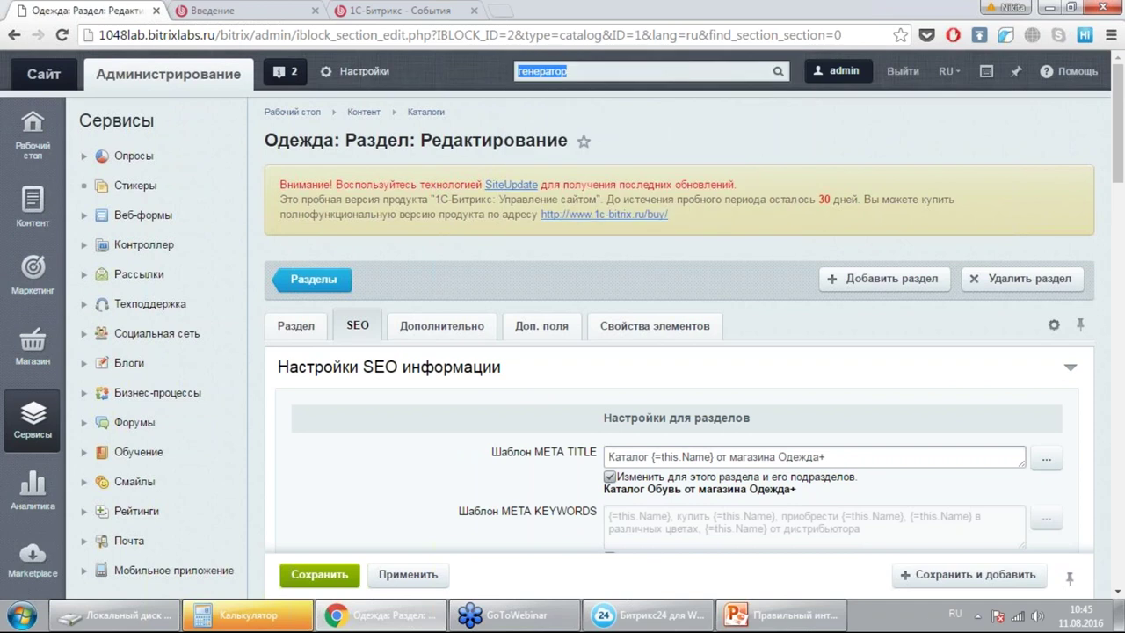
key(alt+shift)
text(robot)
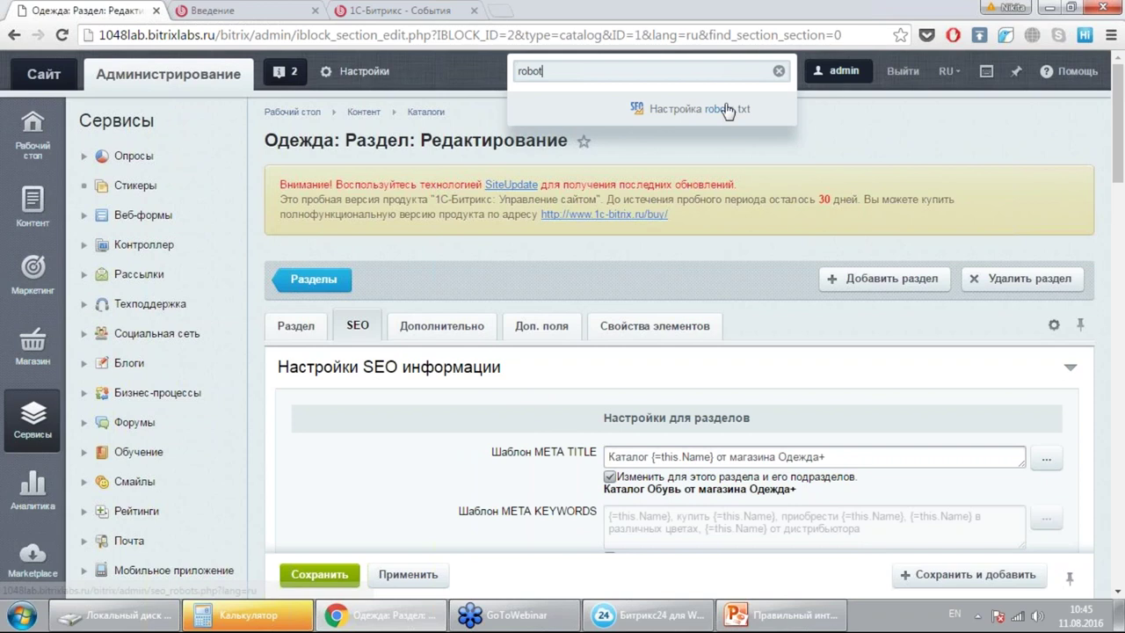
click(722, 109)
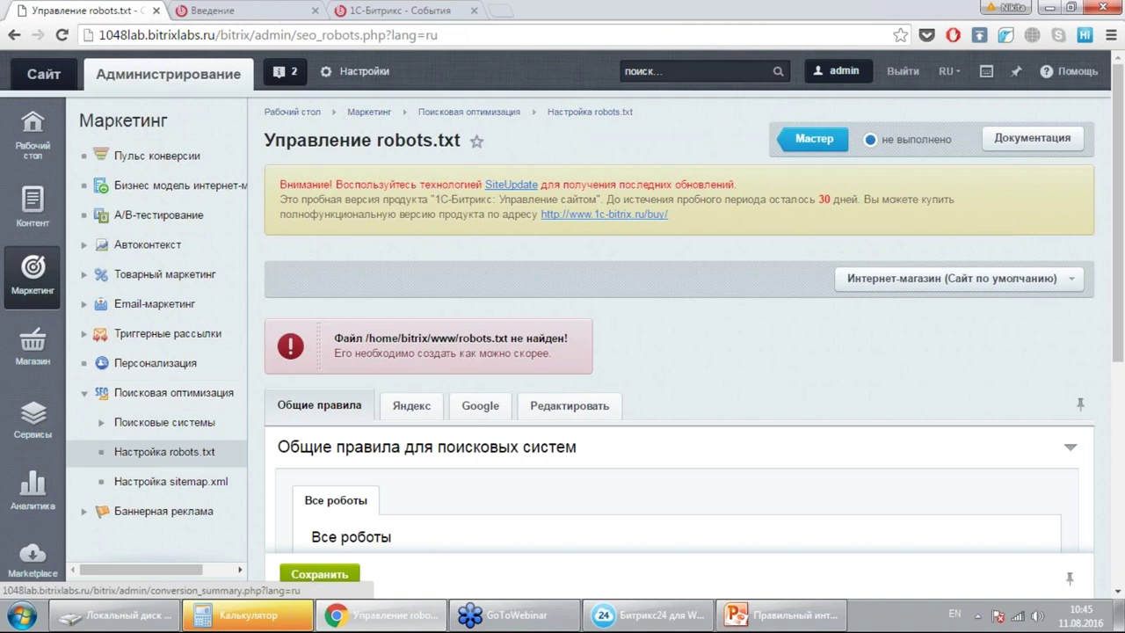
click(149, 397)
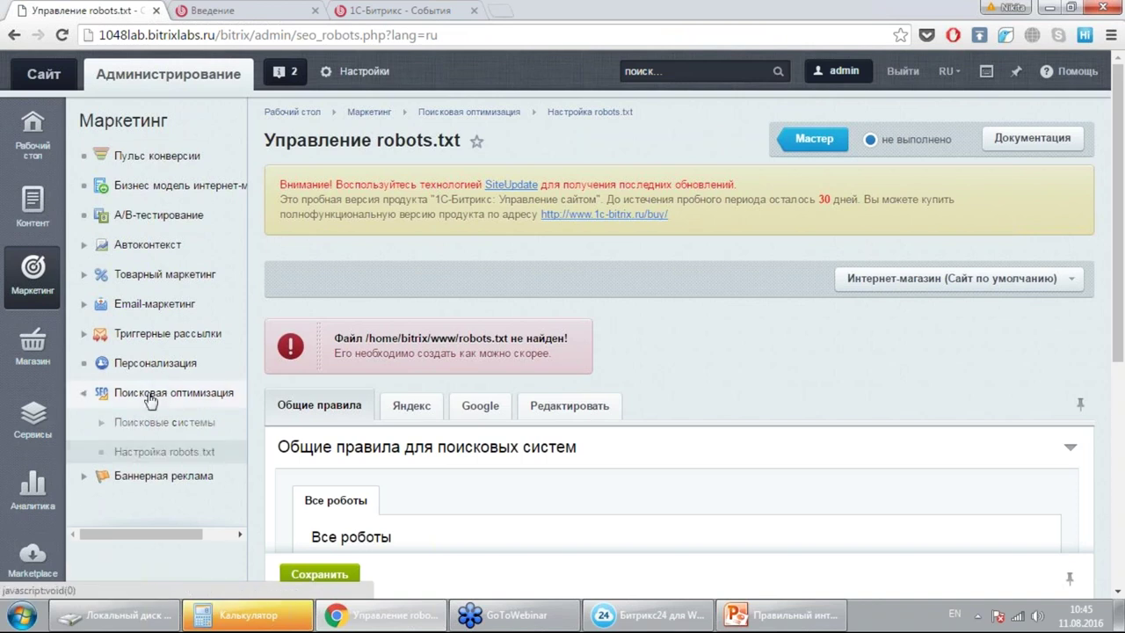
click(149, 397)
click(152, 423)
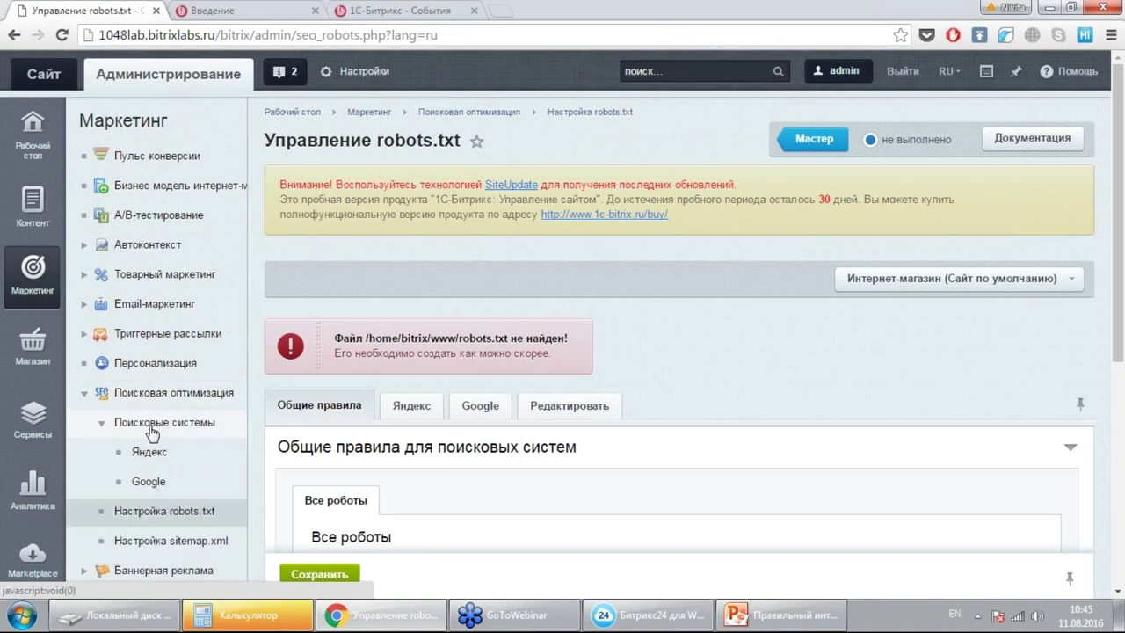
click(149, 452)
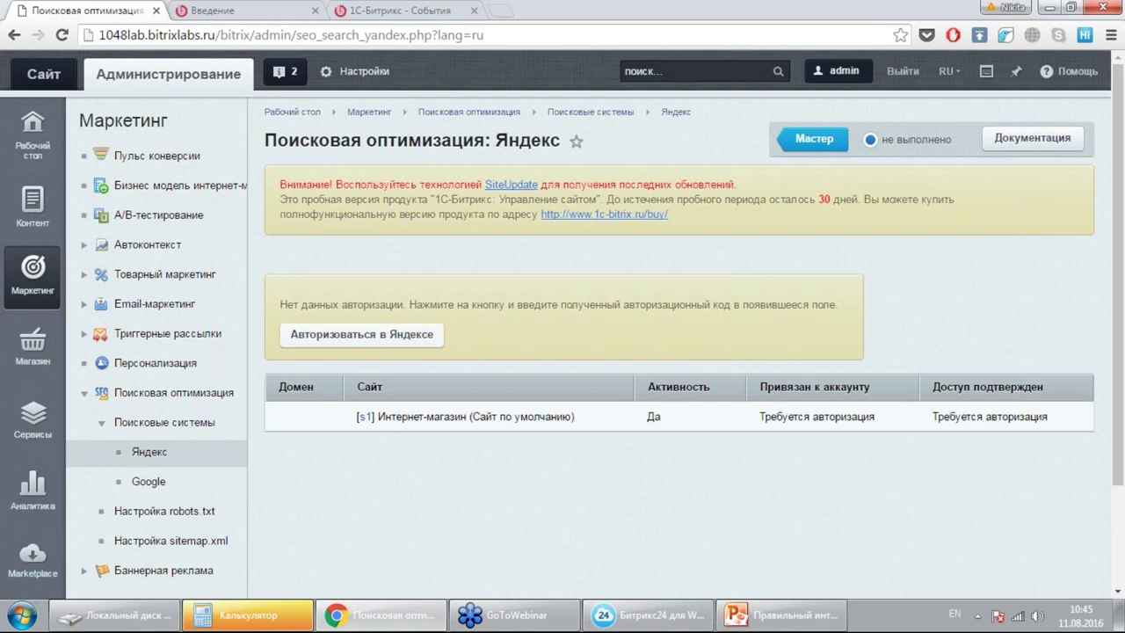
click(163, 486)
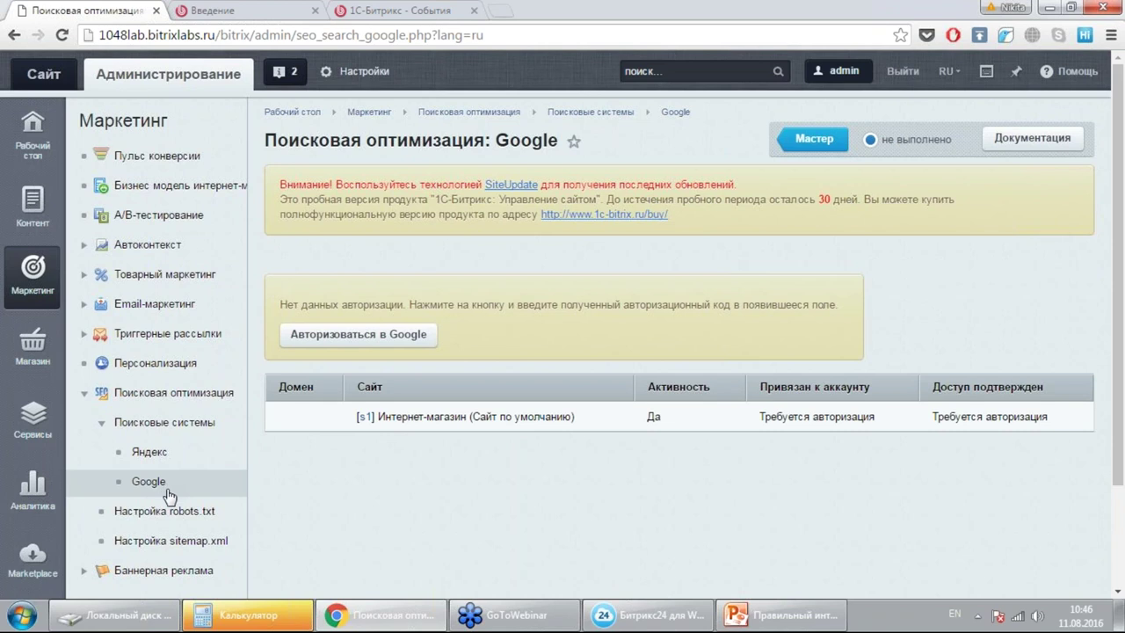
click(167, 516)
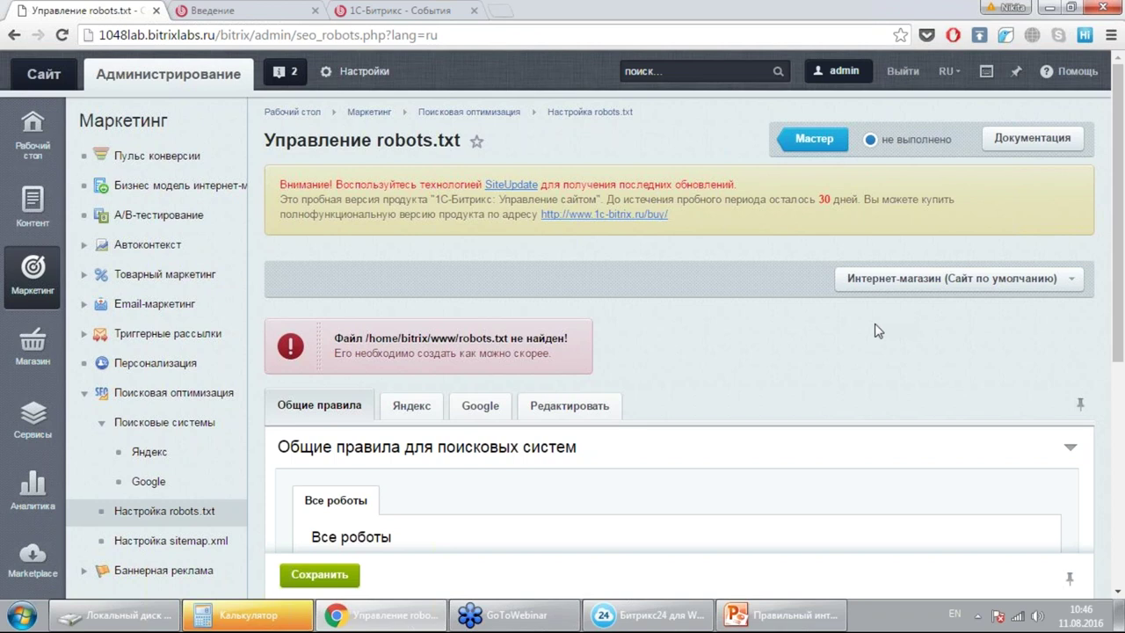
Add the starter robots.txt rules with the main mirror Host line and review them
scroll(799, 361, down, 4)
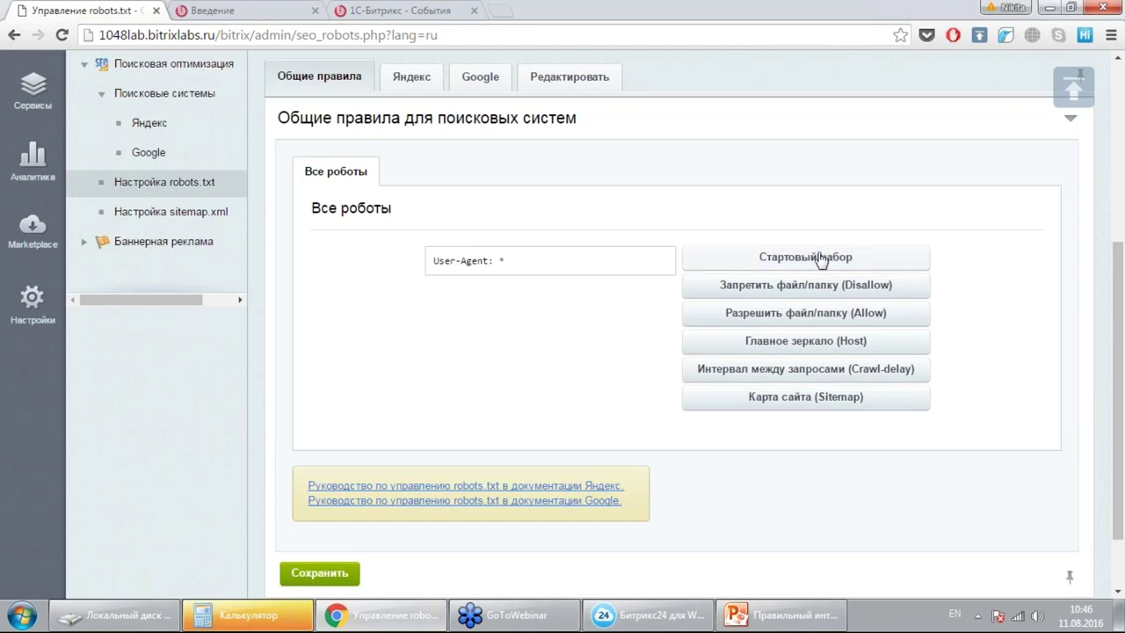
click(820, 259)
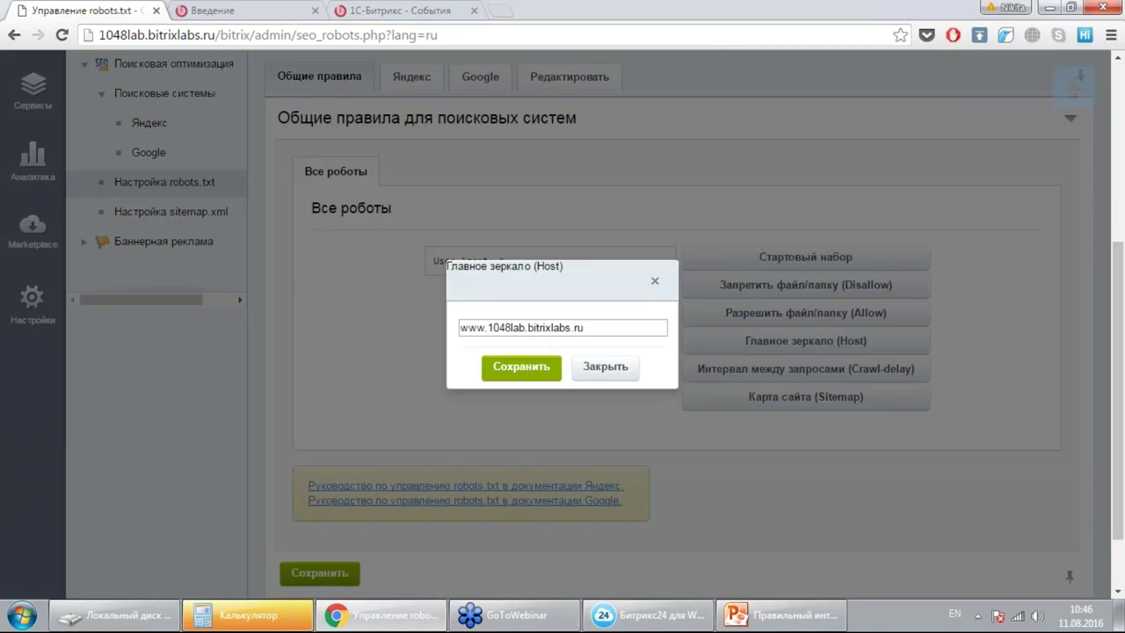
click(521, 367)
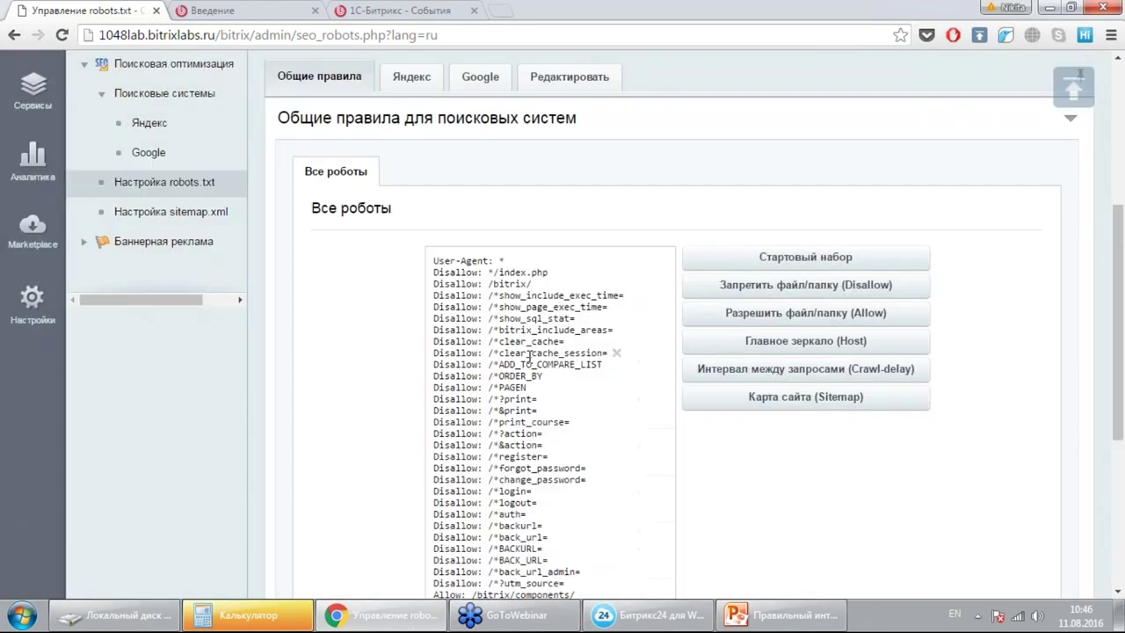
scroll(584, 387, down, 2)
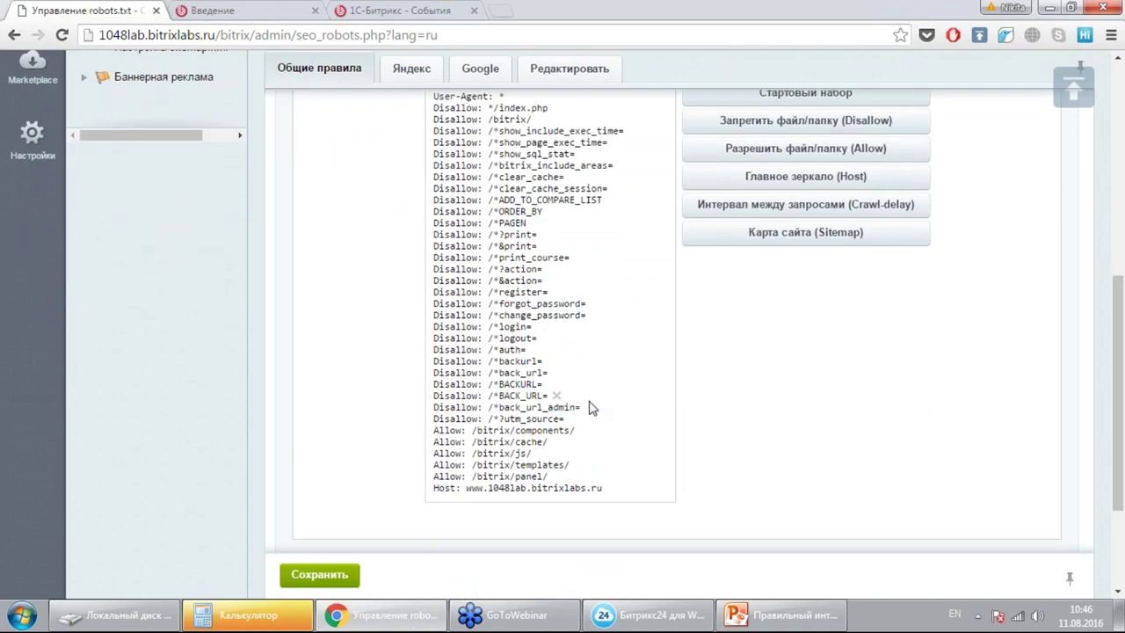
scroll(590, 408, up, 1)
scroll(591, 407, up, 2)
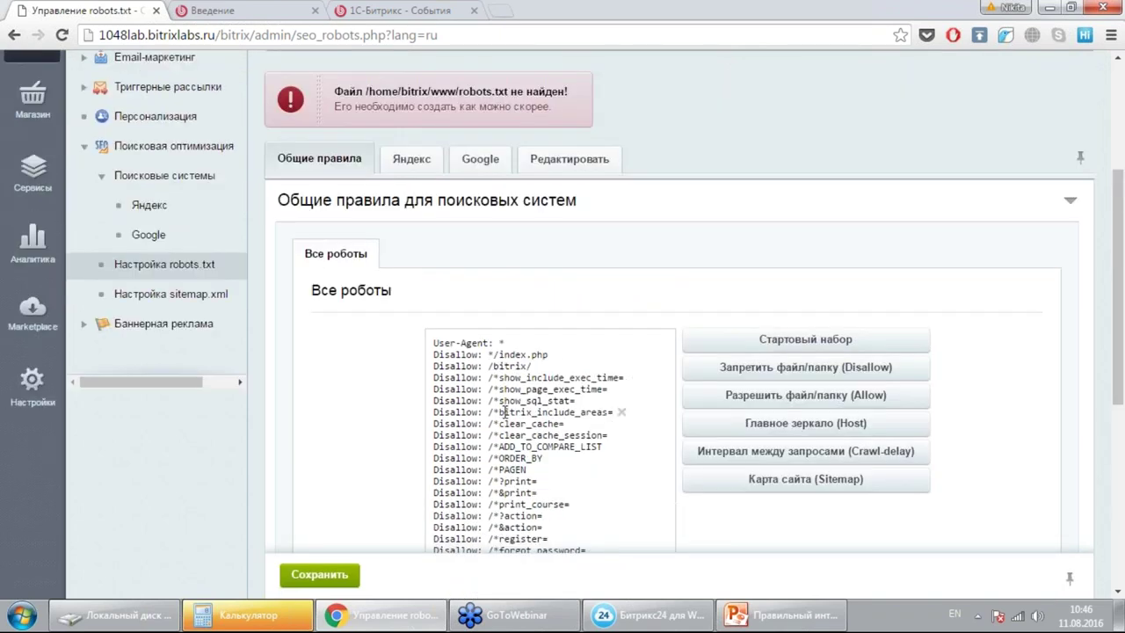
scroll(521, 450, down, 1)
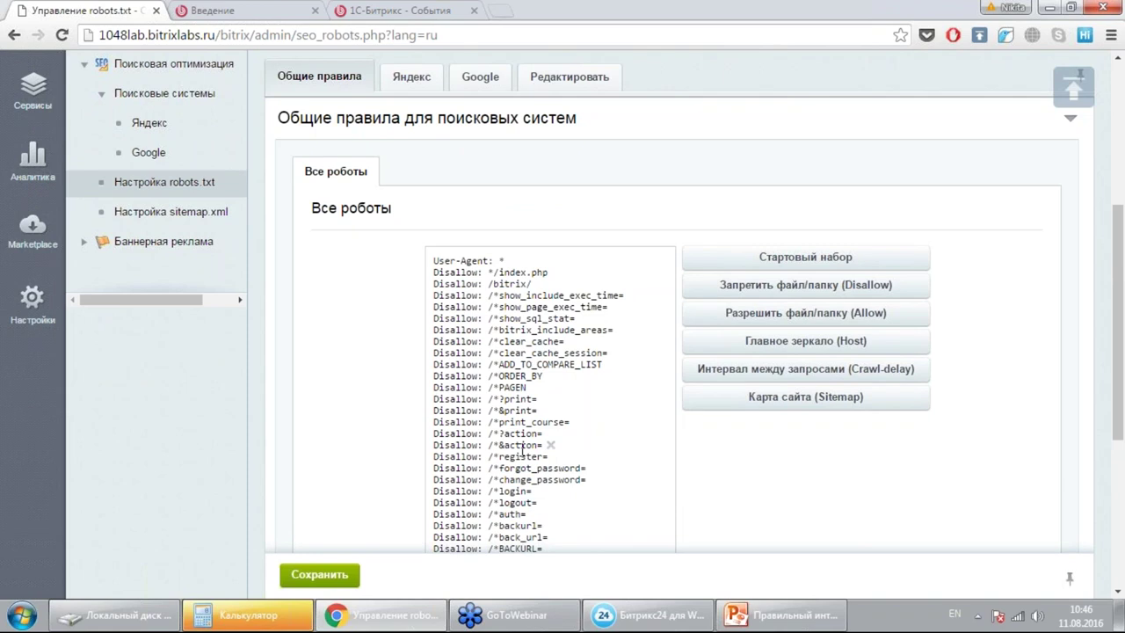
scroll(823, 450, down, 2)
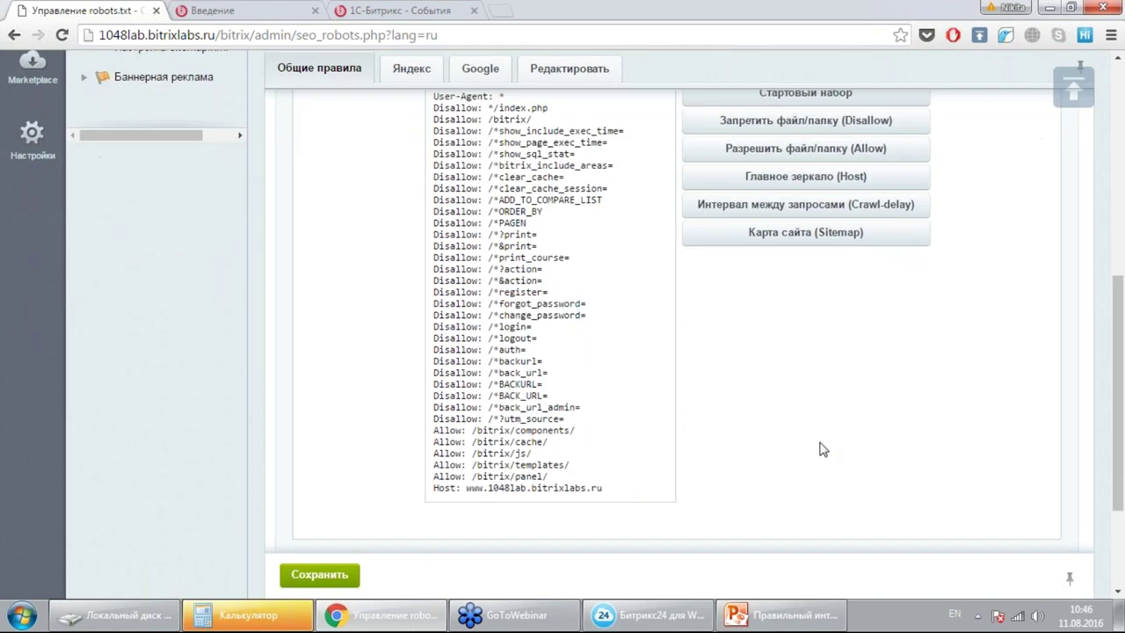
scroll(823, 449, up, 3)
scroll(834, 445, up, 2)
scroll(834, 445, down, 7)
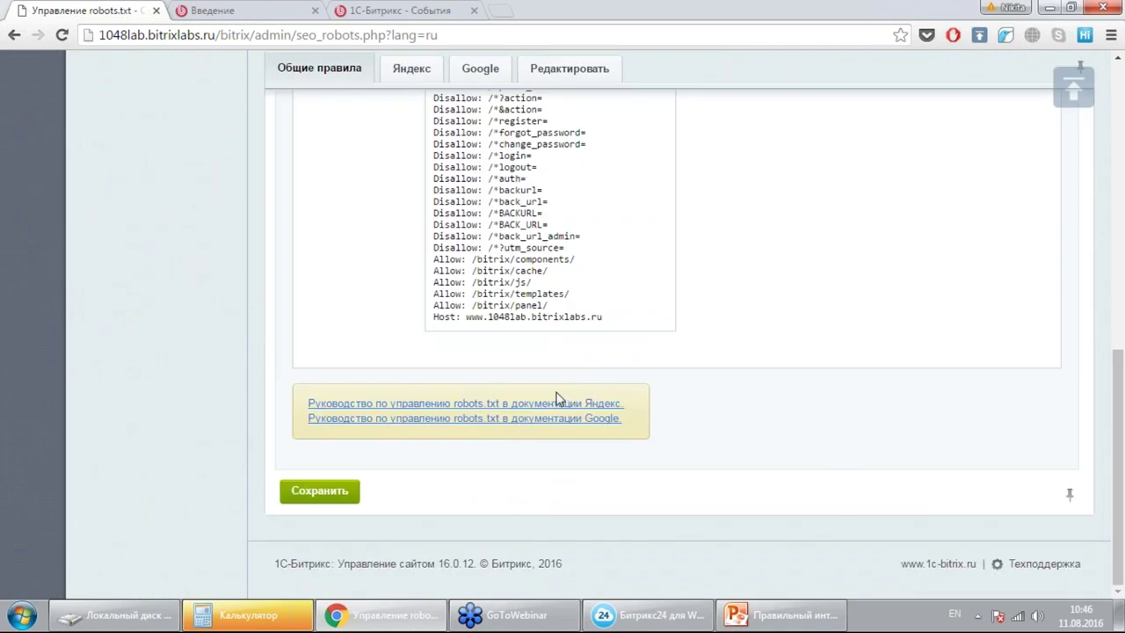
scroll(828, 428, up, 4)
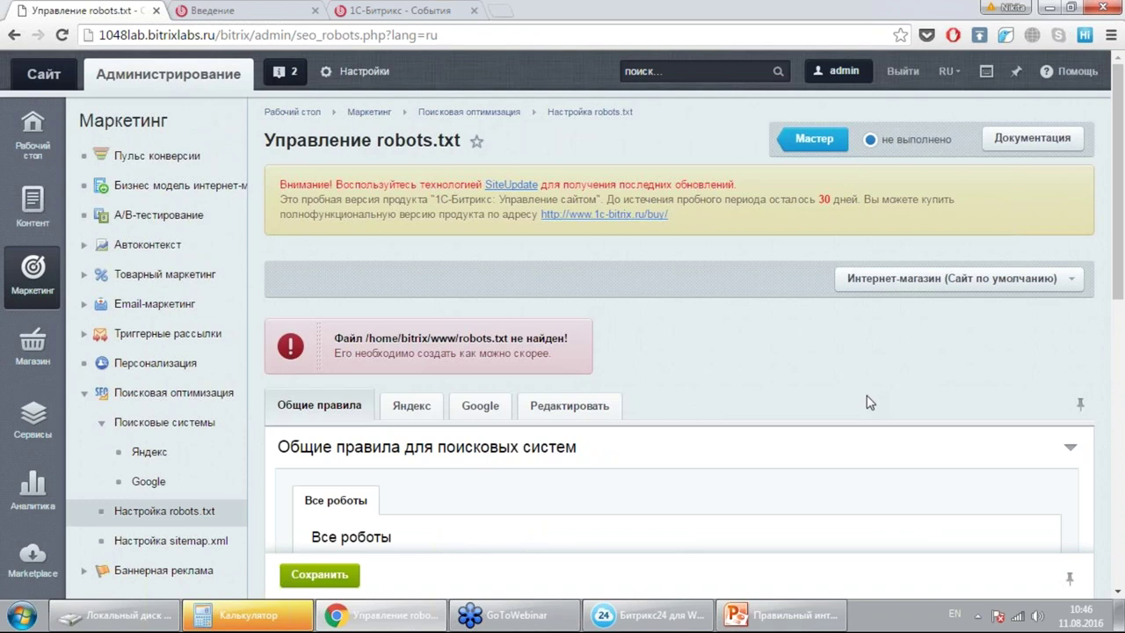
Collapse search optimisation and open Магазин > Настройки > Мастер магазина
click(84, 392)
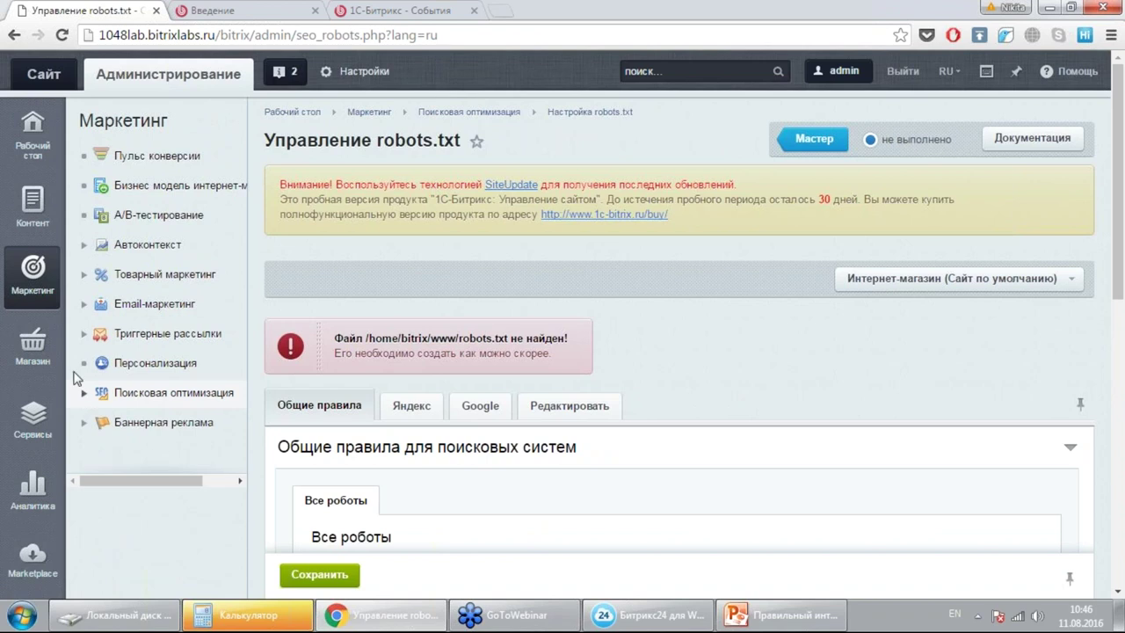
click(33, 345)
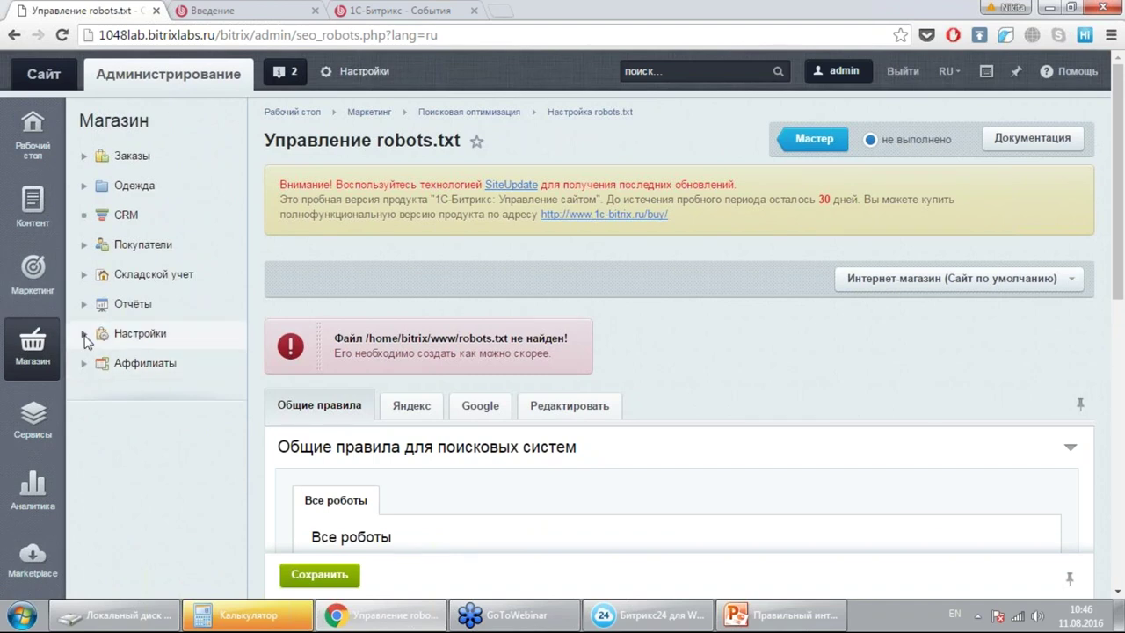
click(84, 335)
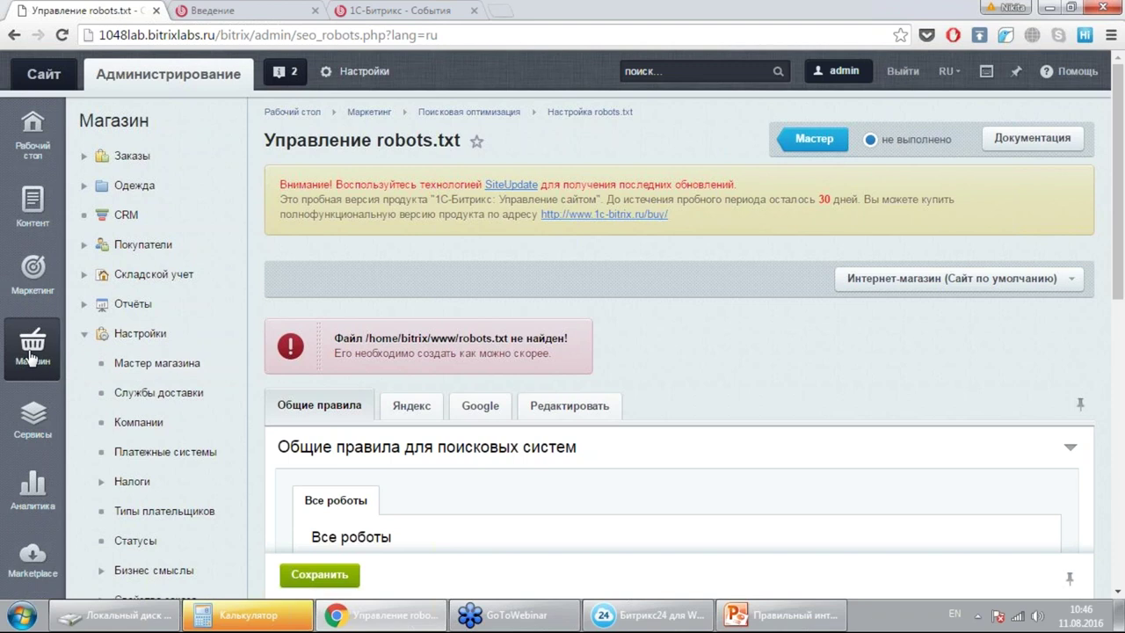
click(119, 365)
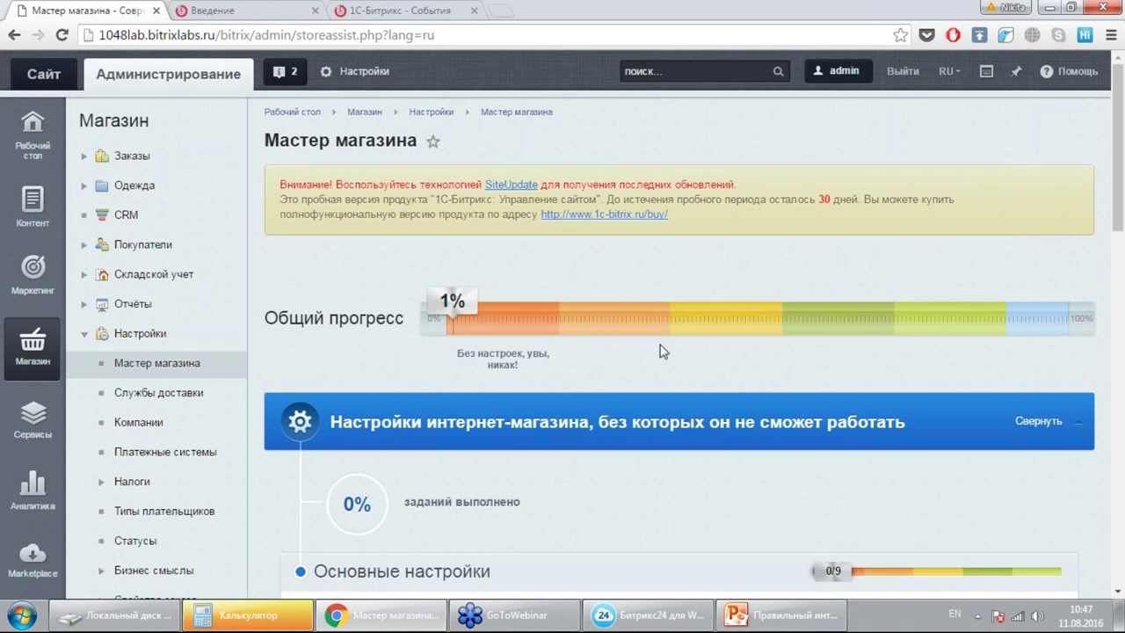
Scroll the wizard's task groups down to Основные SEO настройки интернет-магазина (0/6)
scroll(663, 350, down, 3)
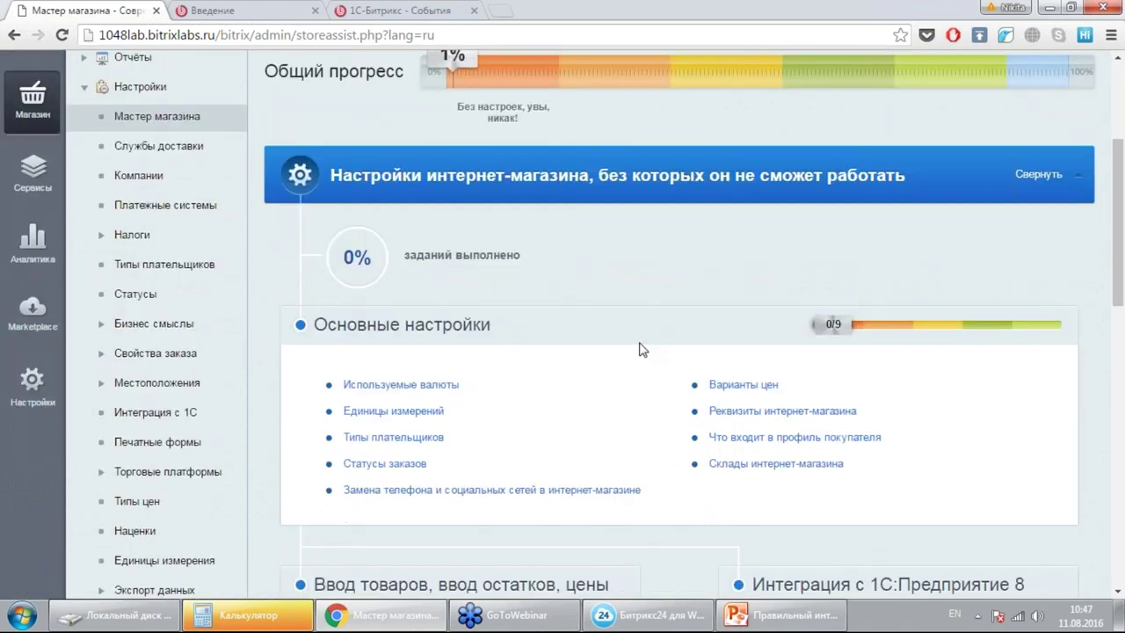
scroll(639, 347, up, 1)
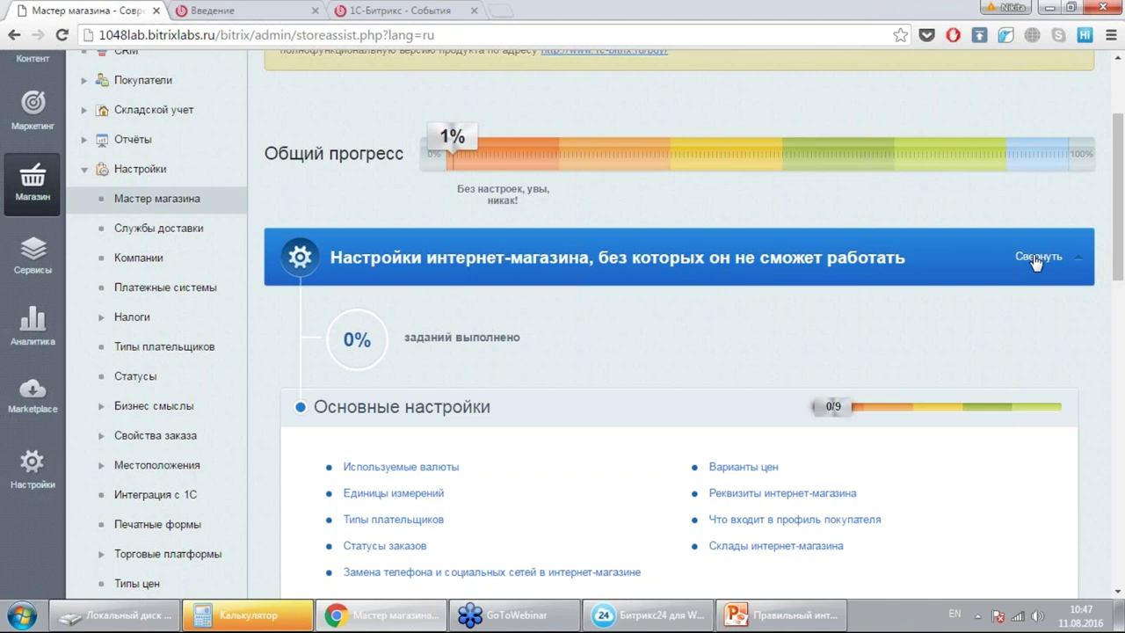
scroll(666, 369, down, 5)
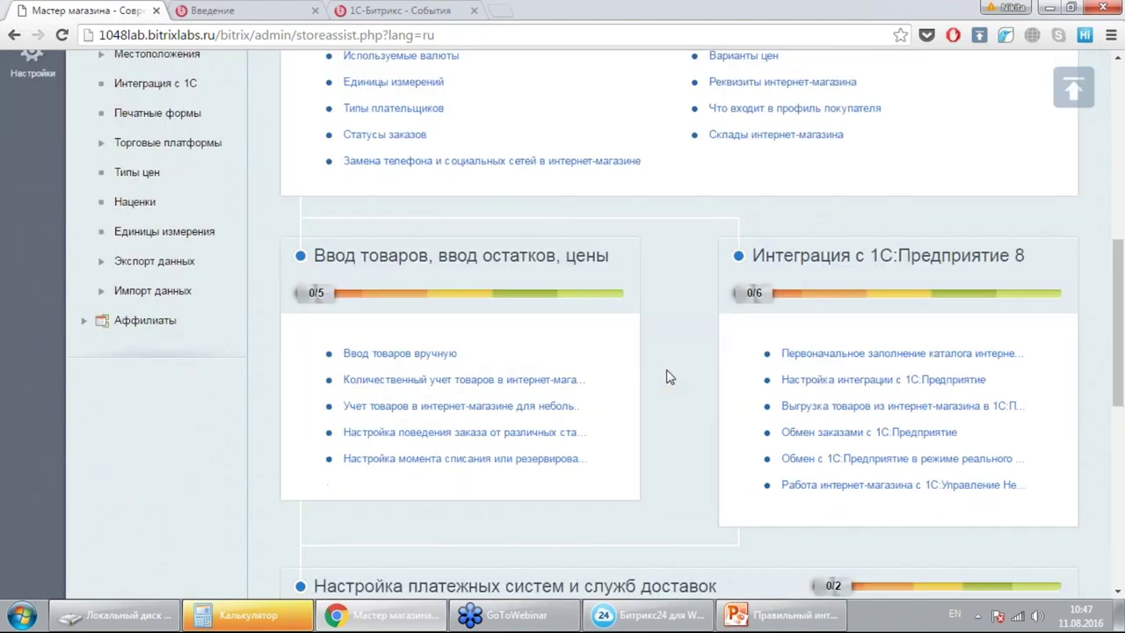
scroll(666, 377, down, 3)
scroll(417, 378, up, 4)
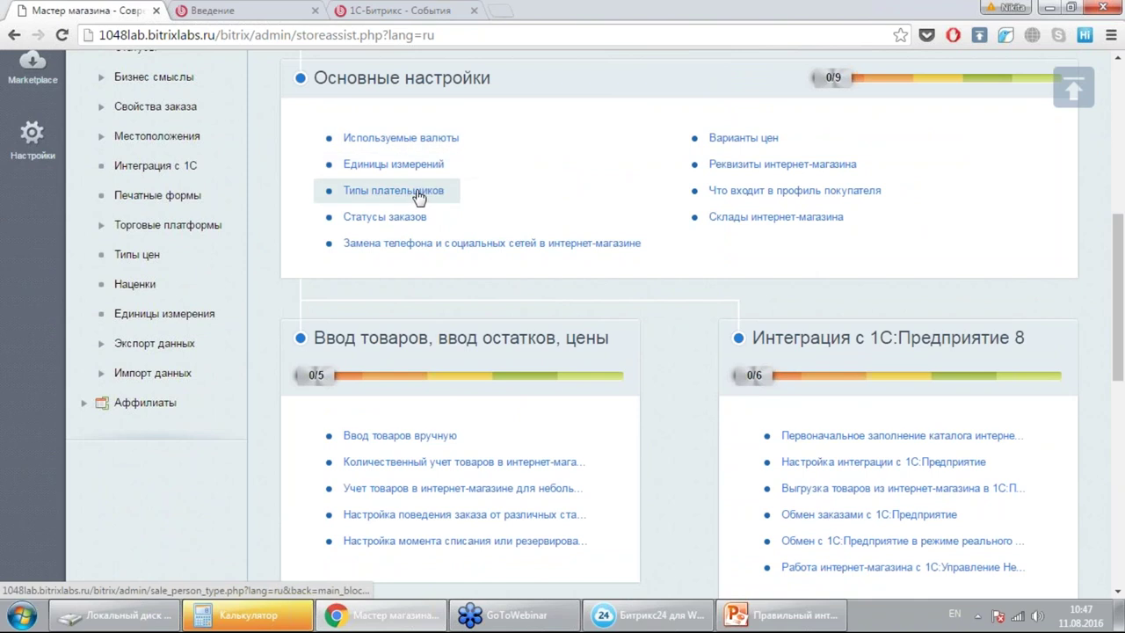
scroll(550, 165, down, 1)
scroll(553, 164, down, 2)
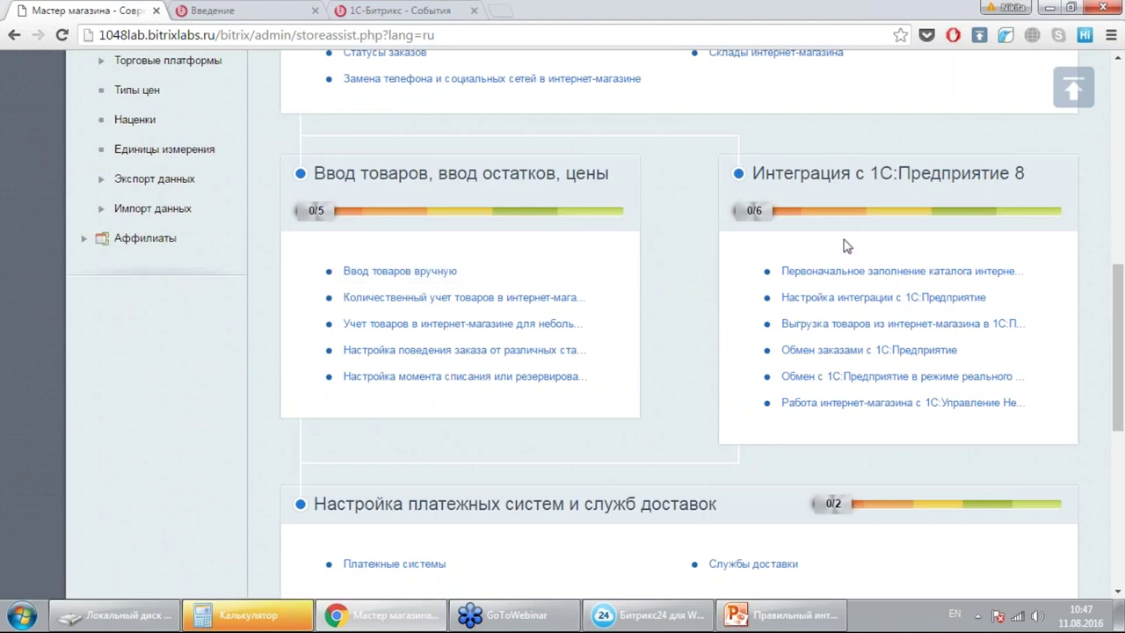
scroll(651, 284, down, 3)
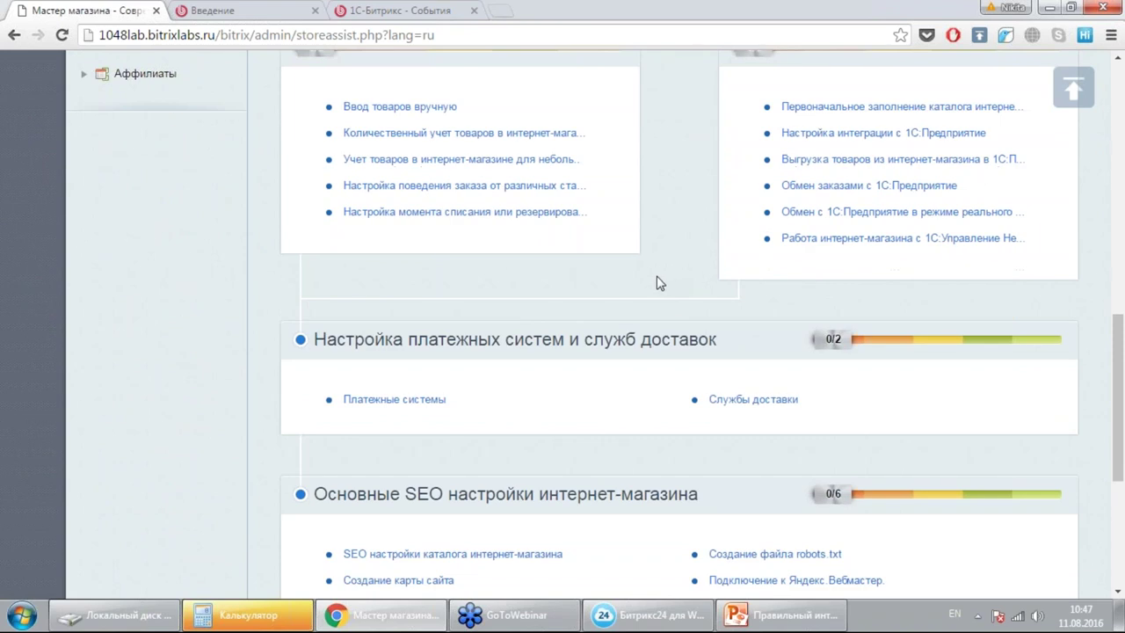
scroll(539, 316, down, 1)
scroll(539, 316, down, 2)
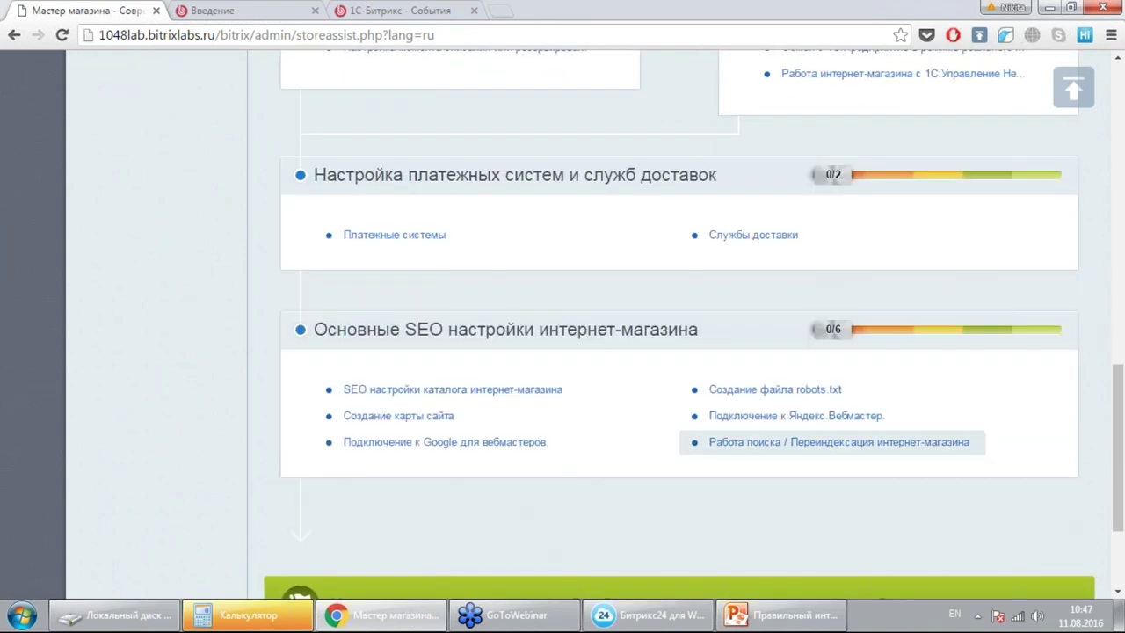
Open 'SEO настройки каталога' in a new tab, mark it Задание выполнено, and return to Мастер
right_click(478, 392)
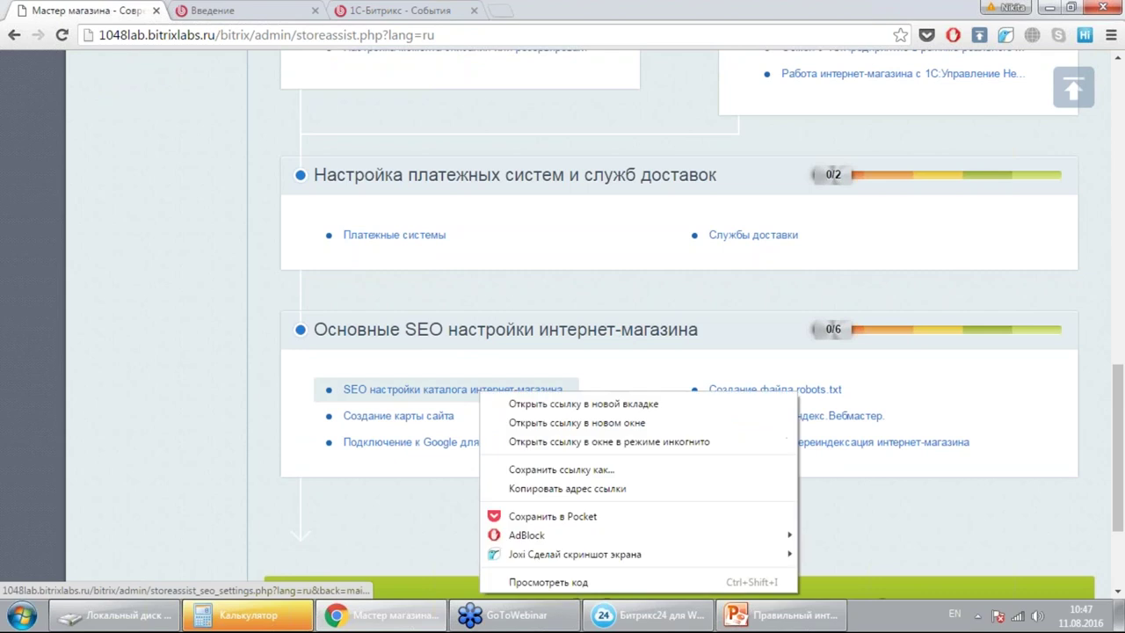
click(538, 406)
key(ctrl+Tab)
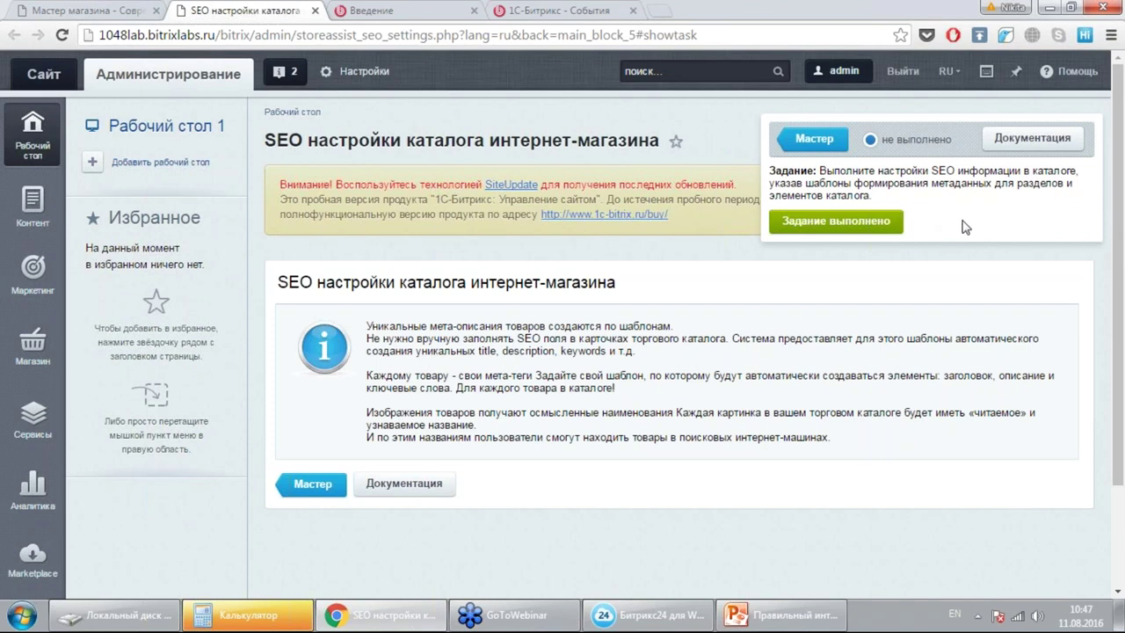
click(892, 222)
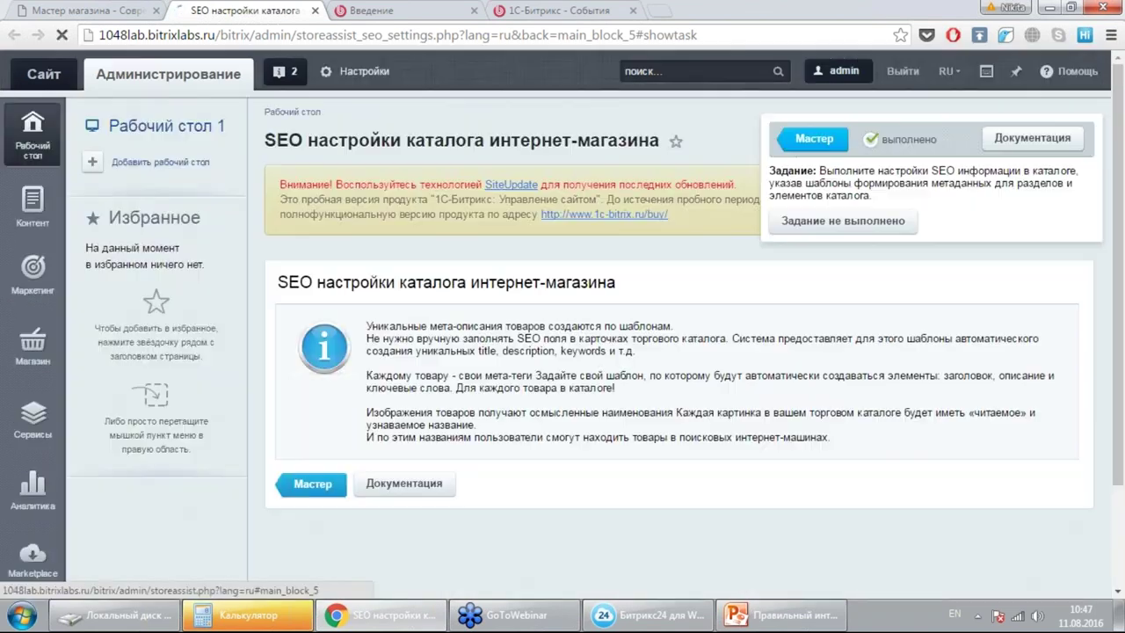
click(814, 138)
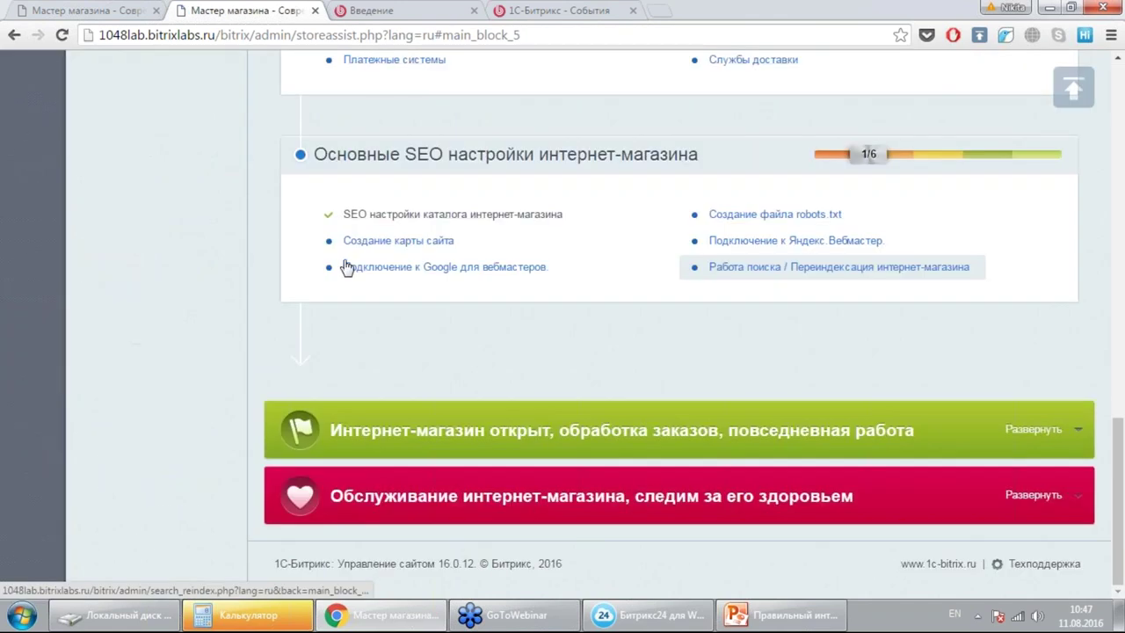
Open sitemap creation in a new tab and add a new configuration for site s1
right_click(360, 246)
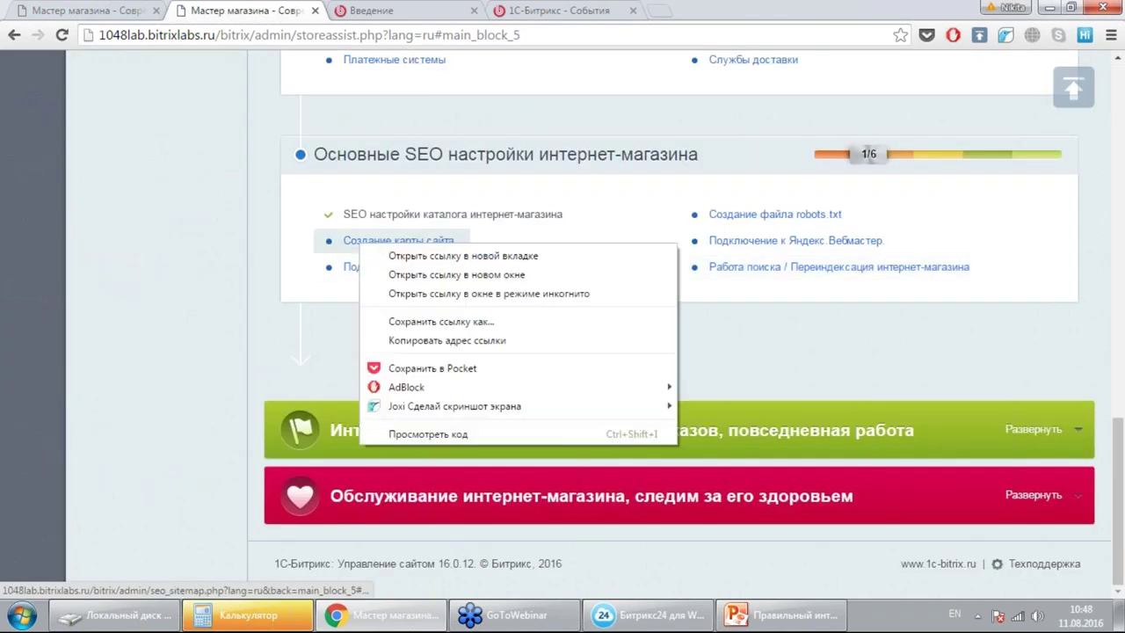
click(439, 256)
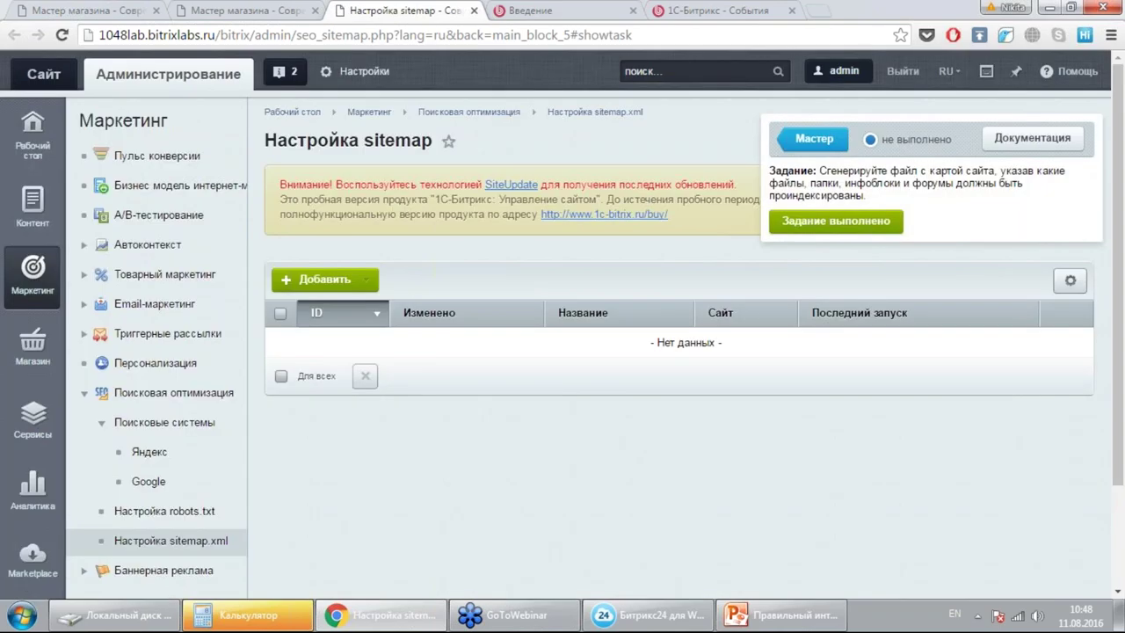
click(325, 280)
click(369, 342)
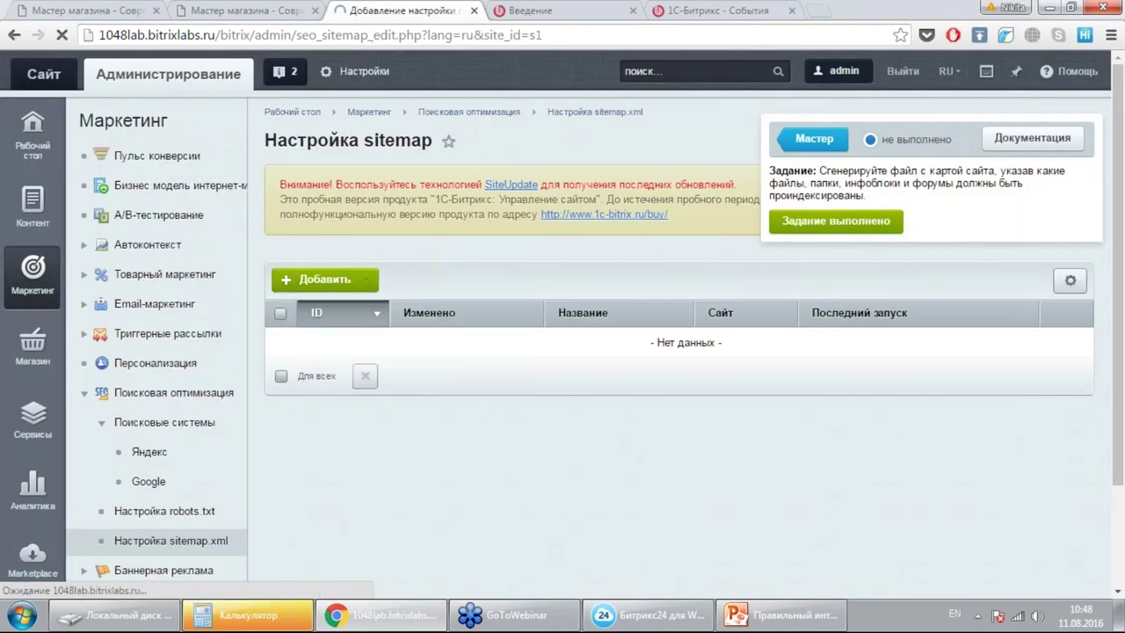
scroll(647, 245, down, 2)
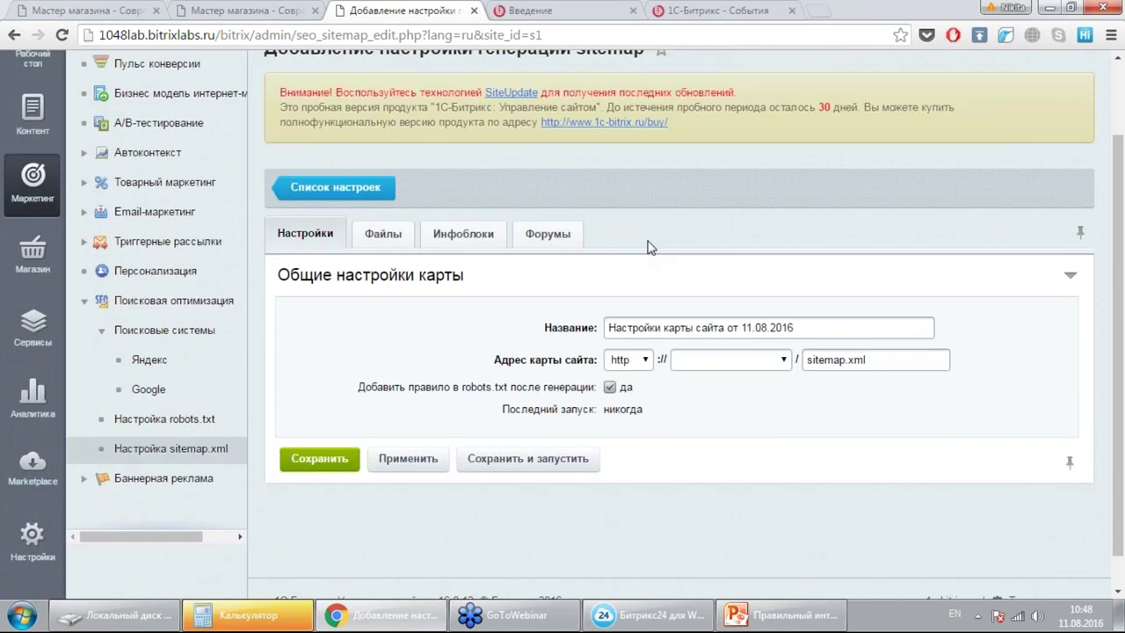
scroll(647, 245, down, 1)
Review the files, infoblocks and forums tabs, save the sitemap, and mark its task done
click(383, 198)
click(457, 200)
click(563, 207)
click(318, 412)
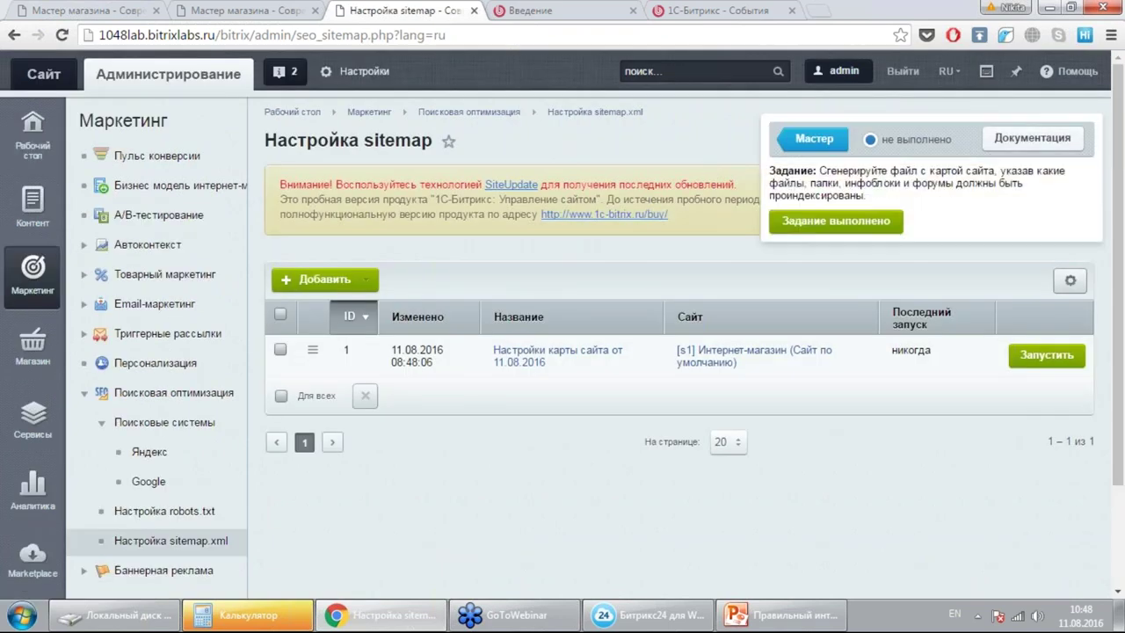
mouse_move(865, 154)
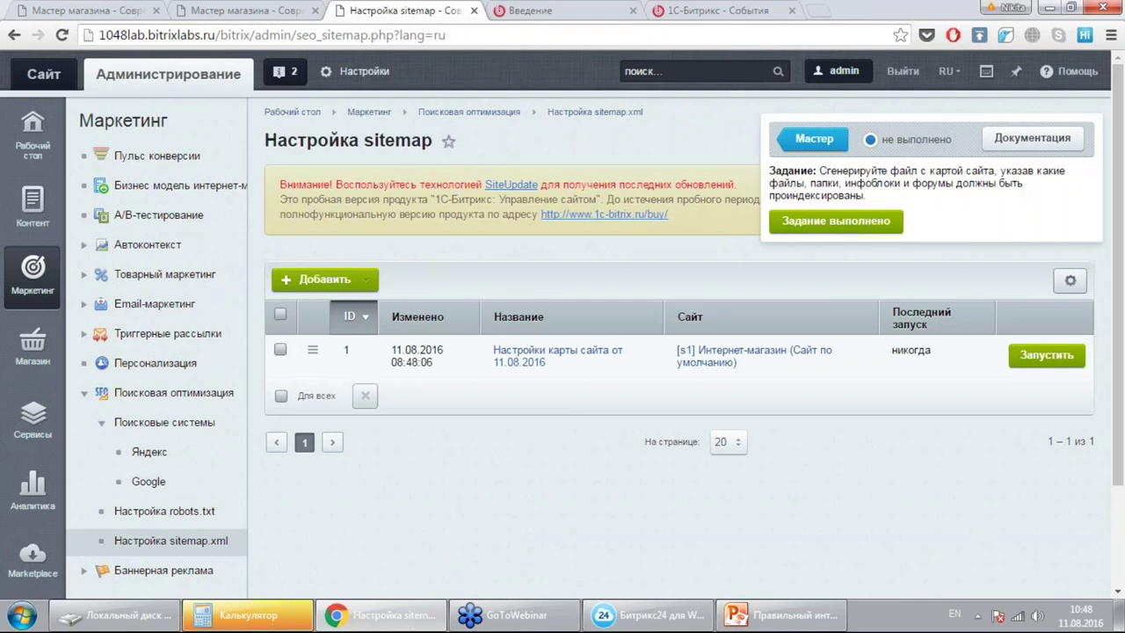
click(857, 221)
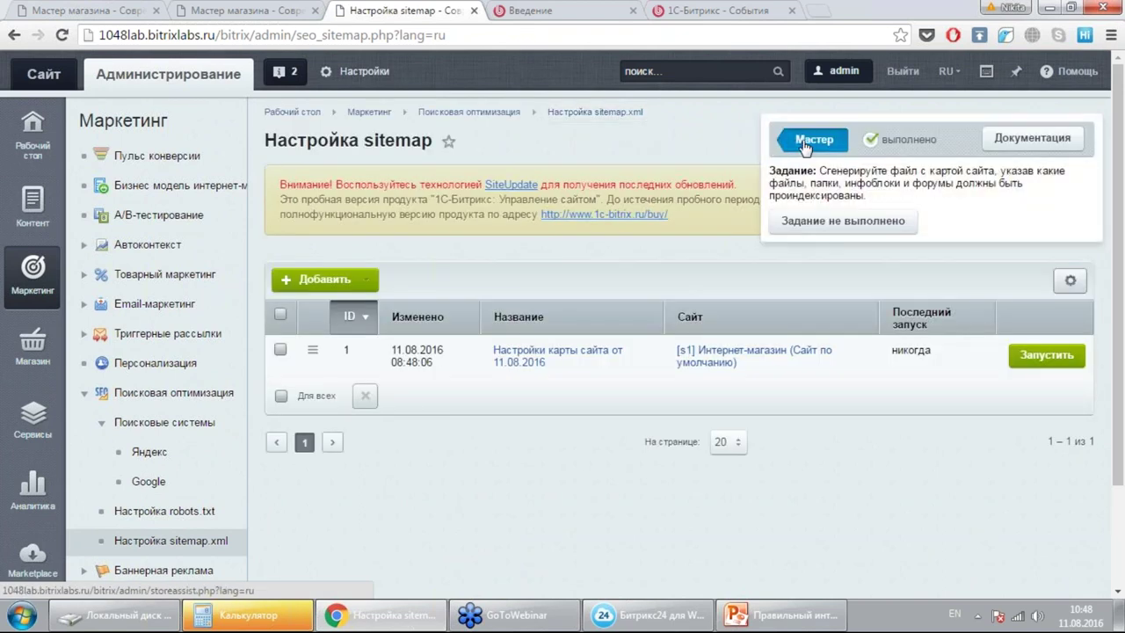
Open Используемые валюты from the store wizard in a new tab, keeping the wizard showing
click(804, 143)
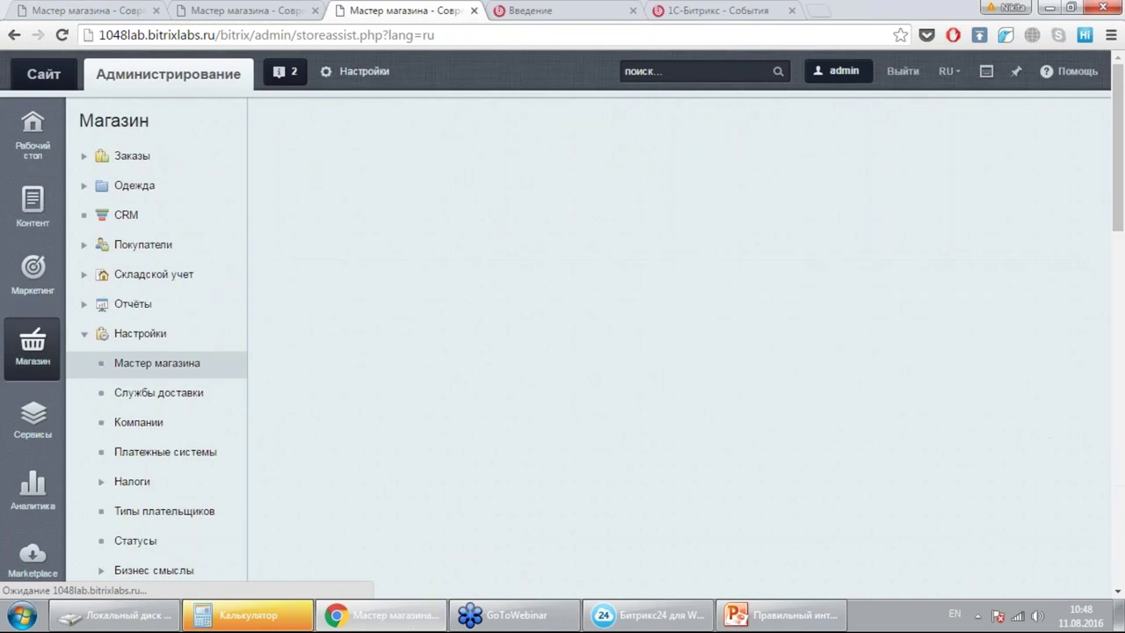
scroll(846, 169, down, 12)
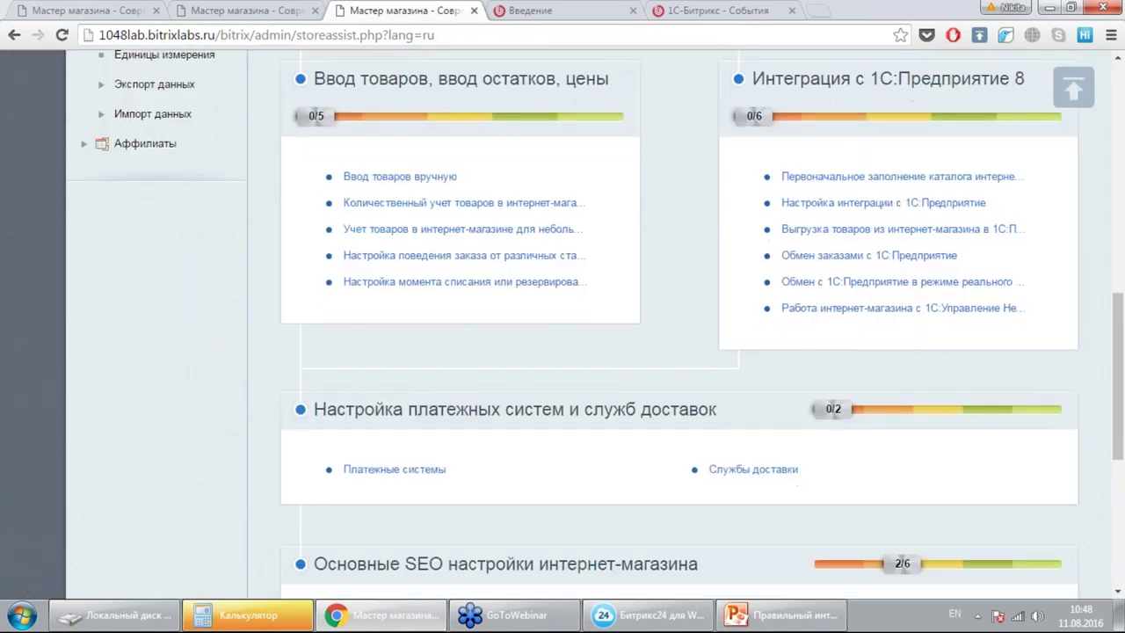
scroll(826, 154, down, 1)
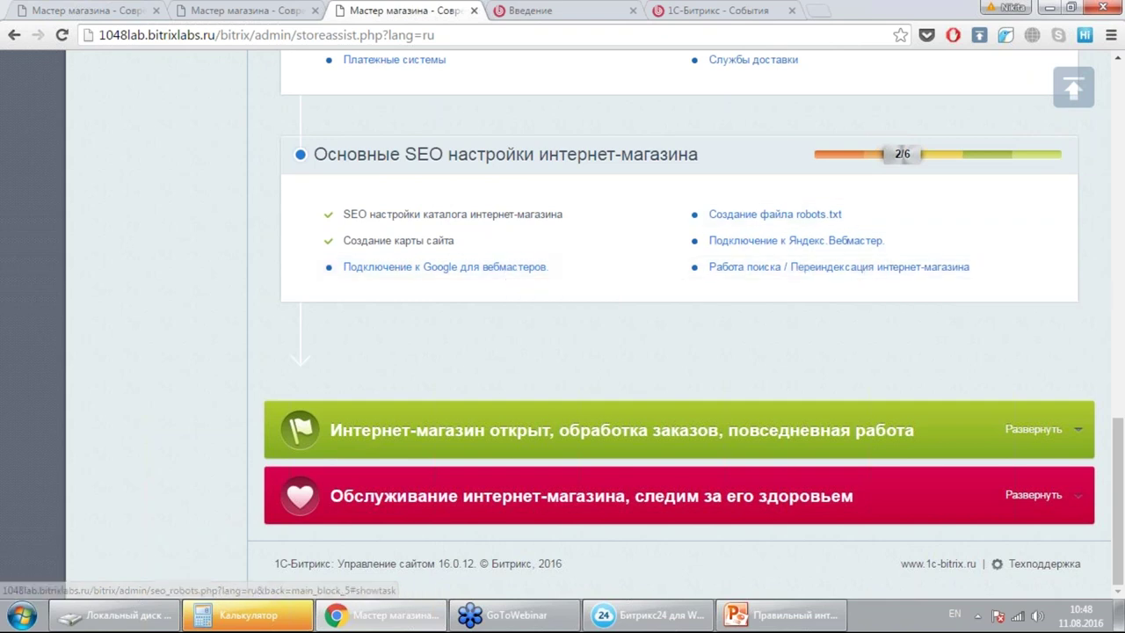
scroll(713, 156, up, 2)
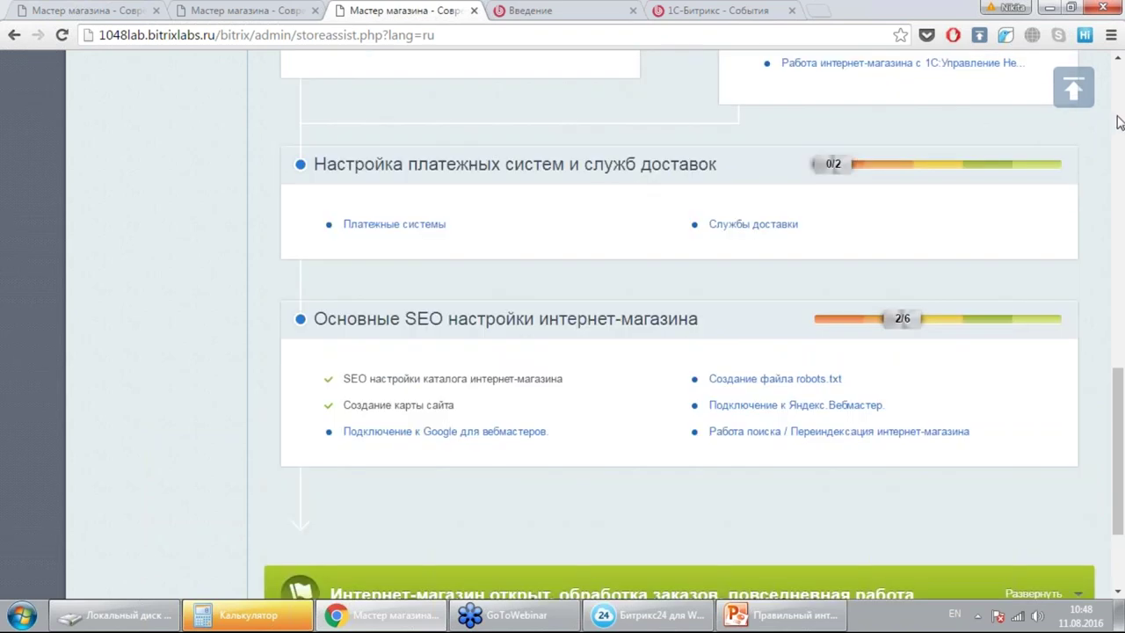
scroll(602, 185, up, 6)
scroll(604, 167, up, 5)
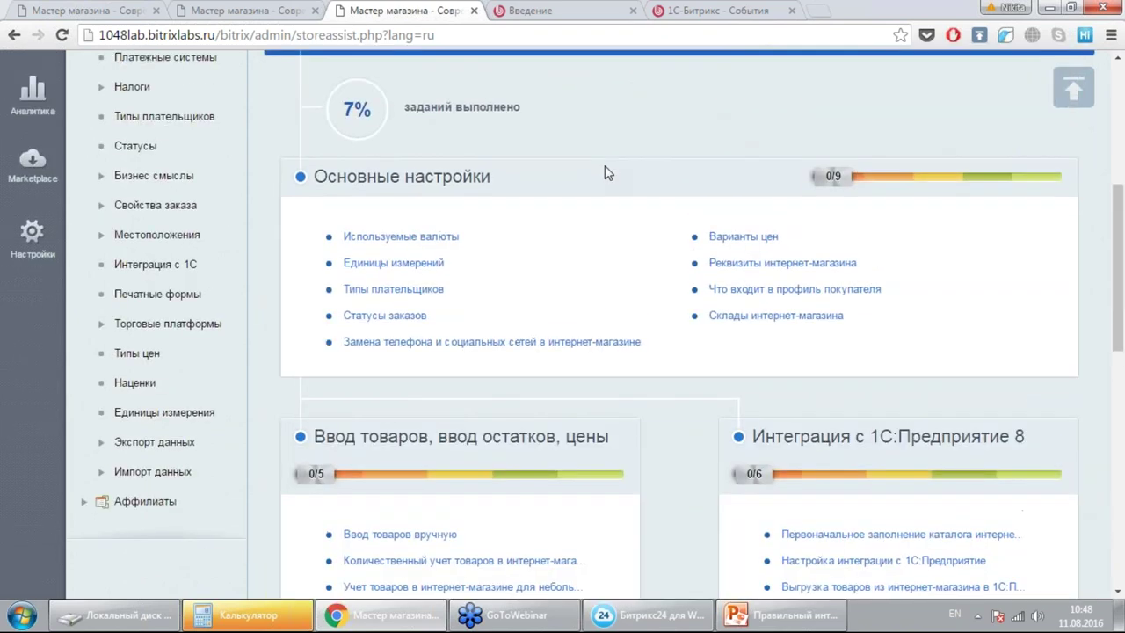
scroll(604, 167, down, 4)
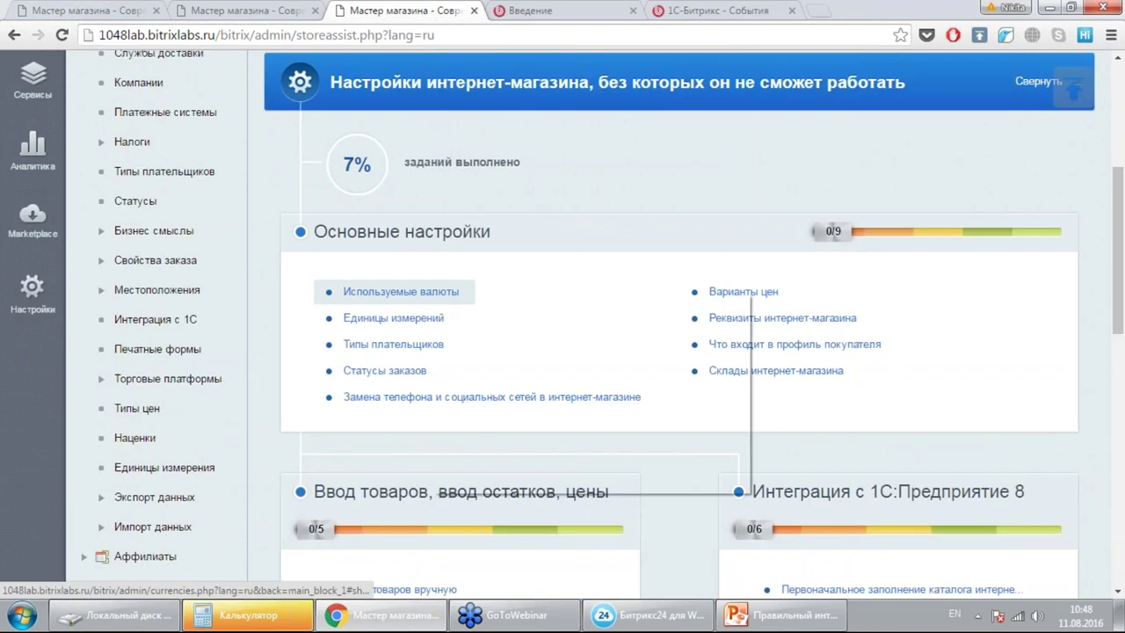
right_click(463, 299)
click(463, 303)
click(558, 10)
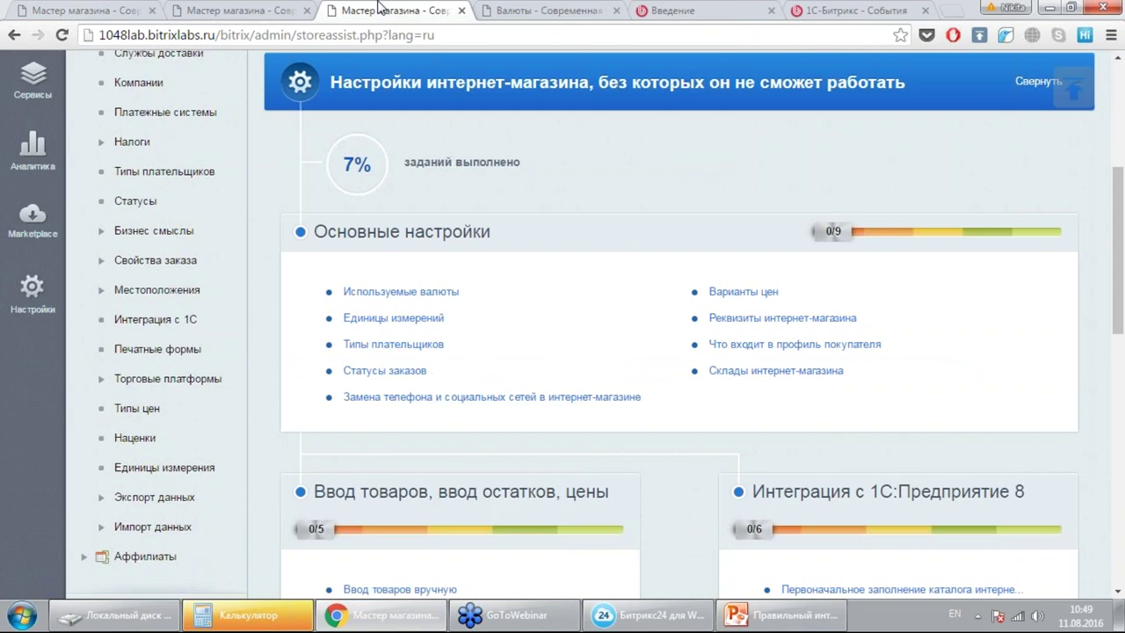
Mark the currencies task as Задание выполнено and go back to the wizard
click(523, 10)
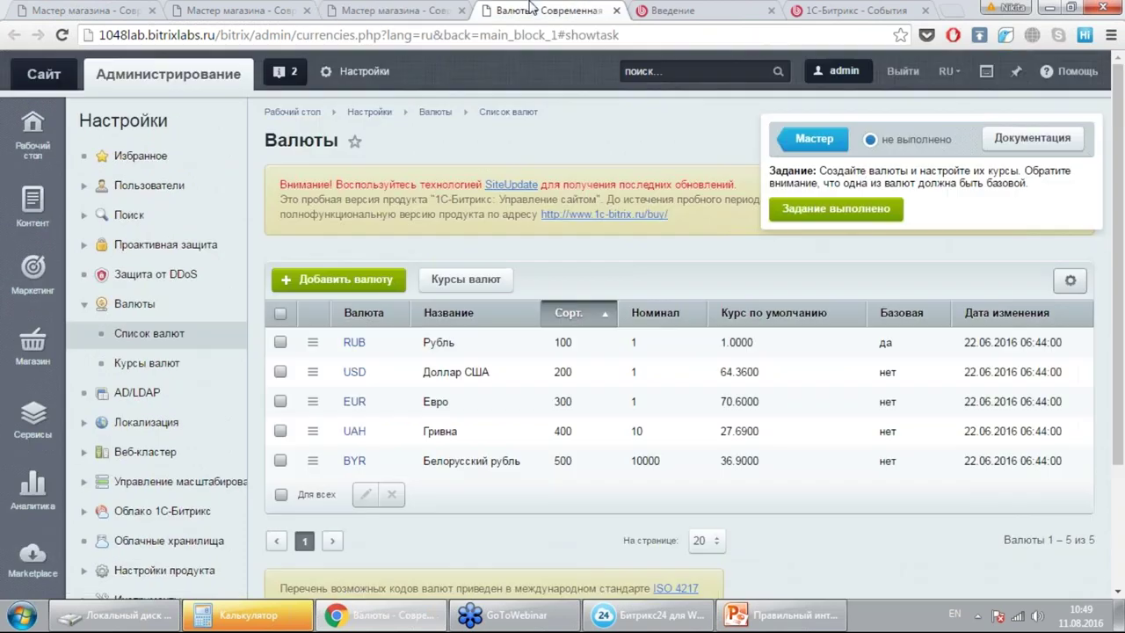
click(865, 211)
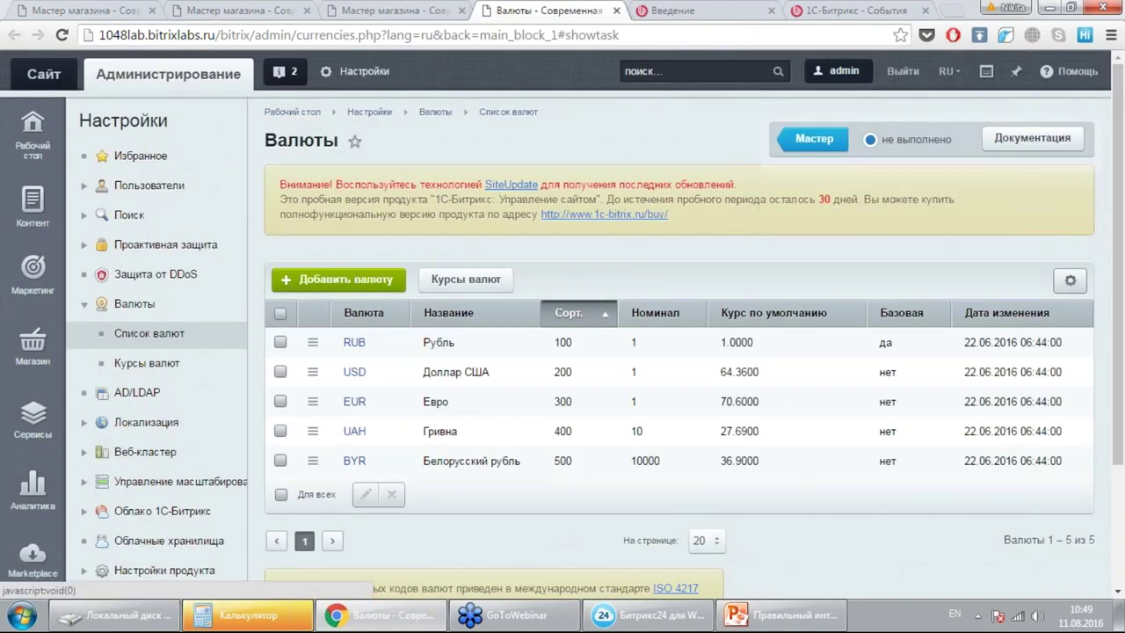
click(398, 9)
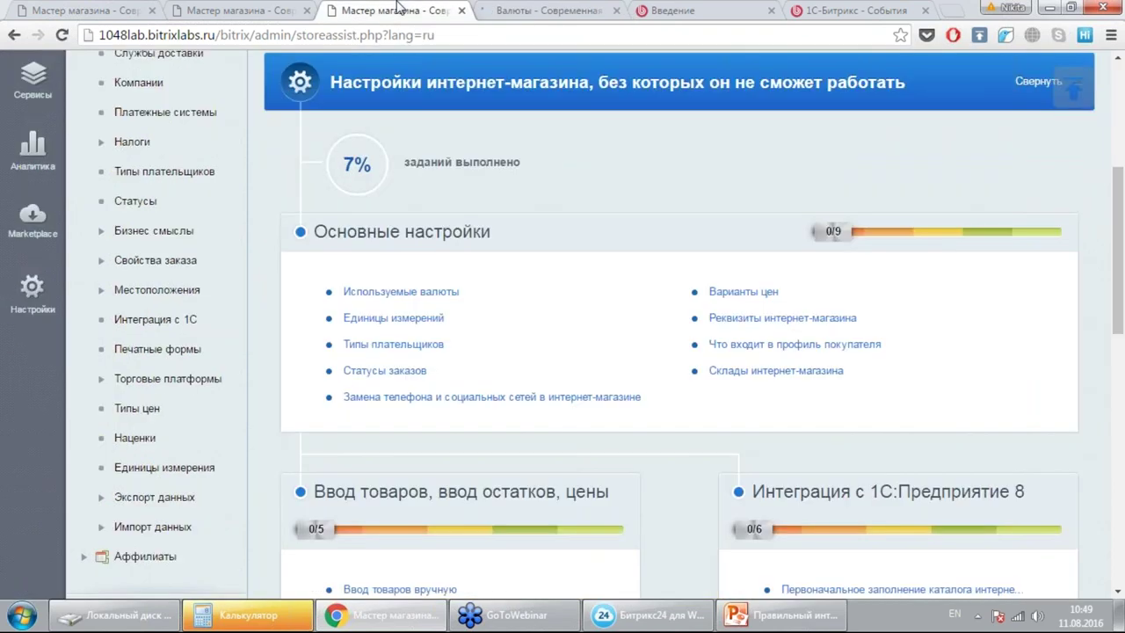
Open Единицы измерений in a new tab and close the Валюты tab
right_click(410, 322)
click(473, 334)
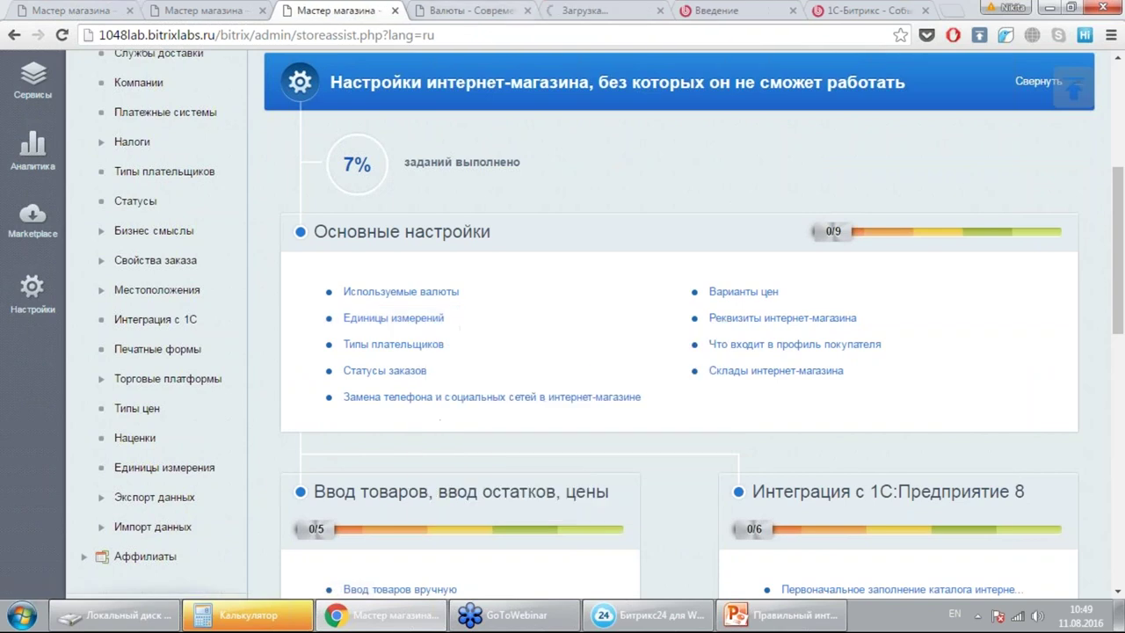
click(515, 11)
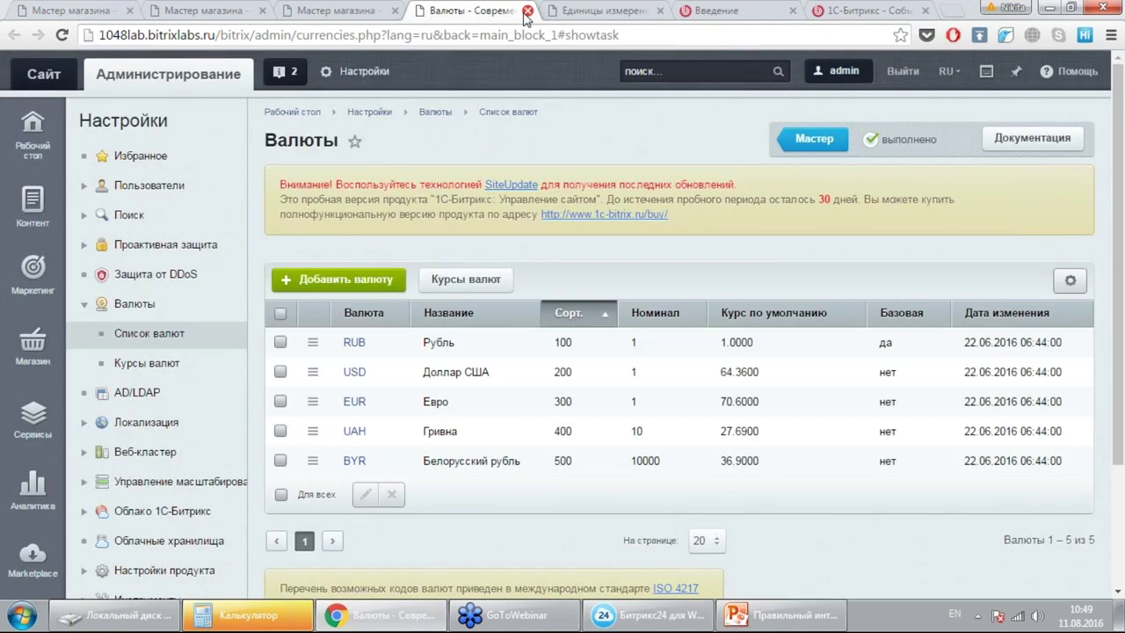
click(527, 10)
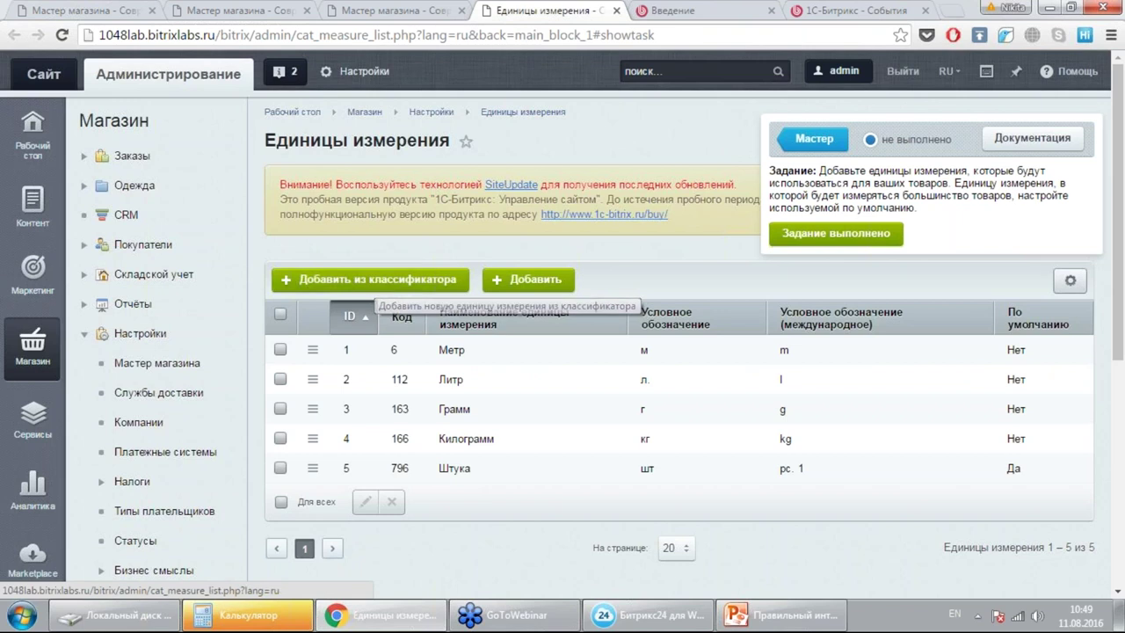
click(419, 10)
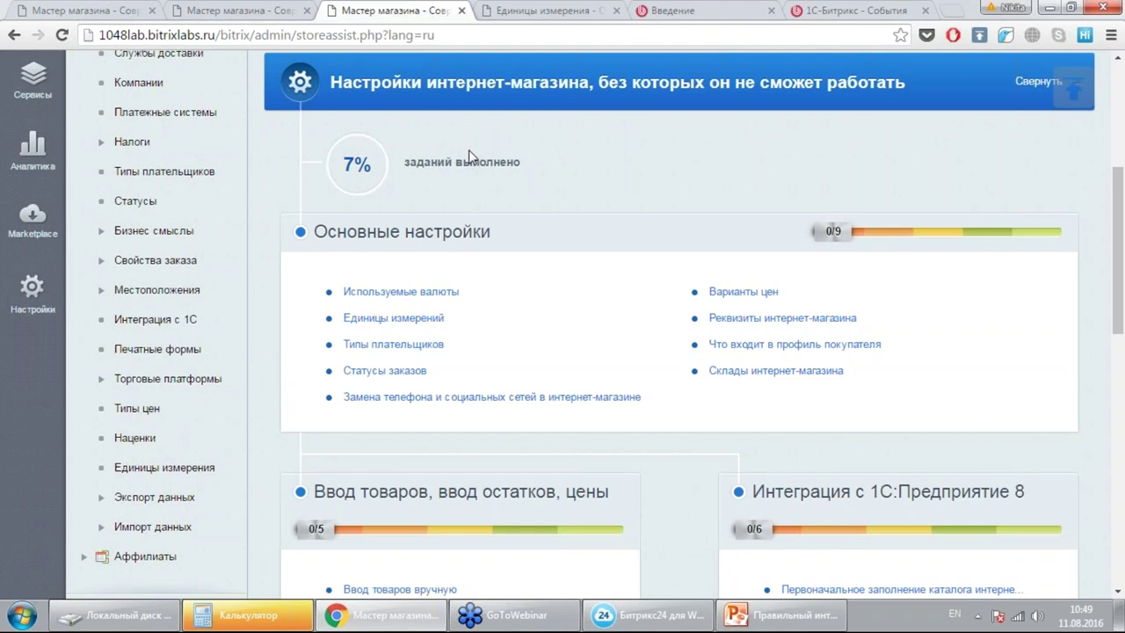
Open Типы плательщиков in a new tab and close the units of measure tab
right_click(398, 349)
click(457, 354)
click(492, 11)
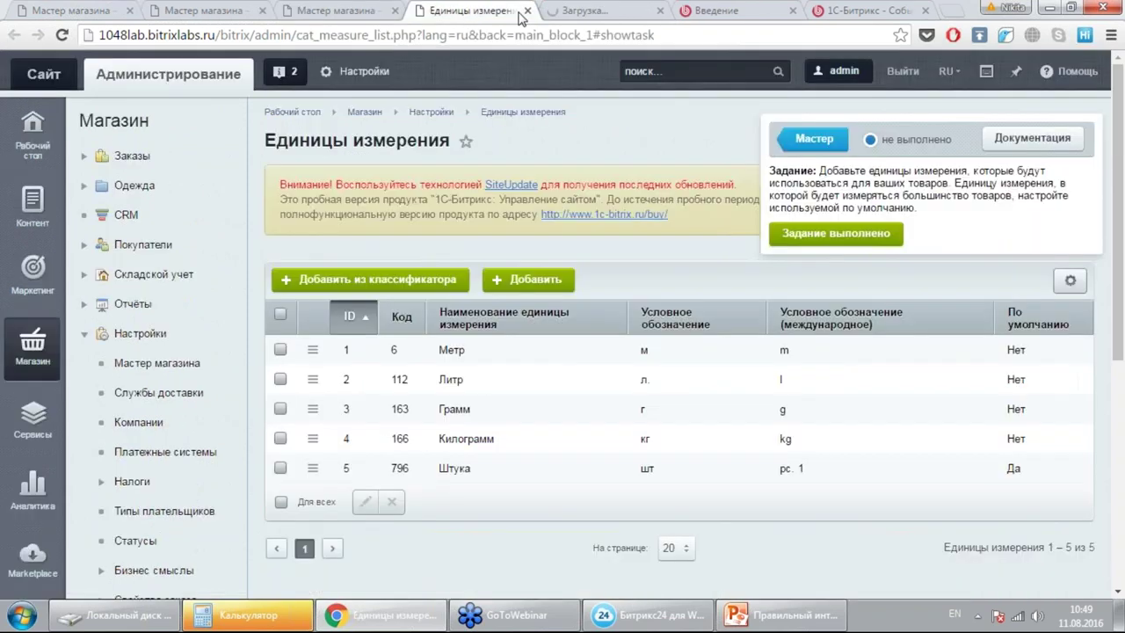
click(527, 10)
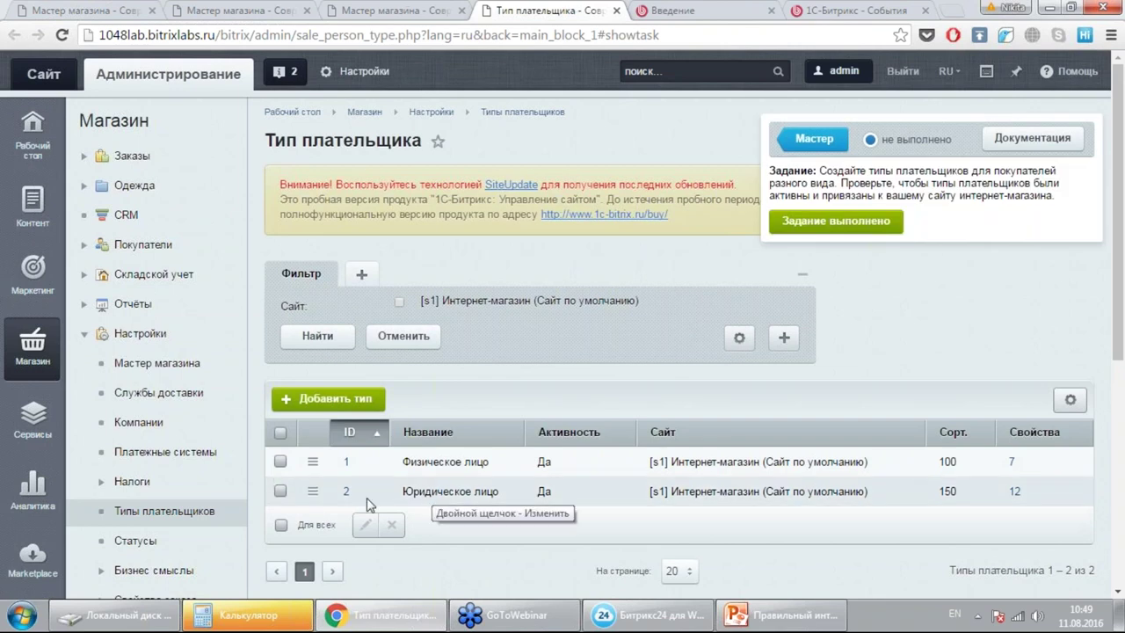
Review the Физическое лицо payer type's edit form, then return to the payer type list
click(312, 462)
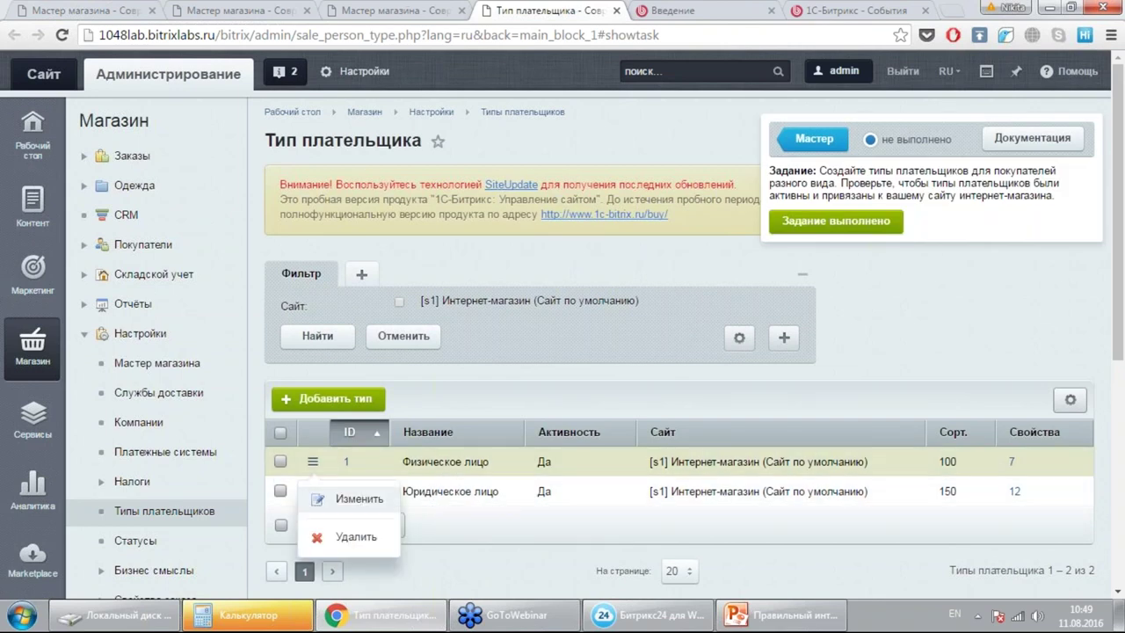
click(334, 498)
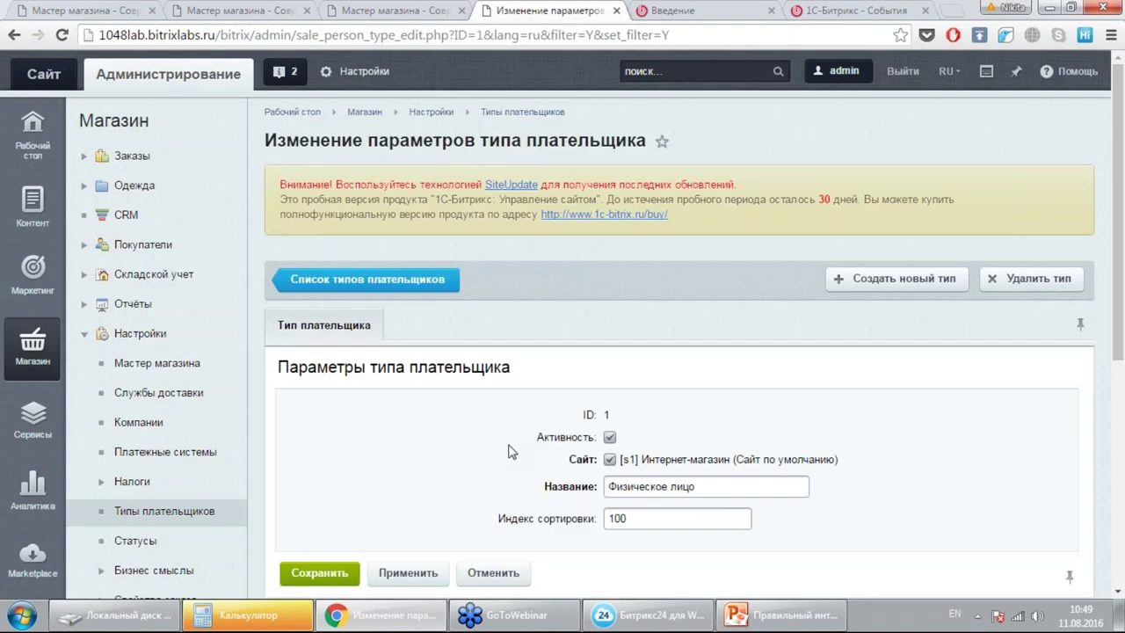
scroll(839, 259, down, 1)
scroll(839, 255, down, 2)
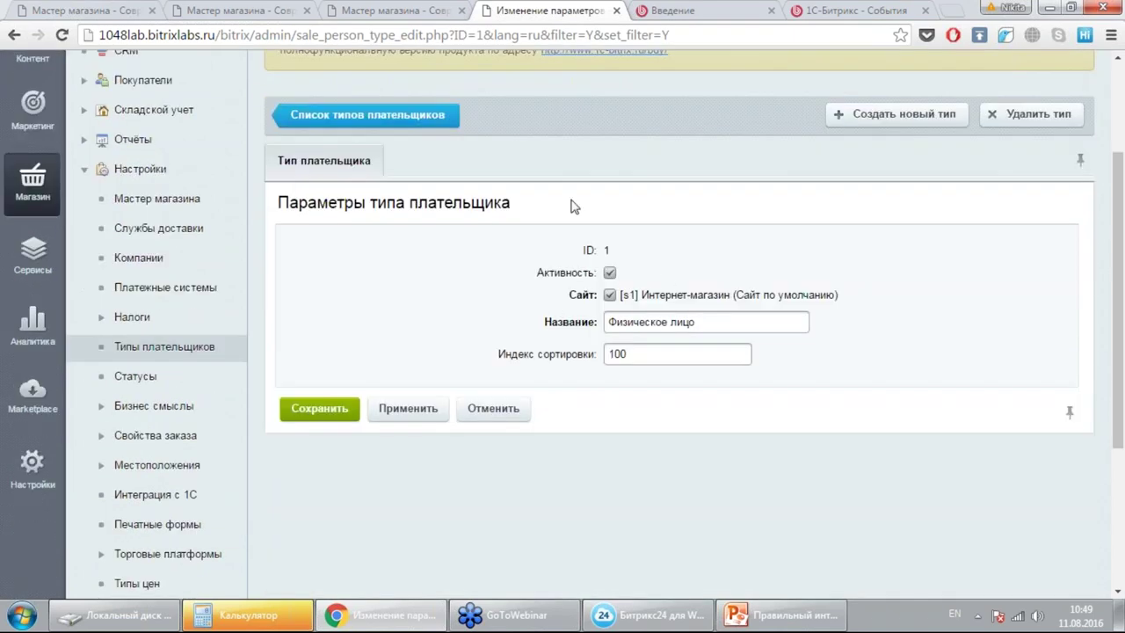
click(356, 117)
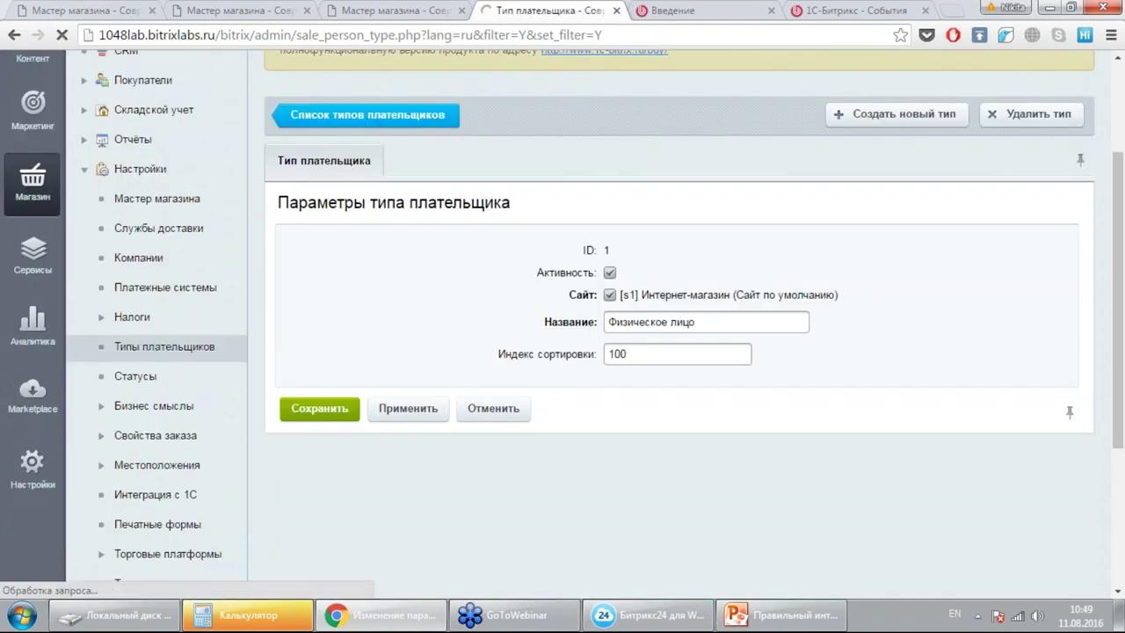
click(395, 10)
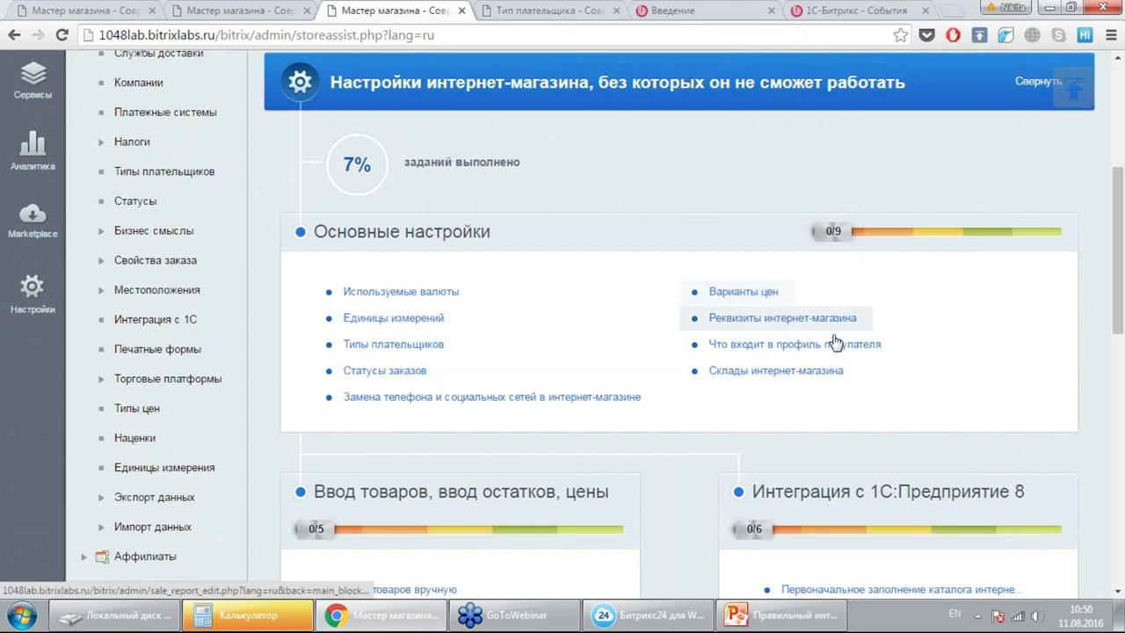
Open manual product entry in a new tab and close the payer types tab
scroll(919, 306, down, 4)
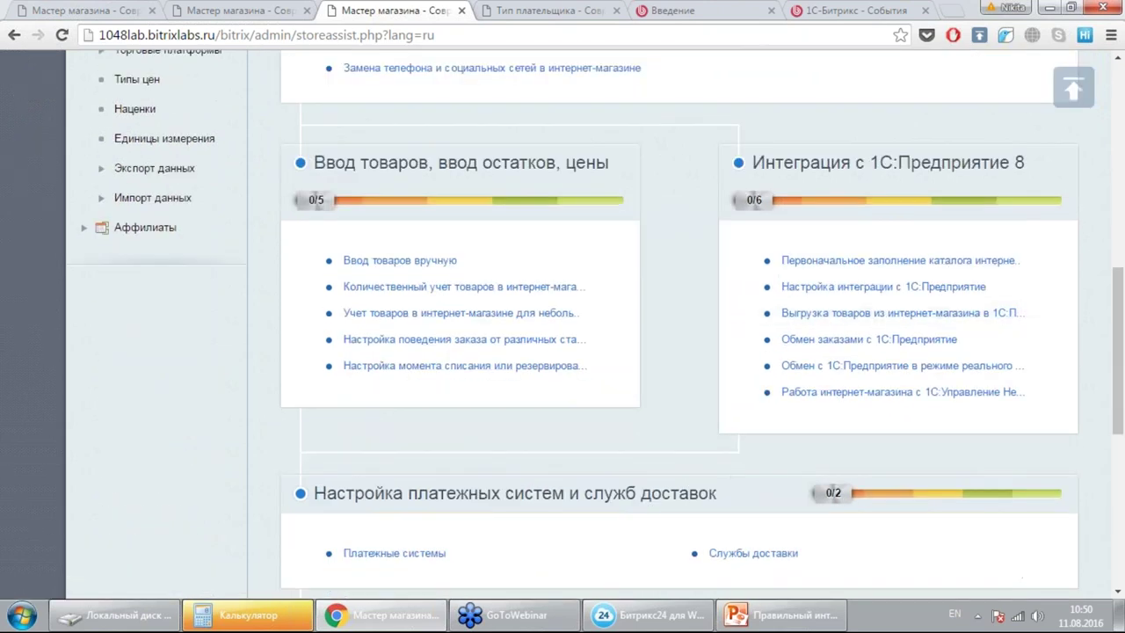
right_click(430, 264)
click(474, 274)
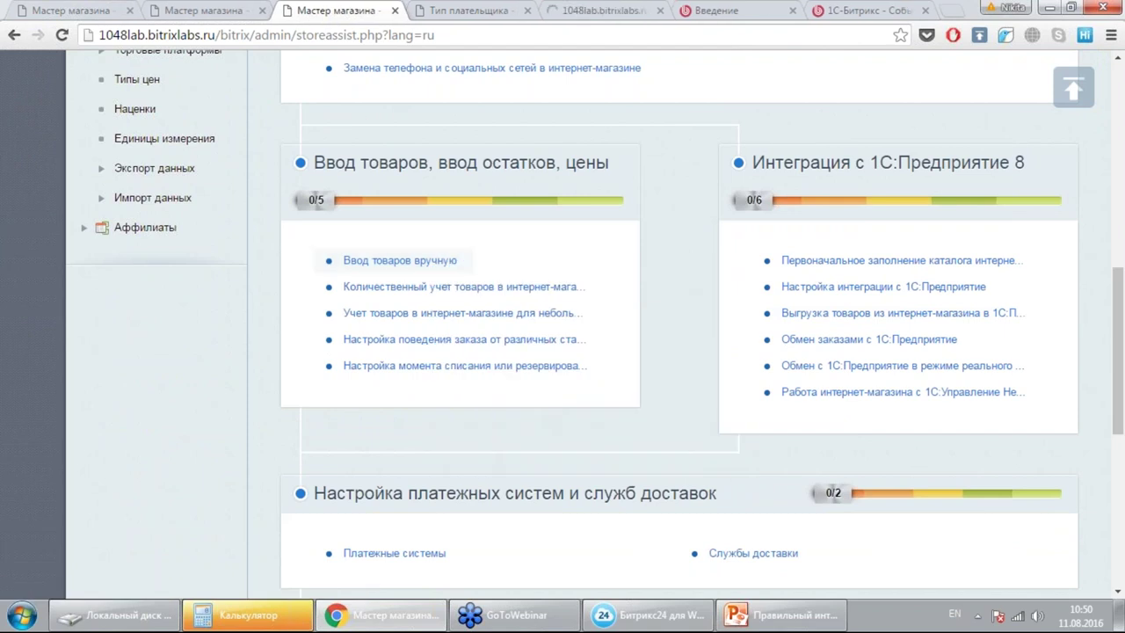
click(470, 10)
click(527, 10)
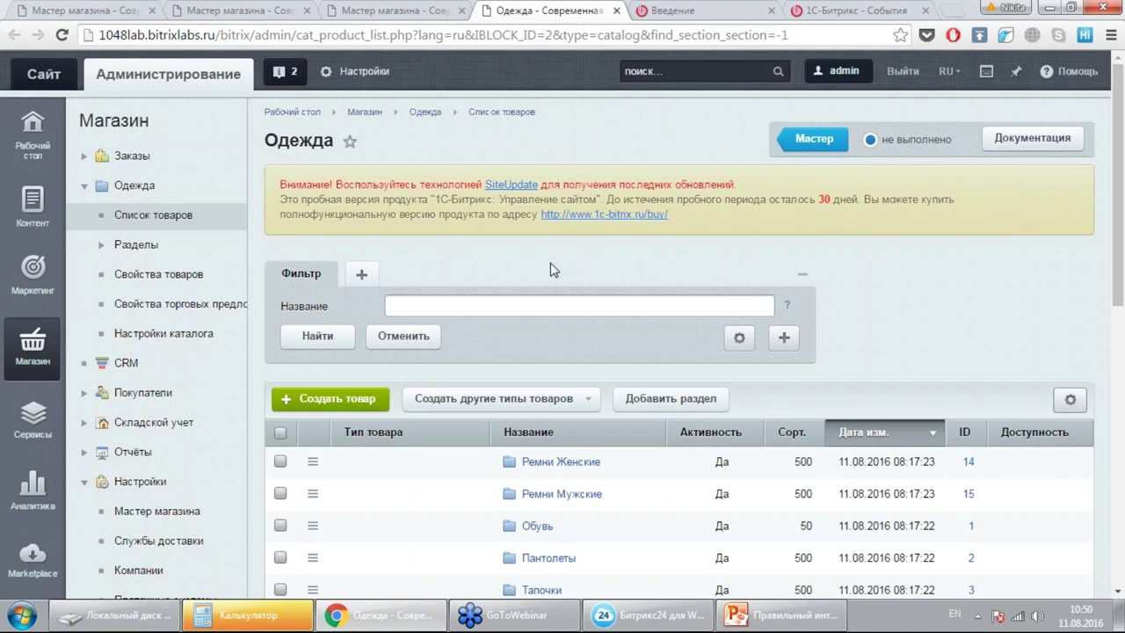
Start a new Одежда product named 'Тестовый товар'
scroll(550, 268, down, 2)
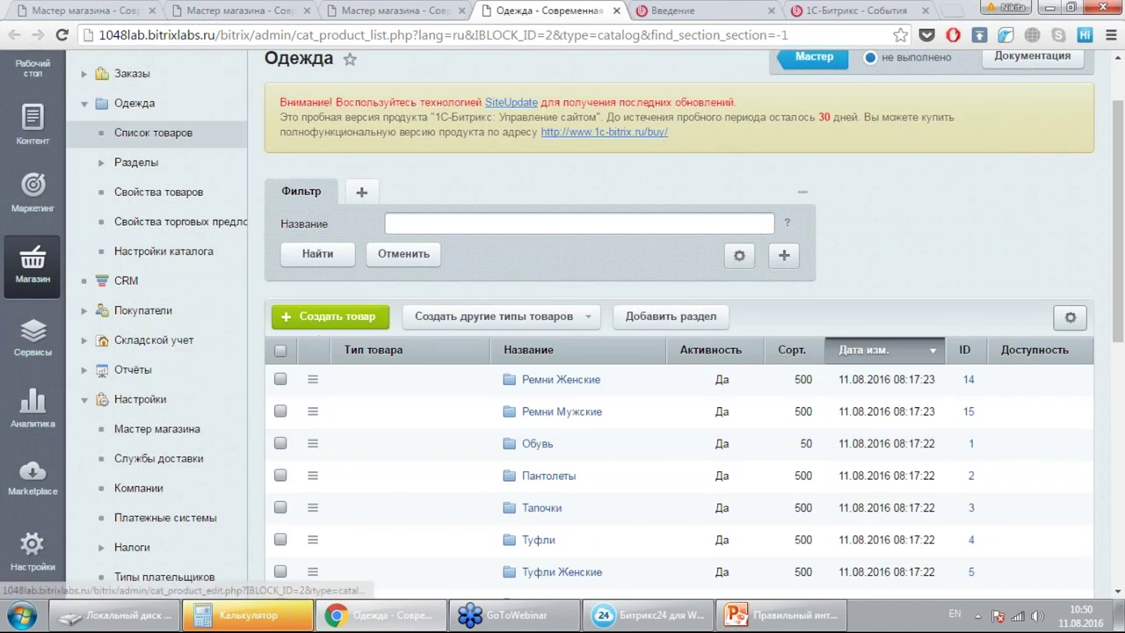
click(327, 316)
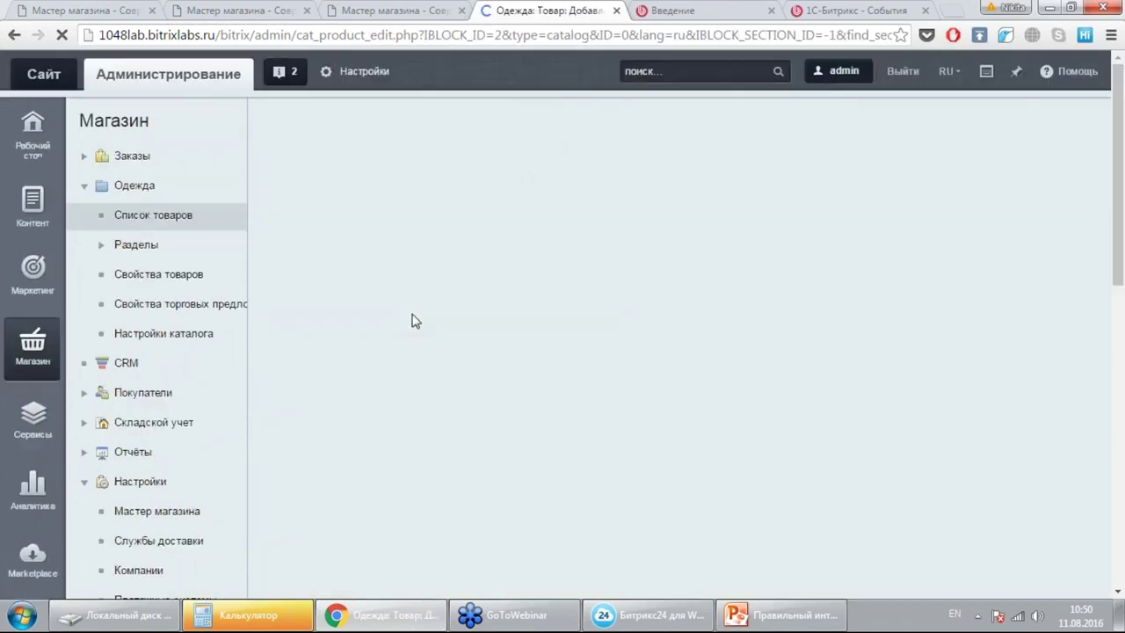
scroll(896, 246, down, 2)
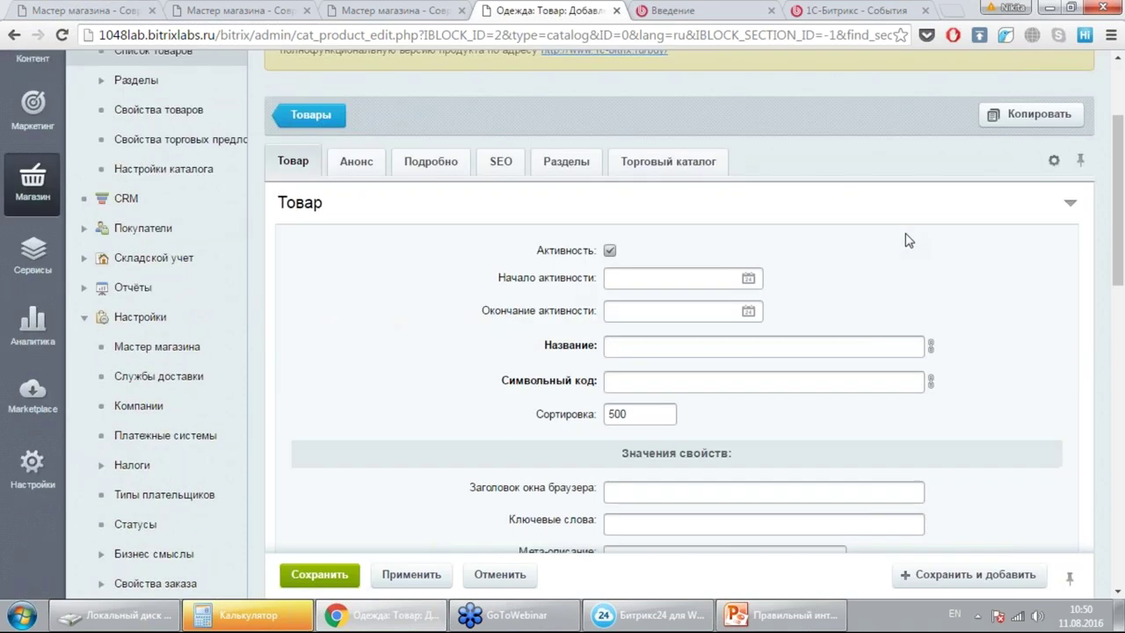
click(661, 344)
text(Ntcnj)
key(BackSpace)
key(BackSpace)
key(BackSpace)
key(BackSpace)
key(BackSpace)
text(Ntcnjdsq n)
key(BackSpace)
key(BackSpace)
key(BackSpace)
key(BackSpace)
key(BackSpace)
key(BackSpace)
key(BackSpace)
key(BackSpace)
key(BackSpace)
text(То)
key(BackSpace)
text(естовый товар)
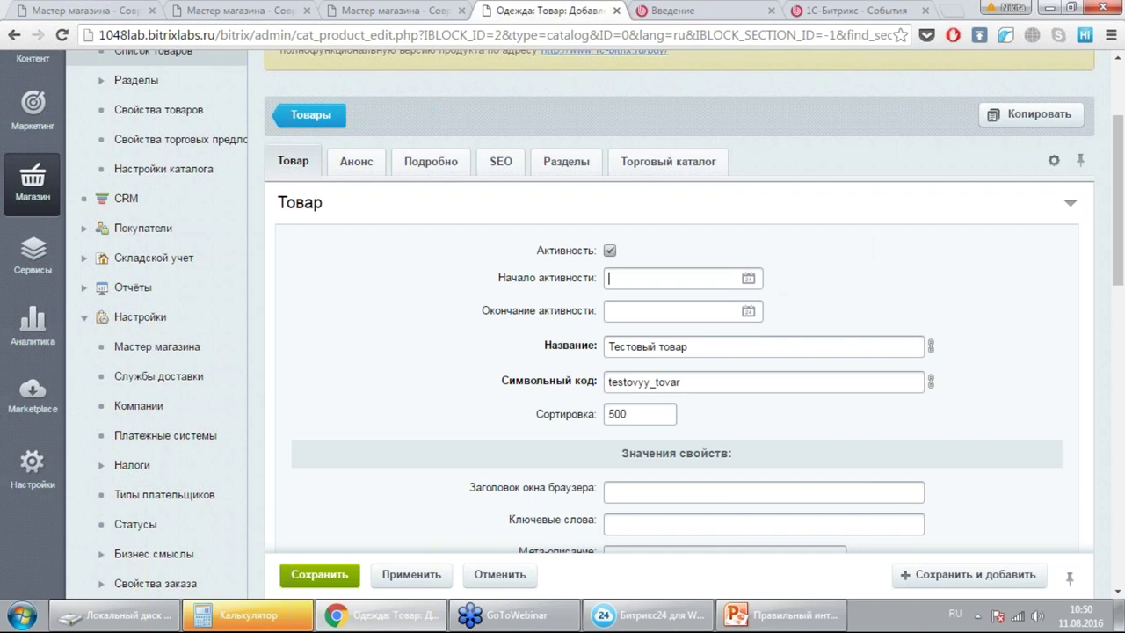
Set the brand to Фэшн хаус and leave only Лидер продаж flagged
scroll(857, 238, down, 1)
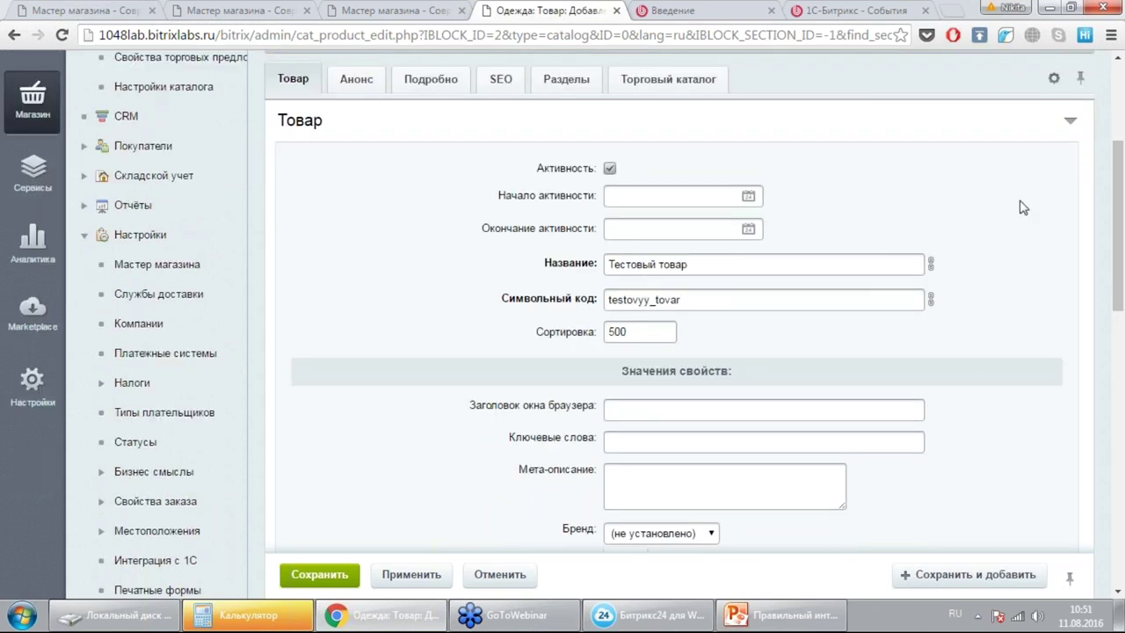
scroll(1025, 205, down, 1)
scroll(1024, 203, down, 2)
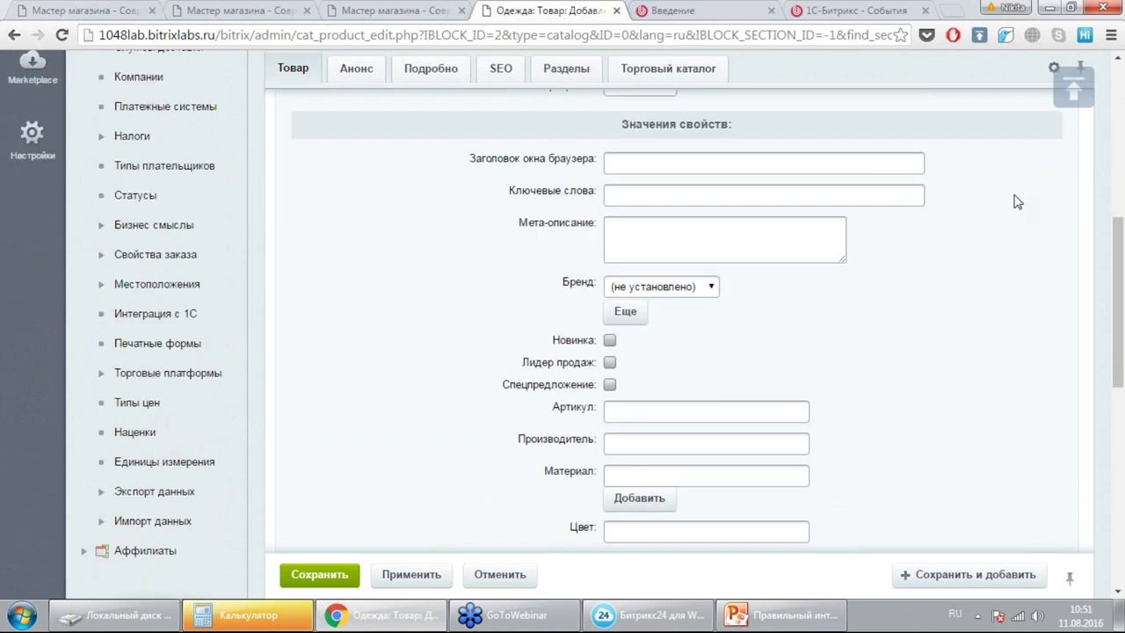
scroll(1017, 201, down, 1)
click(686, 211)
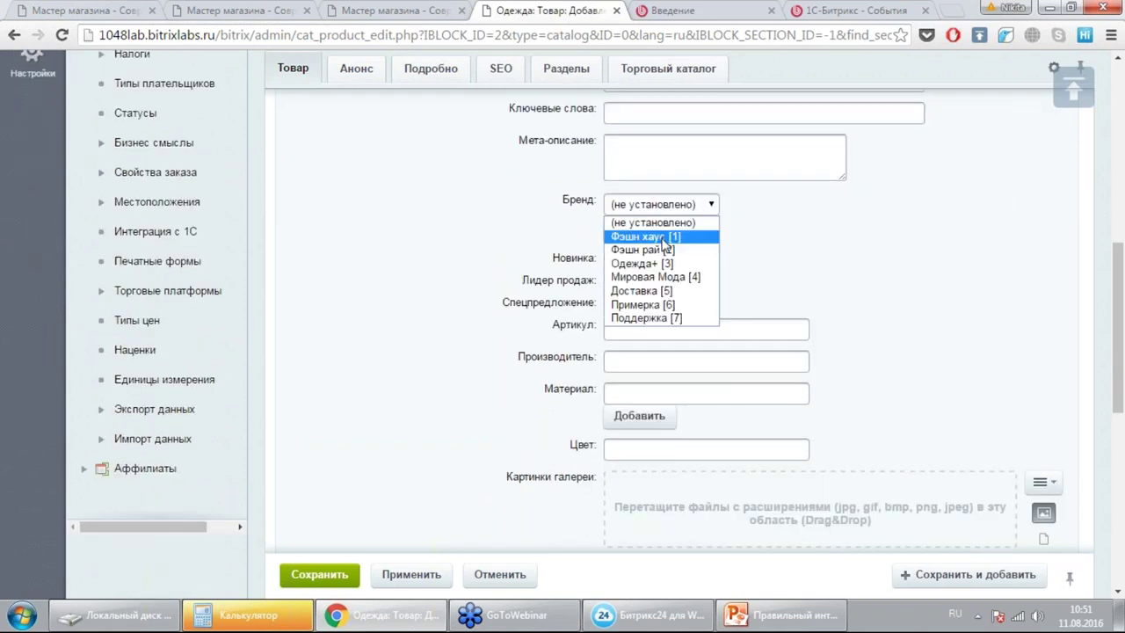
click(676, 236)
scroll(795, 229, down, 1)
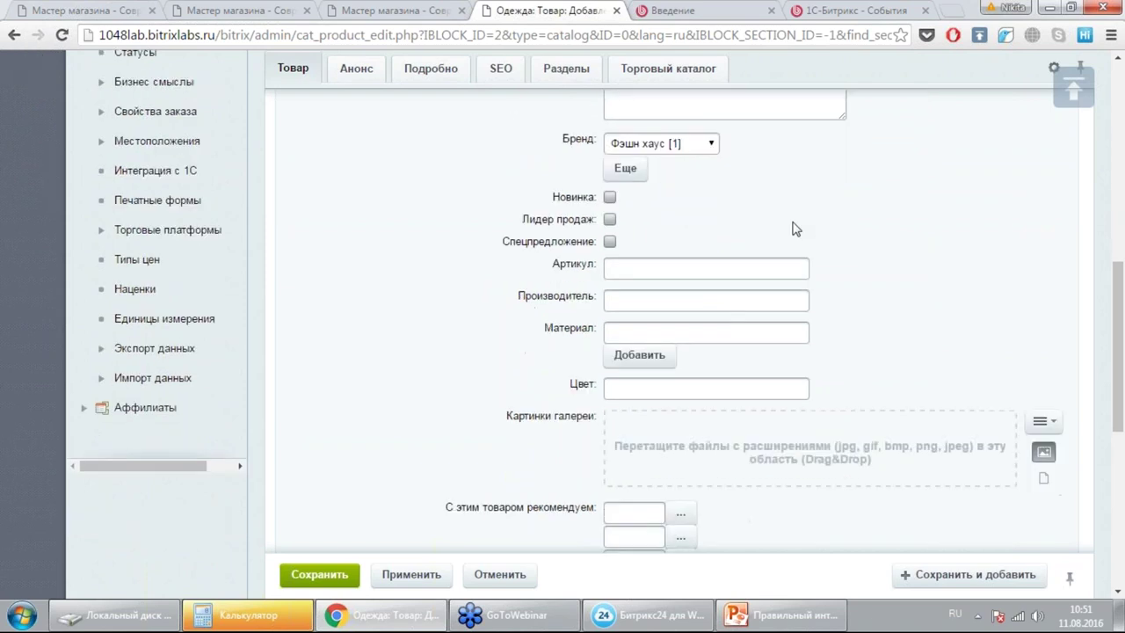
click(608, 176)
click(609, 197)
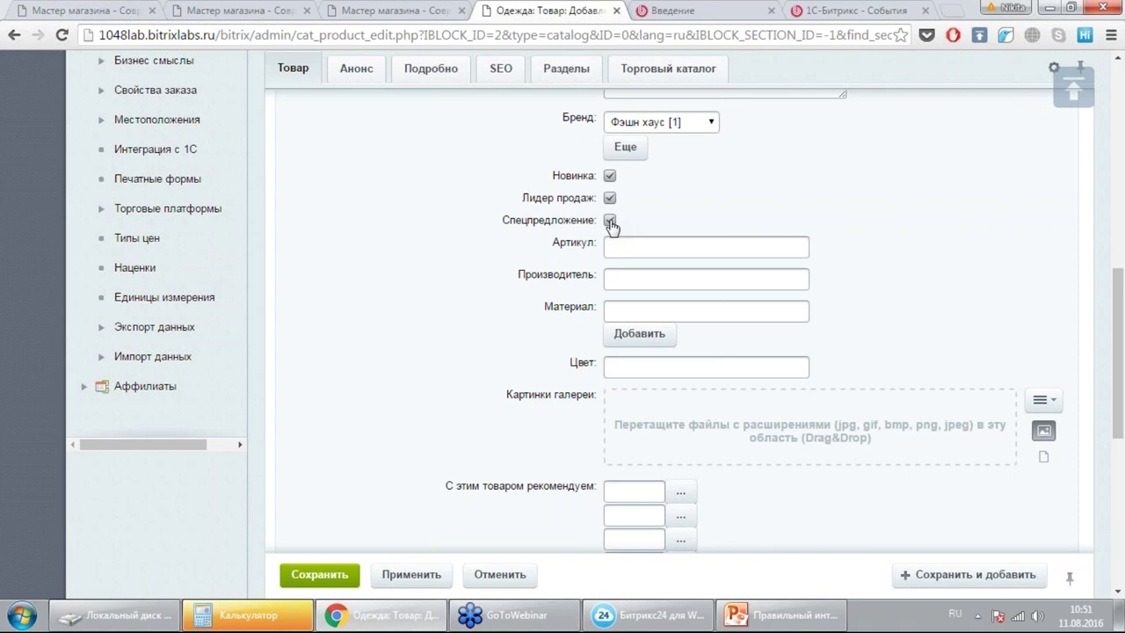
click(609, 176)
click(610, 221)
Enter the placeholder text 'выаываываываы' as the article number
click(736, 247)
text(выаываываываы)
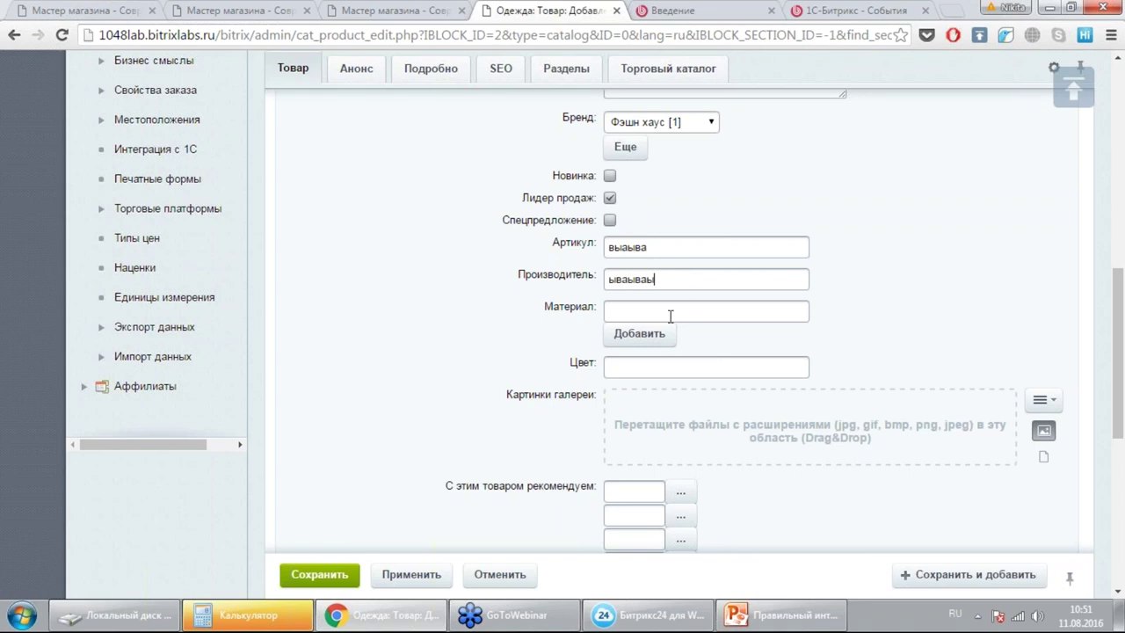
scroll(830, 238, down, 3)
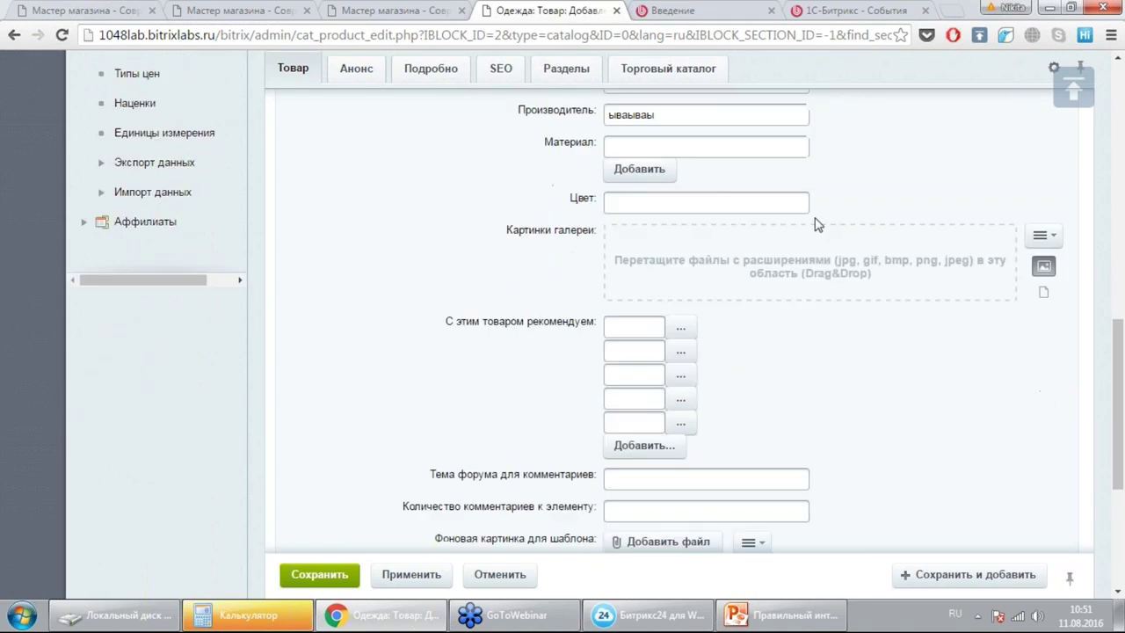
scroll(703, 239, down, 1)
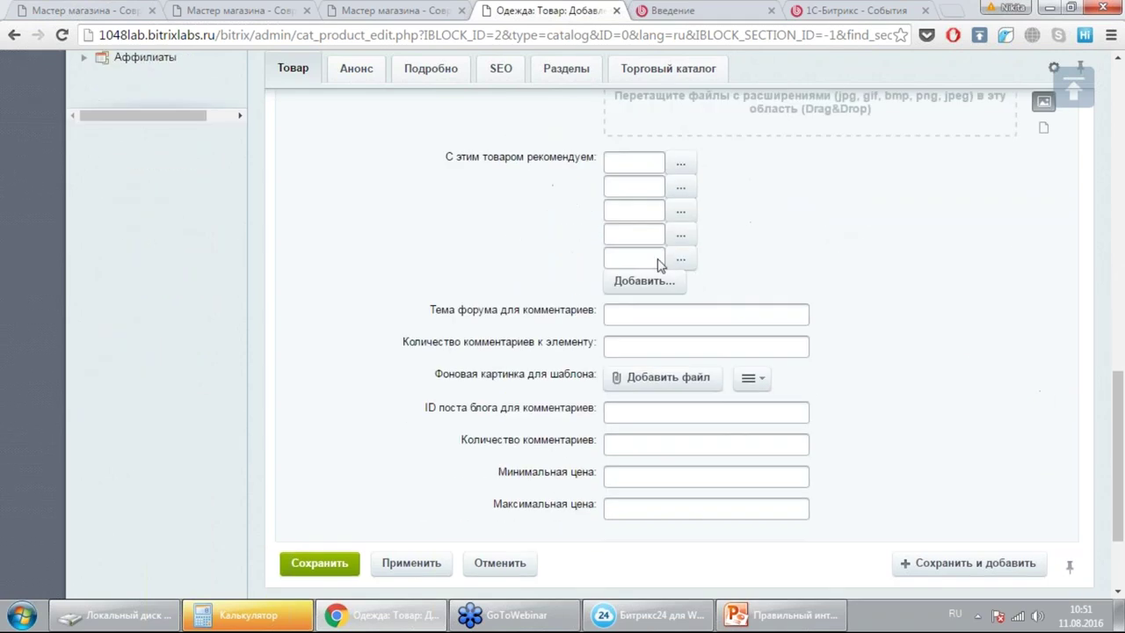
Add Платье Красная Фея and Нижнее белье Интимный Вечер as recommended products
click(682, 167)
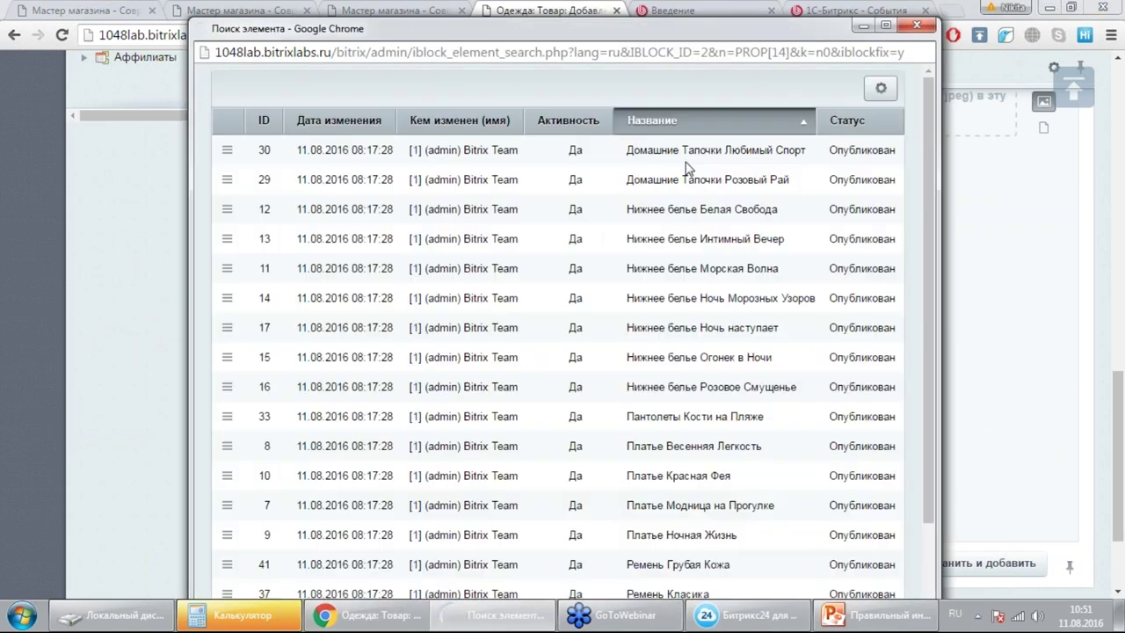
scroll(405, 297, down, 4)
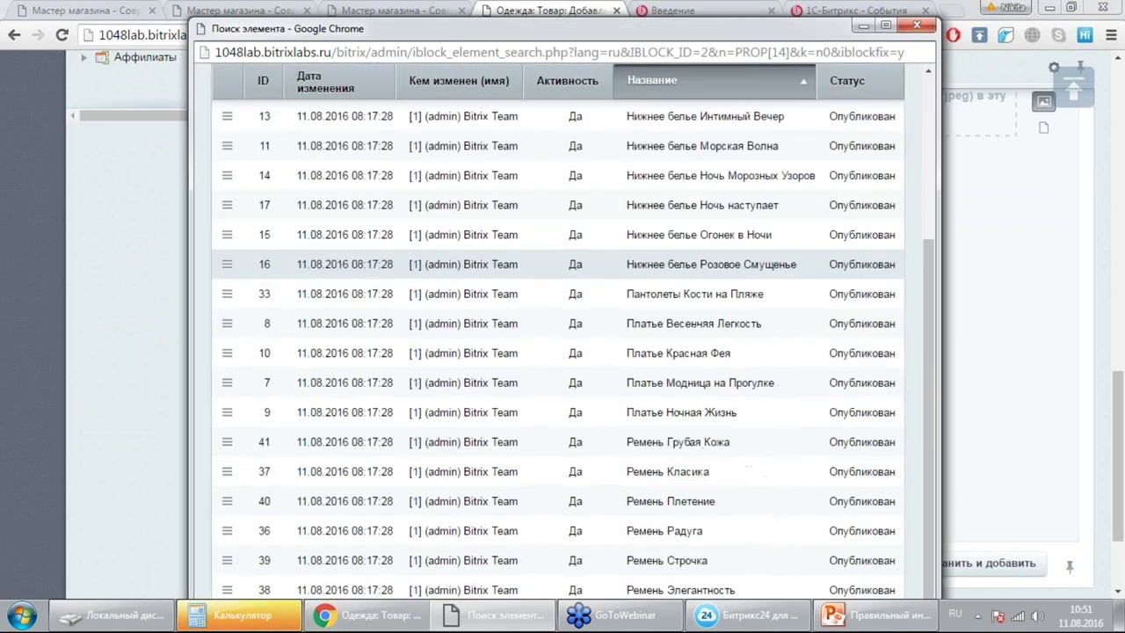
scroll(537, 296, down, 1)
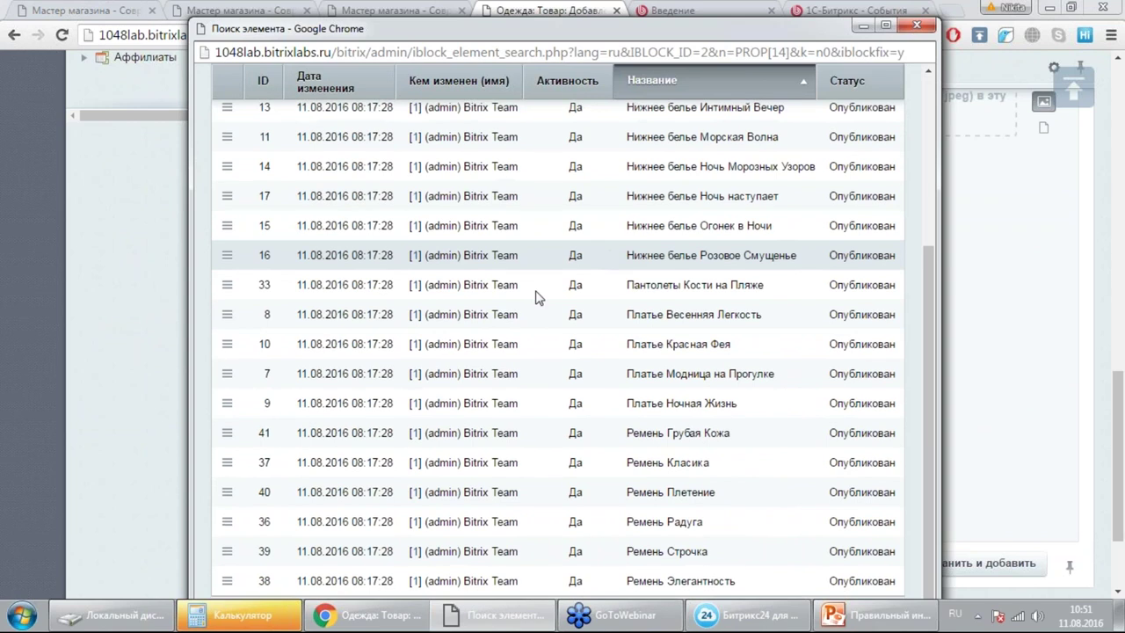
double_click(575, 344)
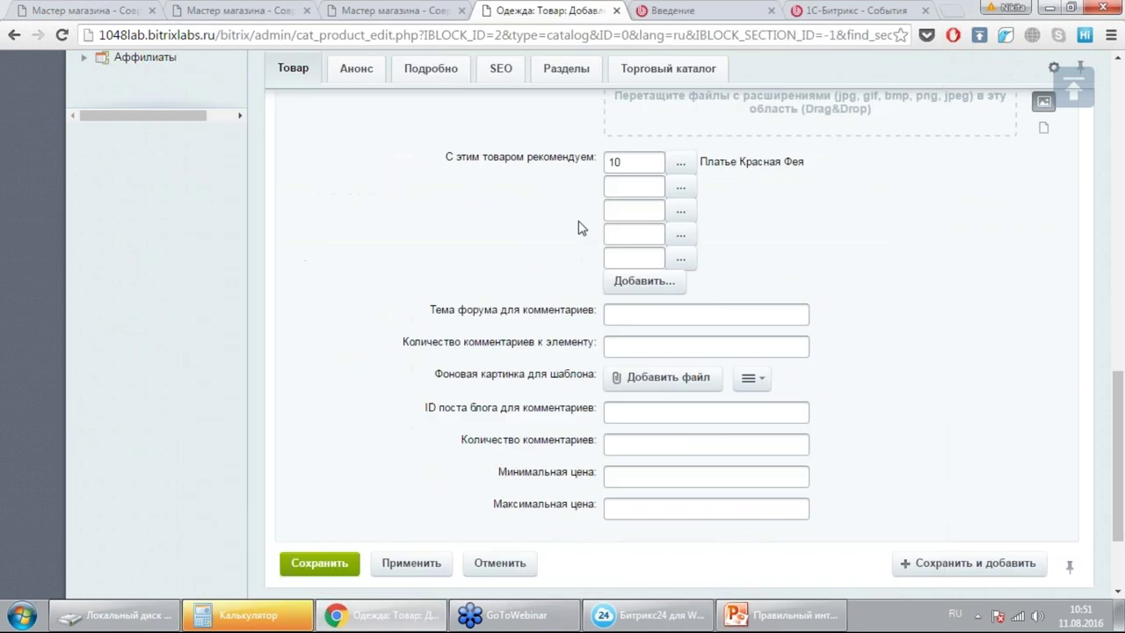
click(680, 190)
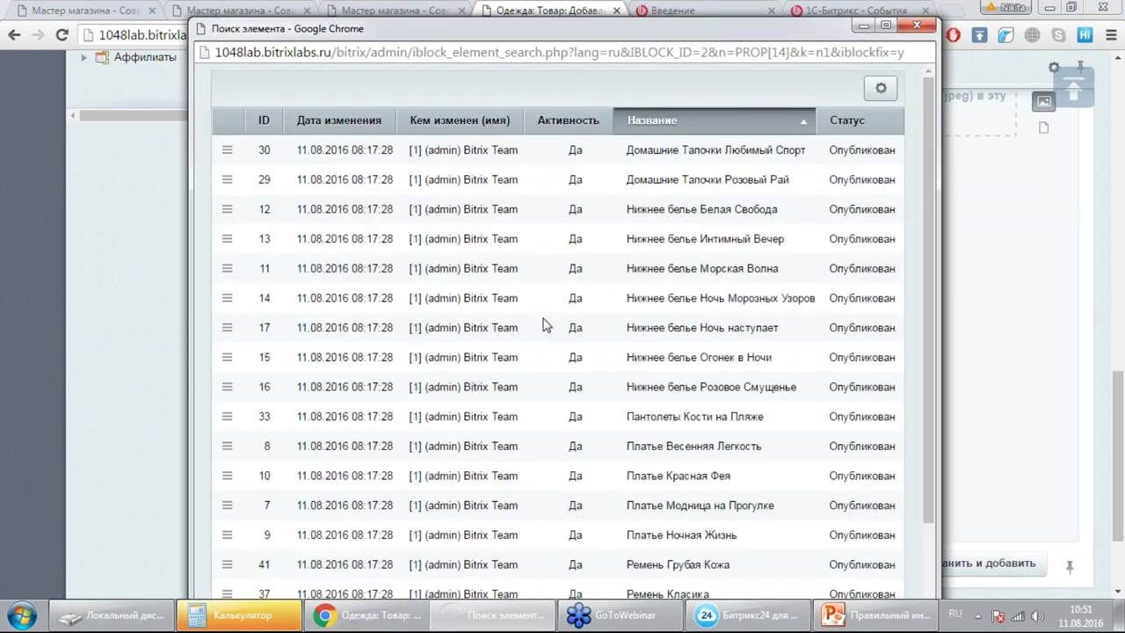
double_click(489, 362)
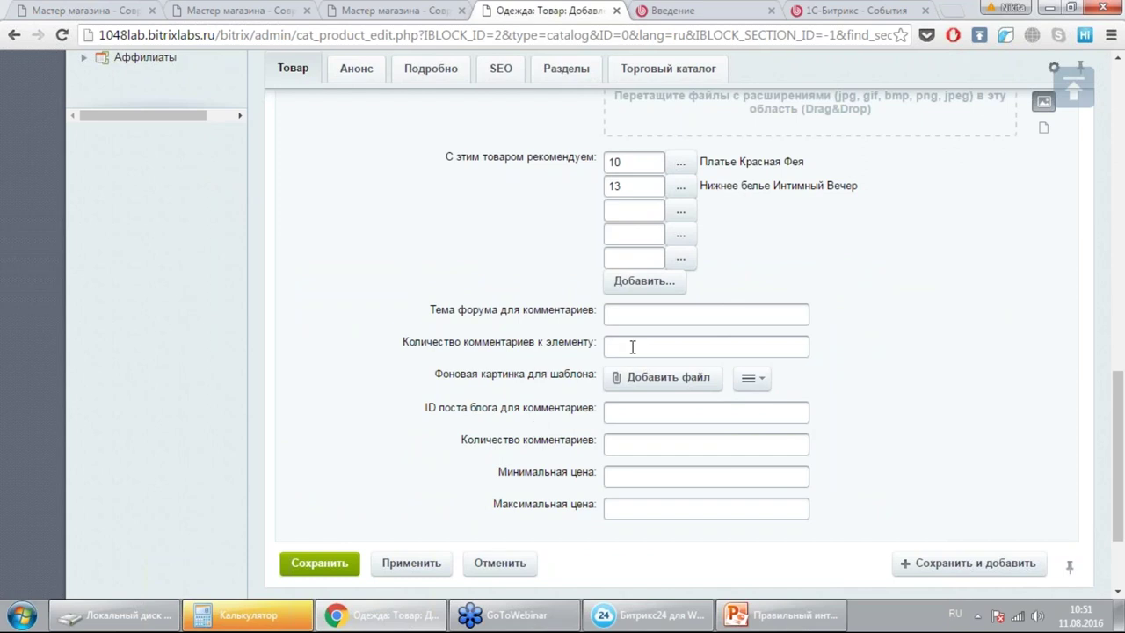
Look over the Анонс, Подробно and SEO tabs, then apply the product from Товар
click(357, 69)
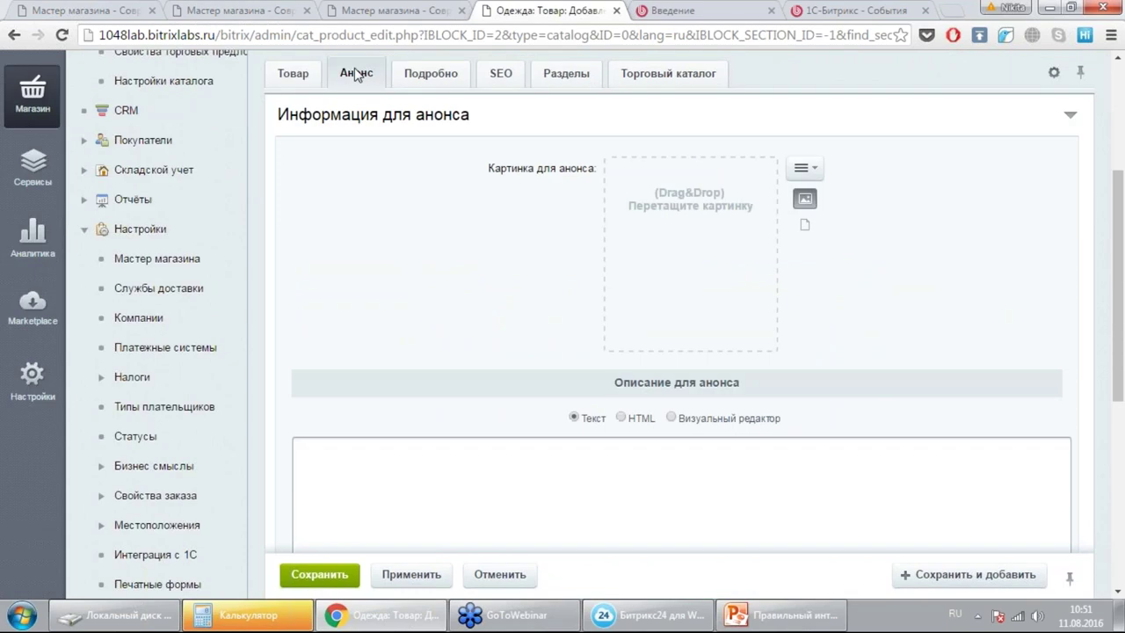
click(444, 83)
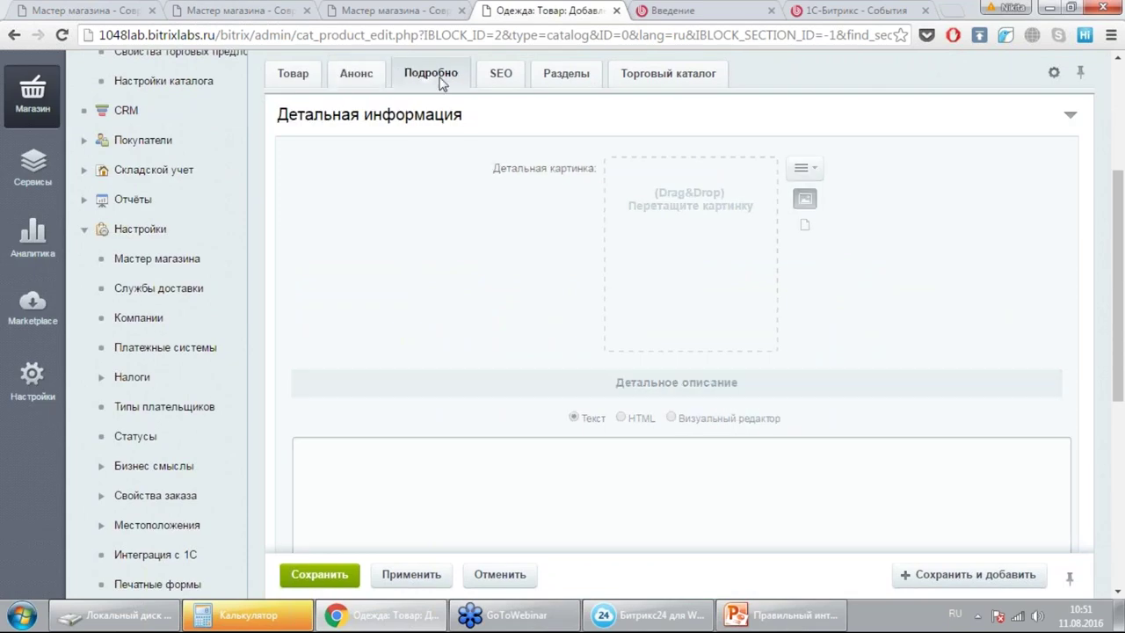
click(499, 83)
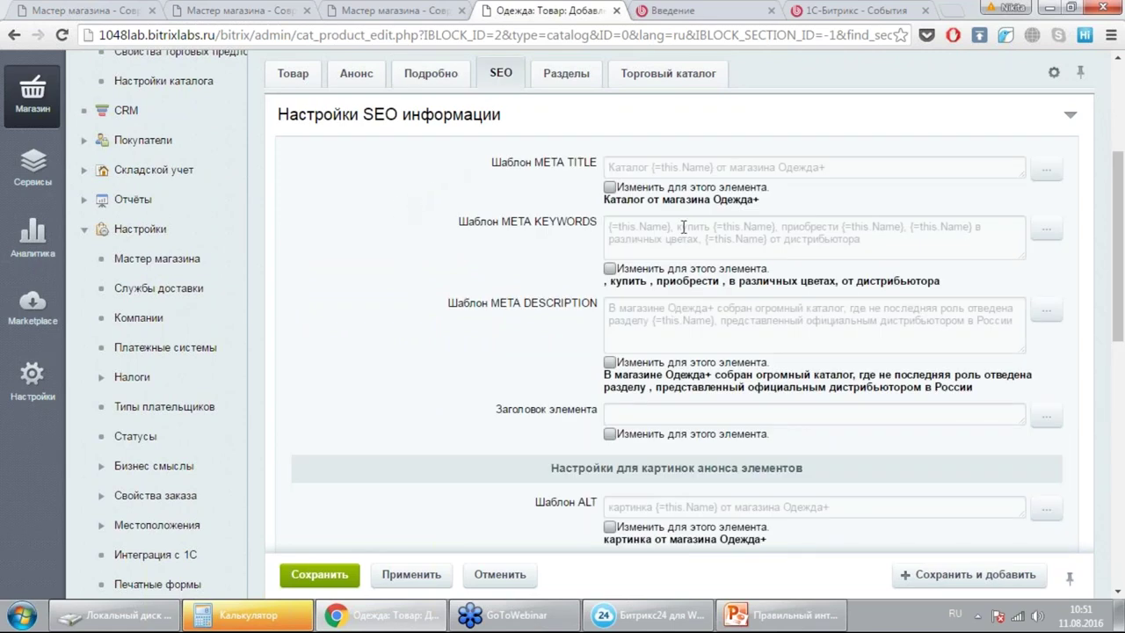
click(297, 79)
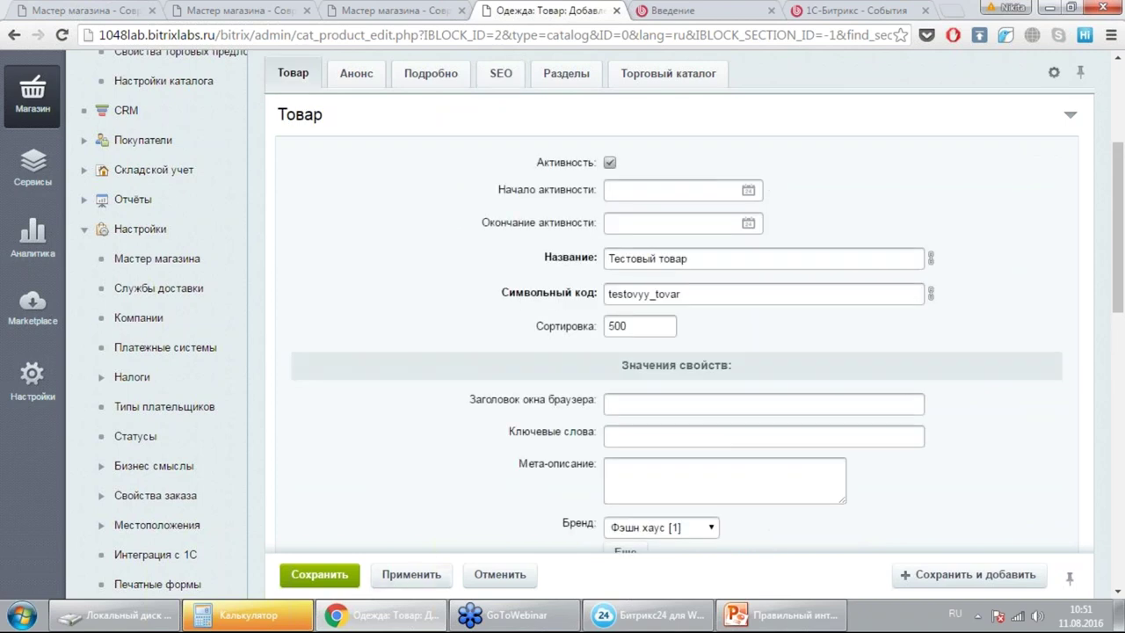
click(411, 573)
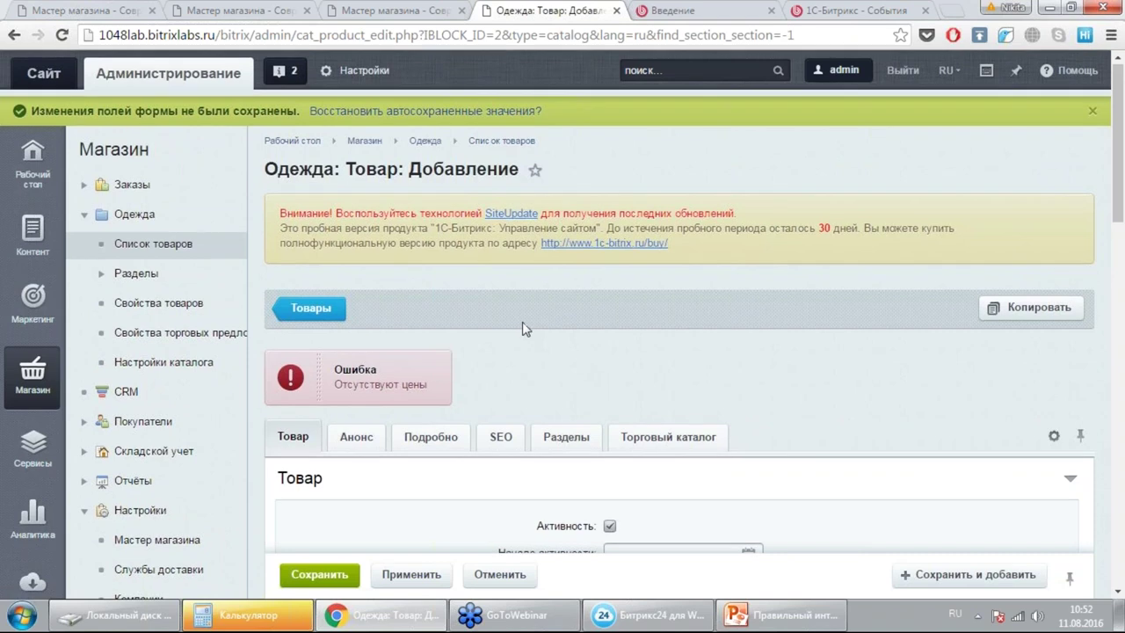
Review the generated SEO keywords and the sections list after the Отсутствуют цены error
scroll(525, 326, down, 2)
click(668, 273)
click(505, 273)
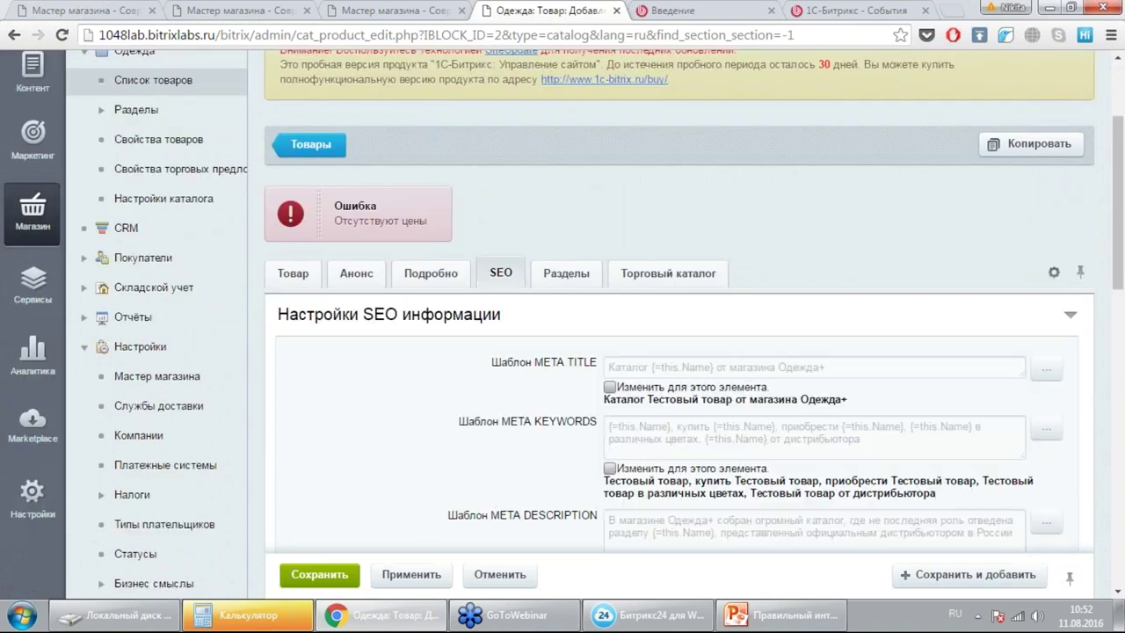
scroll(414, 324, down, 1)
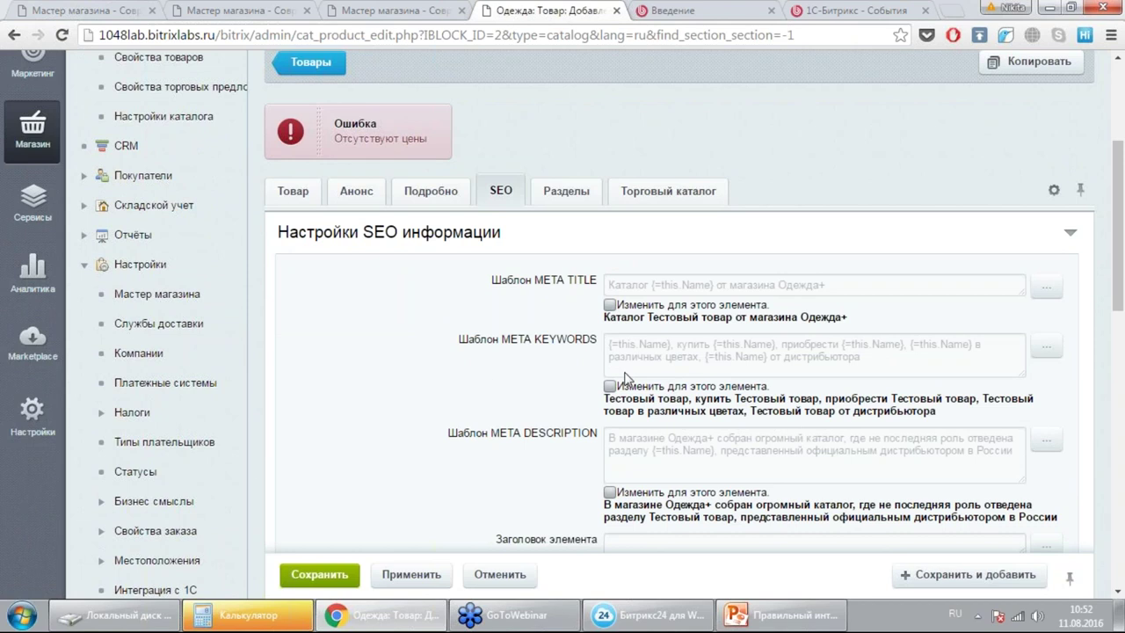
drag(605, 404, 677, 403)
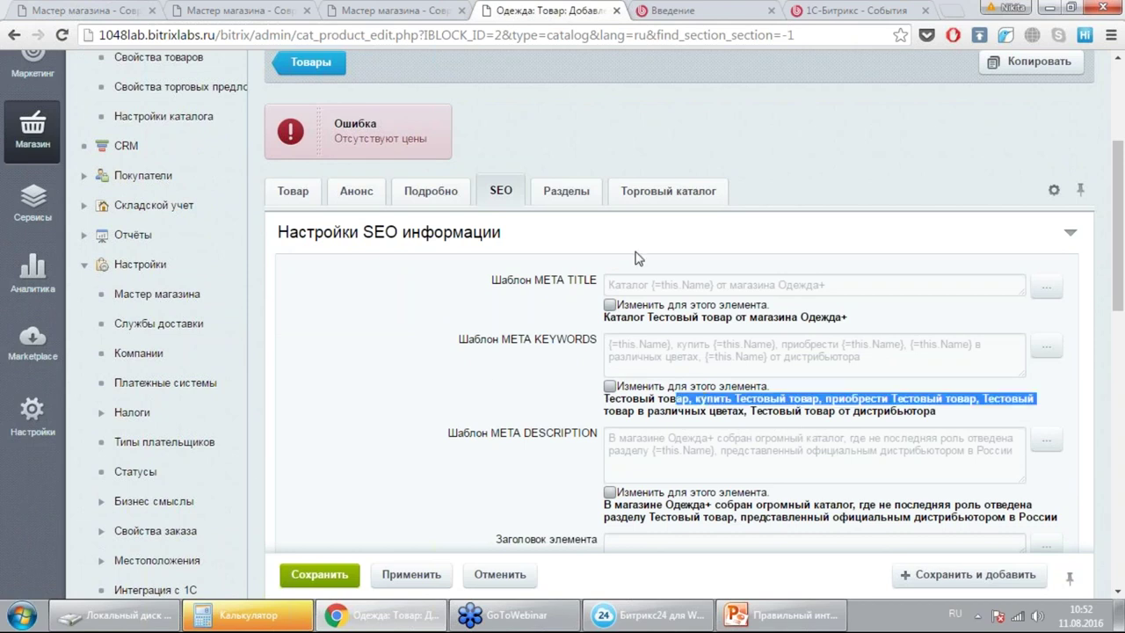
scroll(349, 301, down, 10)
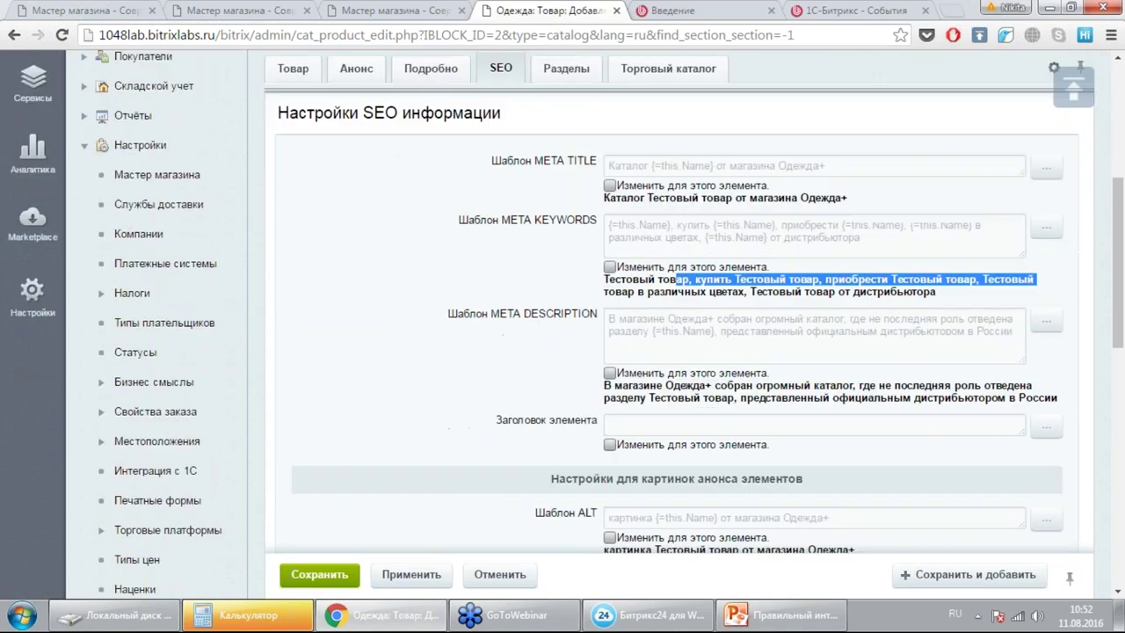
scroll(349, 301, down, 3)
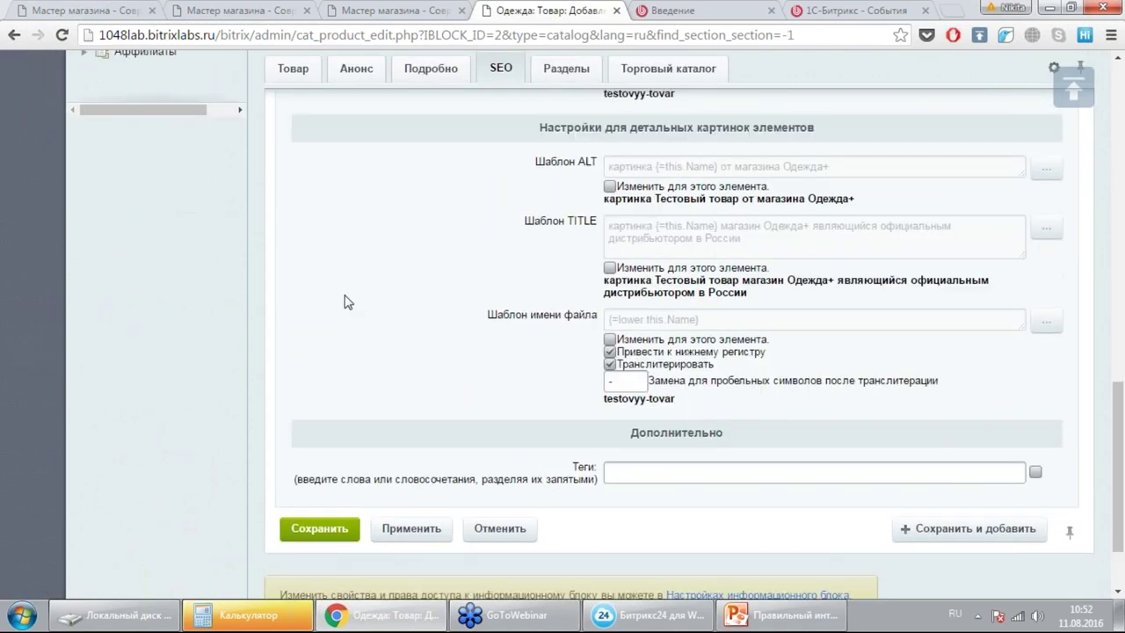
scroll(351, 306, up, 15)
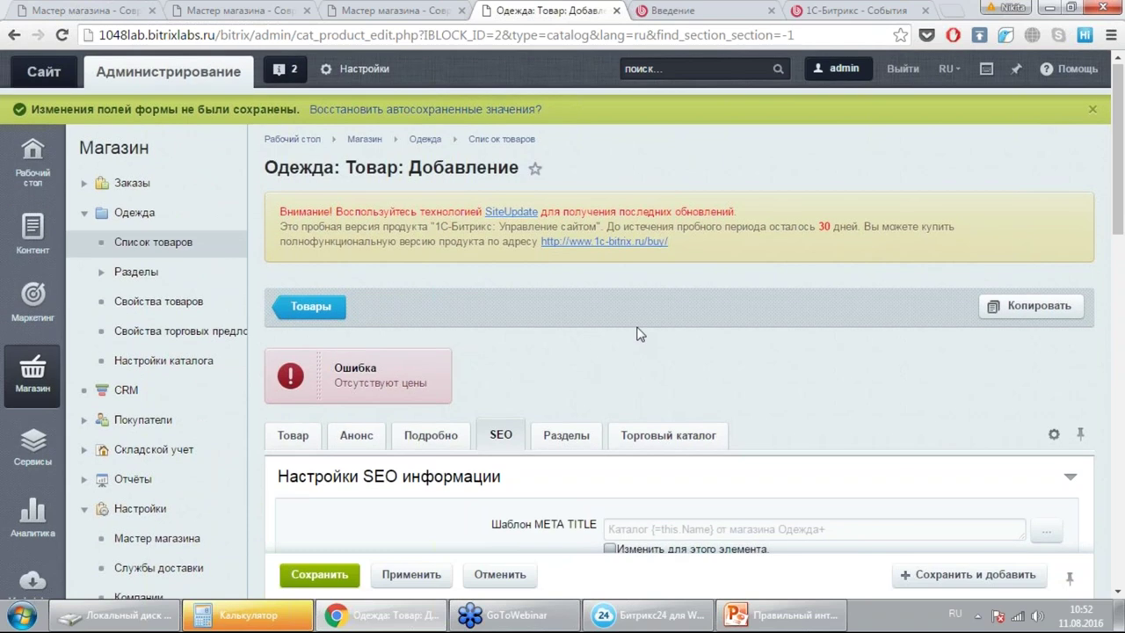
scroll(647, 329, down, 3)
click(562, 194)
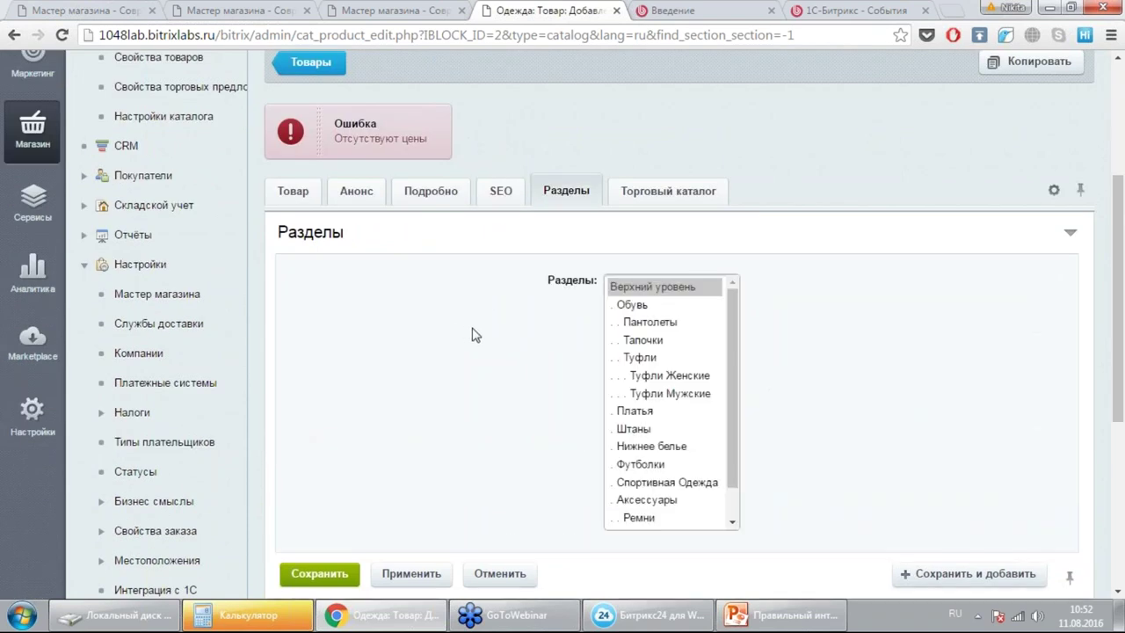
Assign the product to the Тапочки, Штаны, Нижнее белье and Спортивная Одежда sections
click(661, 341)
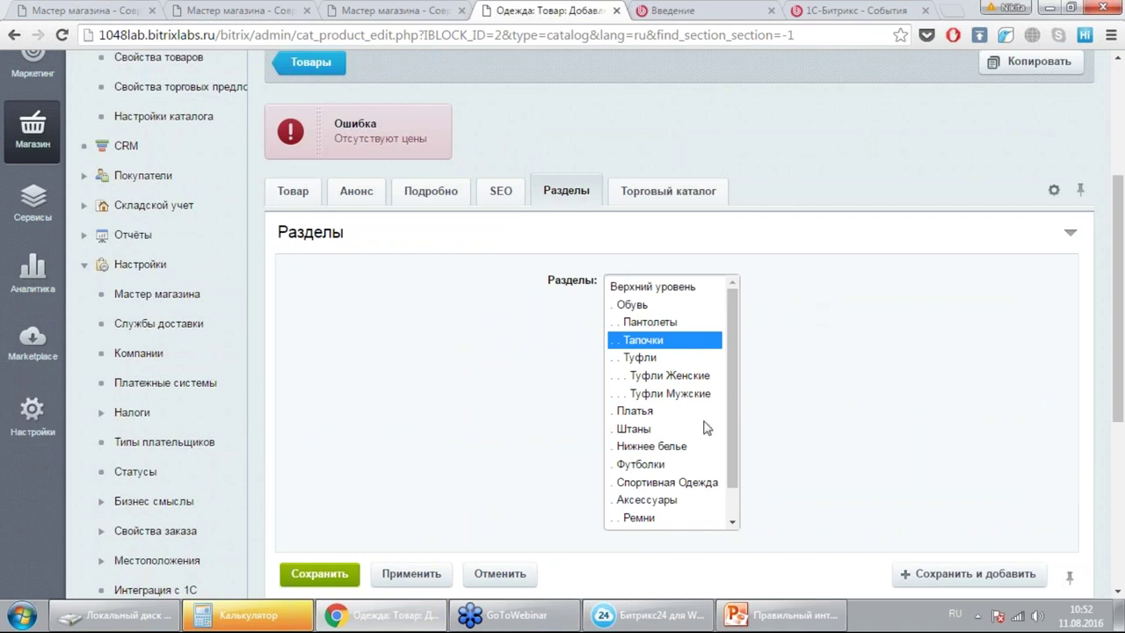
ctrl+click(649, 428)
ctrl+click(656, 445)
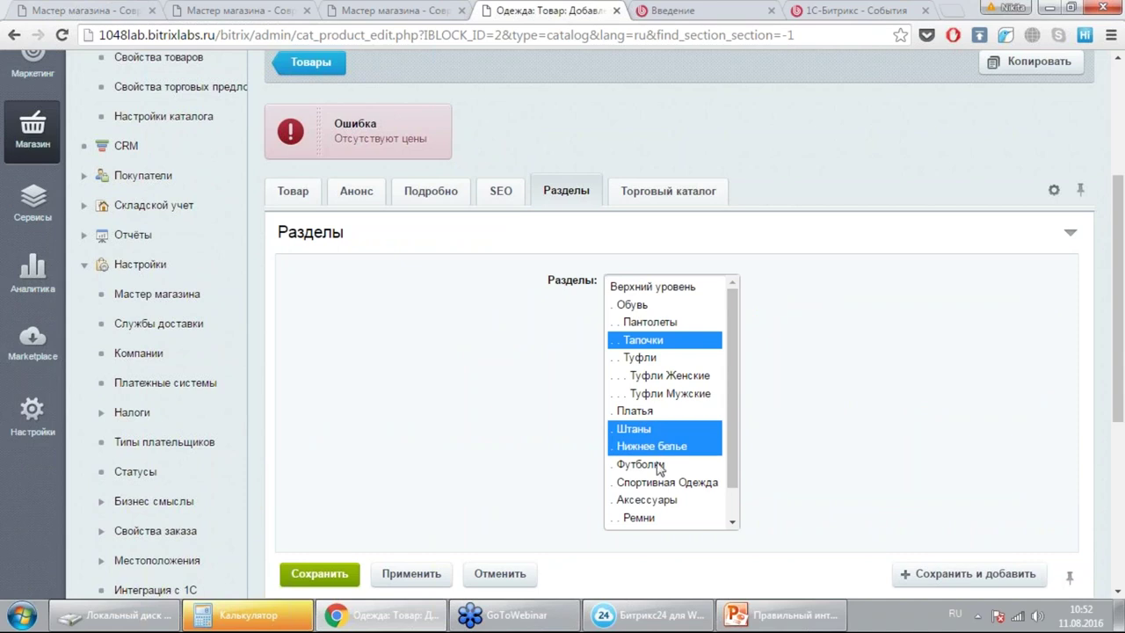
ctrl+click(694, 487)
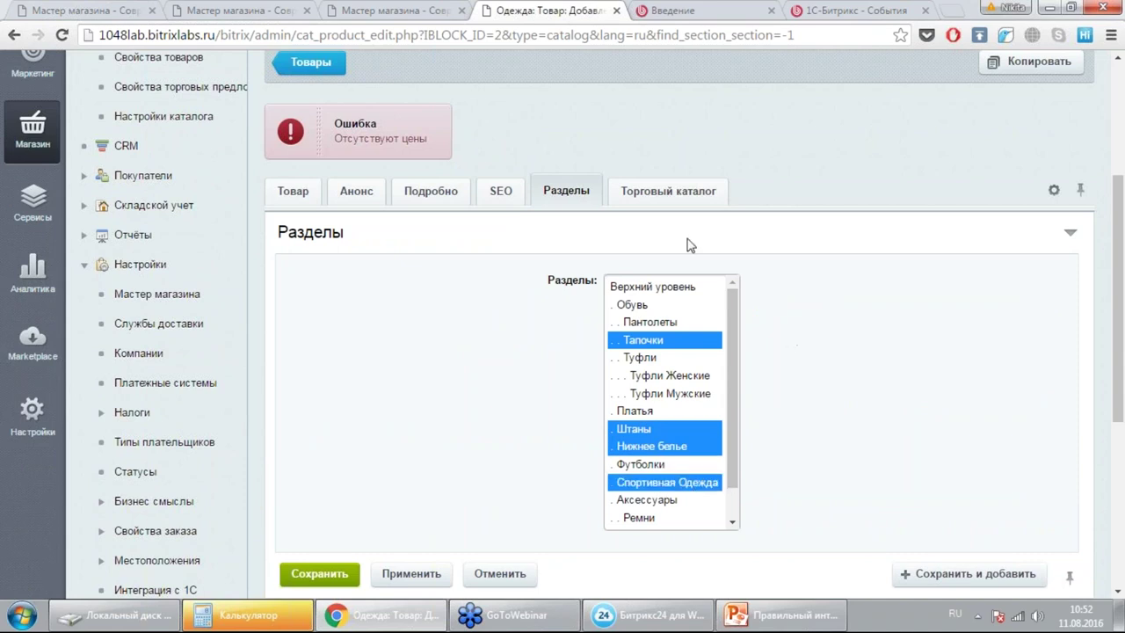
click(684, 195)
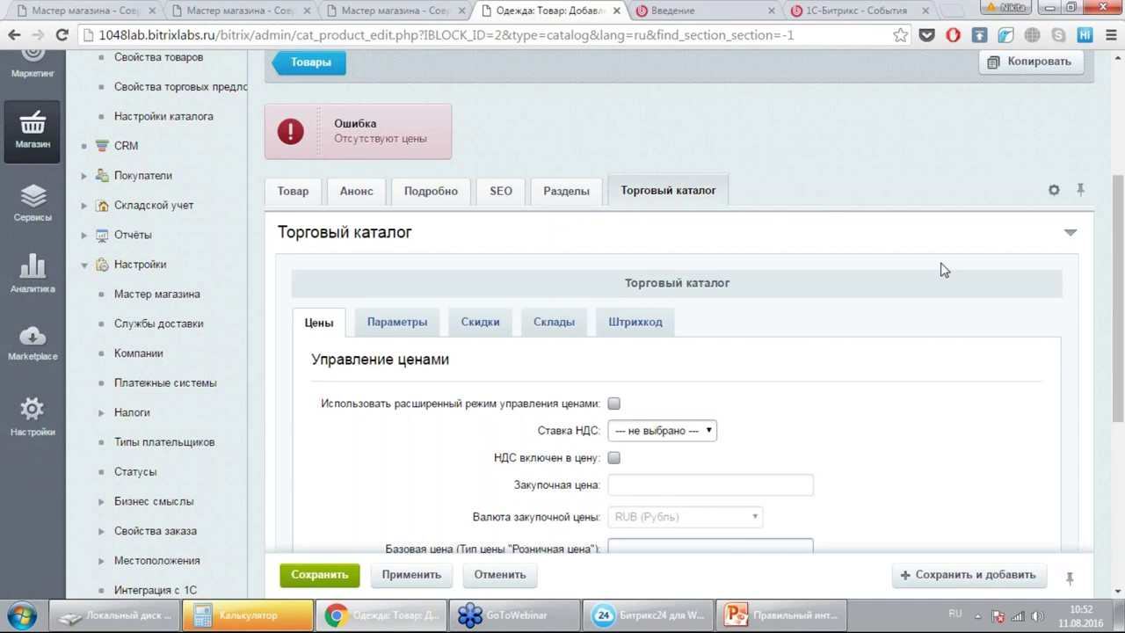
Enter a base price of 1000 and switch to extended quantity-range pricing
scroll(943, 270, down, 2)
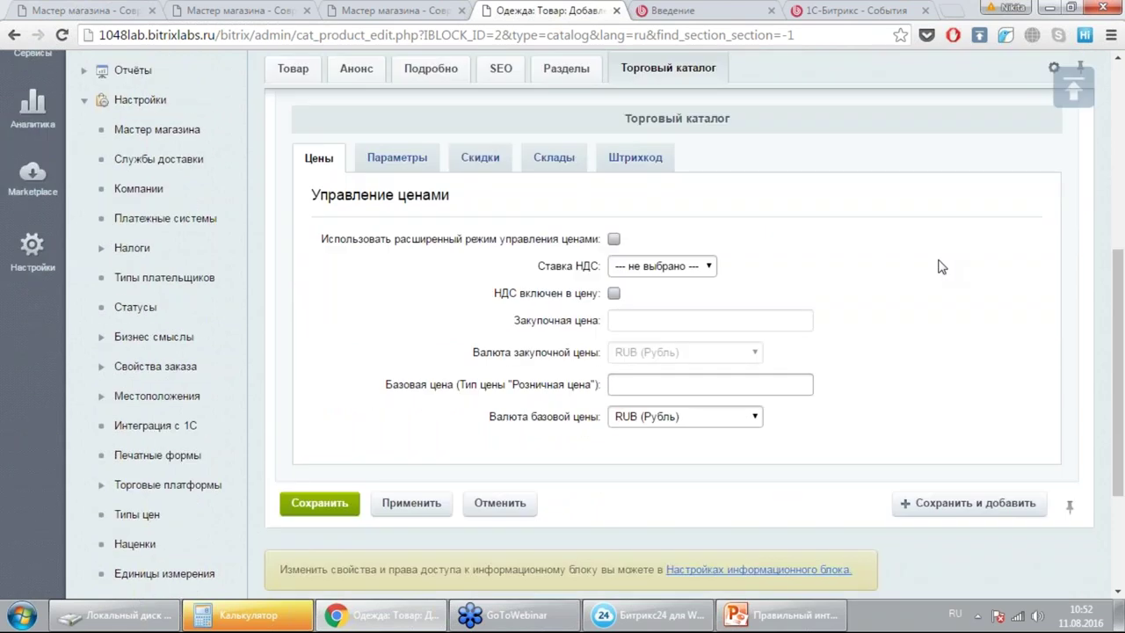
click(669, 386)
text(1000)
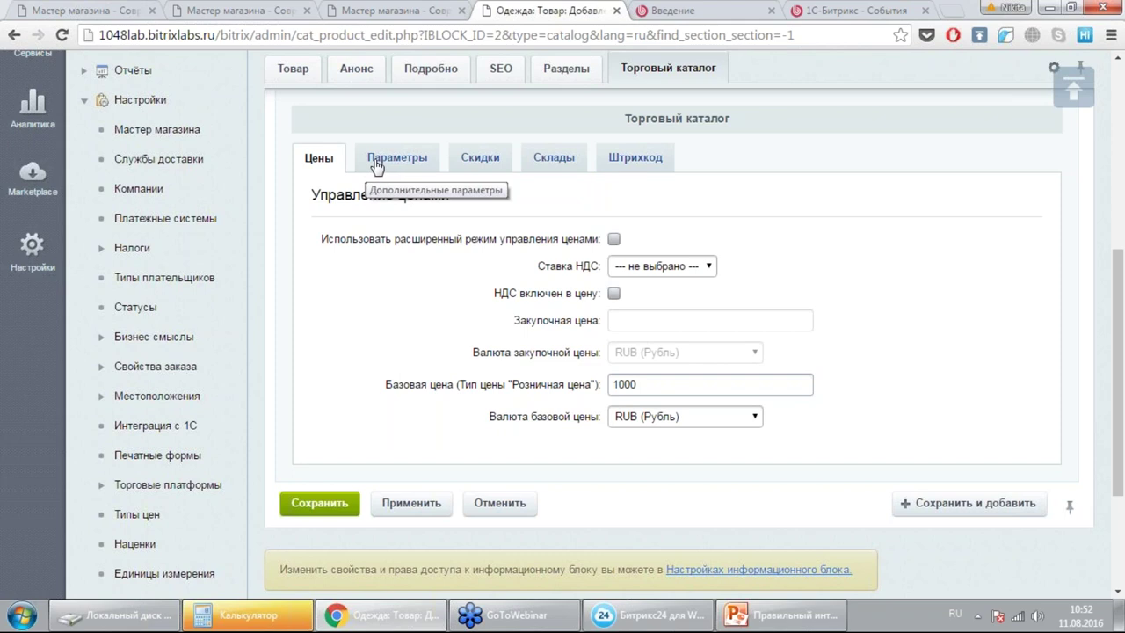
click(613, 239)
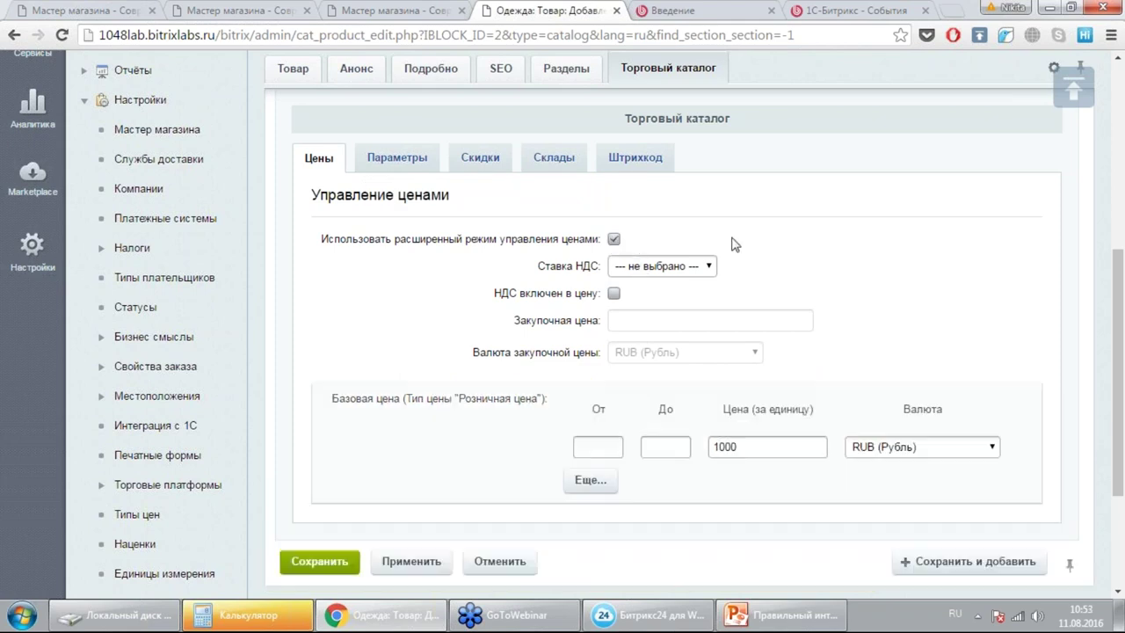
scroll(714, 239, down, 3)
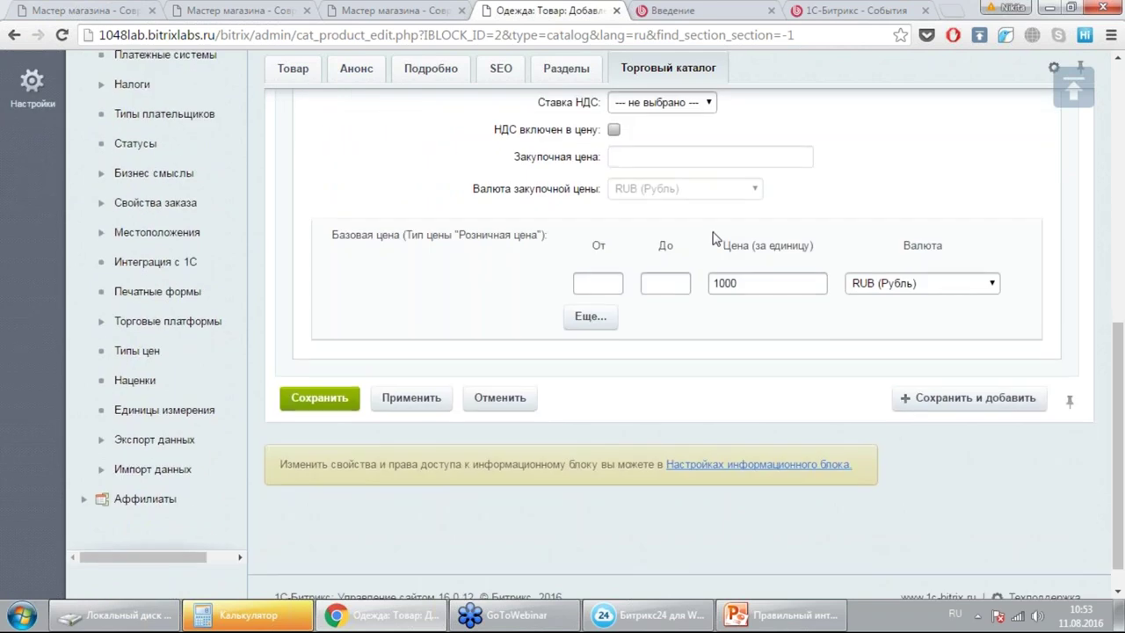
scroll(713, 239, up, 1)
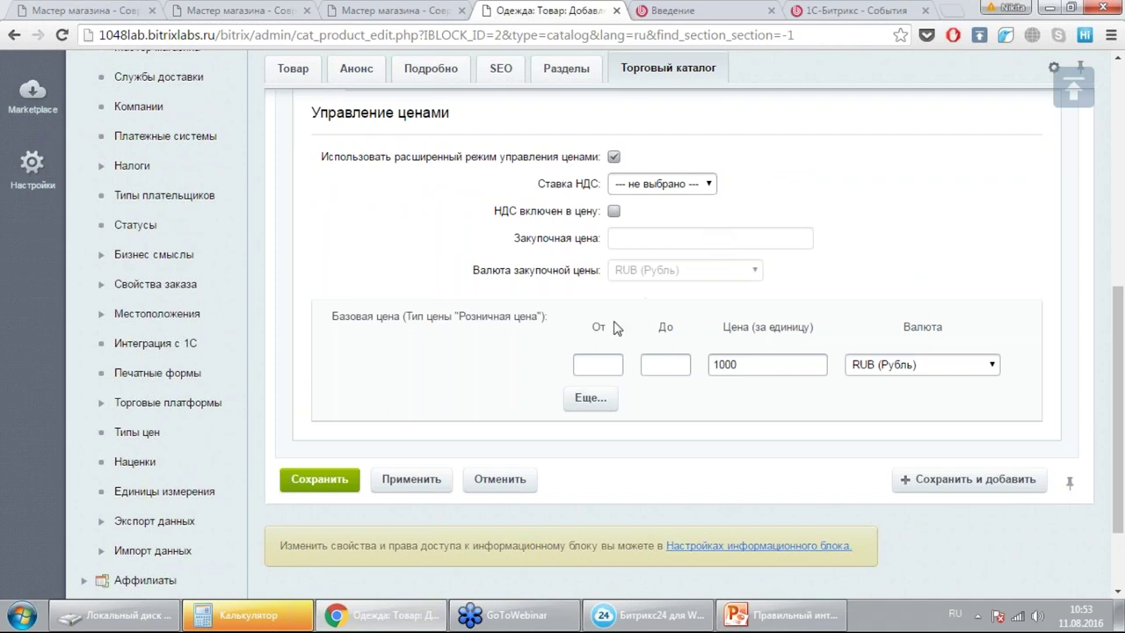
Define price tiers 1–1 at 1000 and 2–5 at 900
click(605, 362)
text(1)
click(654, 366)
text(1)
click(606, 401)
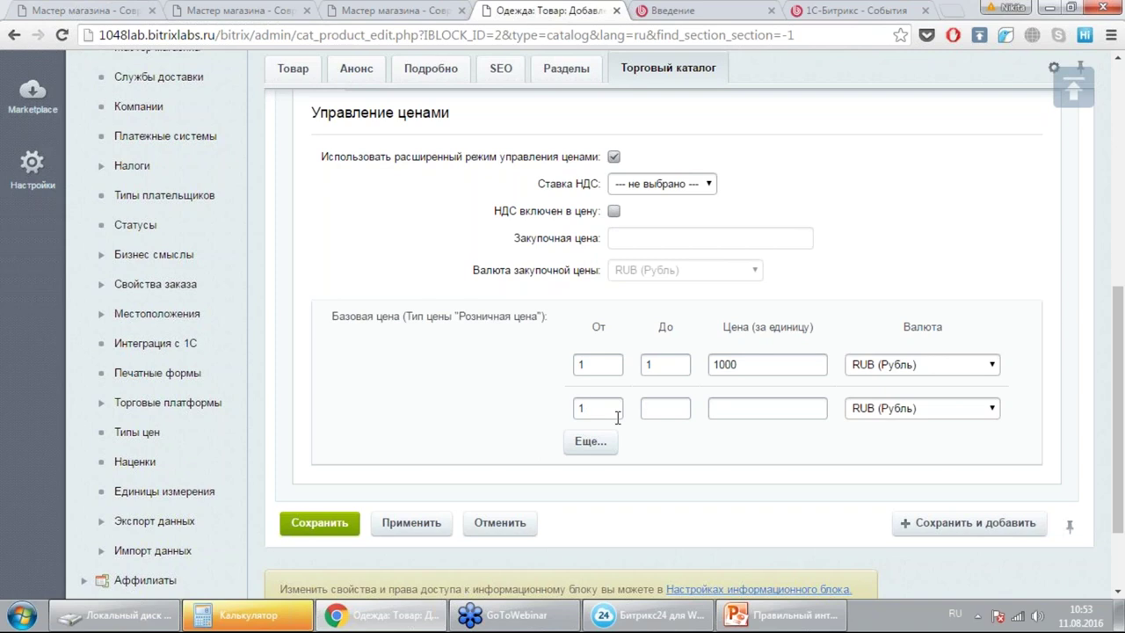
key(BackSpace)
text(2)
text(5)
click(736, 413)
text(900)
Add a third tier from 6 units at 800 and apply the prices
click(595, 445)
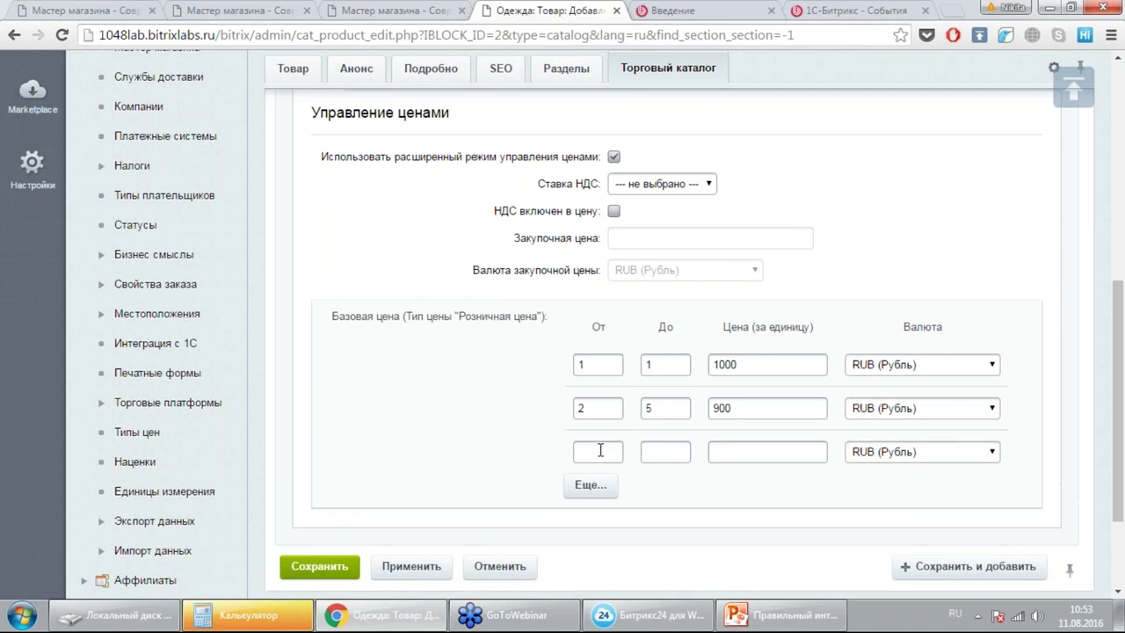
text(6)
click(769, 453)
text(800)
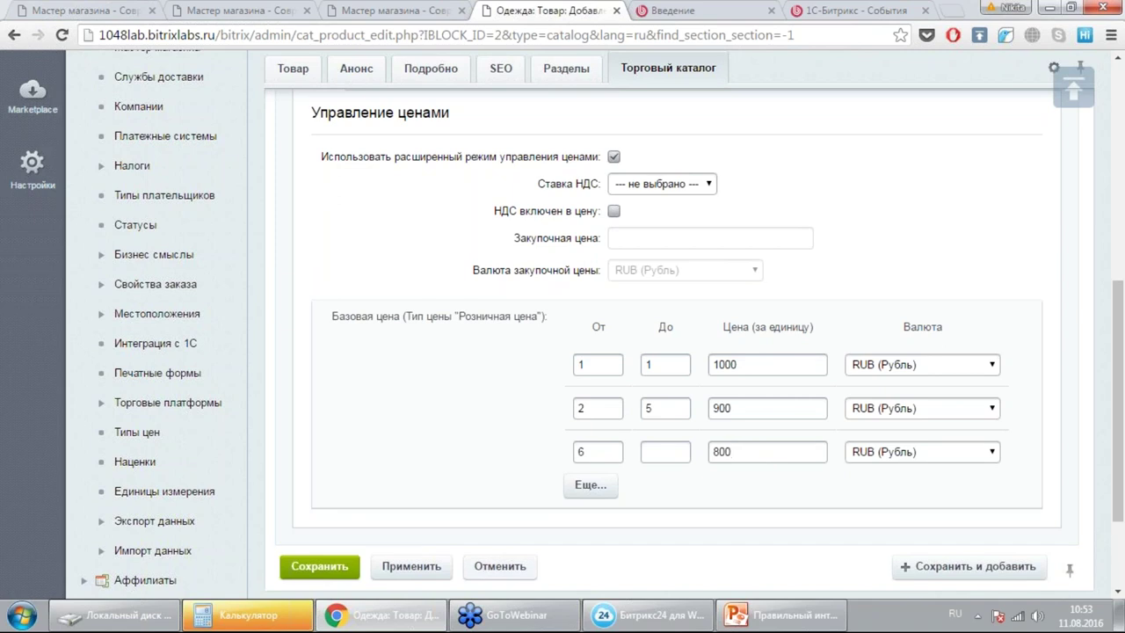
click(426, 569)
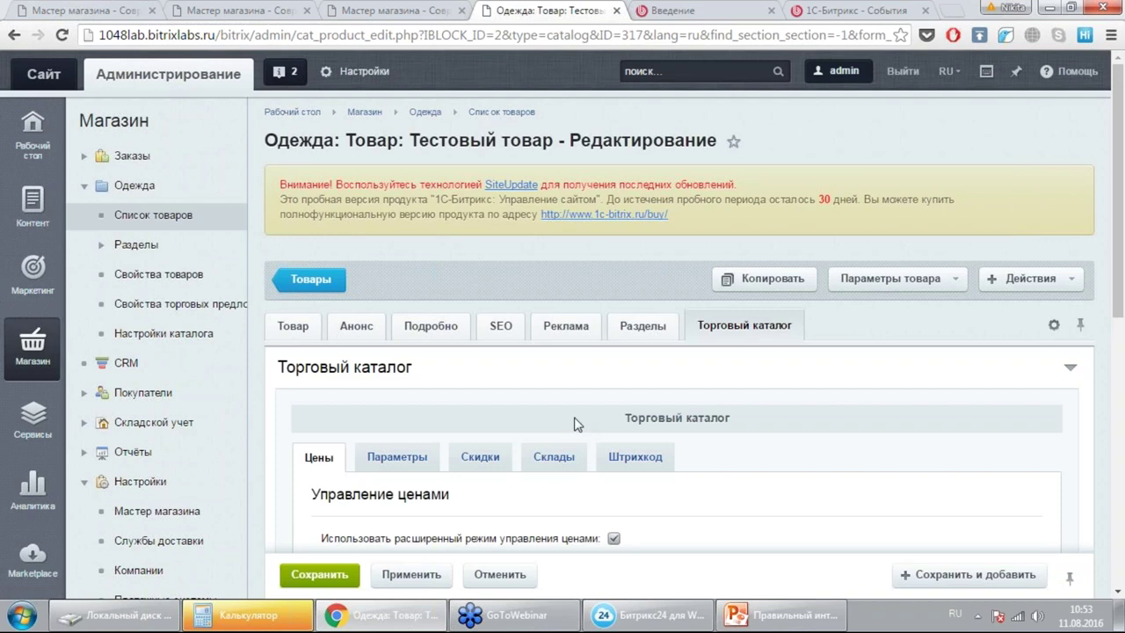
Set the unit of measure to Штука with coefficient 5
scroll(828, 320, down, 5)
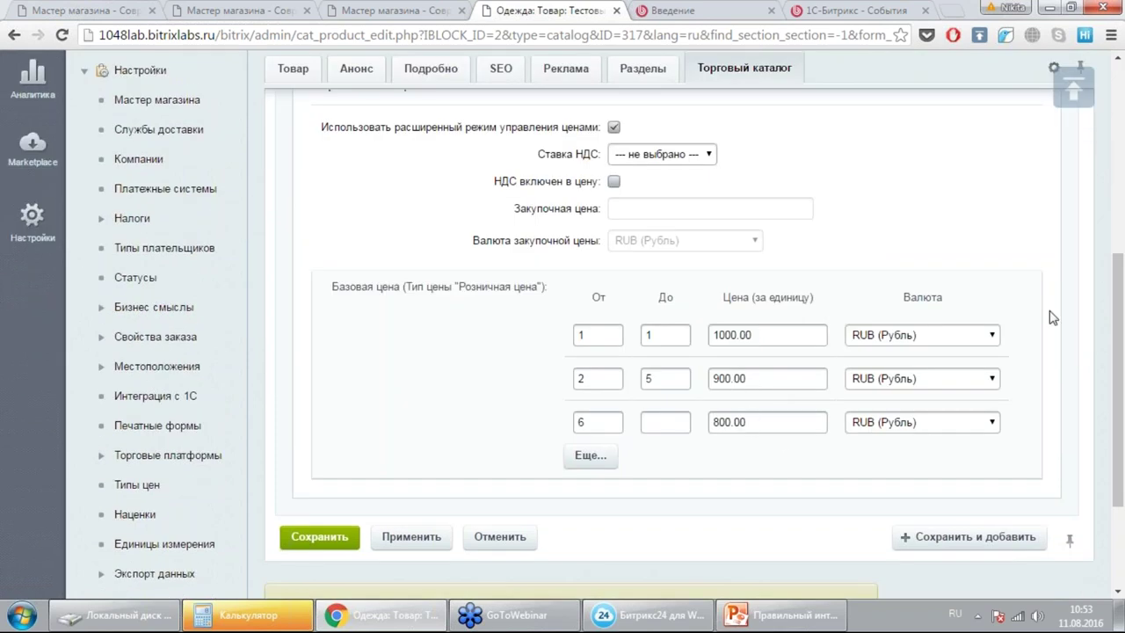
scroll(977, 314, up, 2)
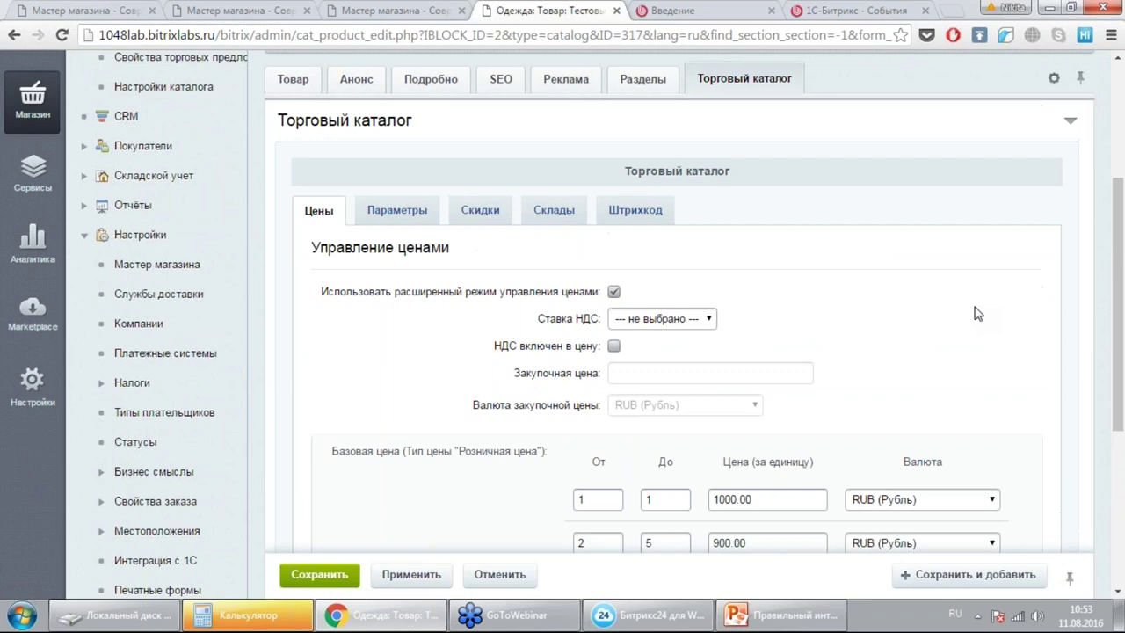
click(419, 211)
scroll(898, 235, down, 1)
scroll(898, 235, down, 1)
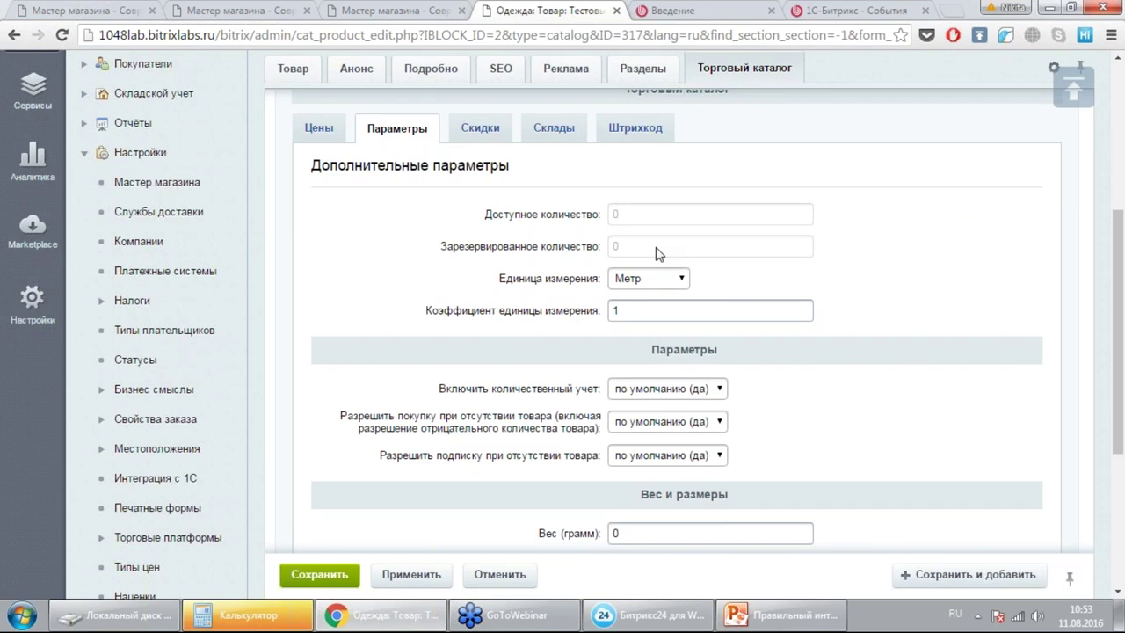
click(632, 279)
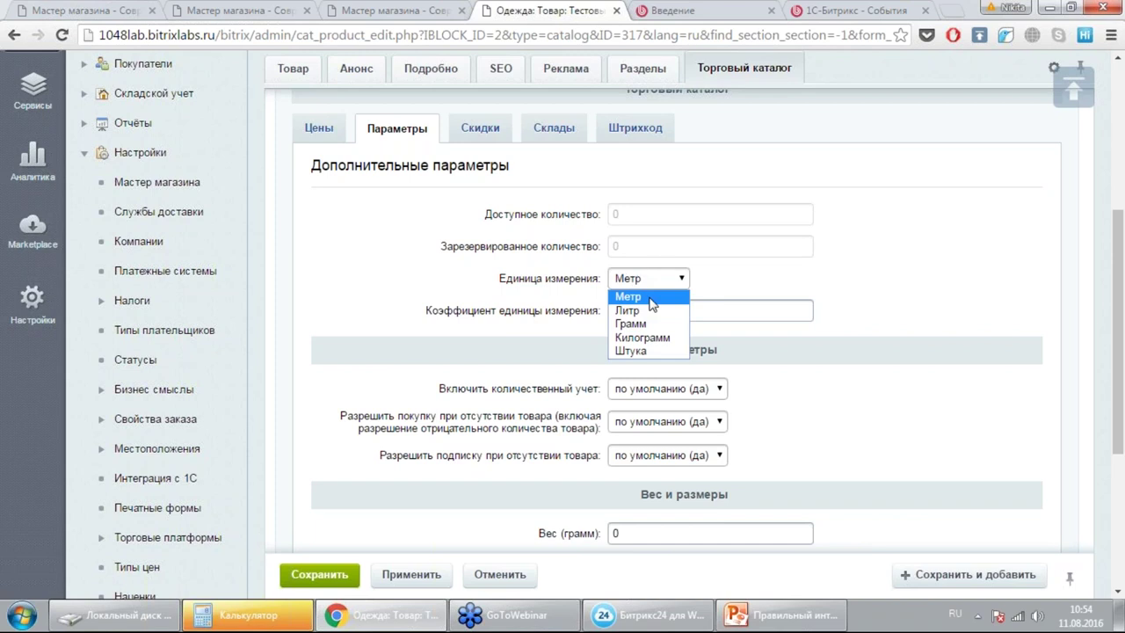
click(652, 352)
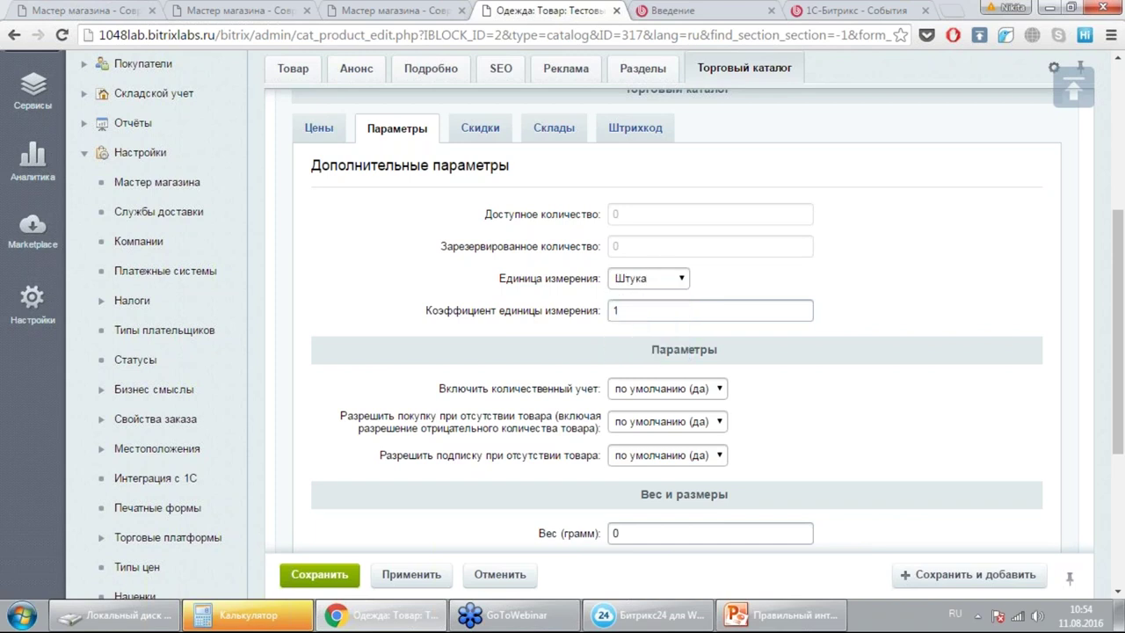
drag(646, 310, 465, 275)
text(5)
Set stock tracking, out-of-stock purchase and subscription to нет, and apply
scroll(904, 281, down, 1)
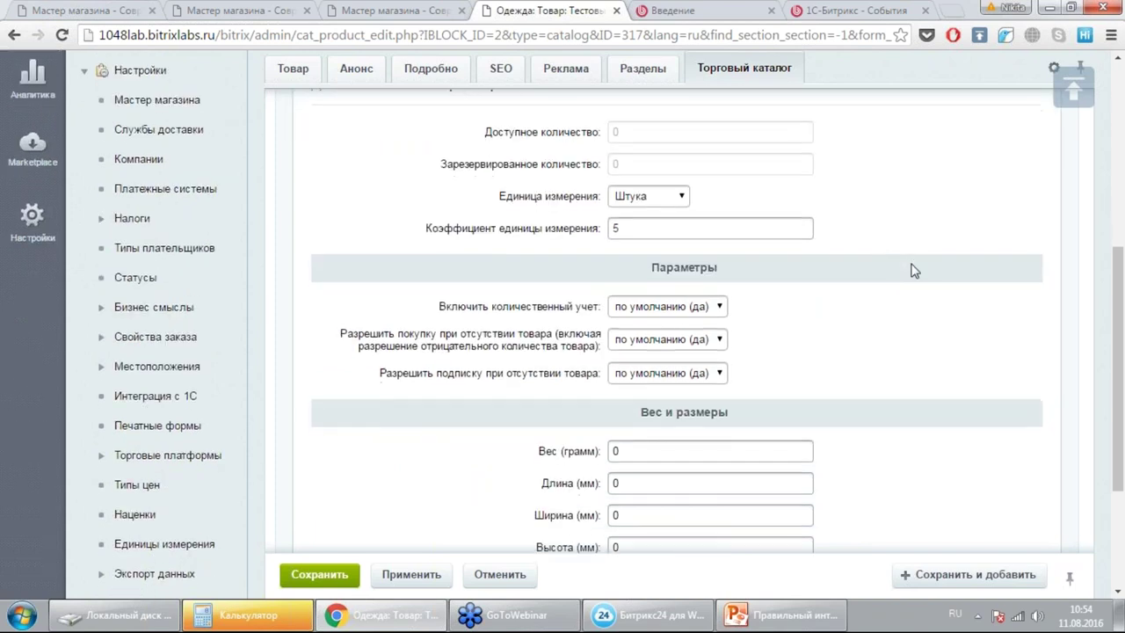
click(653, 312)
click(643, 352)
click(651, 343)
click(637, 384)
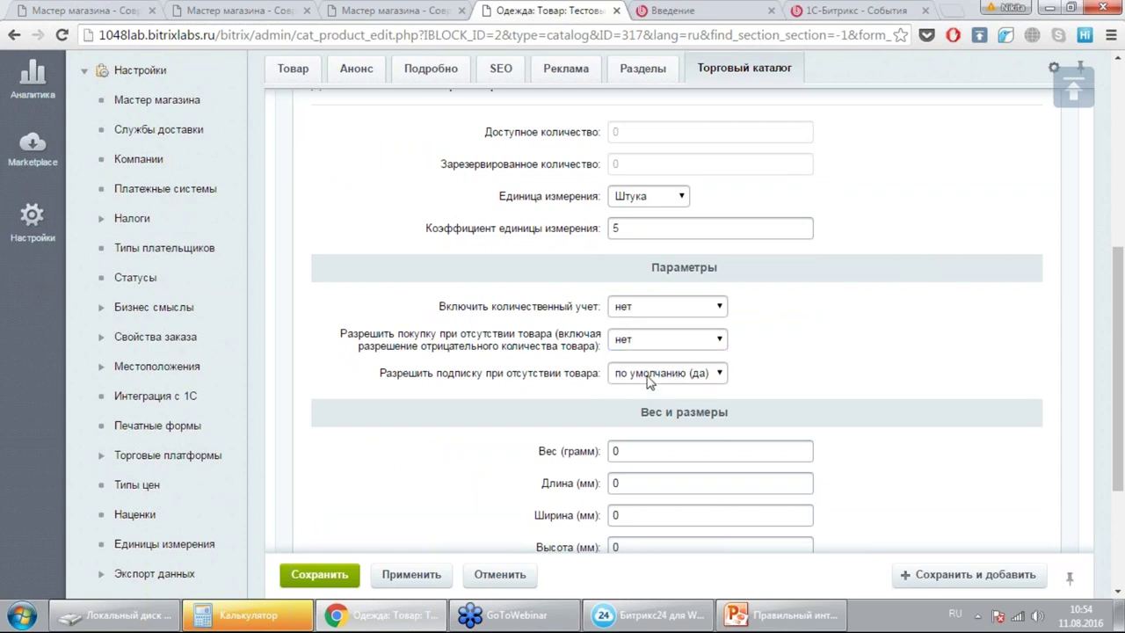
click(648, 376)
click(648, 419)
scroll(848, 275, down, 2)
click(411, 468)
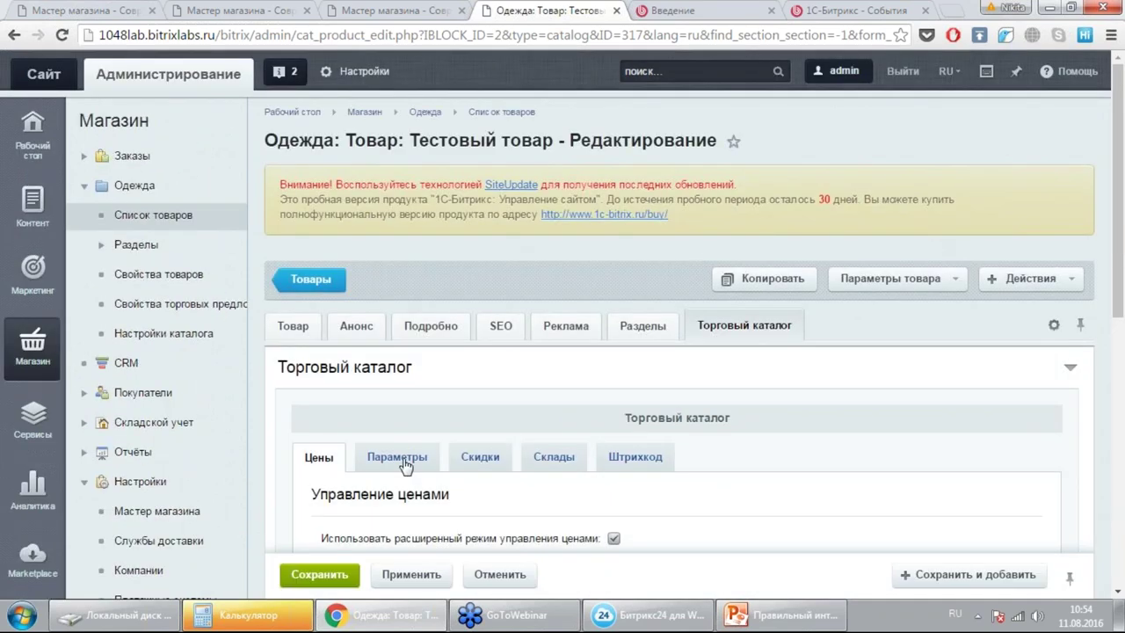
Recheck the parameters and view the Скидки tab showing the 10% lingerie discount
click(397, 457)
scroll(884, 316, down, 3)
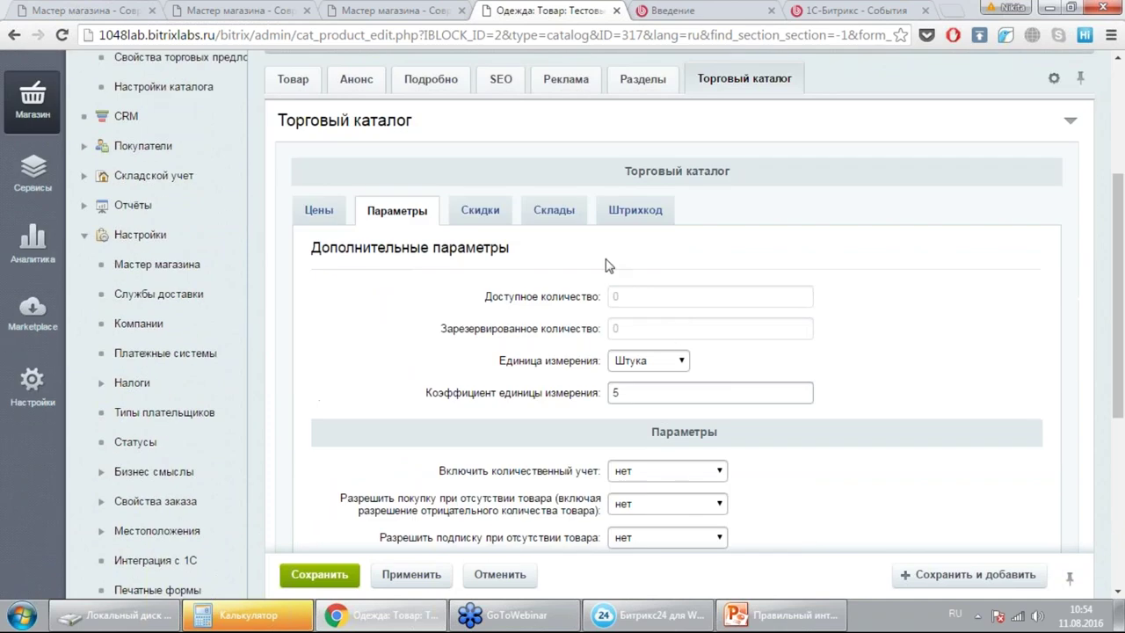
scroll(785, 296, down, 1)
click(481, 130)
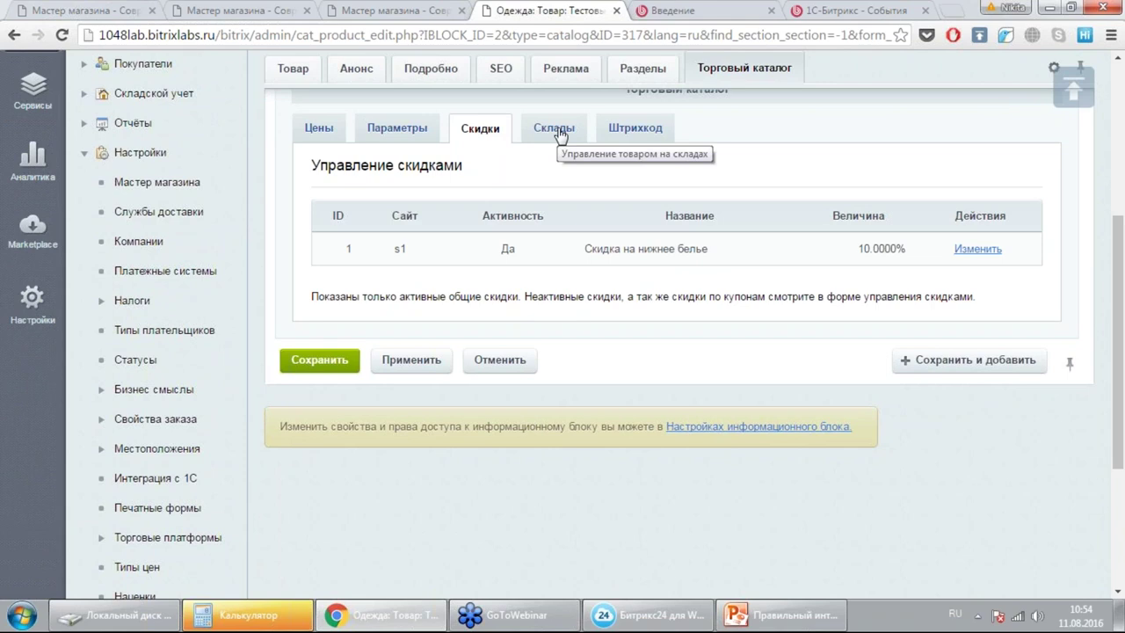
Check the Склады and Штрихкод sub-tabs, then save Тестовый товар and go to the storefront
click(559, 134)
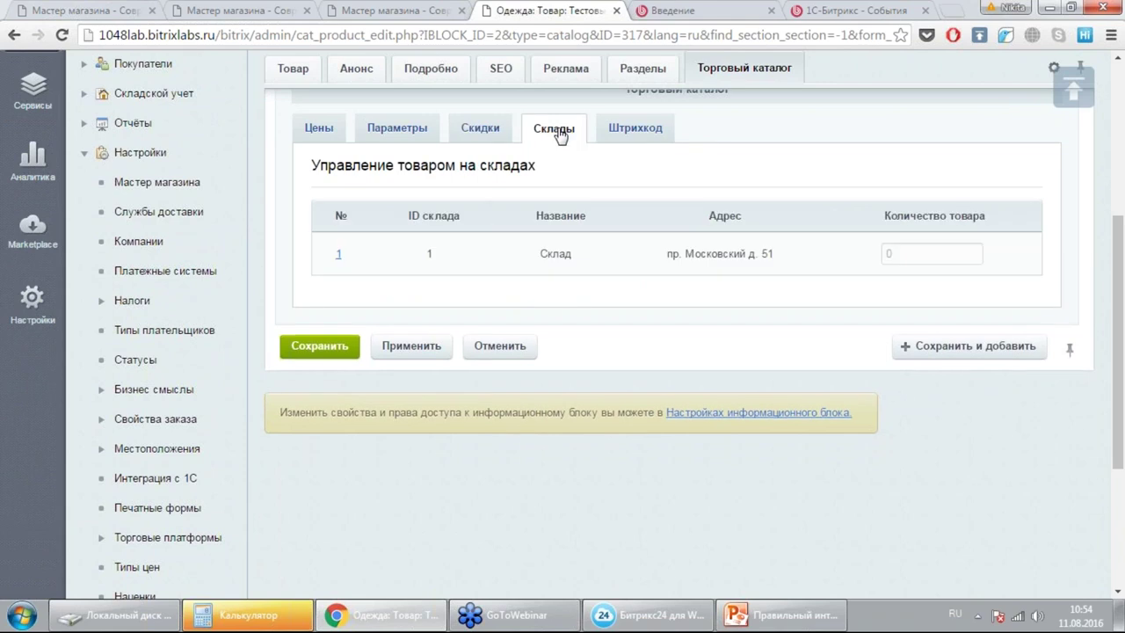
click(637, 128)
click(548, 131)
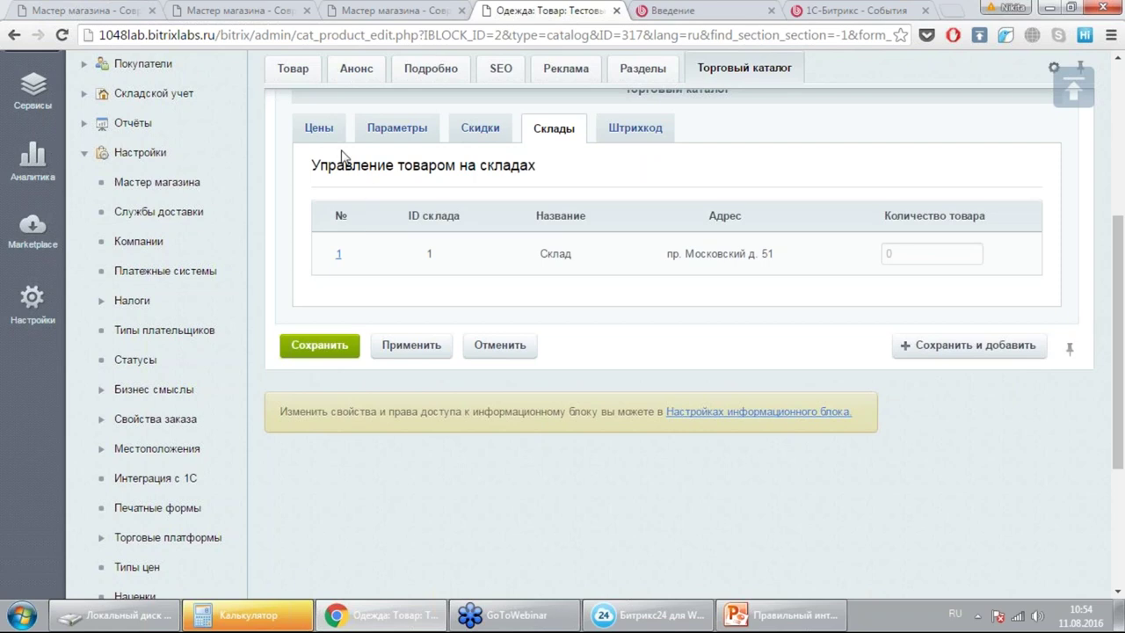
click(299, 344)
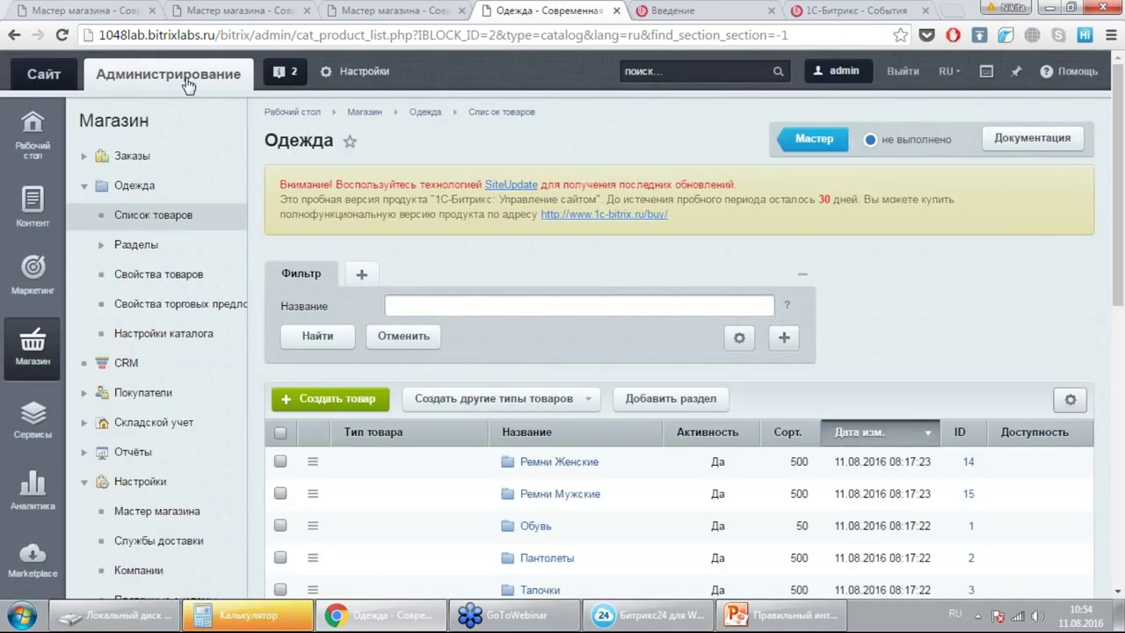
click(66, 76)
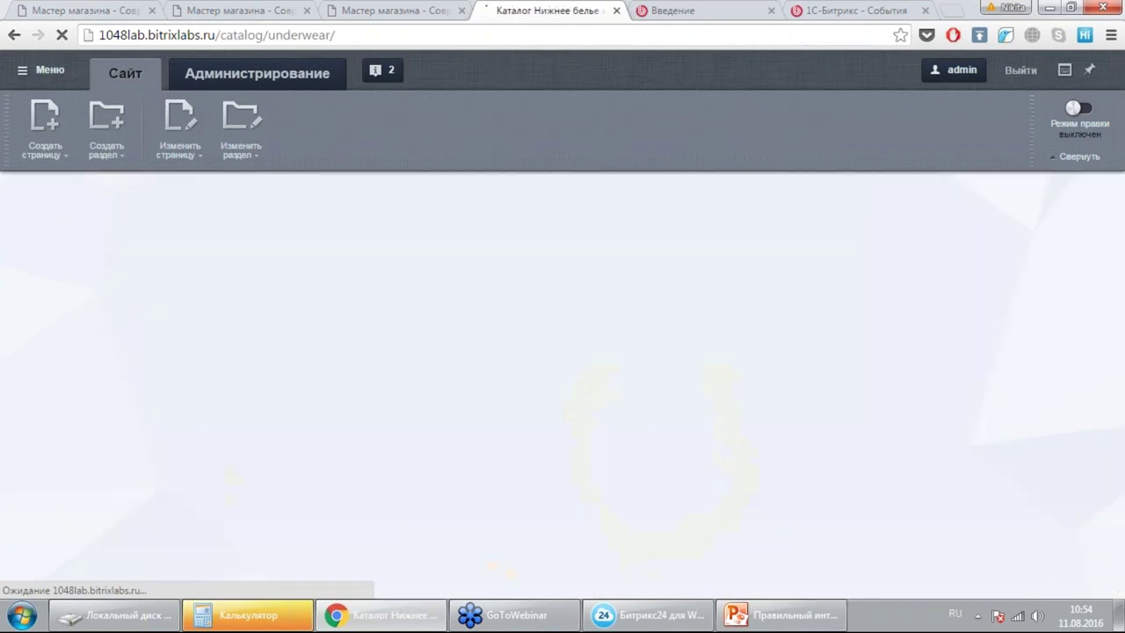
Add 15 units of Тестовый товар to the cart at 13 500 руб
scroll(665, 410, down, 8)
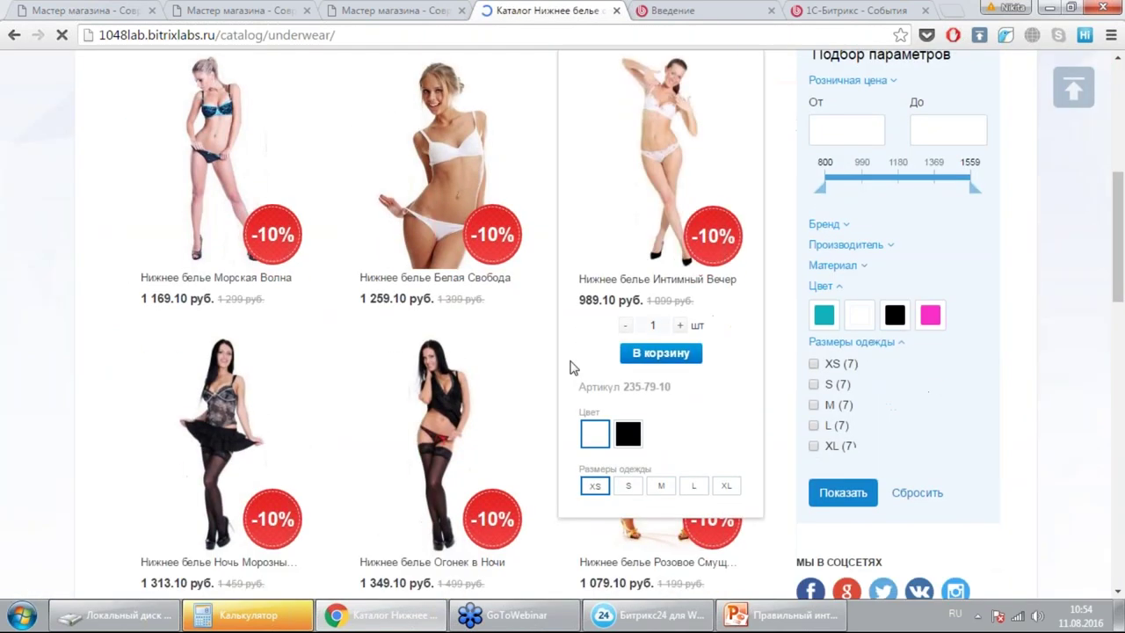
scroll(31, 280, down, 3)
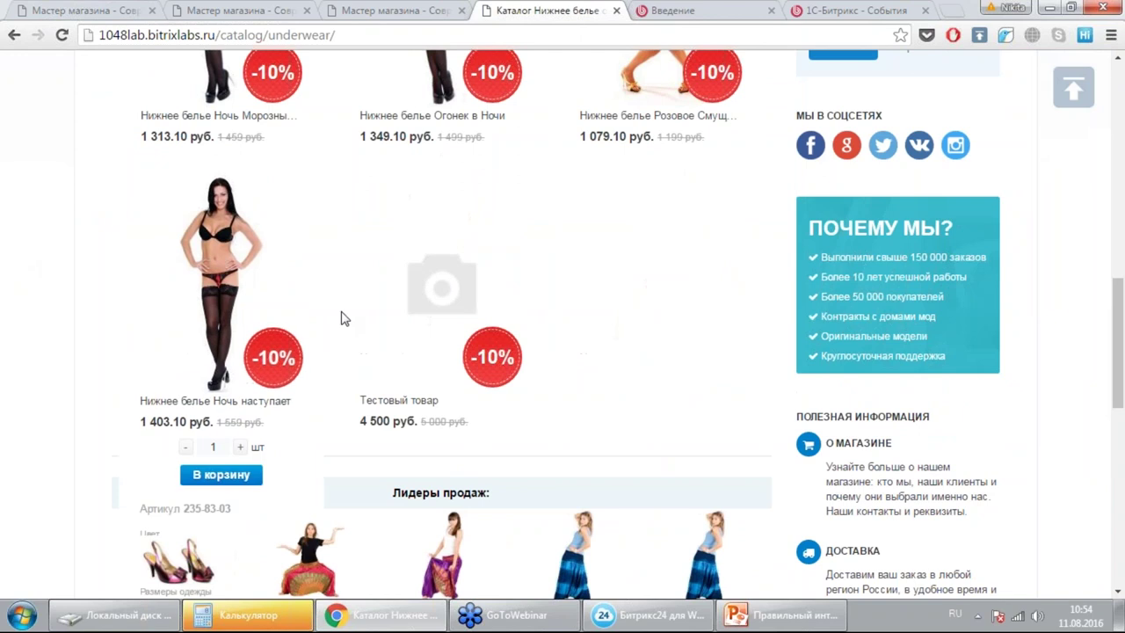
mouse_move(435, 303)
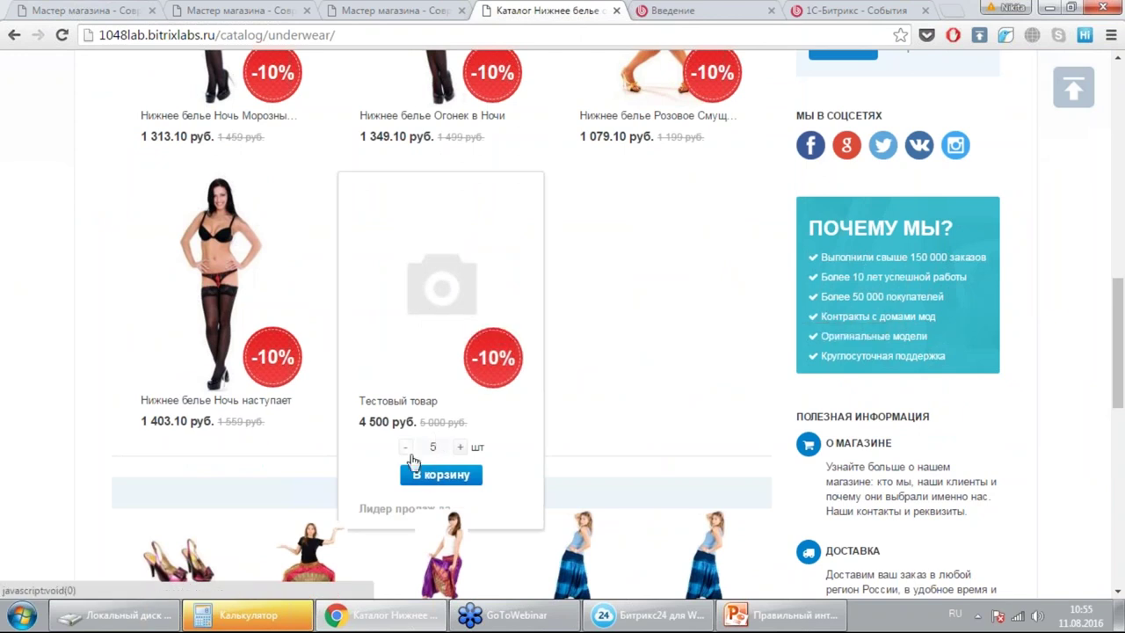
click(459, 449)
click(405, 448)
click(460, 447)
click(460, 447)
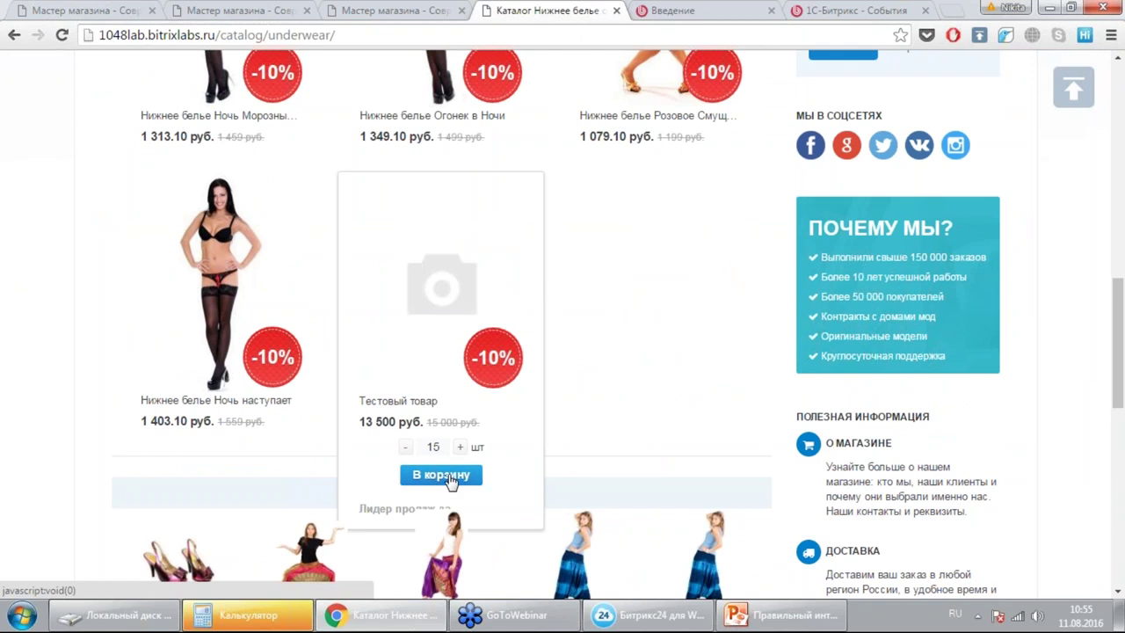
click(451, 481)
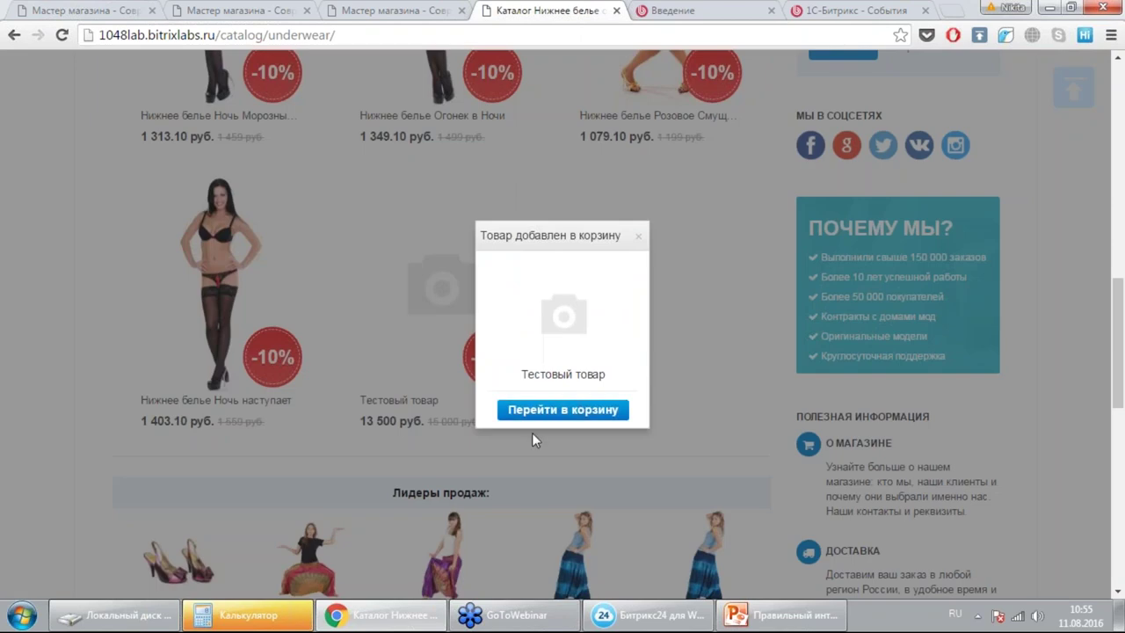
click(562, 409)
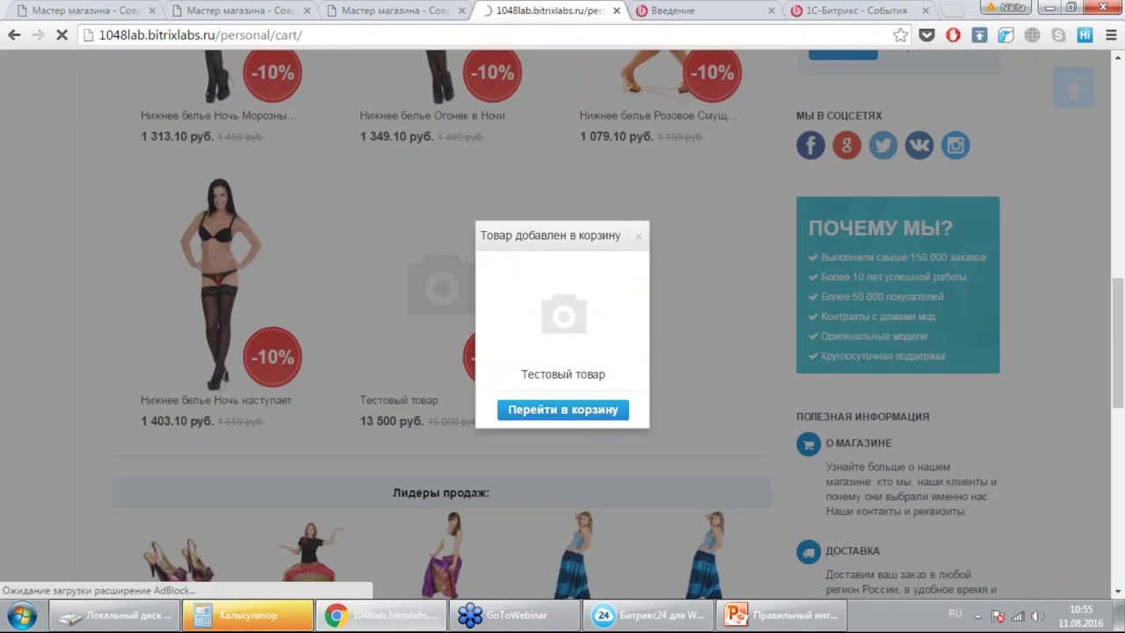
scroll(951, 406, down, 1)
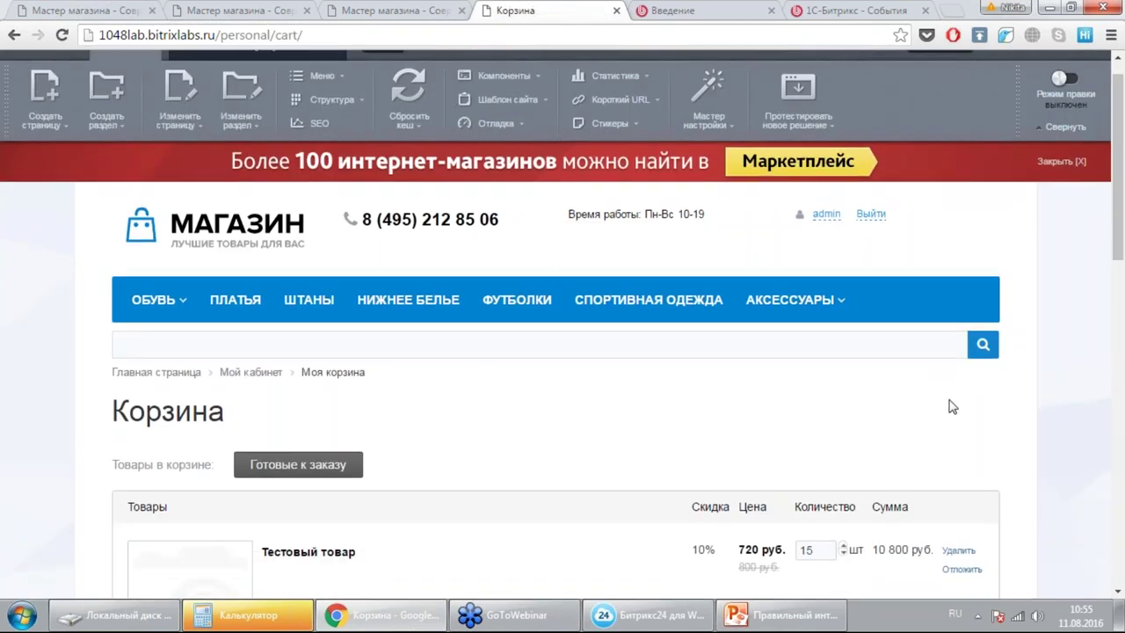
scroll(953, 404, down, 3)
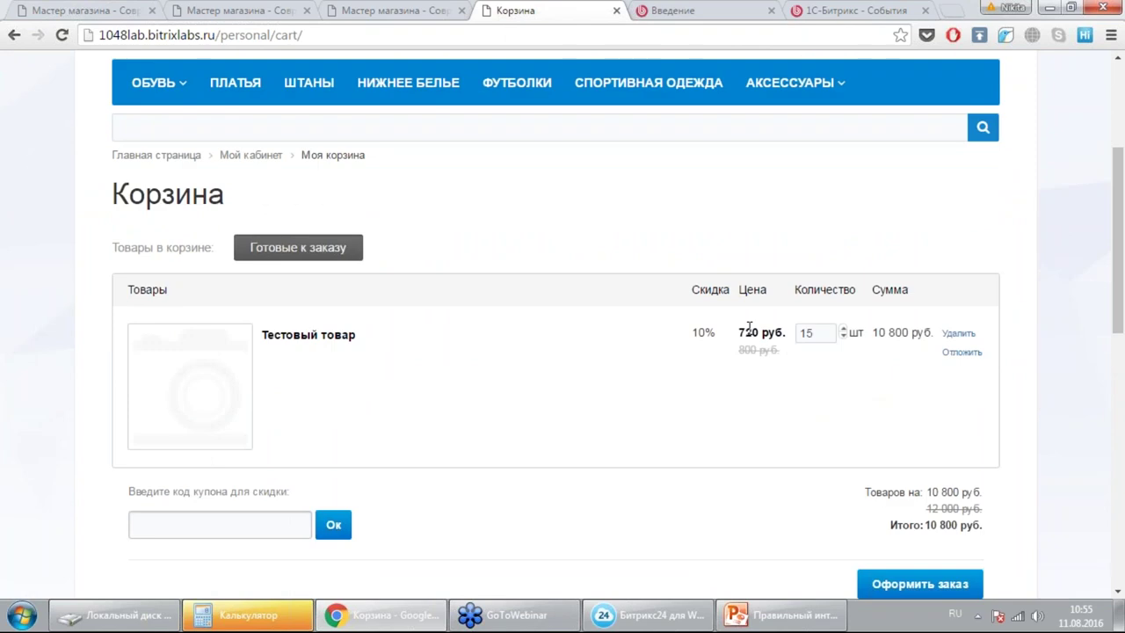
scroll(770, 396, down, 1)
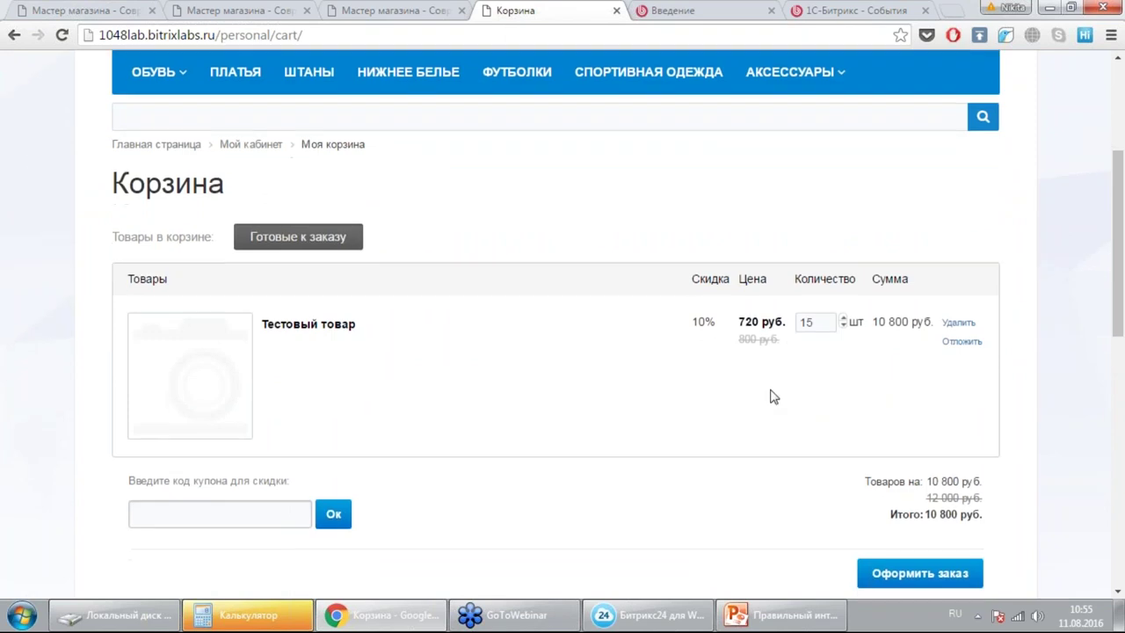
scroll(771, 395, down, 3)
scroll(770, 395, down, 3)
click(436, 8)
click(518, 10)
mouse_move(603, 220)
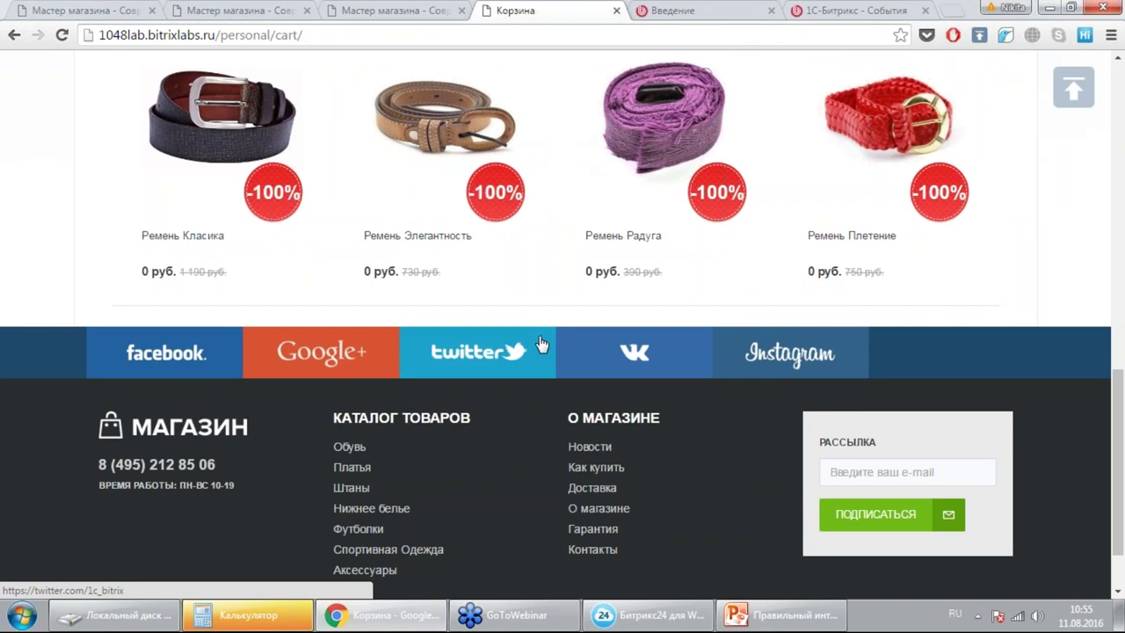
scroll(565, 404, up, 5)
scroll(566, 408, down, 2)
scroll(565, 409, up, 2)
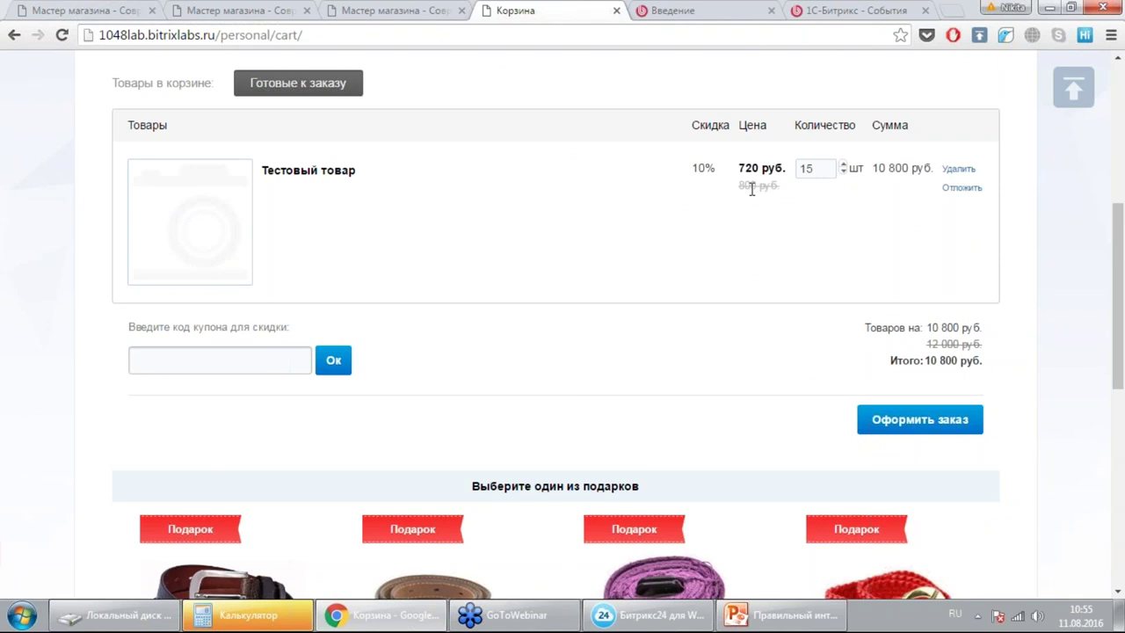
mouse_move(752, 189)
mouse_down()
mouse_move(728, 186)
mouse_move(741, 190)
mouse_up()
Set Тестовый товар's type to Товар с торговыми предложениями and show its empty Торговые предложения list
click(755, 166)
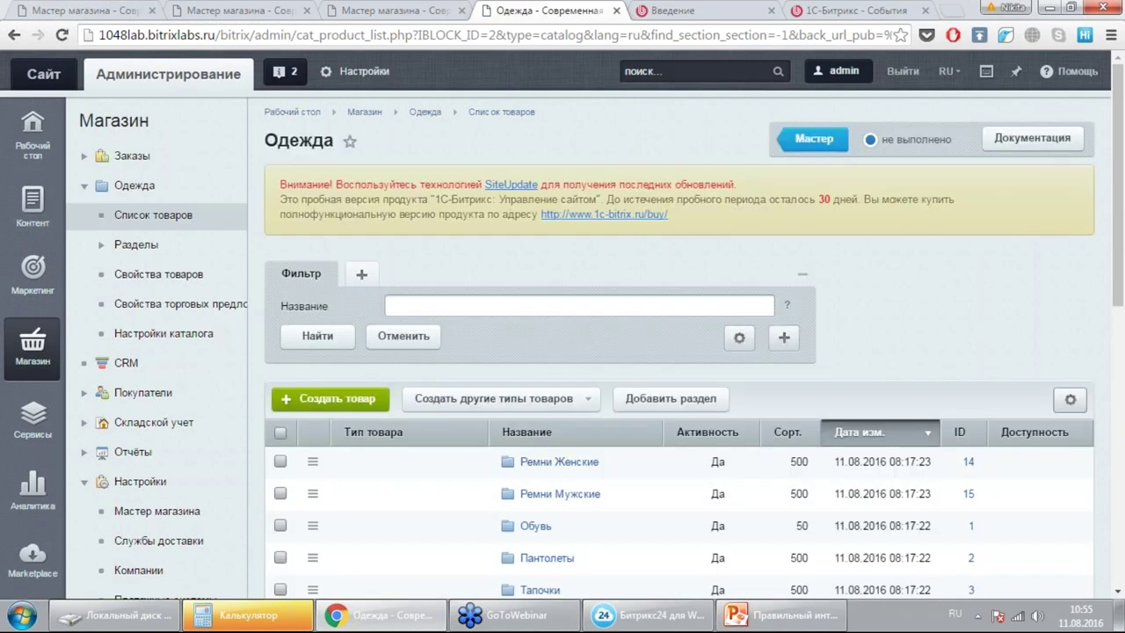
scroll(947, 385, down, 5)
scroll(947, 385, down, 1)
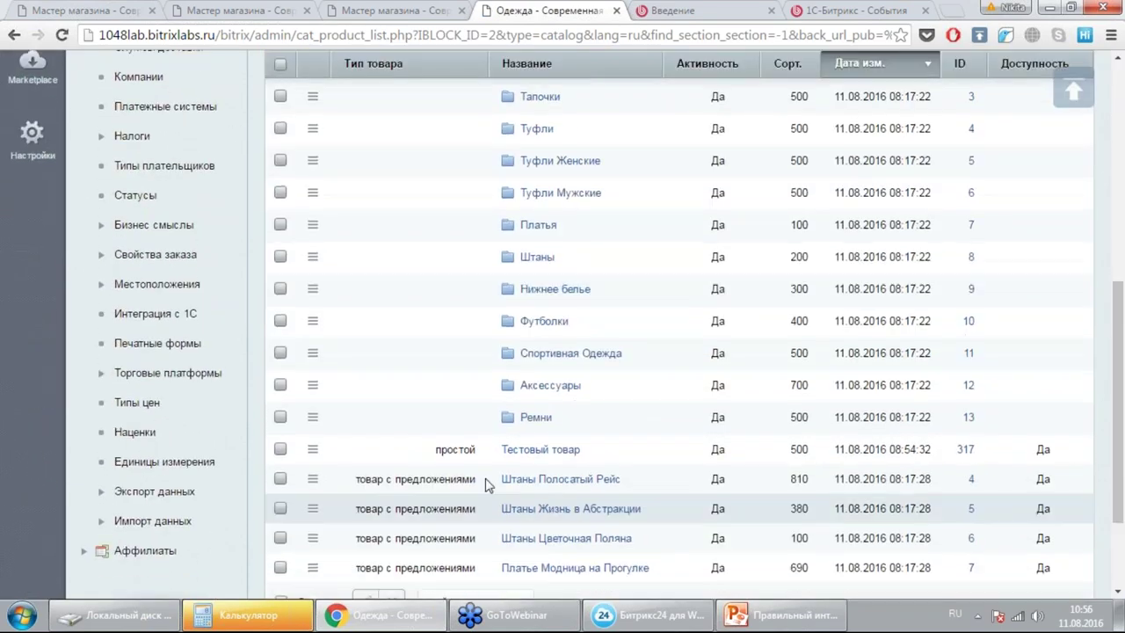
click(540, 449)
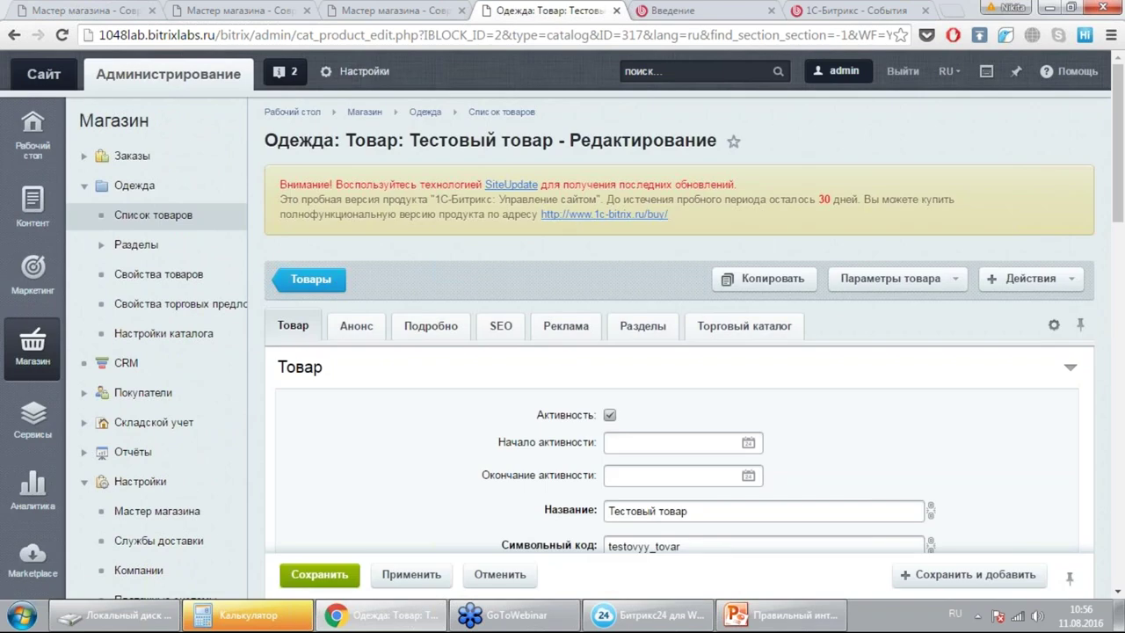
click(918, 290)
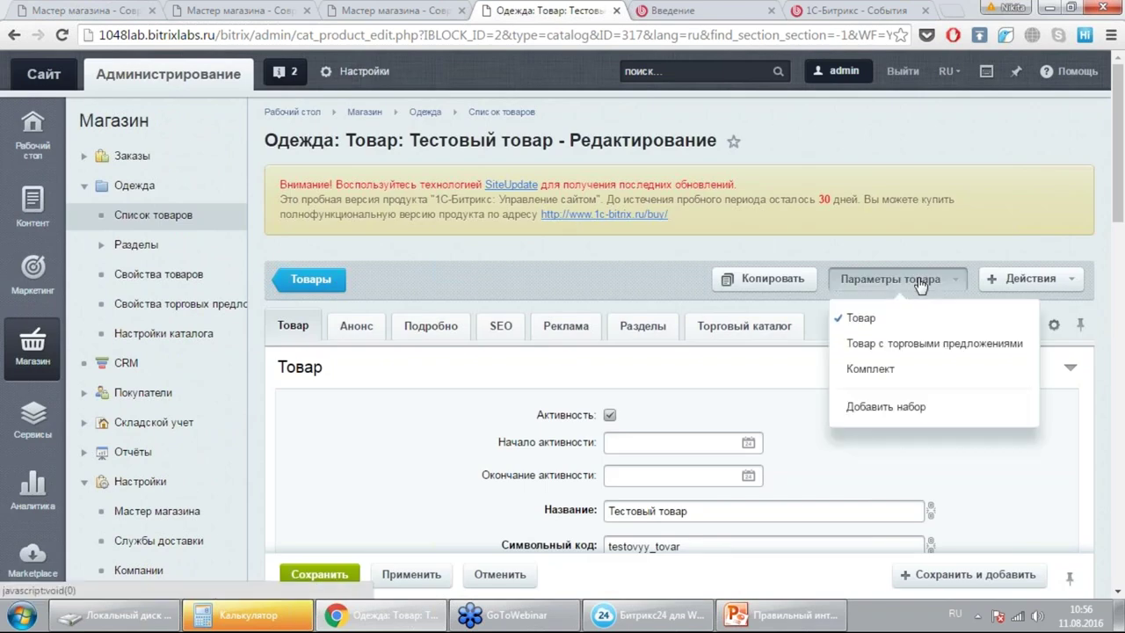
click(902, 344)
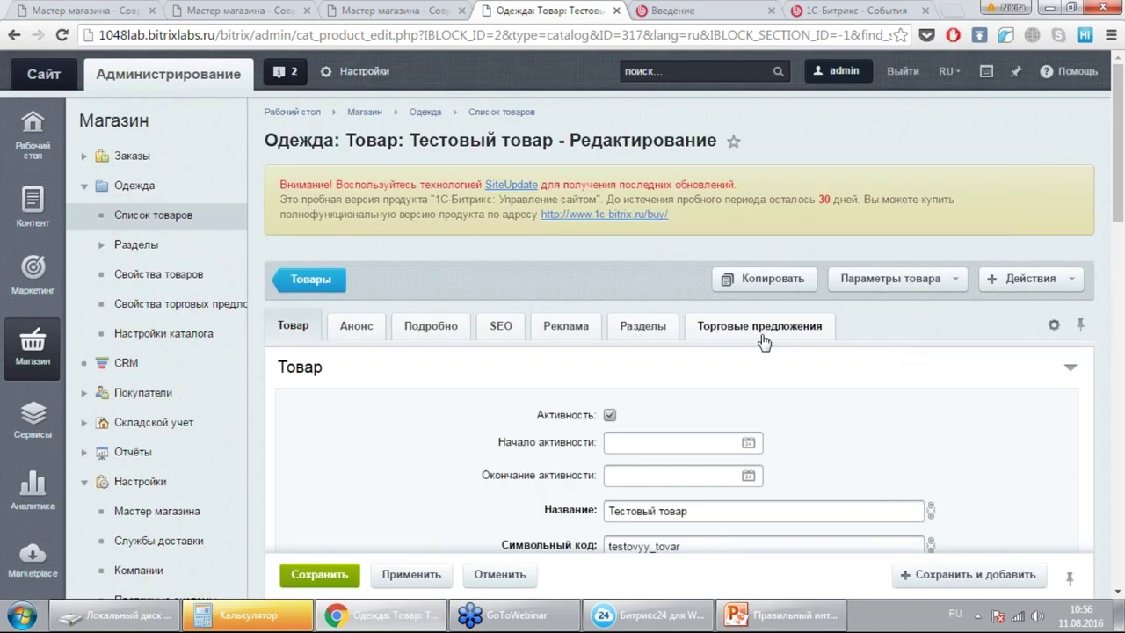
click(763, 339)
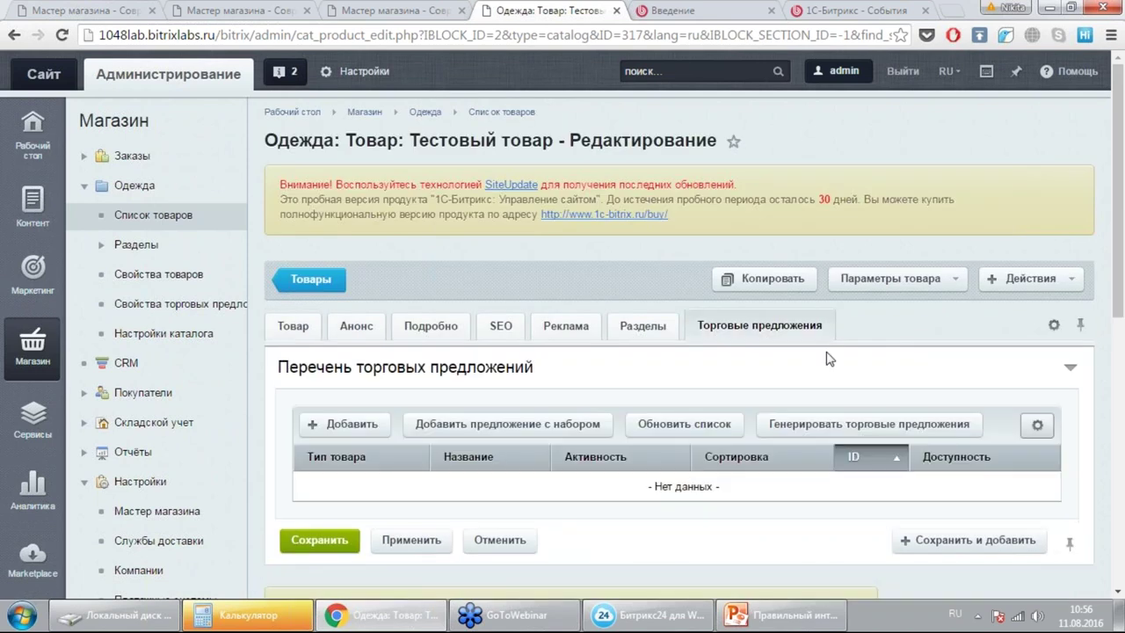
scroll(846, 354, down, 2)
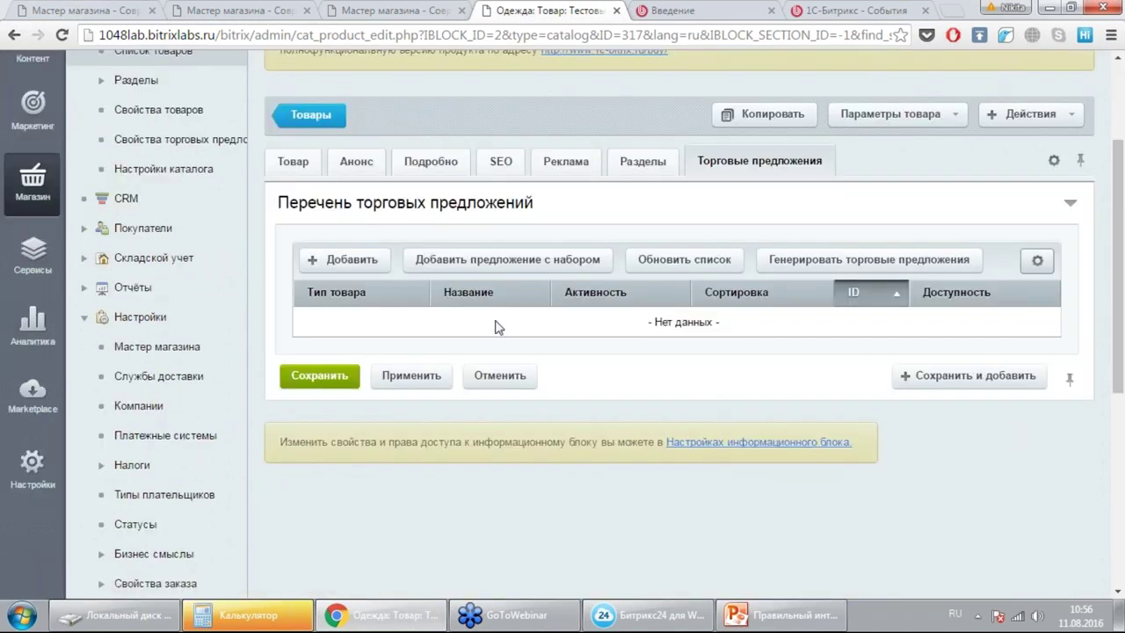
Start generating trade offers and enter 123 for the weight and dimensions
click(936, 263)
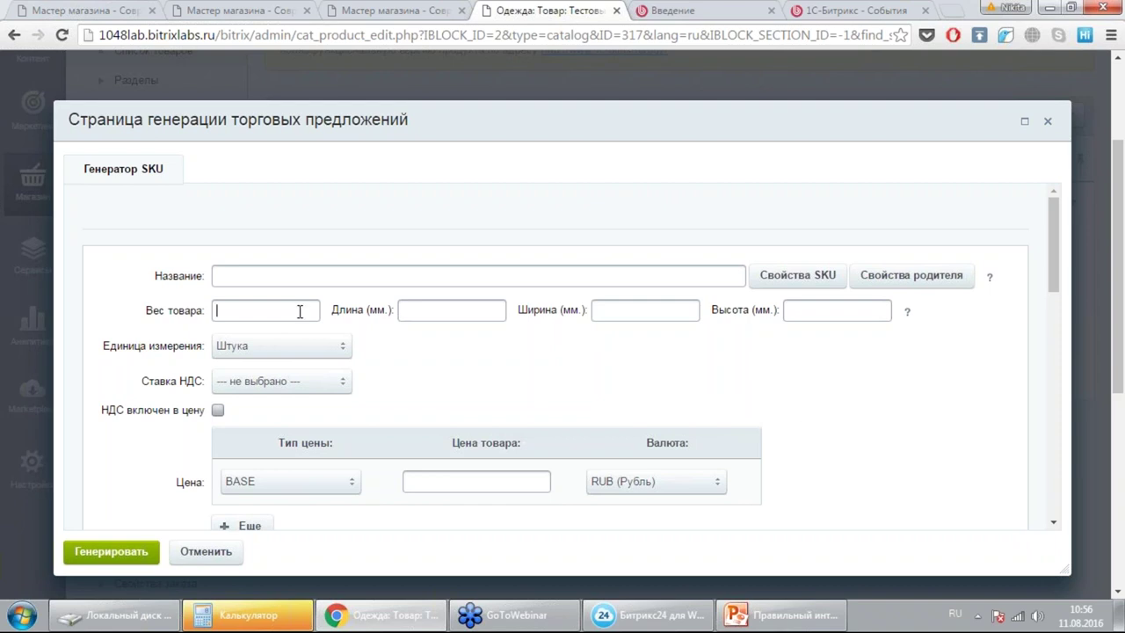
text(123123)
click(643, 309)
text(123123)
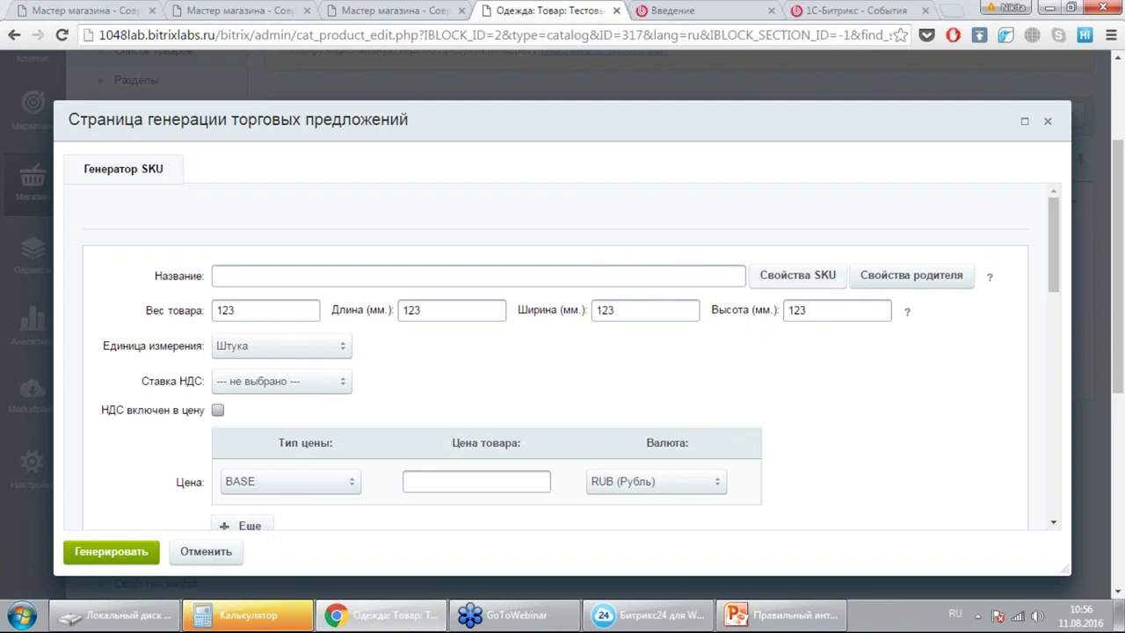
Build the offer name from the parent product's Название plus the SKU Цвет
click(815, 279)
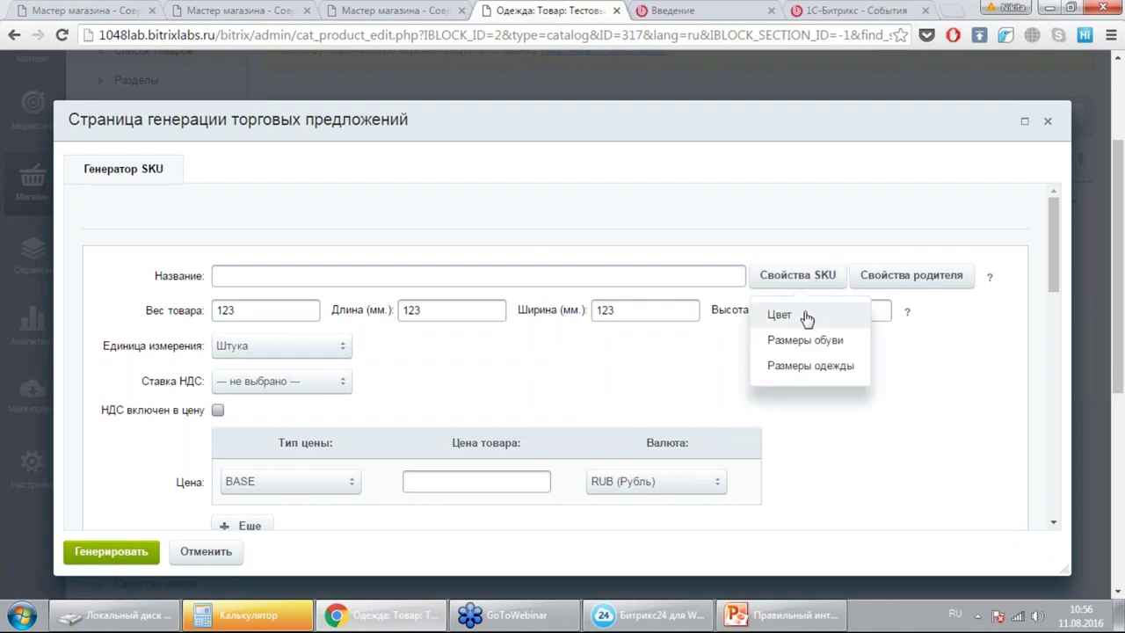
click(887, 279)
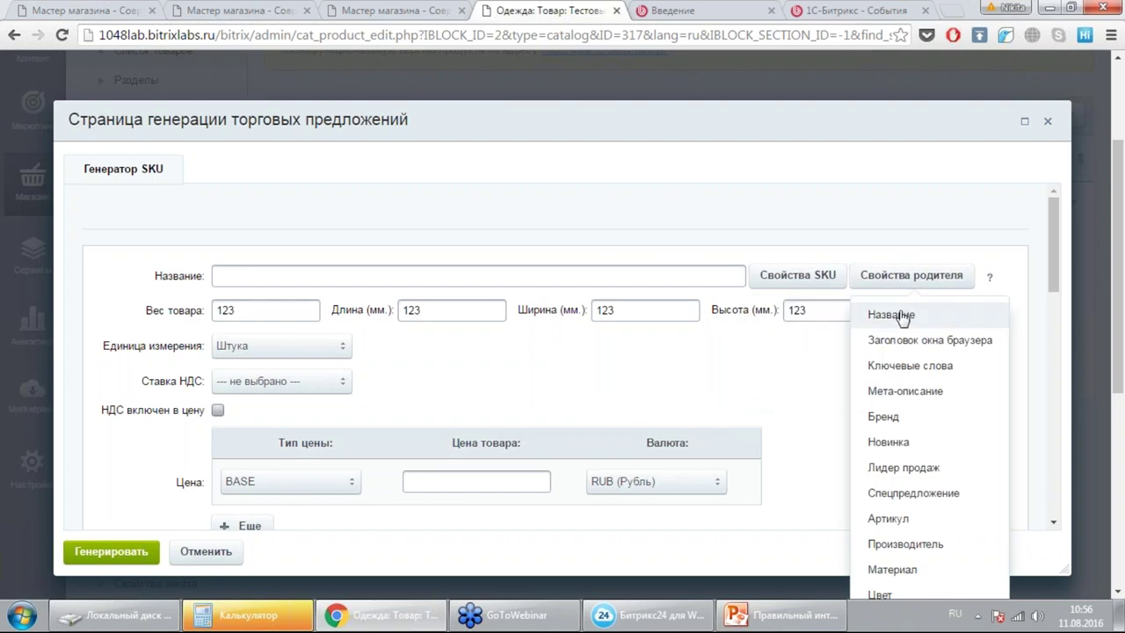
click(890, 315)
click(818, 281)
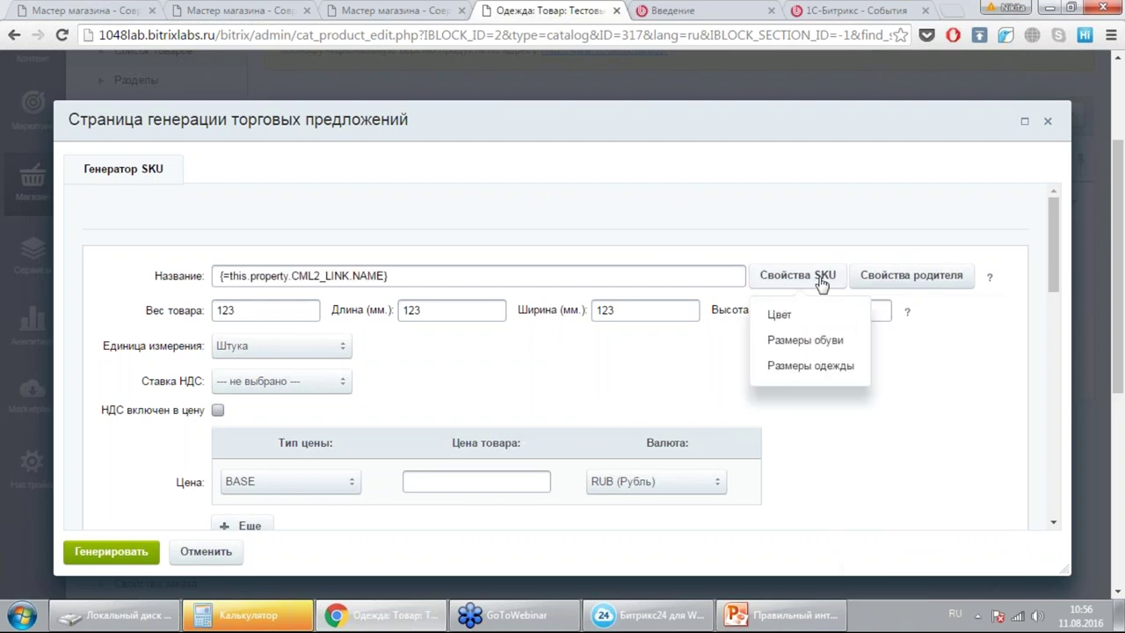
click(803, 314)
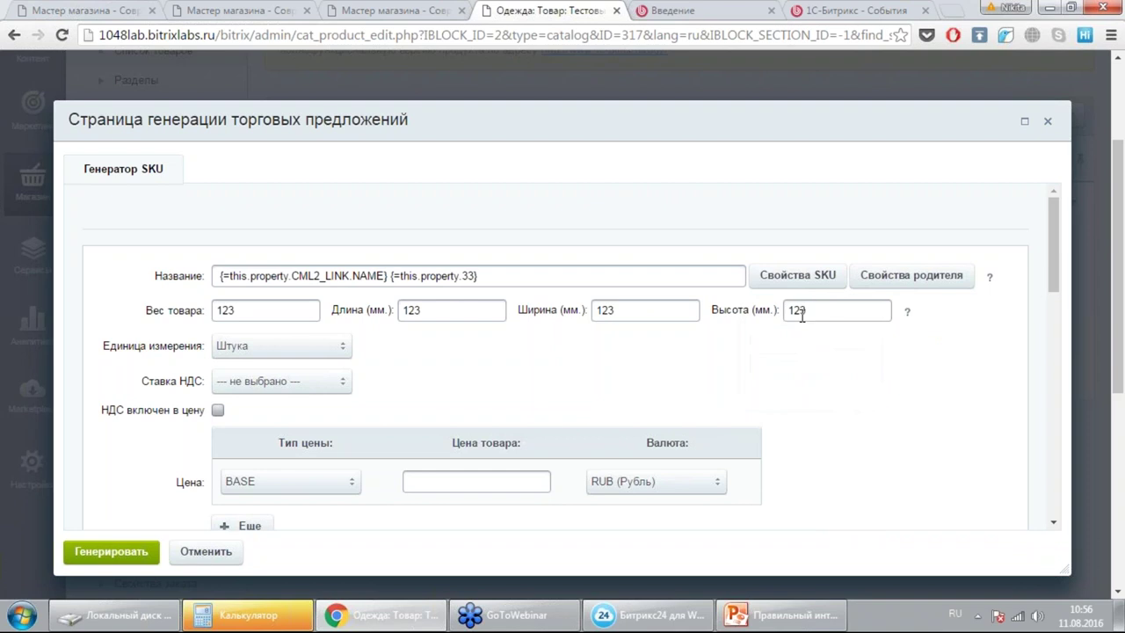
Tick the colours Фиолетовый, Коричневый, Морской Волны and Синий
scroll(883, 395, down, 1)
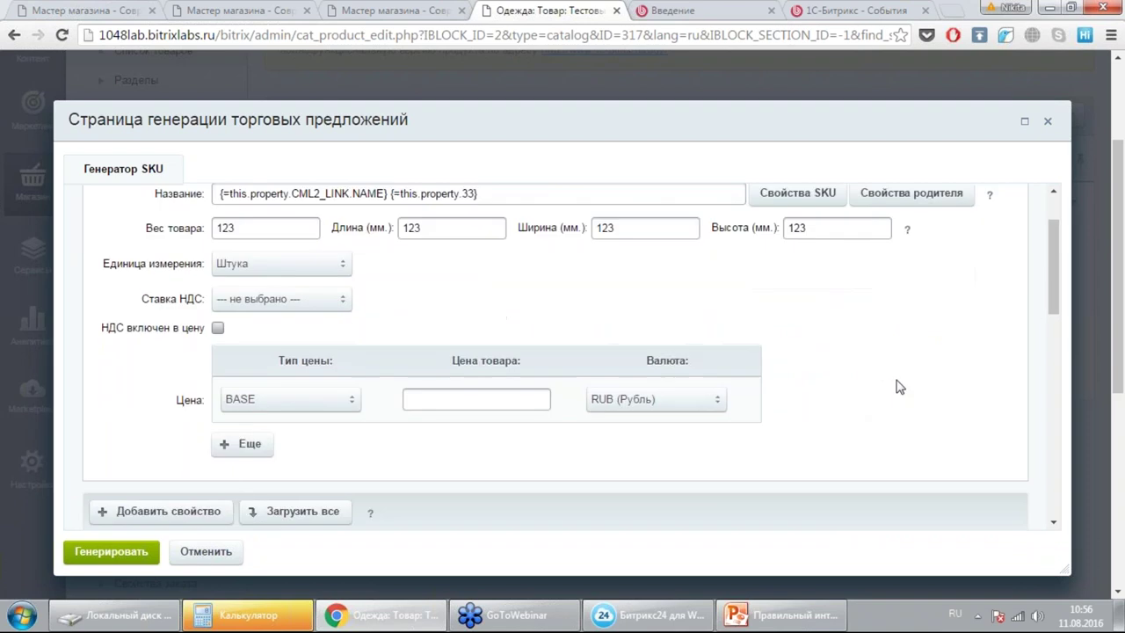
scroll(898, 384, down, 1)
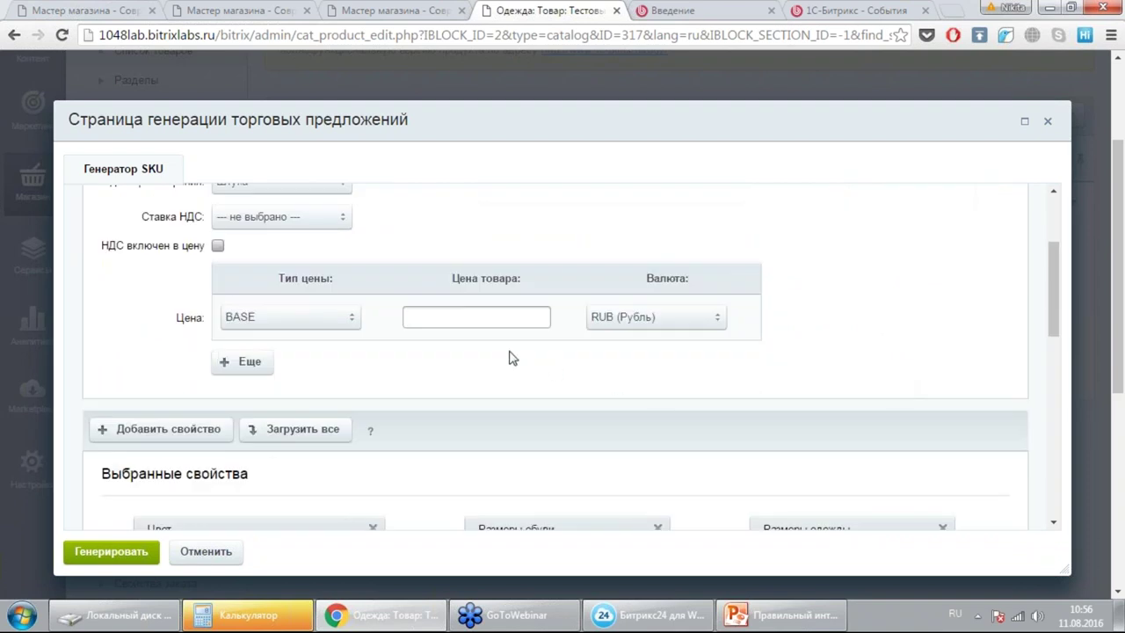
scroll(893, 320, down, 2)
scroll(890, 320, down, 1)
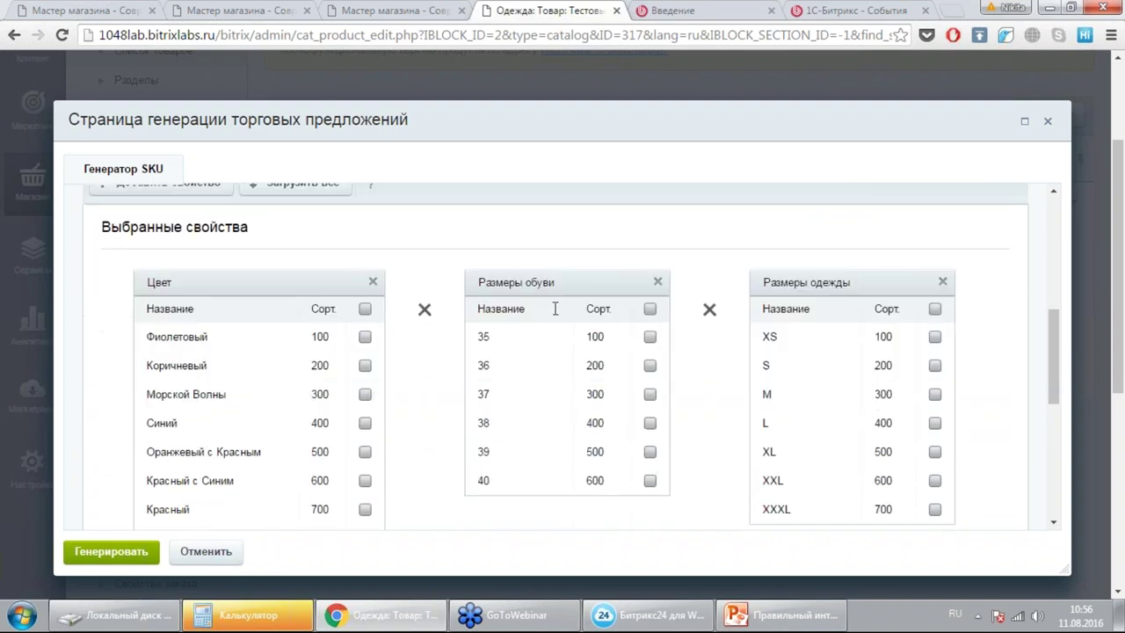
click(365, 338)
click(365, 365)
click(366, 394)
click(365, 423)
Leave clothing sizes S and M unselected after briefly ticking them
click(935, 366)
click(936, 395)
click(936, 368)
click(936, 395)
scroll(776, 324, down, 3)
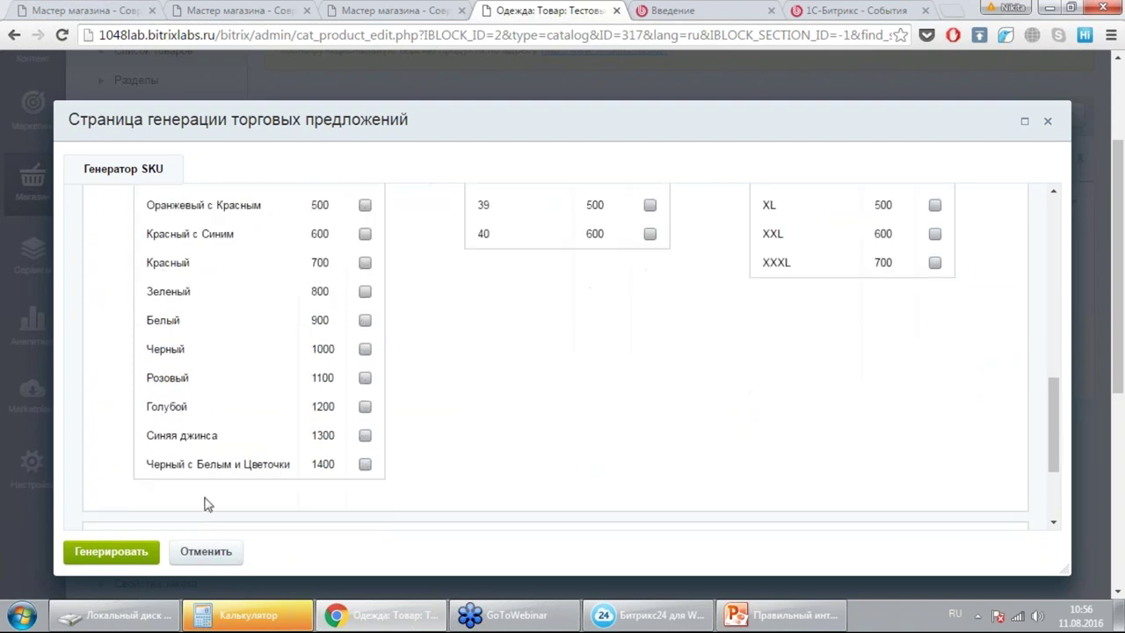
scroll(314, 410, down, 2)
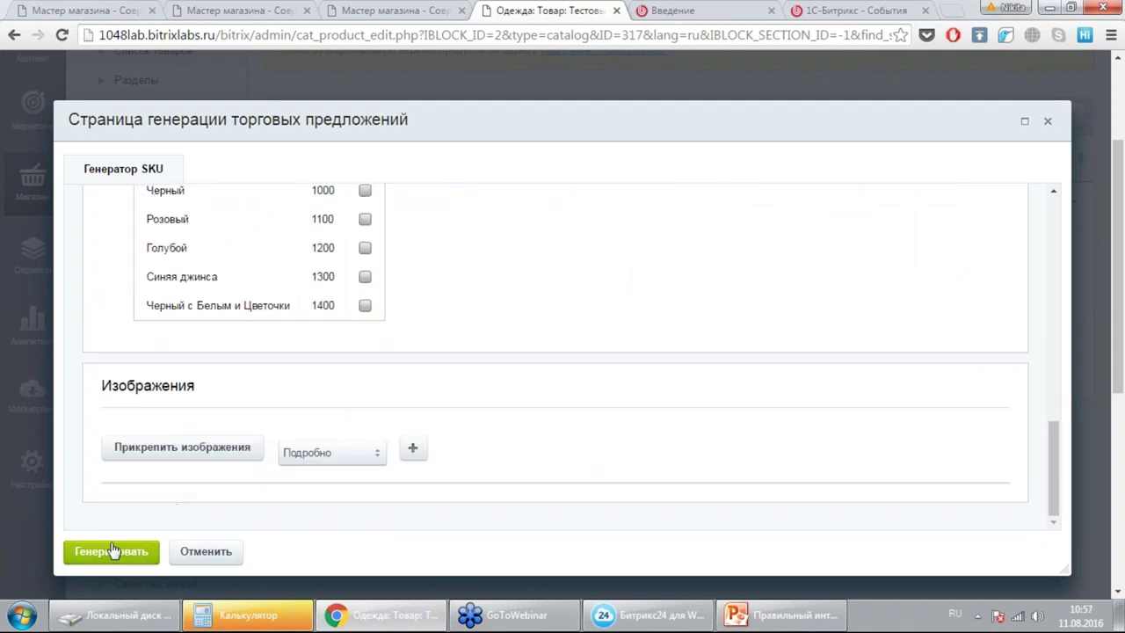
Generate the four colour offers and apply the changes to save Тестовый товар
click(142, 548)
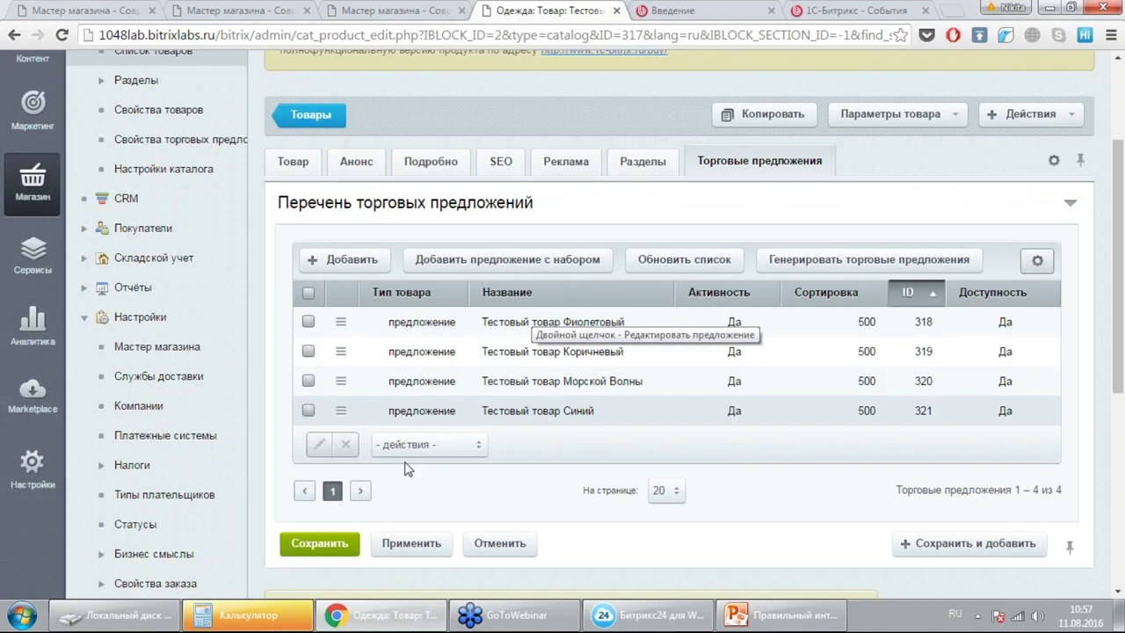
click(411, 543)
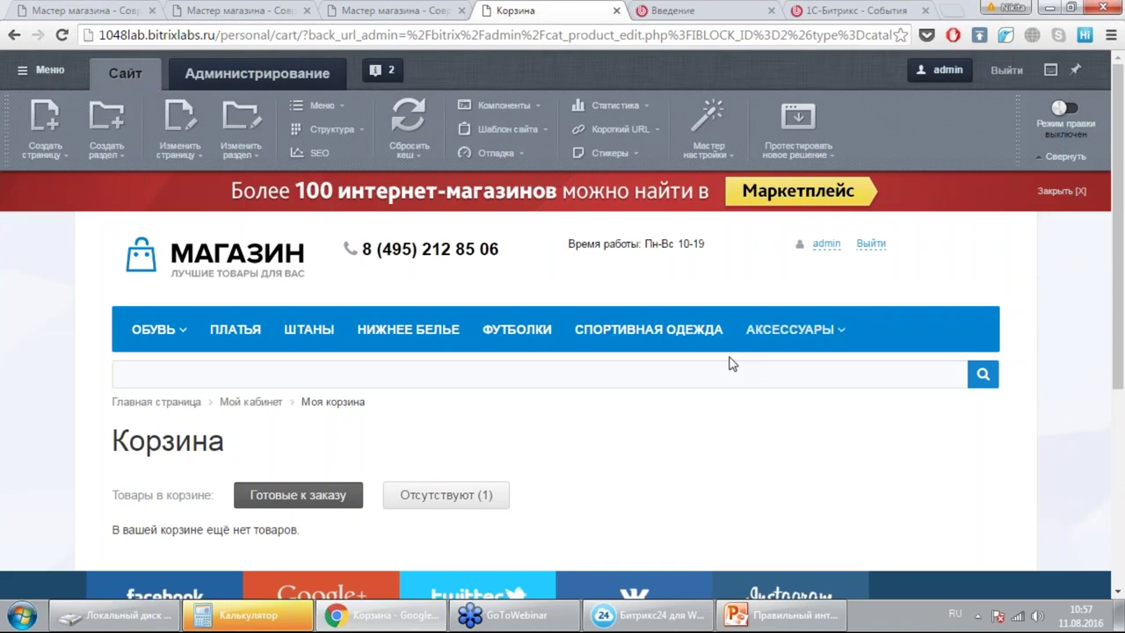
Open the Тестовый товар product page from the НИЖНЕЕ БЕЛЬЕ catalogue
click(431, 338)
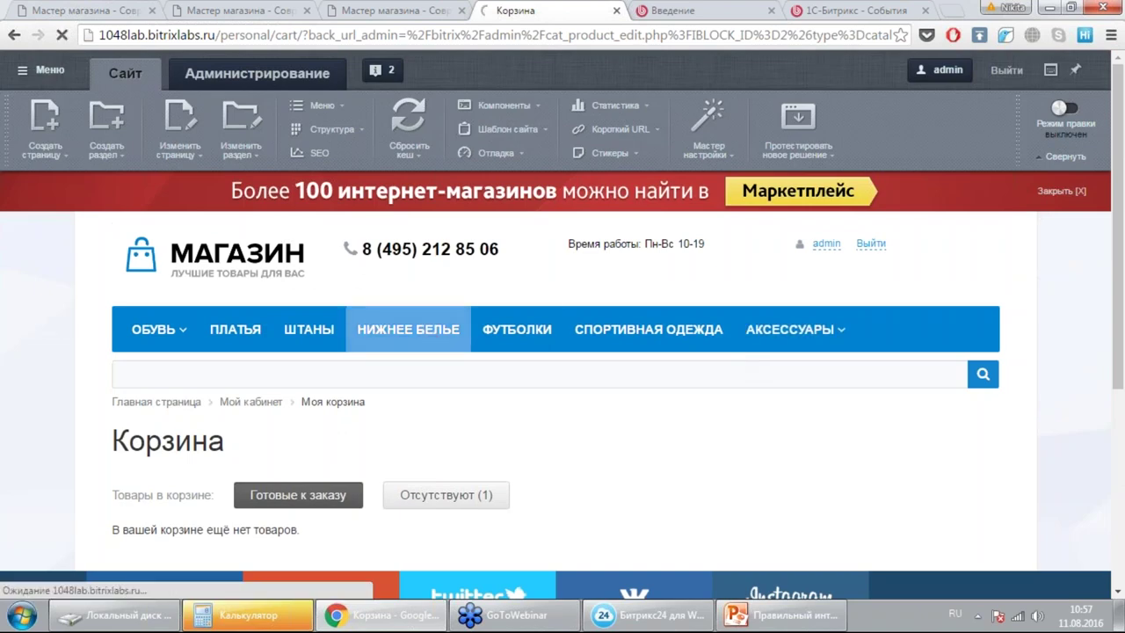
scroll(928, 231, down, 10)
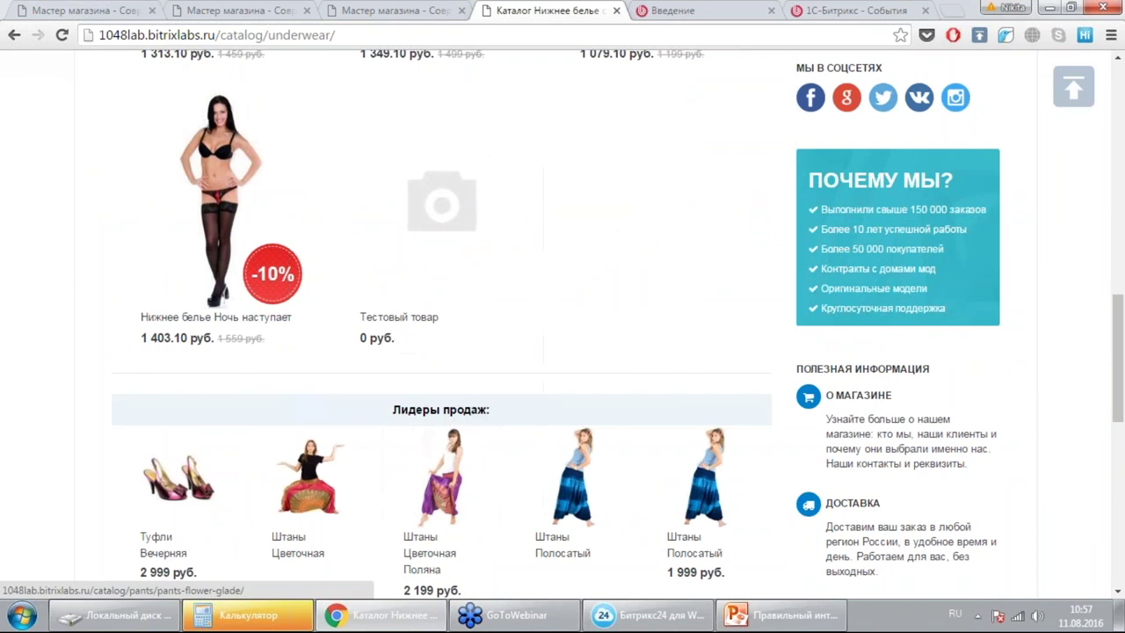
click(441, 203)
scroll(667, 220, up, 5)
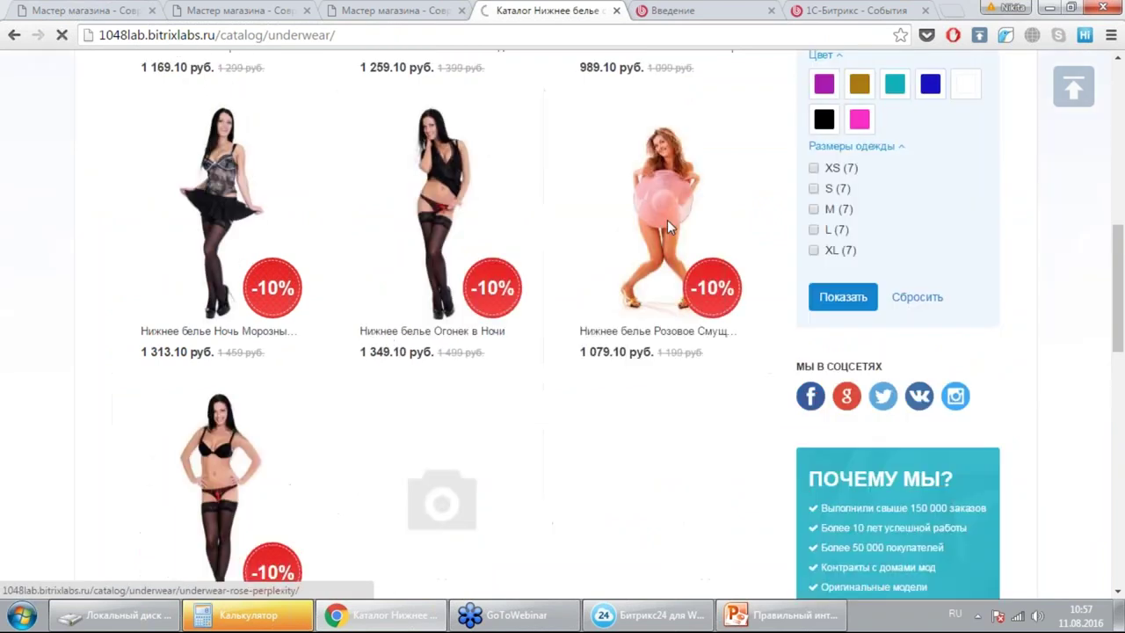
scroll(562, 351, down, 3)
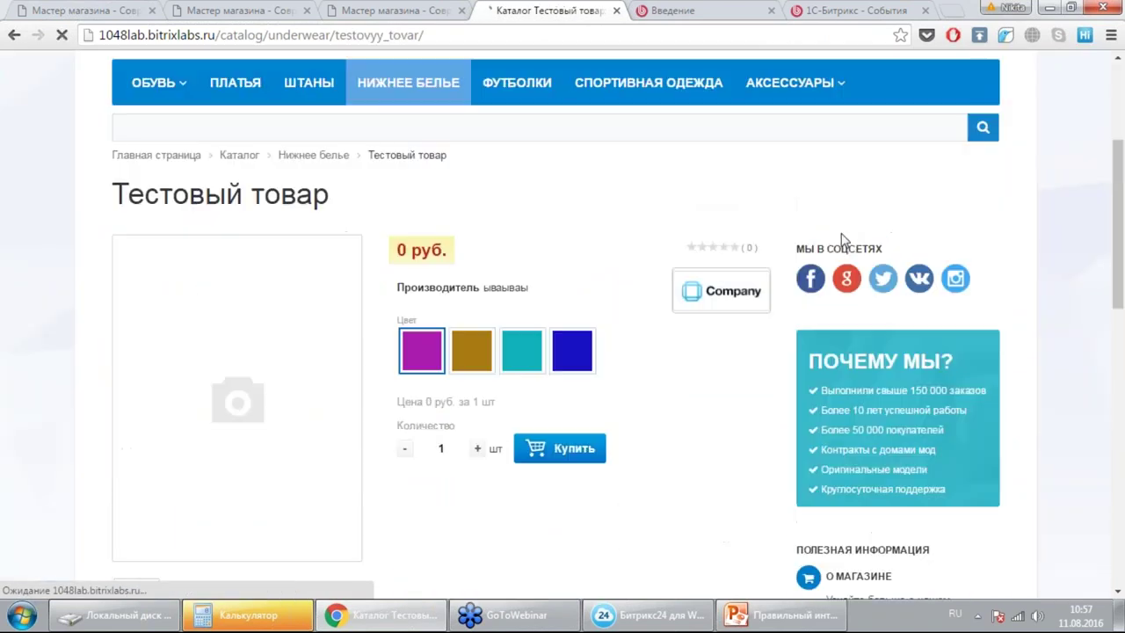
Try the brown, dark-blue, purple and cyan colour offers, then reload the page
click(472, 350)
click(571, 351)
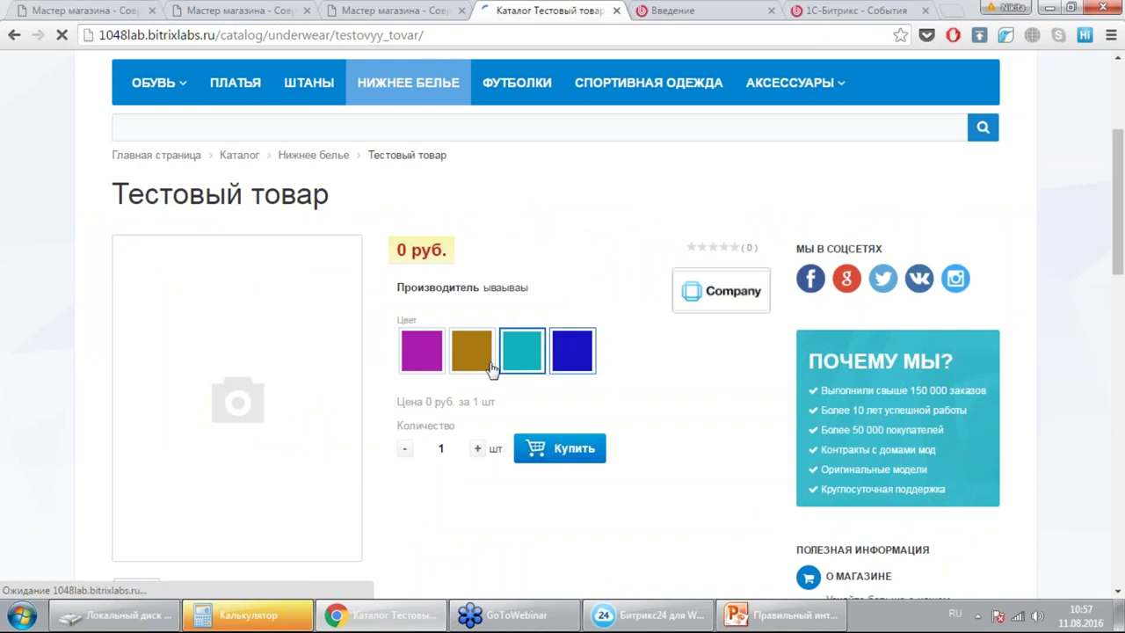
click(427, 349)
scroll(428, 347, down, 1)
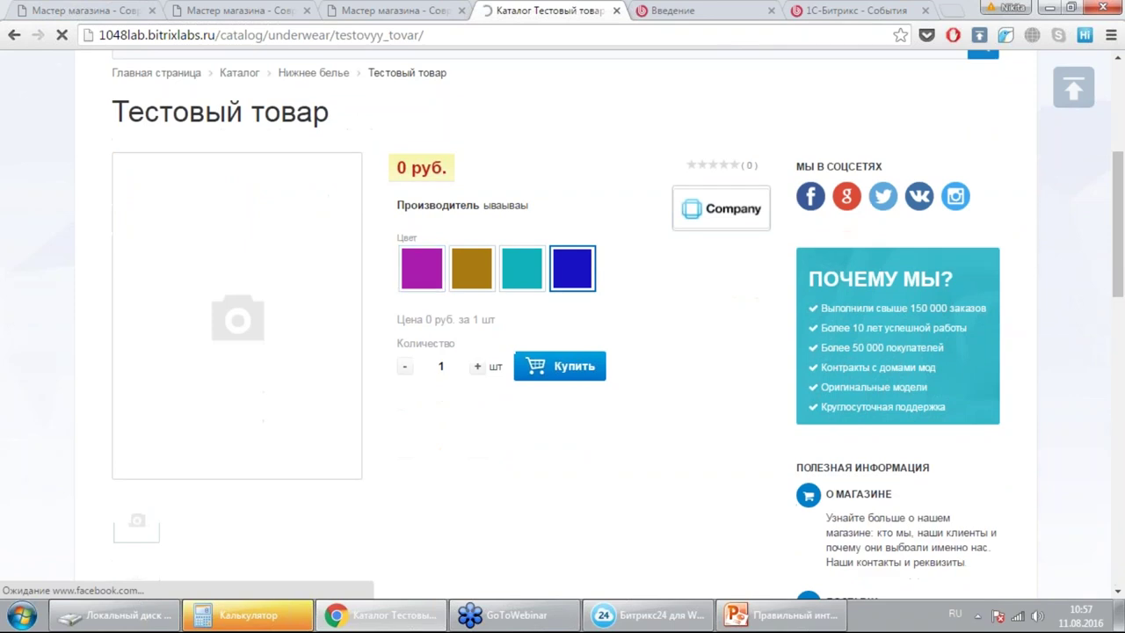
click(475, 276)
click(519, 278)
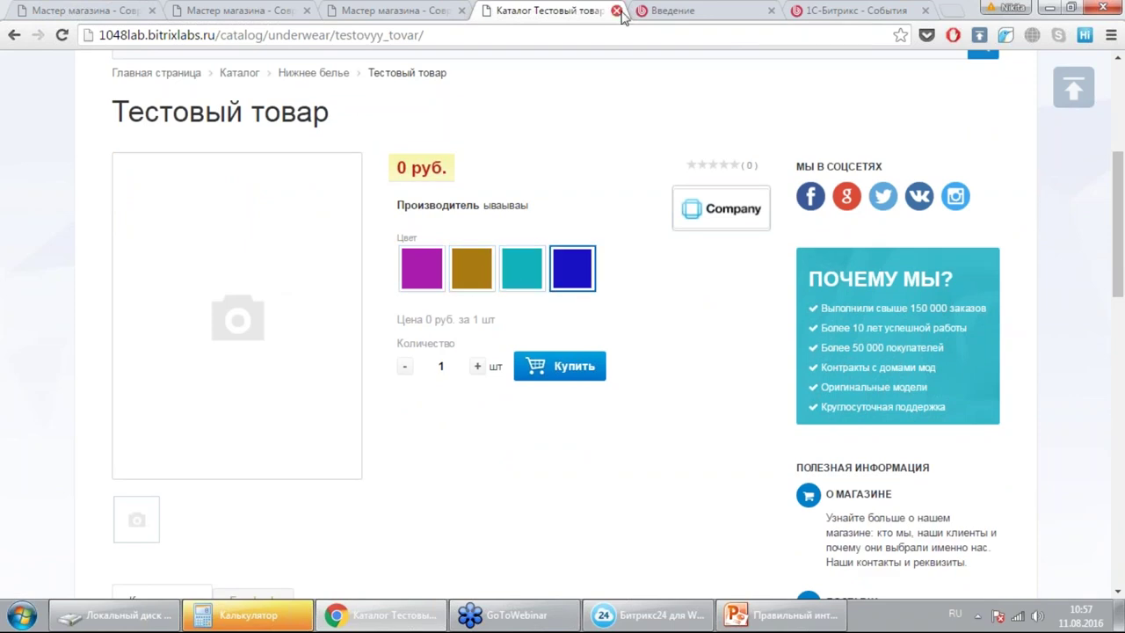
key(F5)
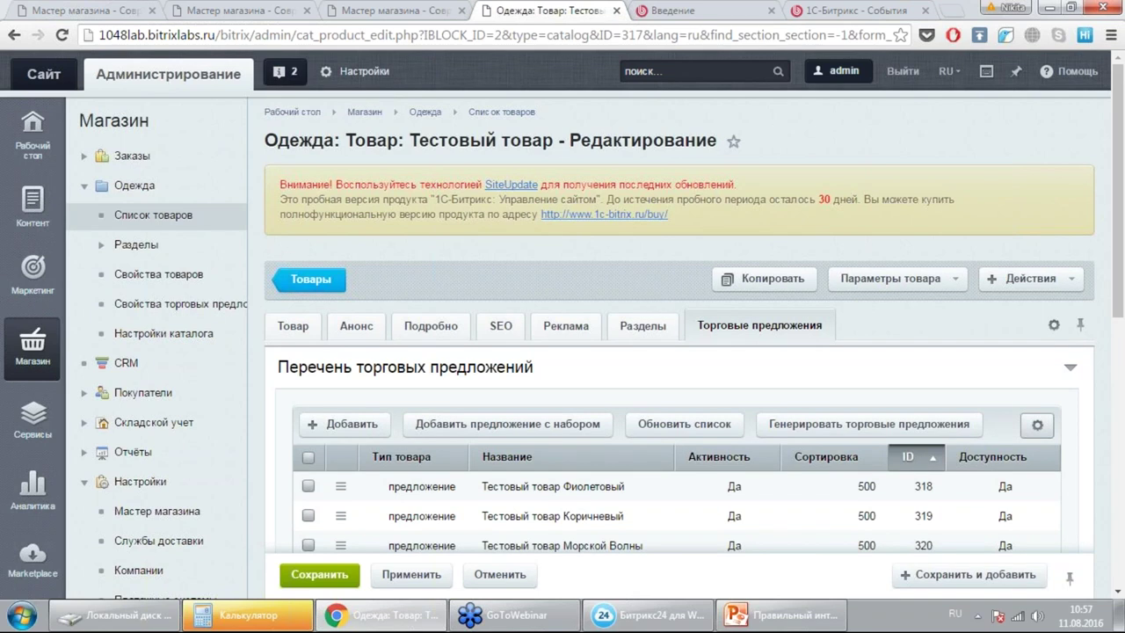
Return to the Одежда product list, then bring up the webinar events programme
click(310, 278)
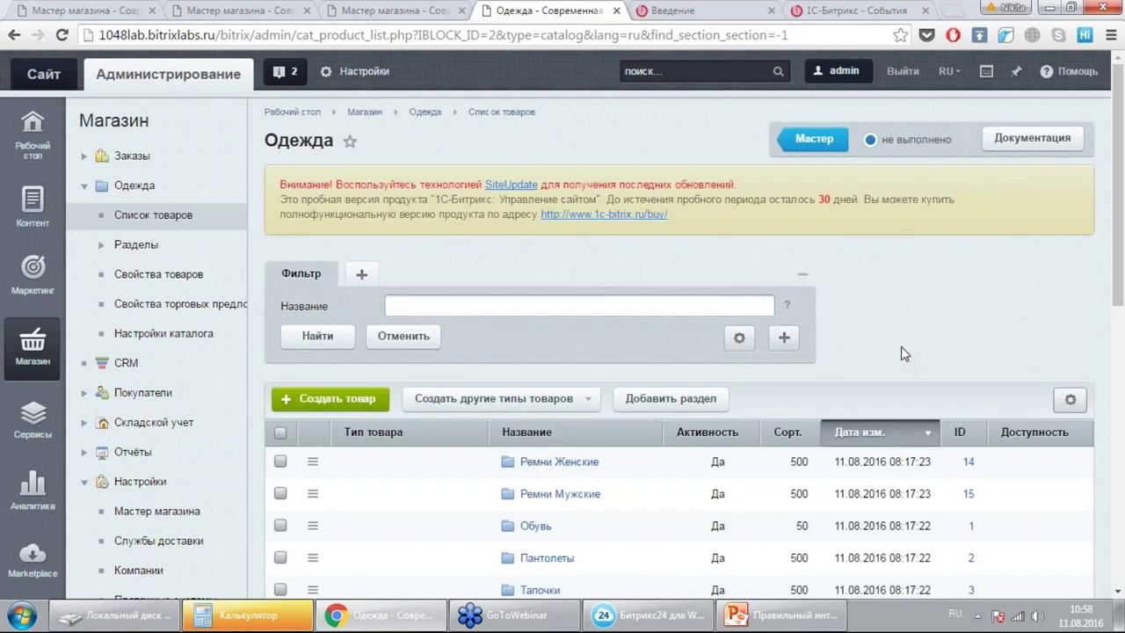
click(505, 400)
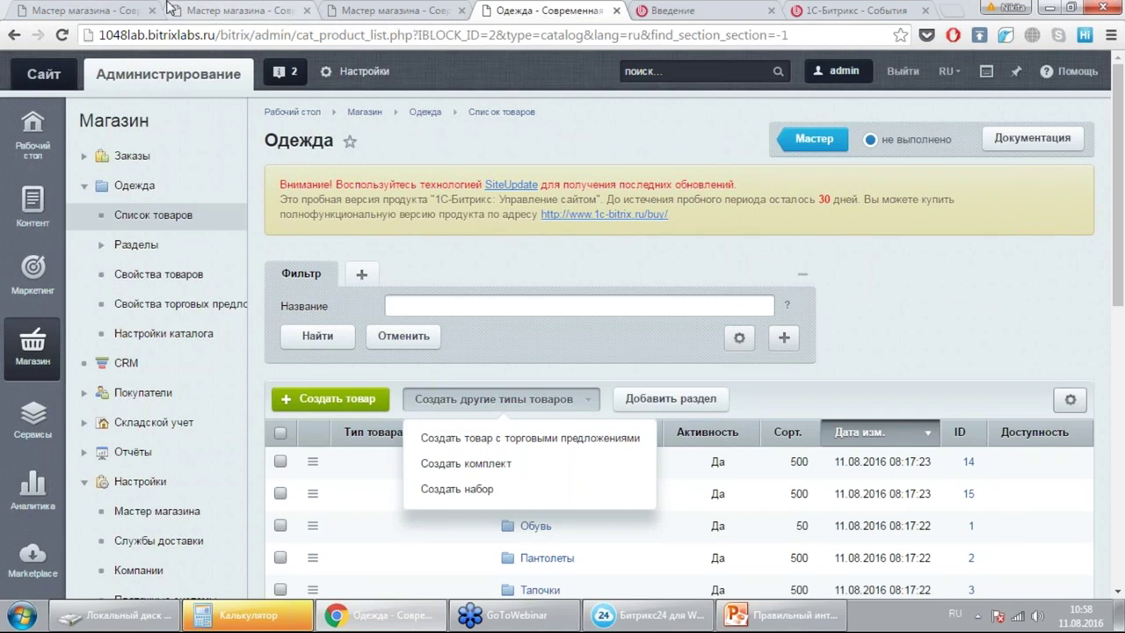
click(120, 7)
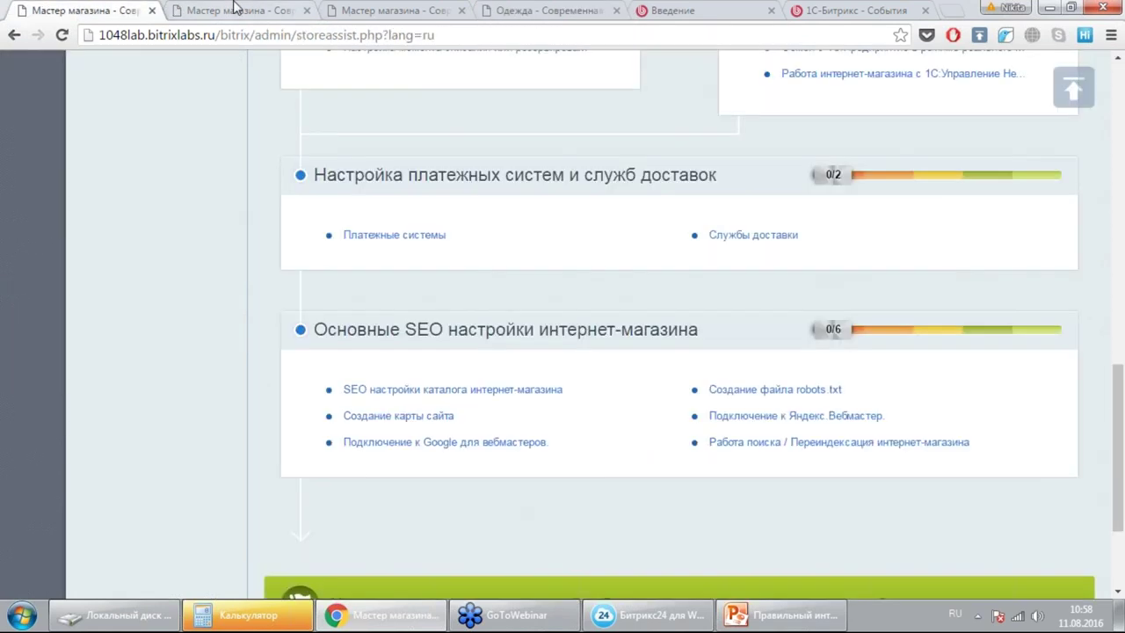
click(230, 10)
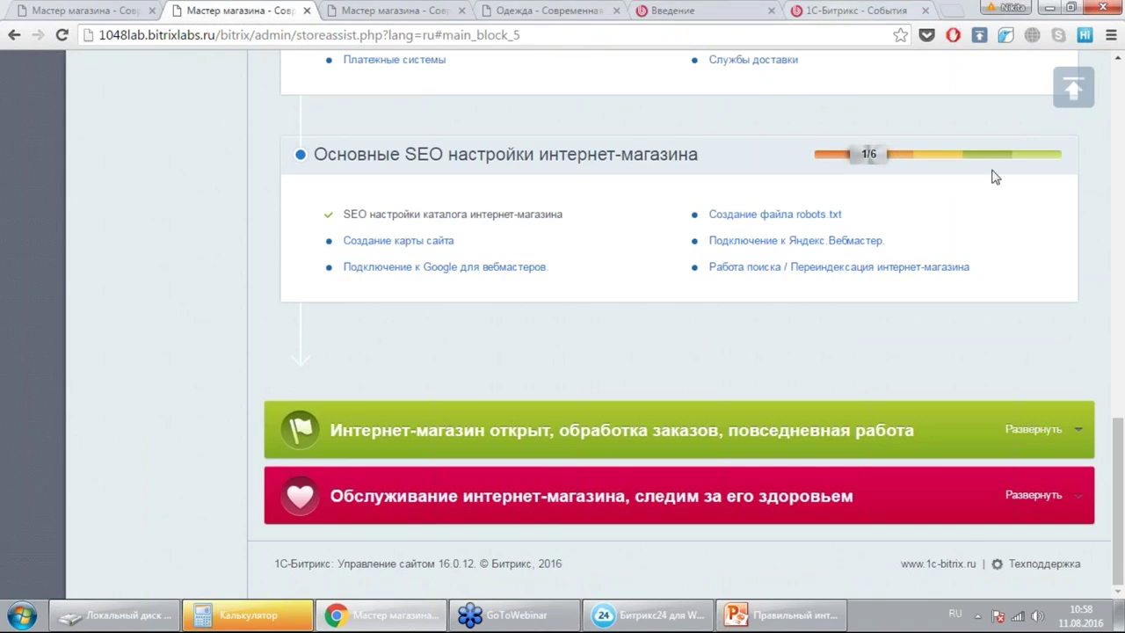
click(839, 10)
scroll(803, 220, up, 3)
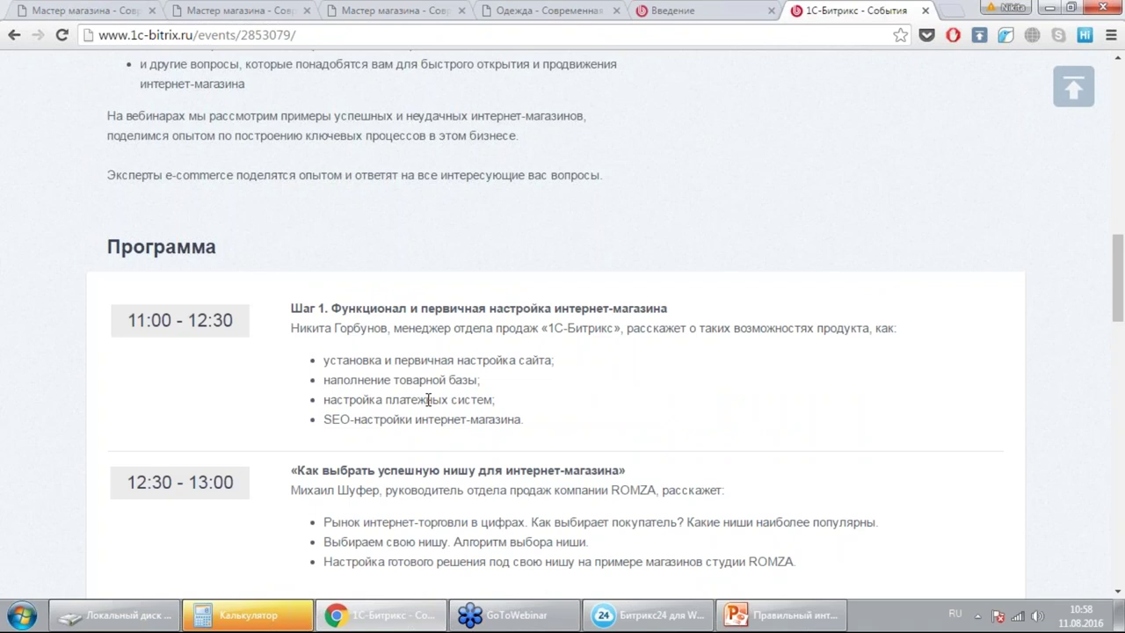
drag(510, 409, 319, 388)
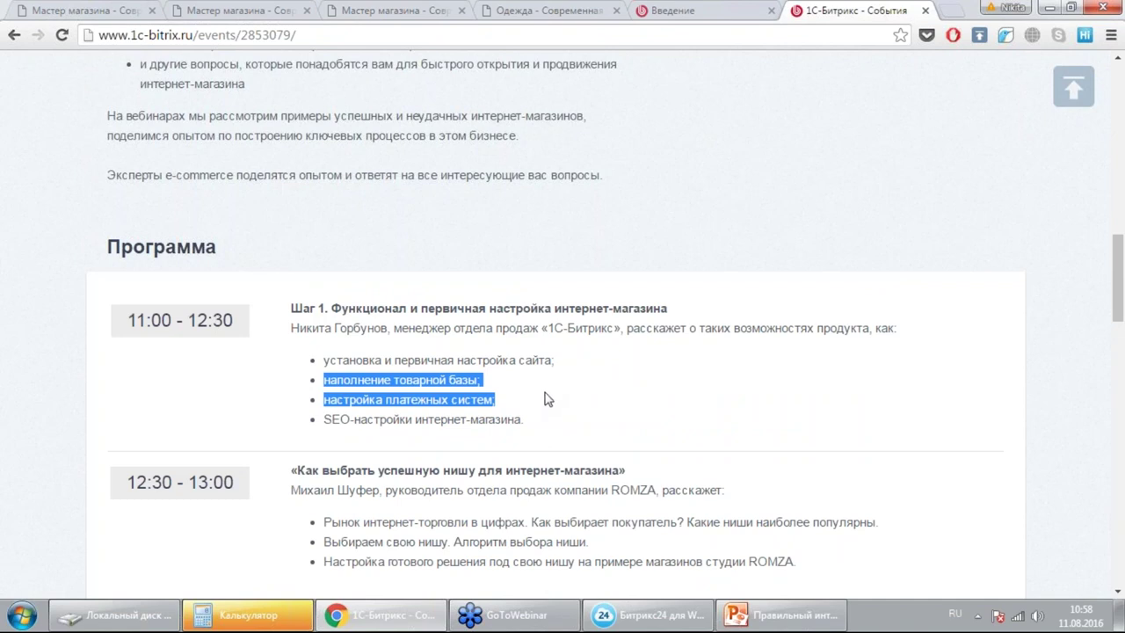
drag(540, 396, 323, 399)
drag(491, 382, 323, 379)
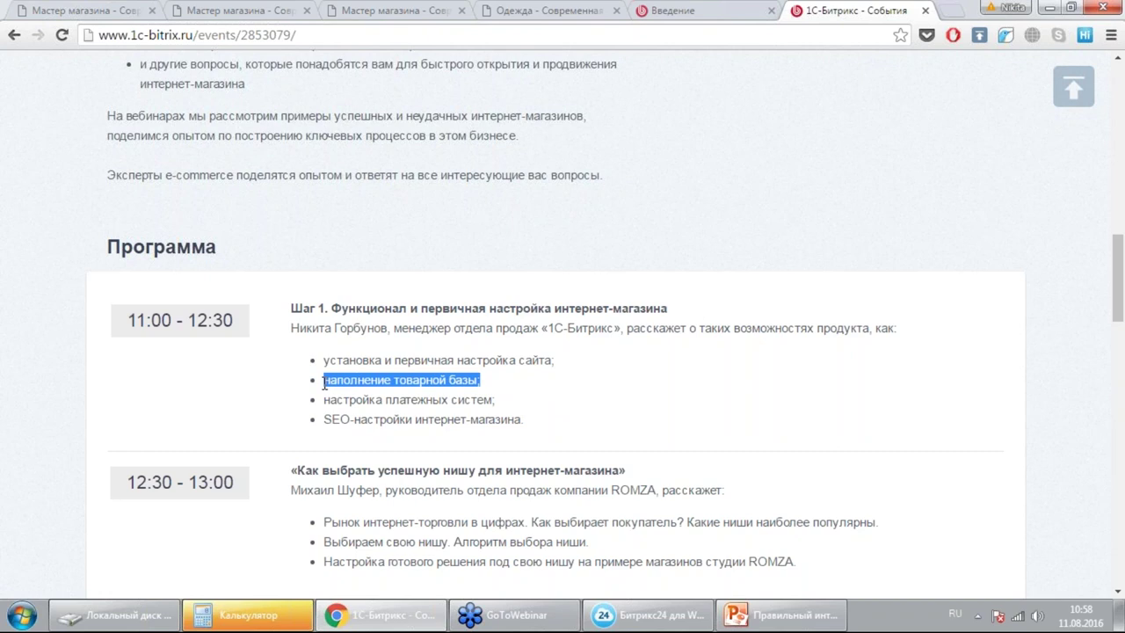
drag(546, 406, 323, 402)
click(328, 402)
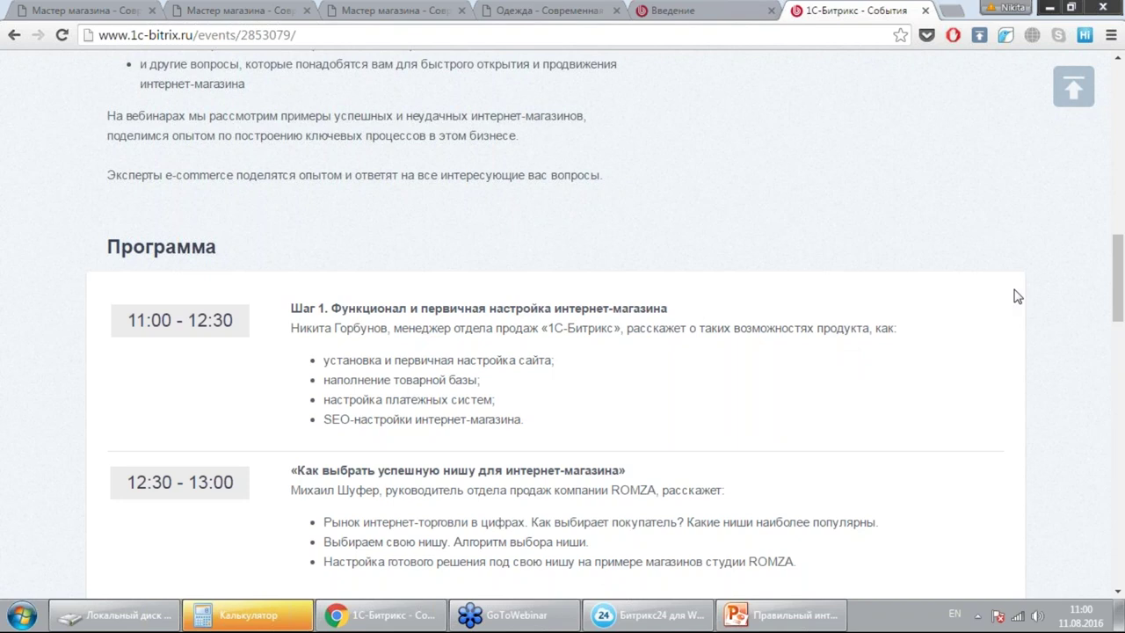
click(725, 10)
click(422, 34)
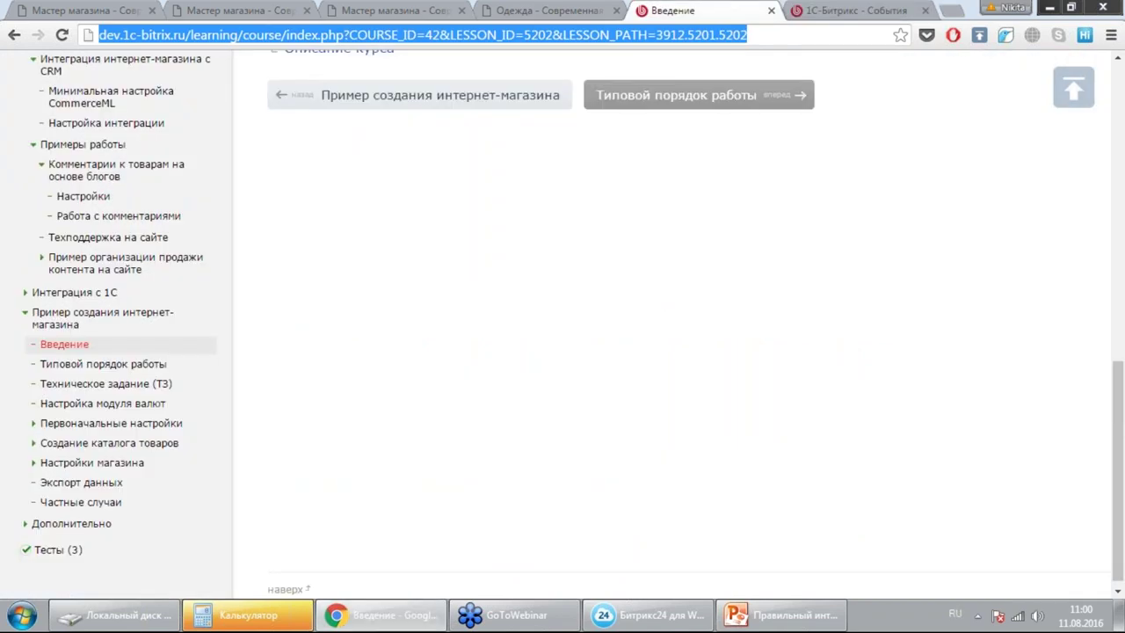
text(1c-bitrix.ru)
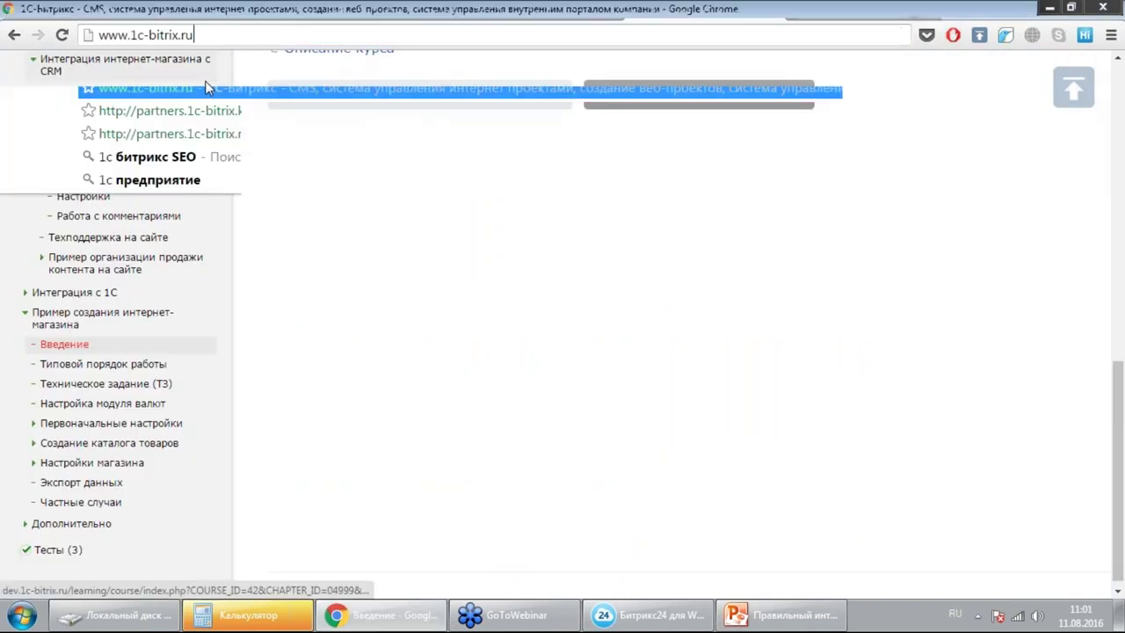
click(206, 88)
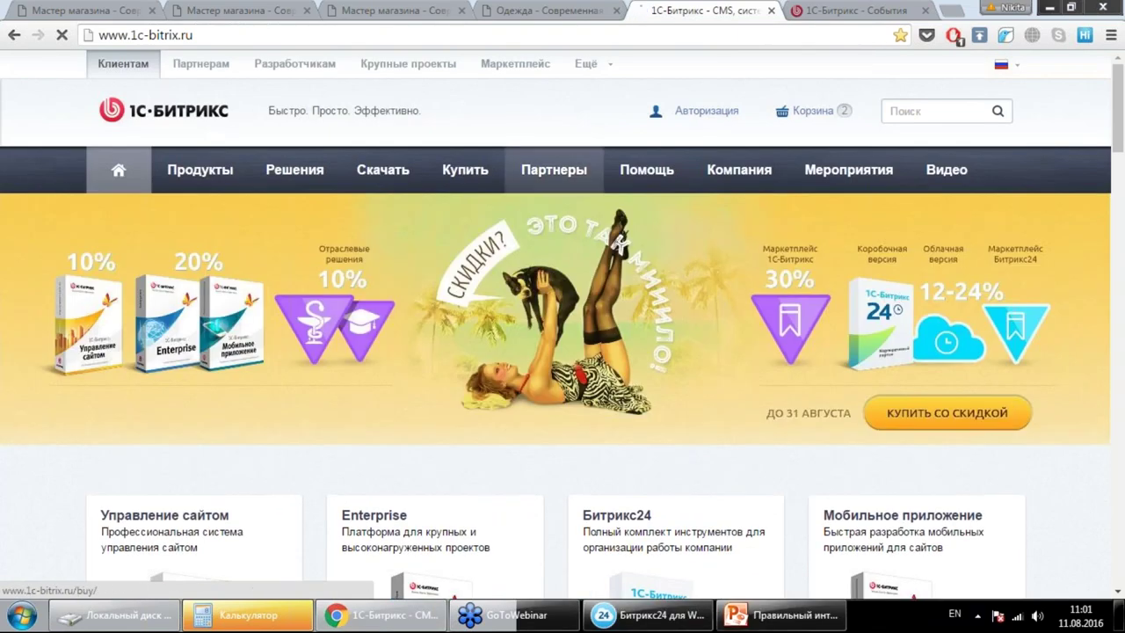
mouse_move(465, 170)
click(501, 314)
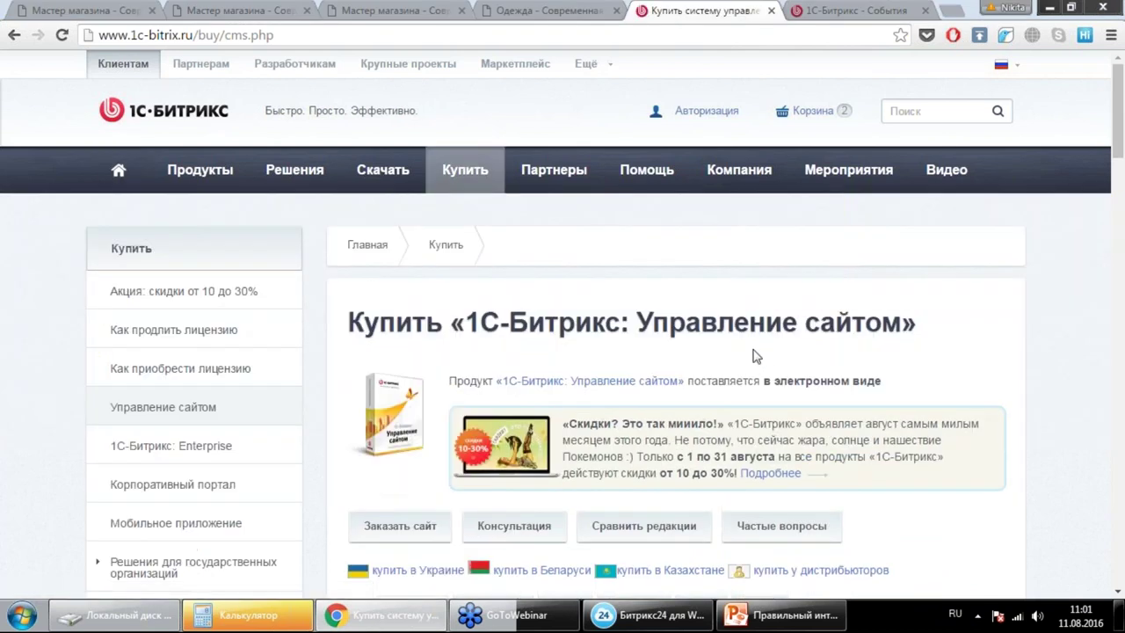
Switch the keyboard layout with Alt+Shift while the purchase page loads
key(alt+shift)
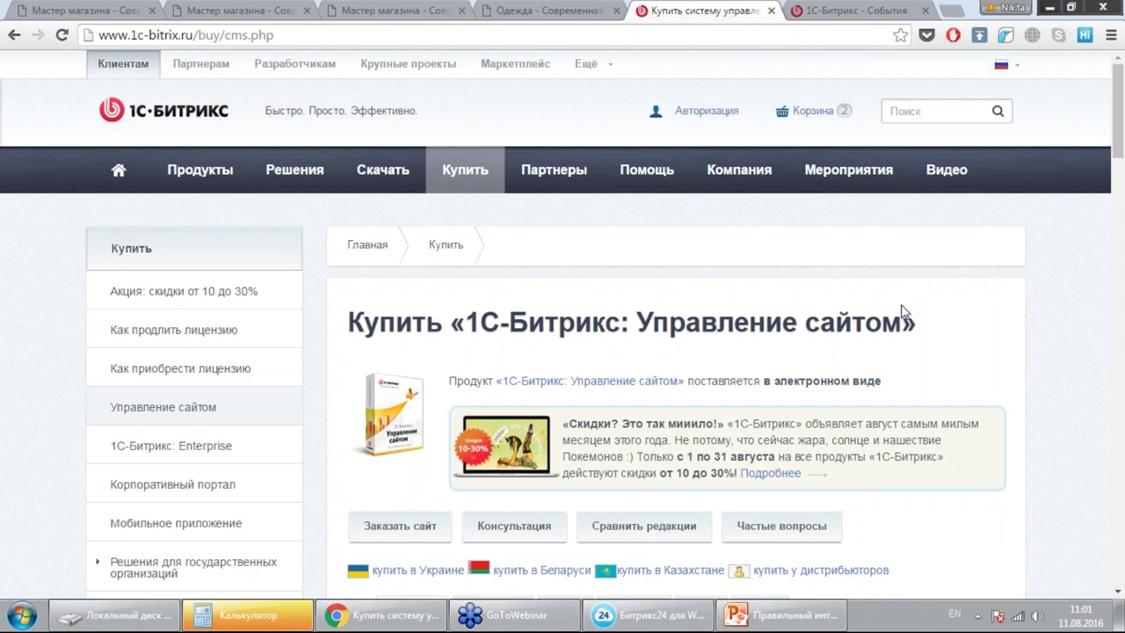
Scroll through the Управление сайтом licence price table, then back up to the renewal section
key(alt+shift)
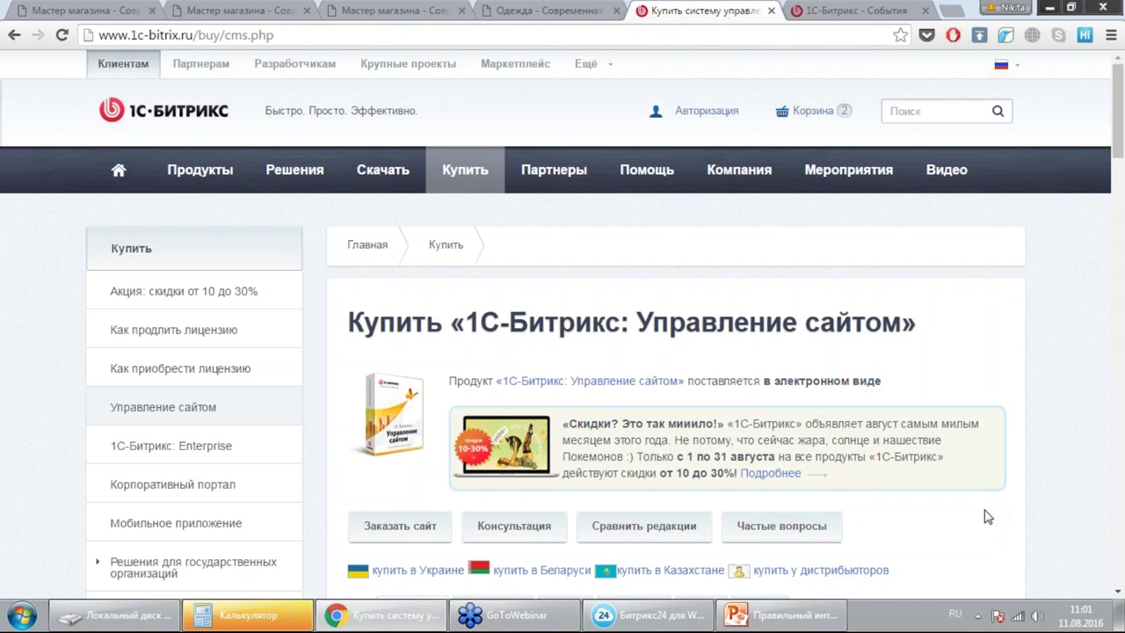
scroll(988, 504, down, 1)
scroll(988, 505, down, 4)
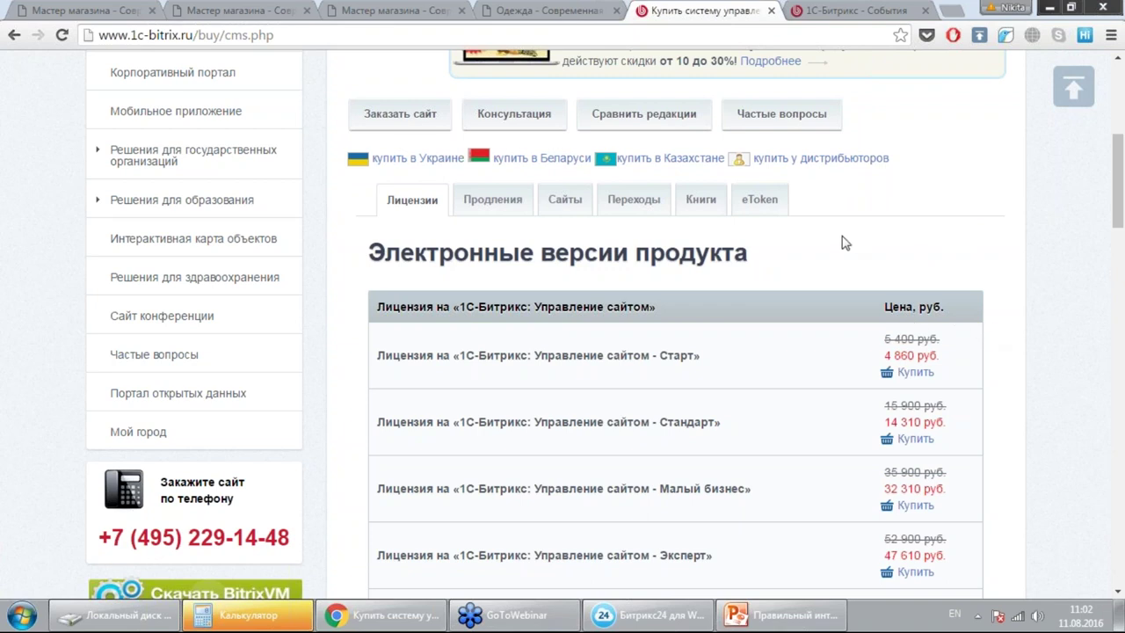
key(alt+shift)
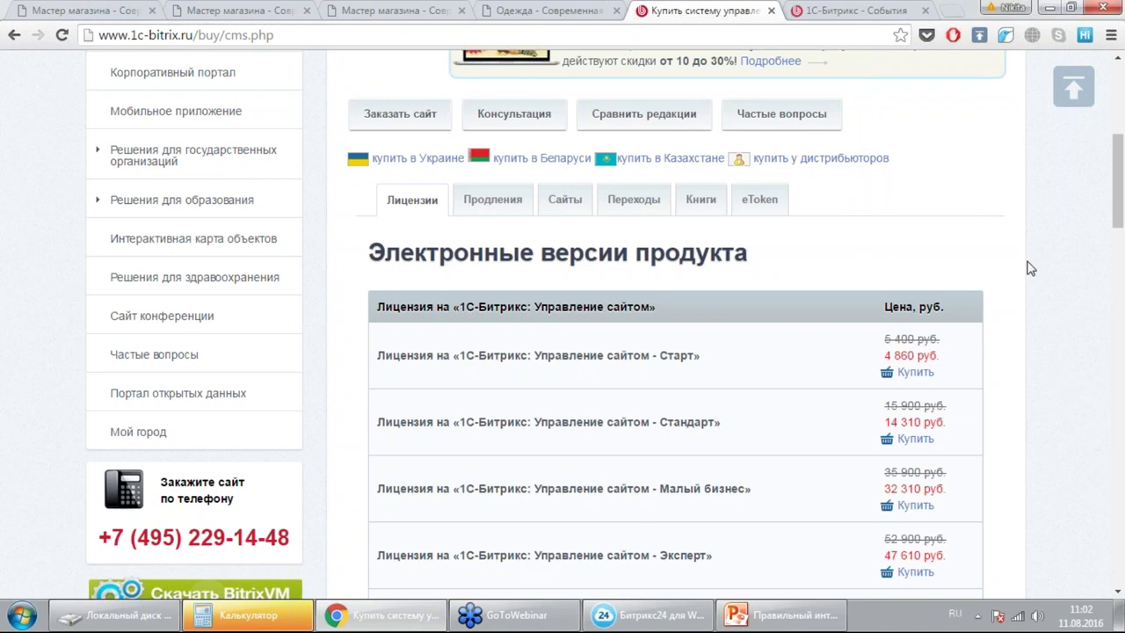
scroll(1029, 246, down, 4)
scroll(984, 249, up, 1)
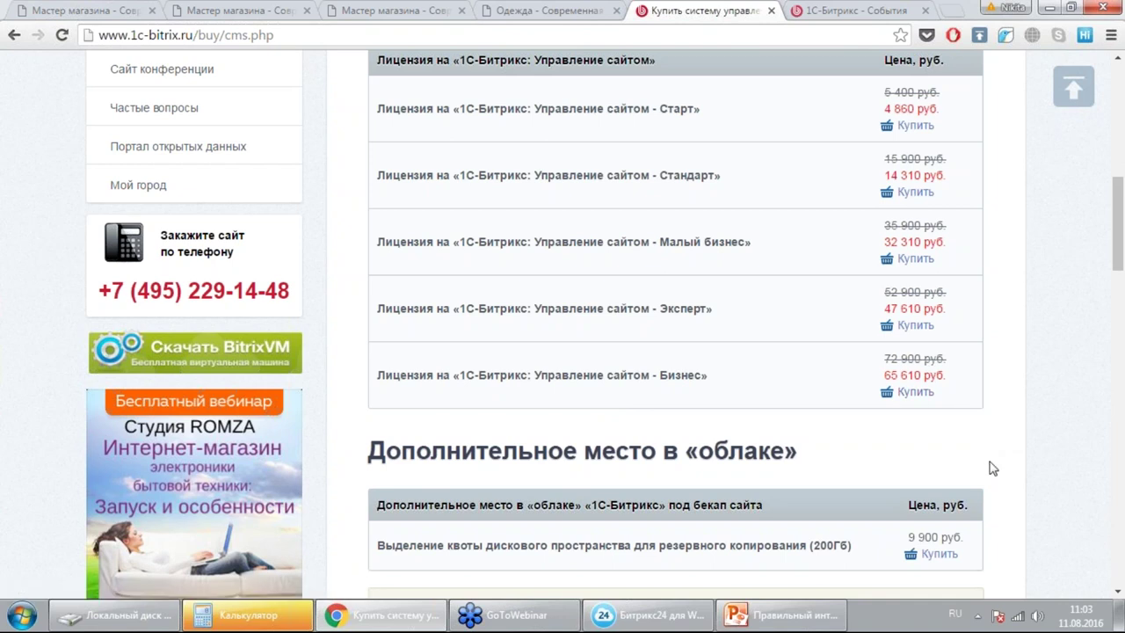
scroll(993, 467, up, 1)
scroll(993, 468, up, 4)
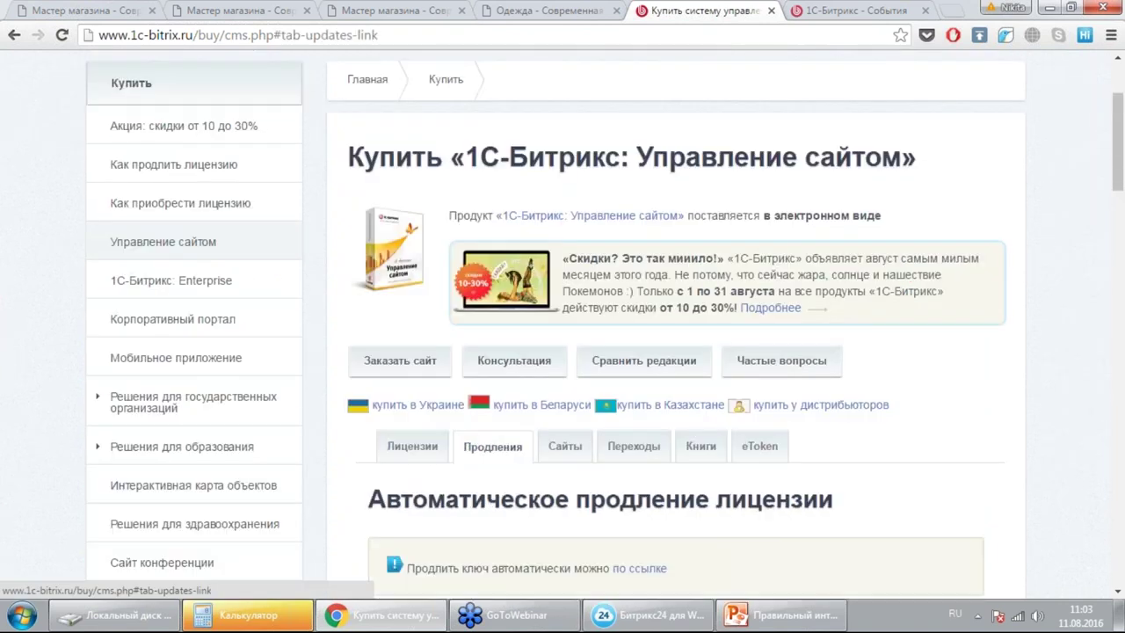
Scroll down the buy page to the licence renewal price table
scroll(945, 436, down, 1)
scroll(945, 437, down, 8)
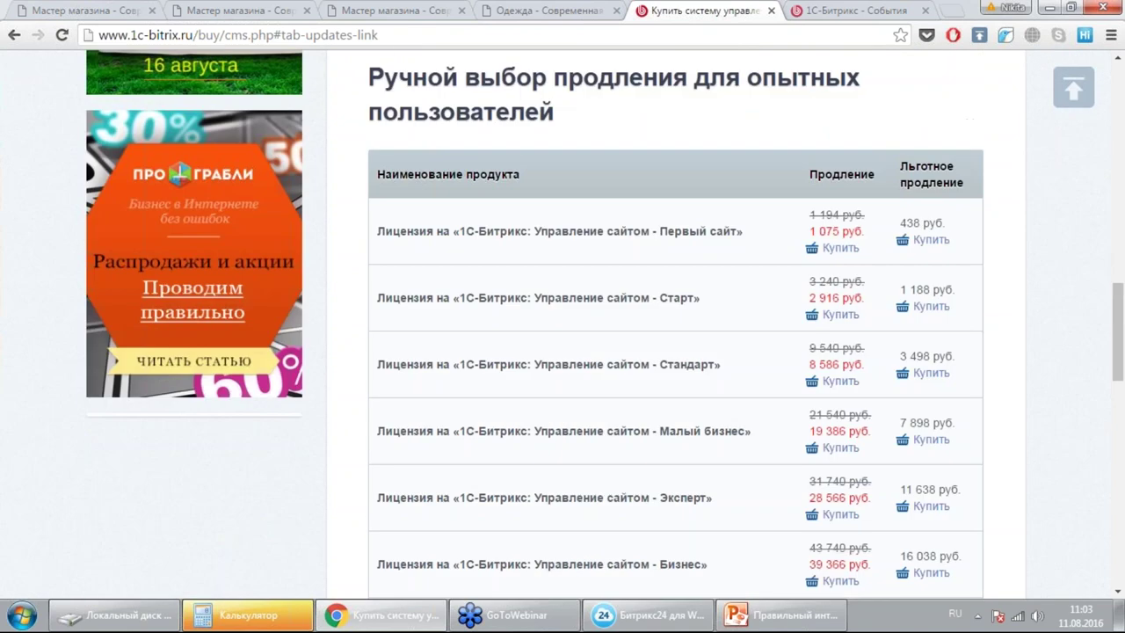
scroll(964, 436, down, 1)
scroll(967, 436, down, 1)
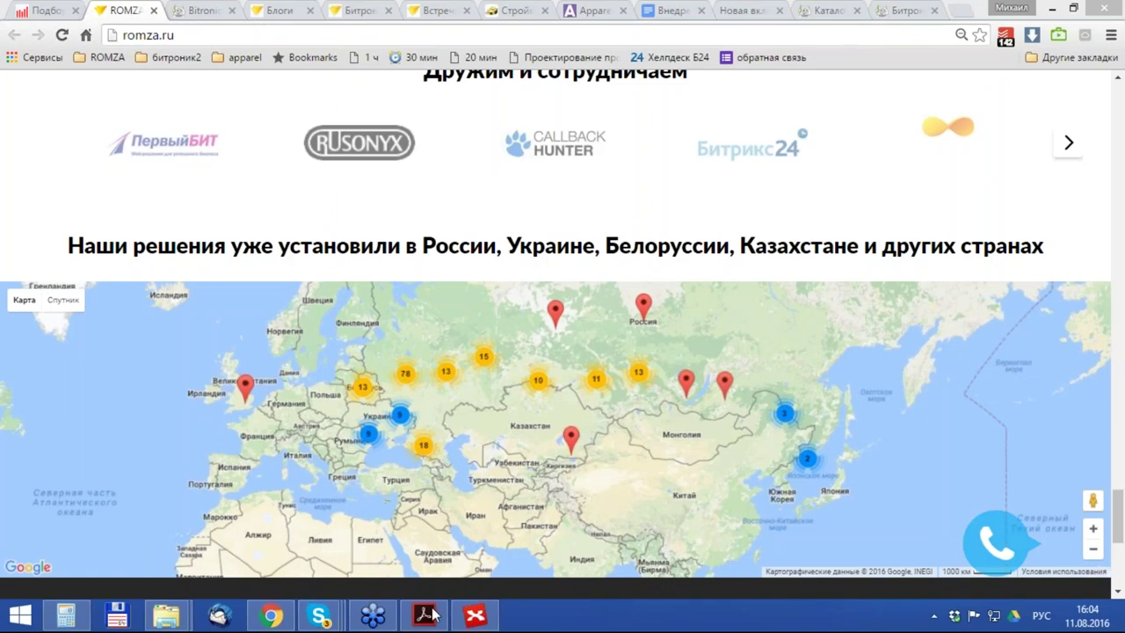
mouse_move(436, 618)
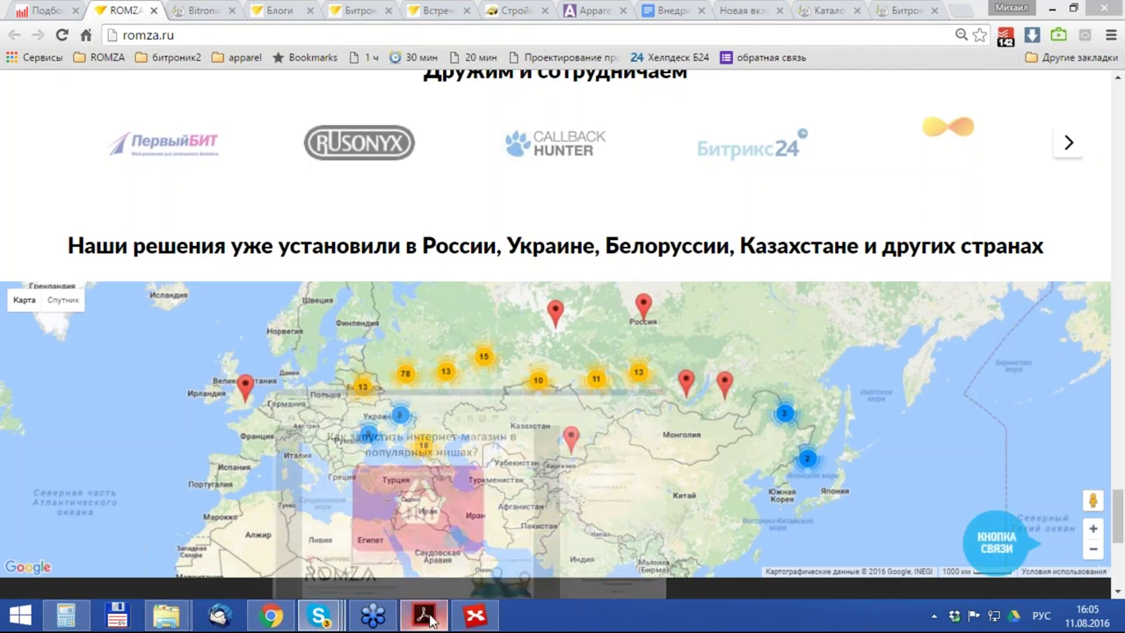
Switch to Acrobat Reader showing the «Как запустить интернет-магазин в популярных нишах?» presentation
click(472, 504)
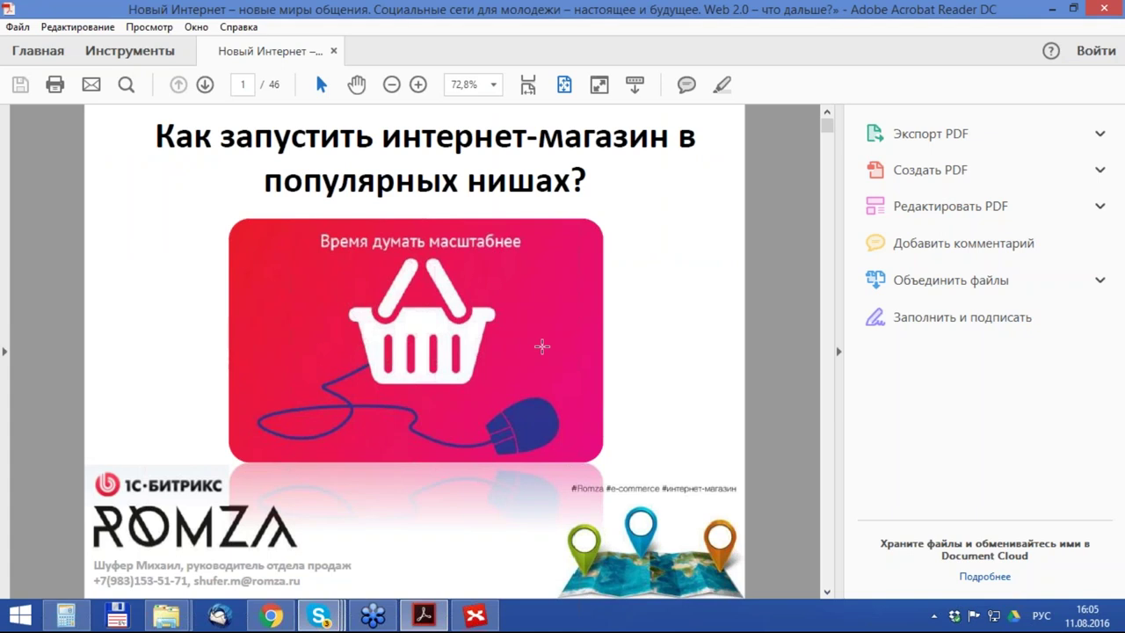
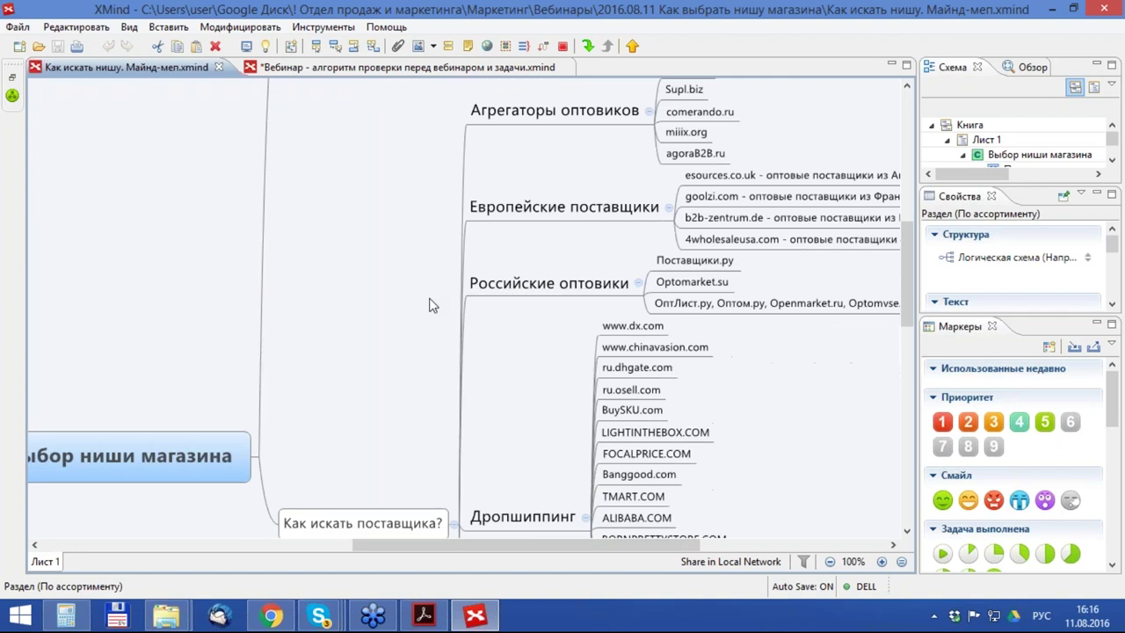
scroll(586, 472, down, 6)
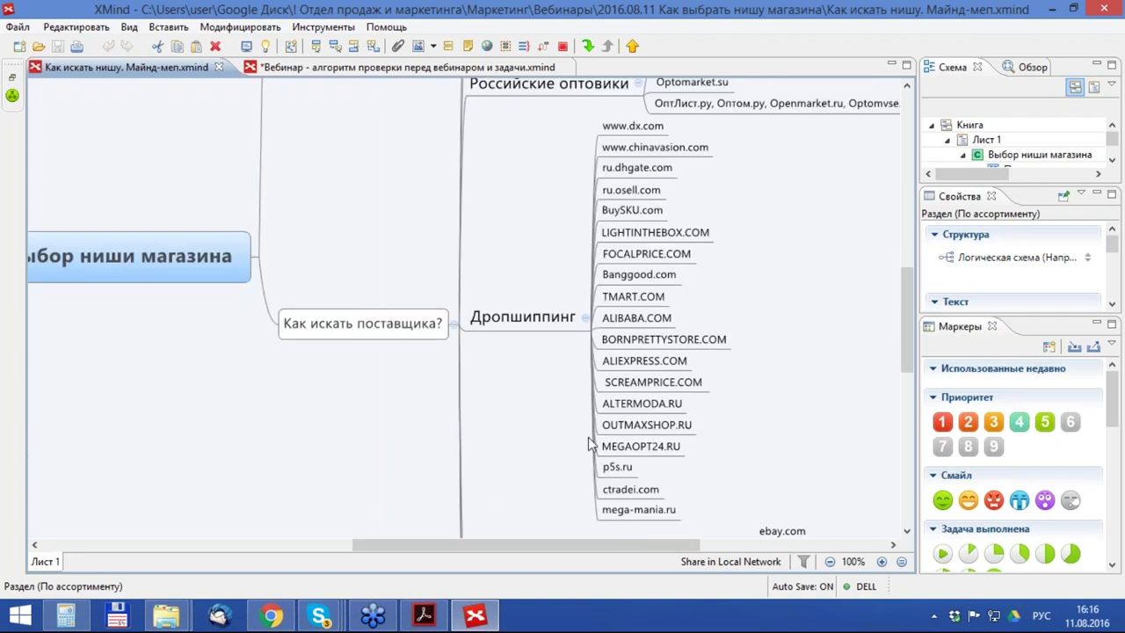
scroll(588, 437, up, 4)
scroll(588, 437, up, 2)
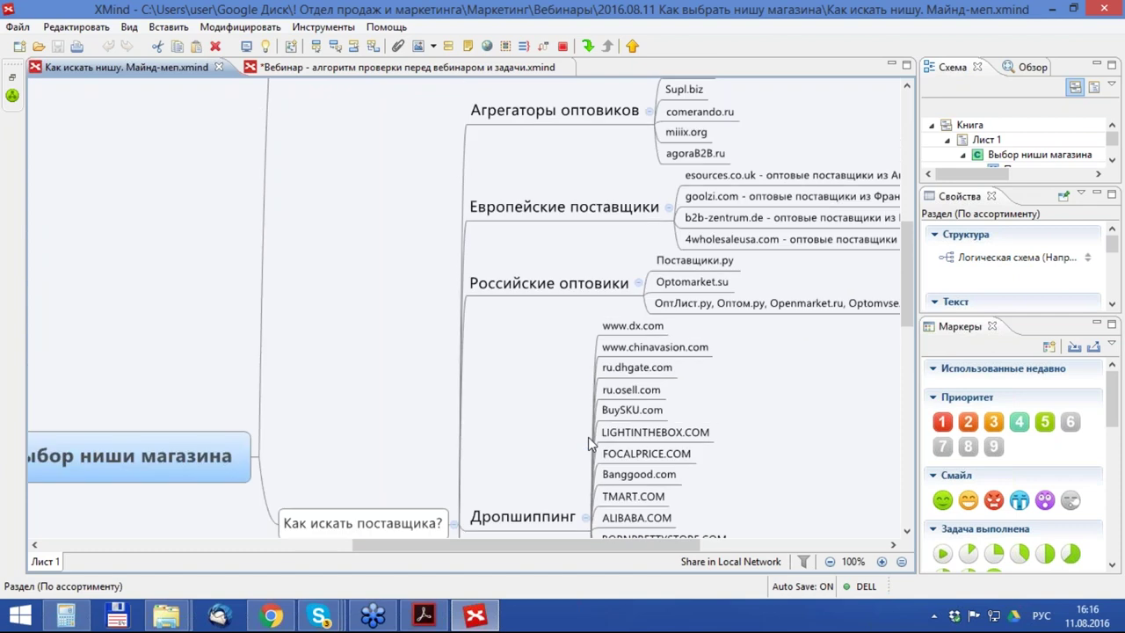
scroll(588, 437, up, 2)
scroll(588, 437, down, 8)
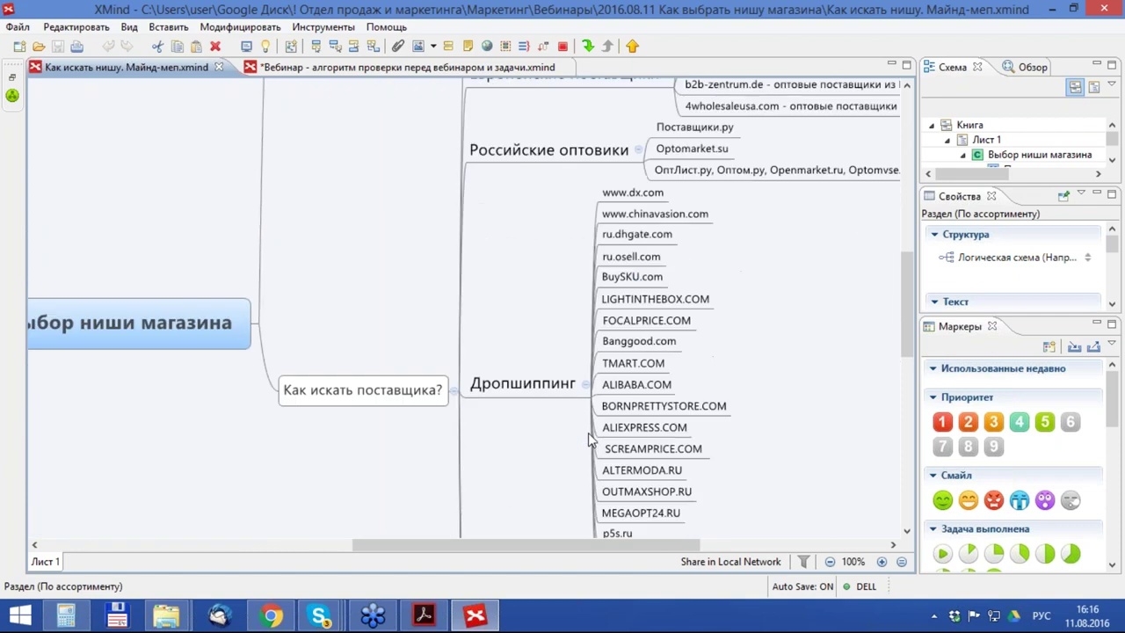
scroll(588, 437, down, 2)
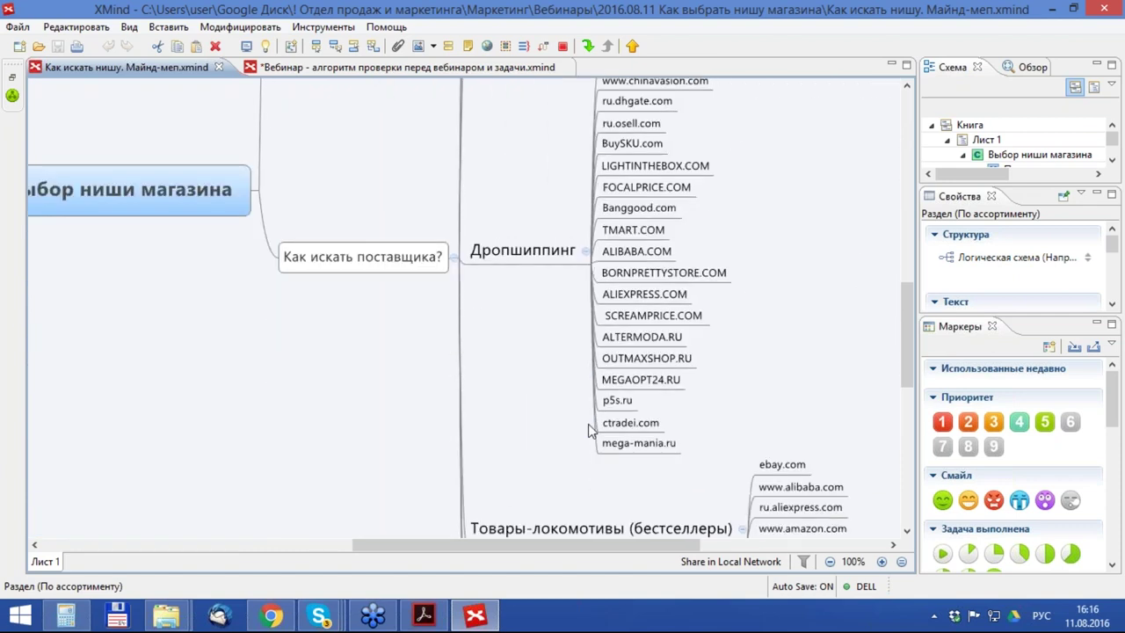
scroll(588, 423, up, 2)
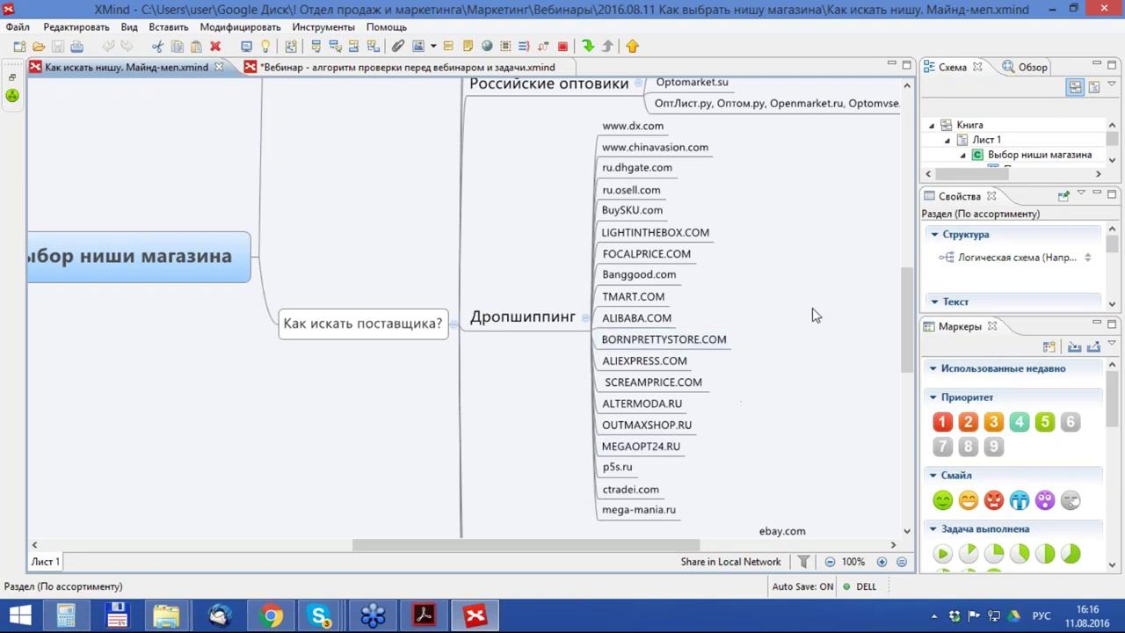
scroll(812, 314, down, 1)
scroll(812, 315, up, 1)
scroll(801, 326, up, 2)
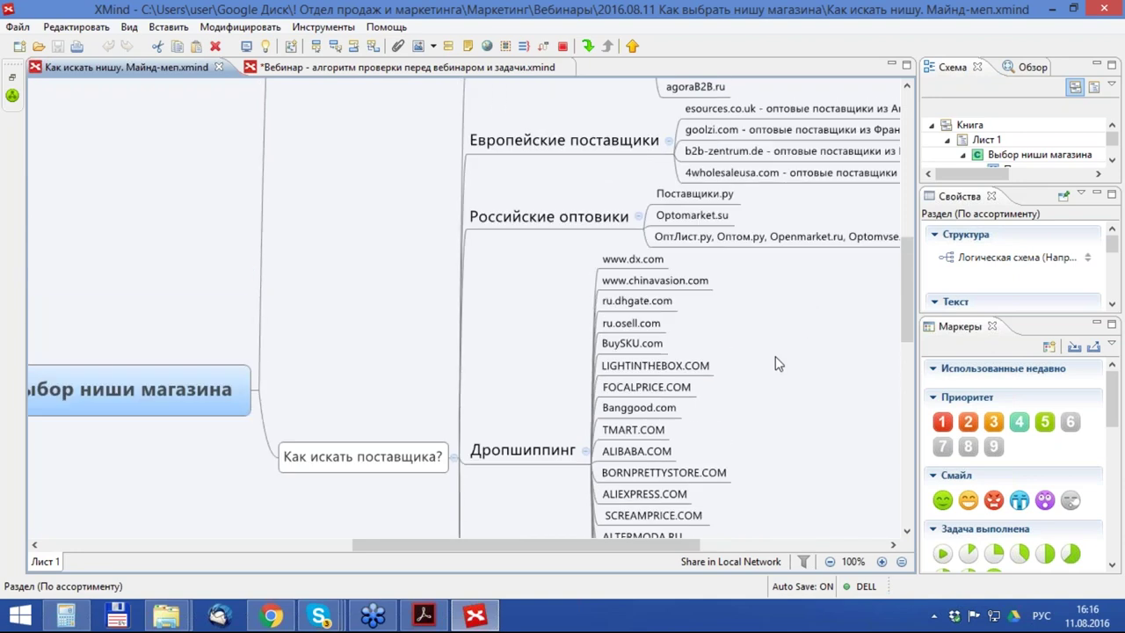
scroll(798, 409, up, 2)
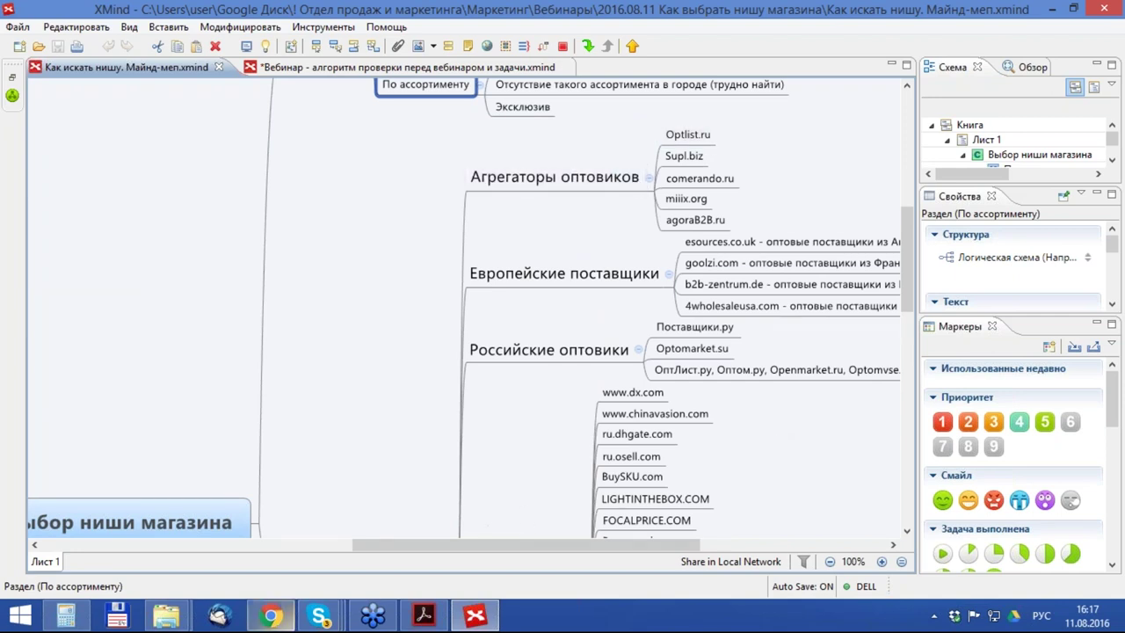
Try to load optilist.ru in a new Chrome tab
click(281, 618)
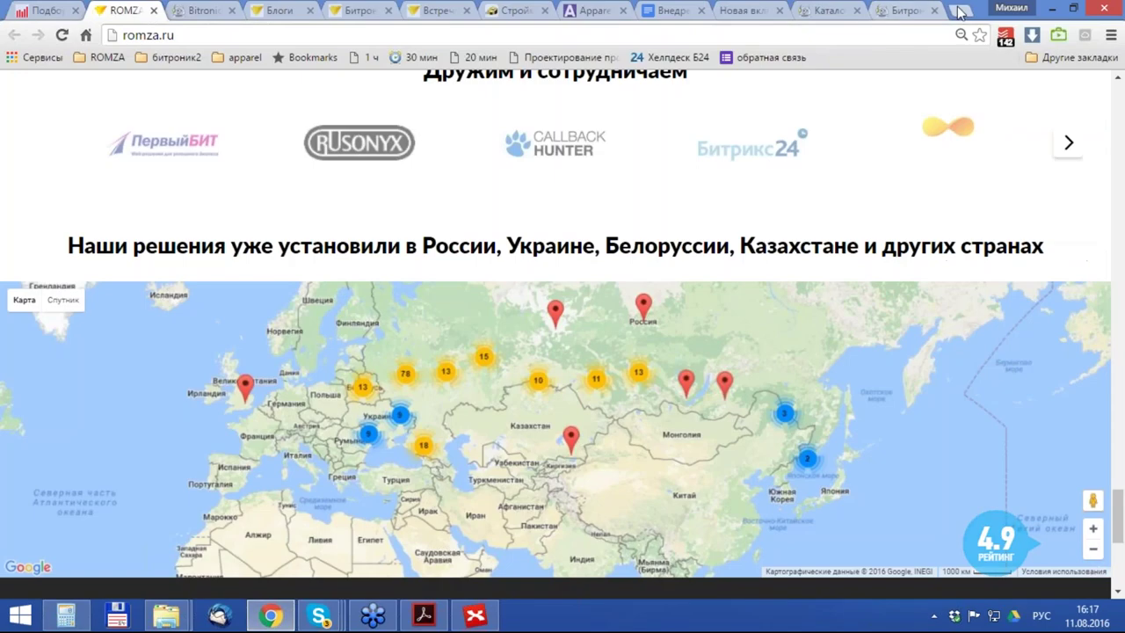
key(ctrl+t)
text(щзешьшяфещк)
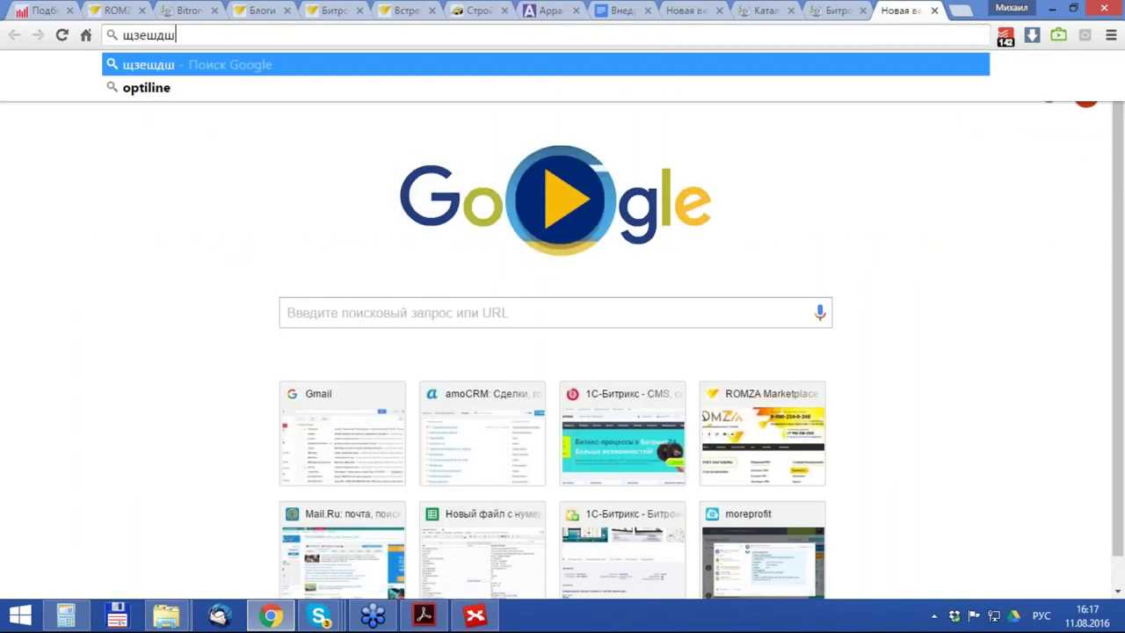
key(BackSpace)
key(BackSpace)
key(BackSpace)
key(BackSpace)
key(BackSpace)
key(BackSpace)
key(BackSpace)
key(BackSpace)
key(BackSpace)
key(BackSpace)
key(BackSpace)
key(alt+shift)
text(i)
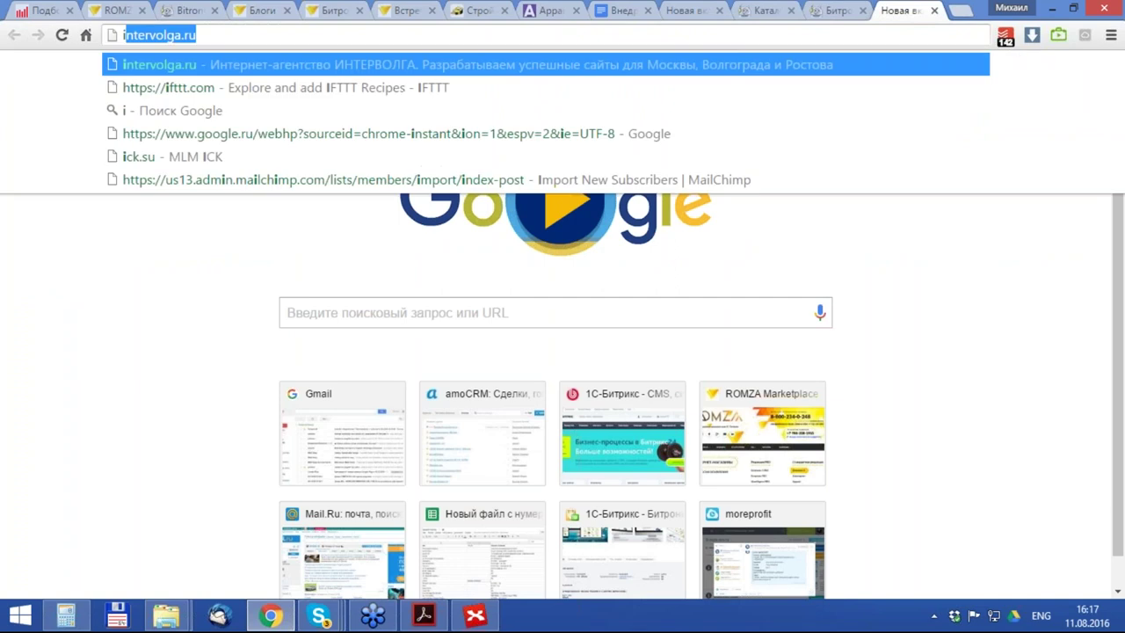
text(oplitl)
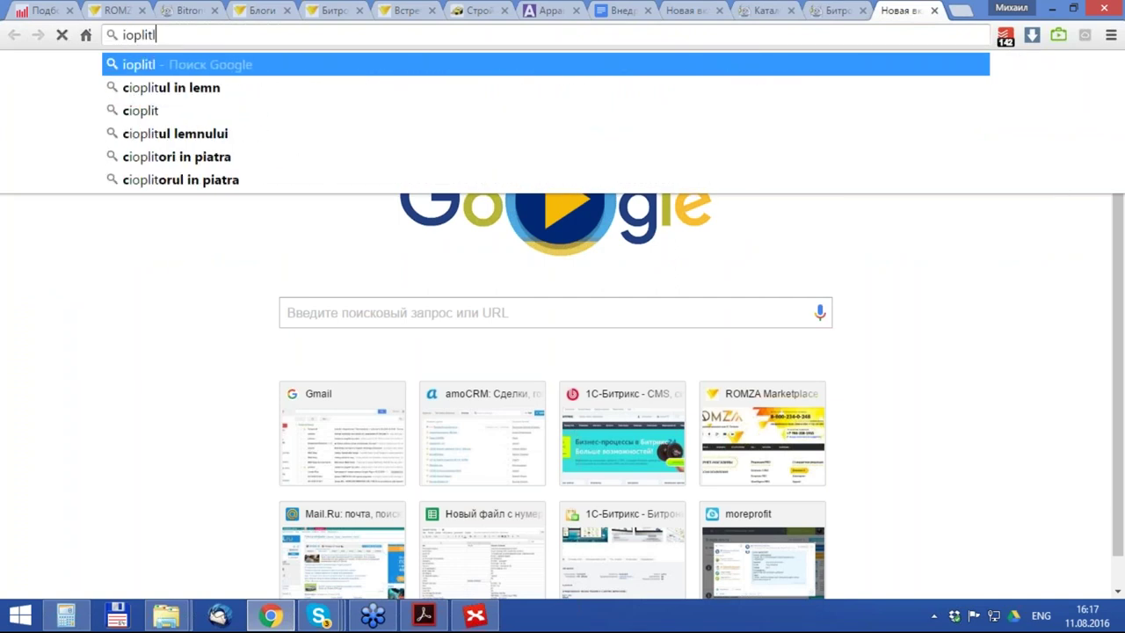
key(BackSpace)
key(BackSpace)
key(BackSpace)
key(BackSpace)
key(BackSpace)
key(BackSpace)
key(BackSpace)
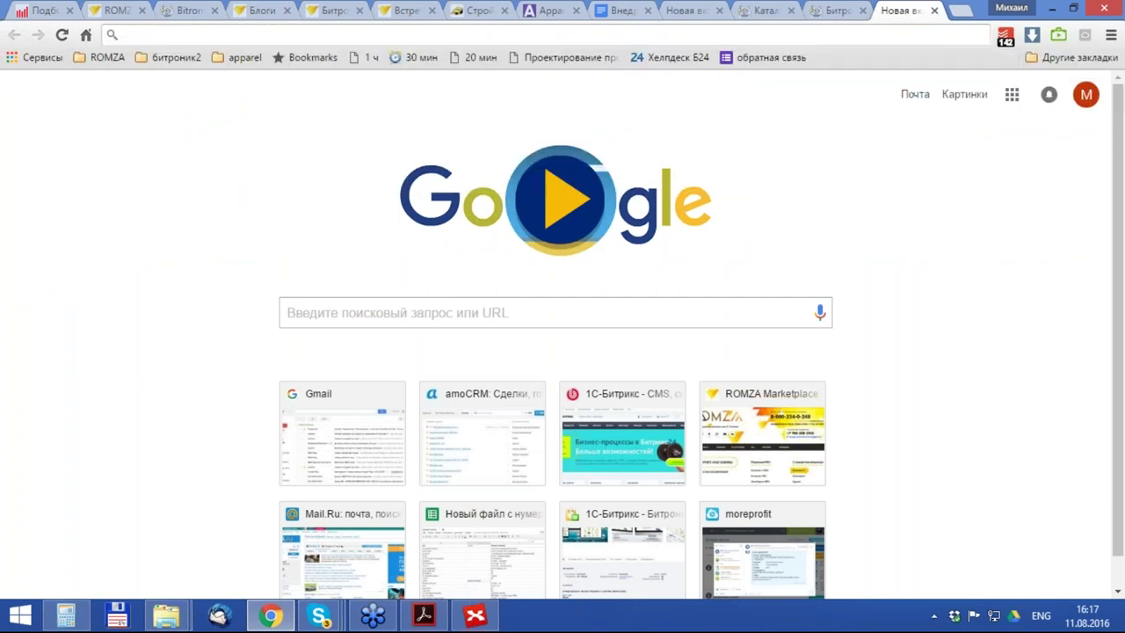
text(opti)
key(BackSpace)
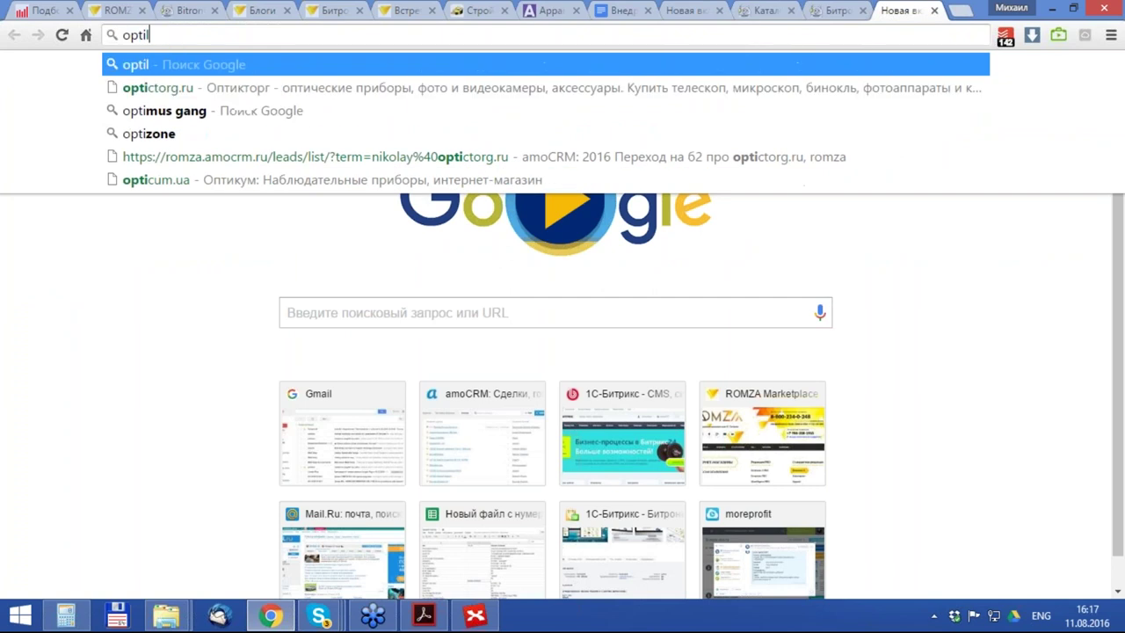
text(list.ru)
key(Return)
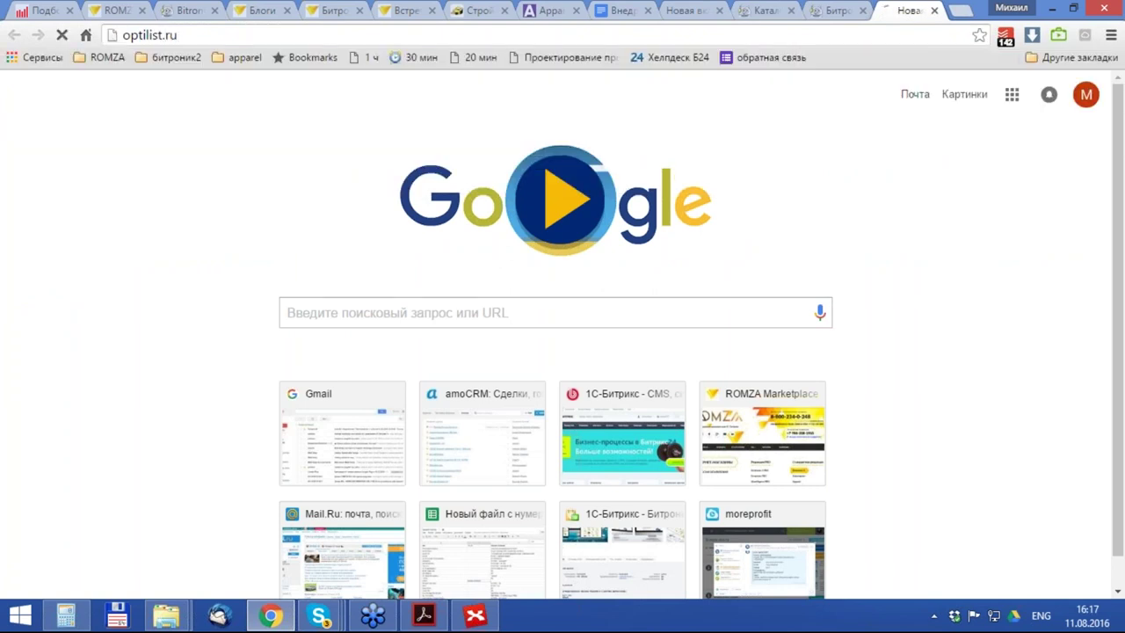
Open Supl.biz using the address from the mind map, block its notifications, close it, and save the map
click(1055, 9)
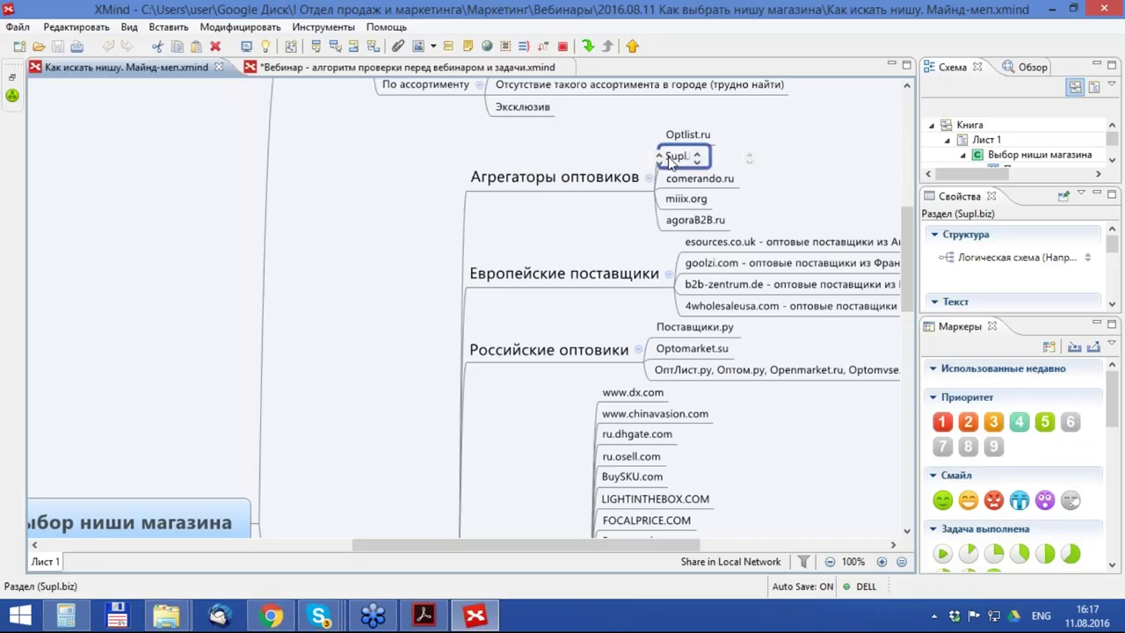
click(272, 615)
click(264, 33)
text(Supl.biz)
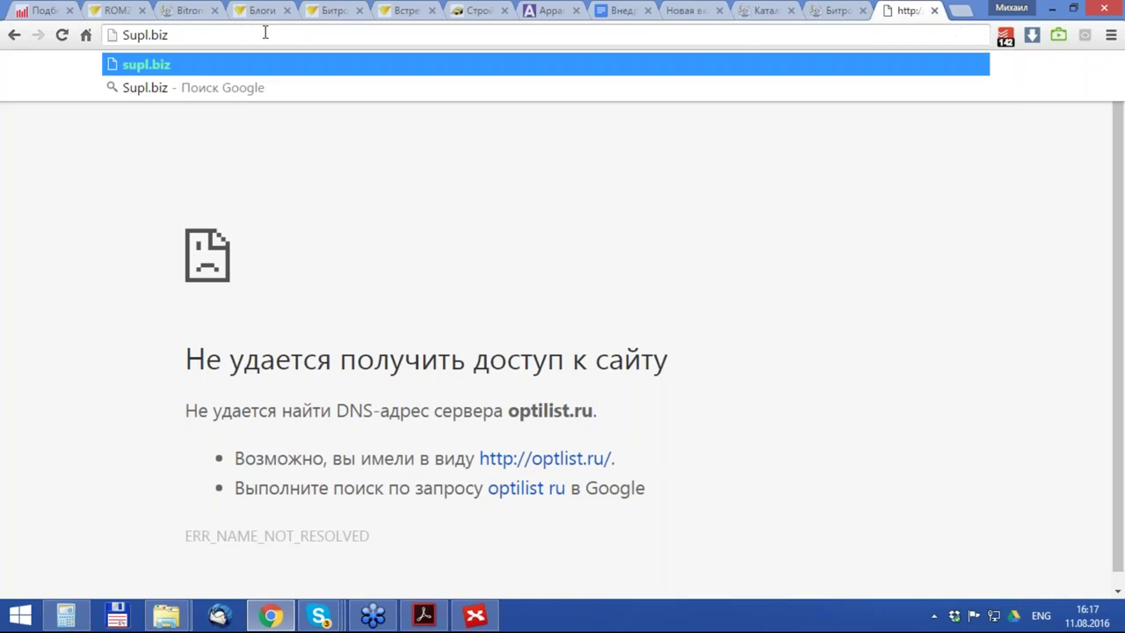
key(Return)
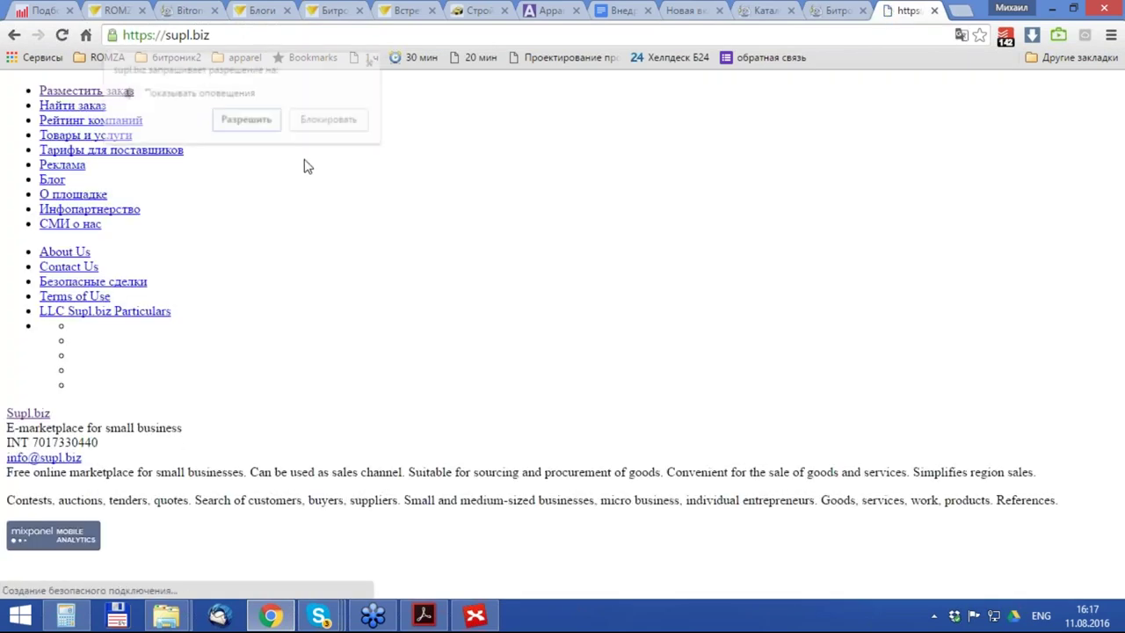
click(322, 121)
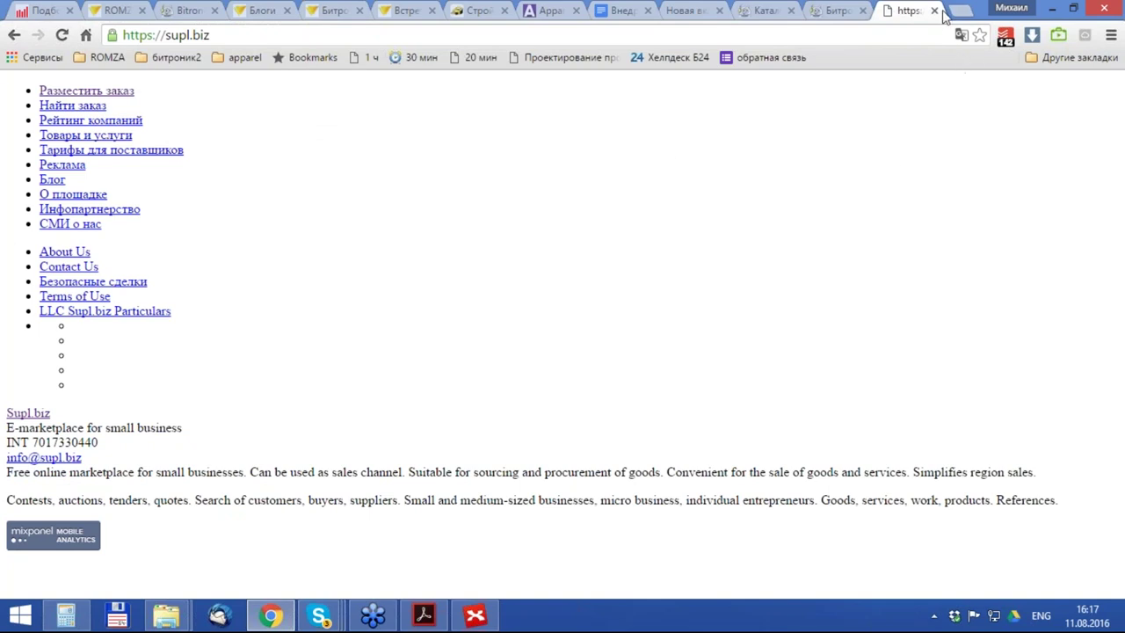
key(ctrl+w)
key(alt+Tab)
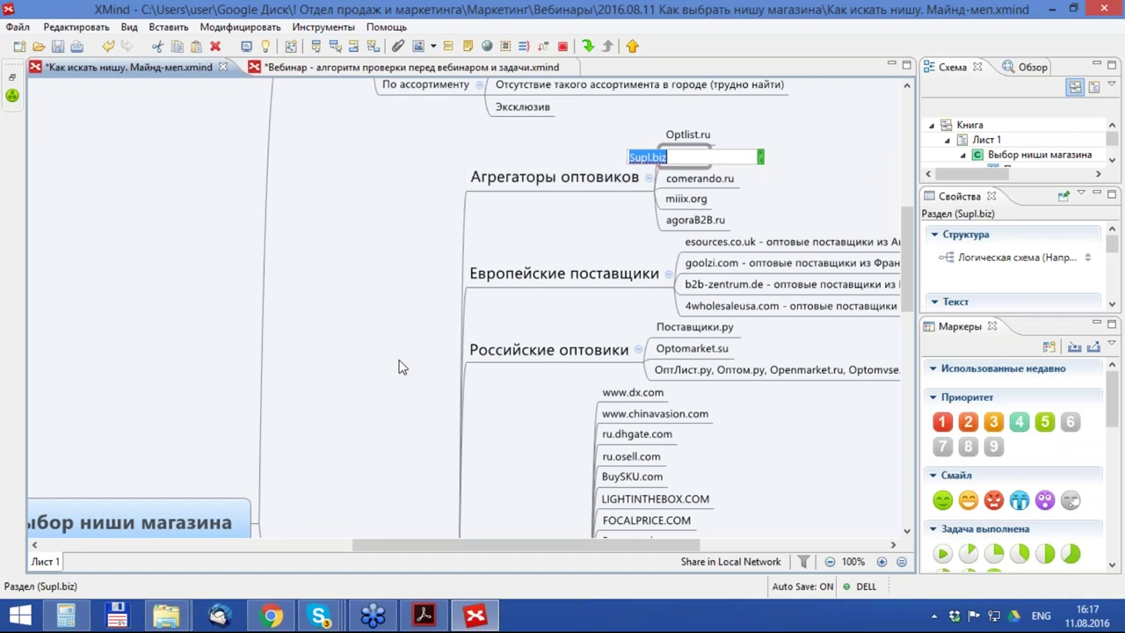
key(ctrl+s)
Commit the Supl.biz topic, then select the Товары-локомотивы (бестселлеры) branch further down
click(434, 263)
scroll(434, 264, down, 3)
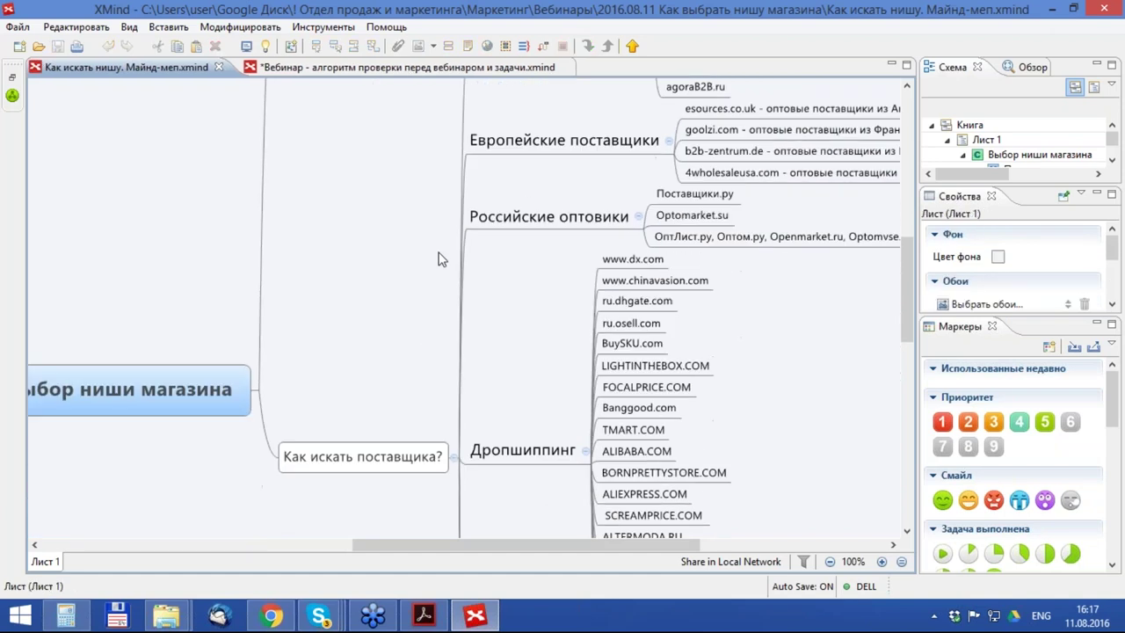
scroll(439, 260, down, 6)
scroll(440, 259, down, 1)
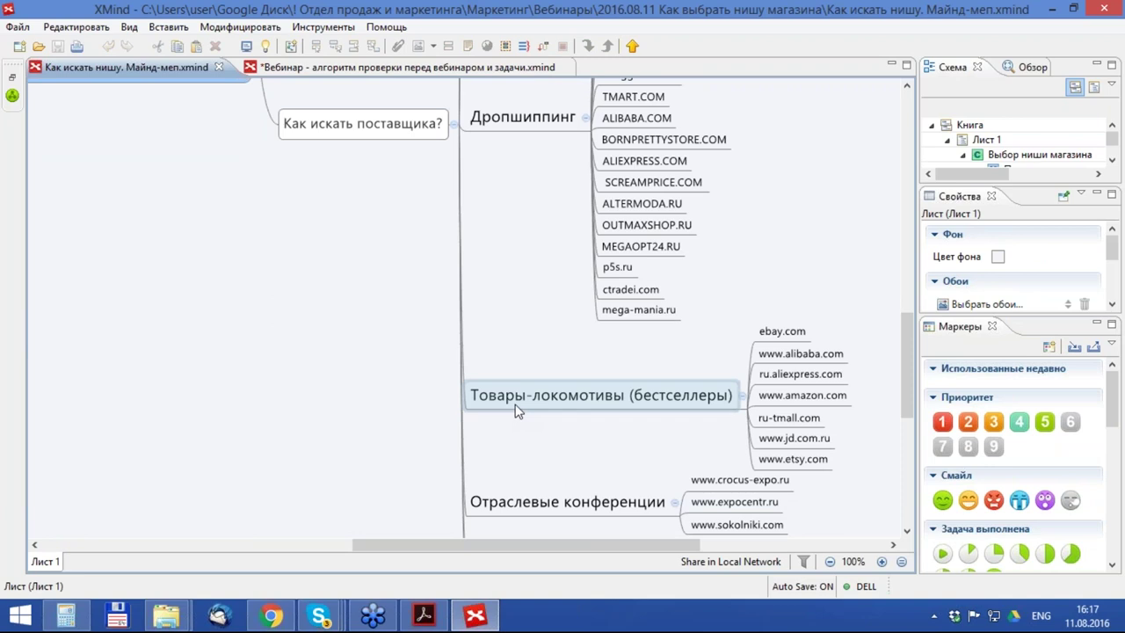
click(518, 409)
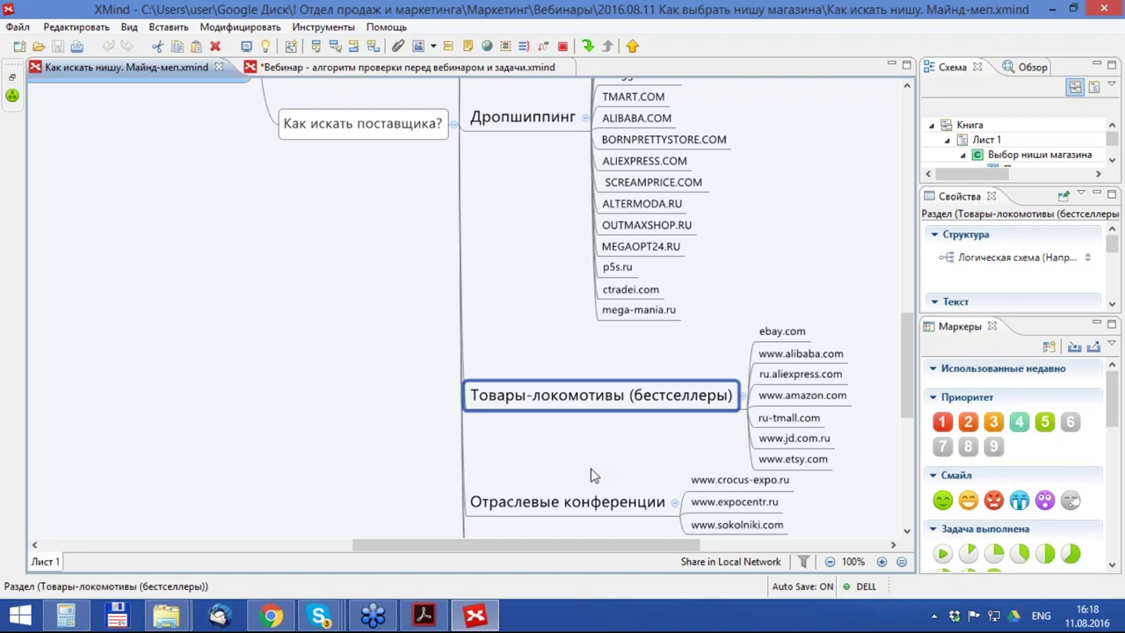
Select the Отраслевые конференции and Совместные закупки branches, then Отраслевые конференции again
scroll(593, 463, down, 2)
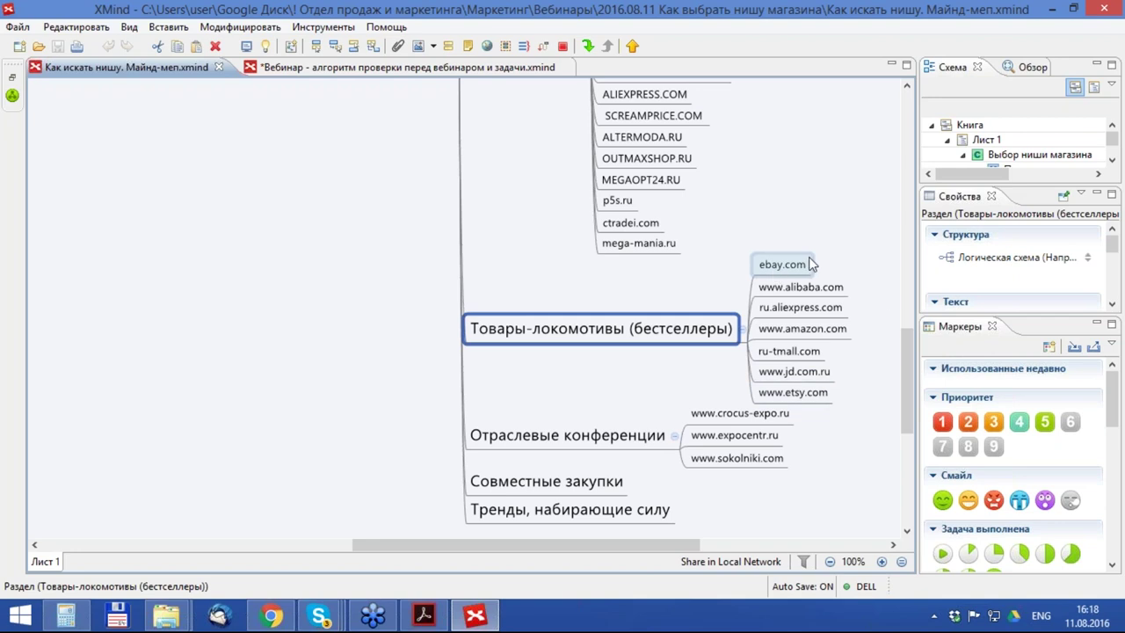
scroll(569, 348, down, 2)
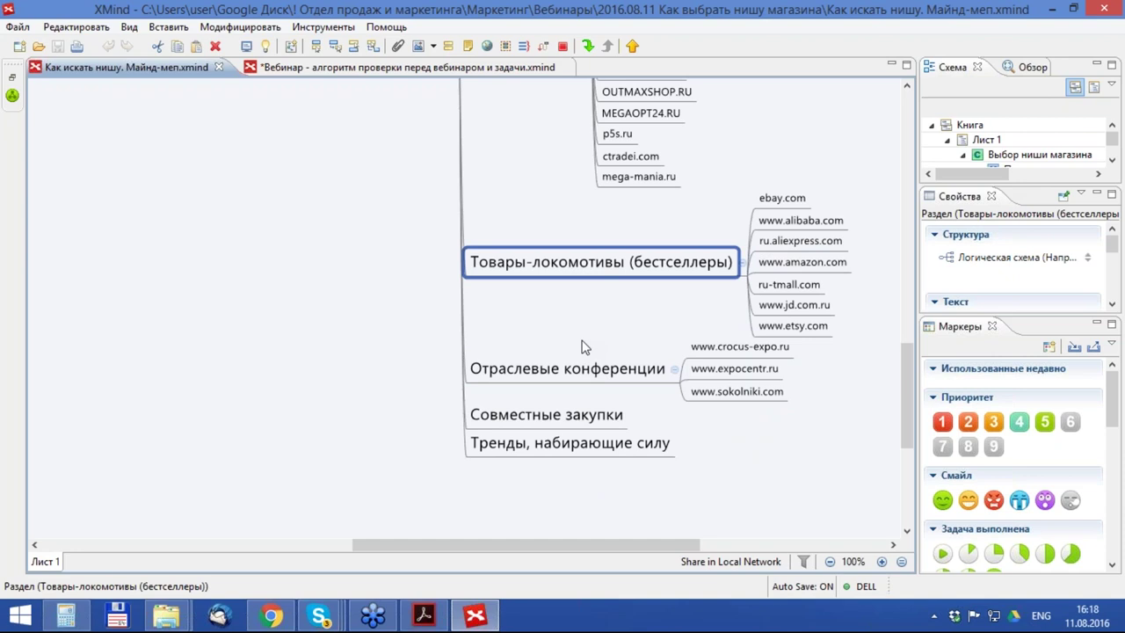
click(524, 381)
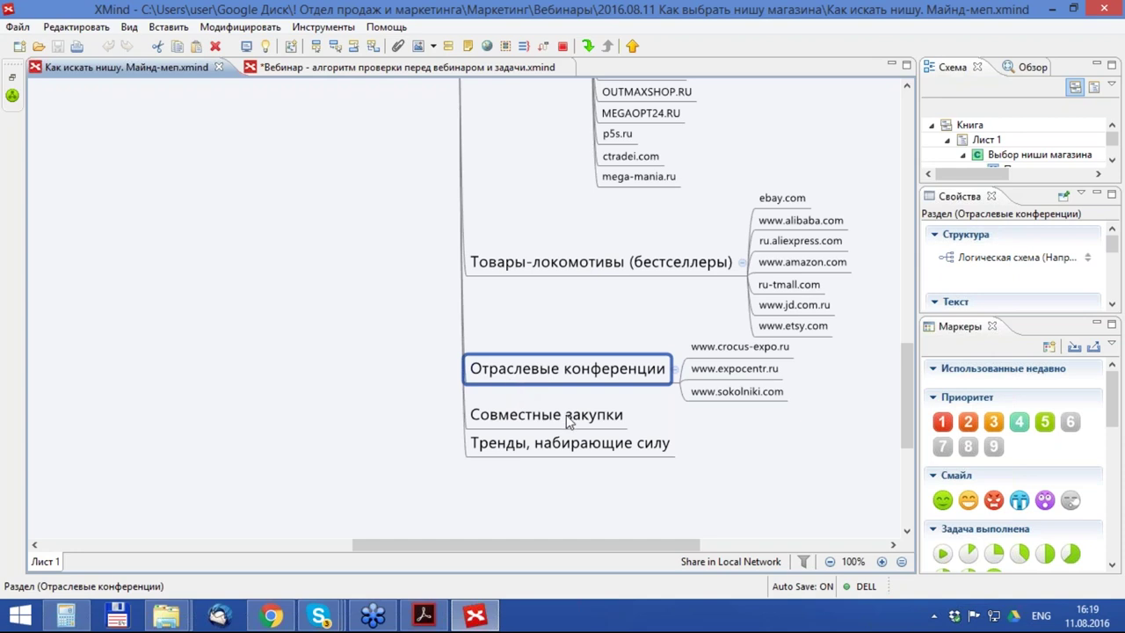
click(525, 416)
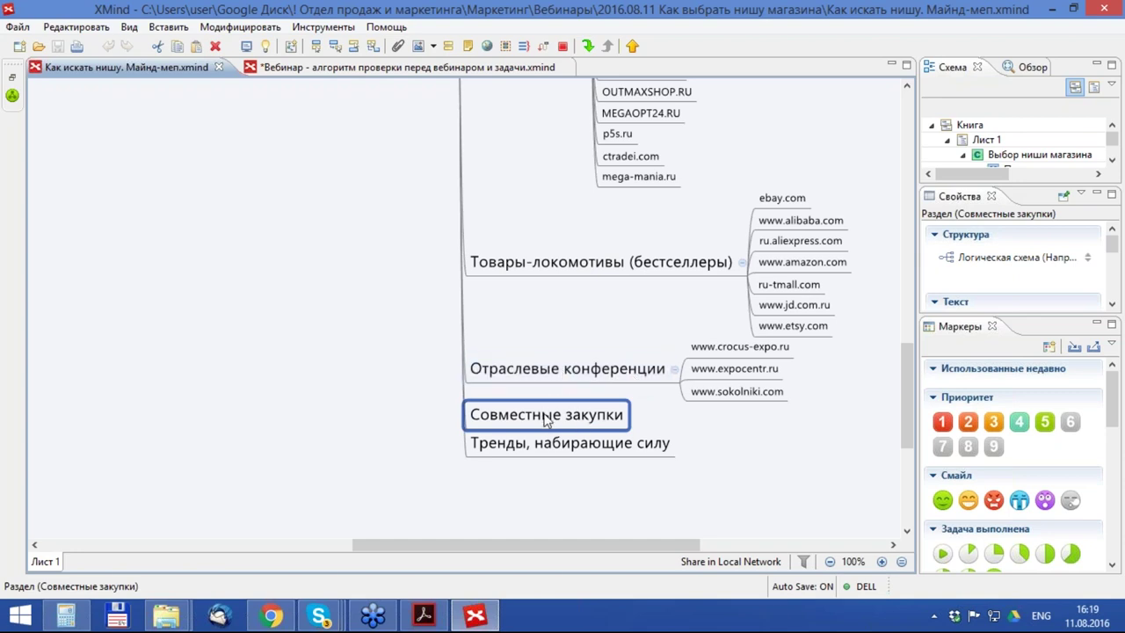
click(560, 376)
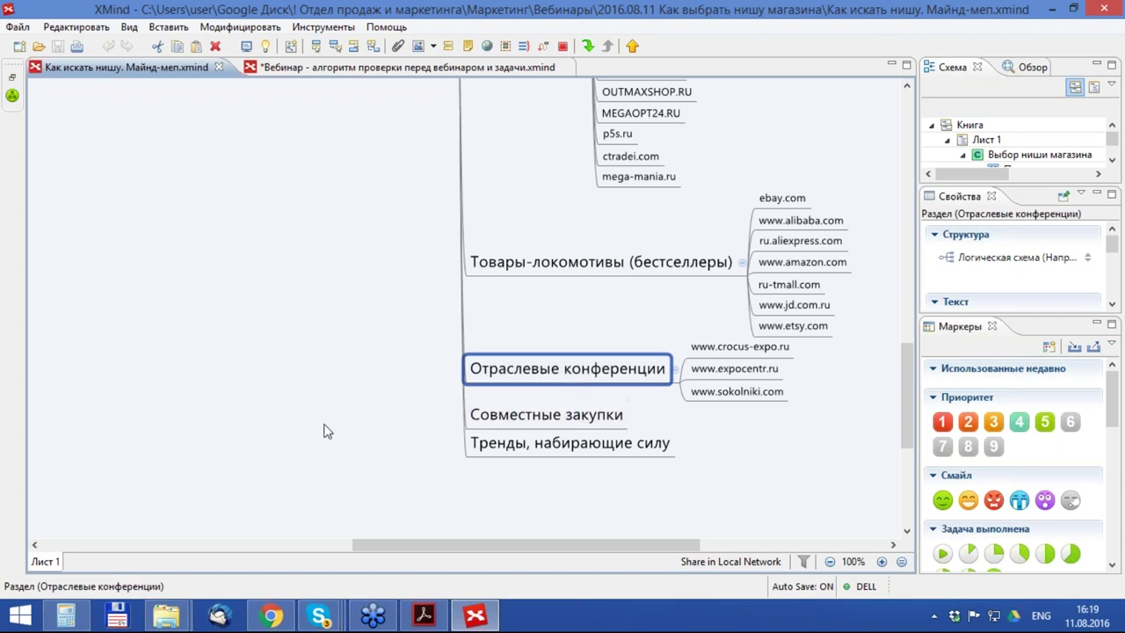
mouse_move(414, 626)
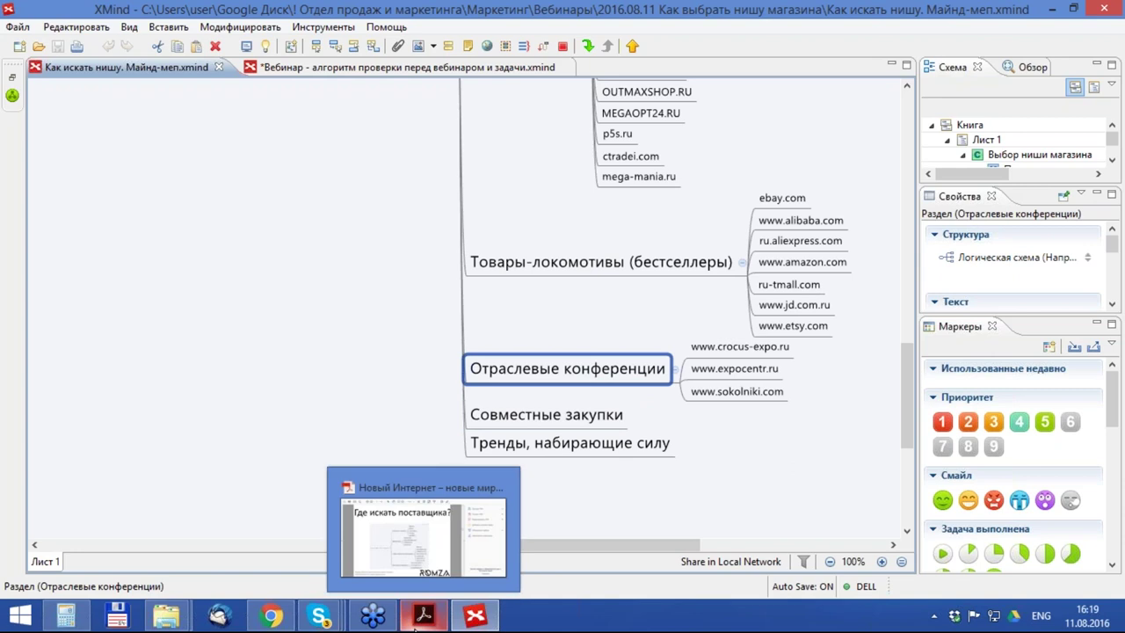
Bring up the PDF slides and advance from slide 16 to slide 17, «Где деньги в вашей нише?»
click(415, 626)
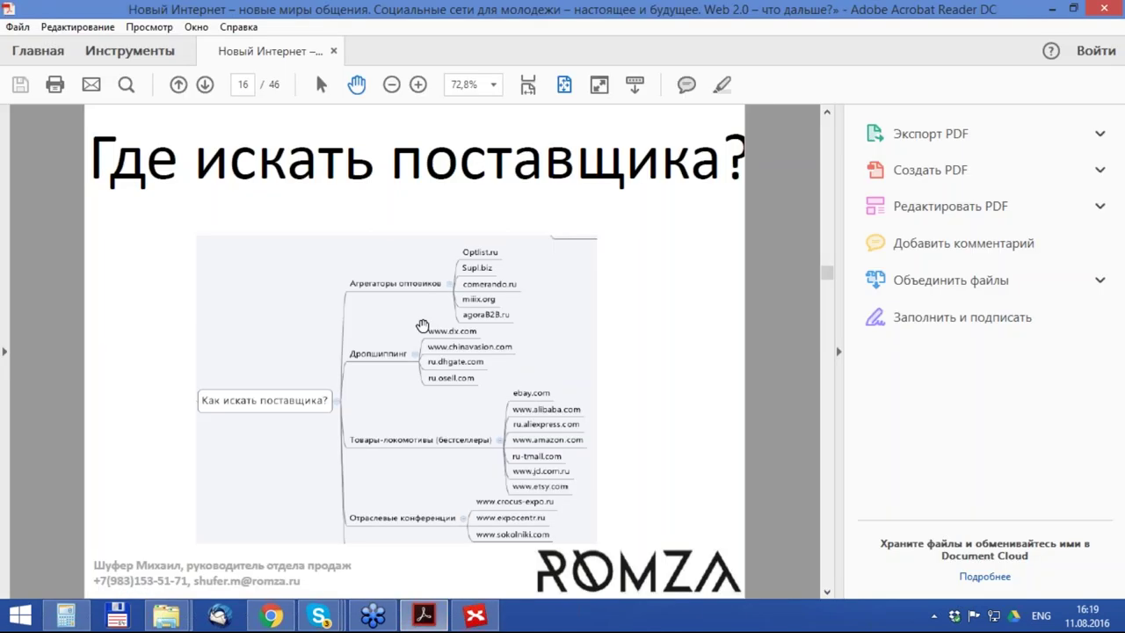
scroll(423, 325, down, 3)
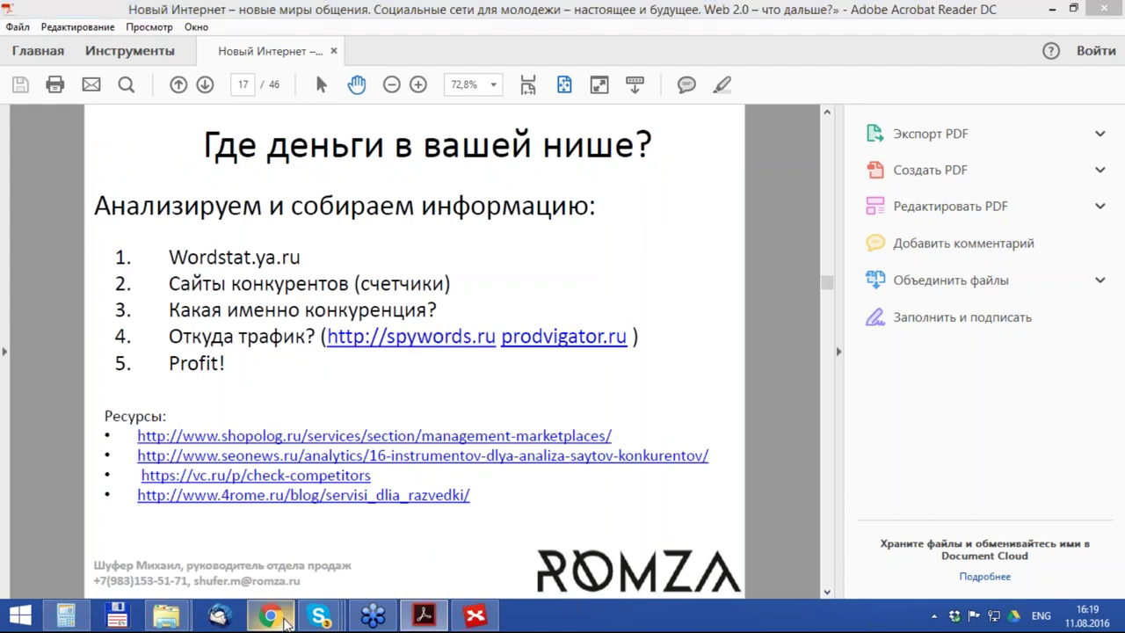
Run a Wordstat search for «вейпы»
mouse_move(286, 621)
click(268, 549)
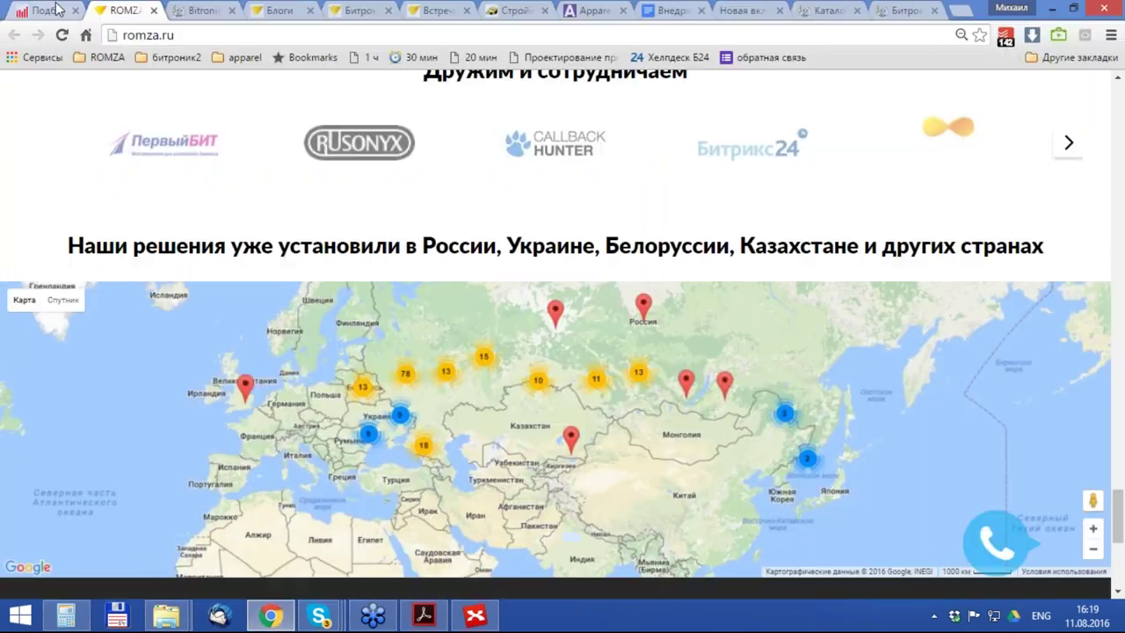
click(49, 10)
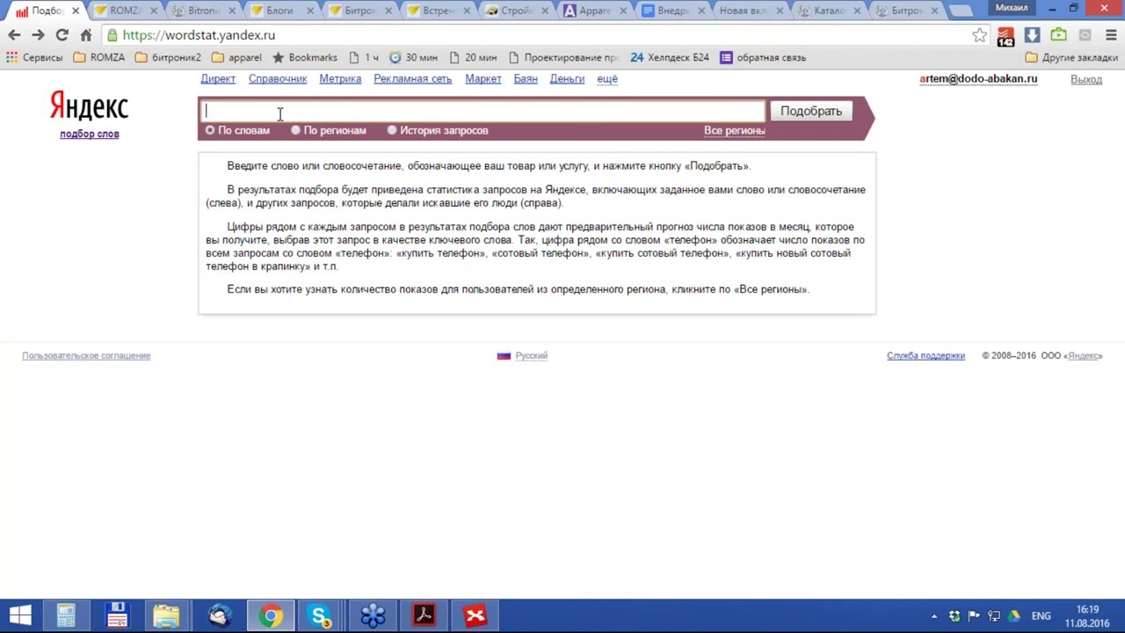
key(alt+shift)
text(вейп)
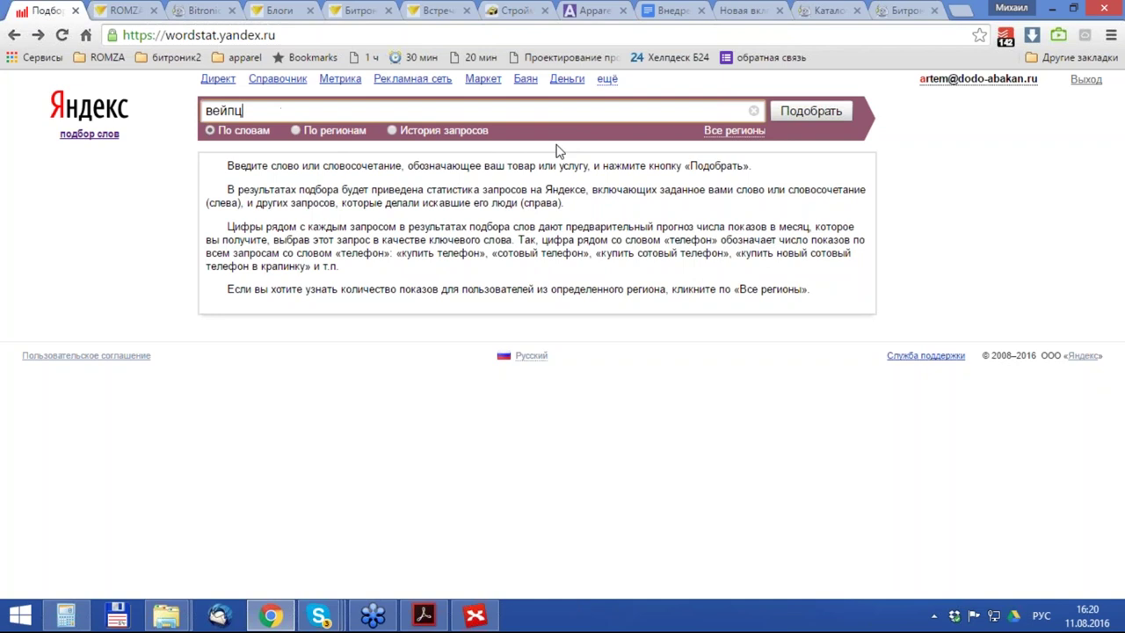
text(ы)
key(Return)
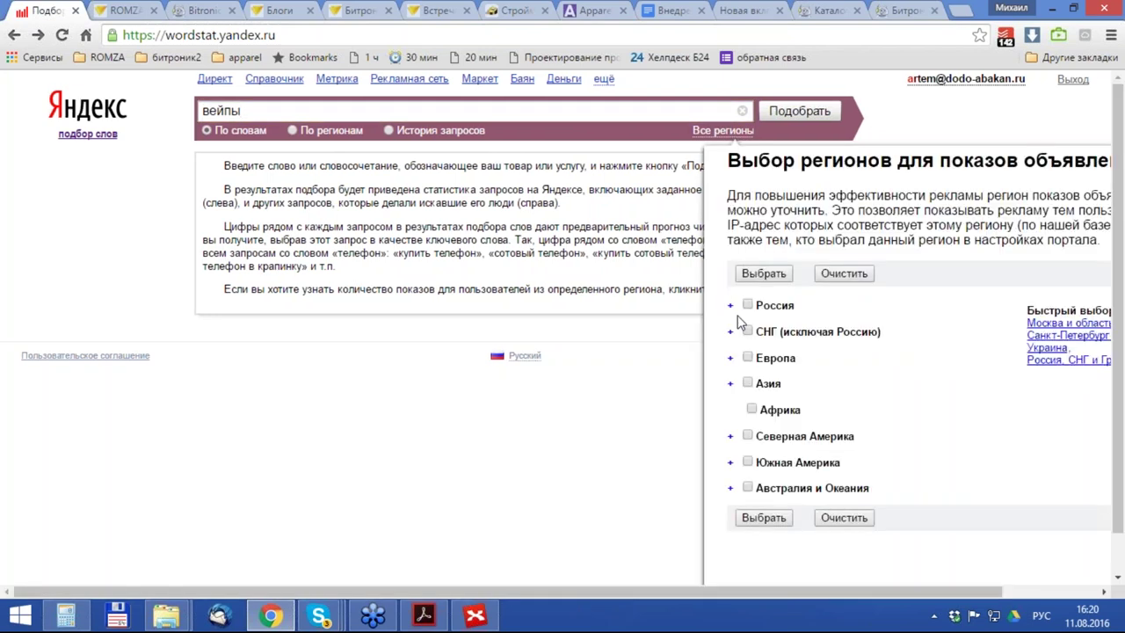
Limit the «вейпы» statistics to Москва и область, showing 27 152 monthly queries
click(729, 320)
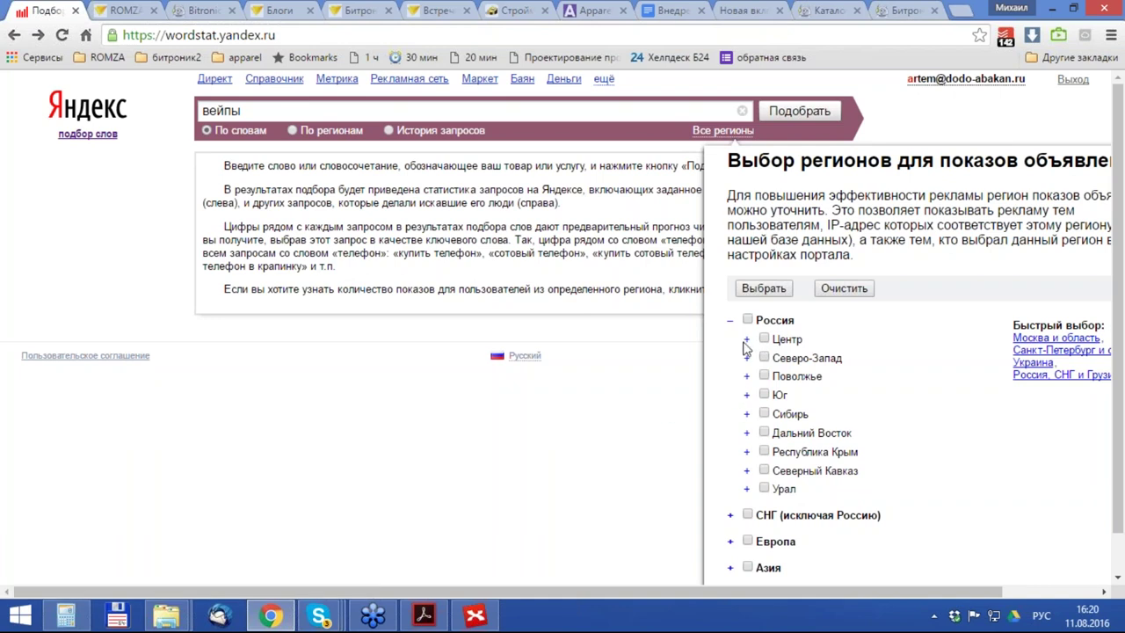
click(746, 339)
click(780, 358)
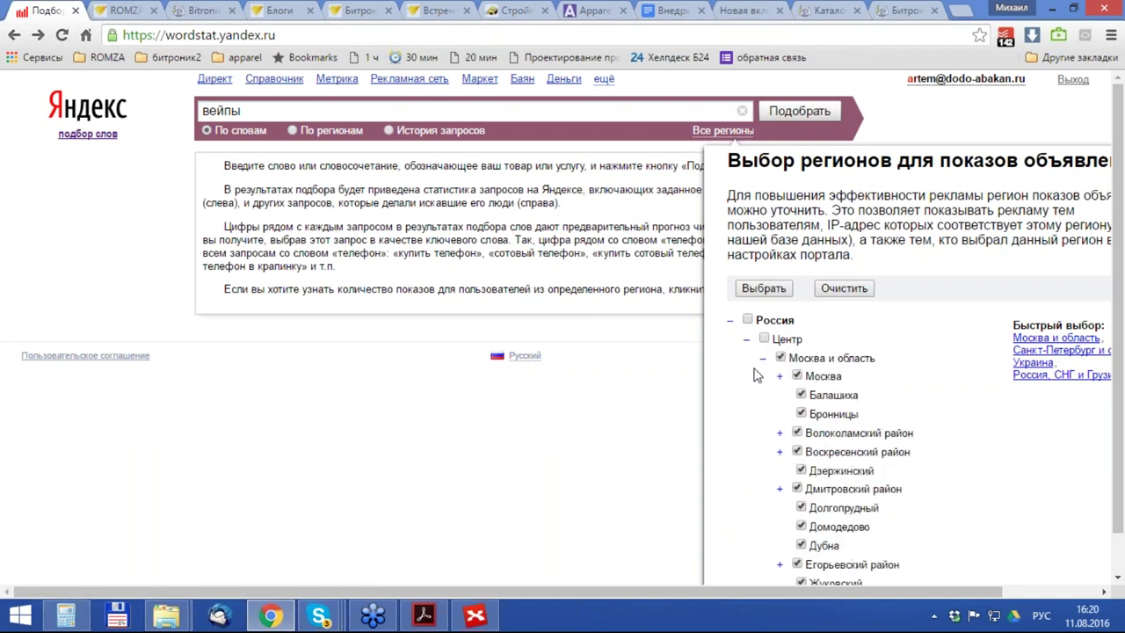
scroll(764, 382, down, 7)
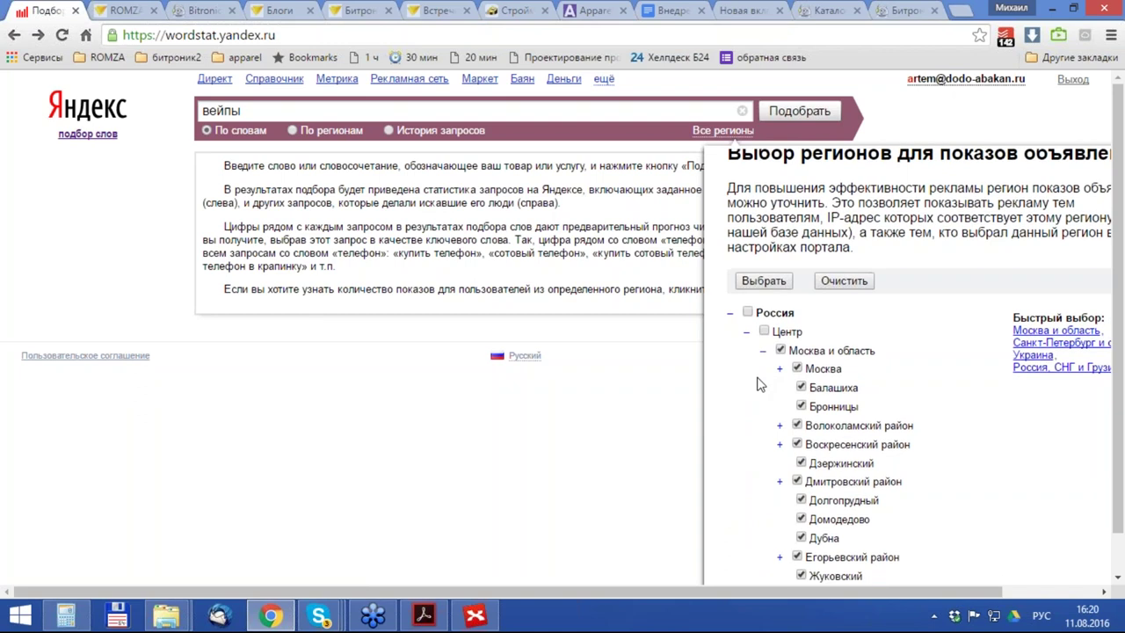
scroll(771, 385, down, 1)
scroll(747, 299, up, 8)
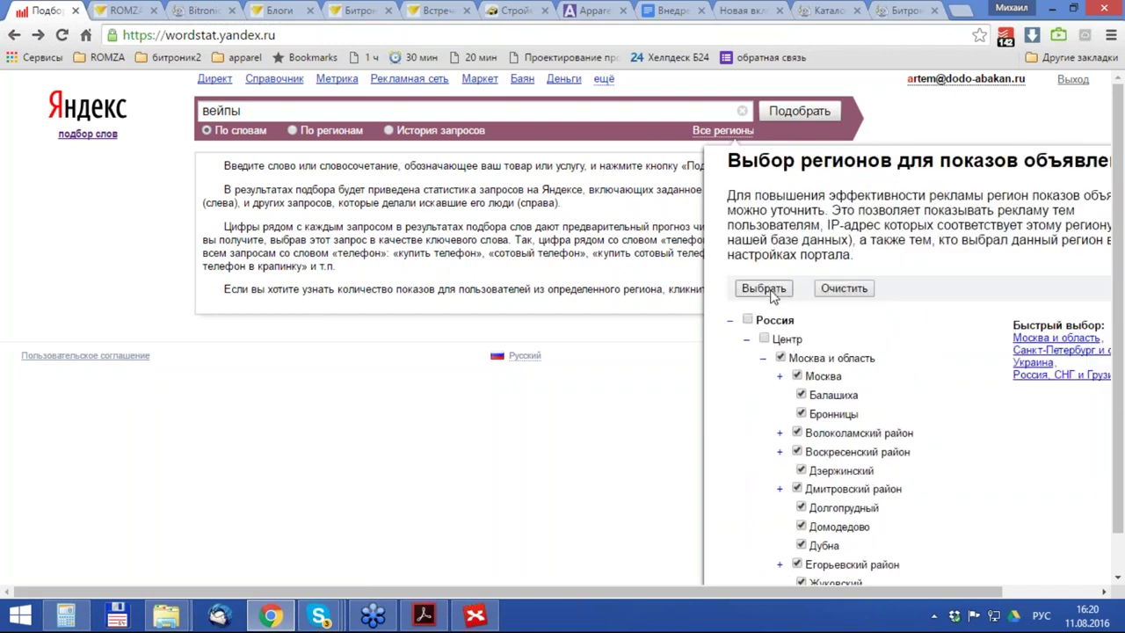
click(753, 290)
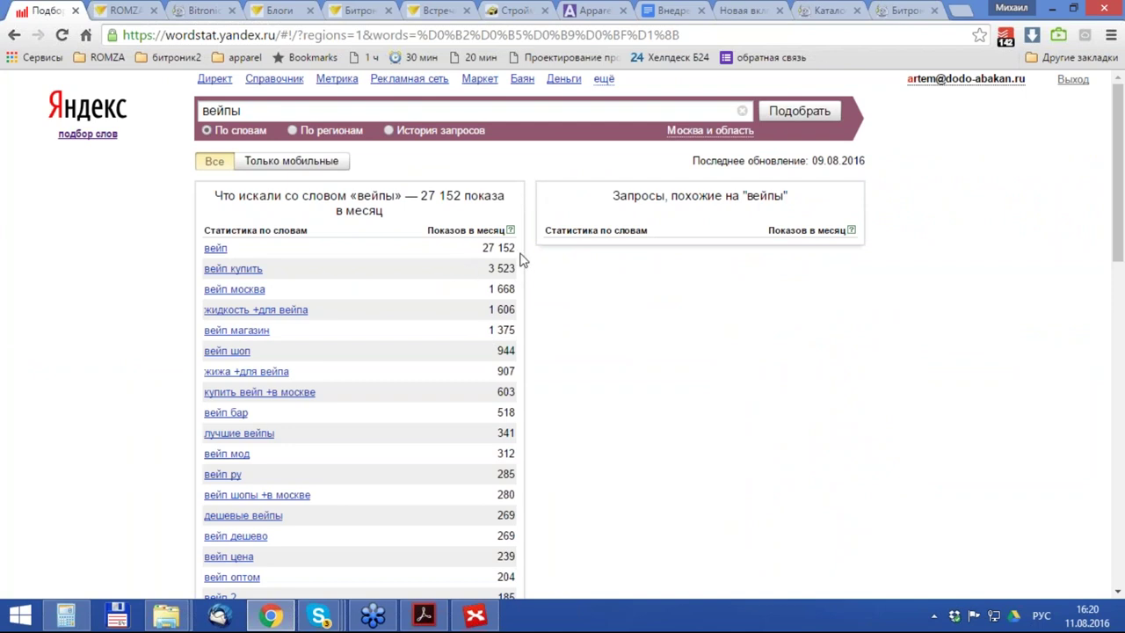
scroll(211, 322, down, 12)
scroll(244, 317, up, 11)
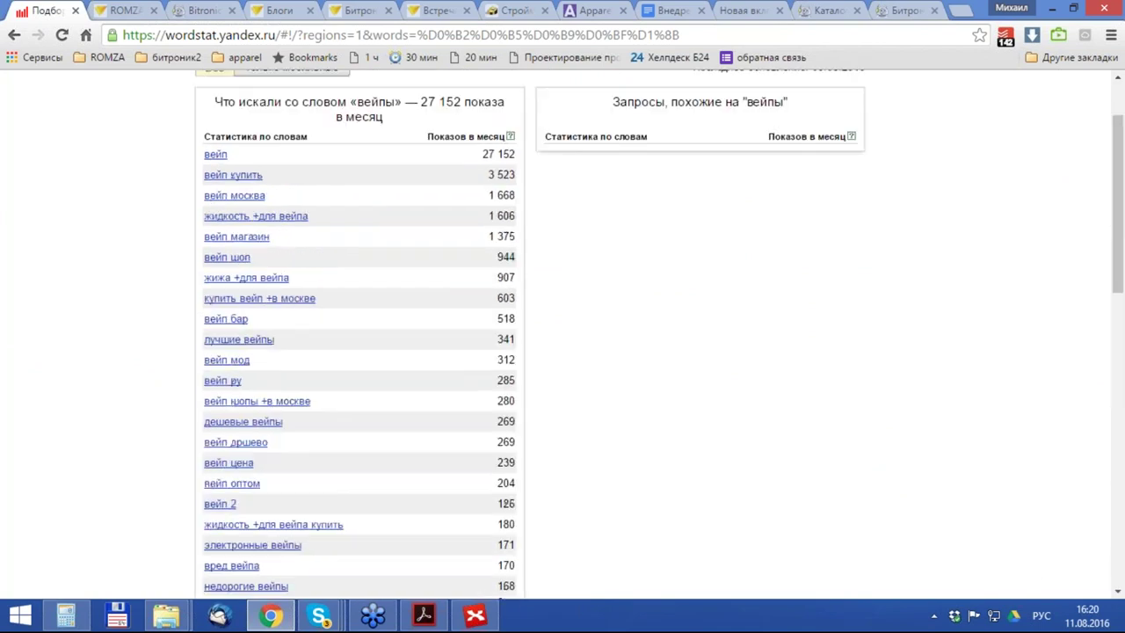
scroll(271, 108, up, 1)
Replace the Wordstat query with «купить айфон» and run it
click(269, 110)
key(ctrl+a)
key(alt+shift)
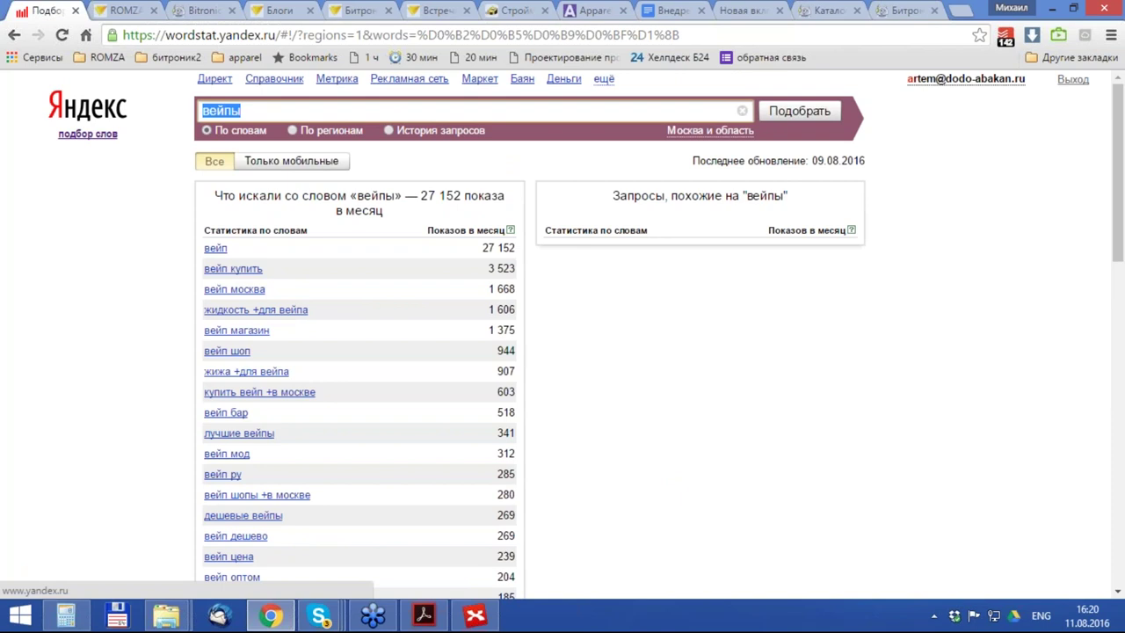
text(reg)
key(BackSpace)
key(BackSpace)
key(BackSpace)
key(alt+shift)
text(купить айф)
key(BackSpace)
text(фон)
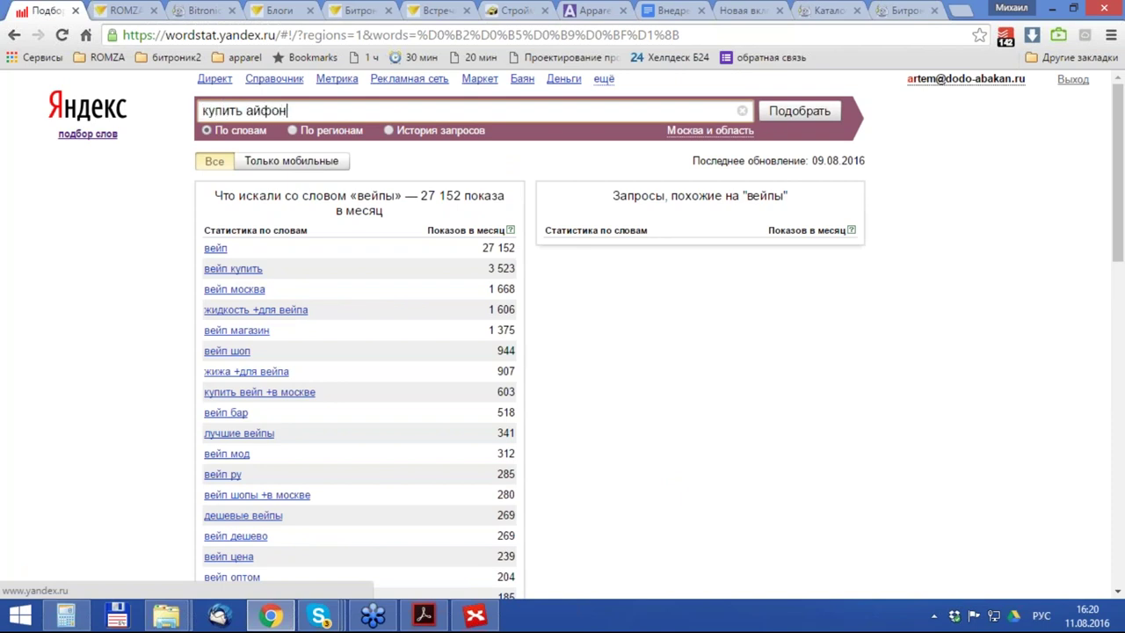
key(Return)
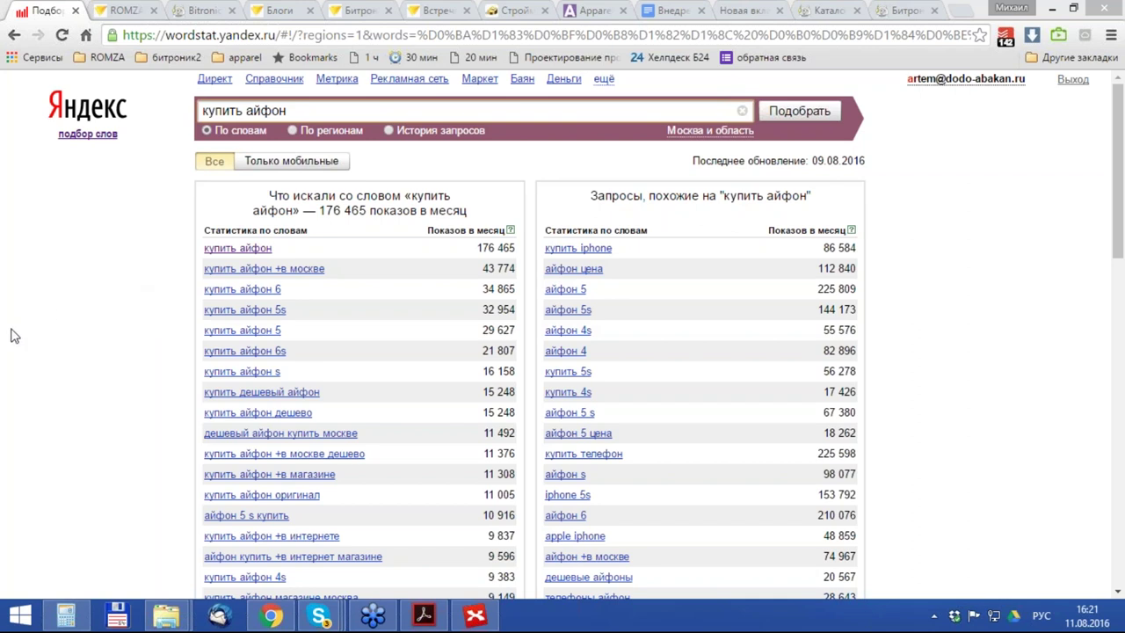
Untick Москва и область in the Wordstat region list
click(51, 467)
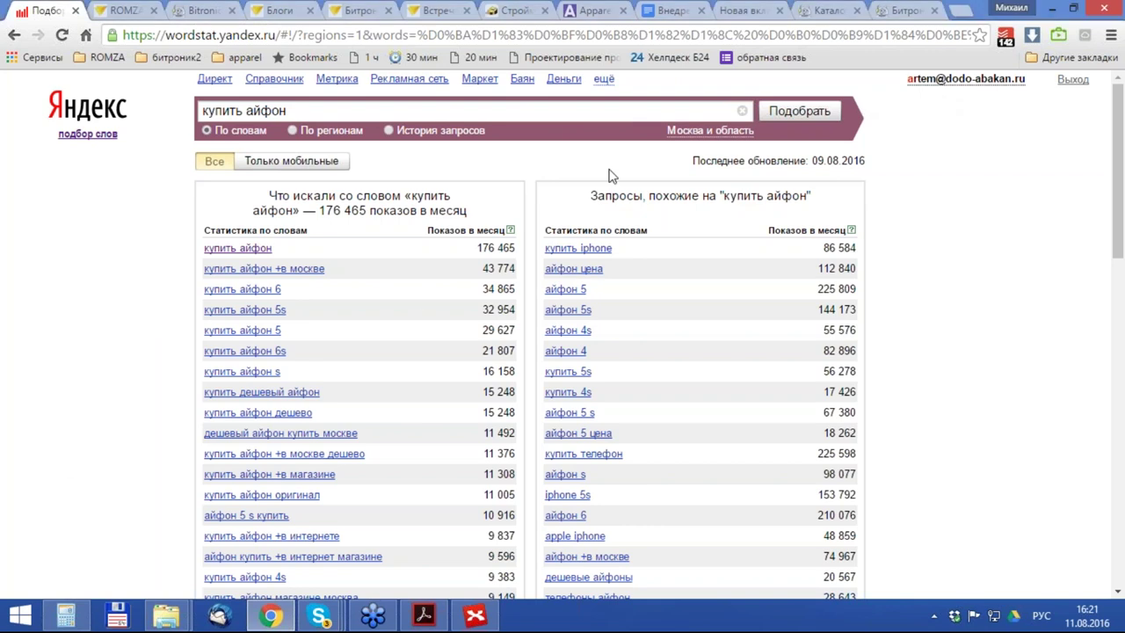
click(381, 108)
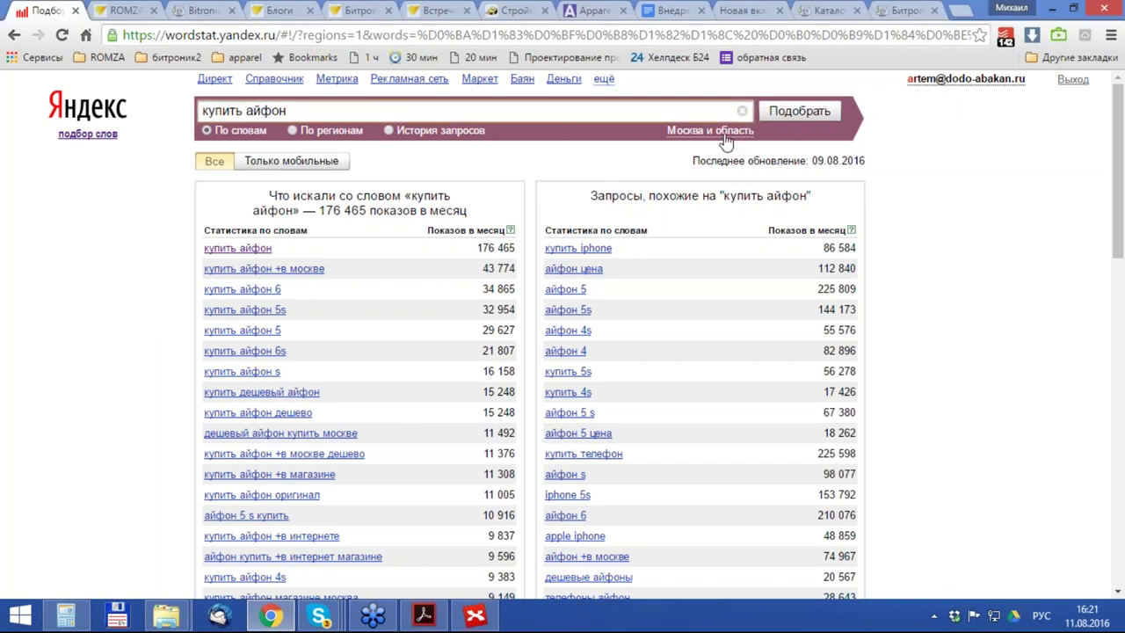
click(726, 132)
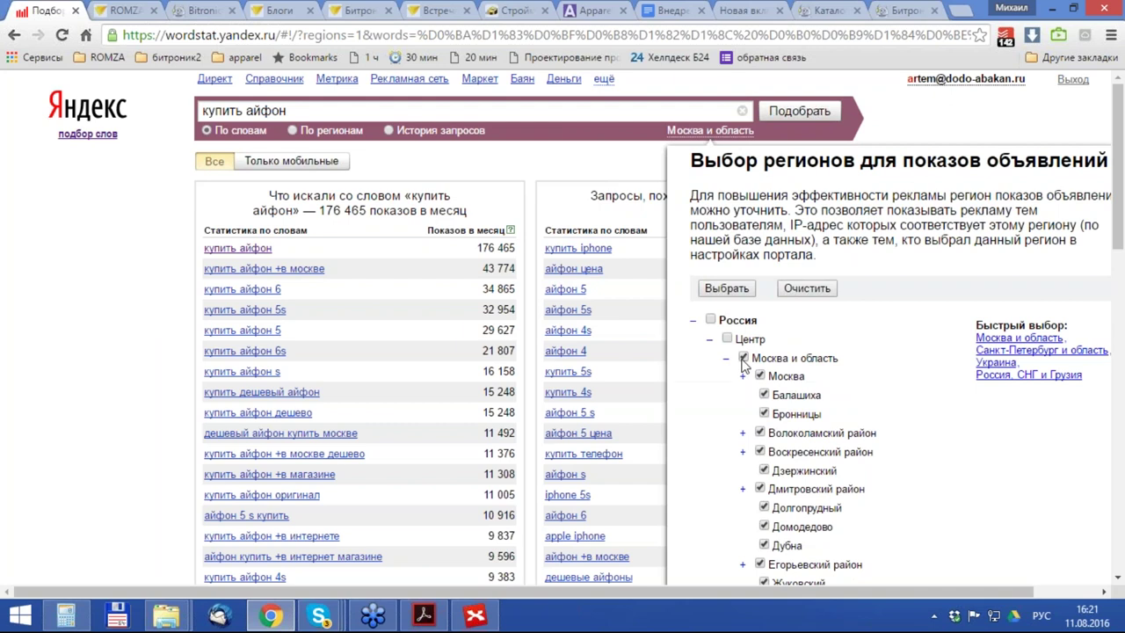
click(743, 358)
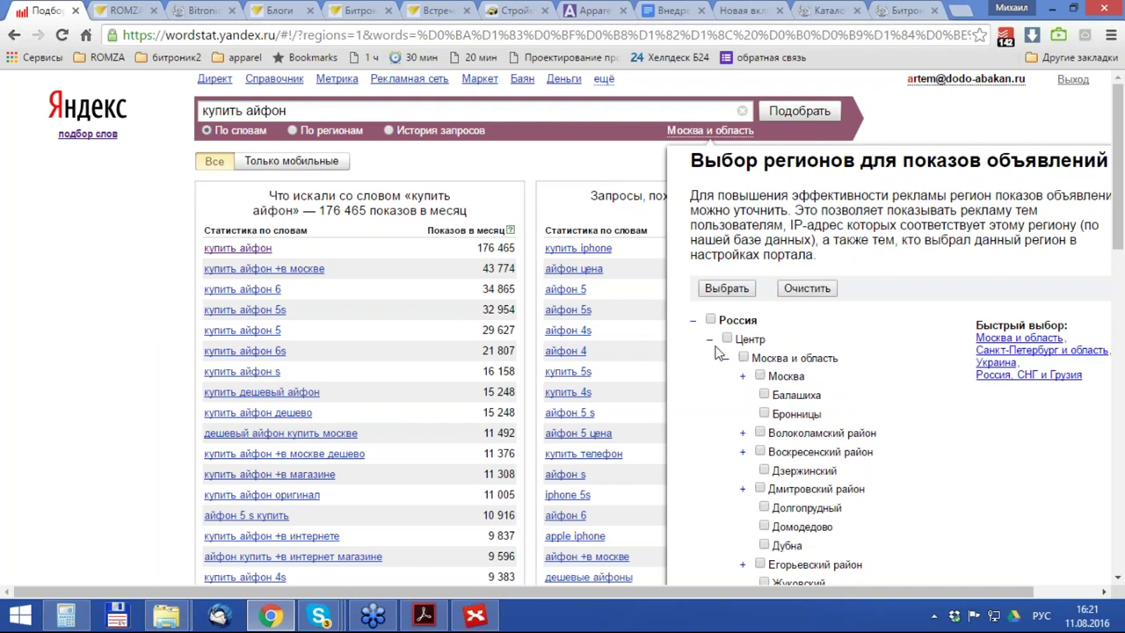
click(710, 341)
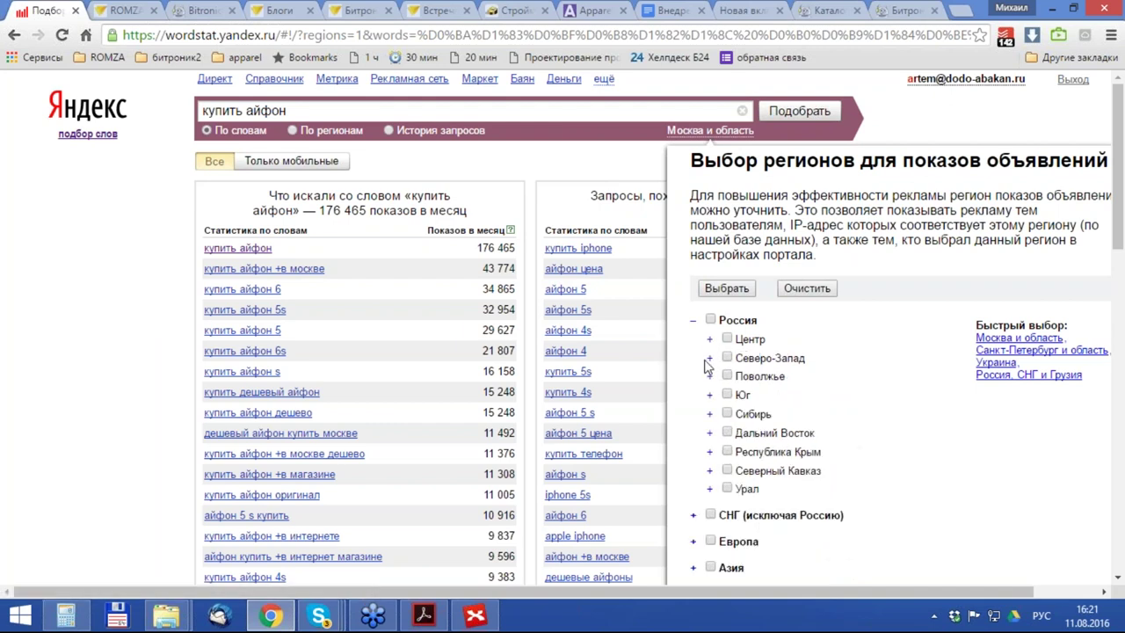
Restrict the region to Саратов under Поволжье, giving 3 734 monthly queries for «купить айфон»
click(710, 359)
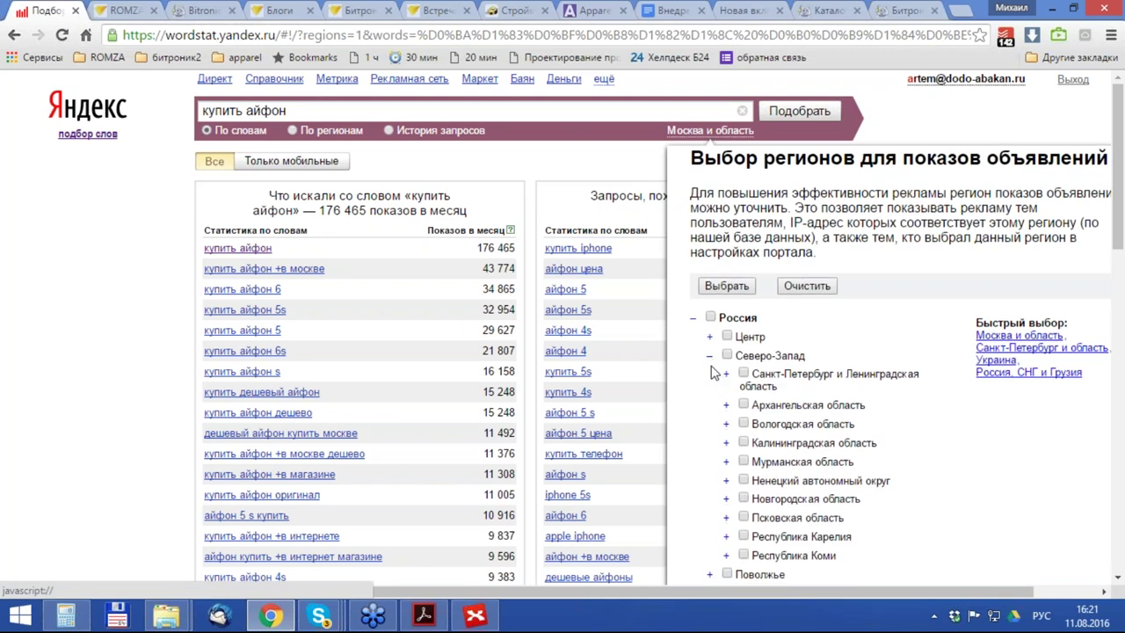
scroll(712, 347, down, 3)
click(710, 332)
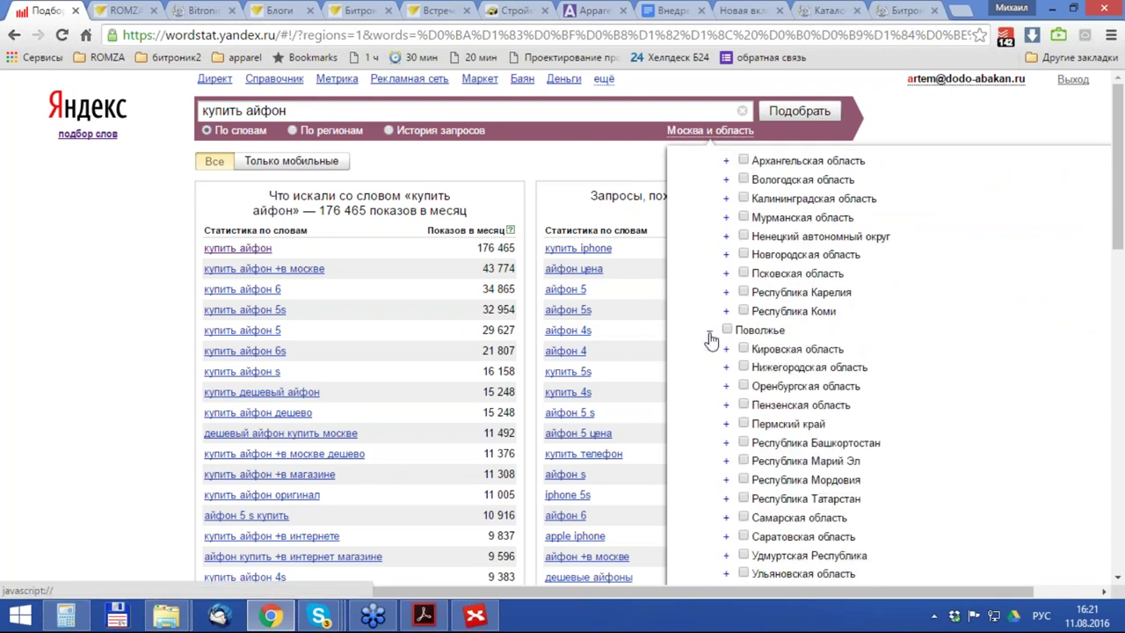
scroll(738, 378, down, 1)
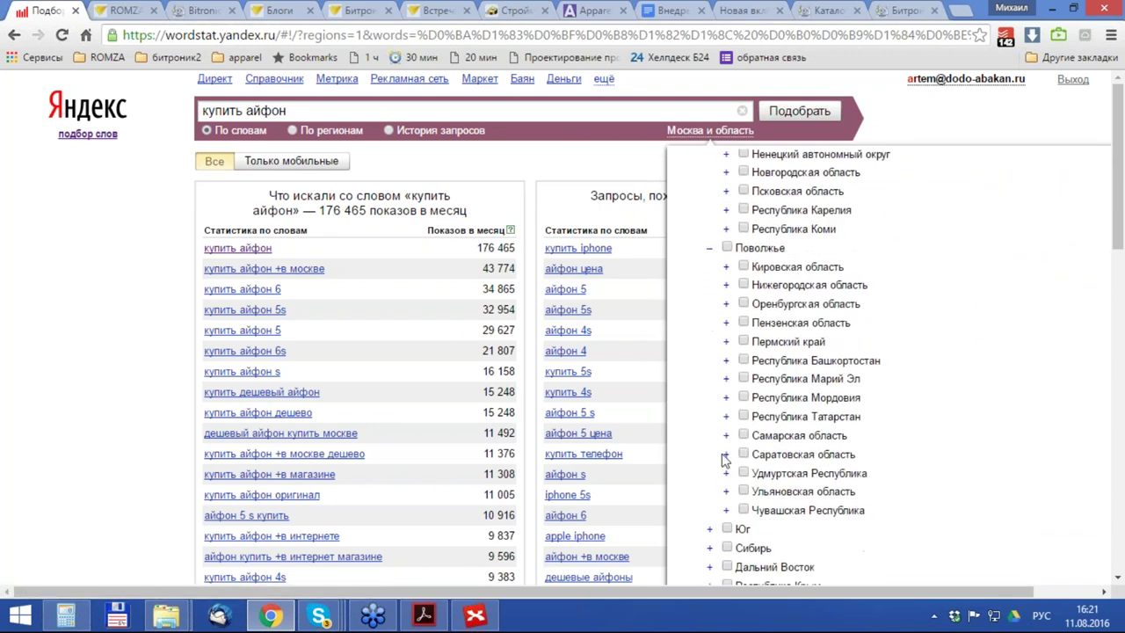
click(725, 456)
scroll(724, 450, down, 1)
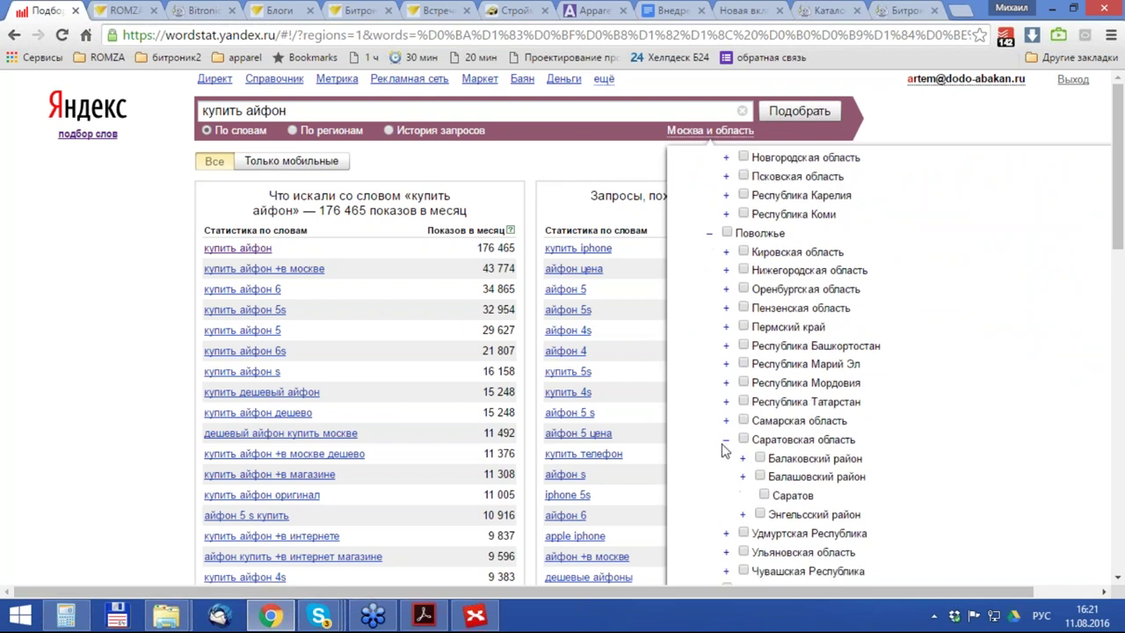
scroll(724, 450, down, 1)
click(764, 427)
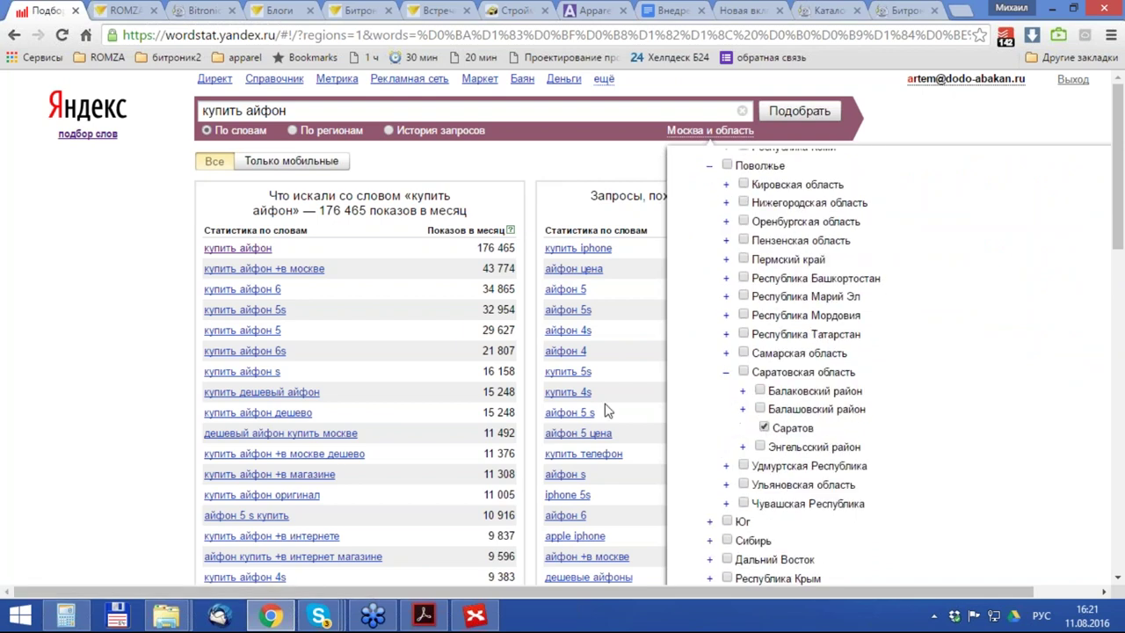
click(808, 111)
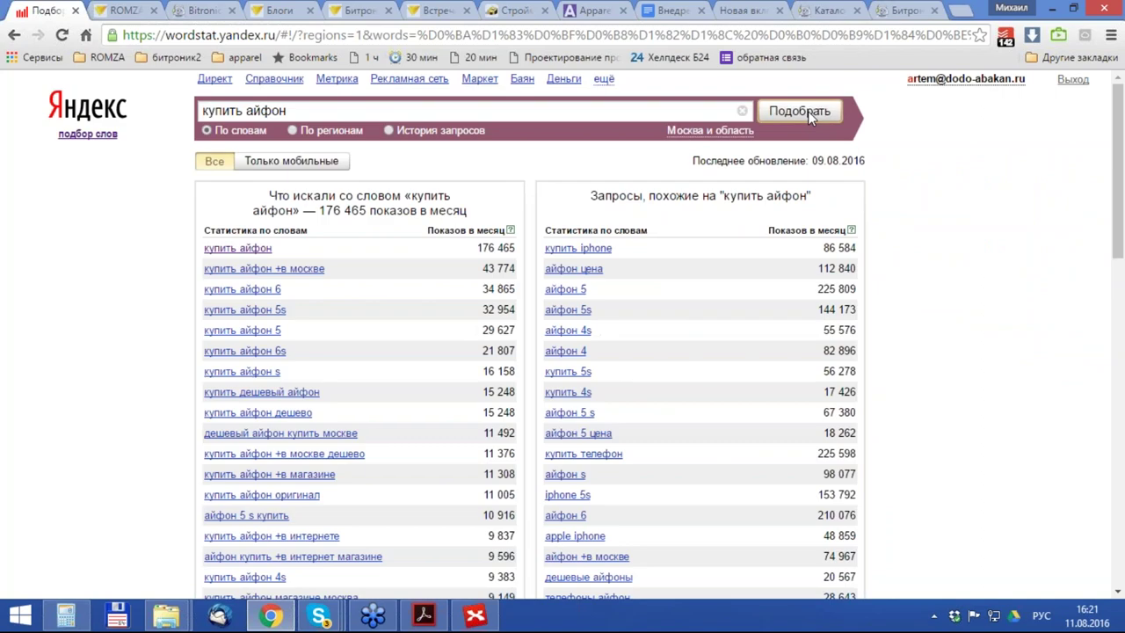
click(684, 134)
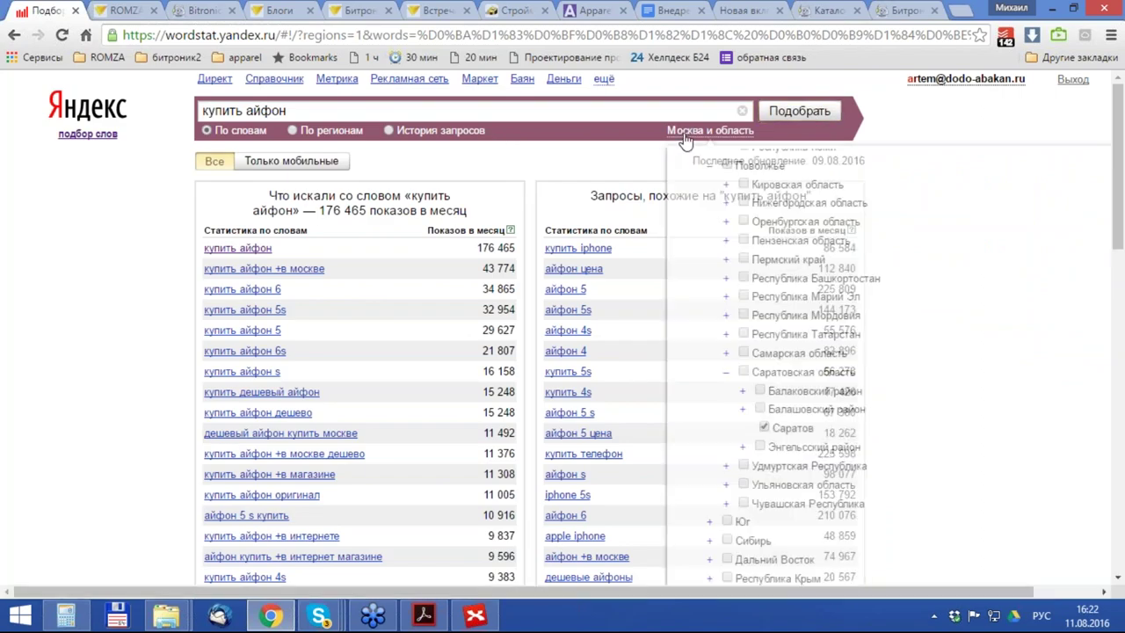
scroll(728, 414, down, 8)
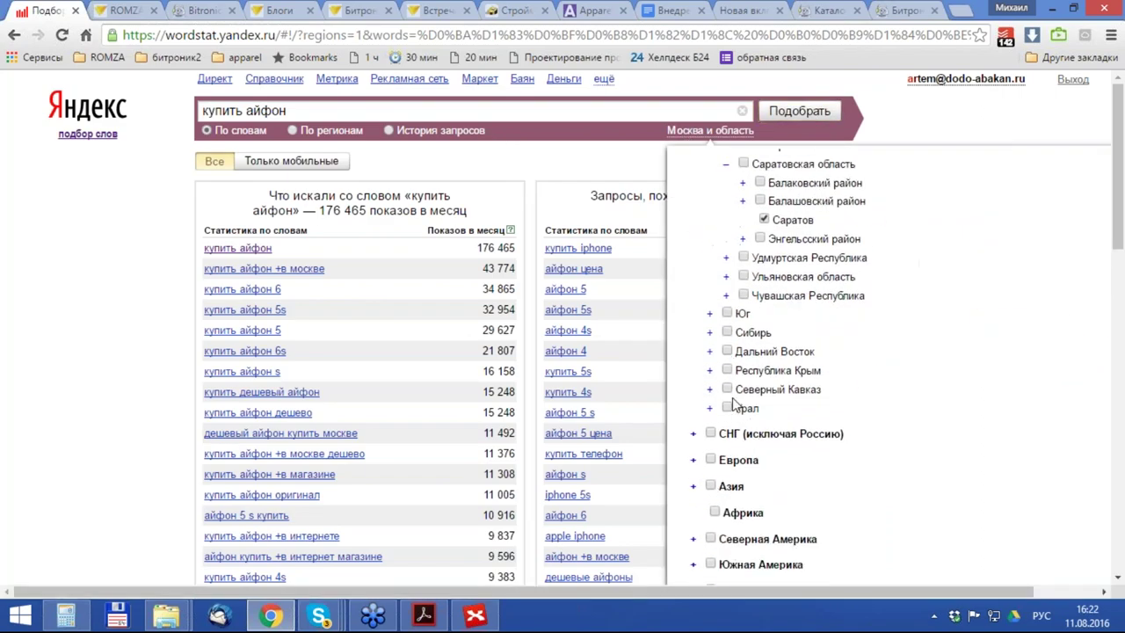
click(723, 576)
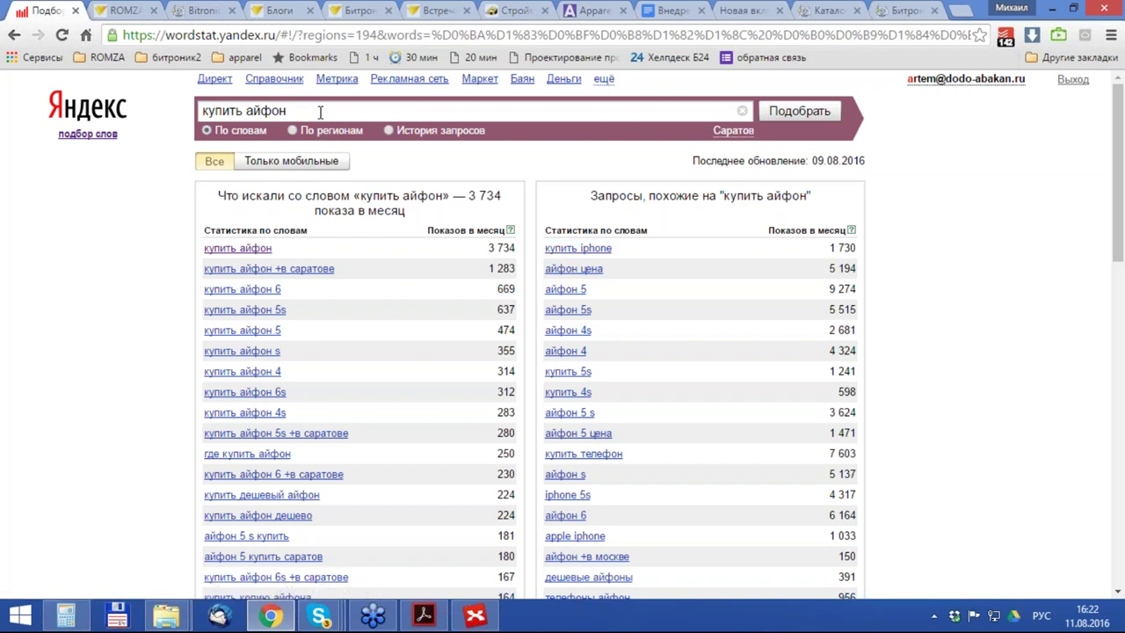
Check Saratov-region Wordstat statistics for «вейпы»
click(281, 112)
key(ctrl+a)
text(вейпы)
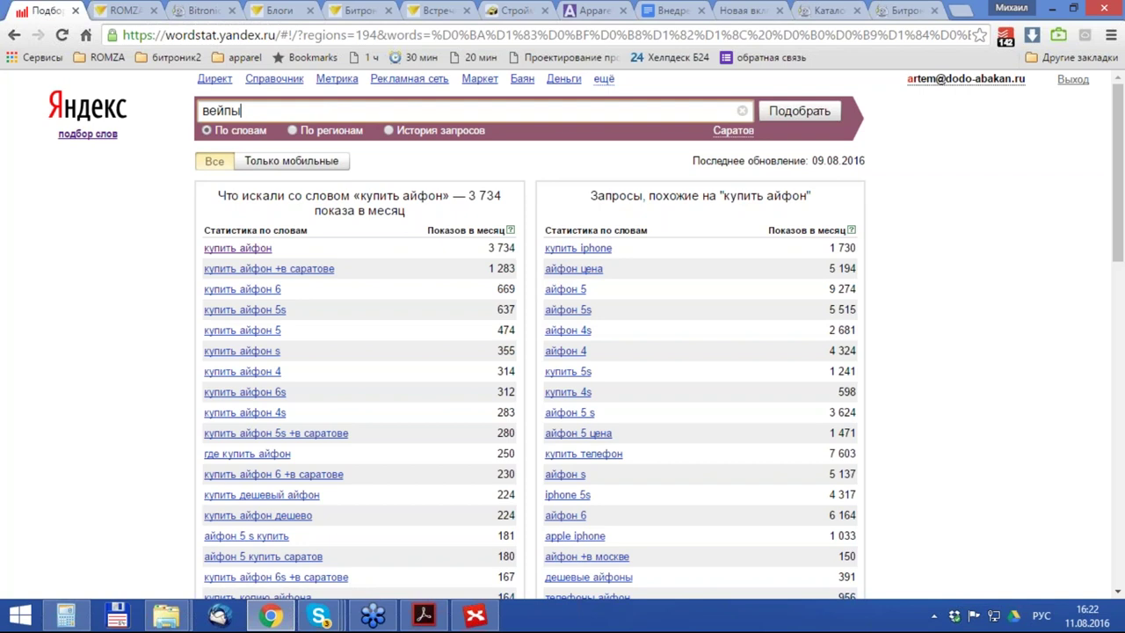
key(Return)
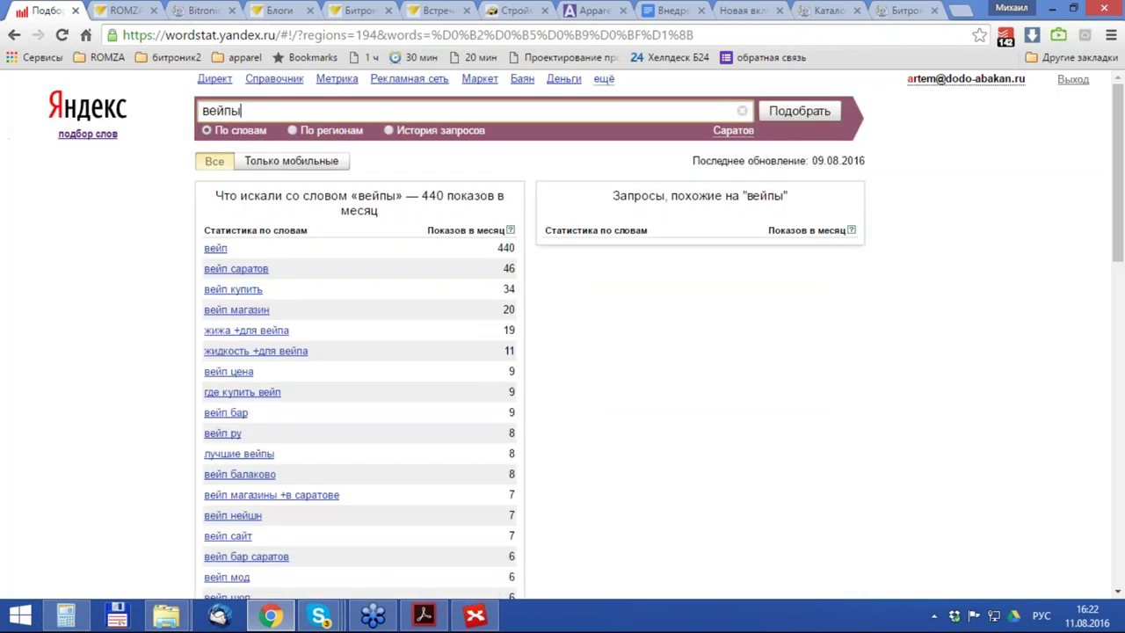
Search «электронные сигареты» instead, showing 9 019 monthly queries in Saratov
drag(283, 112, 215, 111)
key(ctrl+a)
text(электронные сигер)
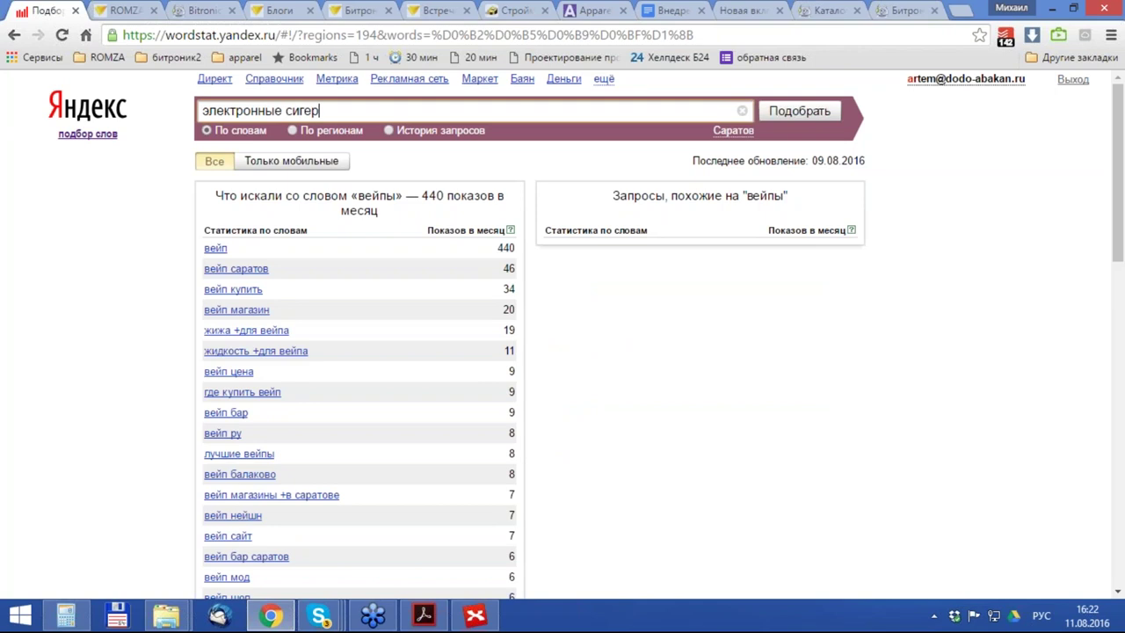
key(BackSpace)
key(BackSpace)
text(ареты)
key(Return)
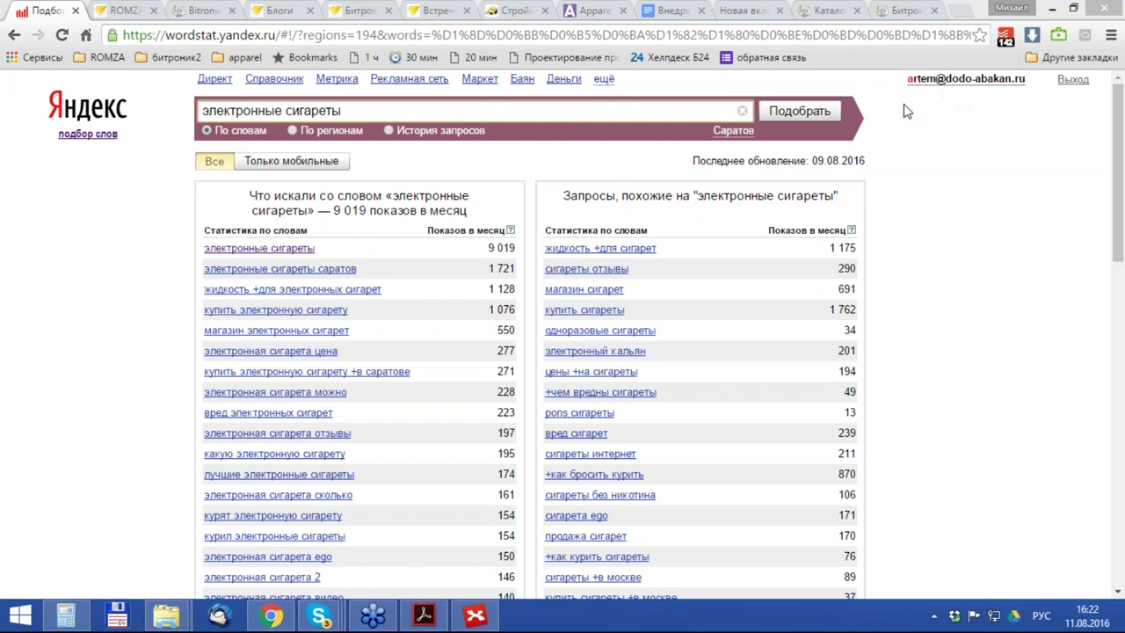
Bring the PDF slides back to slide 17, «Где деньги в вашей нише?»
click(424, 615)
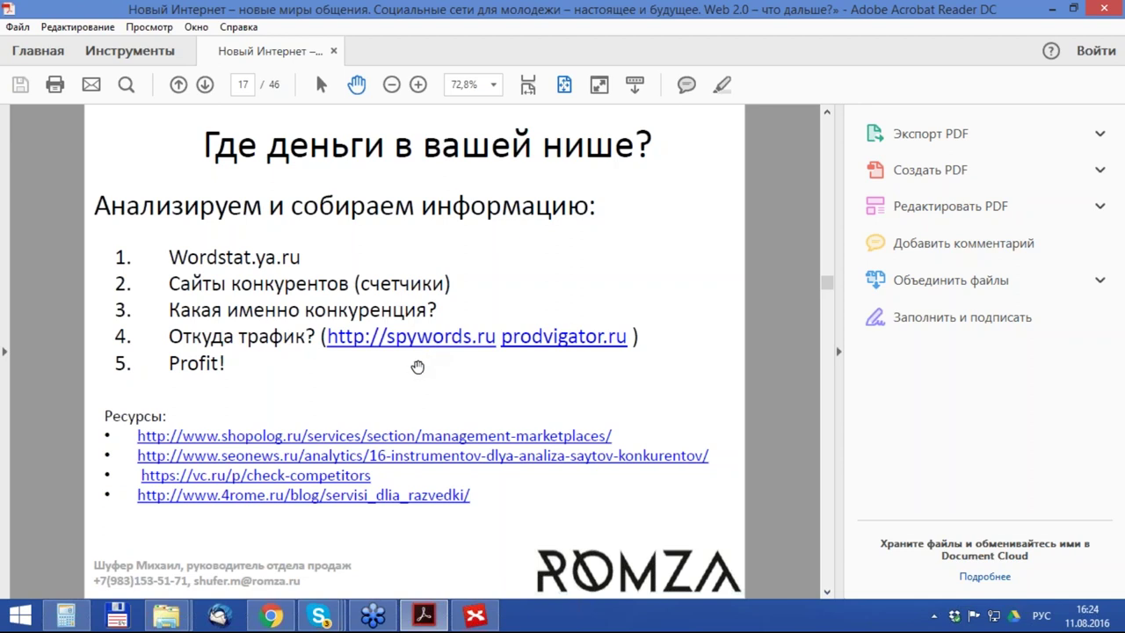
Open spywords.ru from the slide and copy the wildberries.ru domain from a new tab
click(323, 339)
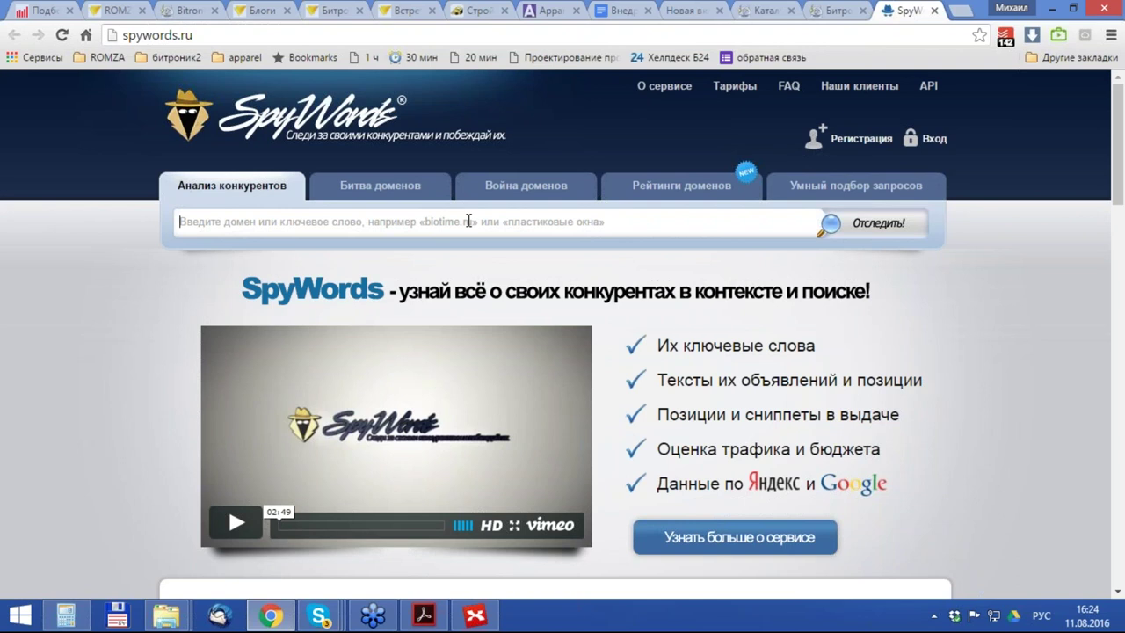
click(962, 15)
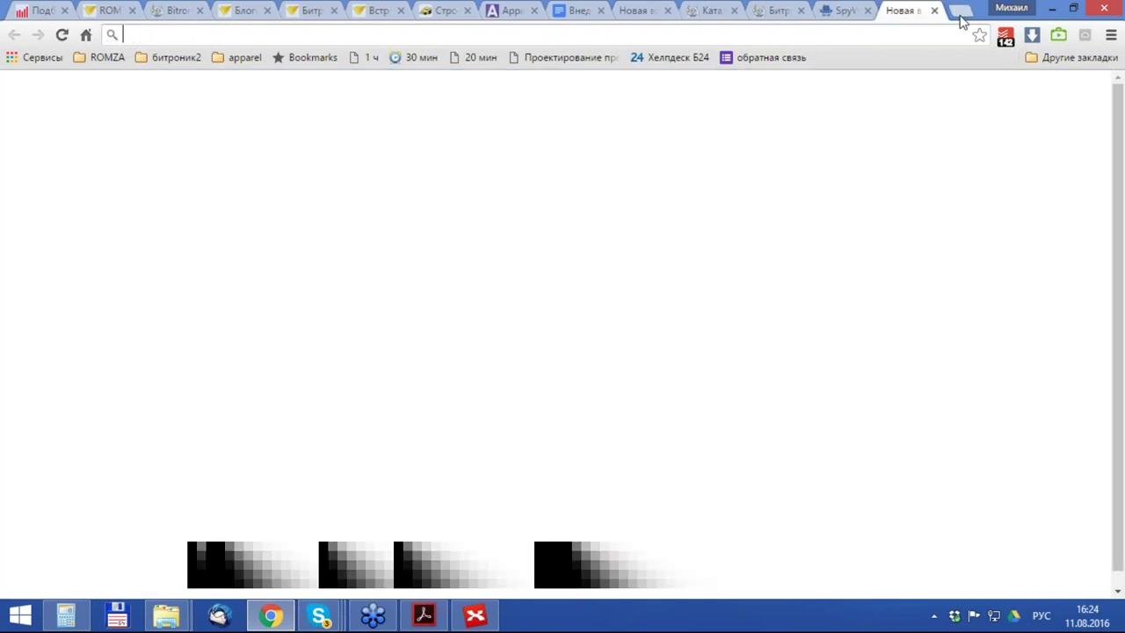
text(ц)
key(BackSpace)
key(alt+shift)
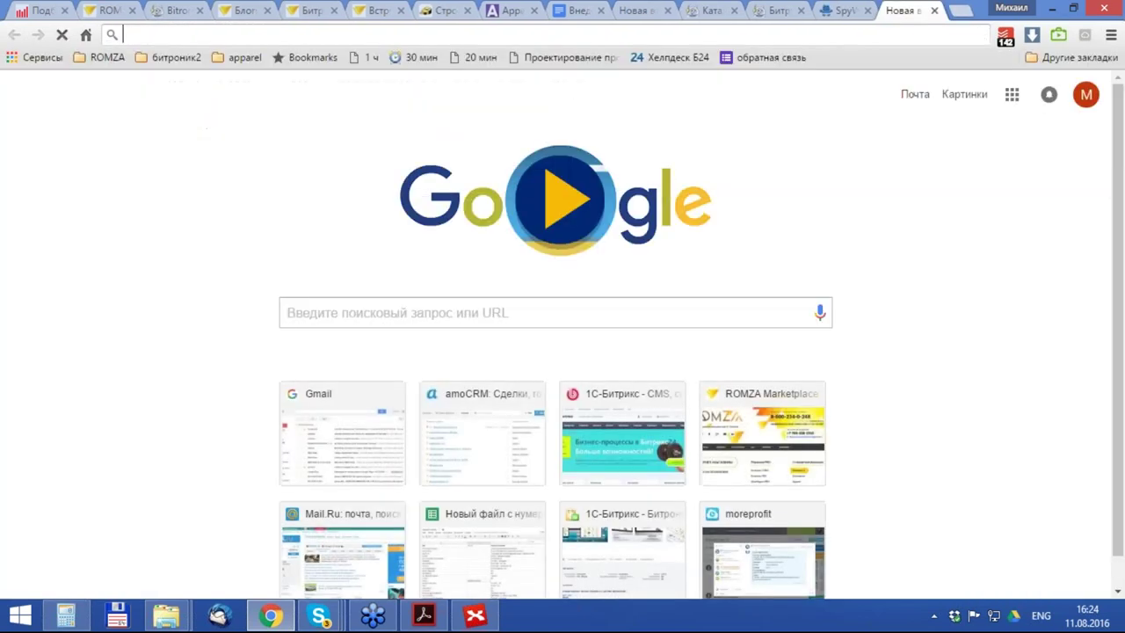
text(wil)
key(Down)
key(alt+shift)
text(ю)
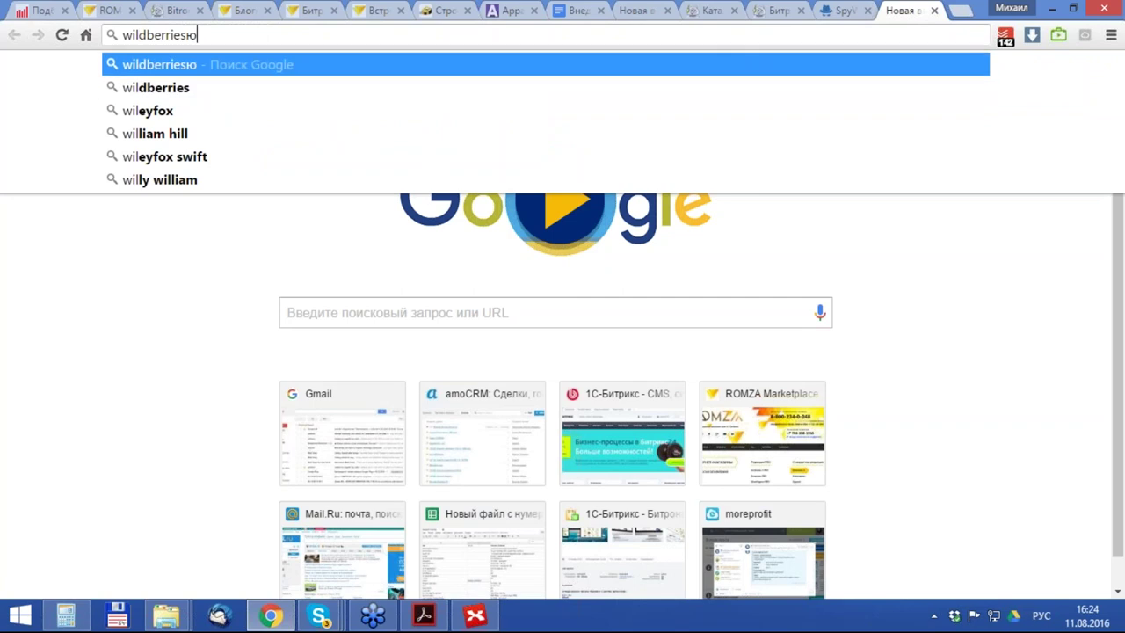
text(кг)
key(BackSpace)
key(BackSpace)
key(BackSpace)
key(alt+shift)
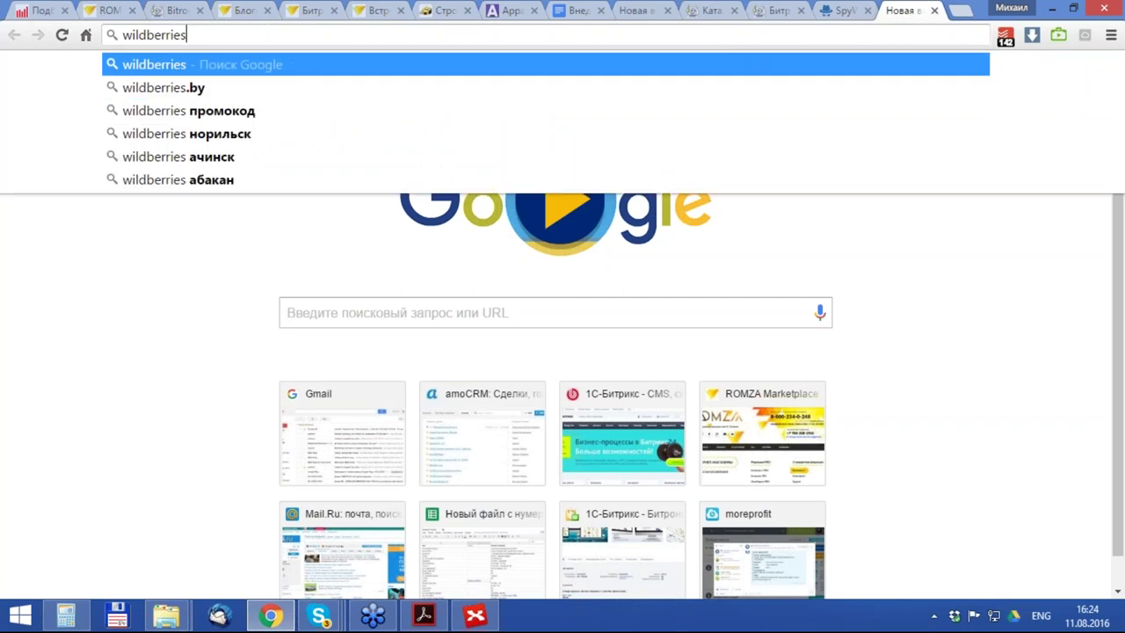
text(.ru)
key(ctrl+a)
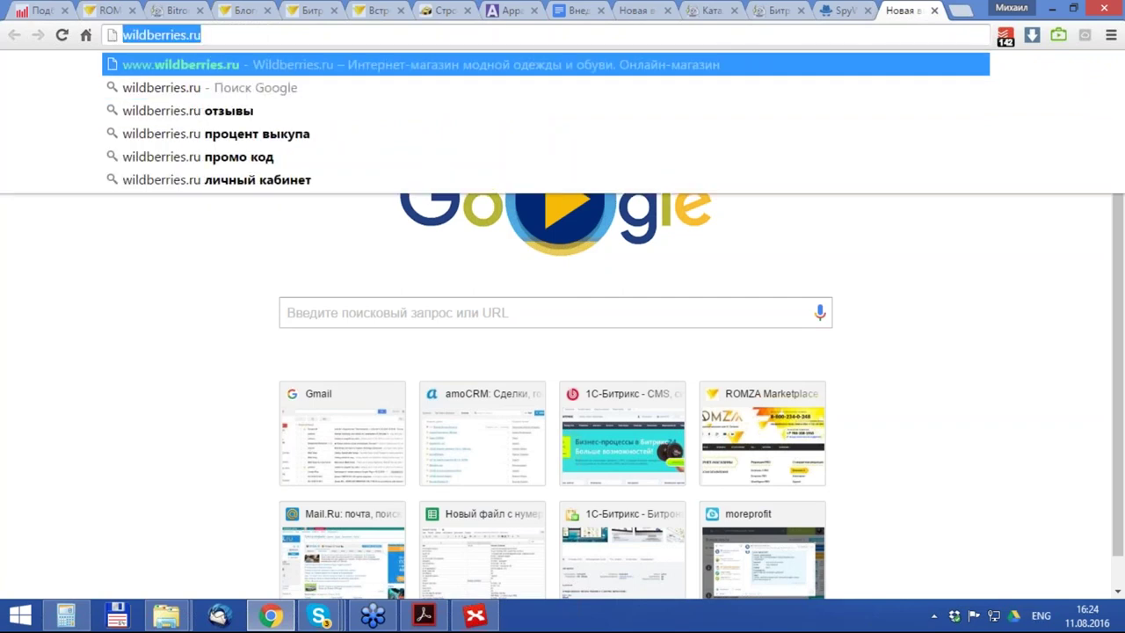
key(ctrl+c)
Run the SpyWords analysis of wildberries.ru and scroll through its queries, budget and position charts
click(842, 10)
key(ctrl+v)
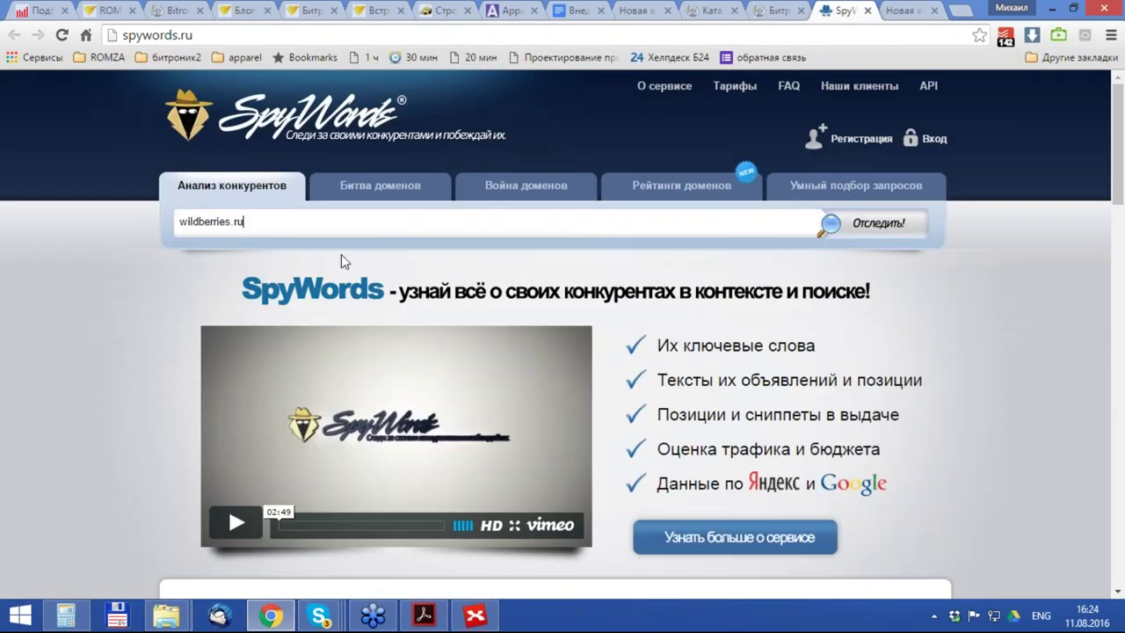
click(878, 225)
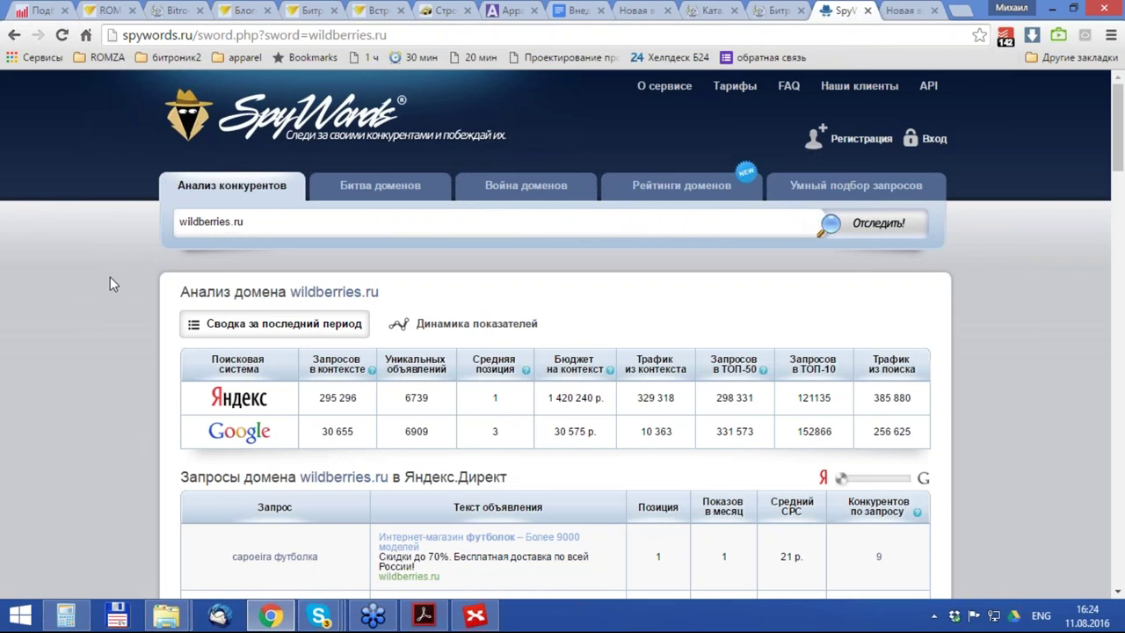
scroll(109, 292, down, 1)
scroll(110, 294, down, 3)
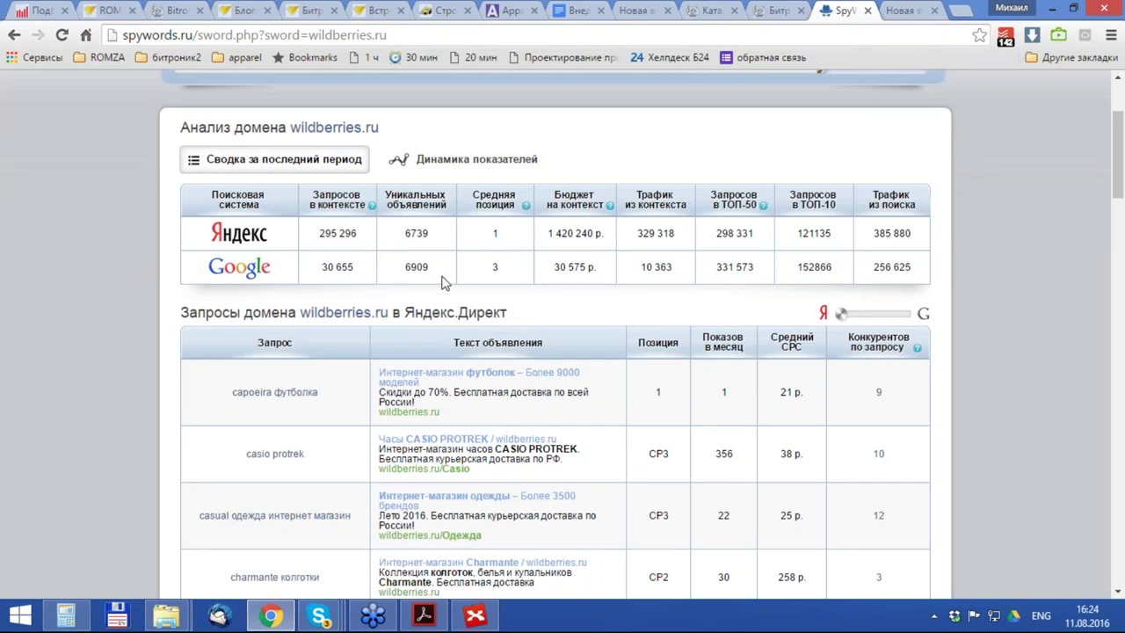
scroll(444, 281, down, 2)
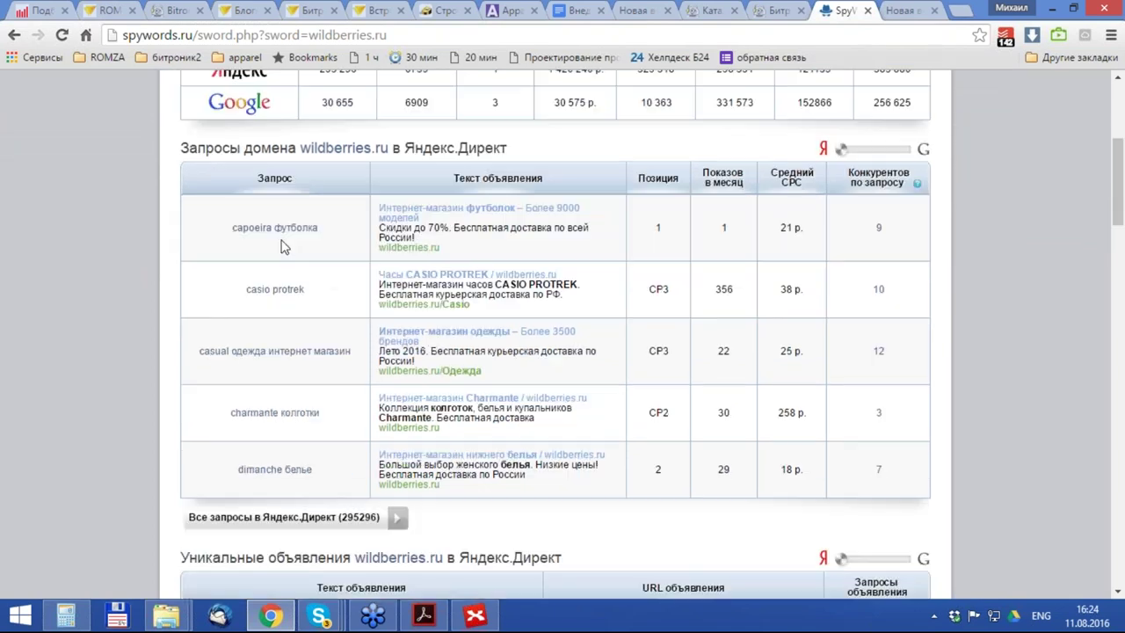
scroll(761, 276, down, 4)
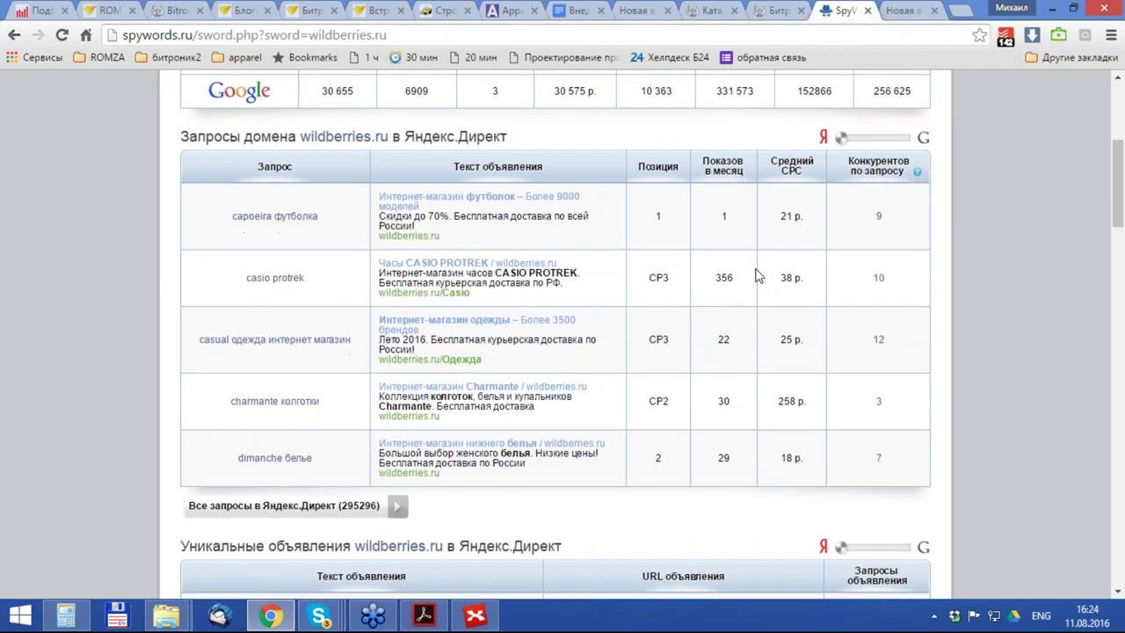
scroll(759, 276, down, 5)
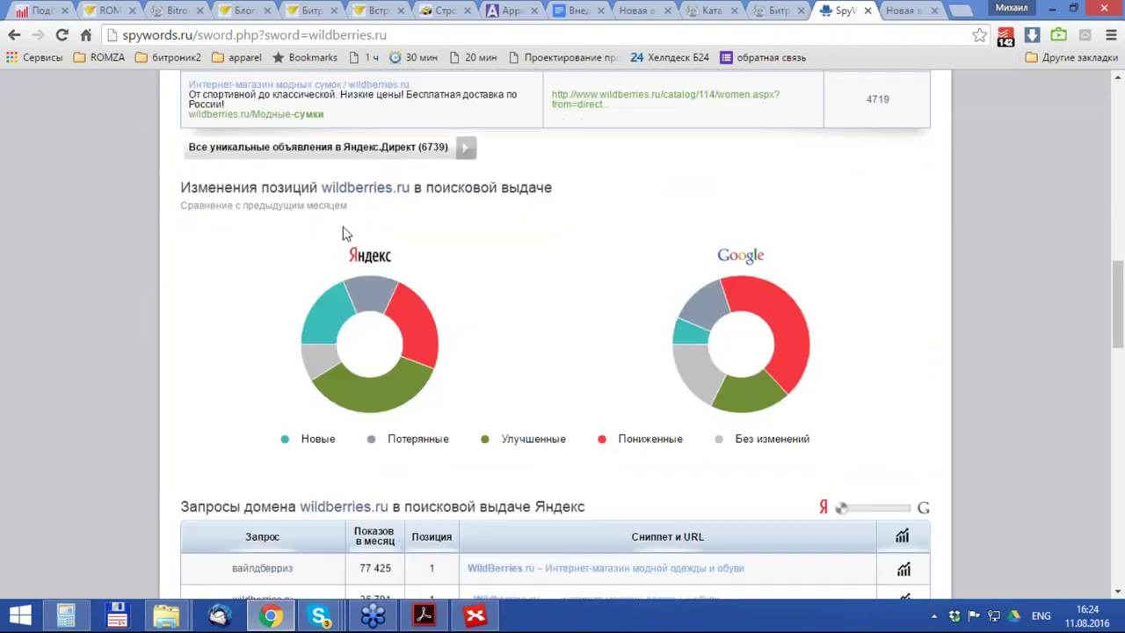
scroll(325, 228, down, 2)
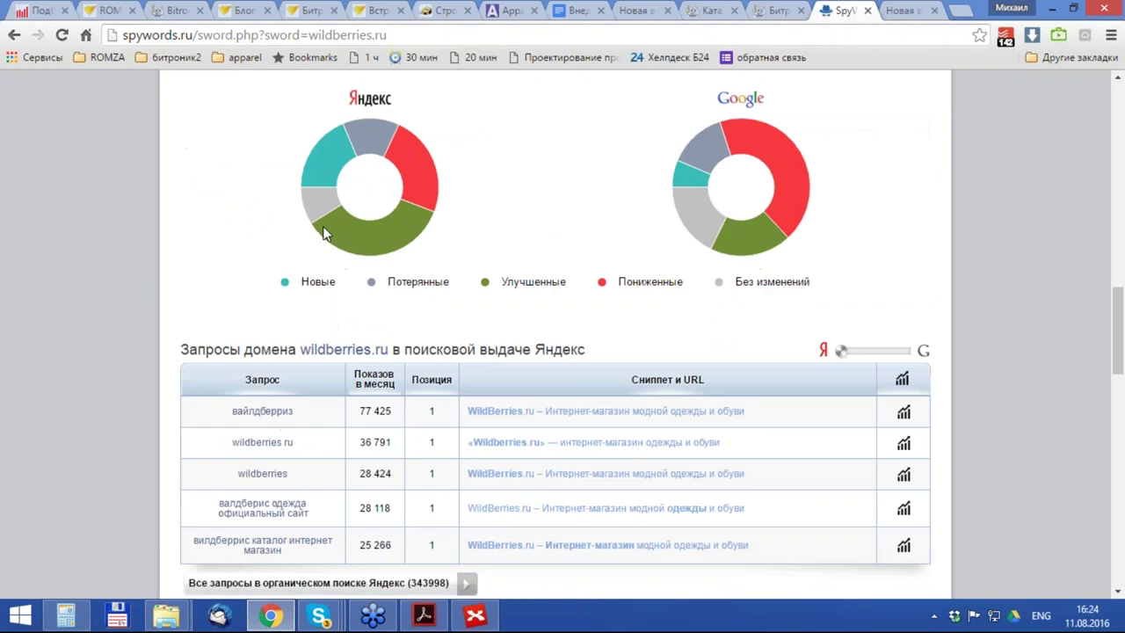
scroll(325, 228, down, 8)
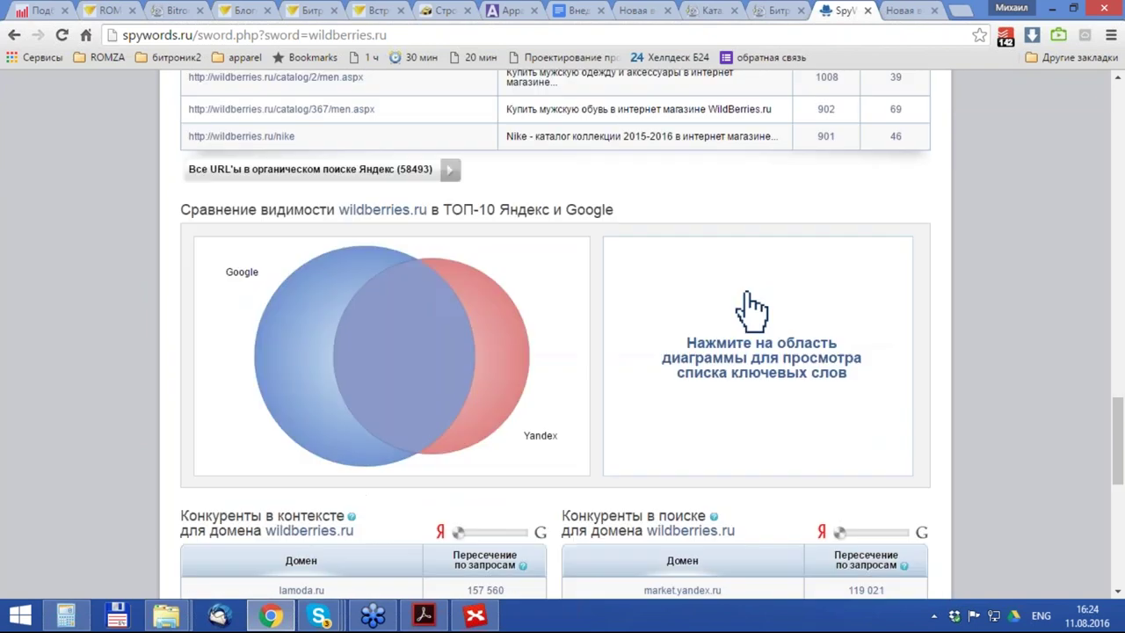
scroll(562, 352, down, 15)
scroll(563, 351, up, 20)
key(ctrl+l)
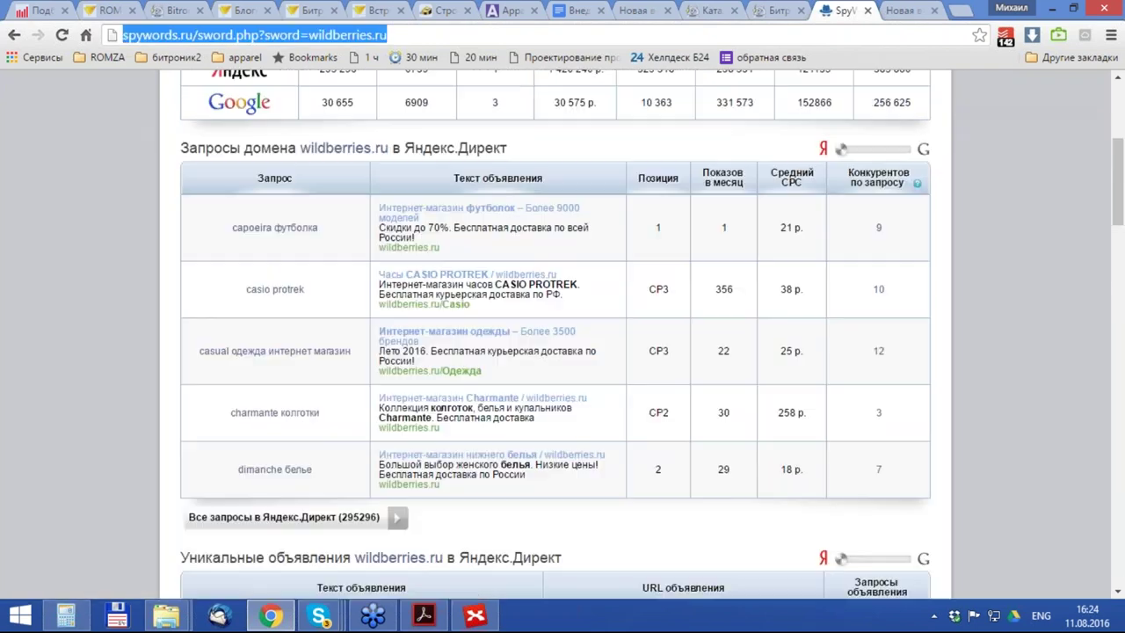
Open prodvigator.ru, dismiss the 'Мы Переехали!' notice, and search the wildberries.ru domain in Serpstat
text(prodvigator)
key(Return)
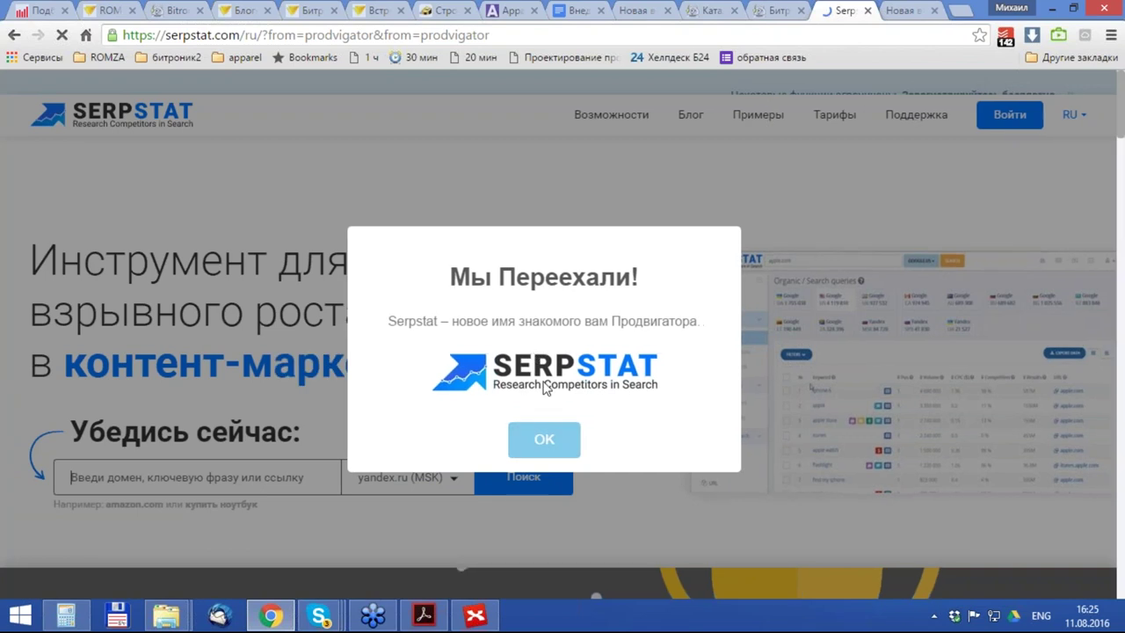
click(547, 437)
scroll(278, 309, down, 2)
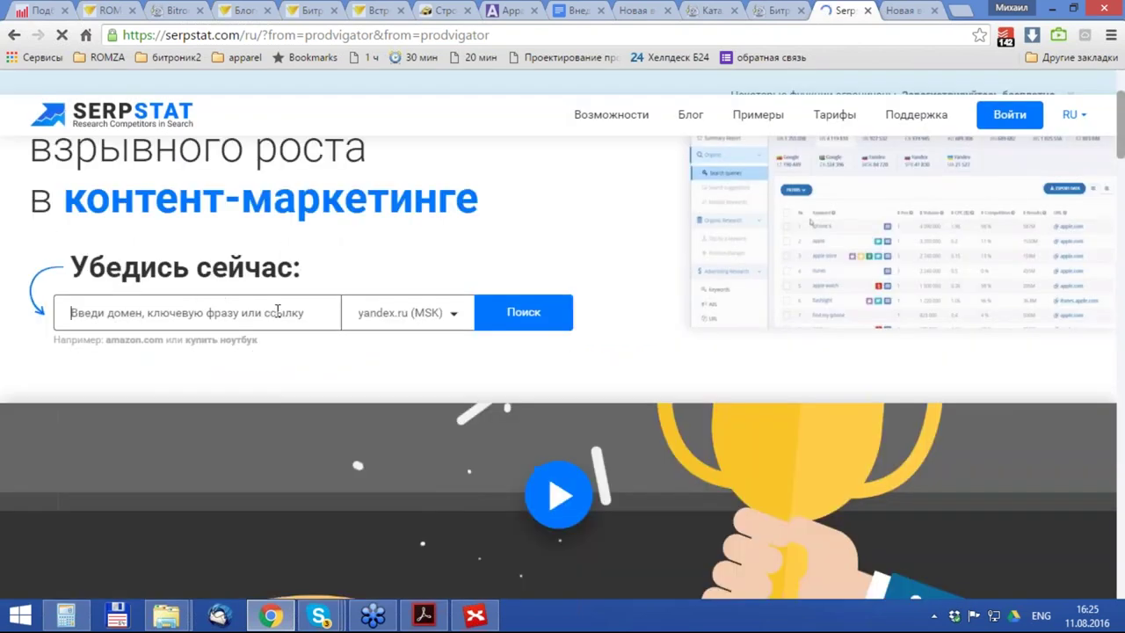
key(ctrl+v)
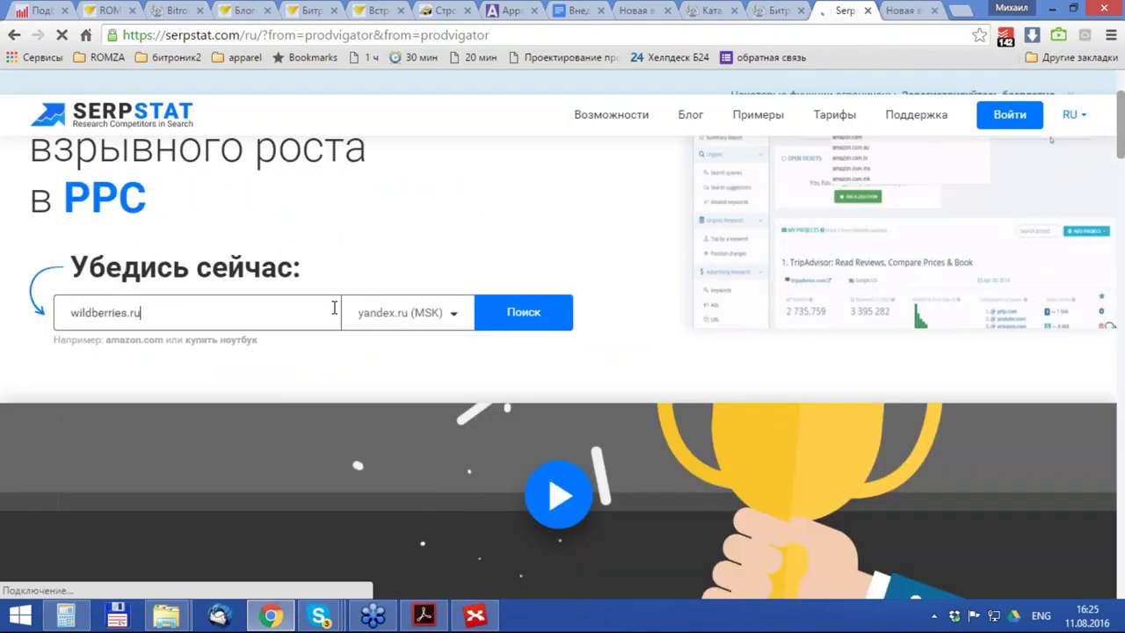
click(523, 312)
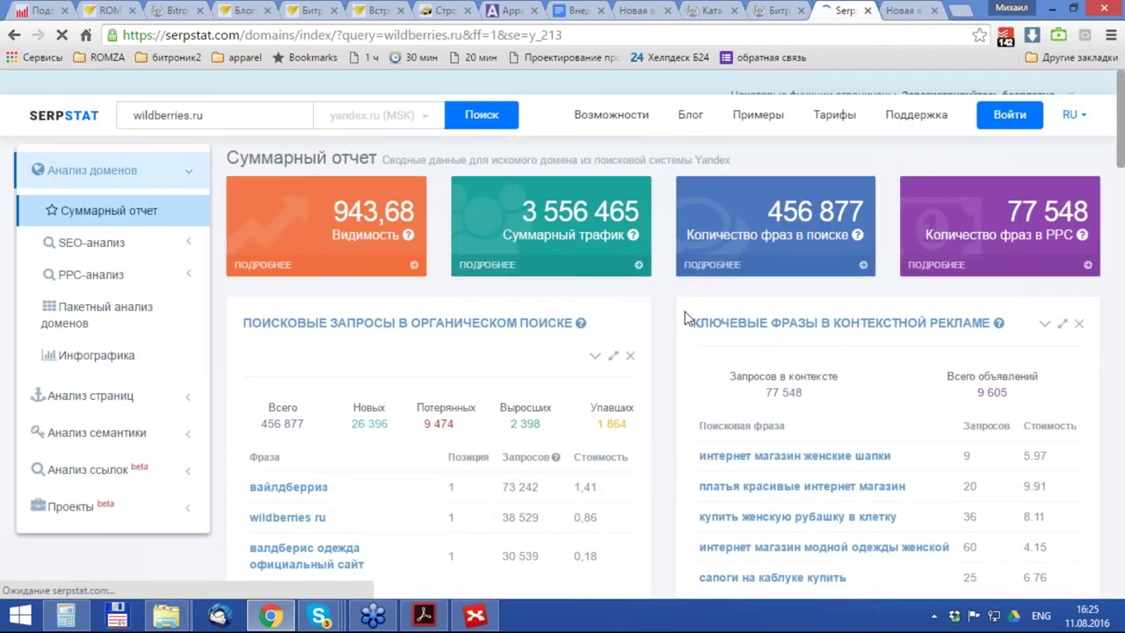
Review the wildberries.ru report: visibility 943,68, traffic 3 556 465, 456 877 search and 77 548 PPC phrases
scroll(696, 302, down, 2)
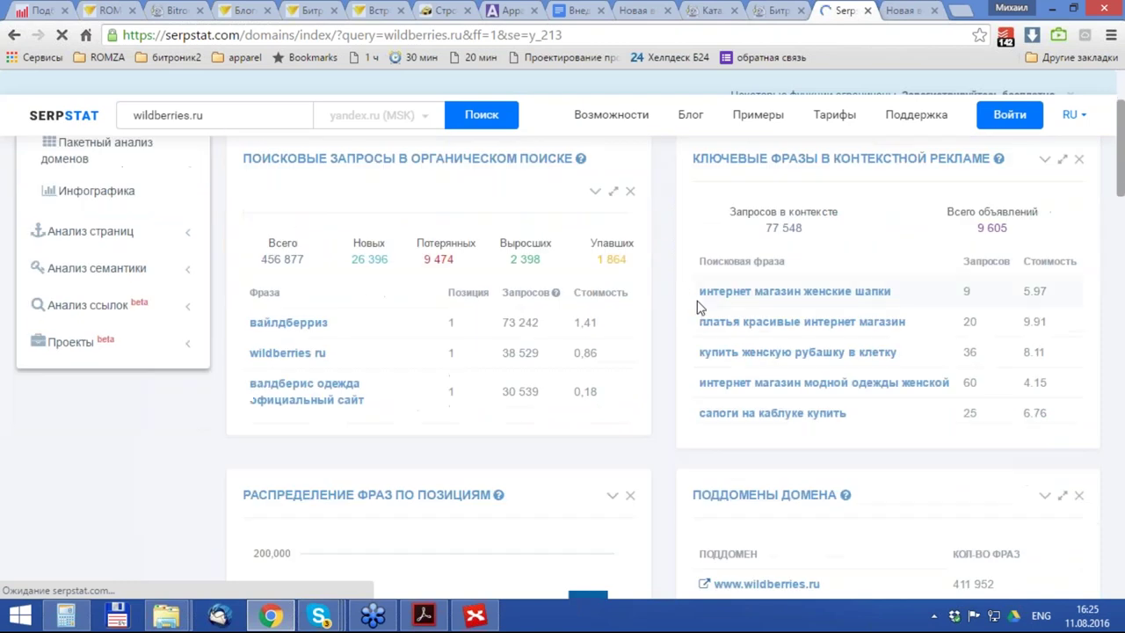
scroll(358, 279, down, 1)
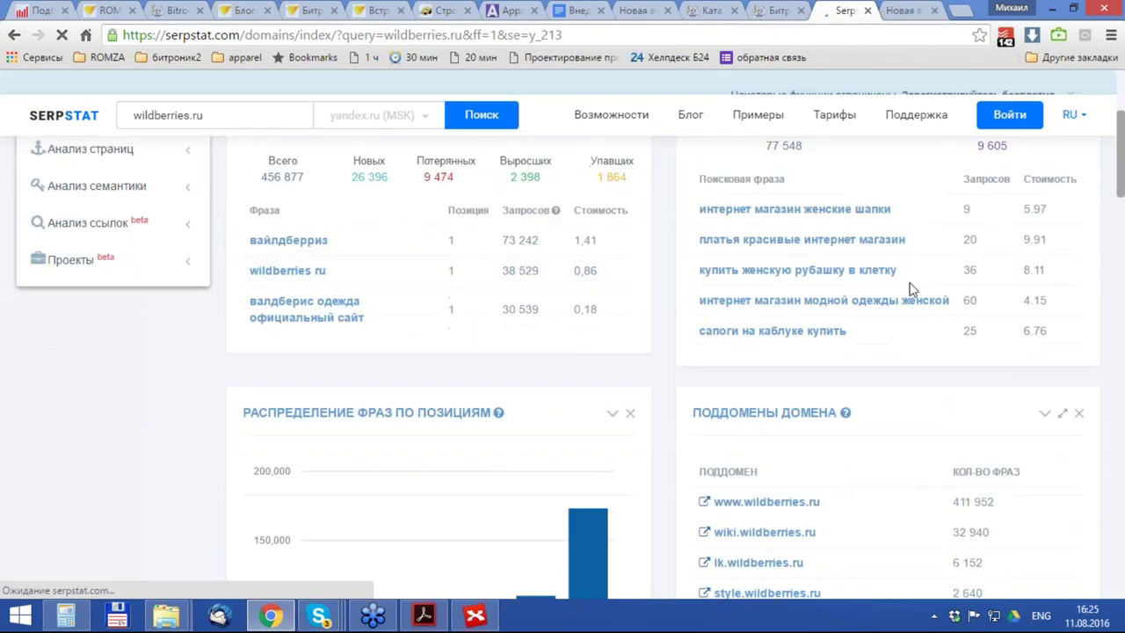
scroll(835, 307, up, 2)
scroll(738, 334, down, 1)
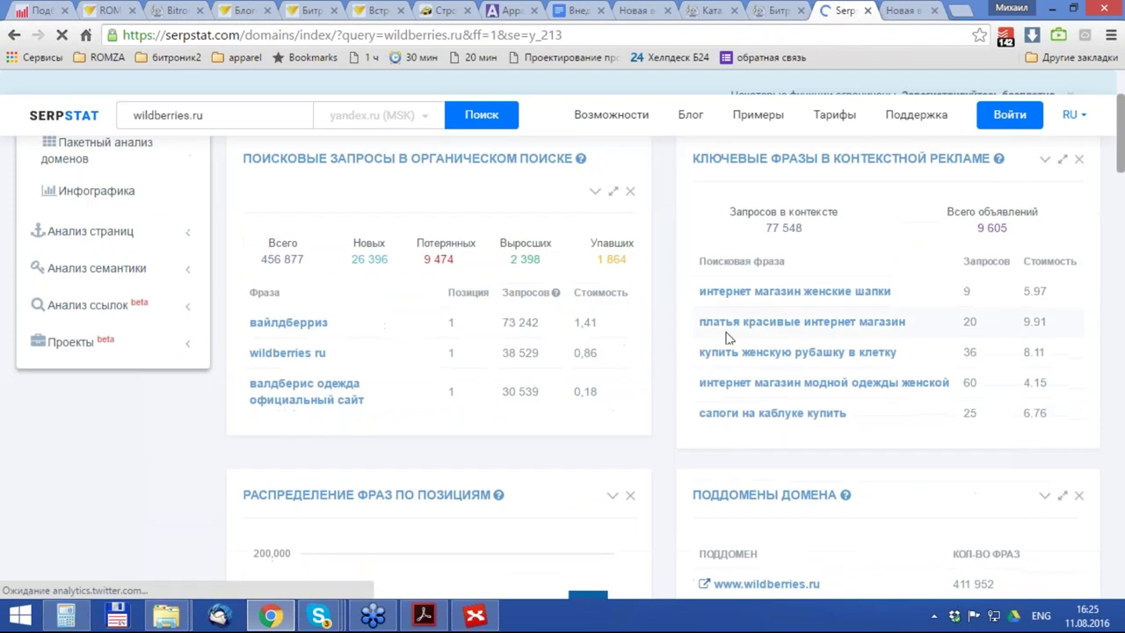
scroll(480, 246, down, 4)
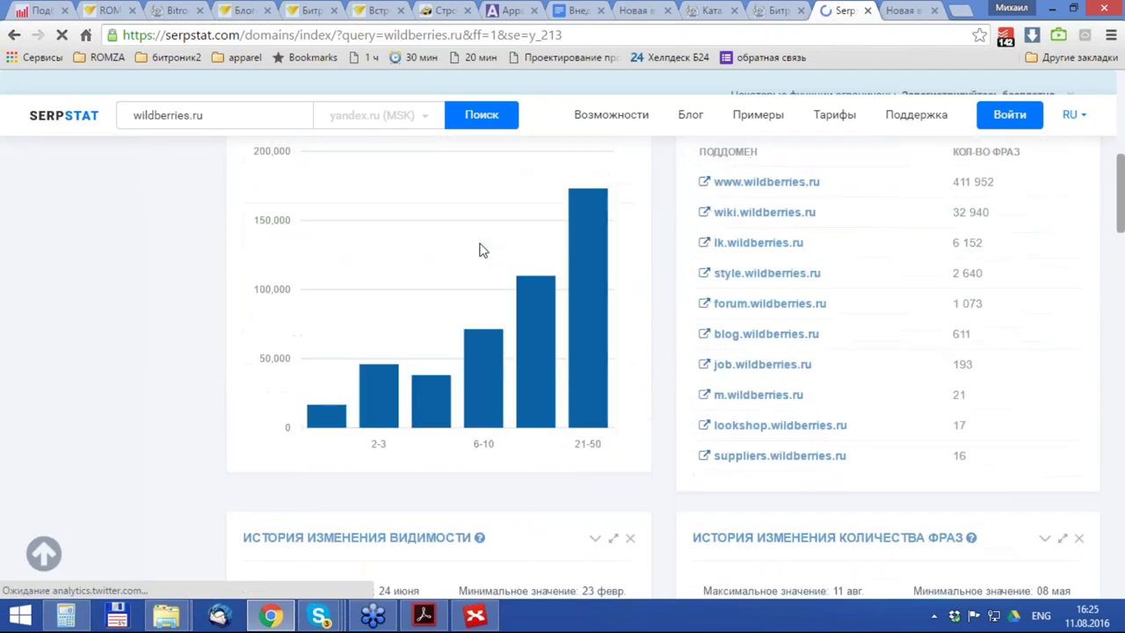
scroll(484, 246, down, 7)
scroll(318, 339, down, 8)
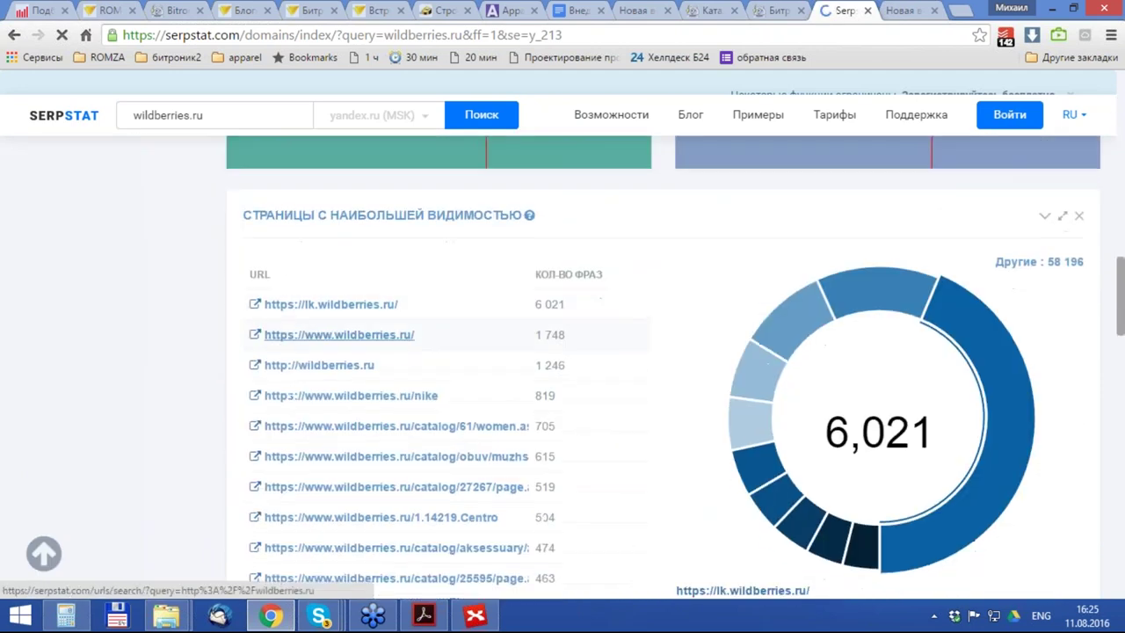
scroll(381, 301, up, 2)
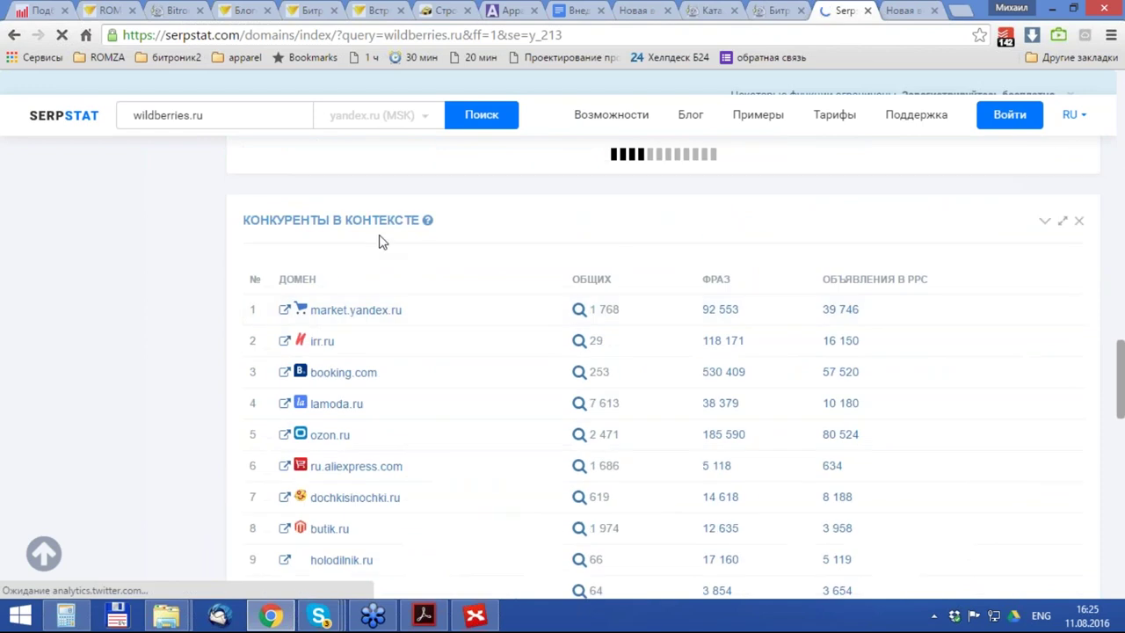
scroll(359, 309, down, 1)
scroll(358, 309, down, 5)
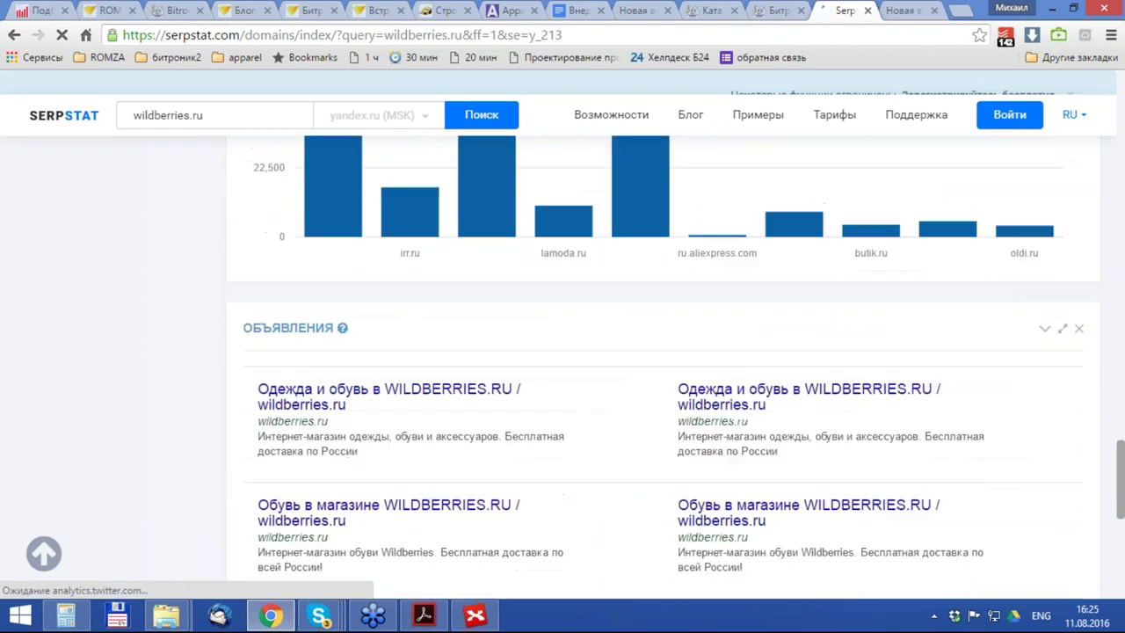
scroll(277, 274, down, 3)
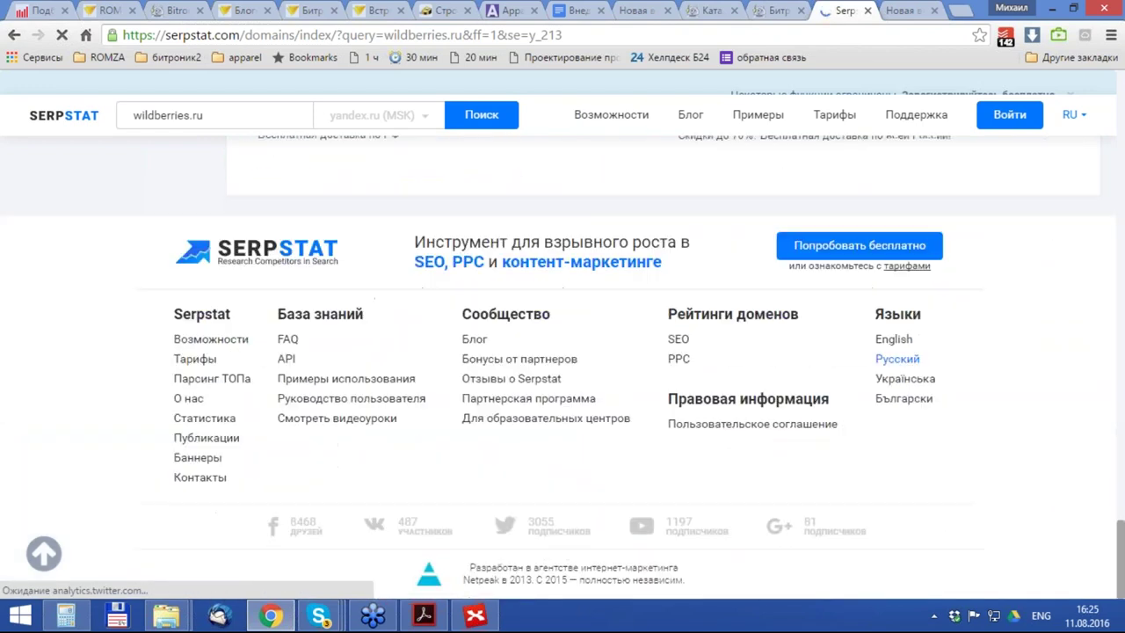
scroll(474, 216, up, 15)
scroll(481, 212, up, 10)
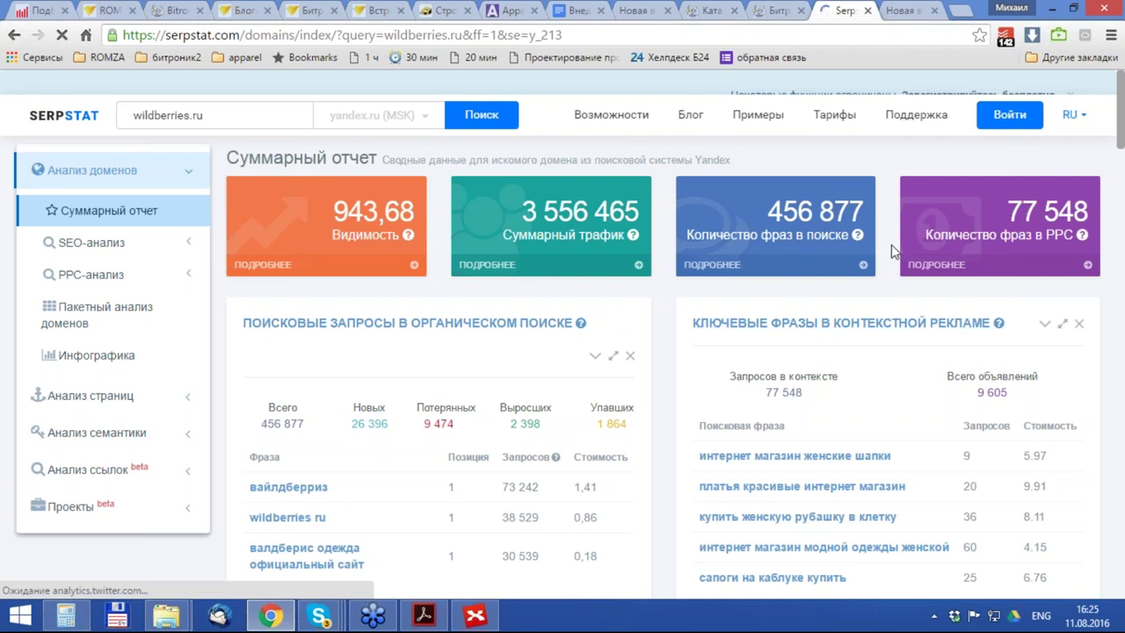
Close the Serpstat tab and advance the slides to 18, «Почитать (ресурсы про интернет-торговлю)»
key(ctrl+w)
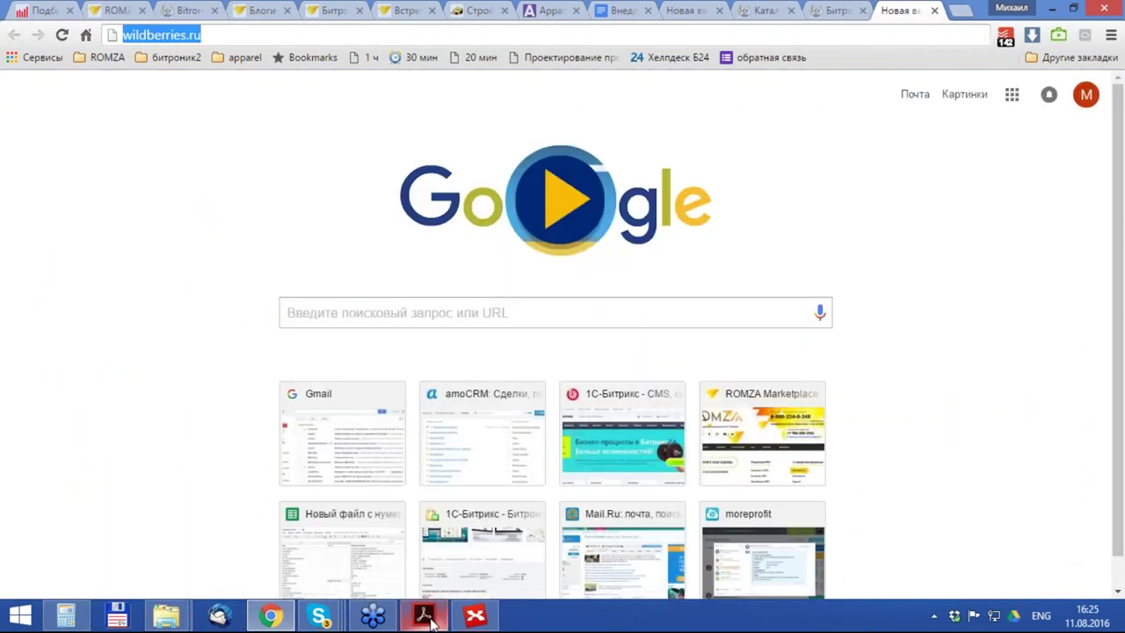
click(423, 615)
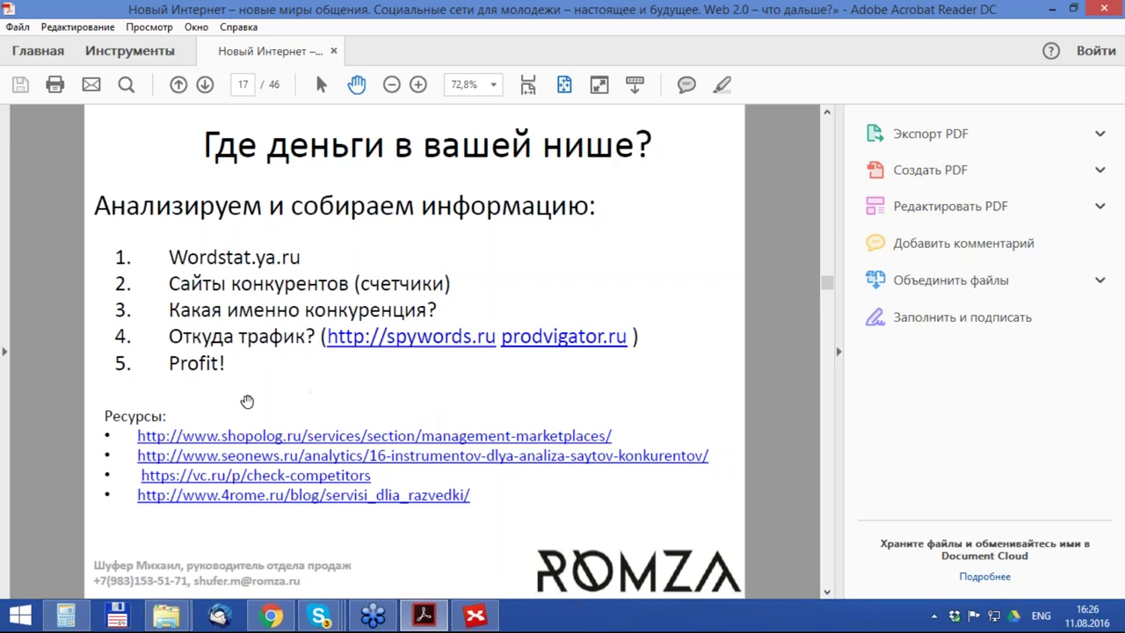
scroll(247, 400, down, 2)
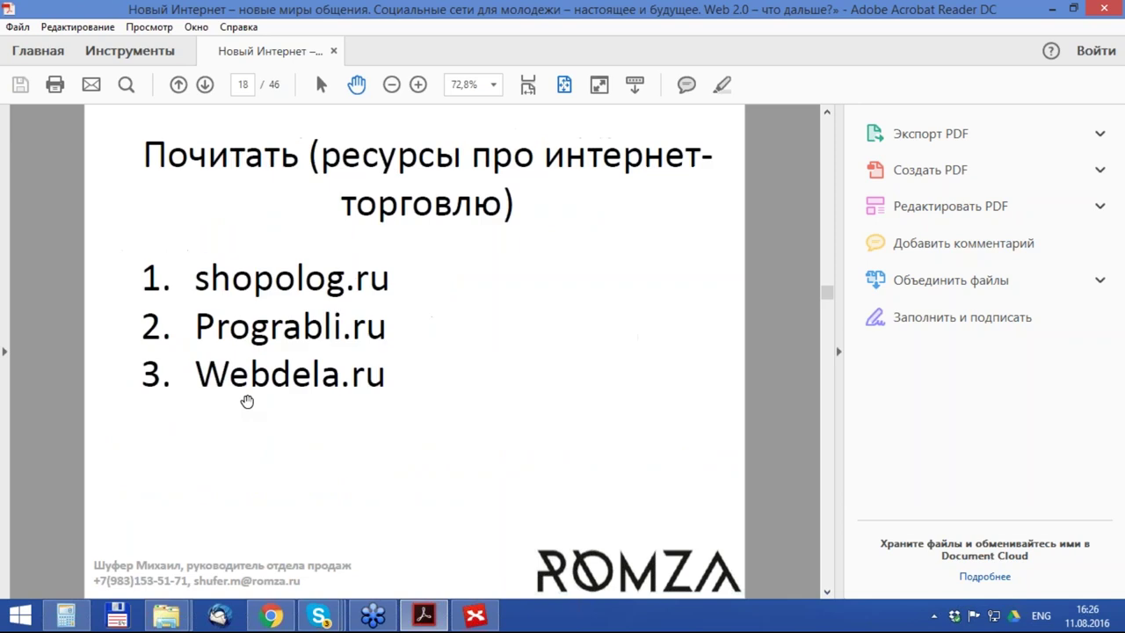
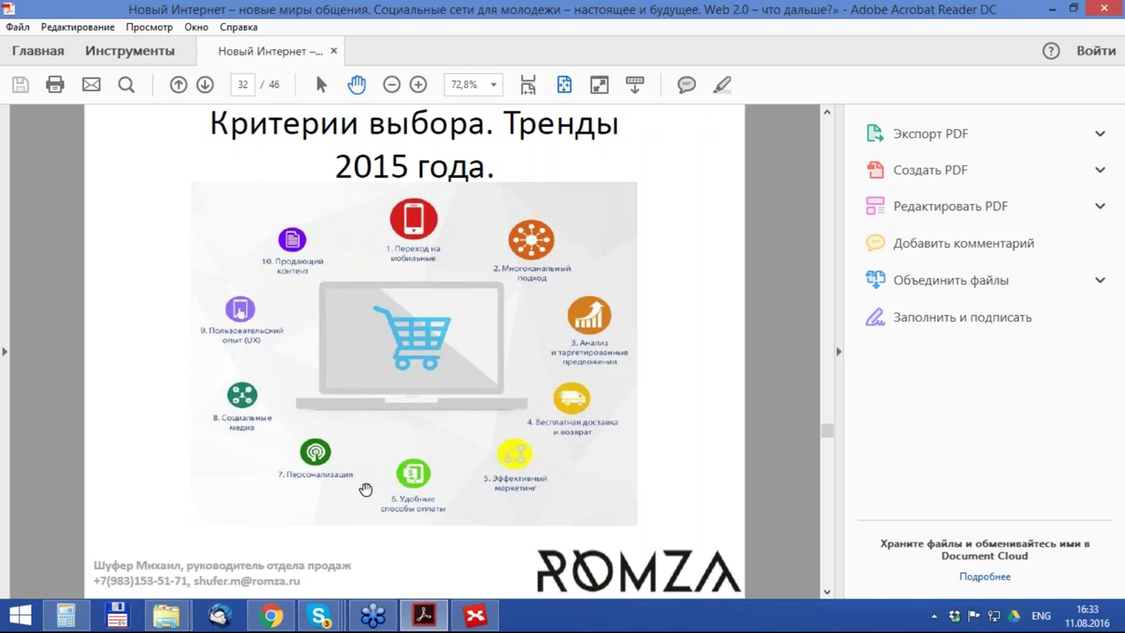
Page through PDF slides 33–36 to the store design page, then switch to Chrome
scroll(365, 488, down, 1)
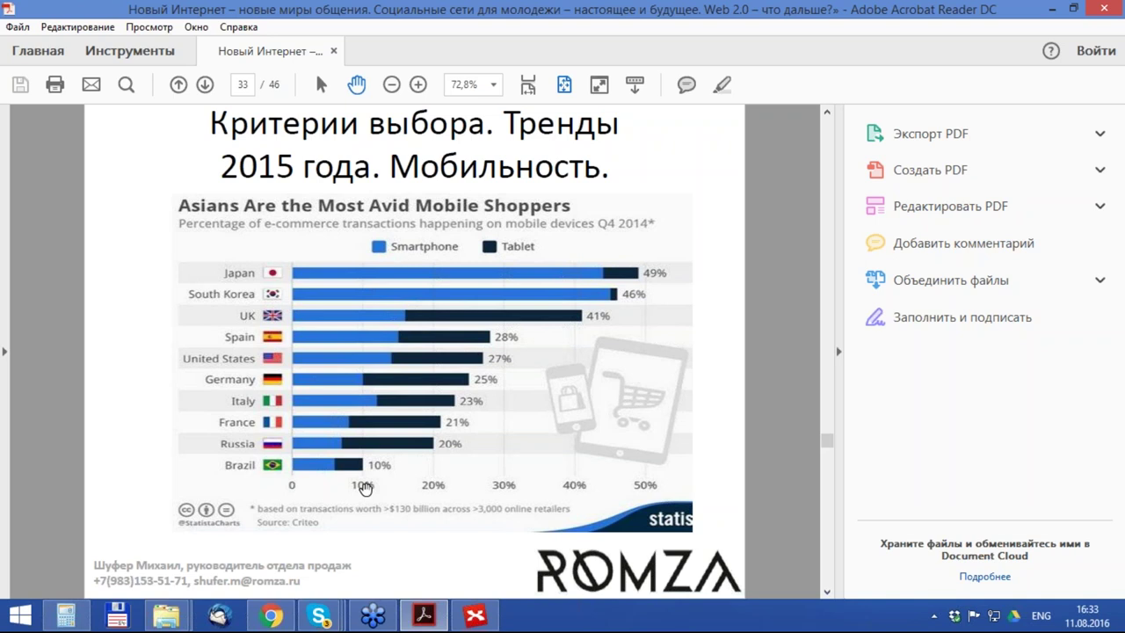
scroll(366, 488, down, 1)
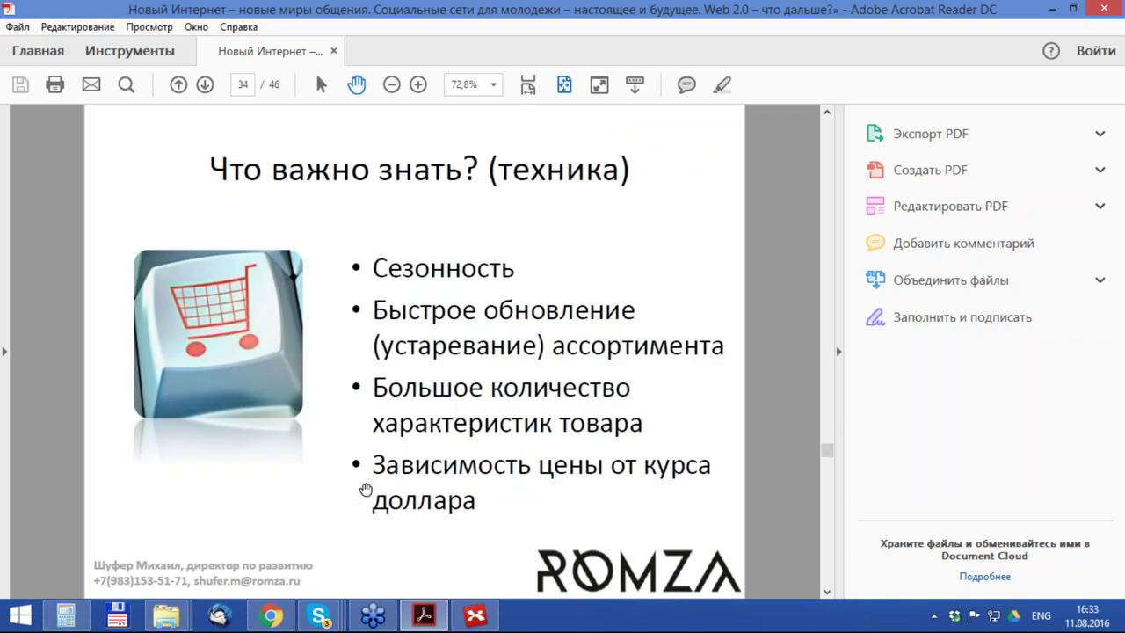
scroll(365, 488, down, 1)
scroll(366, 489, down, 1)
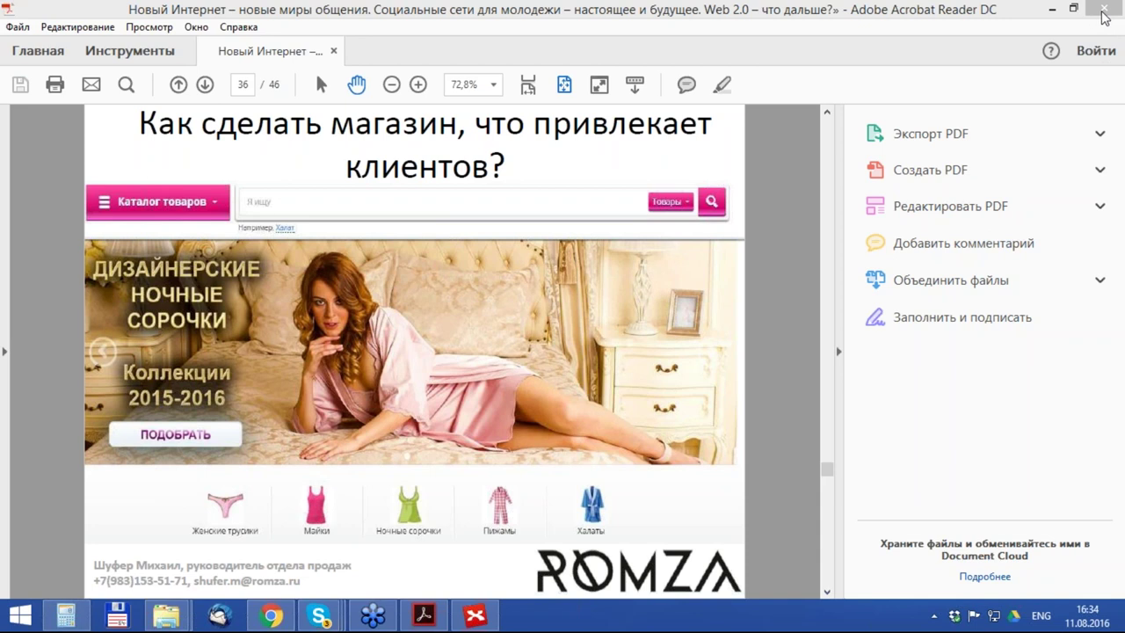
click(271, 615)
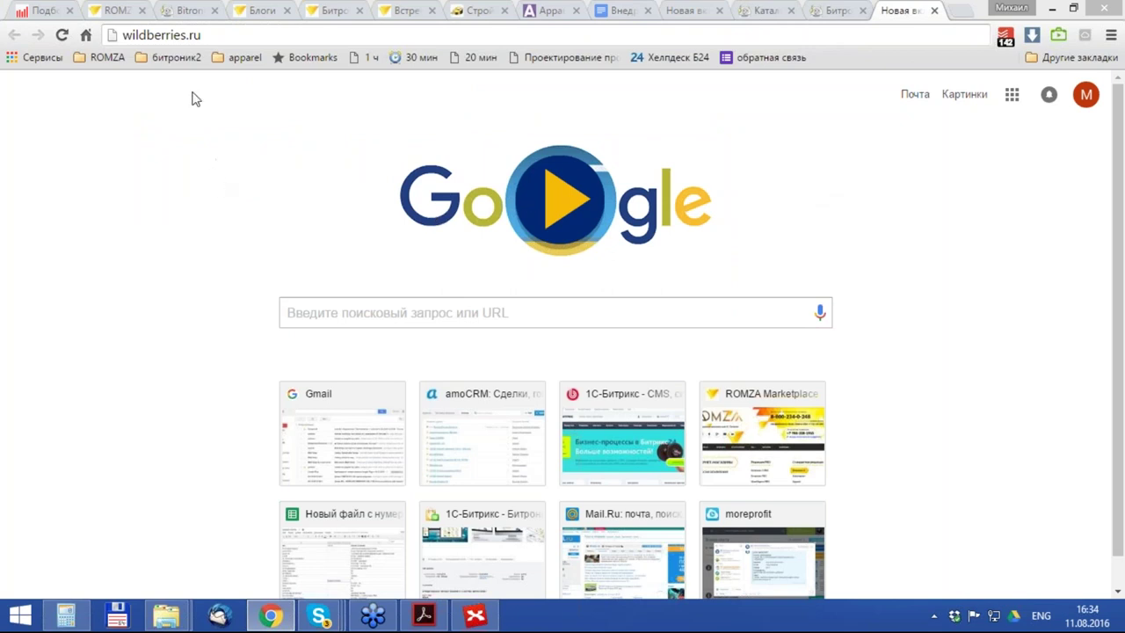
Open the Bitronic 2.0 tab and browse its homepage, closing and reopening the 'Другие магазины' bar
click(186, 16)
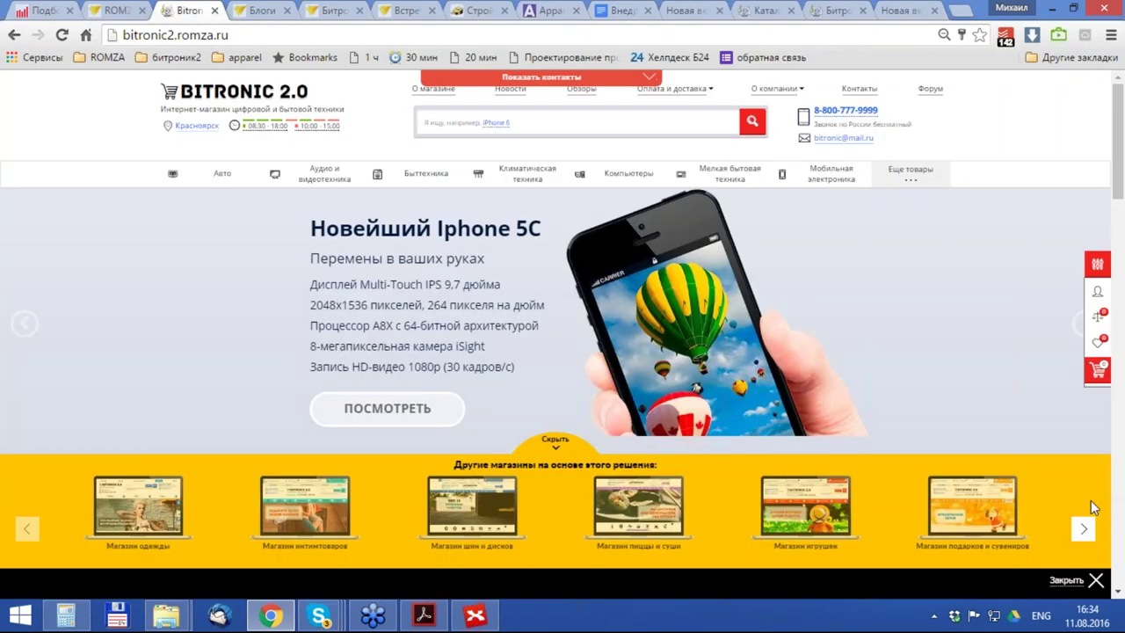
click(1097, 582)
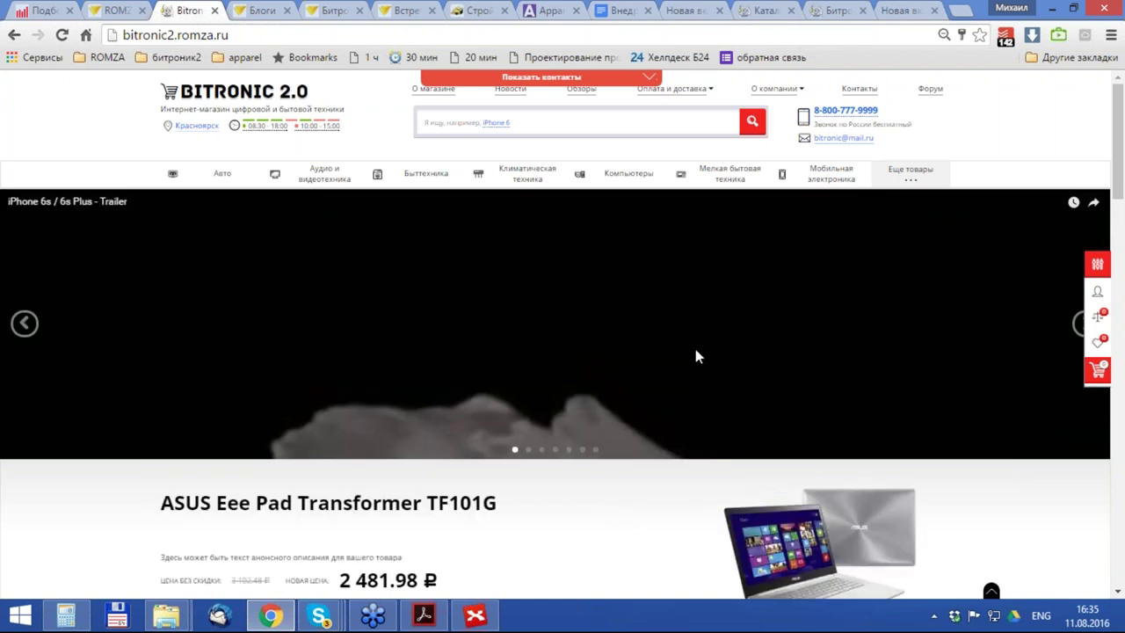
scroll(704, 325, down, 6)
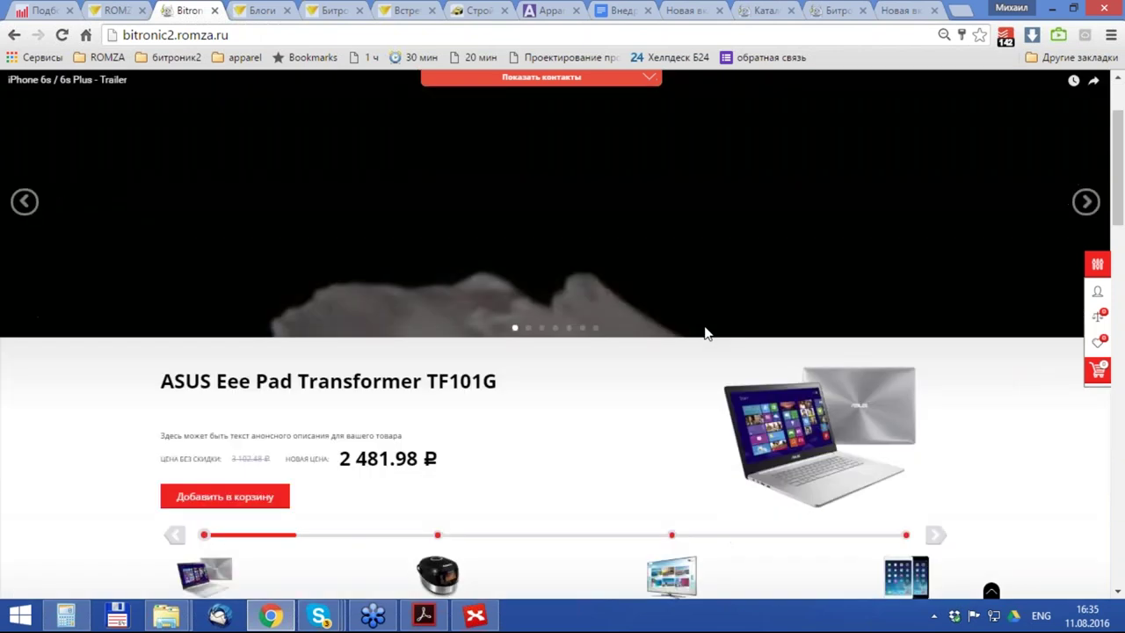
scroll(703, 325, down, 3)
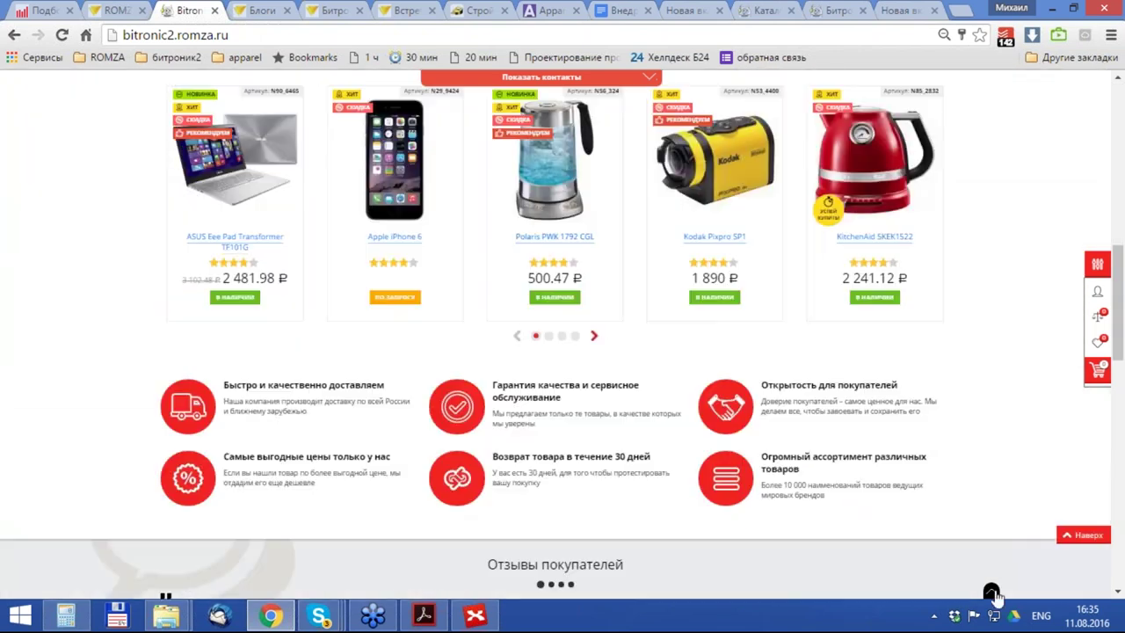
click(991, 591)
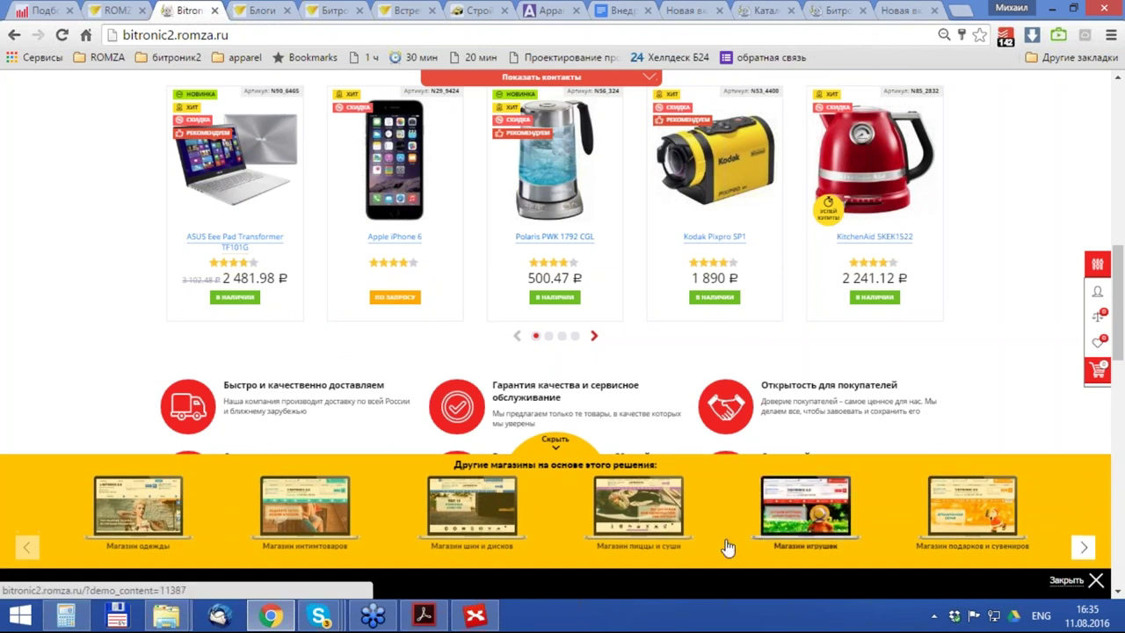
scroll(460, 261, up, 8)
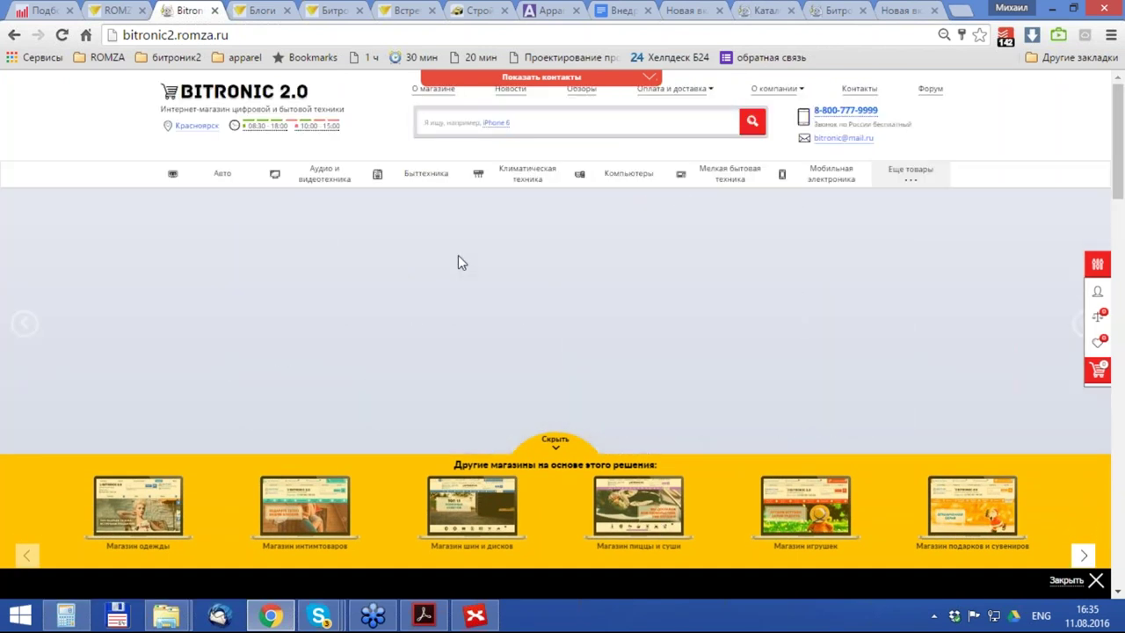
scroll(465, 509, down, 2)
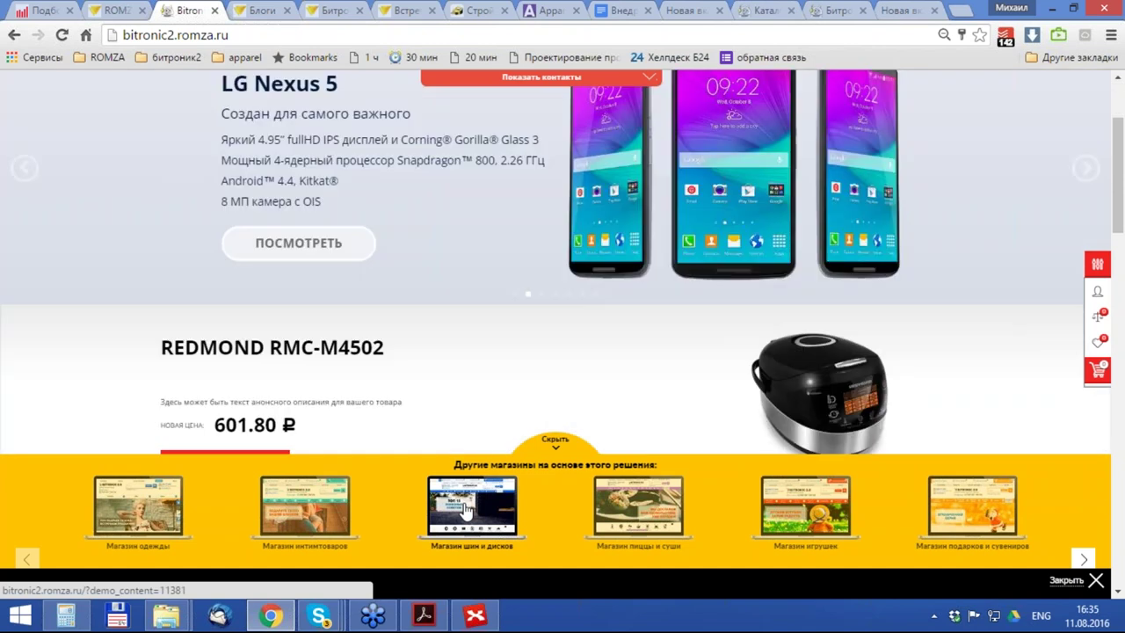
scroll(351, 519, down, 2)
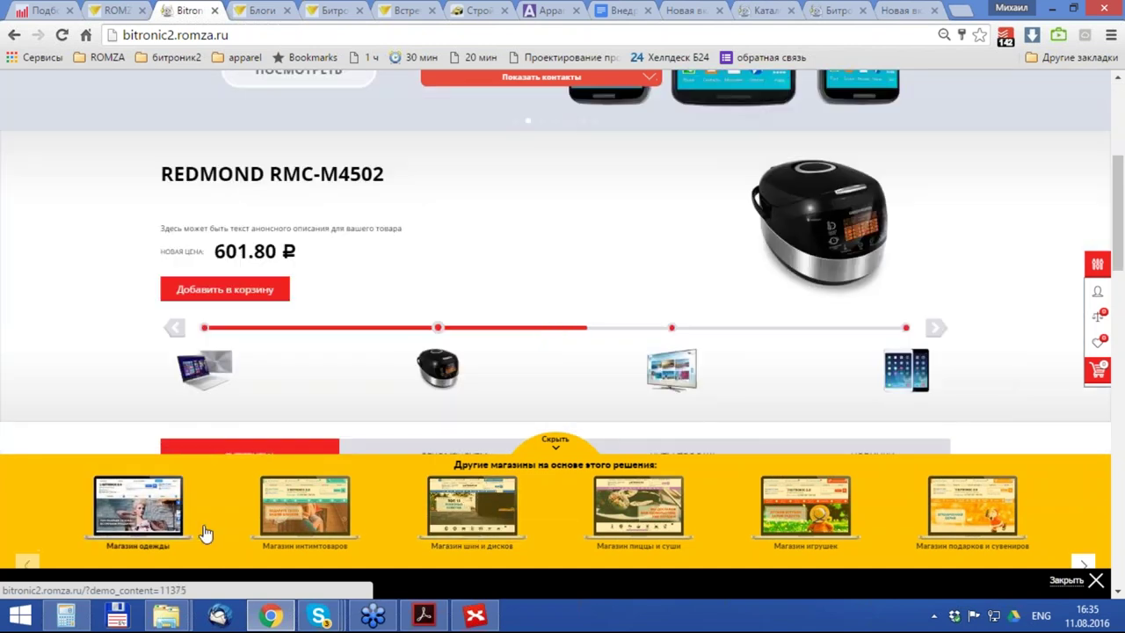
Open the 'Магазин одежды' clothing store demo and scroll its homepage
click(148, 529)
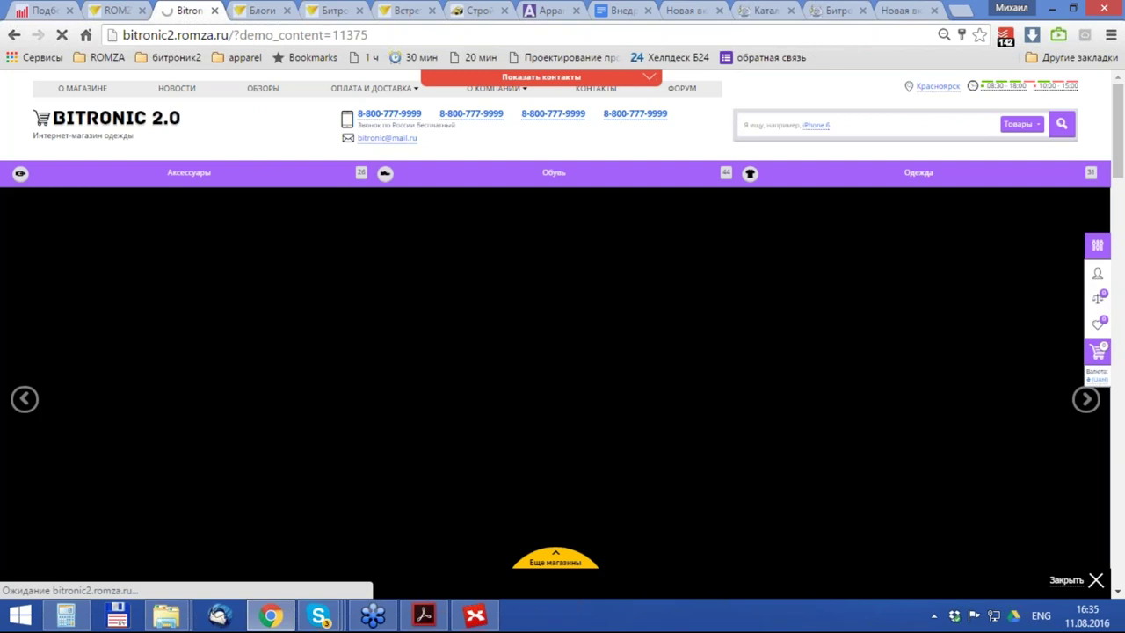
scroll(470, 441, down, 3)
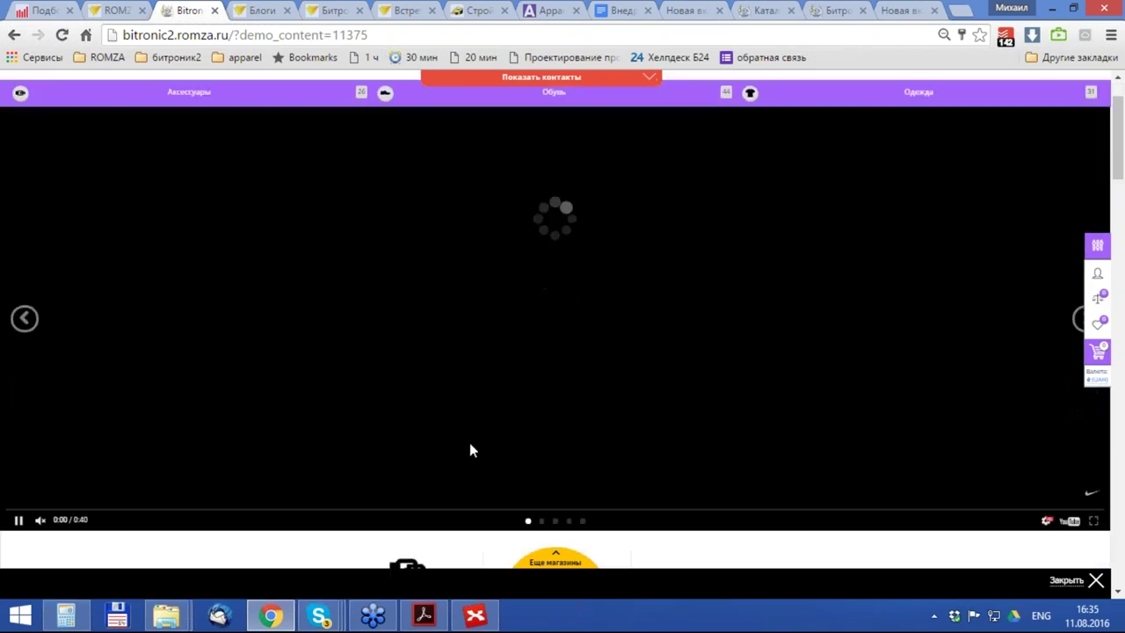
scroll(469, 446, down, 3)
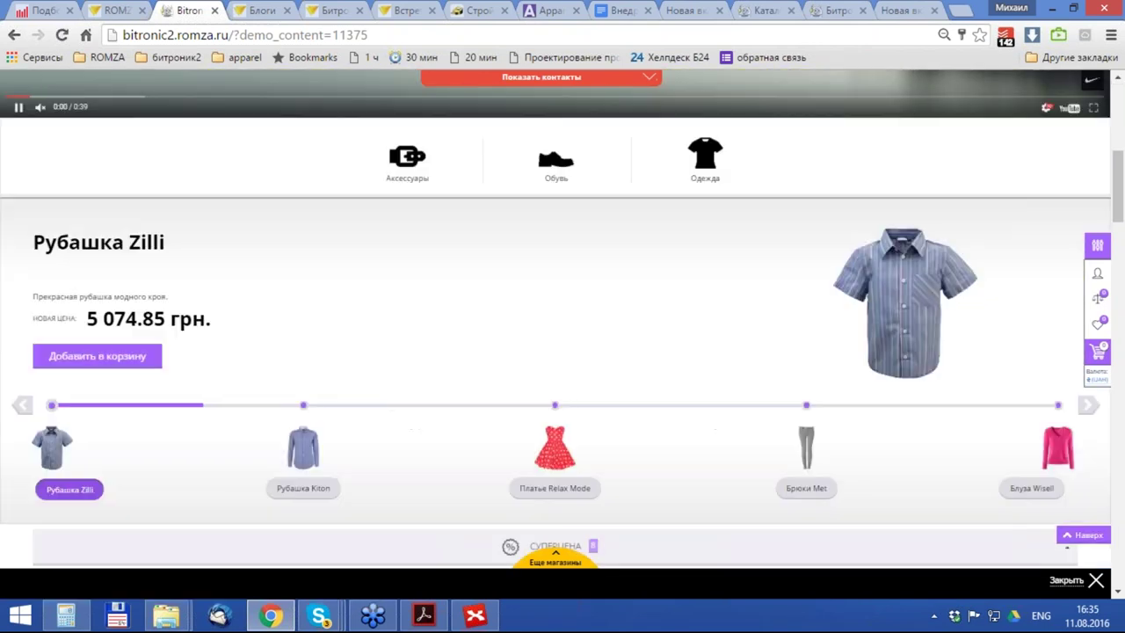
Switch to the 'Магазин автомасел' demo and scroll down to its Суперцена deals
click(555, 558)
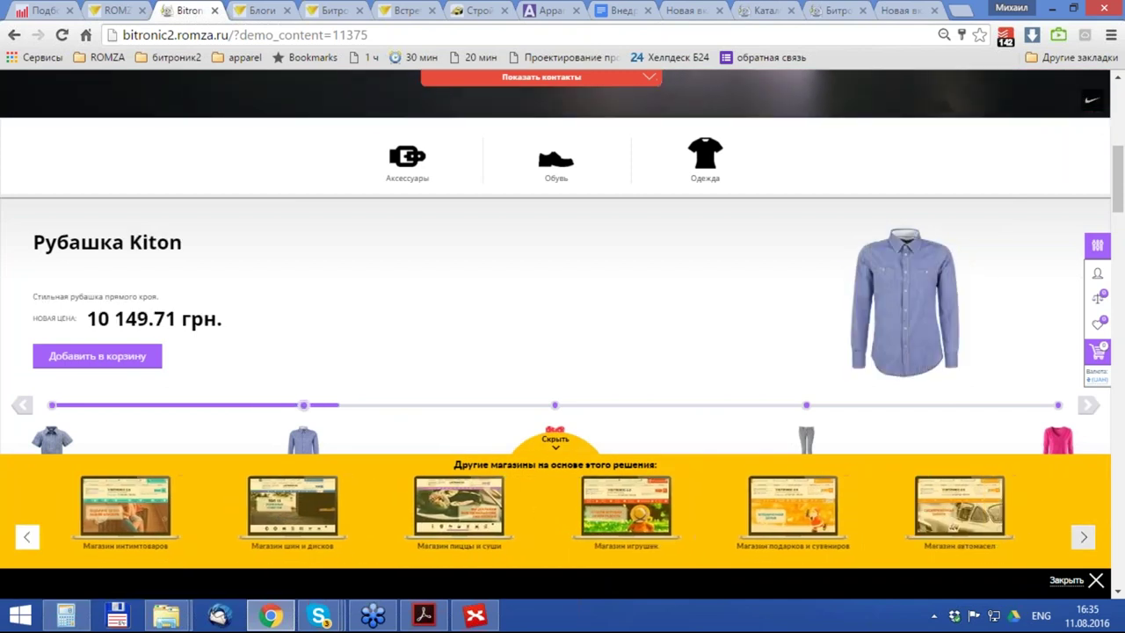
click(815, 525)
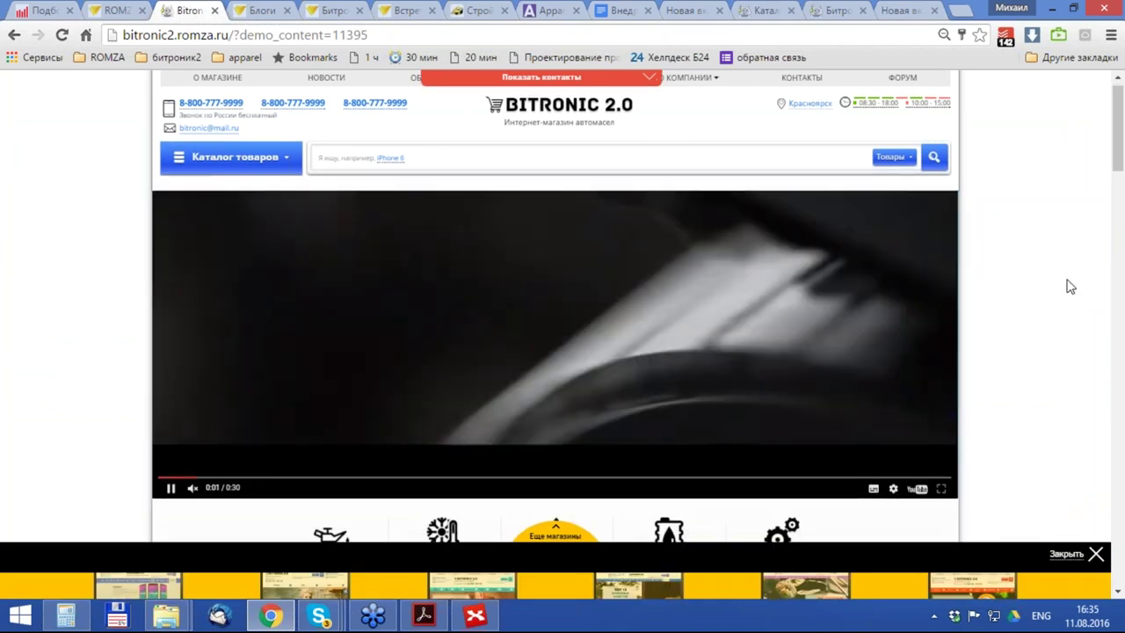
scroll(1070, 286, down, 5)
scroll(1070, 286, down, 5)
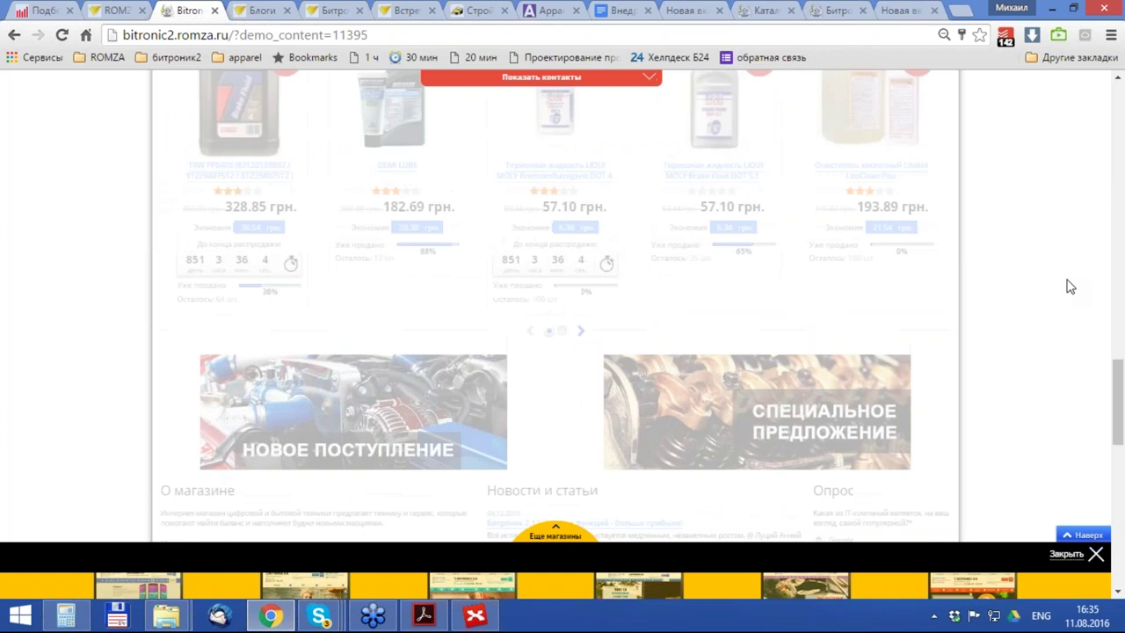
scroll(1070, 286, up, 10)
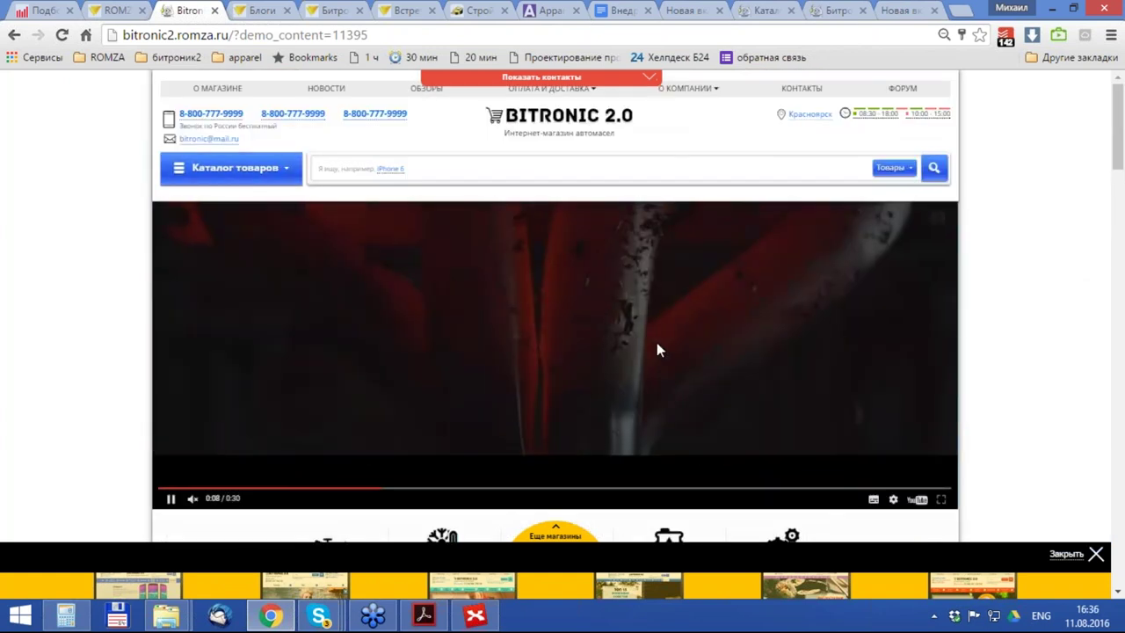
scroll(378, 255, down, 5)
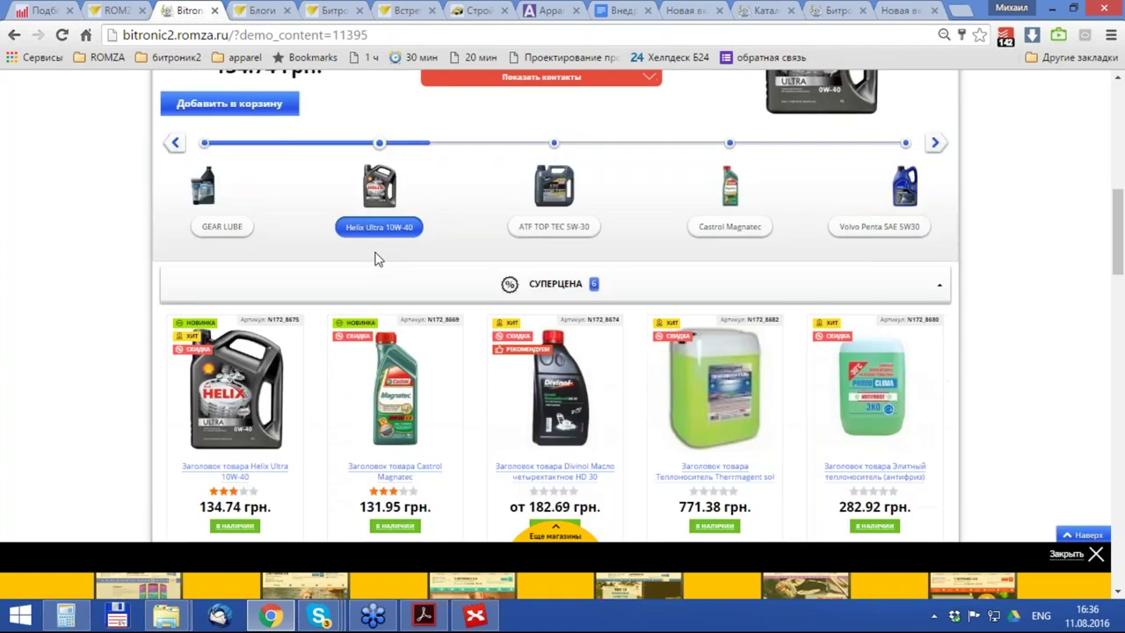
scroll(374, 255, down, 1)
click(547, 533)
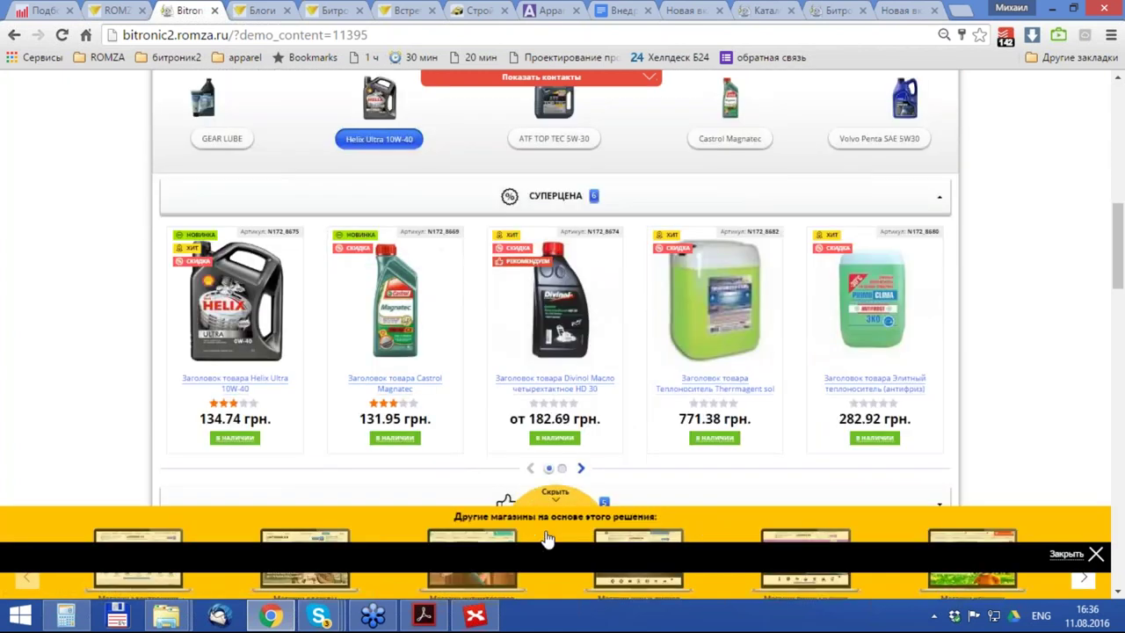
Open the toy store demo, hide the other-stores bar and scroll its homepage
click(972, 479)
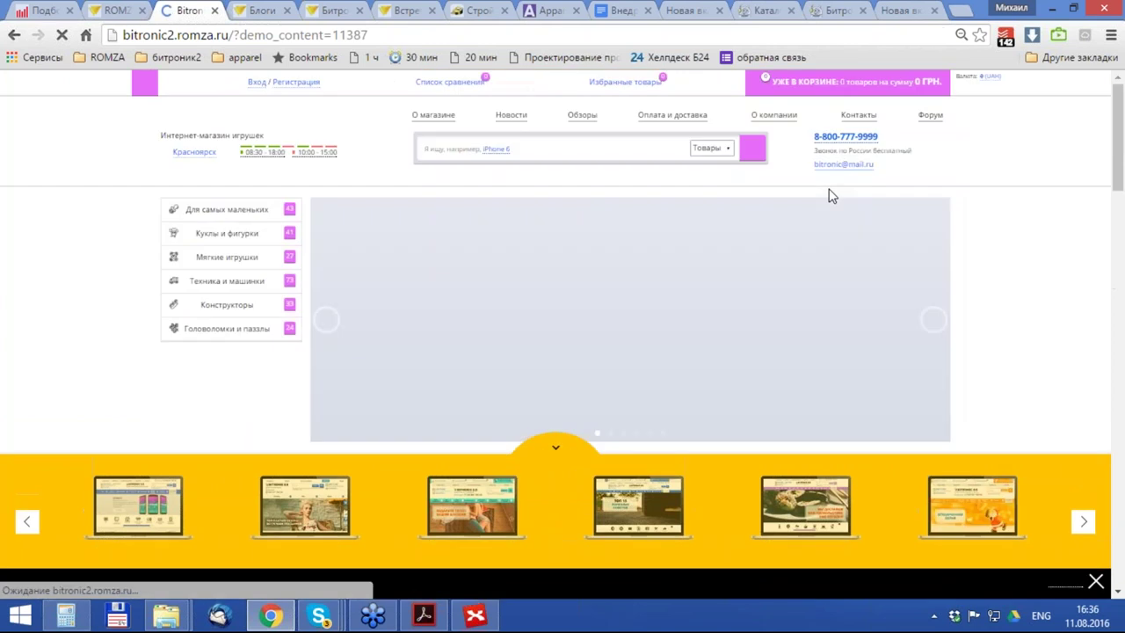
click(556, 444)
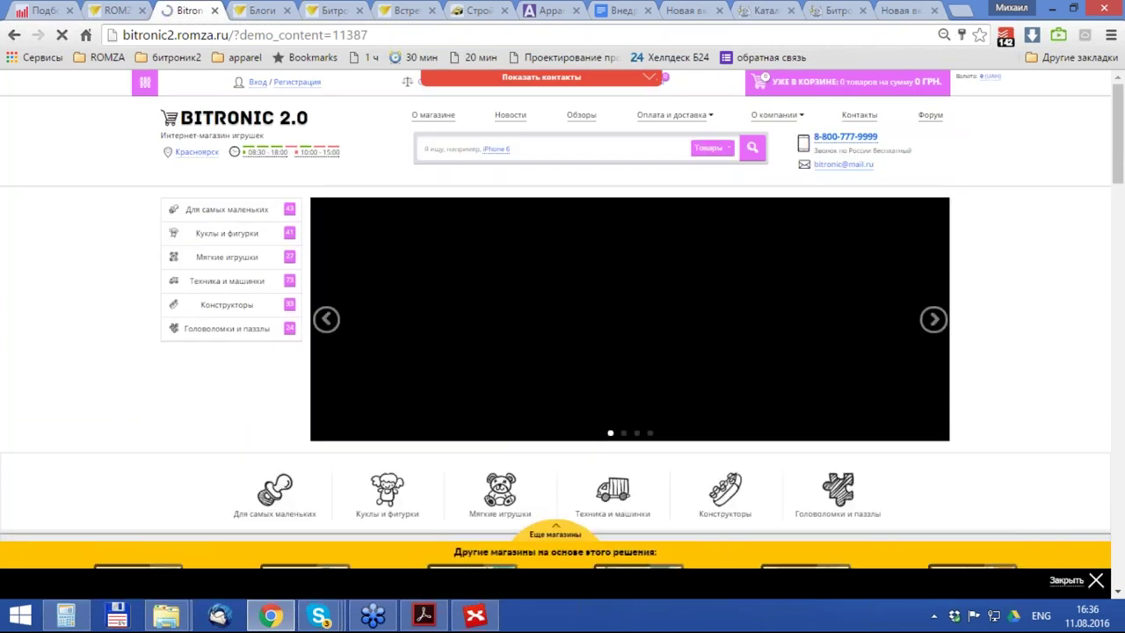
scroll(386, 355, down, 1)
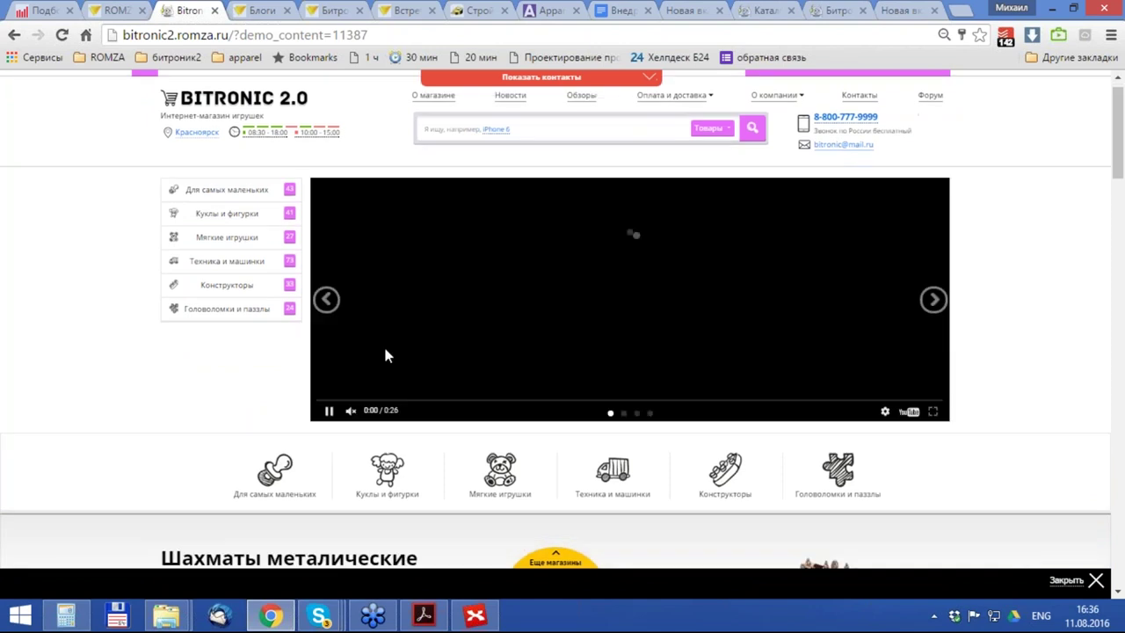
scroll(386, 351, up, 1)
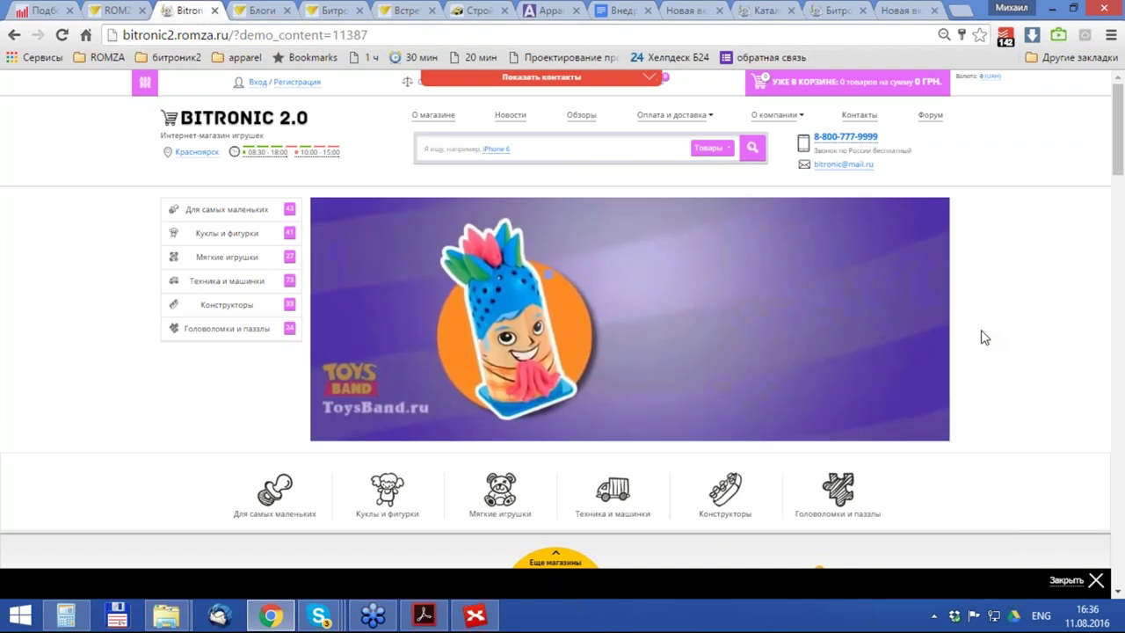
scroll(984, 337, down, 1)
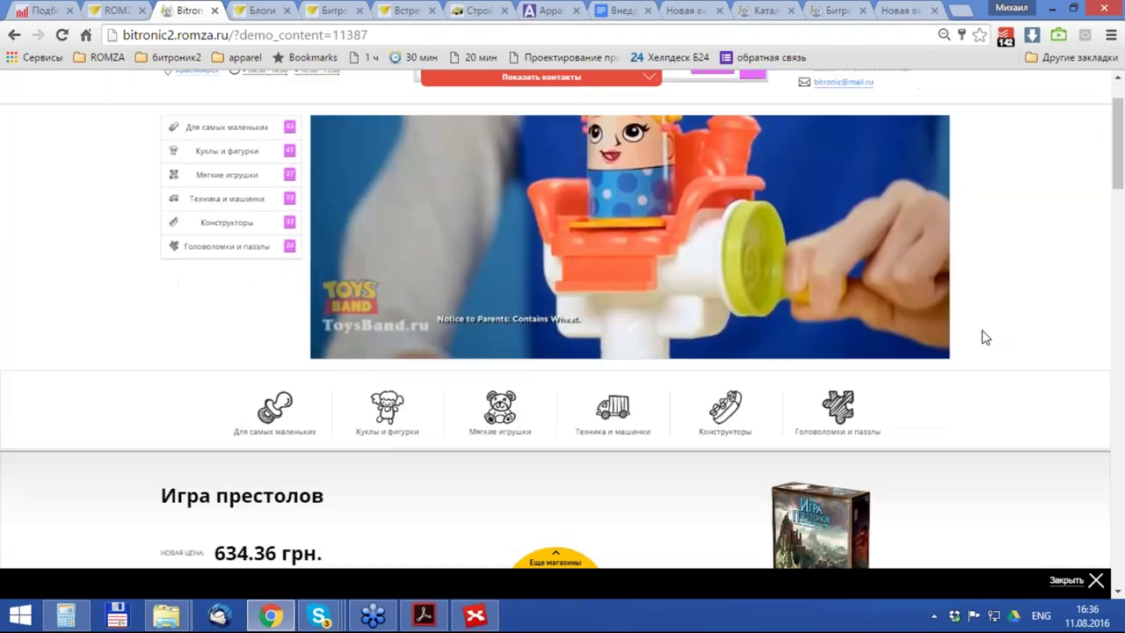
scroll(984, 337, down, 1)
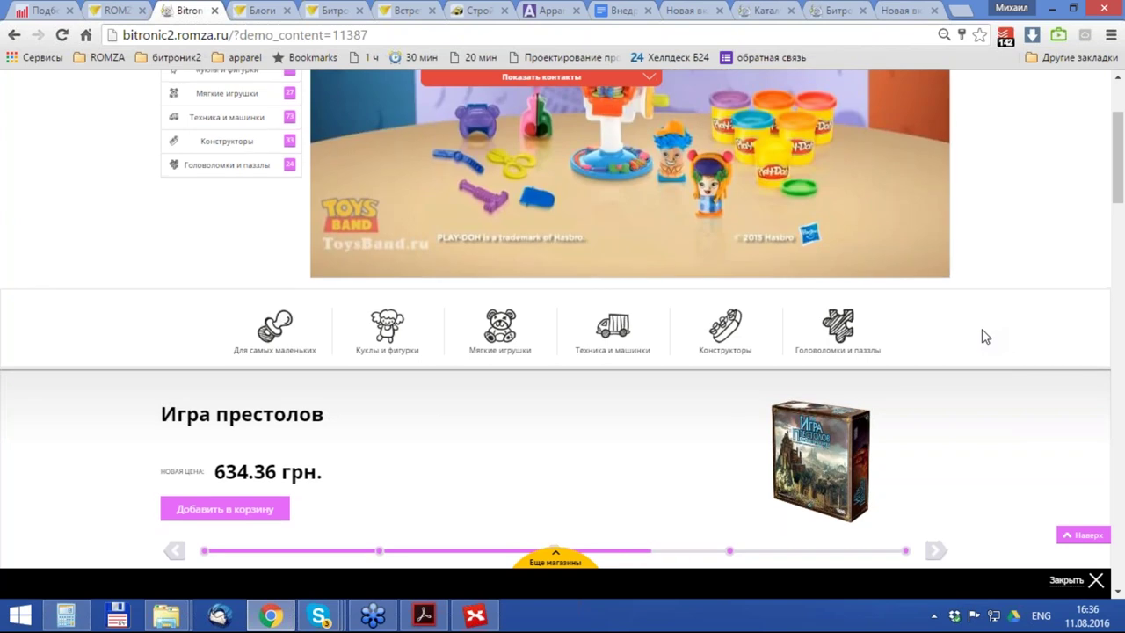
scroll(984, 337, up, 2)
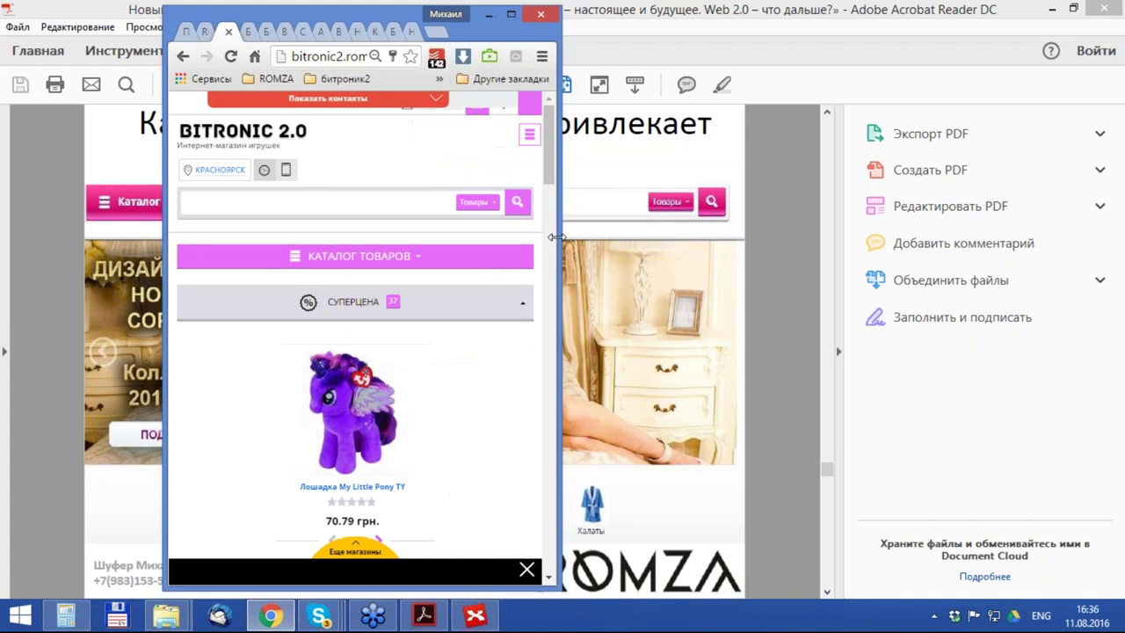
Widen and maximize the Chrome window to get the full desktop layout
drag(557, 237, 1120, 249)
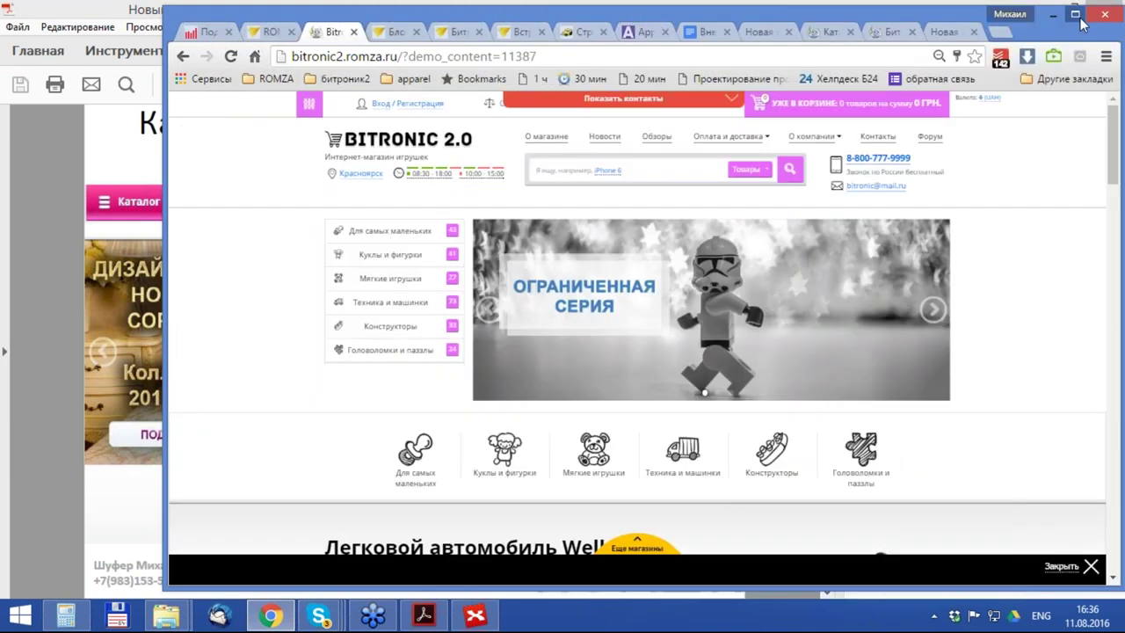
click(1077, 17)
scroll(309, 228, down, 4)
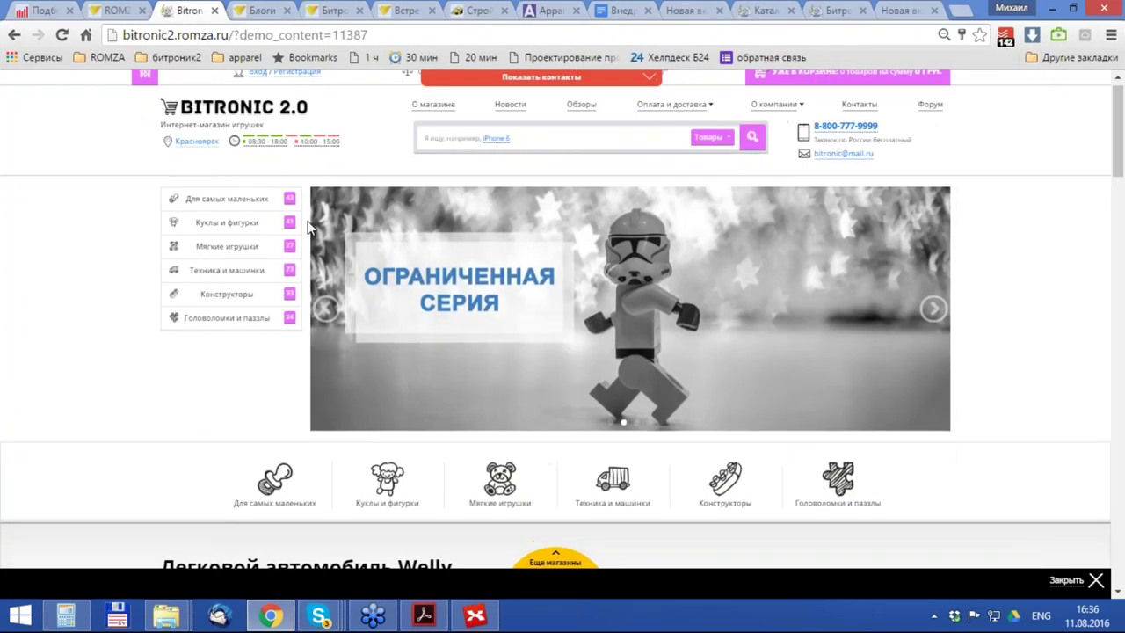
scroll(309, 227, up, 4)
mouse_move(644, 123)
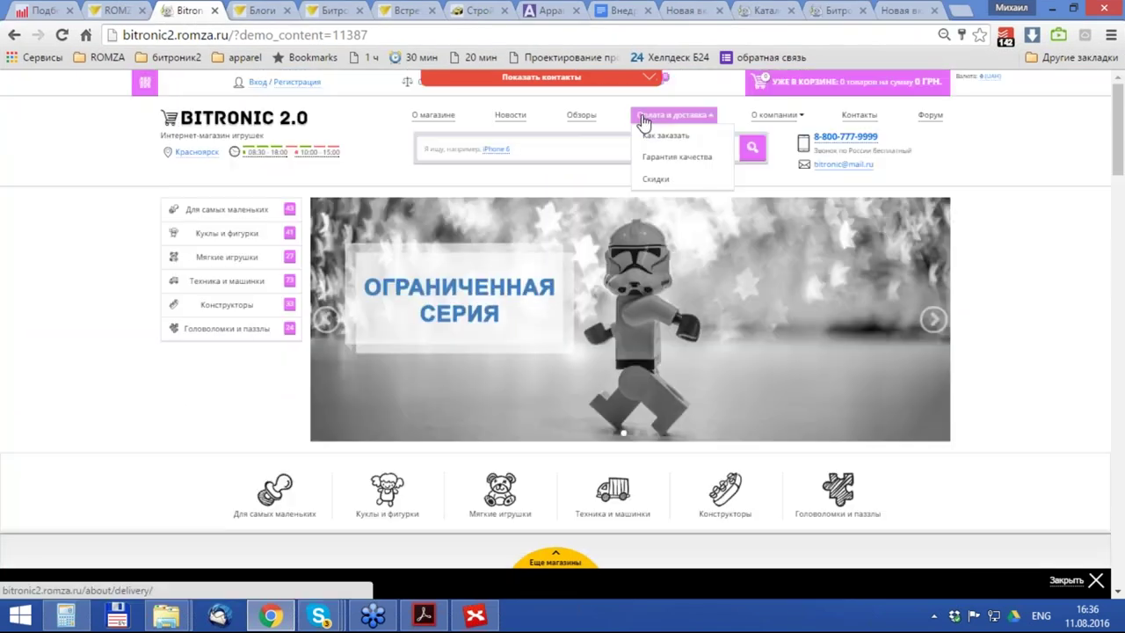
click(145, 82)
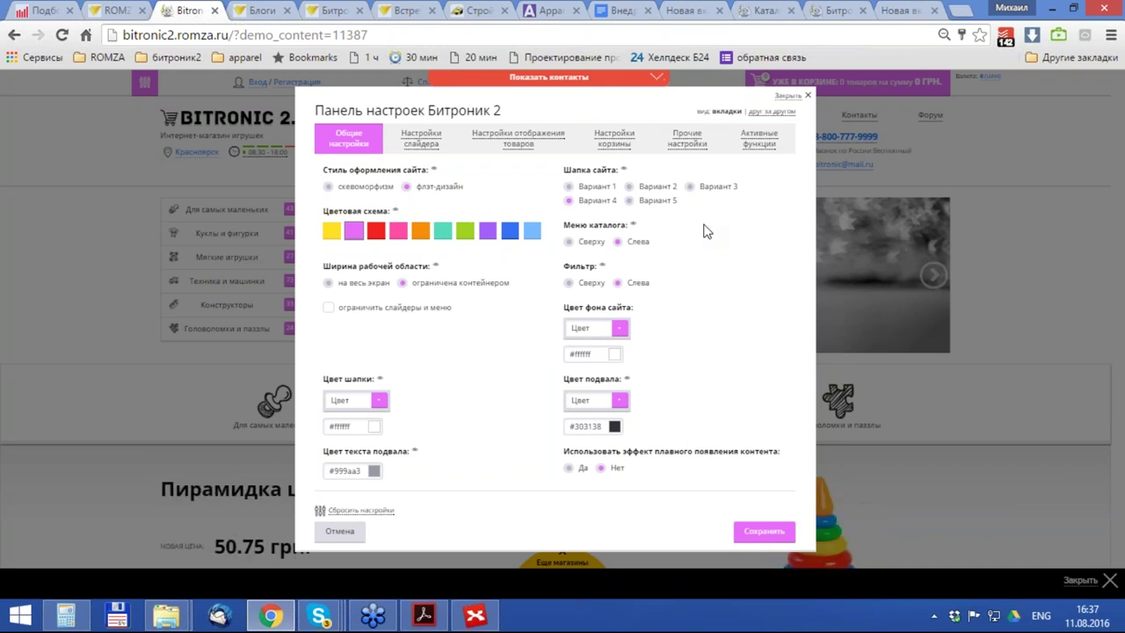
click(759, 139)
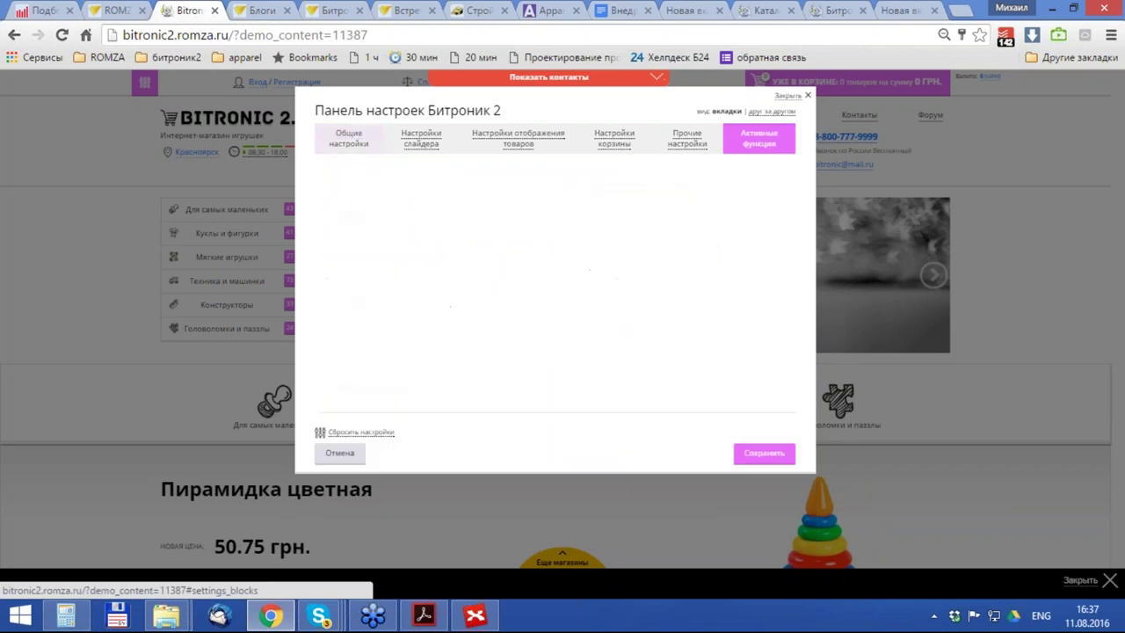
click(401, 216)
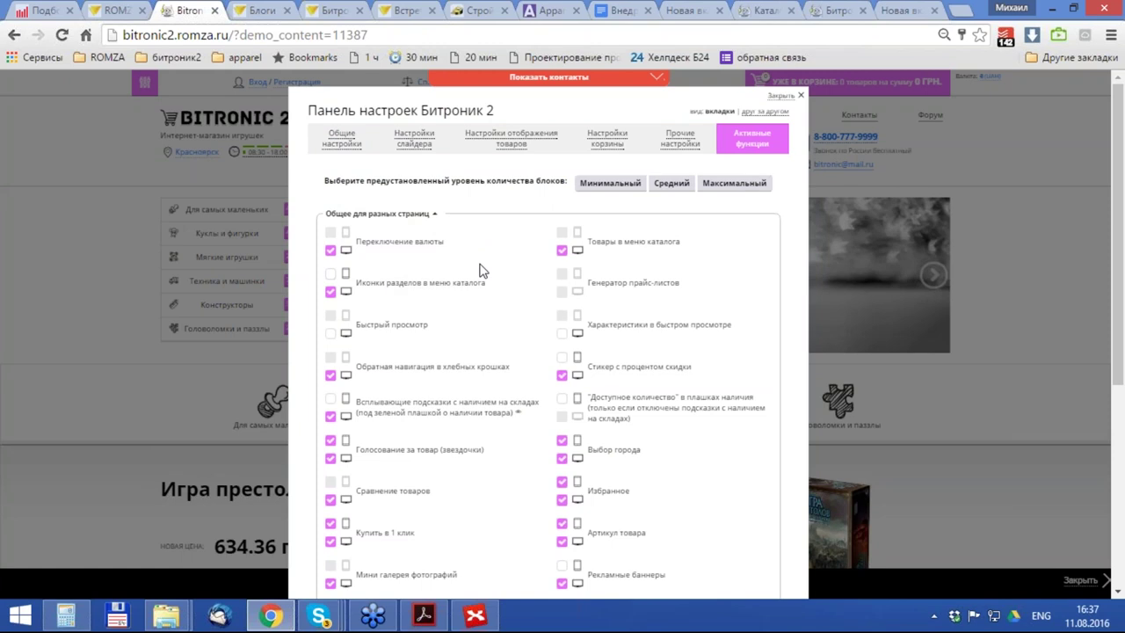
scroll(515, 299, down, 3)
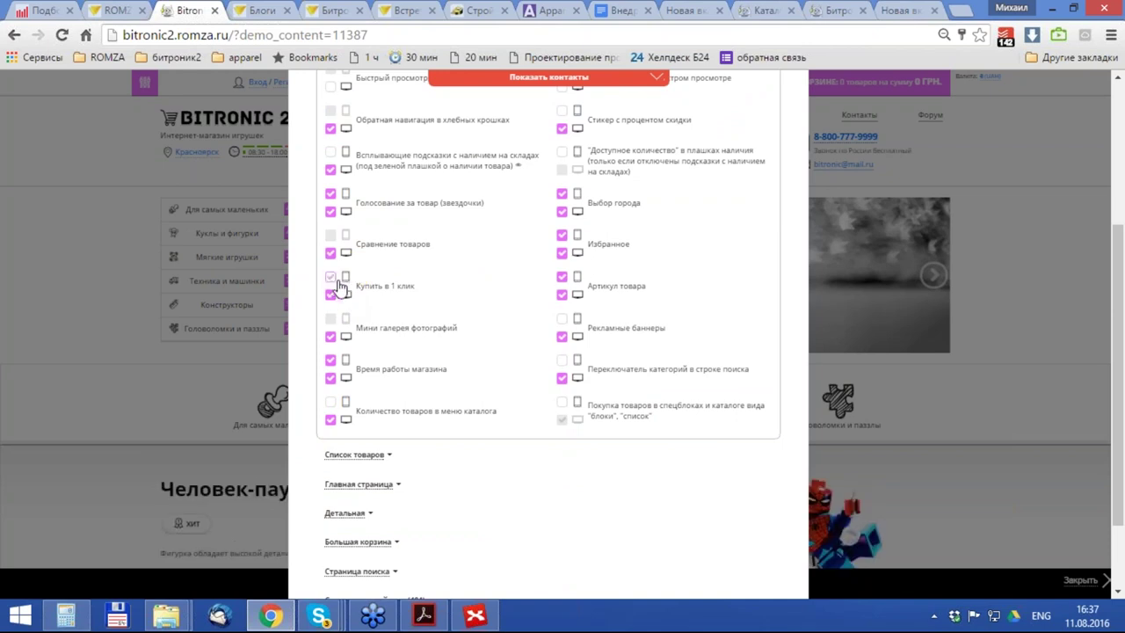
click(333, 293)
scroll(630, 326, up, 3)
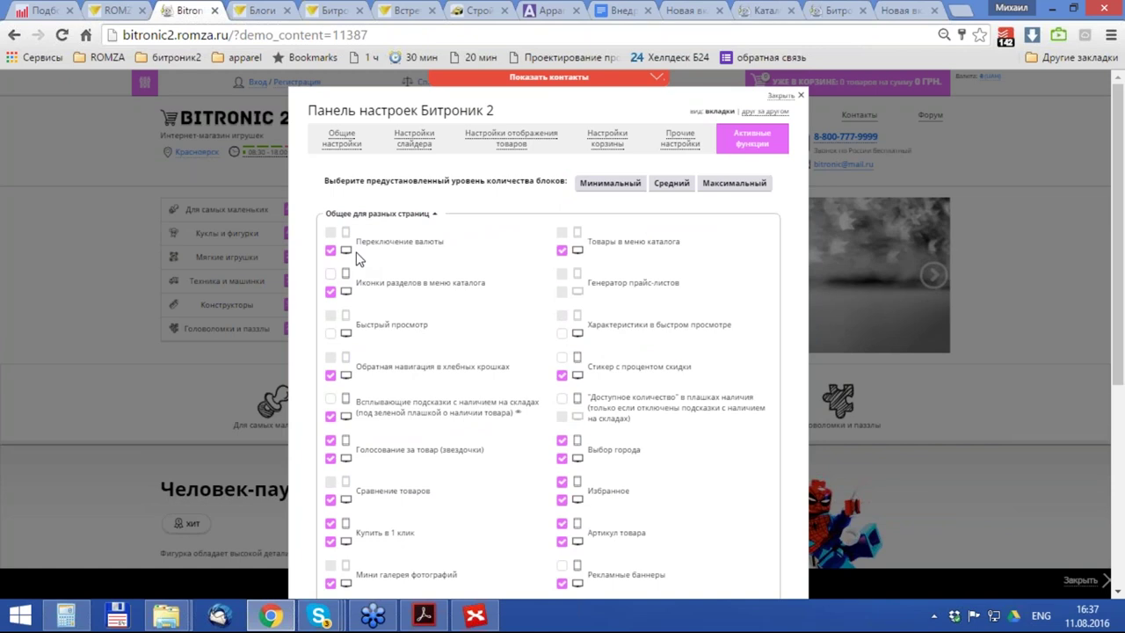
scroll(356, 256, down, 2)
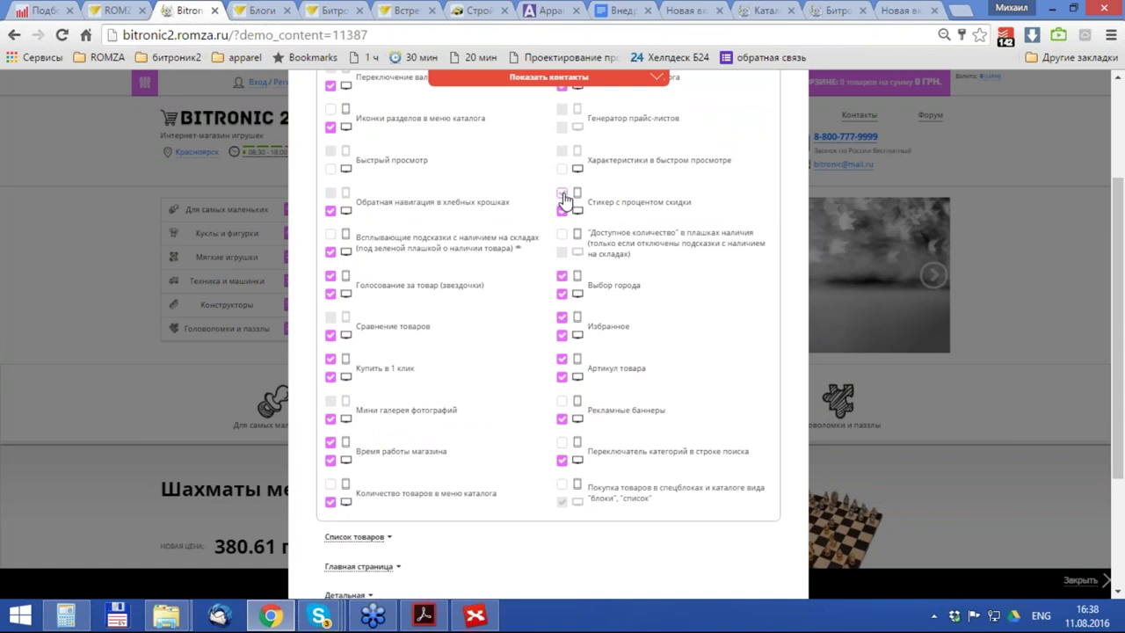
click(562, 192)
scroll(567, 211, down, 2)
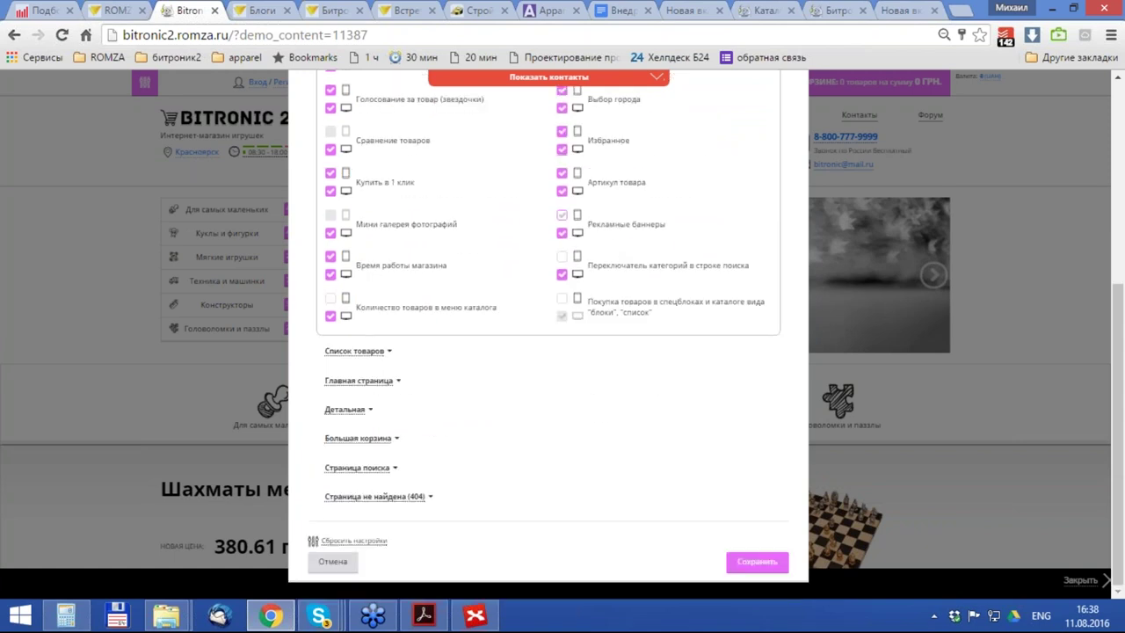
scroll(522, 229, up, 1)
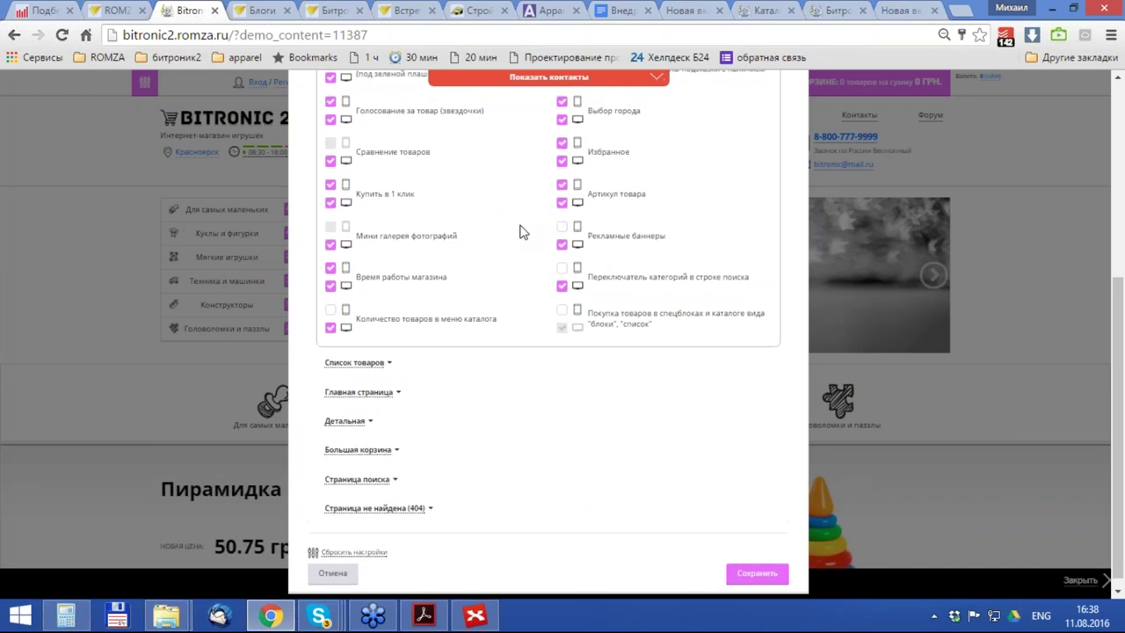
scroll(520, 231, up, 4)
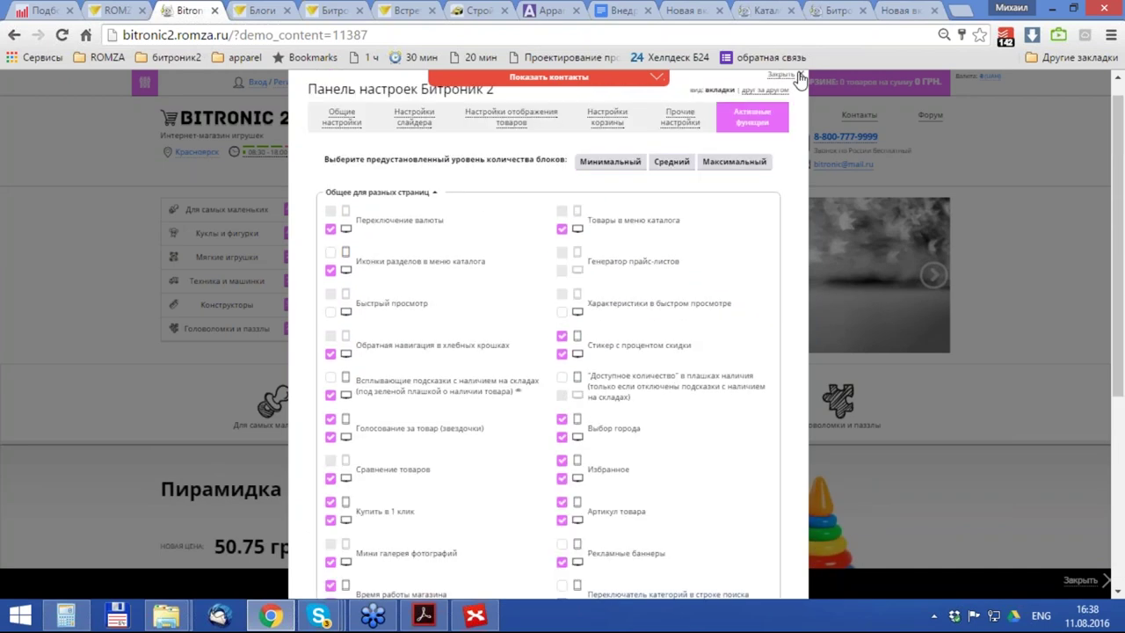
Close the settings panel and scroll through the toy store homepage
click(799, 78)
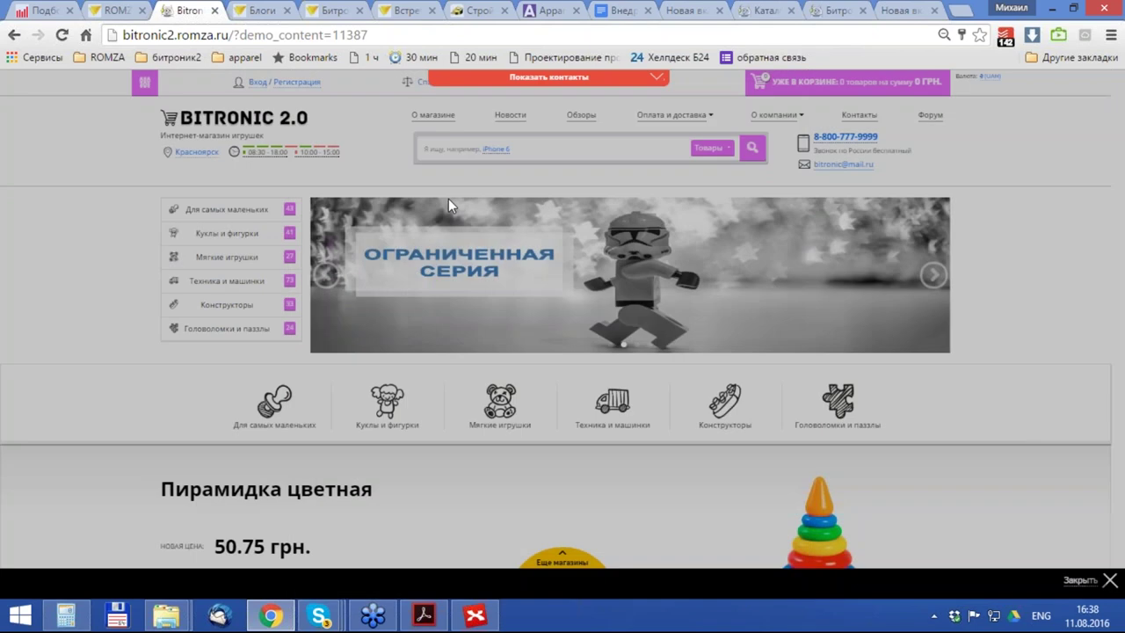
scroll(452, 205, down, 7)
scroll(413, 246, up, 5)
scroll(413, 246, up, 3)
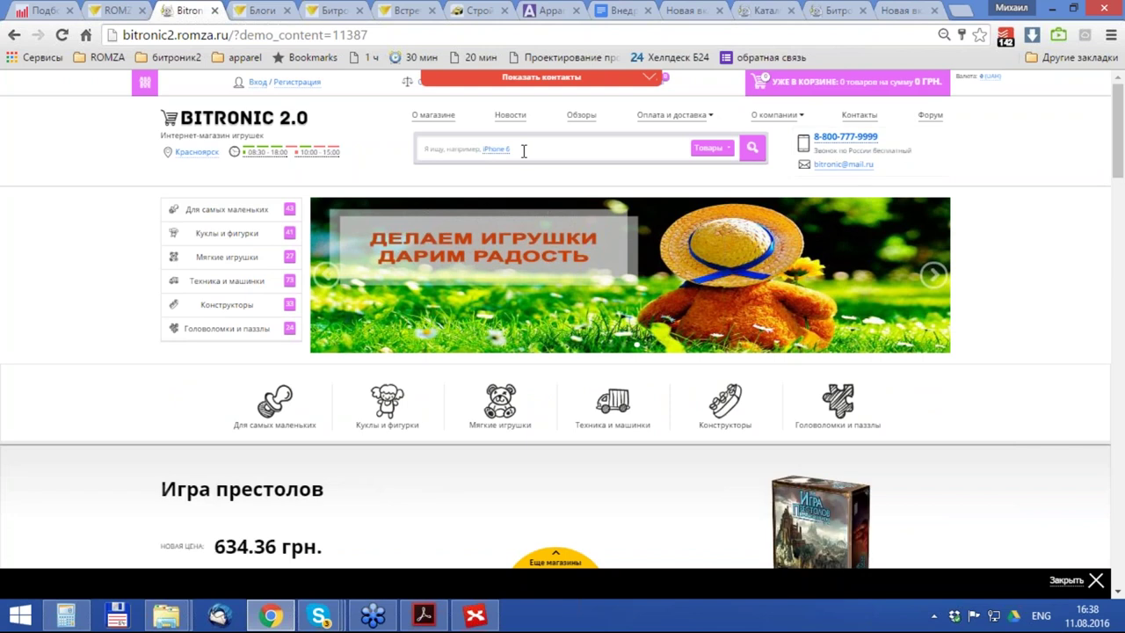
scroll(250, 184, down, 1)
scroll(264, 184, down, 2)
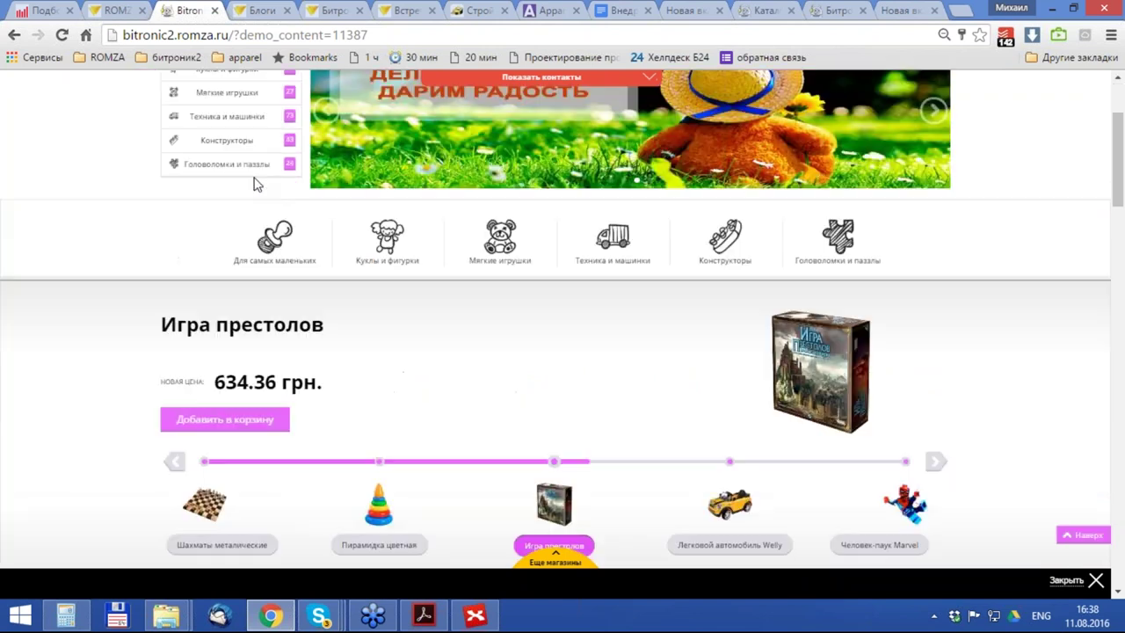
scroll(175, 244, up, 2)
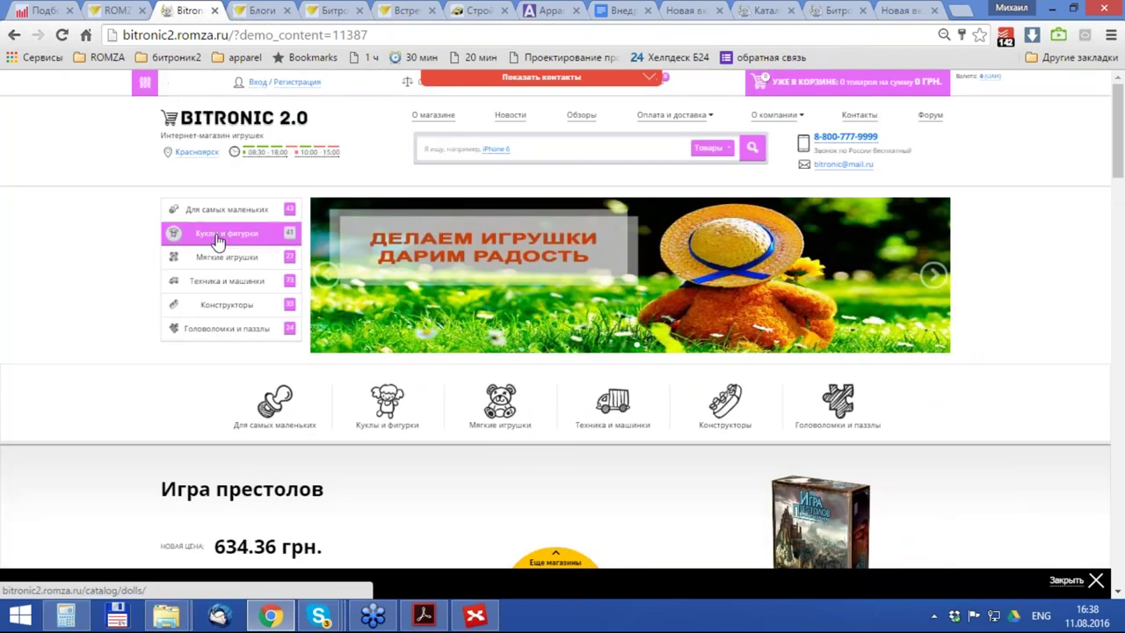
scroll(96, 237, down, 5)
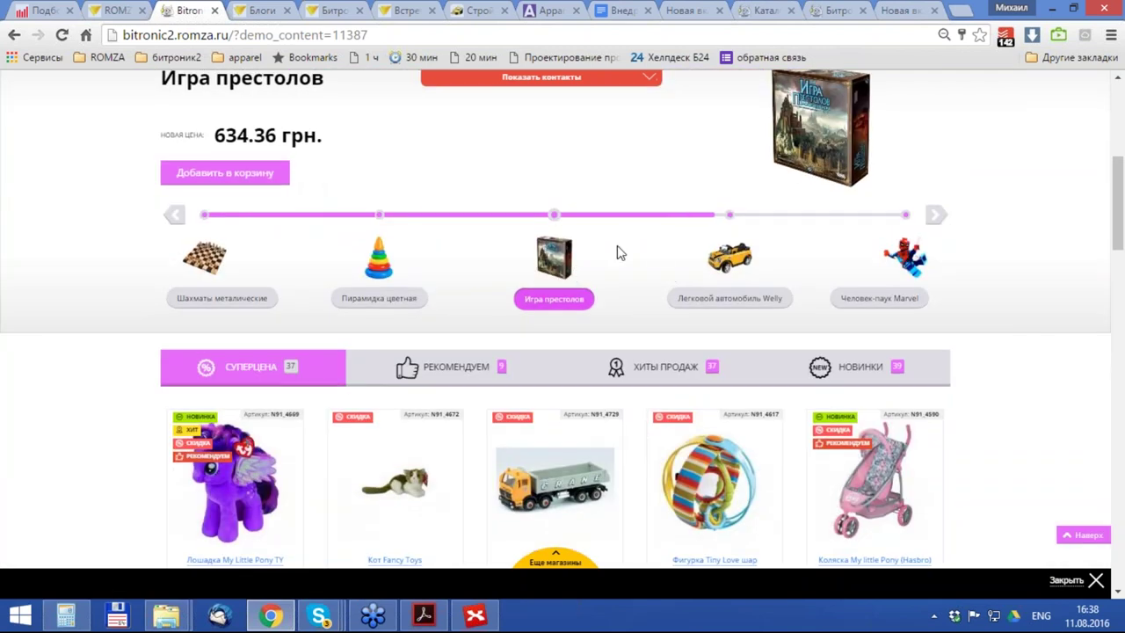
scroll(617, 253, down, 3)
Switch between the Рекомендуем, Хиты продаж and Новинки product lists
click(454, 120)
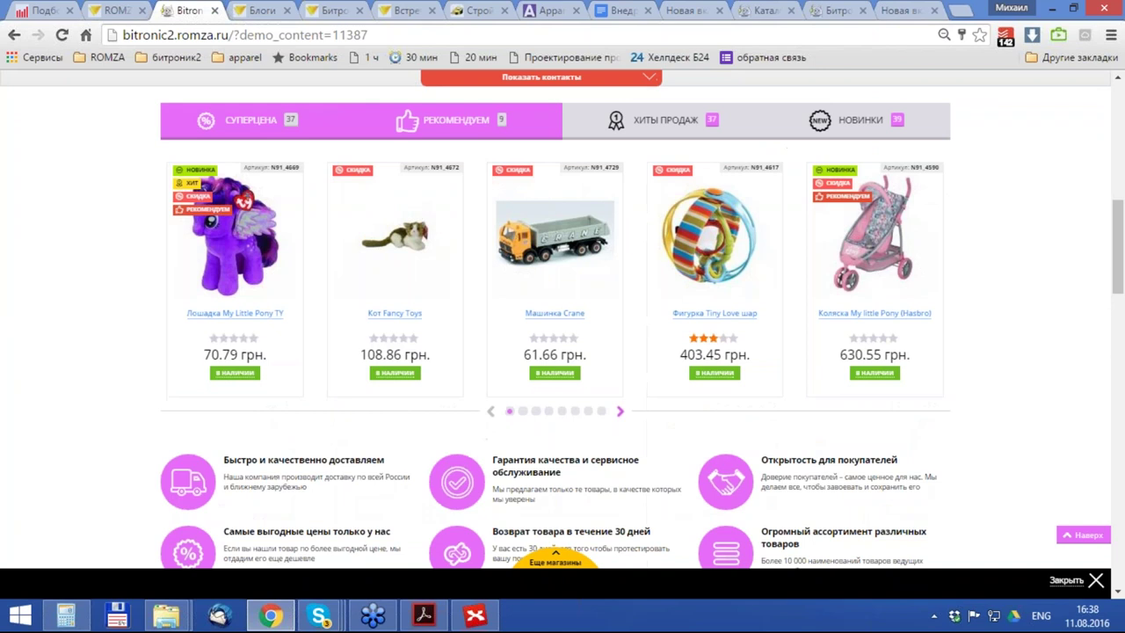
click(701, 128)
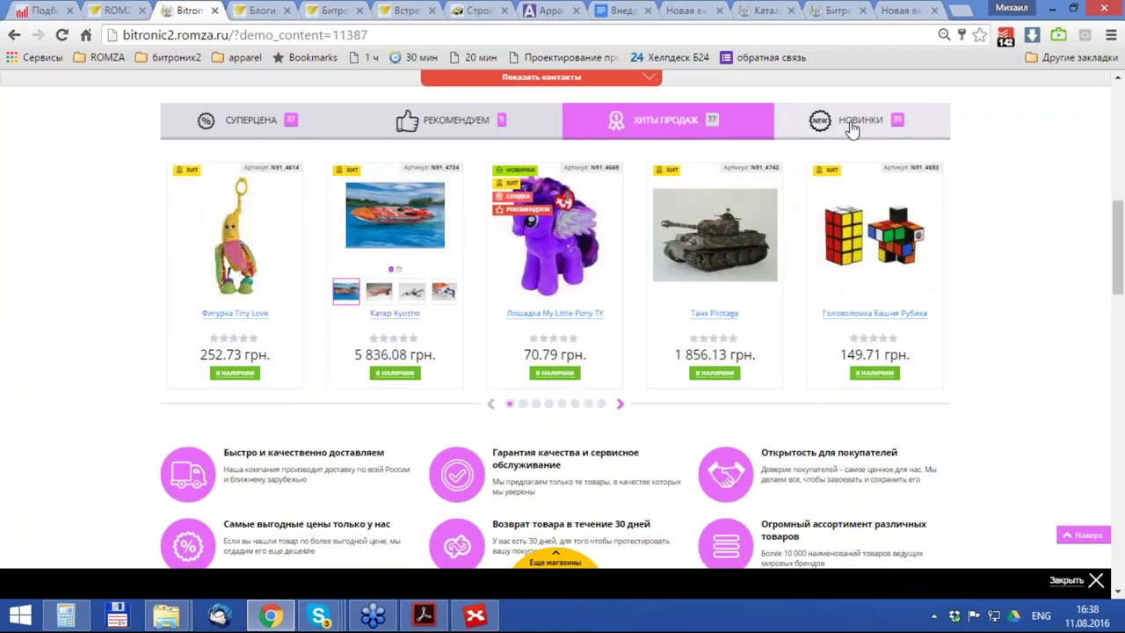
click(835, 129)
scroll(215, 298, down, 3)
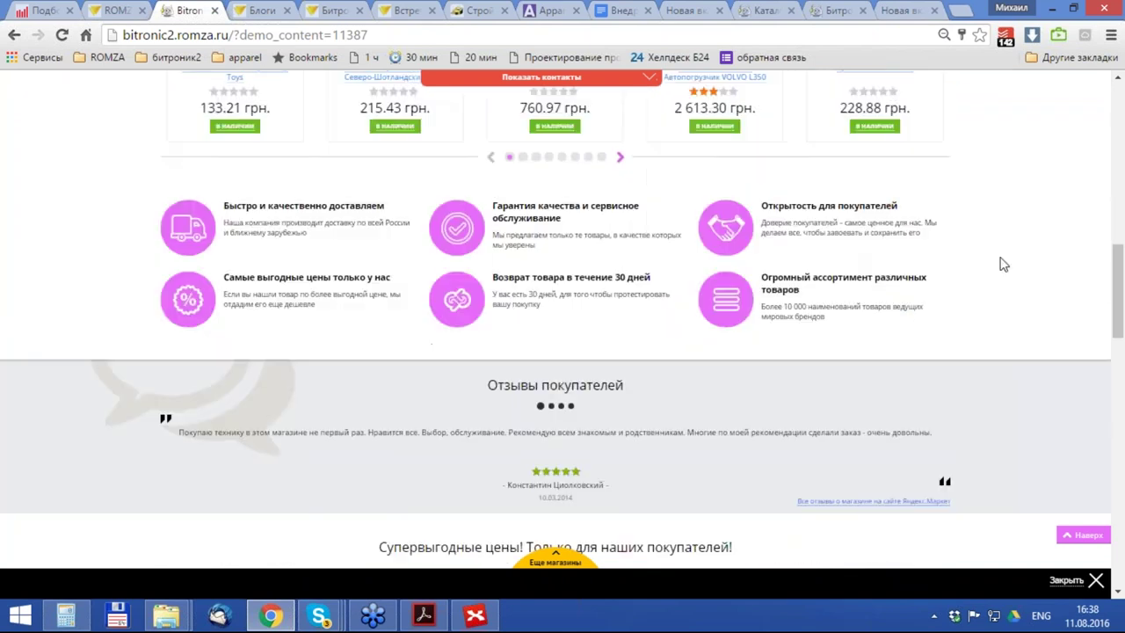
scroll(334, 266, down, 5)
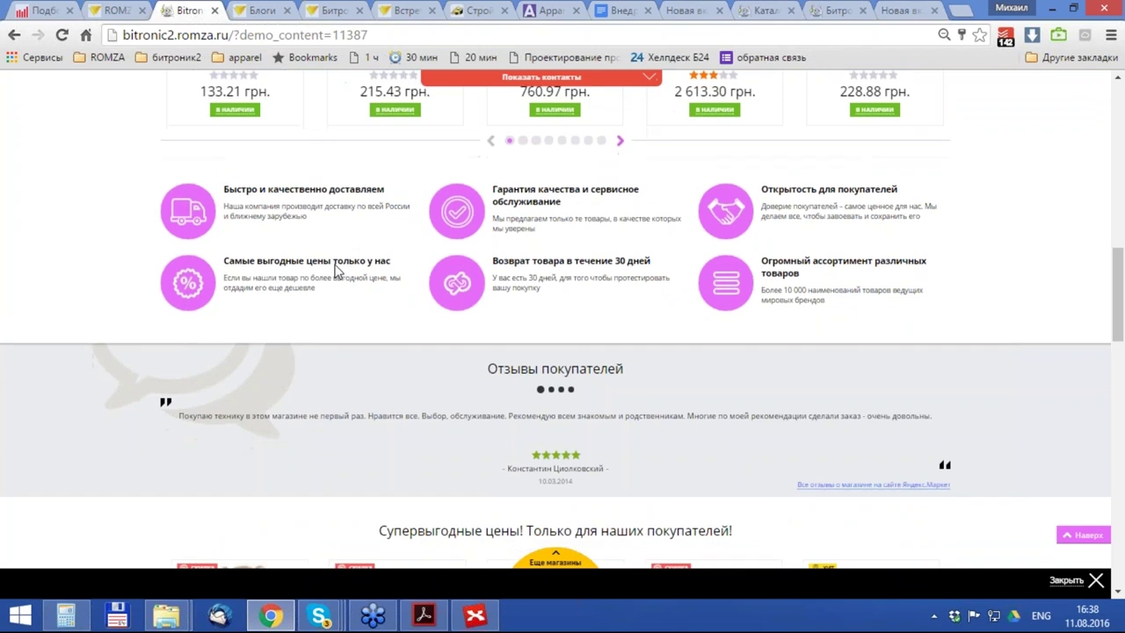
scroll(402, 189, down, 1)
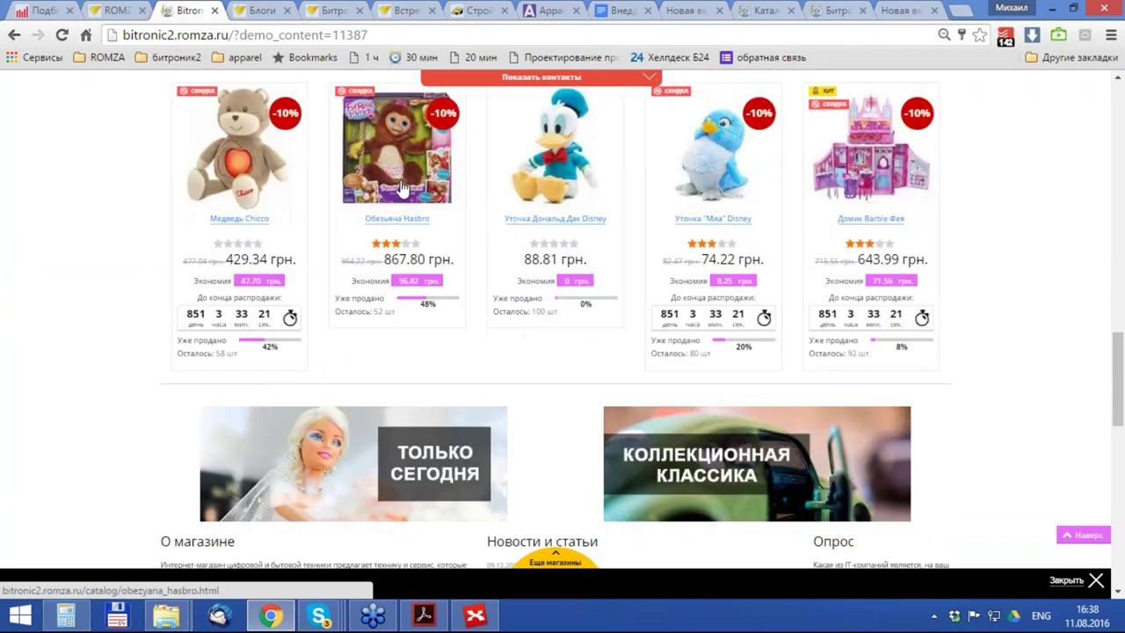
Scroll back and reveal the 'Другие магазины на основе этого решения' strip
scroll(373, 270, up, 3)
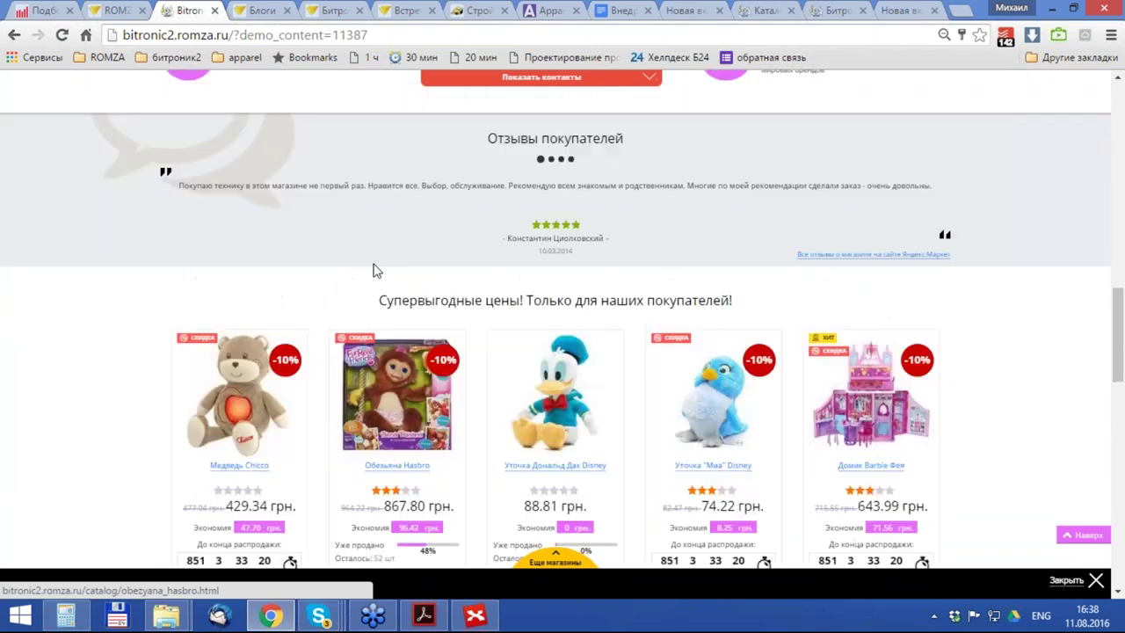
scroll(373, 270, down, 10)
scroll(373, 269, up, 6)
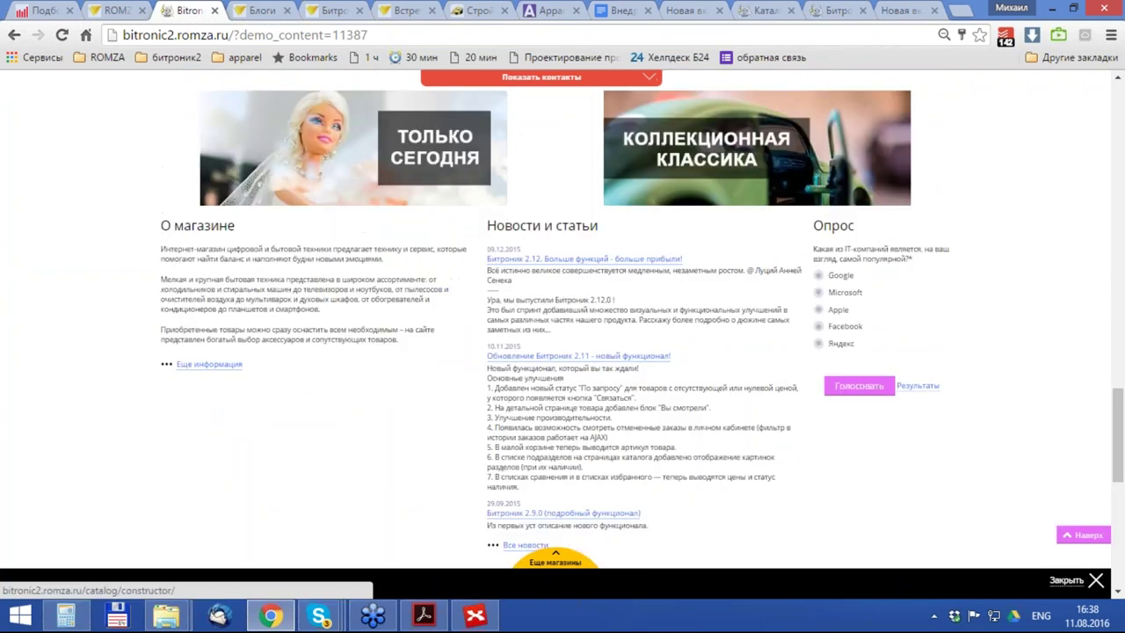
scroll(542, 546, up, 10)
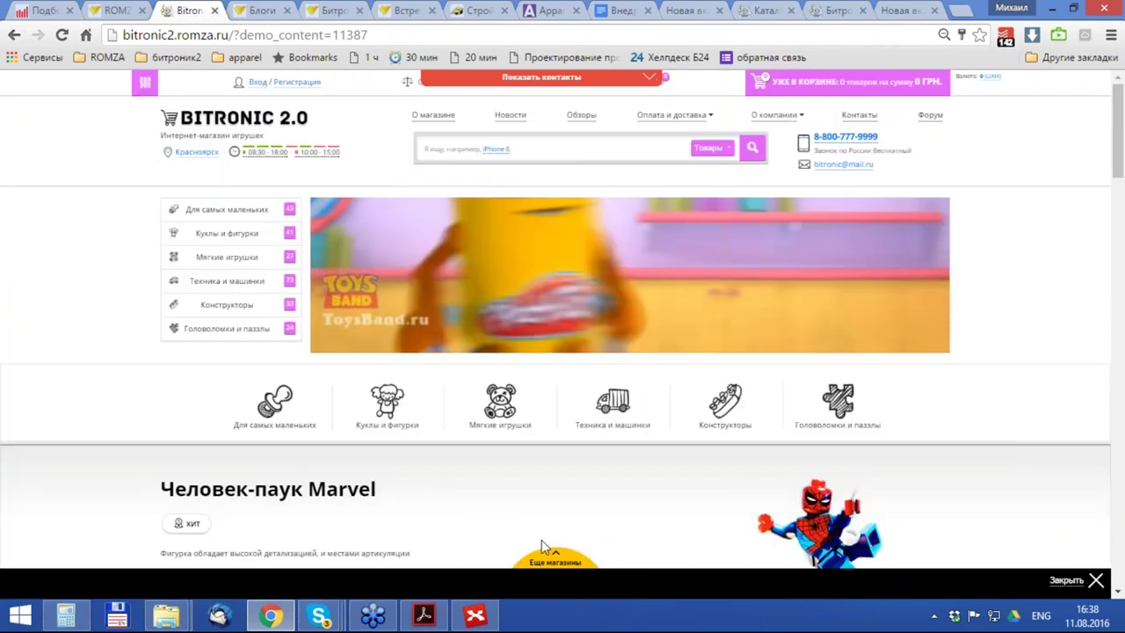
click(549, 556)
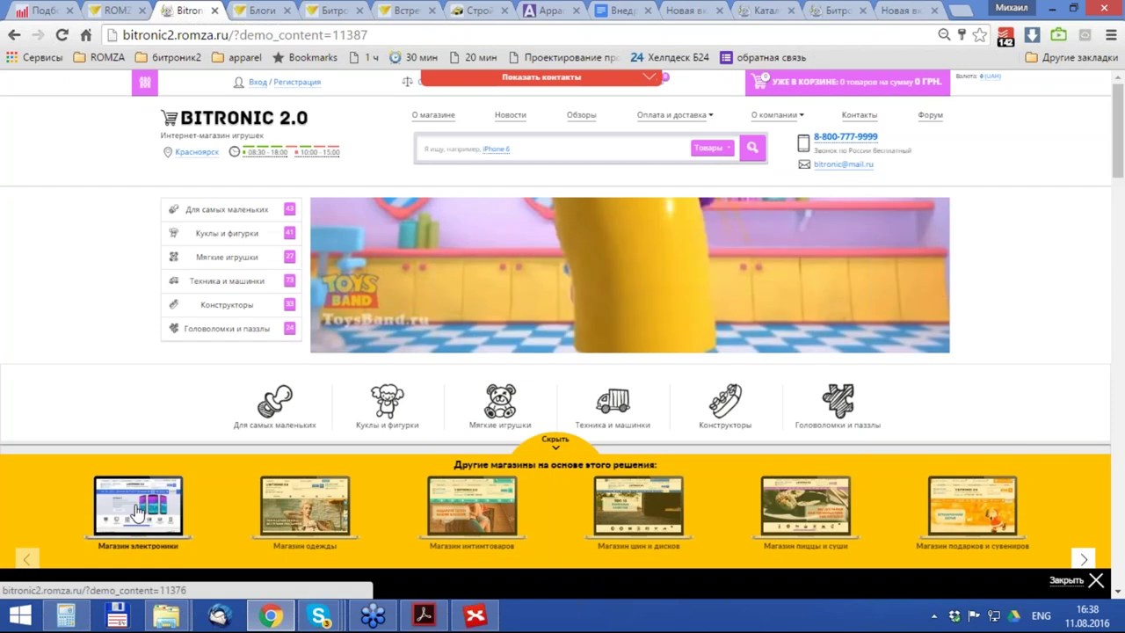
Open the Магазин электроники demo and look over its iPhone 6s and ASUS Eee Pad homepage
click(138, 509)
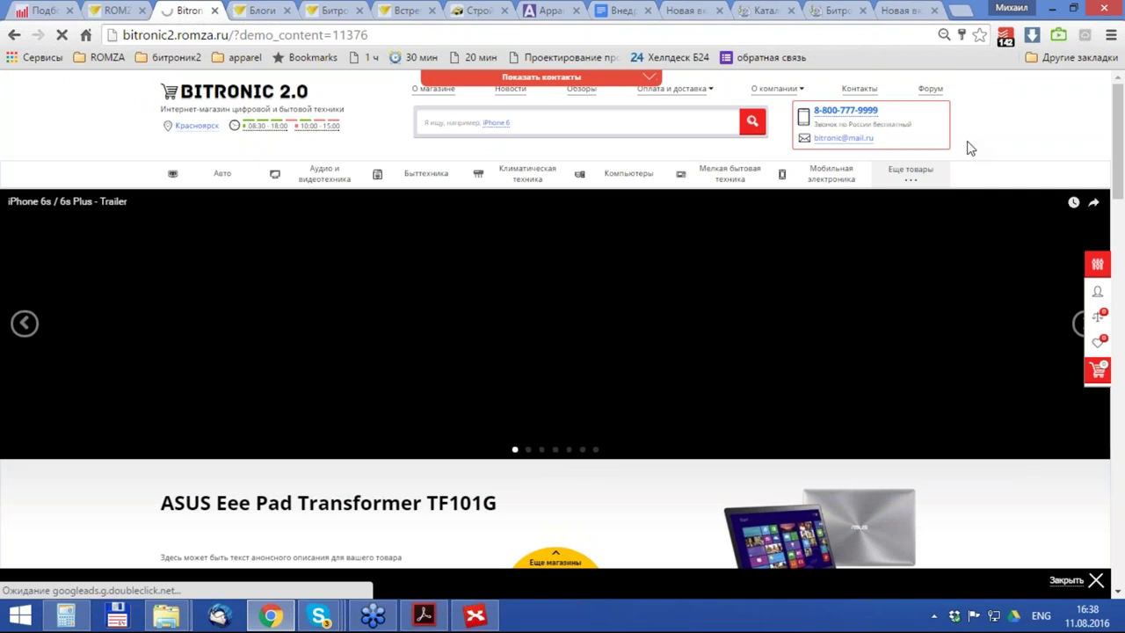
mouse_move(926, 138)
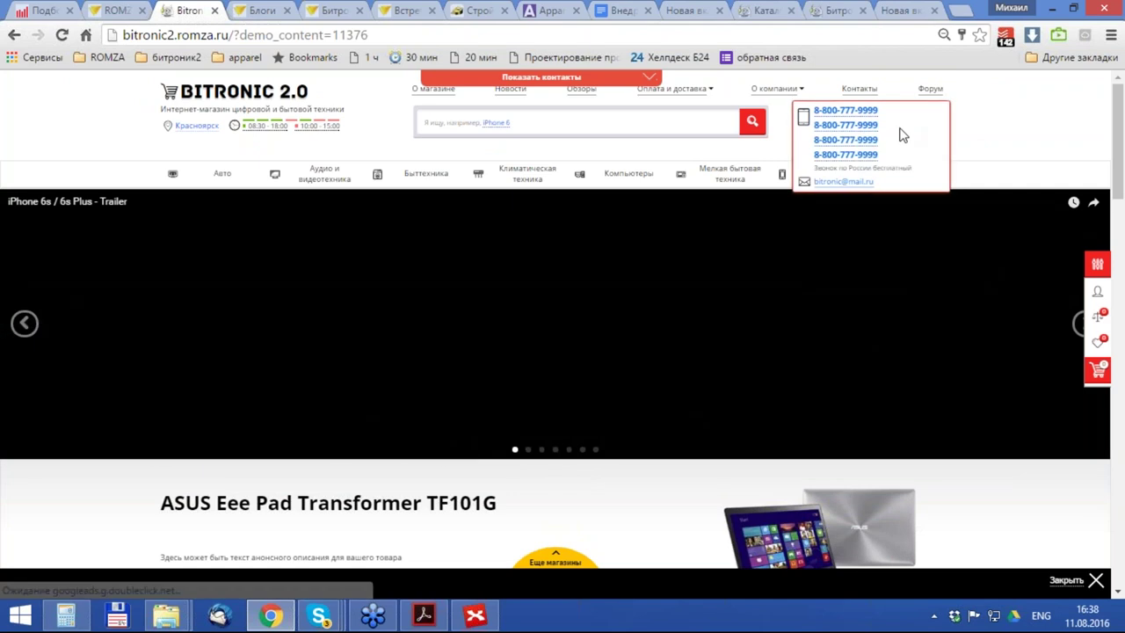
scroll(903, 134, down, 10)
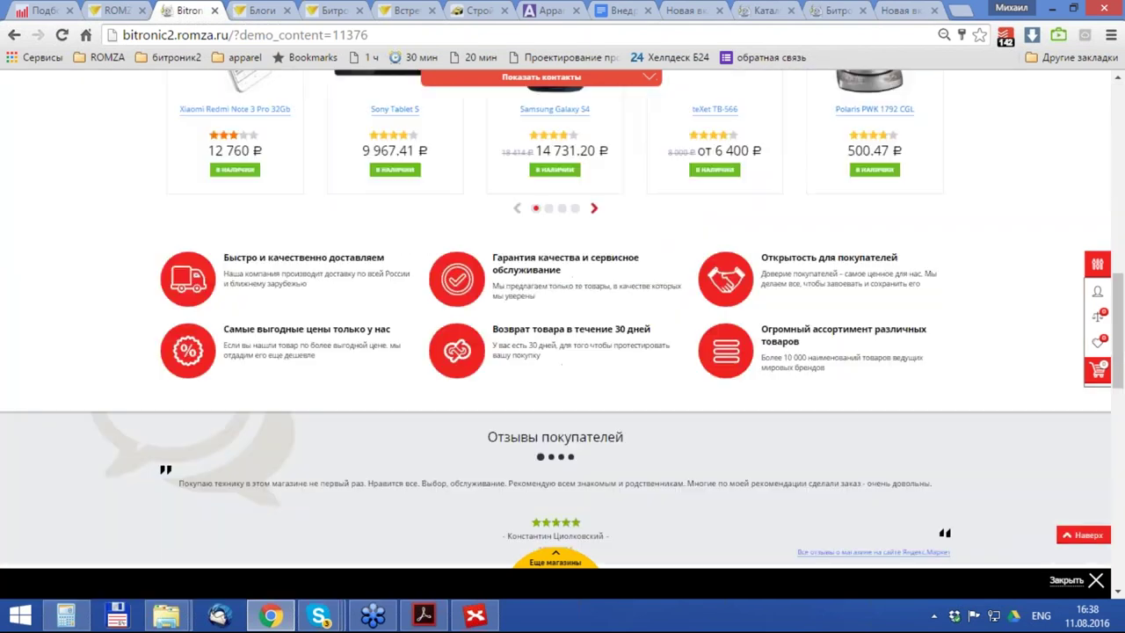
scroll(1043, 282, up, 10)
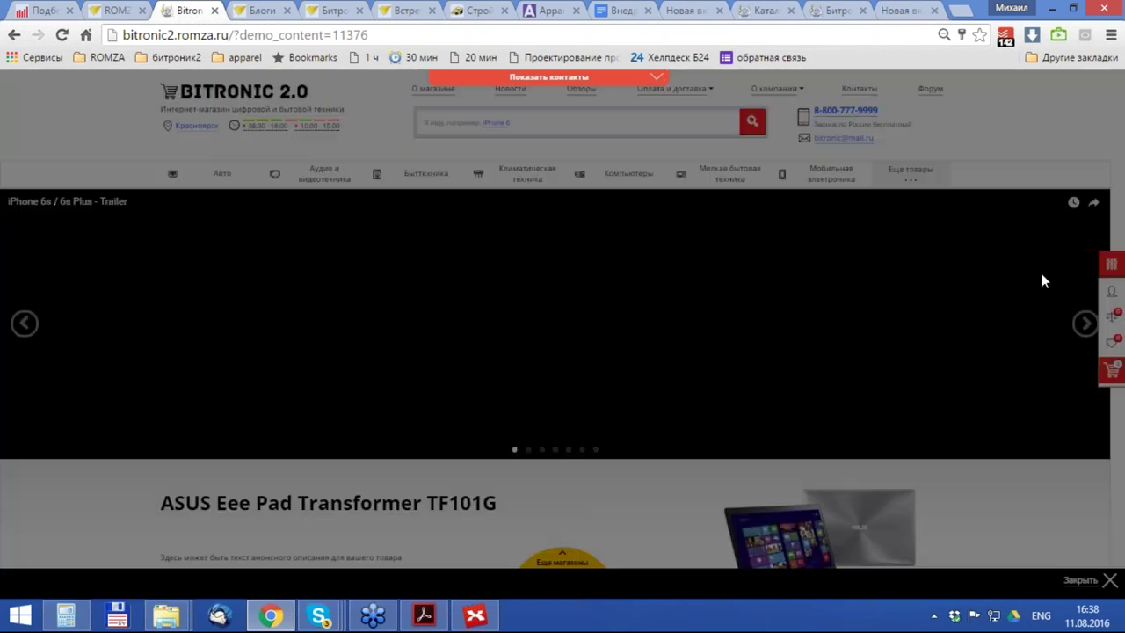
Open Активные функции, expand common page settings, leaving Купить в 1 клик enabled
click(775, 155)
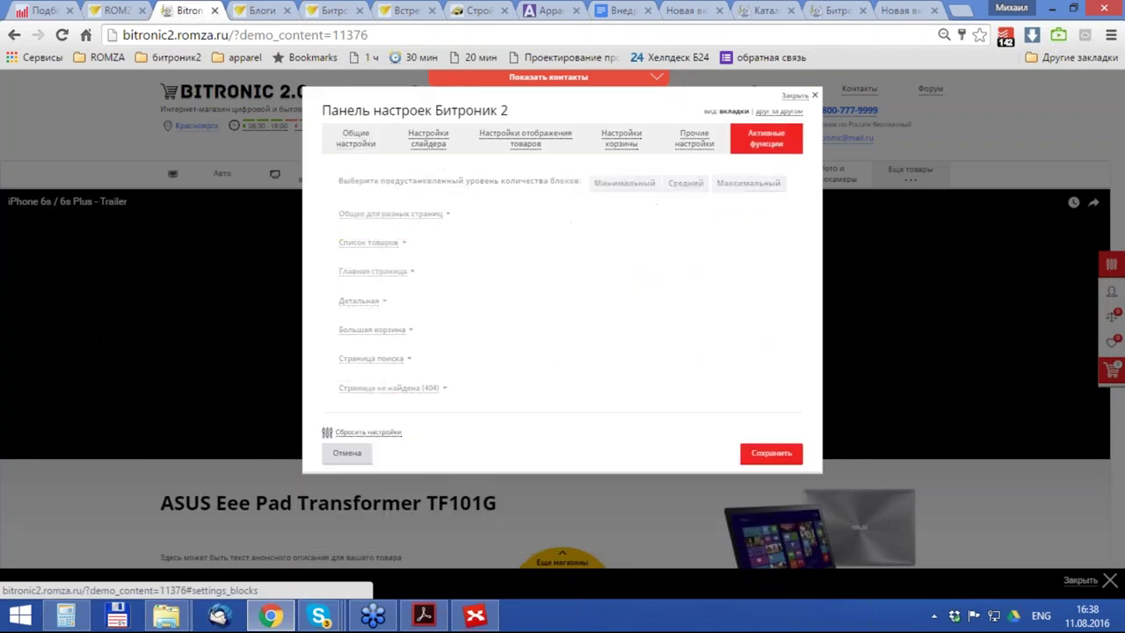
click(409, 216)
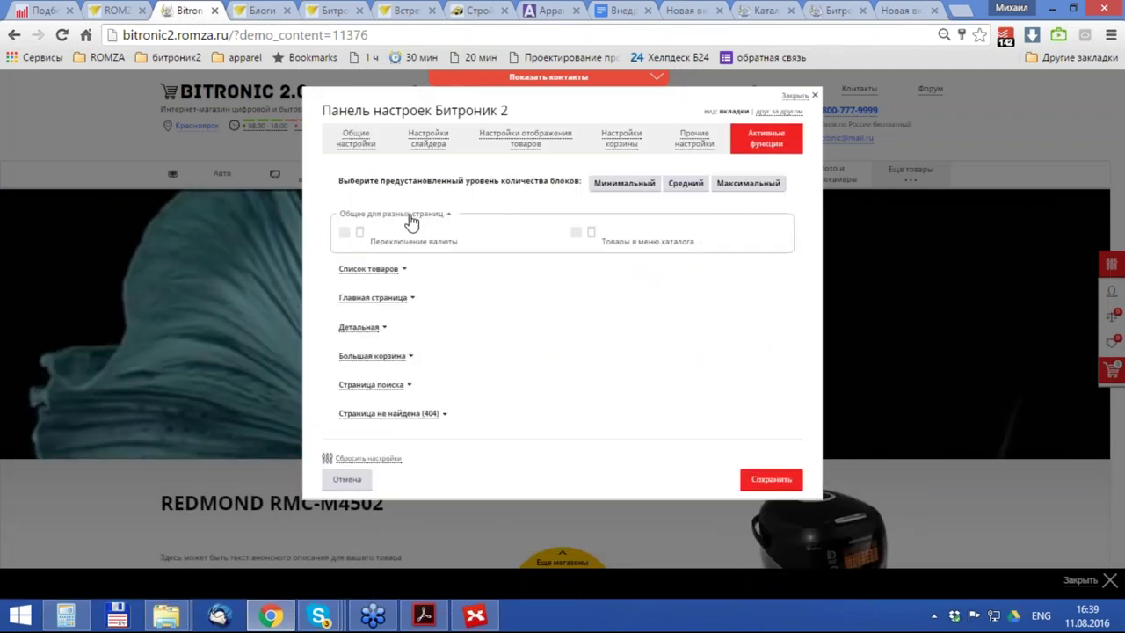
scroll(411, 223, down, 2)
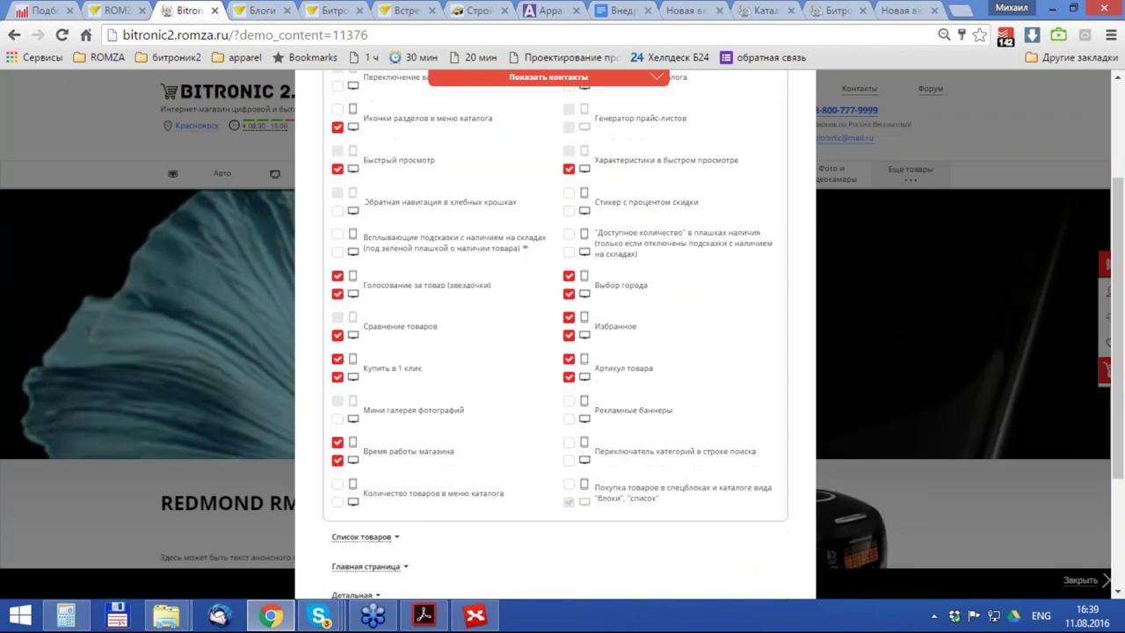
click(338, 376)
click(337, 376)
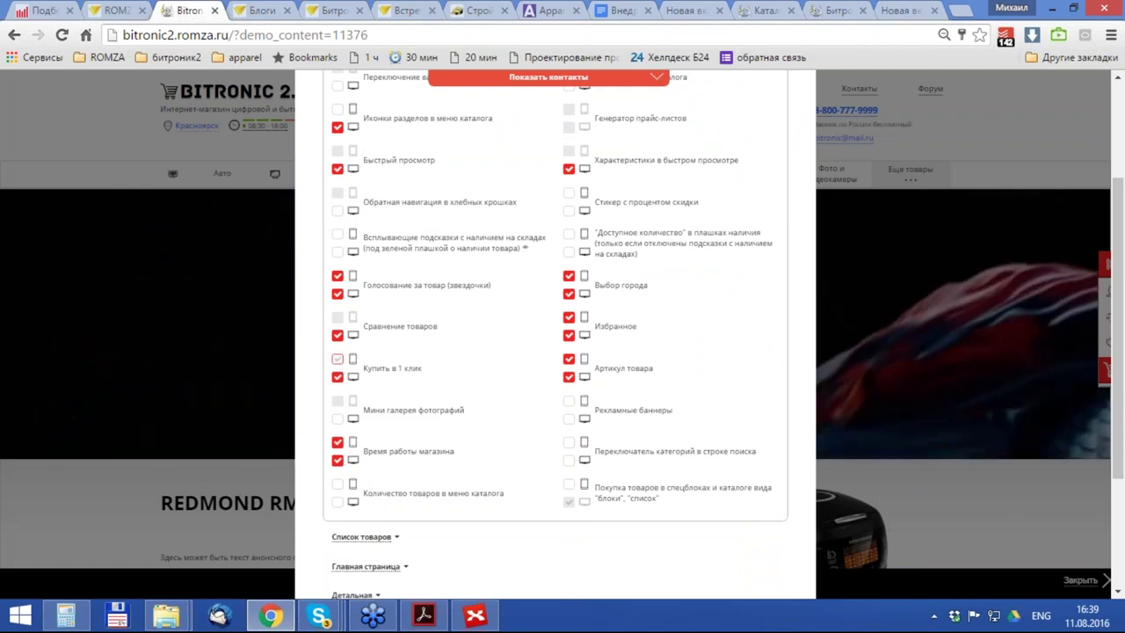
scroll(418, 445, down, 1)
scroll(418, 445, down, 3)
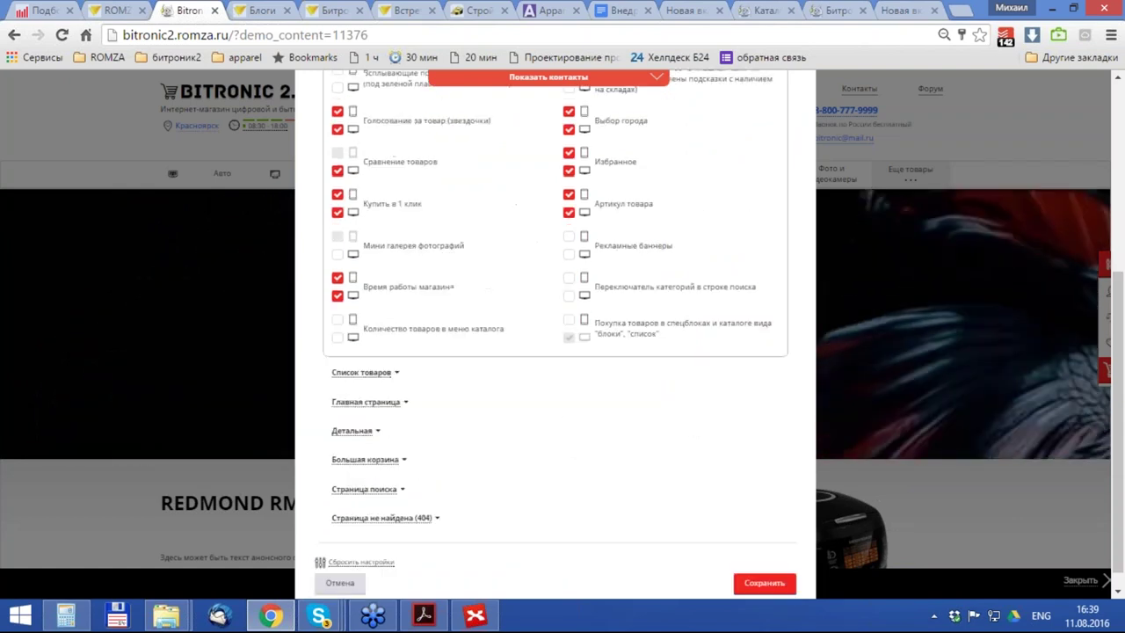
Enable Успей купить! on desktop and mobile with a coloured heading, and save
click(411, 393)
scroll(517, 322, down, 4)
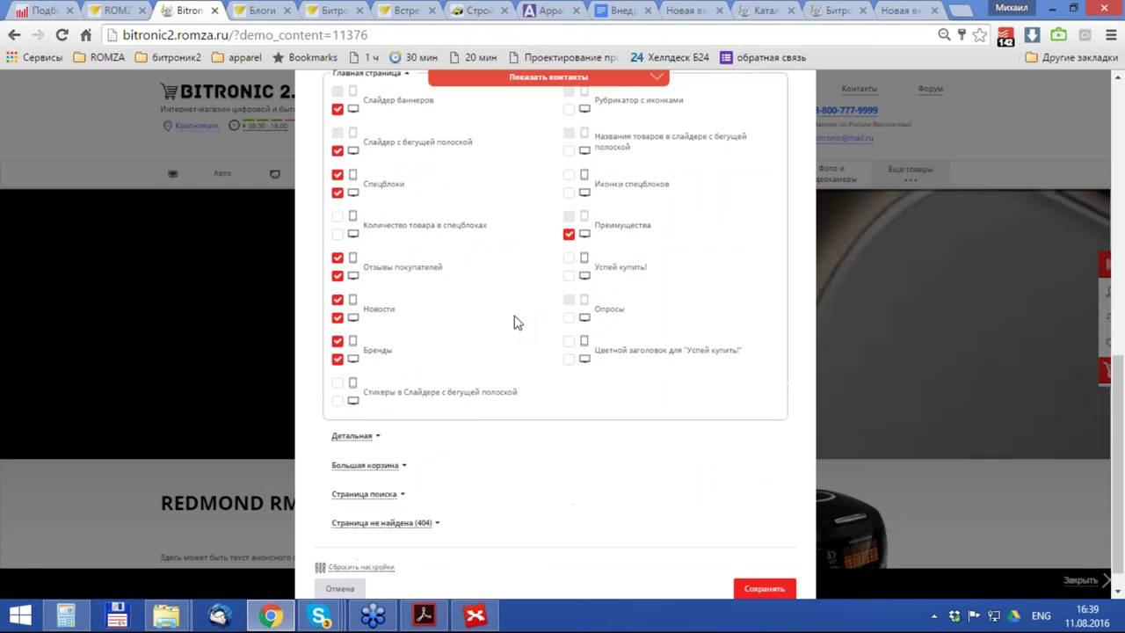
scroll(468, 358, up, 2)
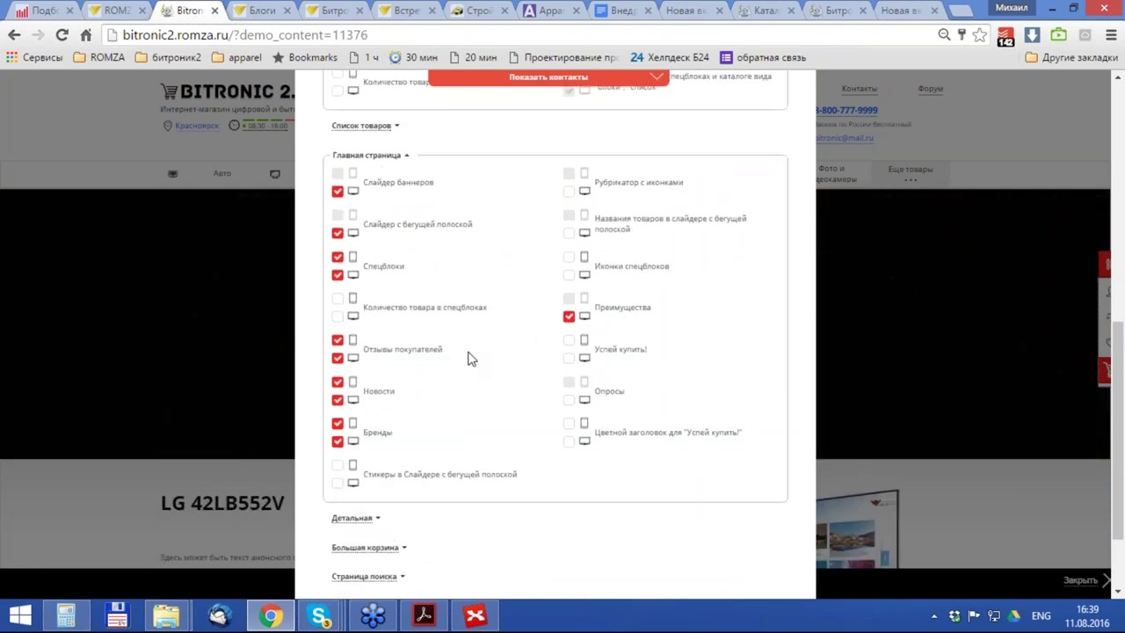
click(568, 441)
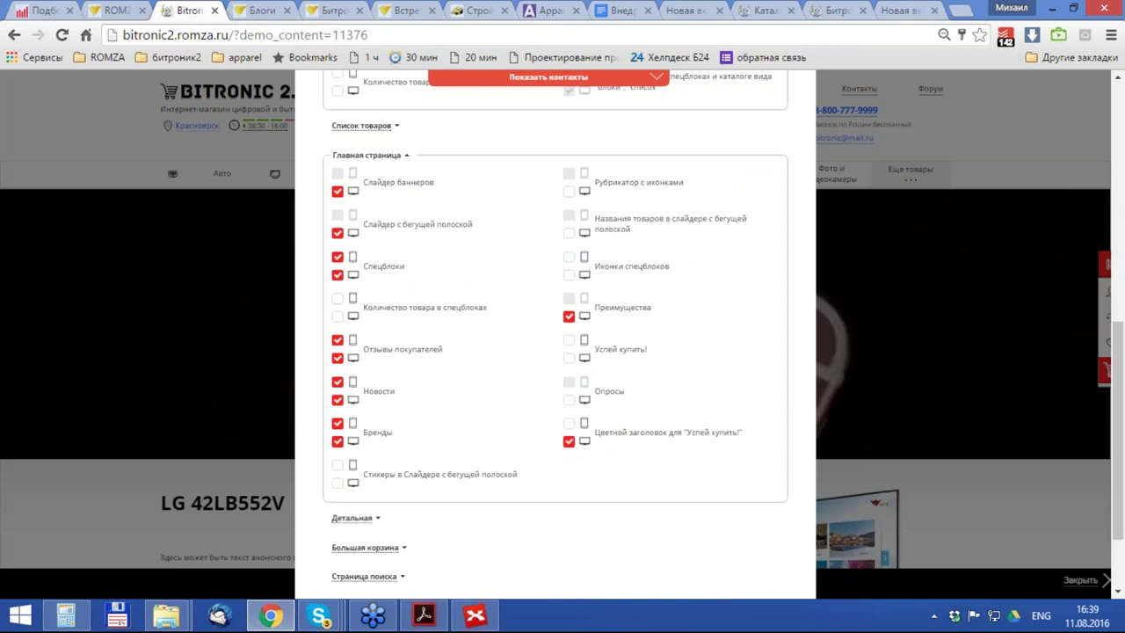
click(568, 358)
click(568, 340)
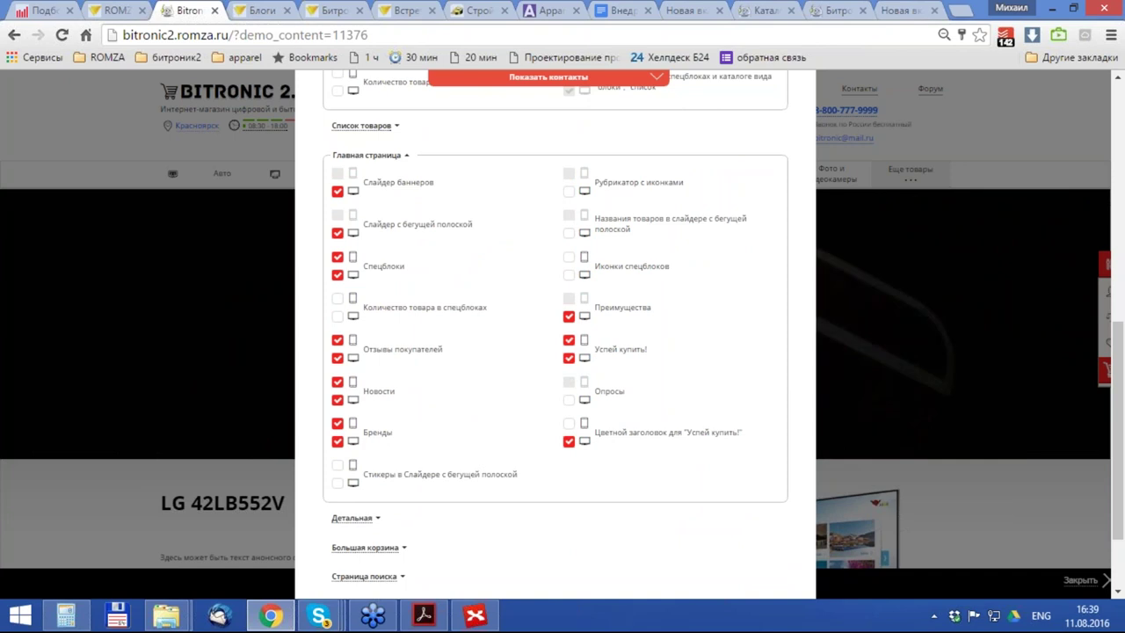
scroll(446, 380, down, 1)
scroll(445, 371, down, 1)
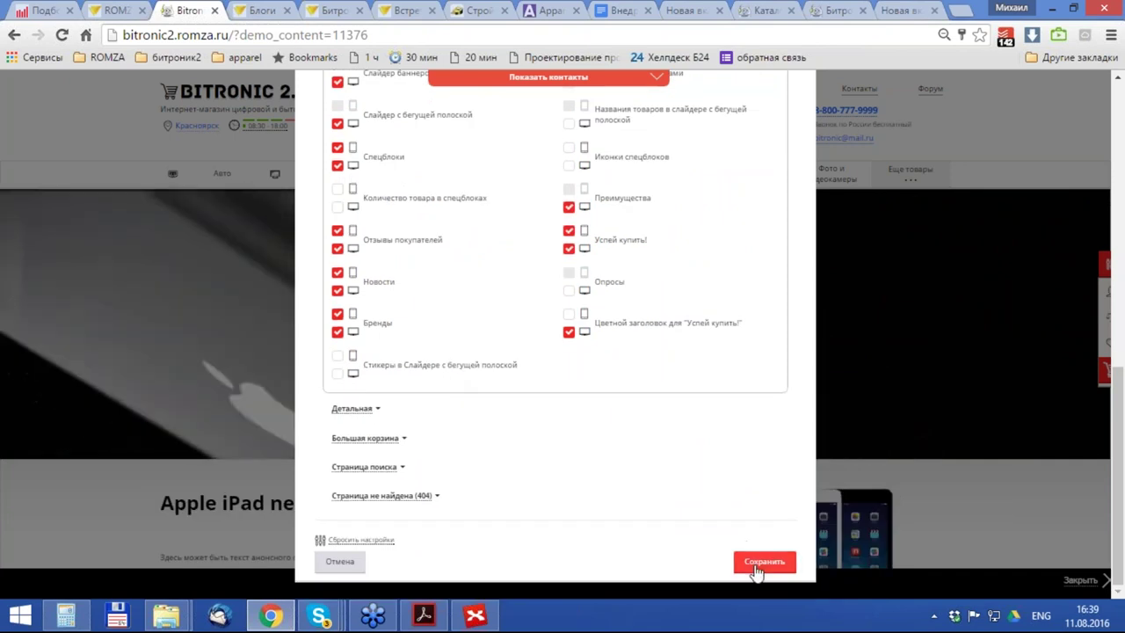
click(761, 562)
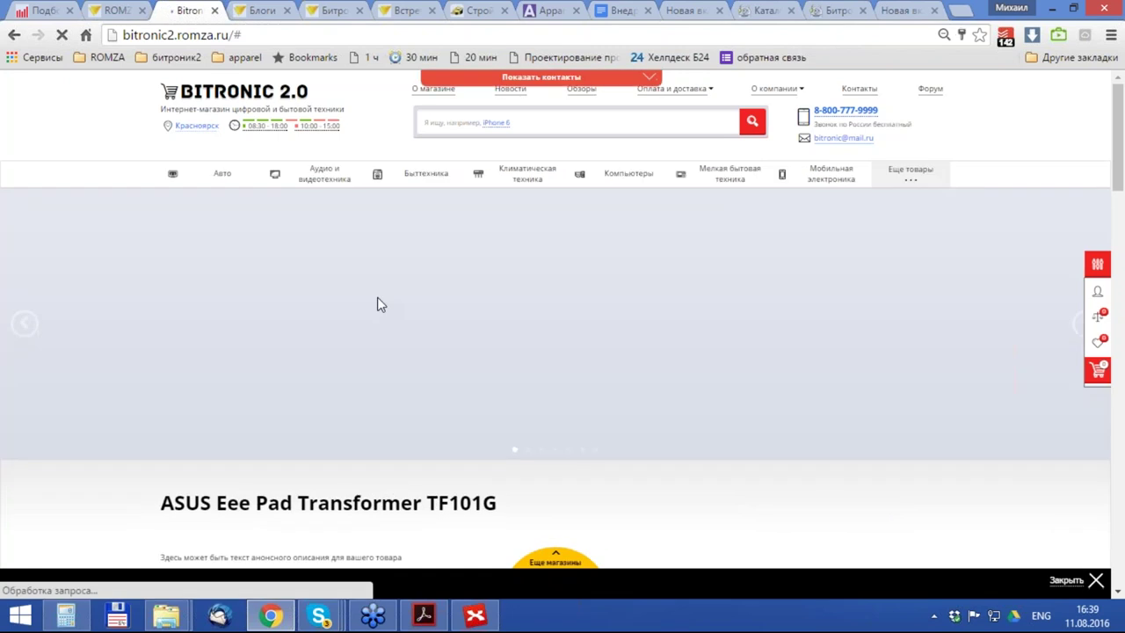
Inspect the Успей купить! countdown deals, highlighting the first deal's remaining stock count
scroll(384, 229, down, 15)
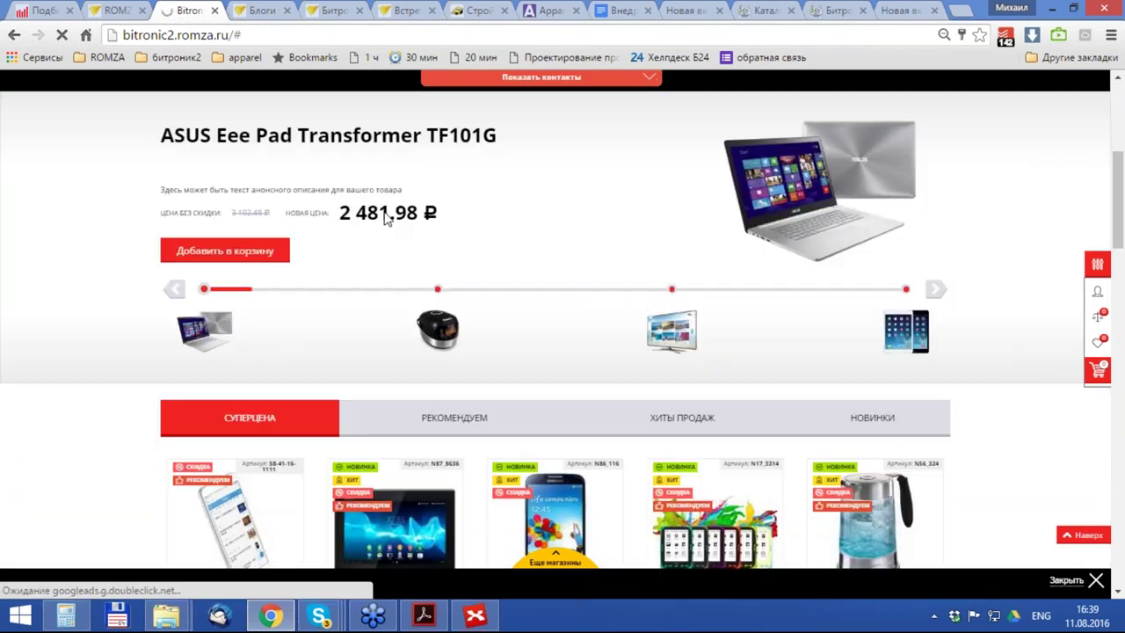
scroll(384, 202, down, 4)
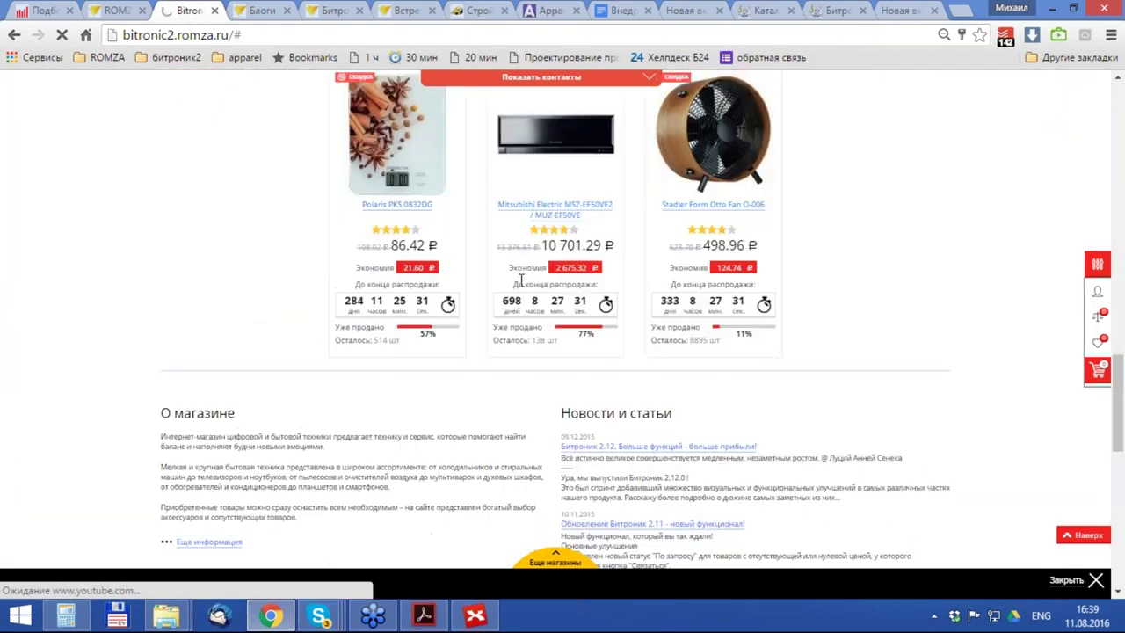
scroll(481, 357, up, 2)
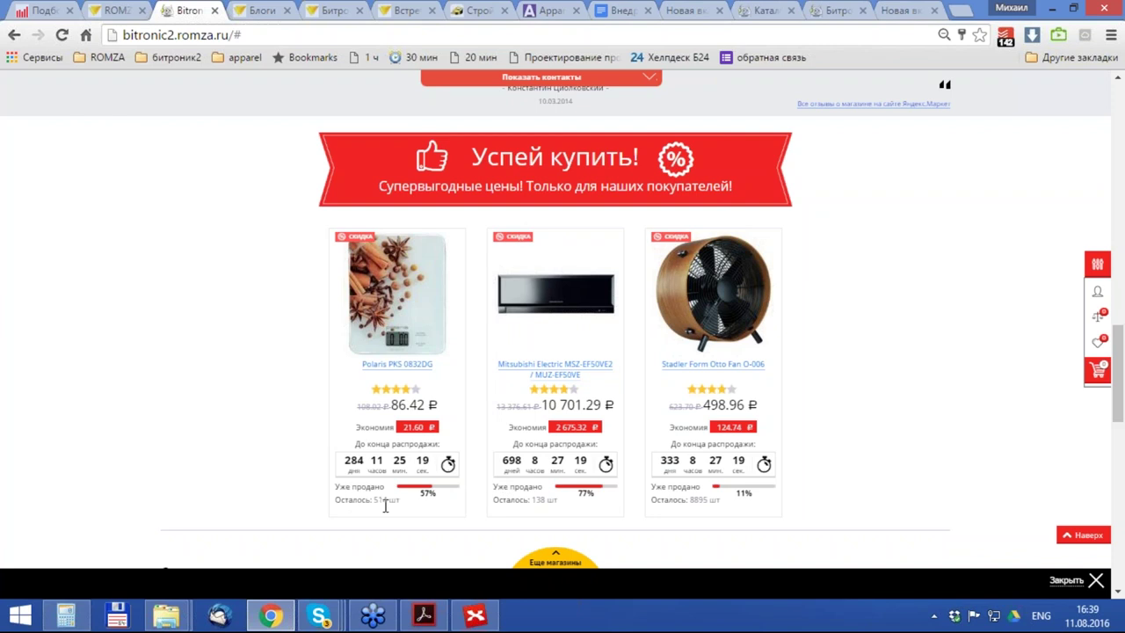
drag(384, 506, 415, 503)
scroll(554, 377, down, 3)
scroll(553, 378, up, 3)
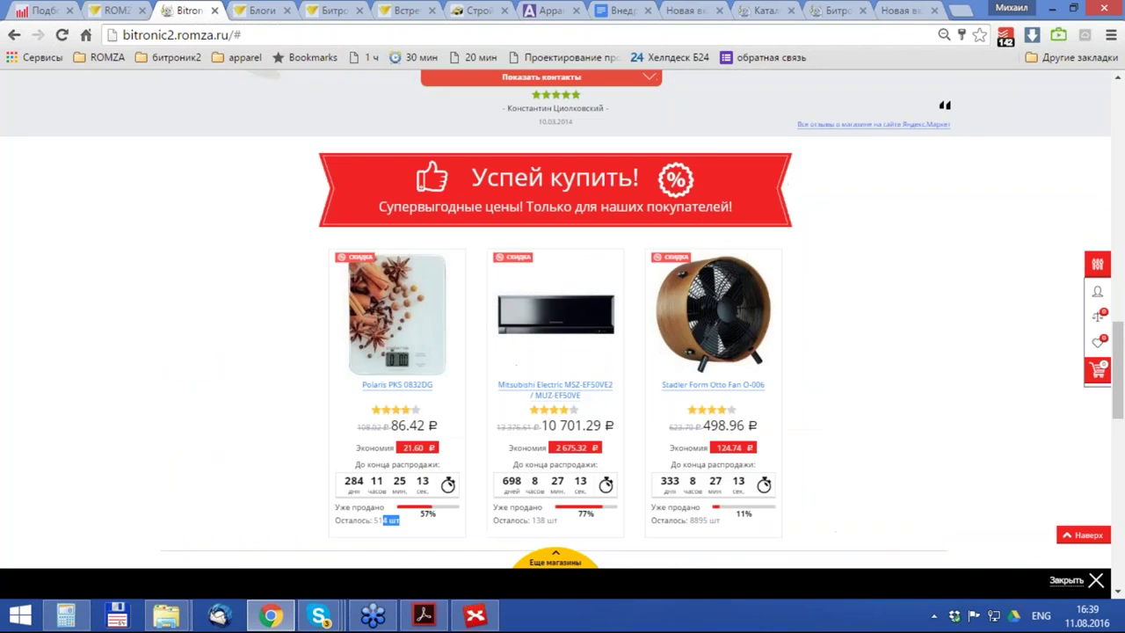
scroll(596, 362, up, 15)
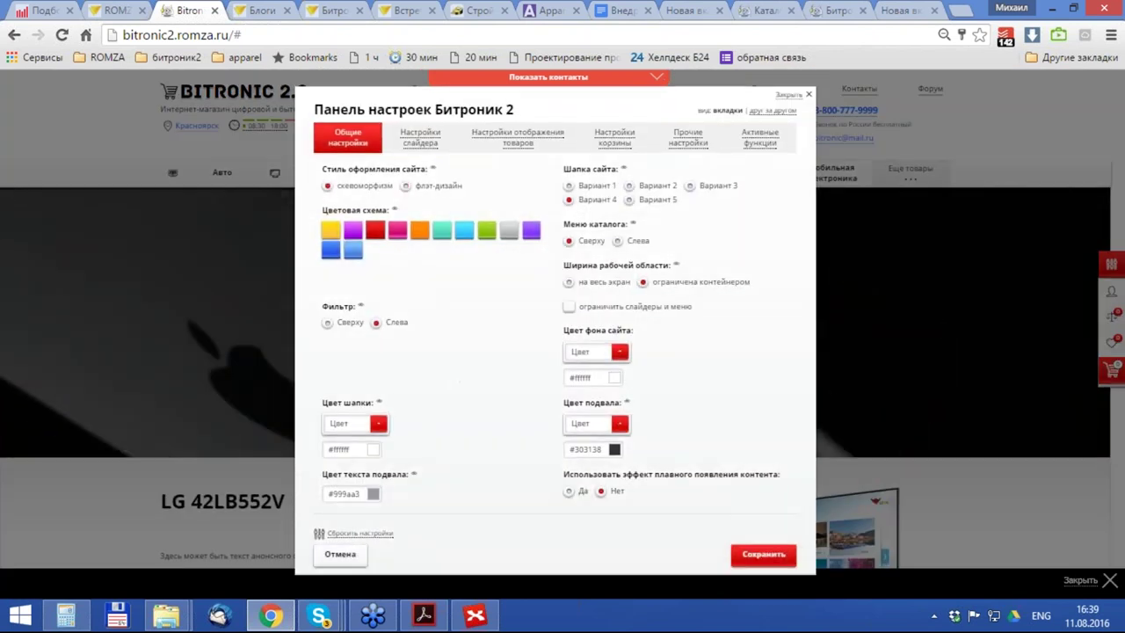
Switch the colour scheme to pink and the work area to на весь экран
click(395, 231)
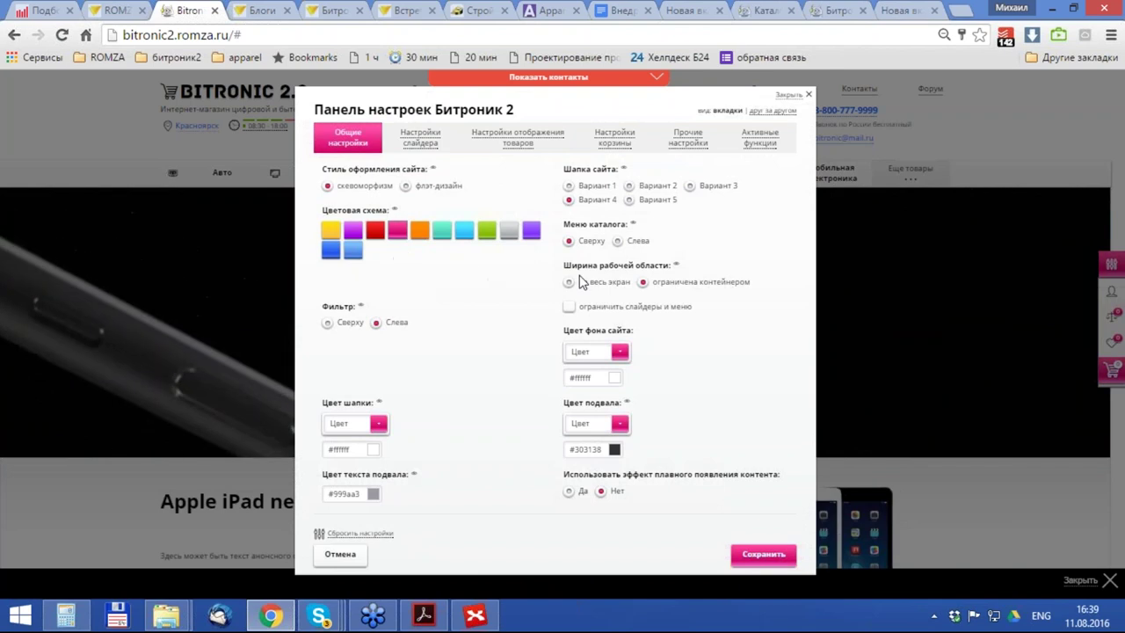
click(580, 283)
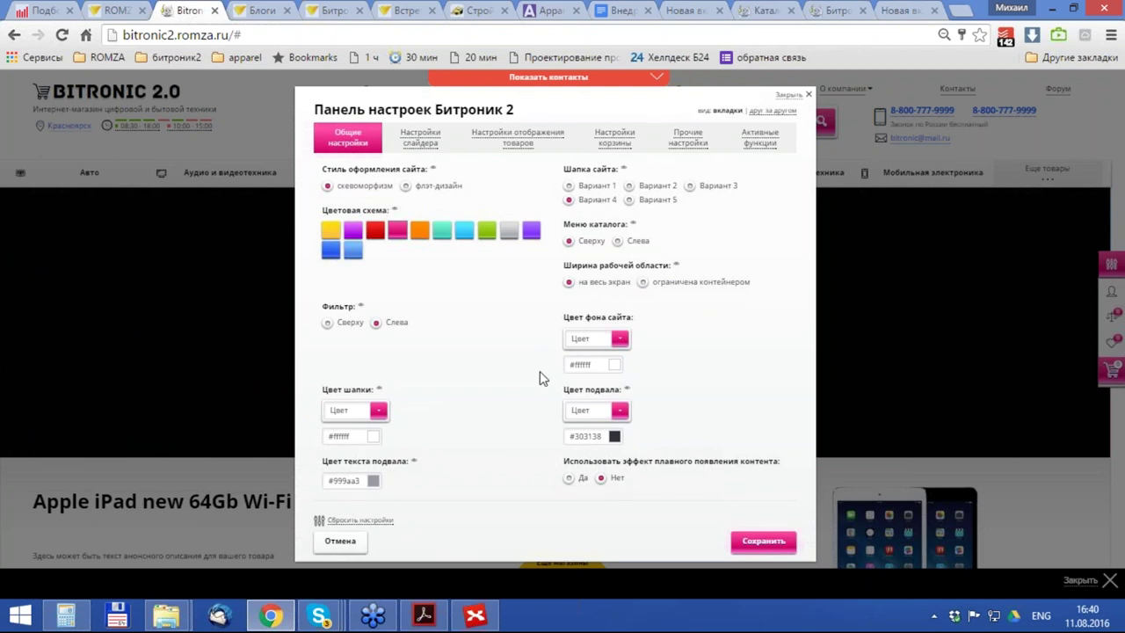
click(613, 342)
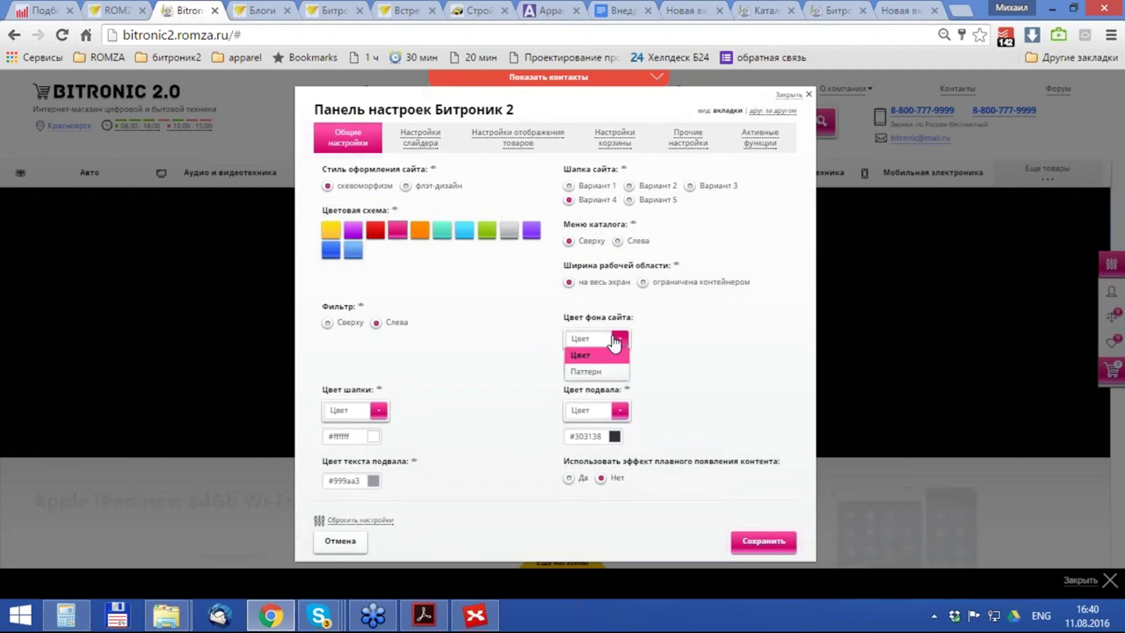
click(613, 342)
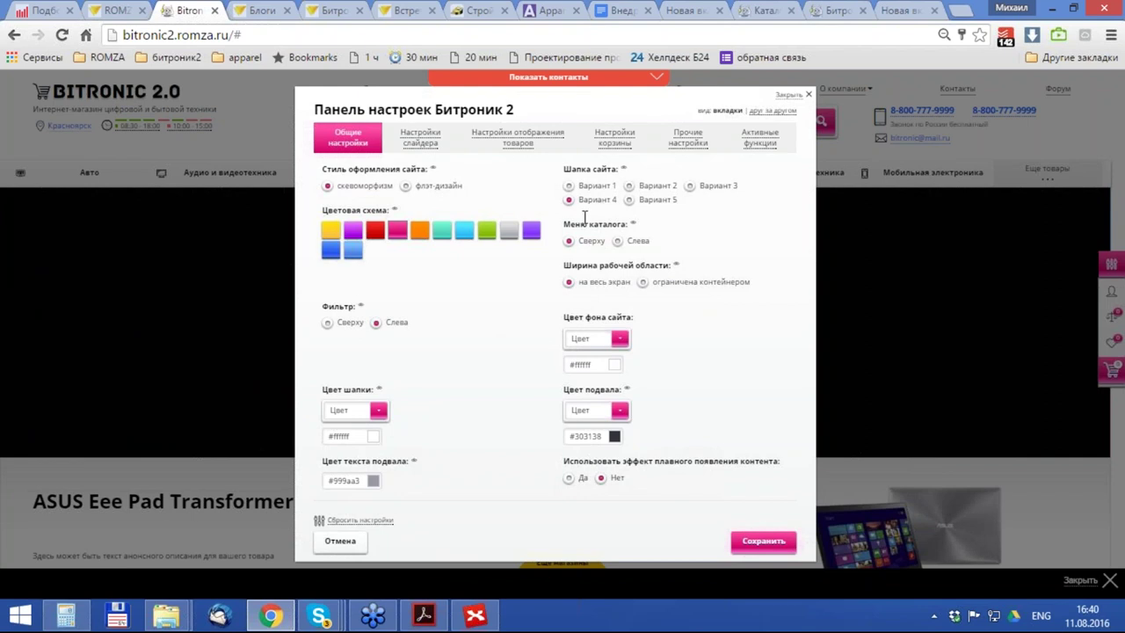
Set the site header to Вариант 2 and the style to флэт-дизайн
click(585, 187)
click(642, 186)
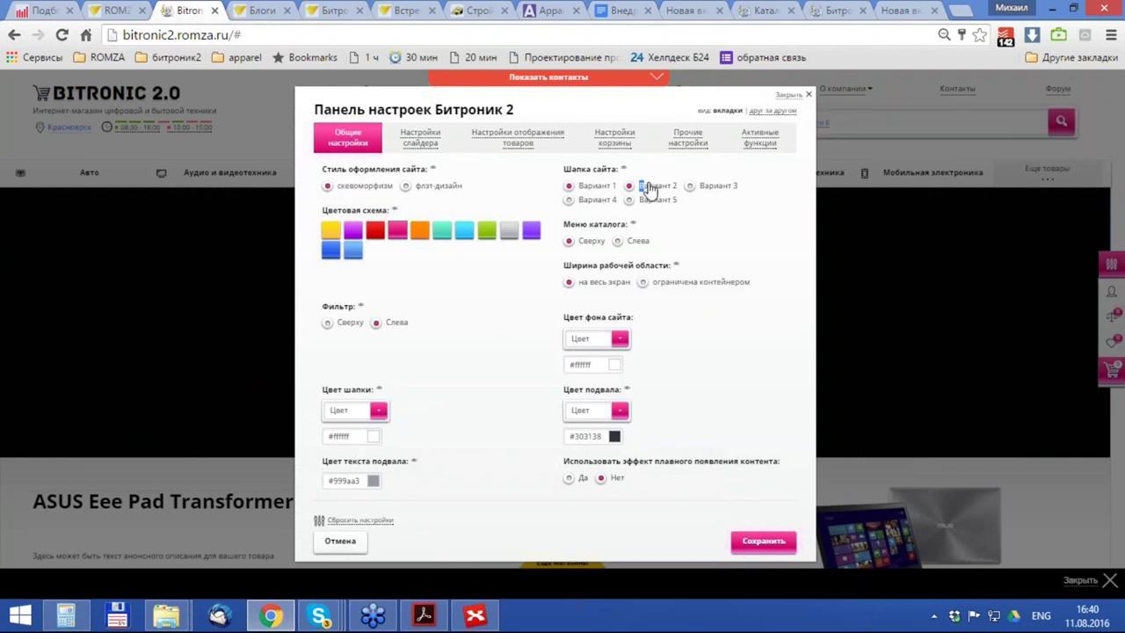
click(711, 189)
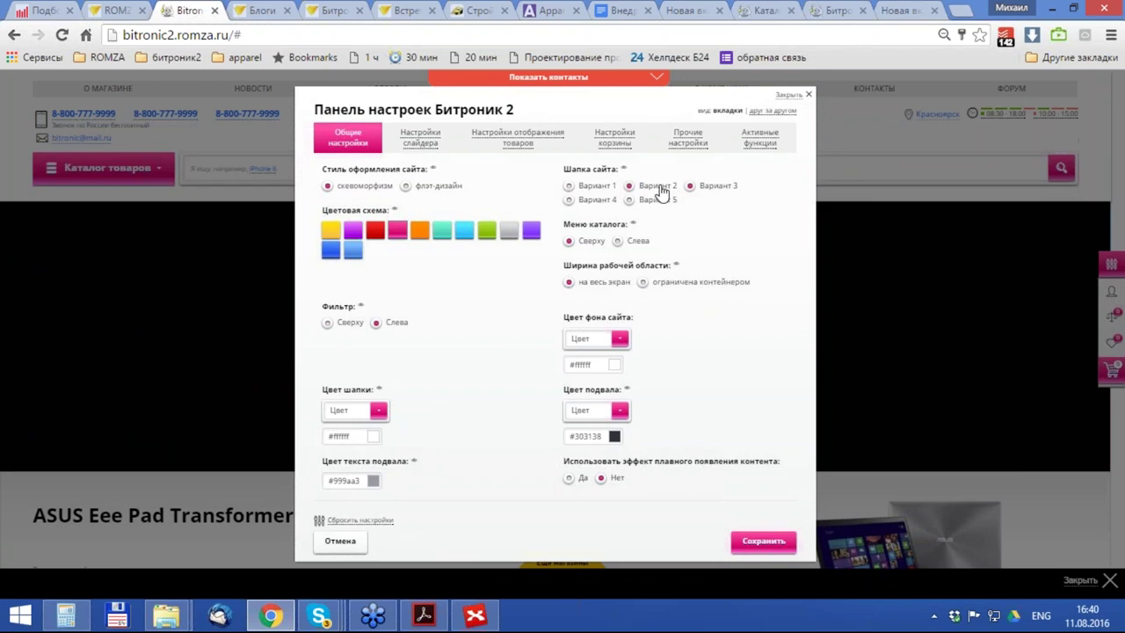
click(657, 186)
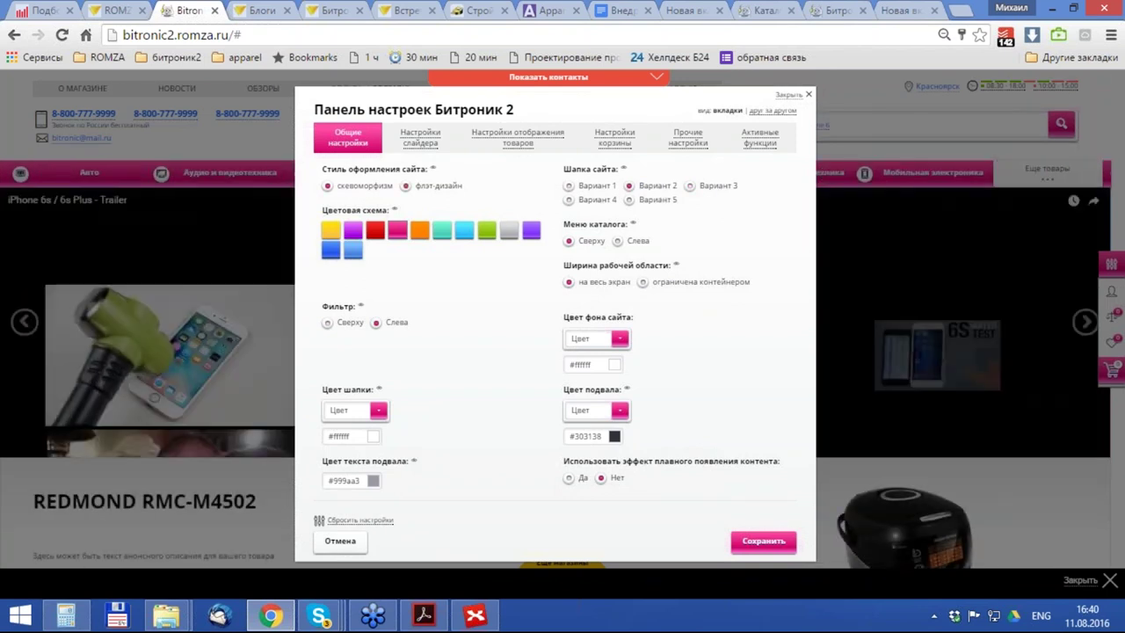
click(439, 187)
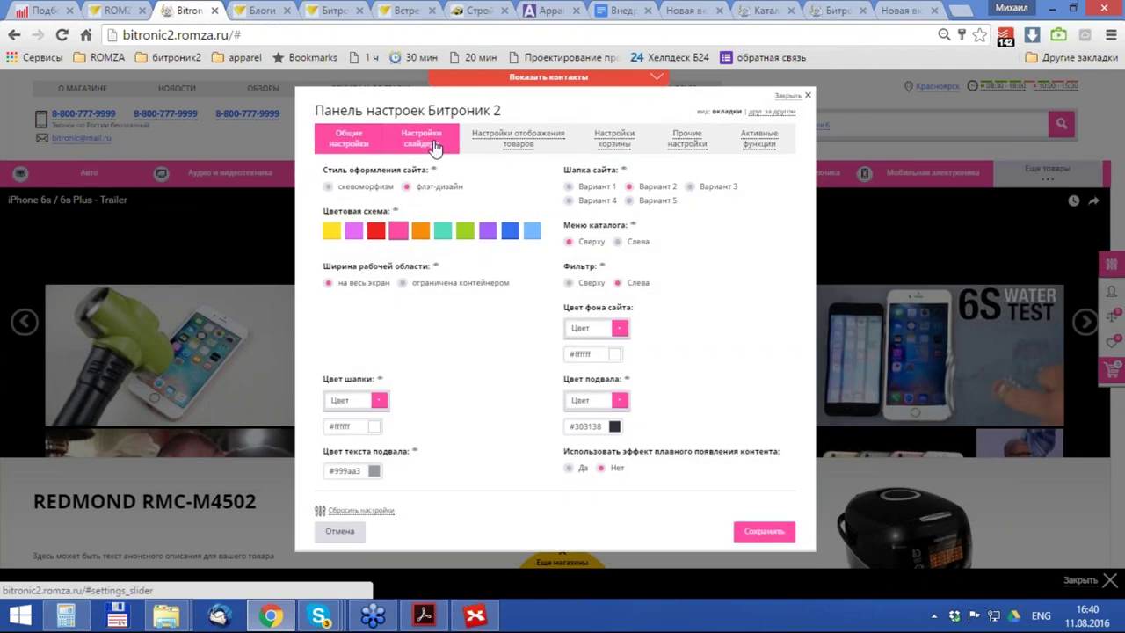
Review slider and product display settings, then set the cart line to вверху and save
click(434, 145)
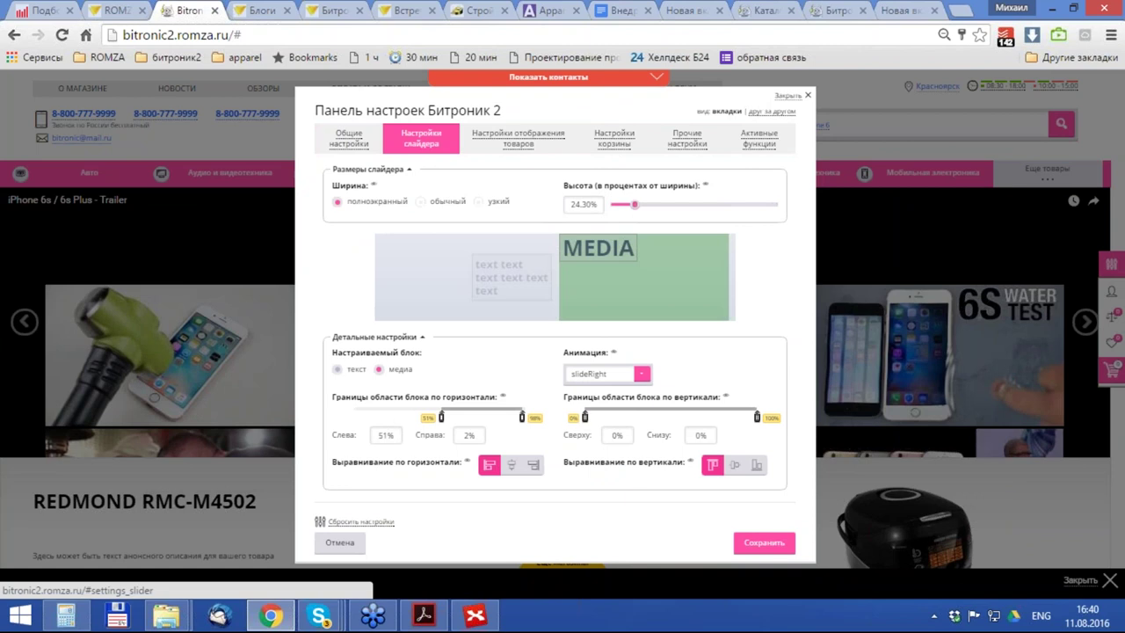
click(515, 147)
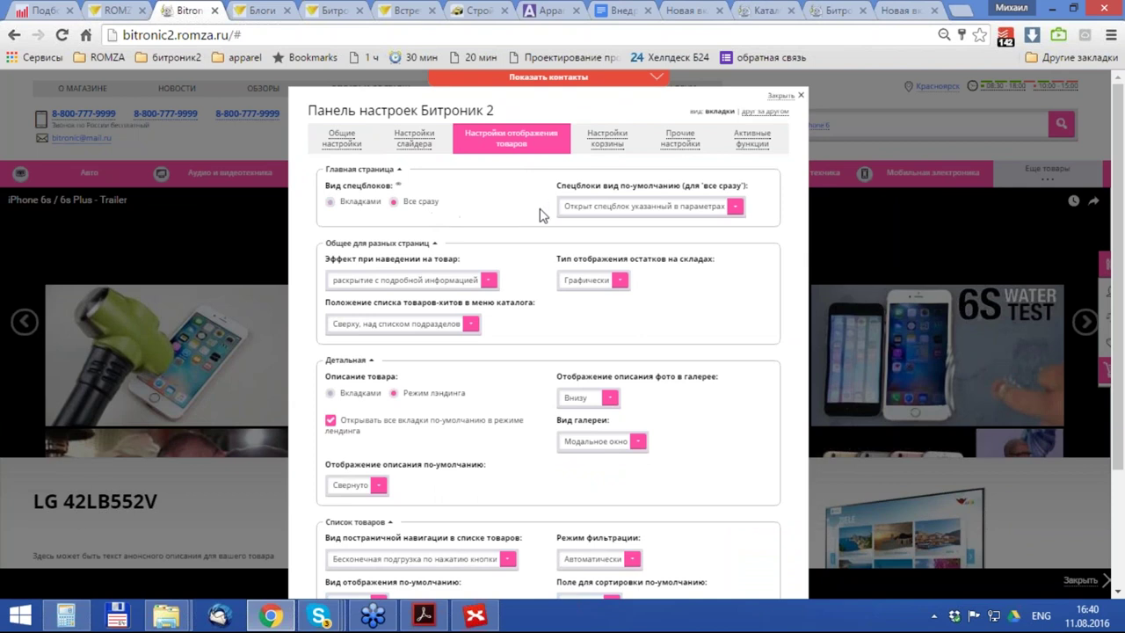
scroll(632, 191, down, 5)
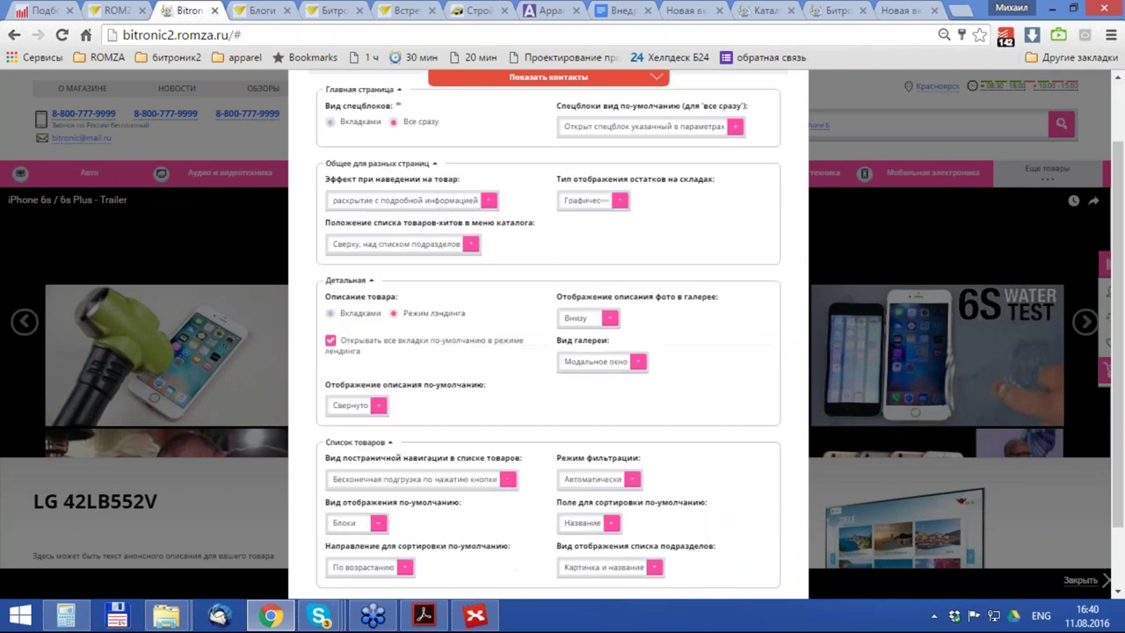
scroll(631, 191, up, 5)
click(607, 137)
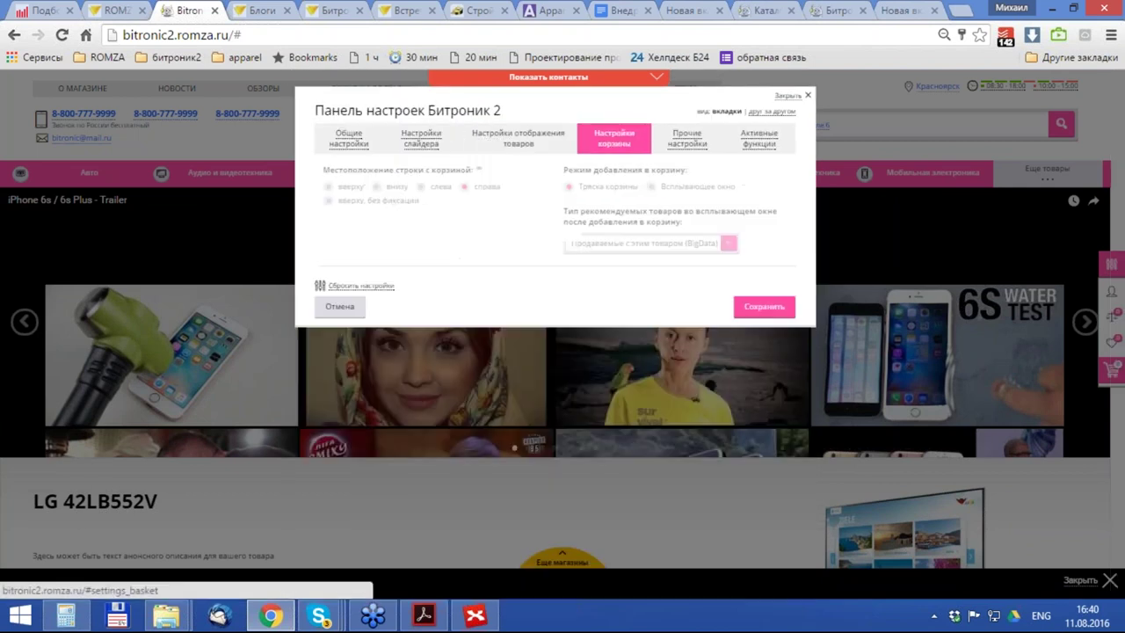
click(330, 187)
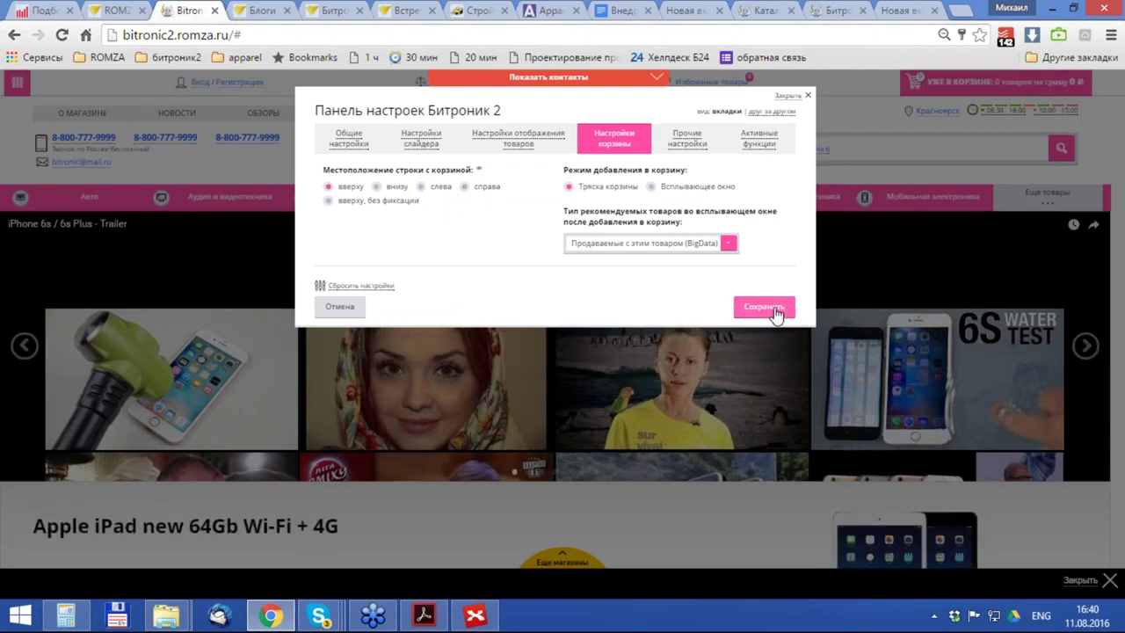
click(763, 308)
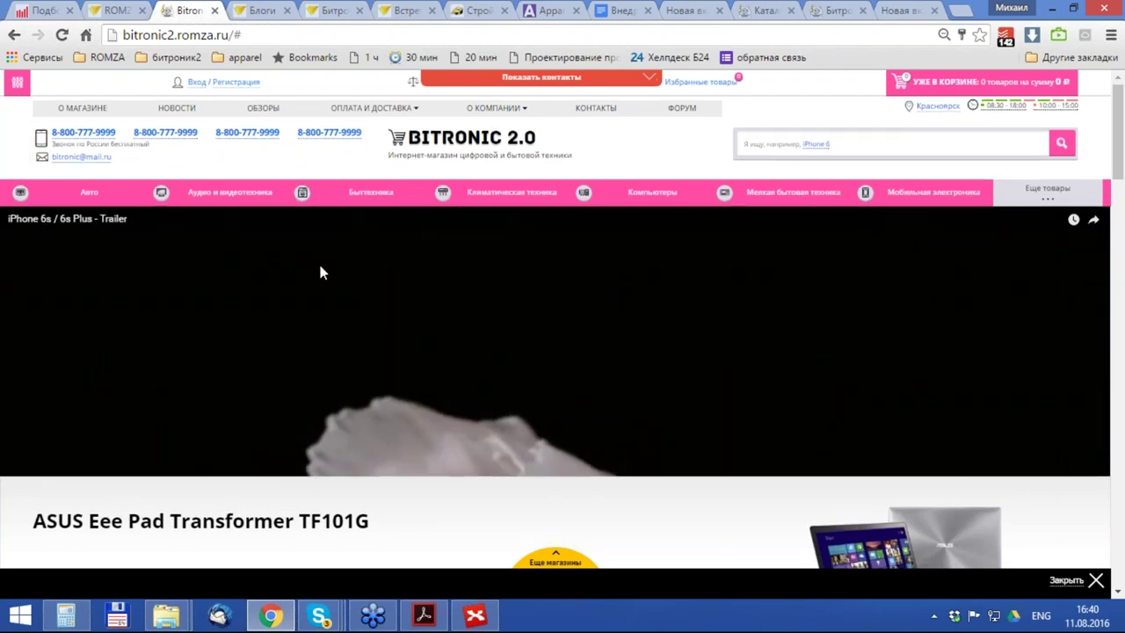
Expand the РЕКОМЕНДУЕМ and ХИТЫ ПРОДАЖ product blocks on the home page
scroll(316, 263, down, 5)
scroll(314, 258, down, 10)
scroll(352, 264, up, 10)
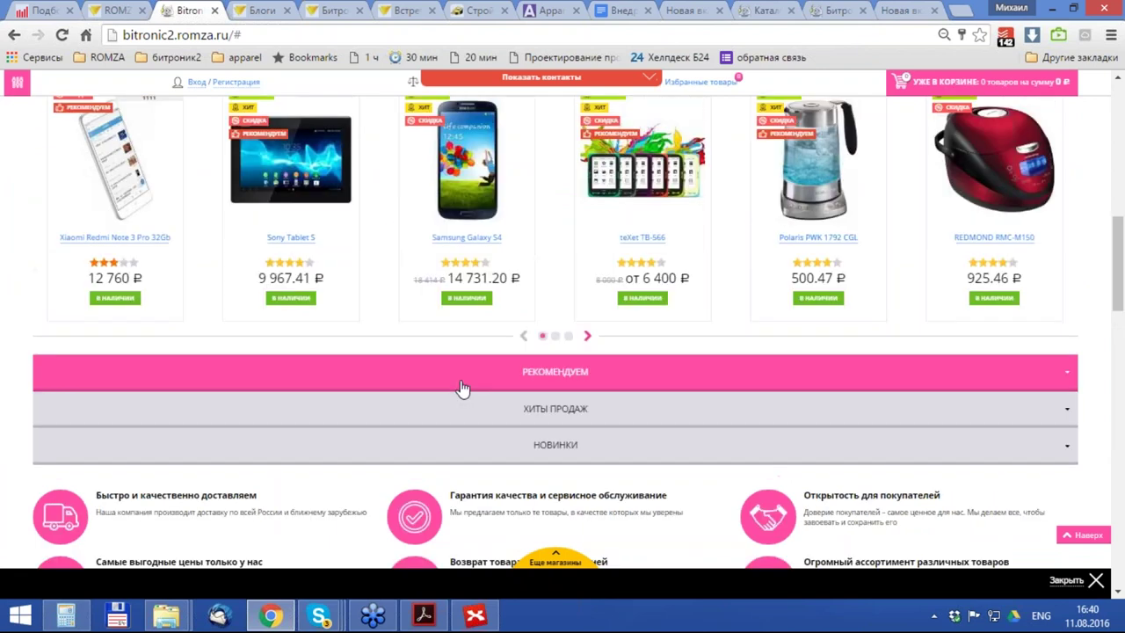
click(462, 382)
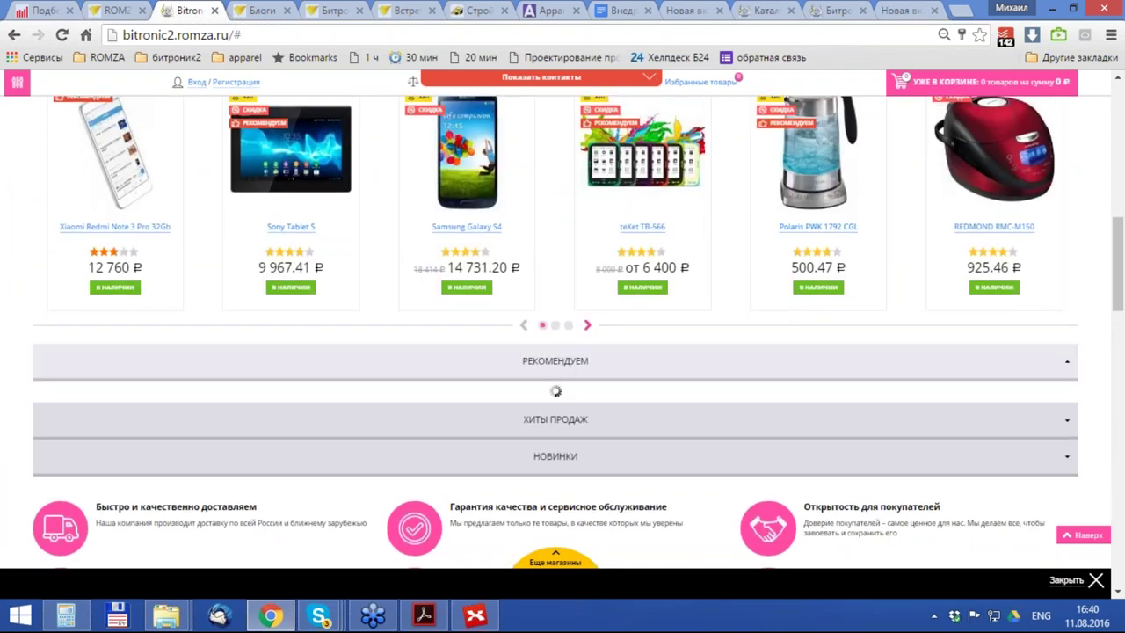
scroll(460, 307, down, 2)
click(460, 267)
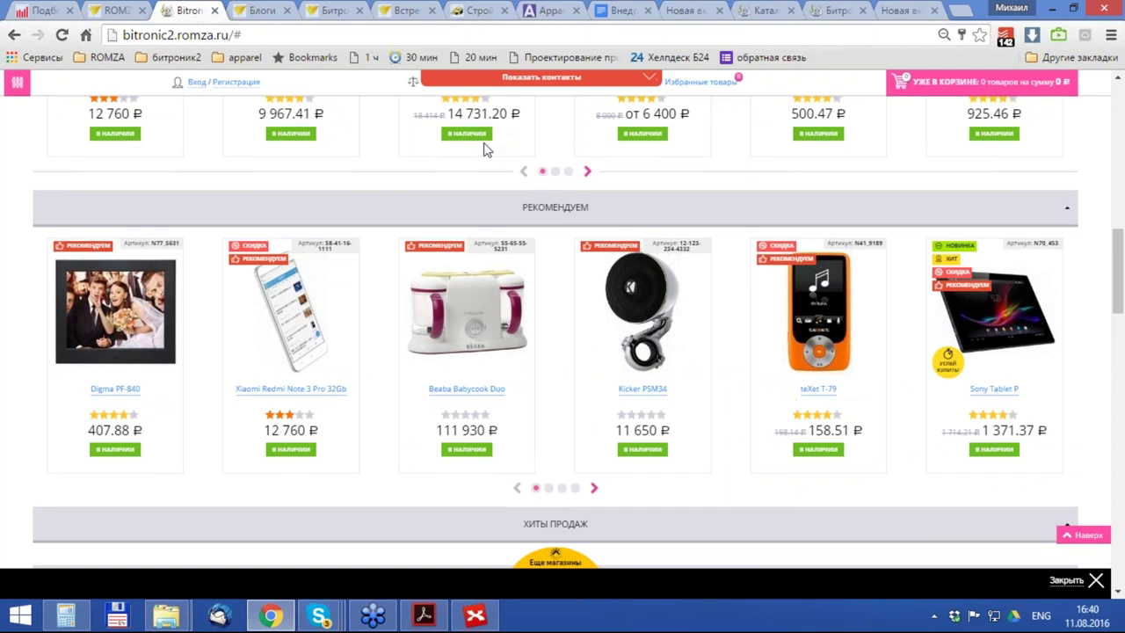
Page the СУПЕРЦЕНА carousel forward twice, then back to its second page
scroll(486, 150, up, 3)
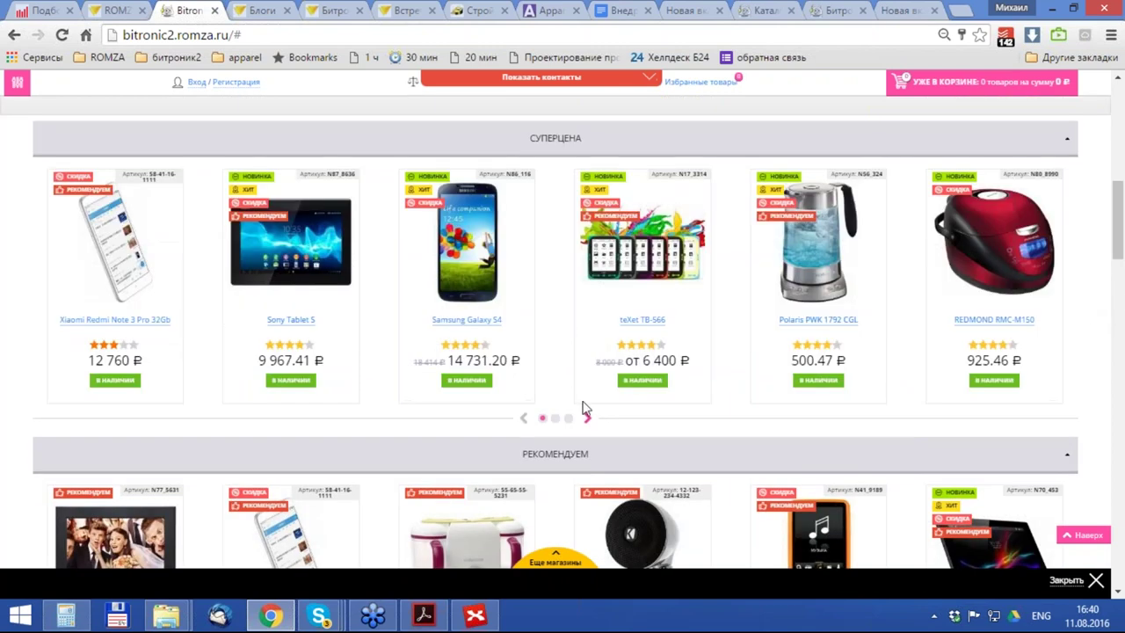
click(588, 420)
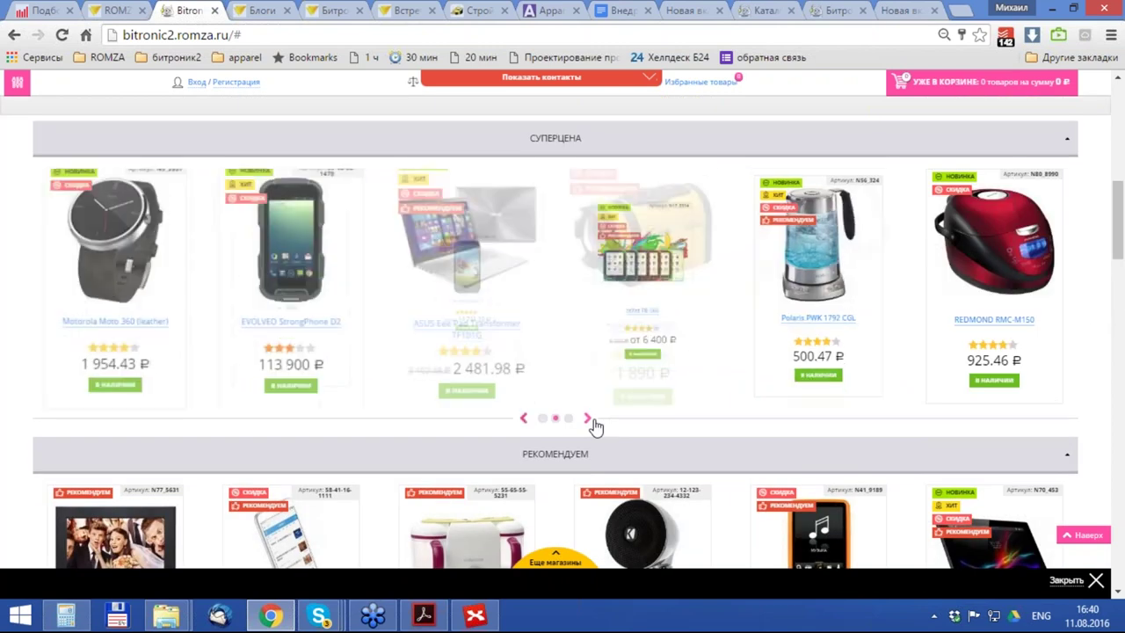
click(591, 421)
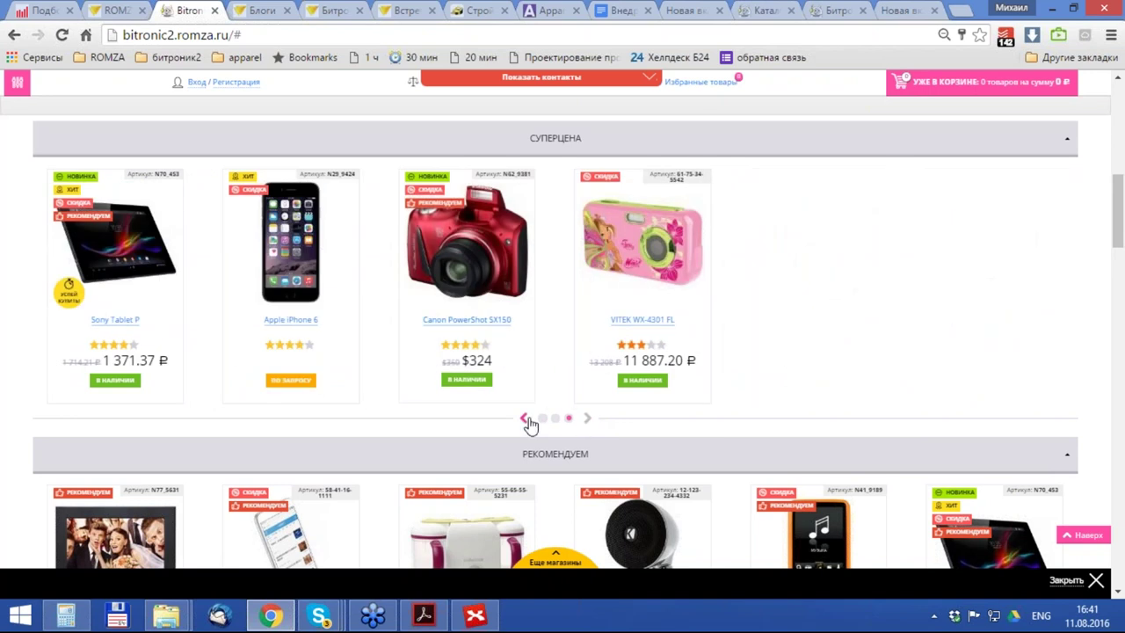
click(523, 422)
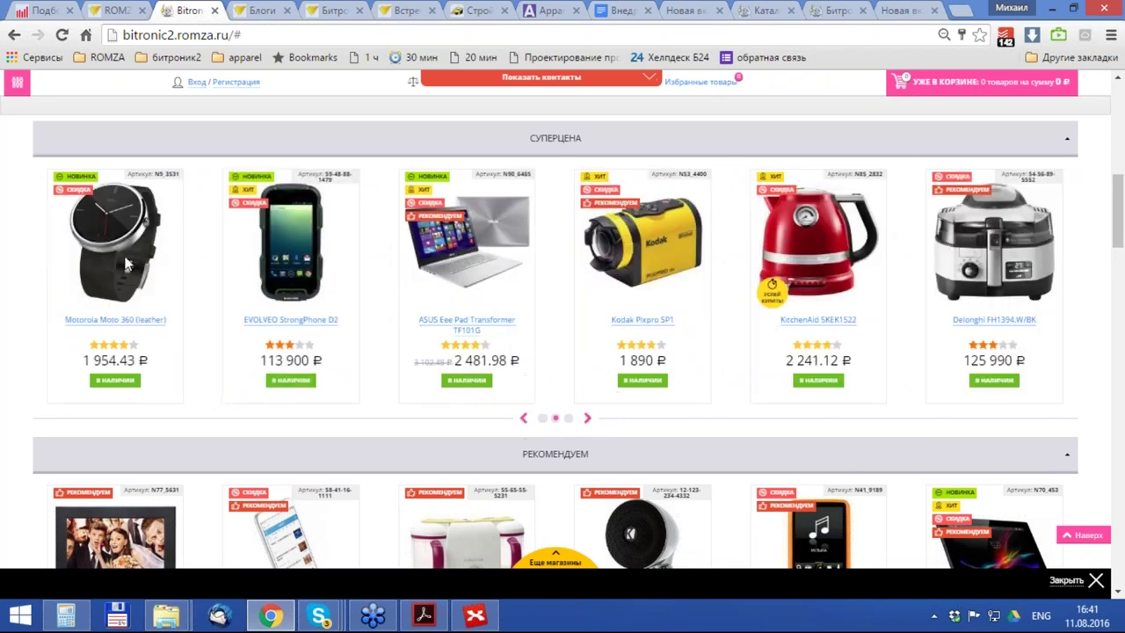
Open the Аудио и видеотехника catalog section from the category menu
mouse_move(114, 218)
scroll(117, 223, up, 1)
click(116, 222)
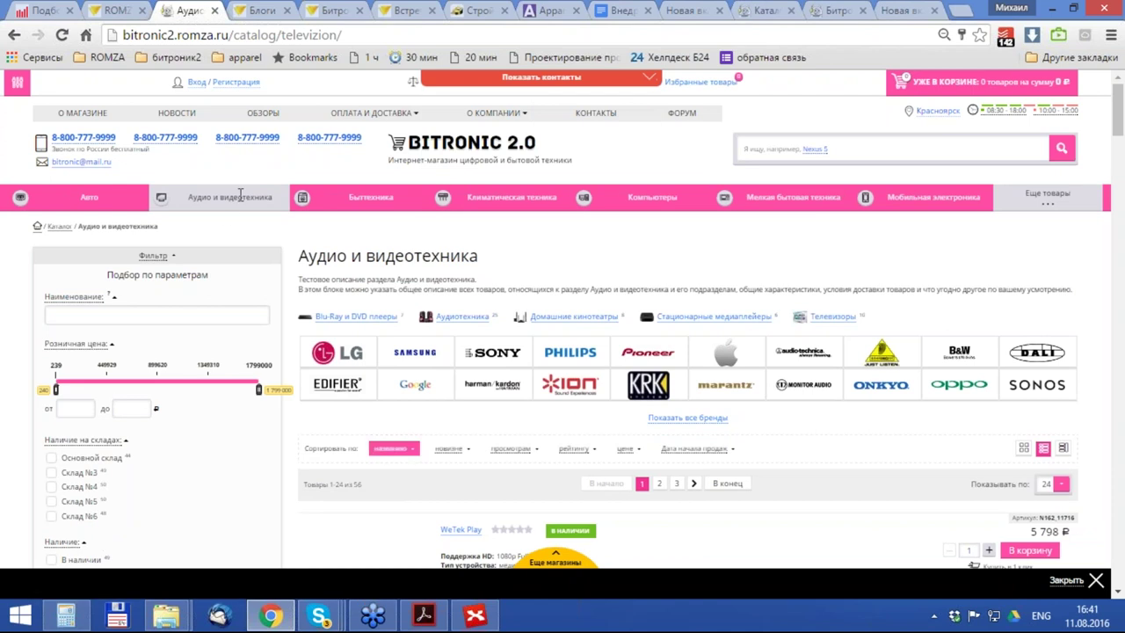
Review the Аудио и видеотехника catalog listing products 1–24 of 56, sorted by name
mouse_move(301, 195)
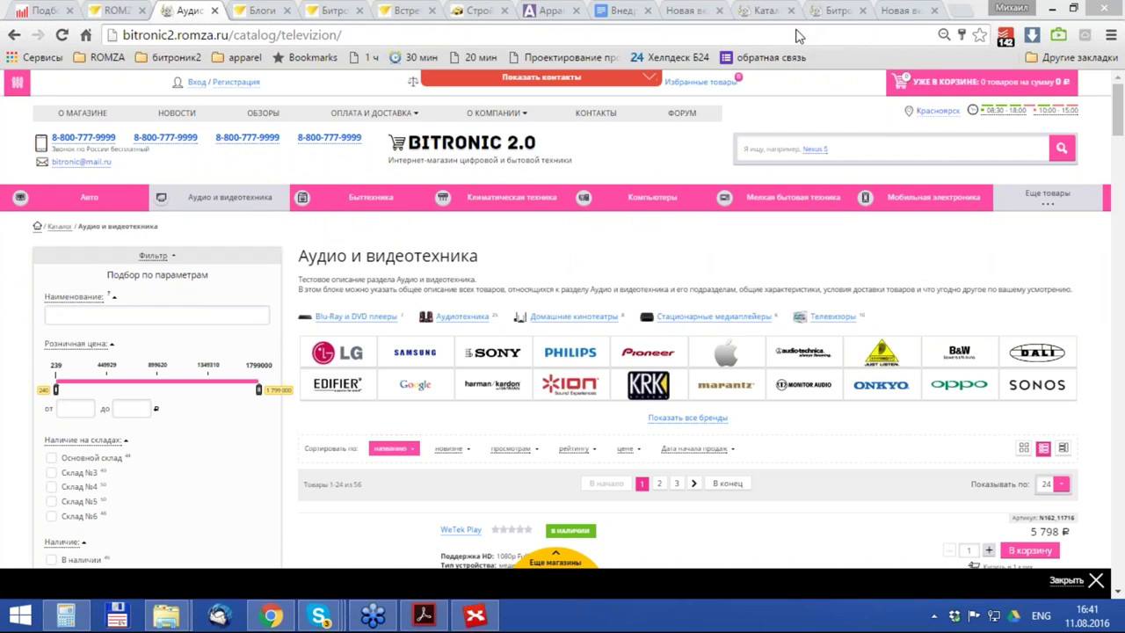
Dismiss the overlay bar and bring up the Активные функции group in the store settings
click(1067, 578)
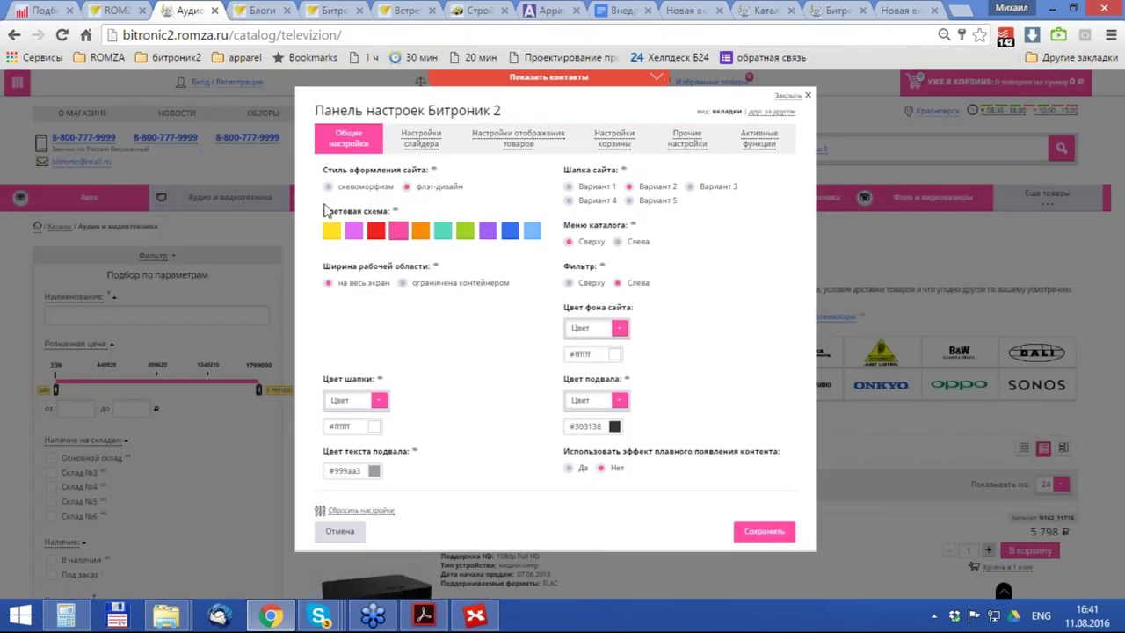
click(421, 138)
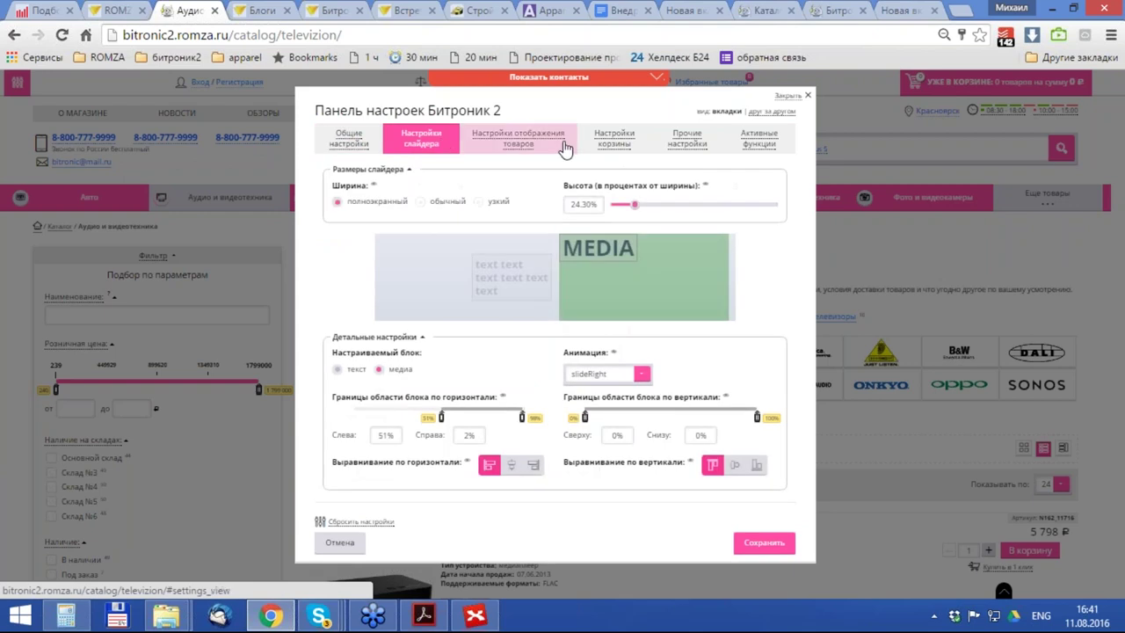
click(687, 138)
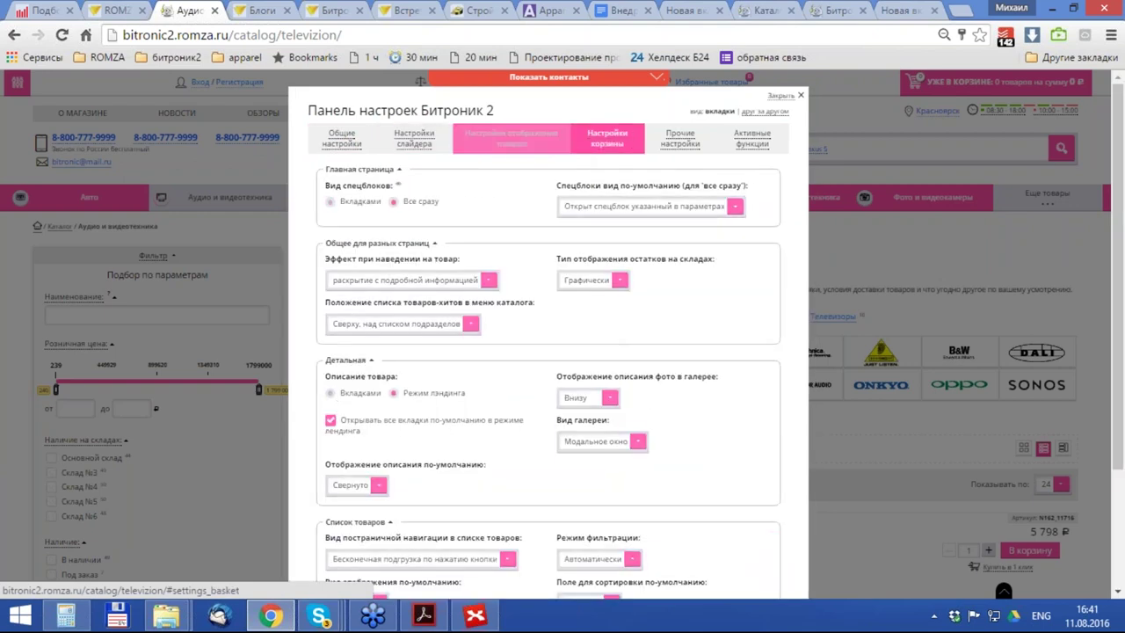
click(771, 146)
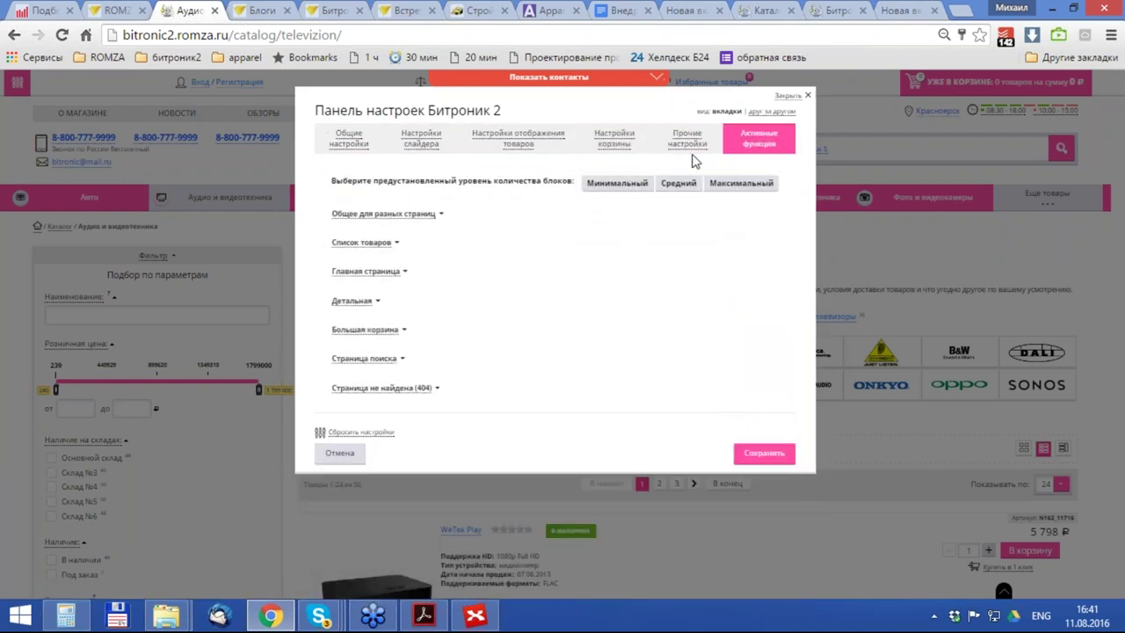
Enable desktop Переключение валюты under Общие для разных страниц and save the settings
click(418, 215)
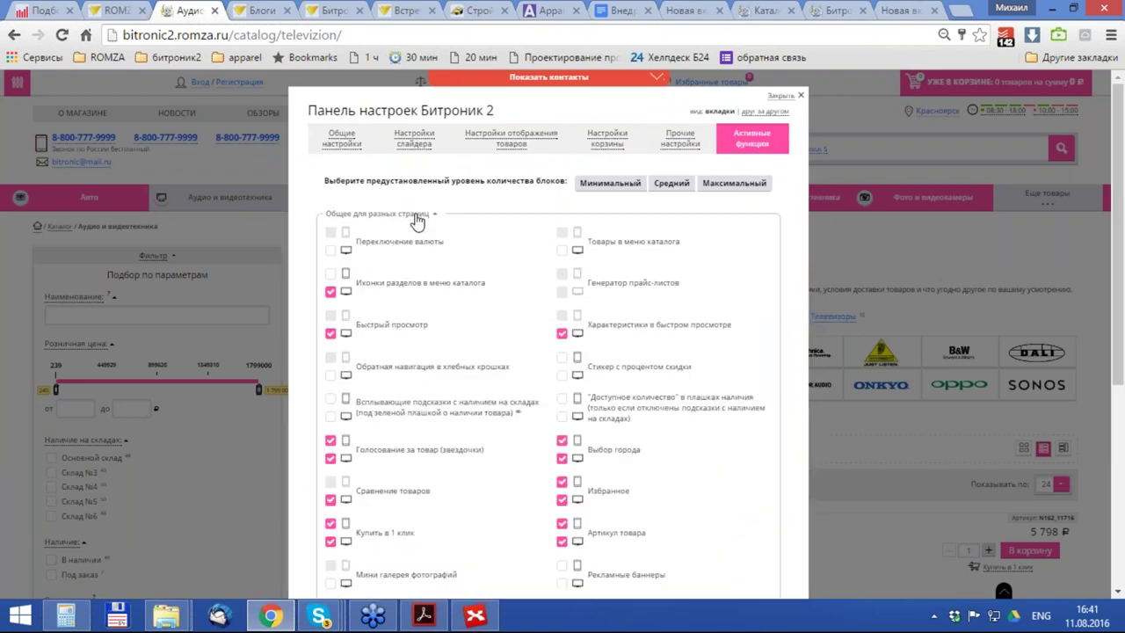
key(ctrl+f)
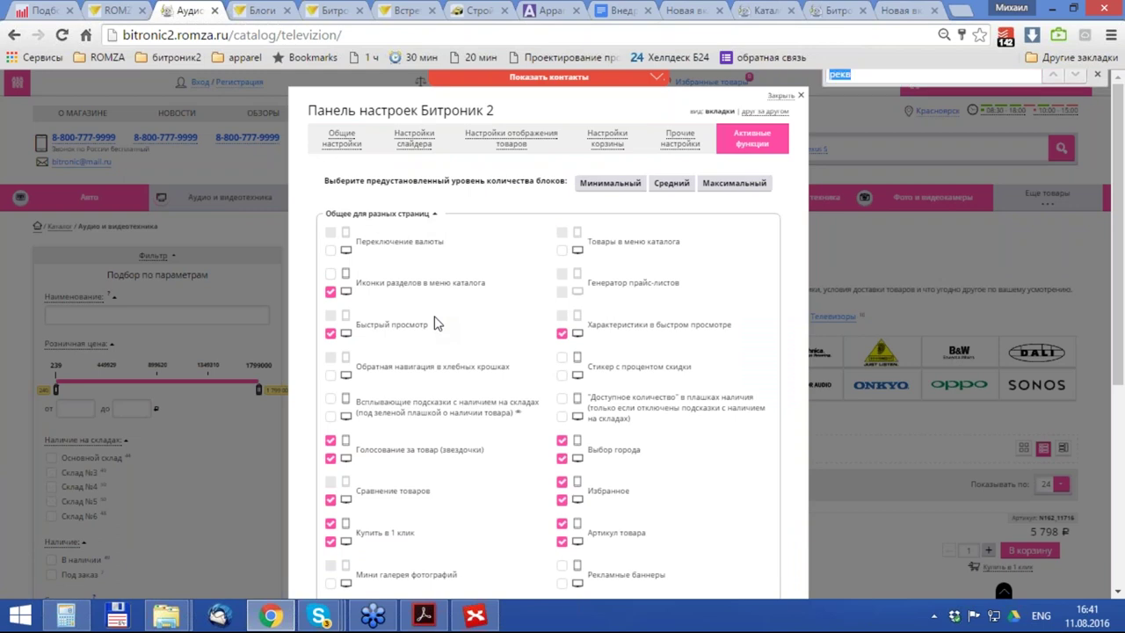
text(валю)
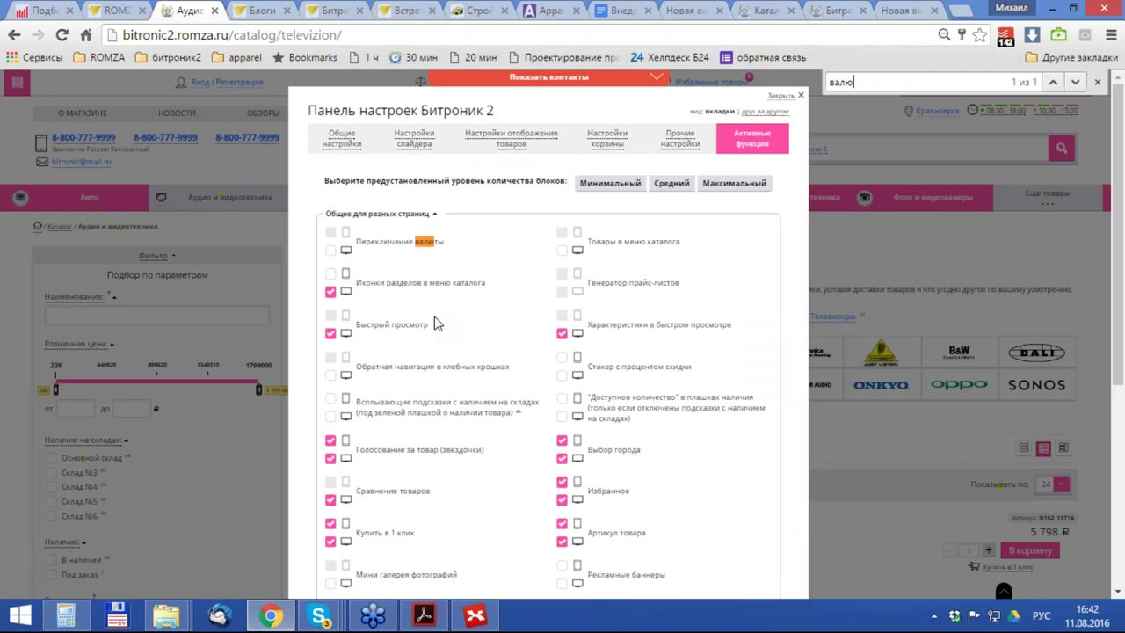
click(331, 249)
scroll(589, 281, down, 4)
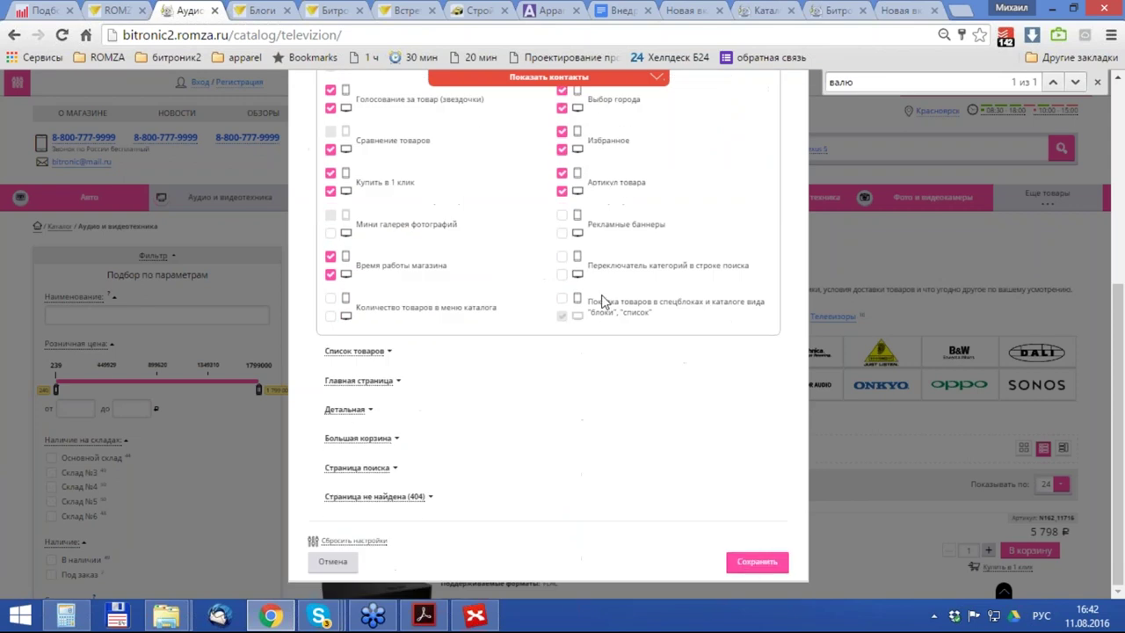
click(753, 561)
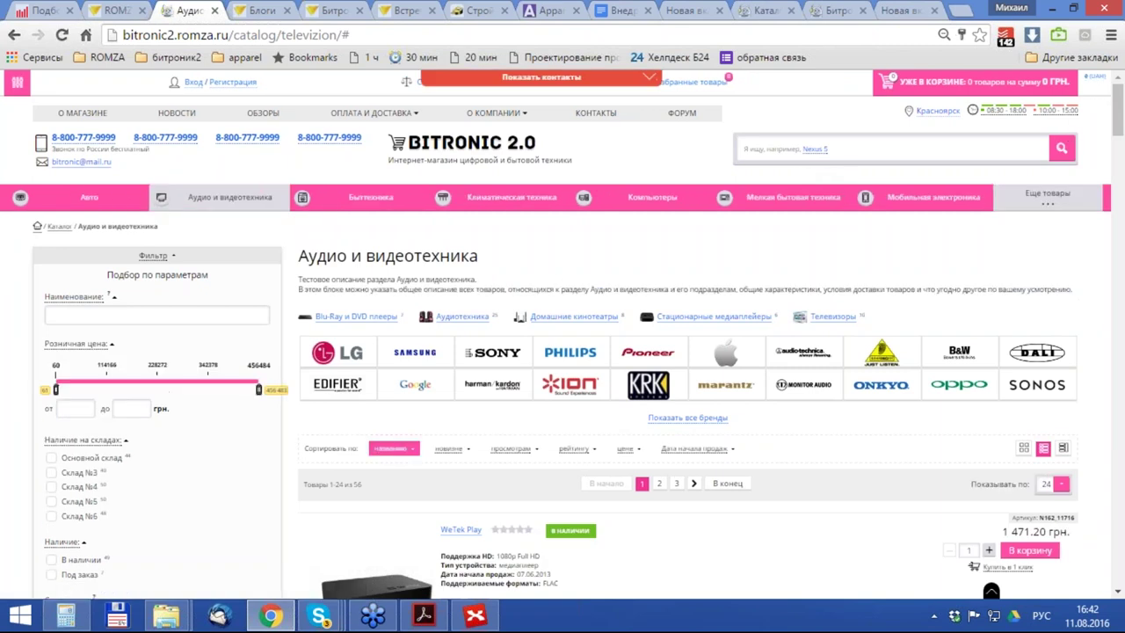
Switch the catalog currency to RUB and check prices, e.g. WeTek Play at 5 798 ₽
click(1095, 77)
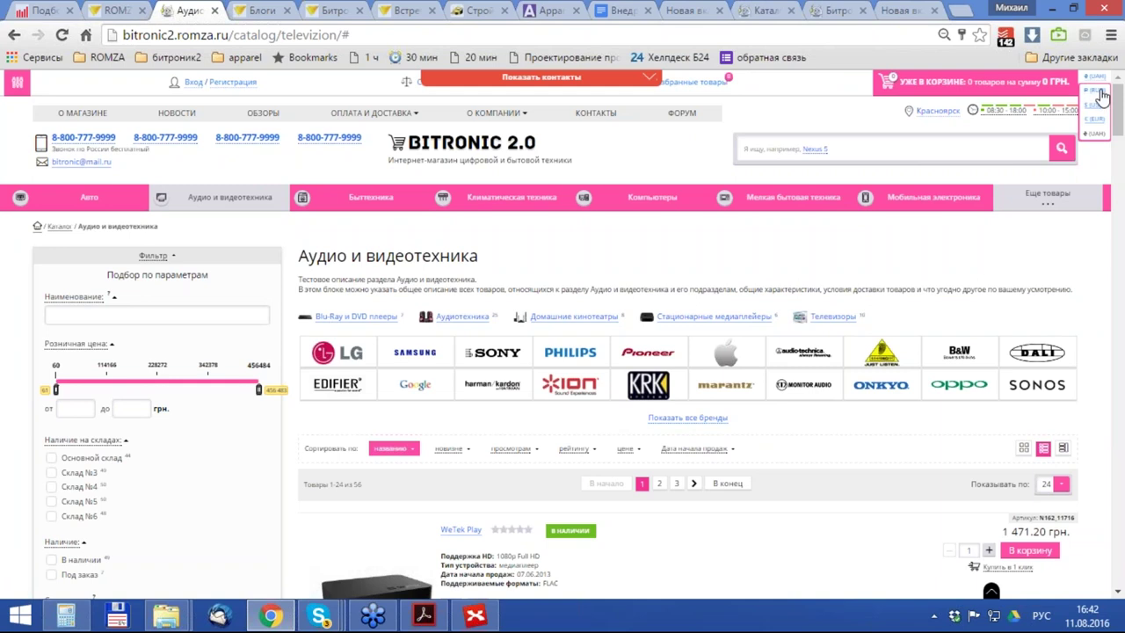
click(1100, 95)
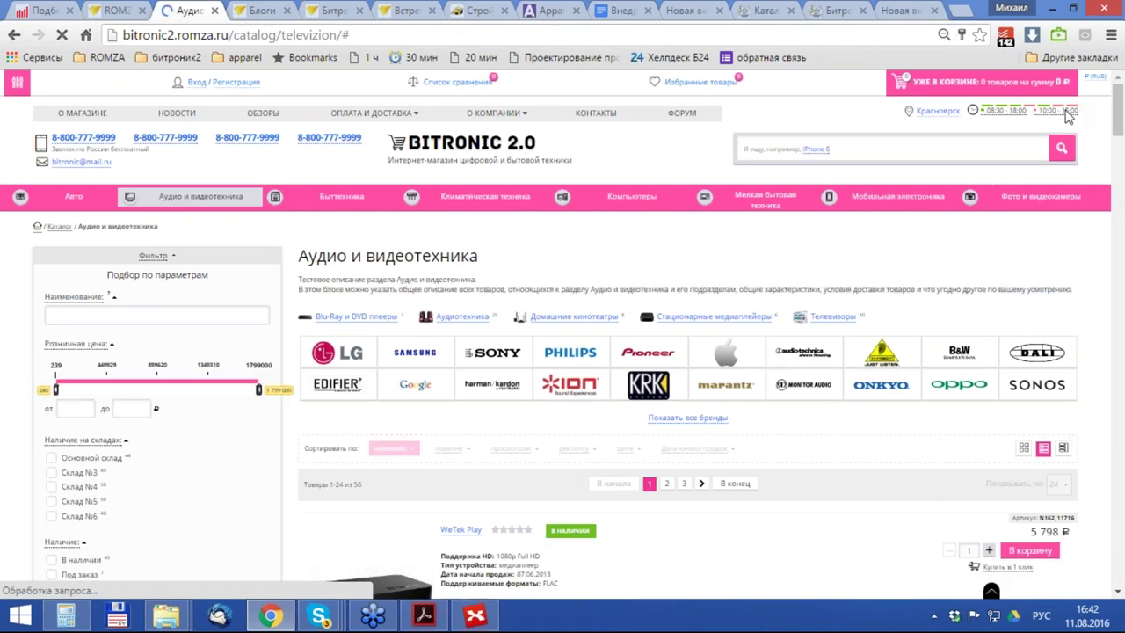
scroll(682, 412, down, 4)
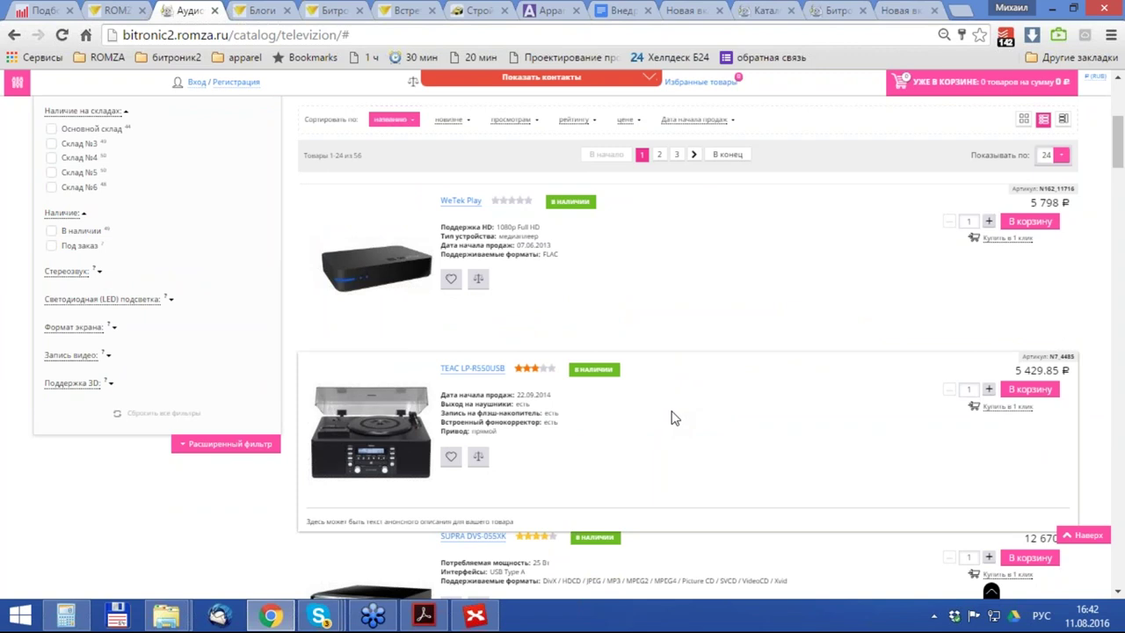
scroll(672, 419, up, 2)
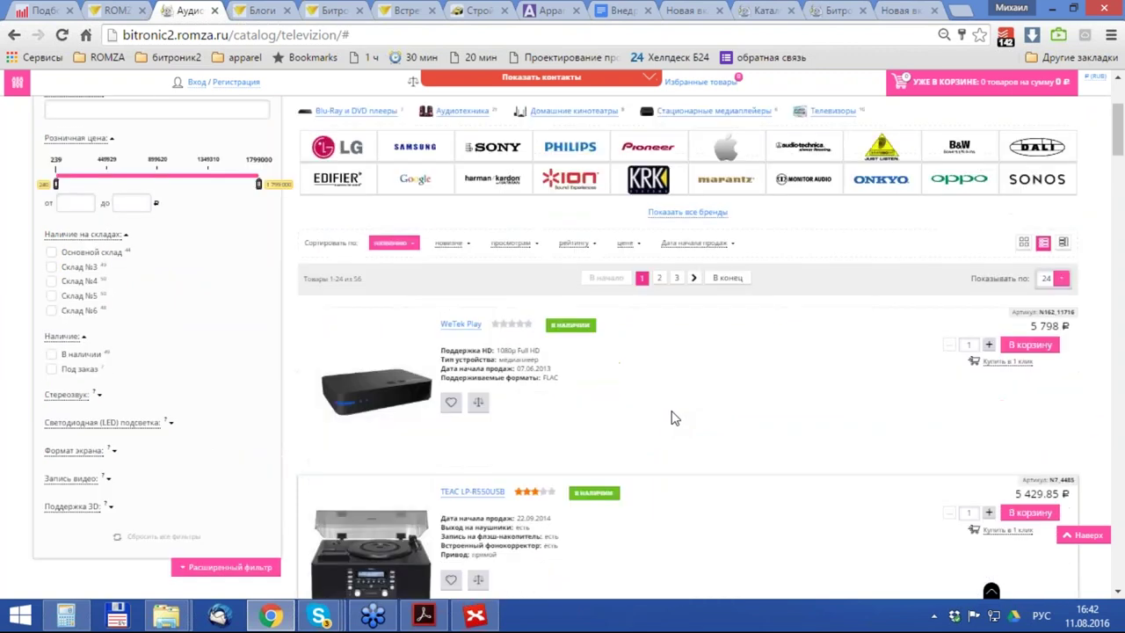
scroll(672, 418, up, 2)
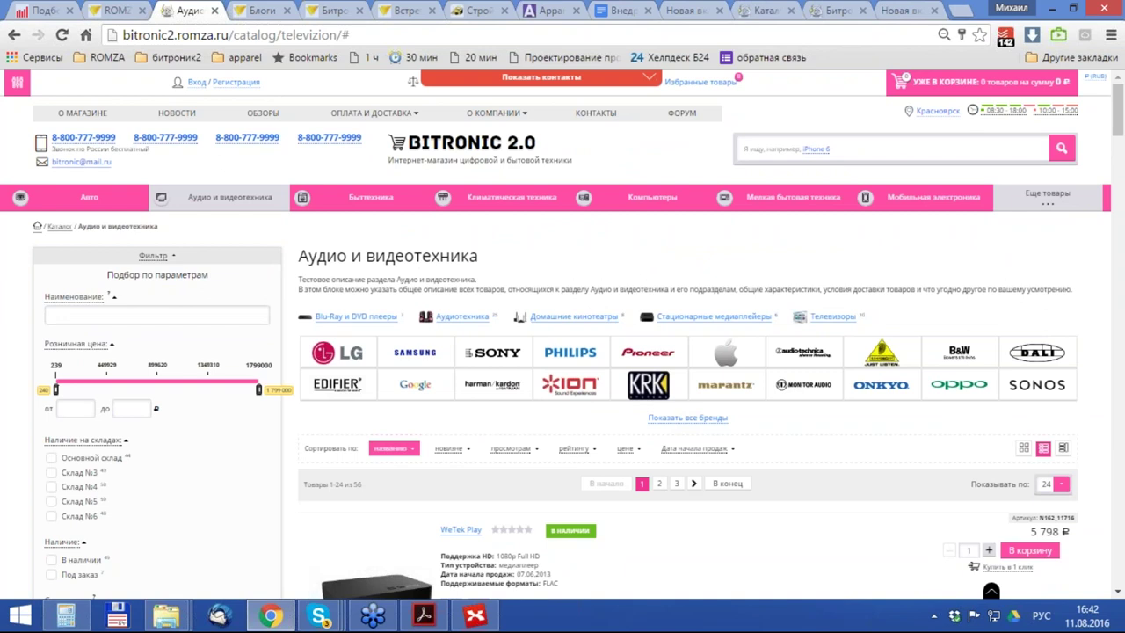
scroll(642, 375, down, 3)
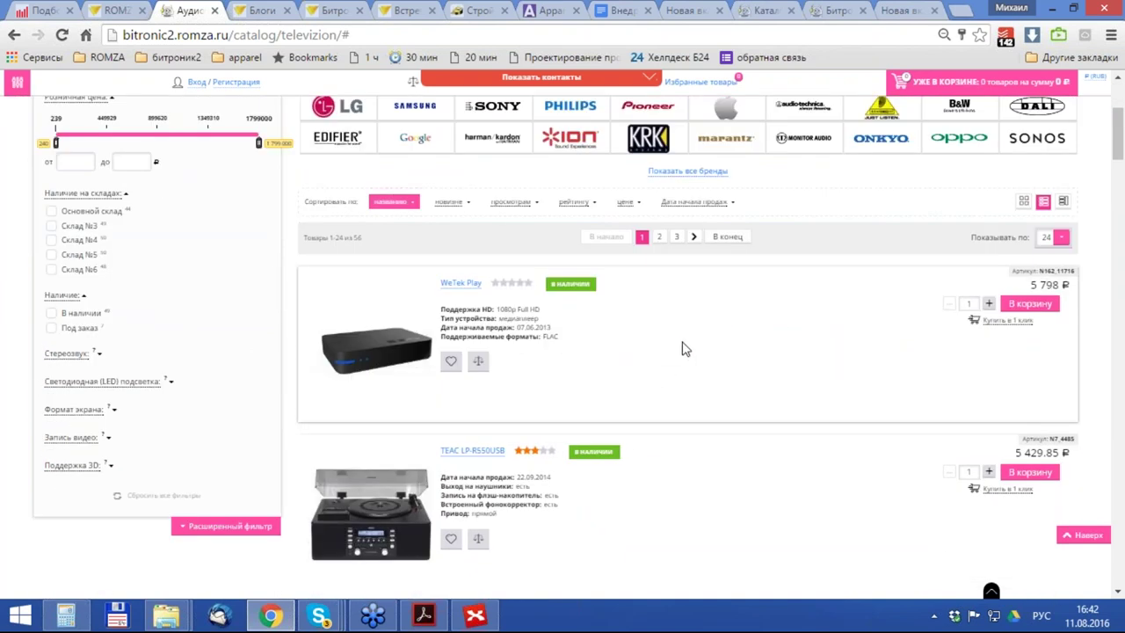
scroll(709, 351, up, 1)
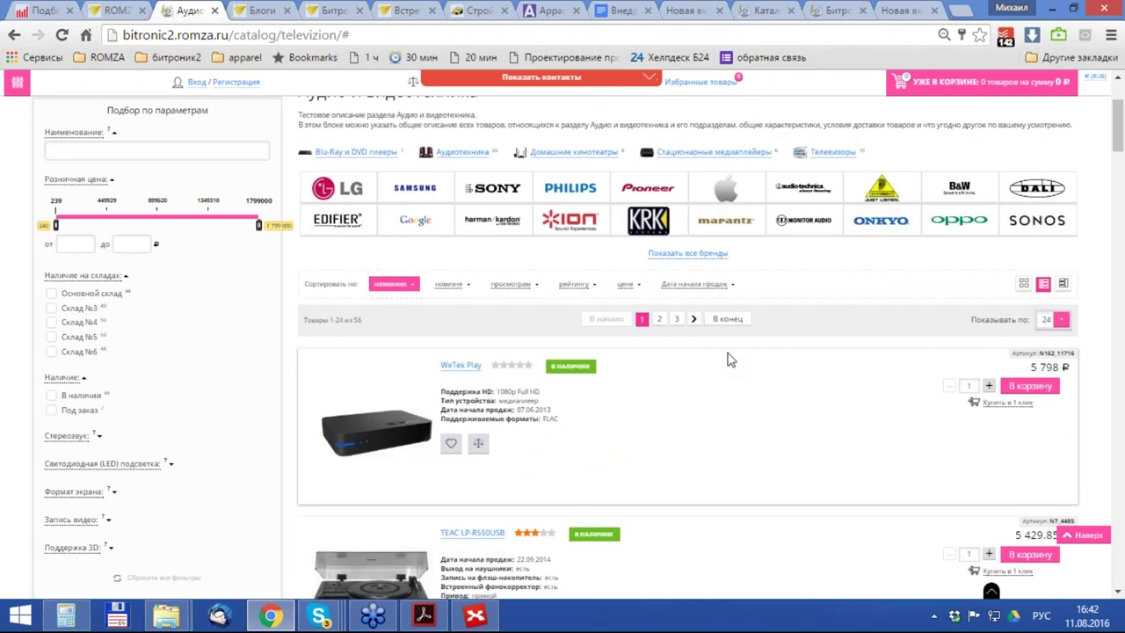
scroll(747, 351, up, 2)
mouse_move(1094, 88)
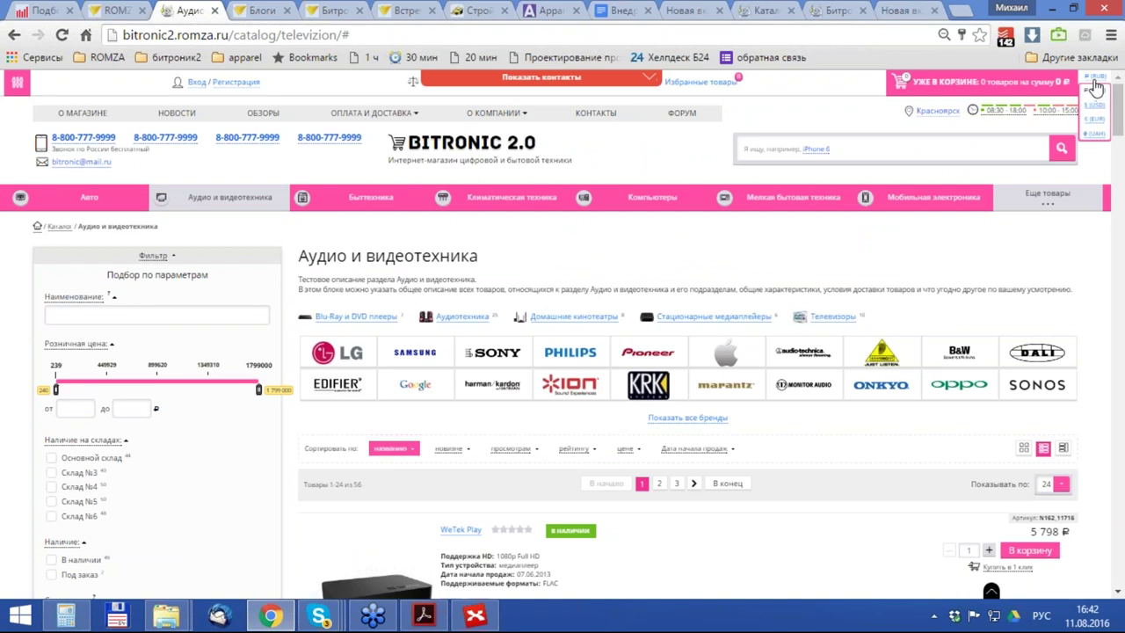
click(1093, 123)
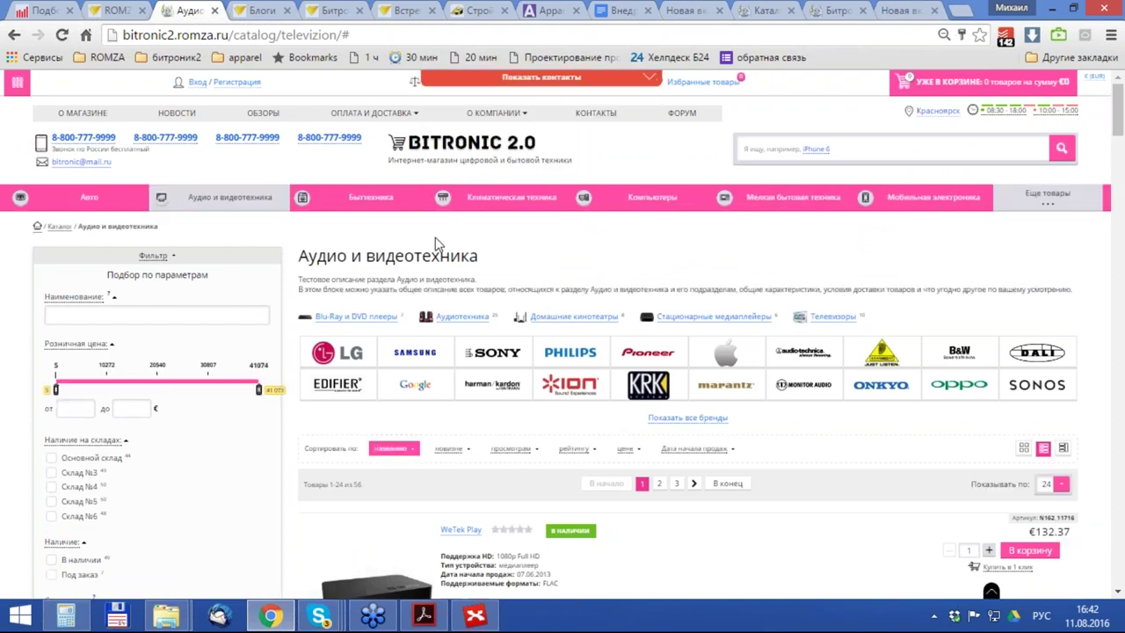
scroll(437, 244, down, 10)
scroll(452, 239, up, 7)
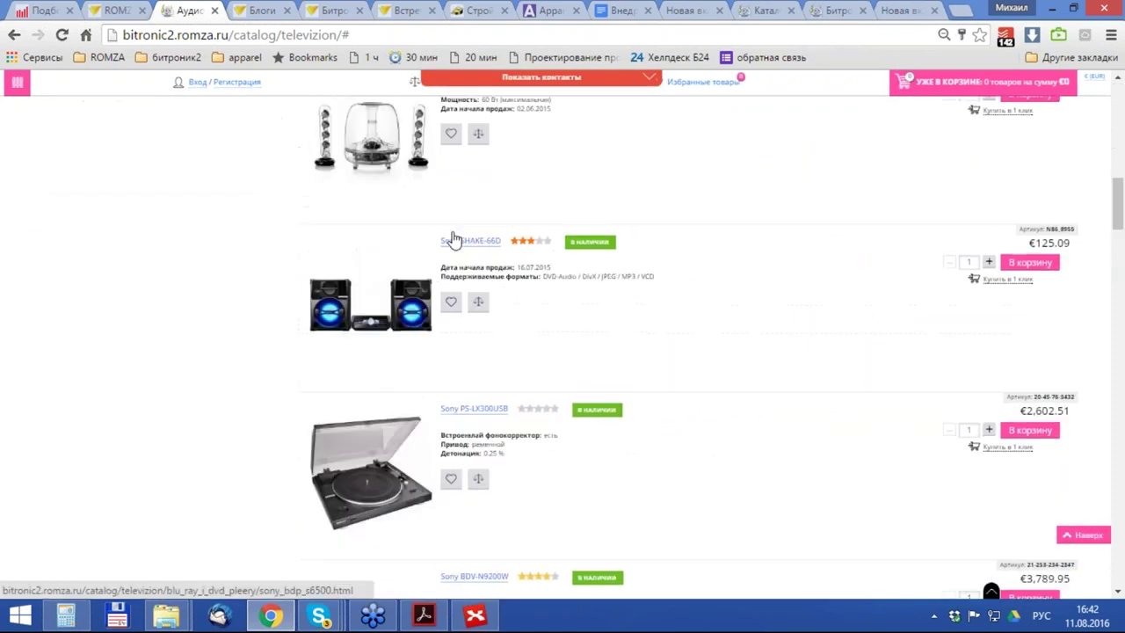
scroll(446, 230, up, 2)
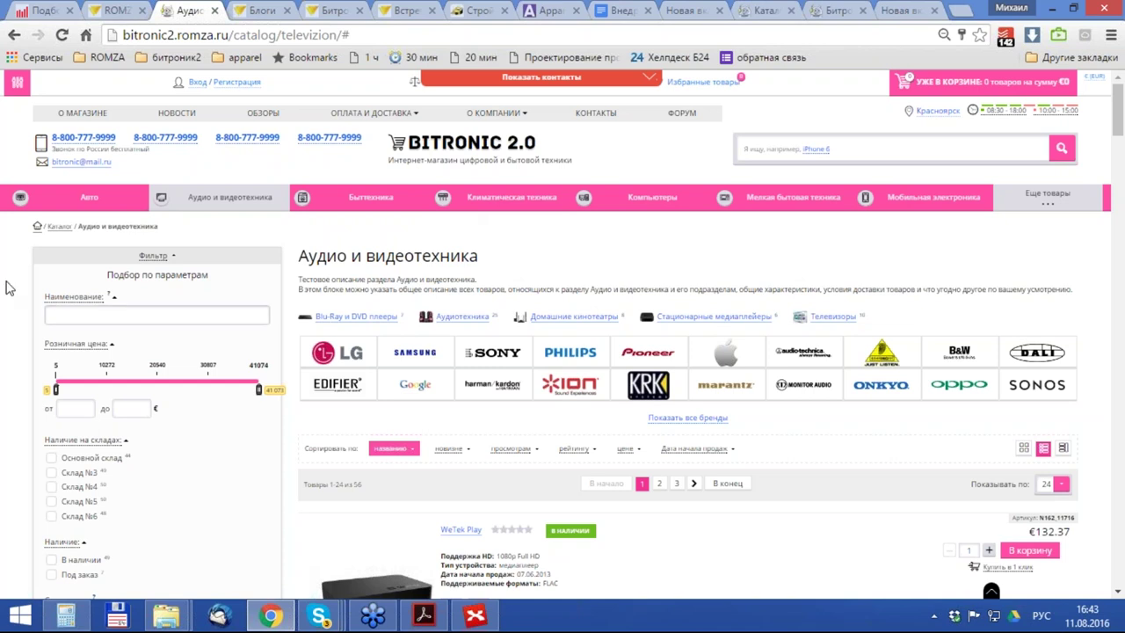
scroll(8, 286, down, 6)
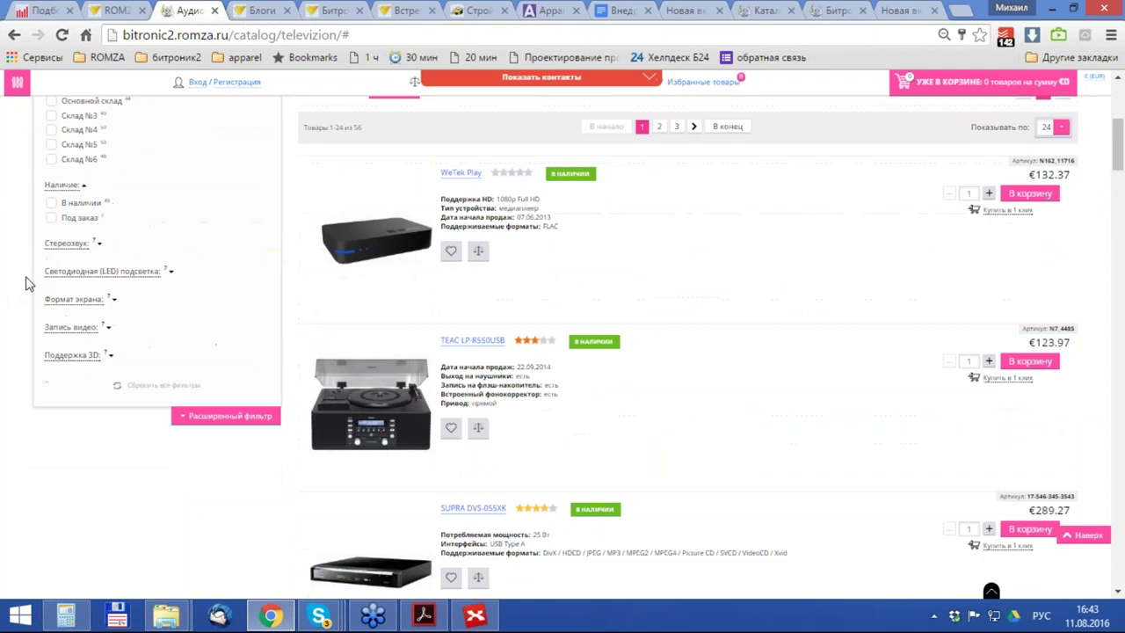
scroll(29, 283, up, 5)
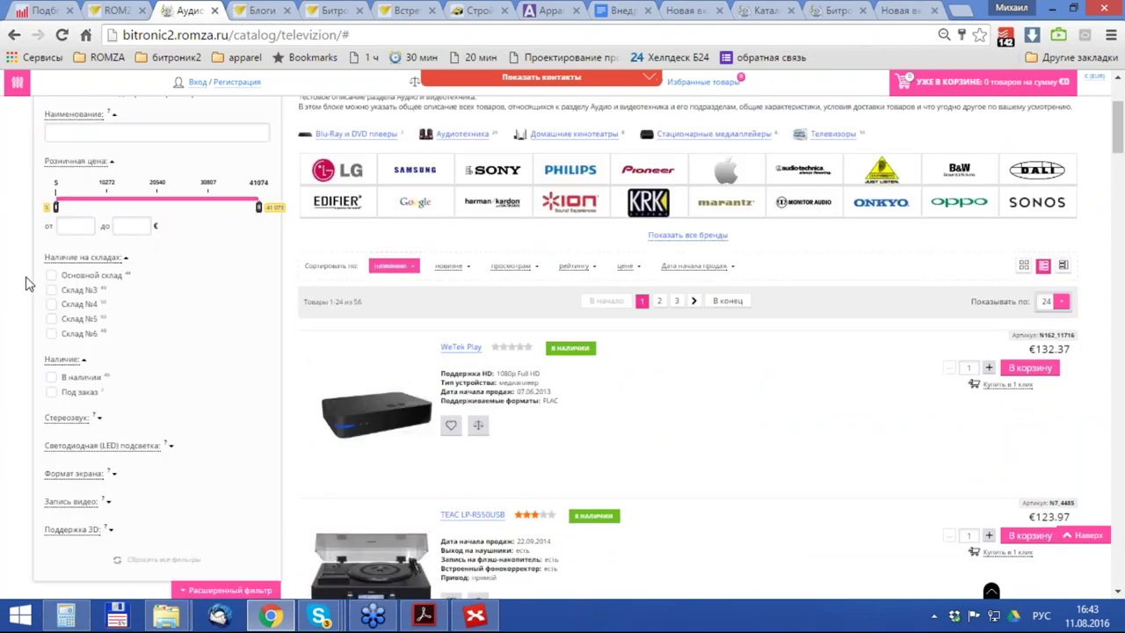
scroll(26, 284, up, 3)
scroll(195, 406, down, 6)
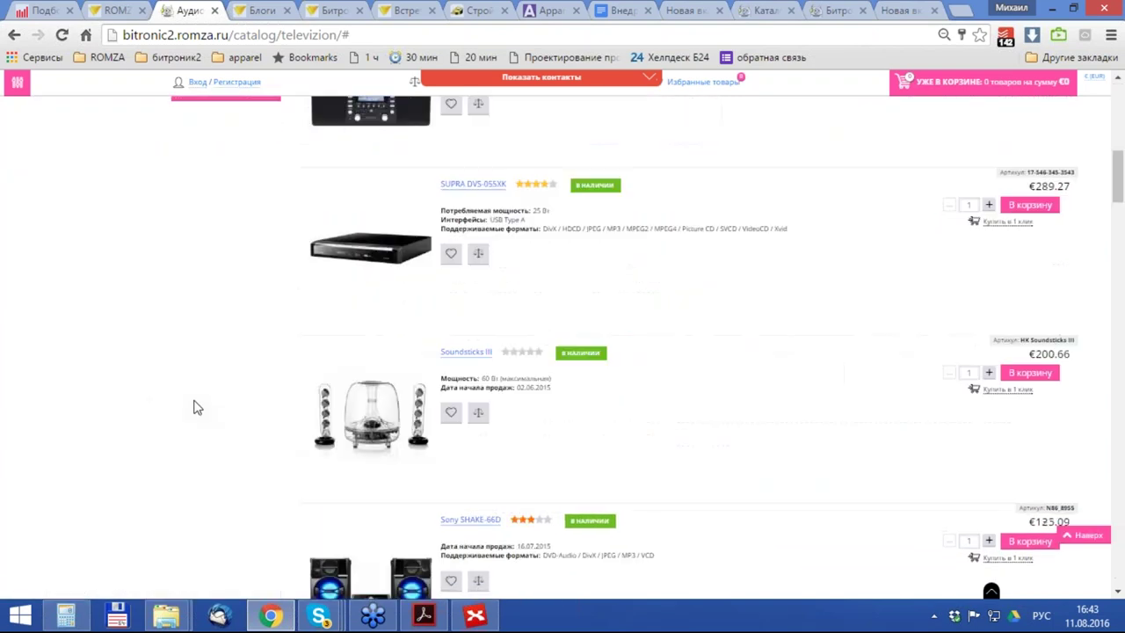
scroll(194, 404, up, 6)
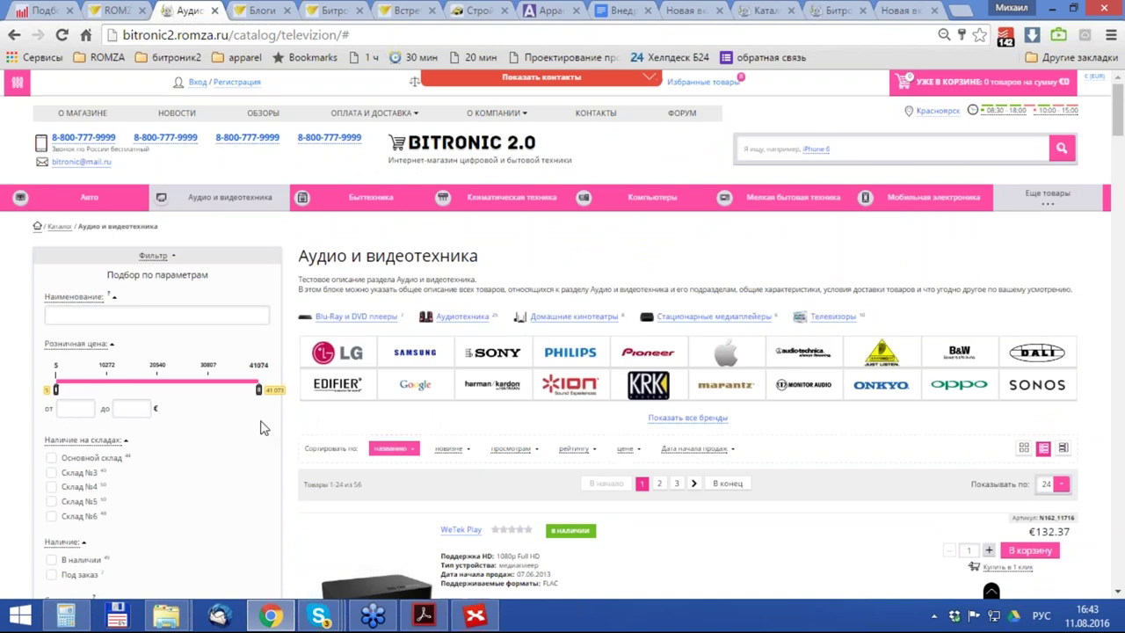
Search the store for 'iphone' in the header search box, reviewing the suggestions first
click(920, 151)
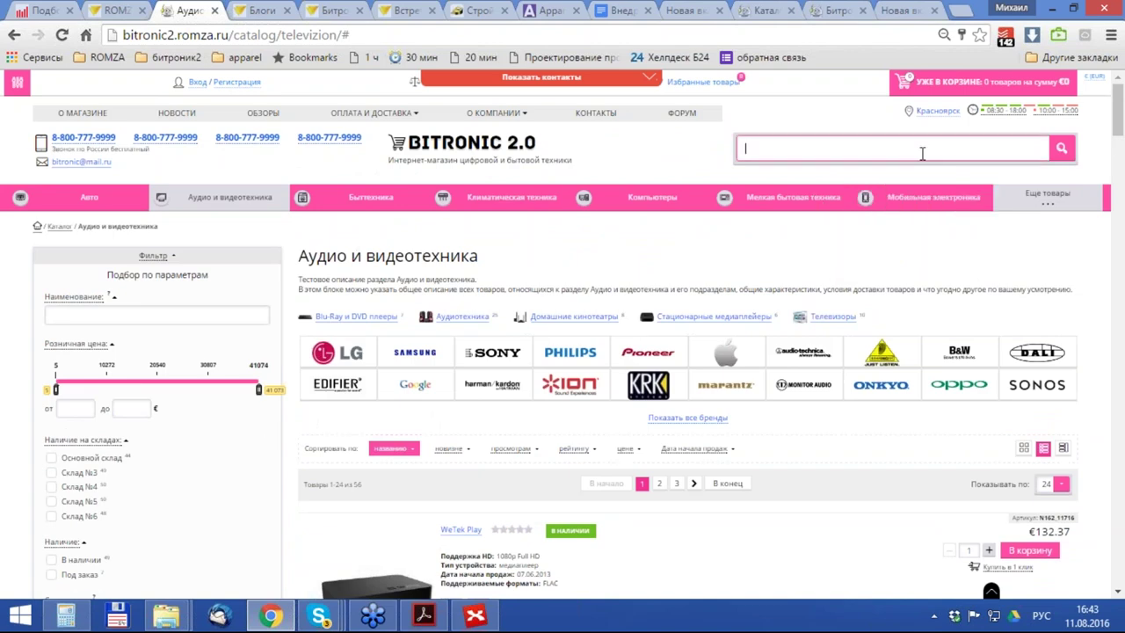
key(alt+shift)
text(iphon)
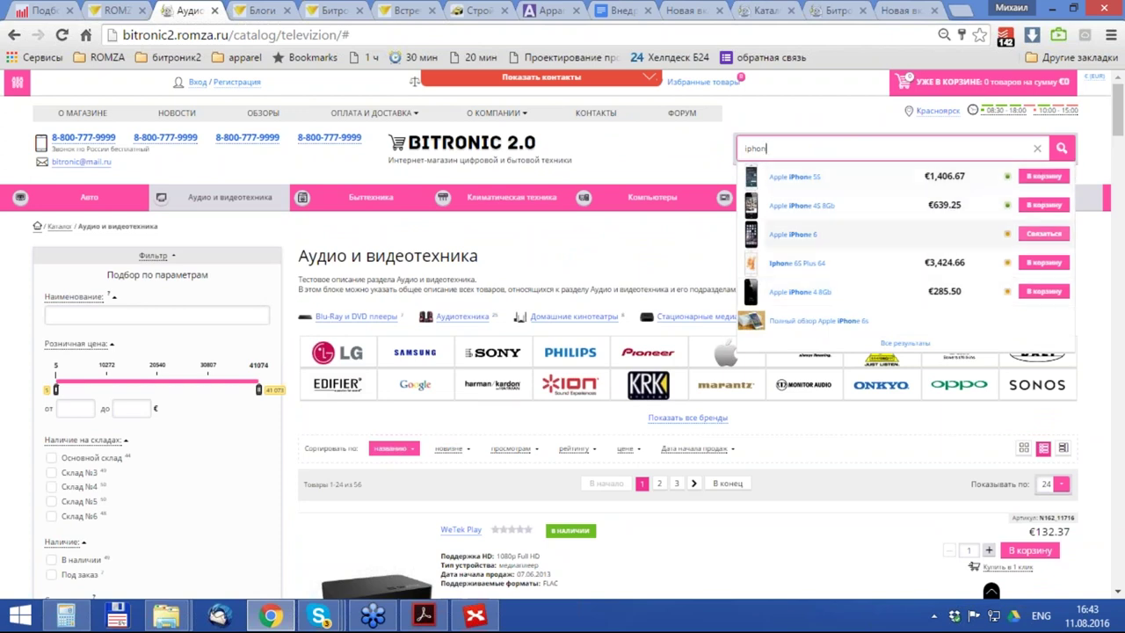
scroll(897, 199, down, 1)
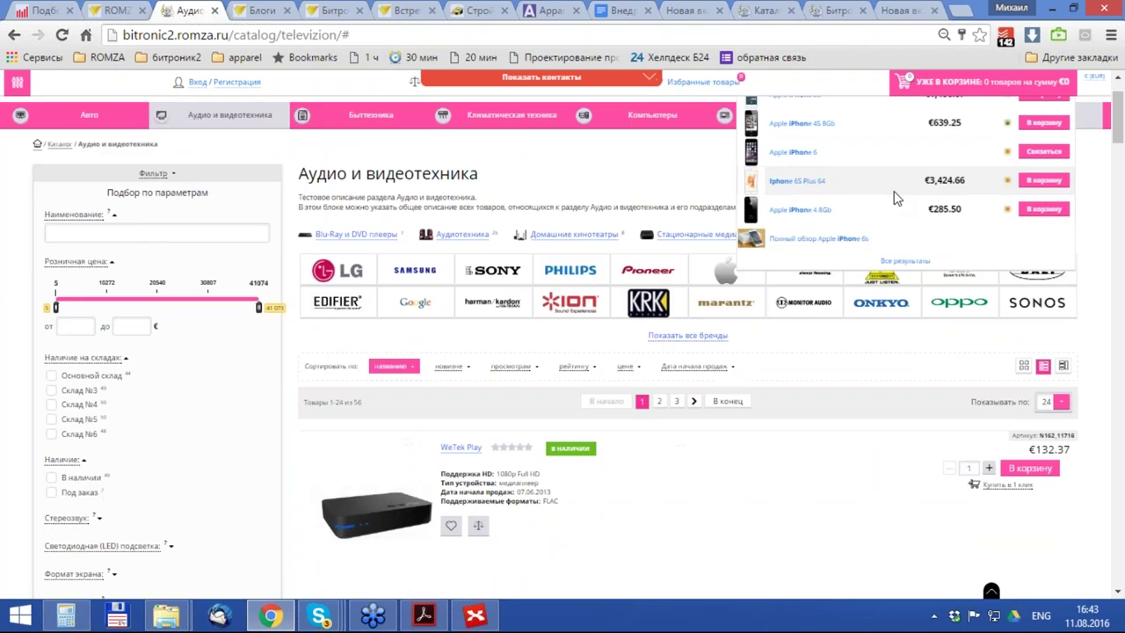
scroll(896, 199, up, 1)
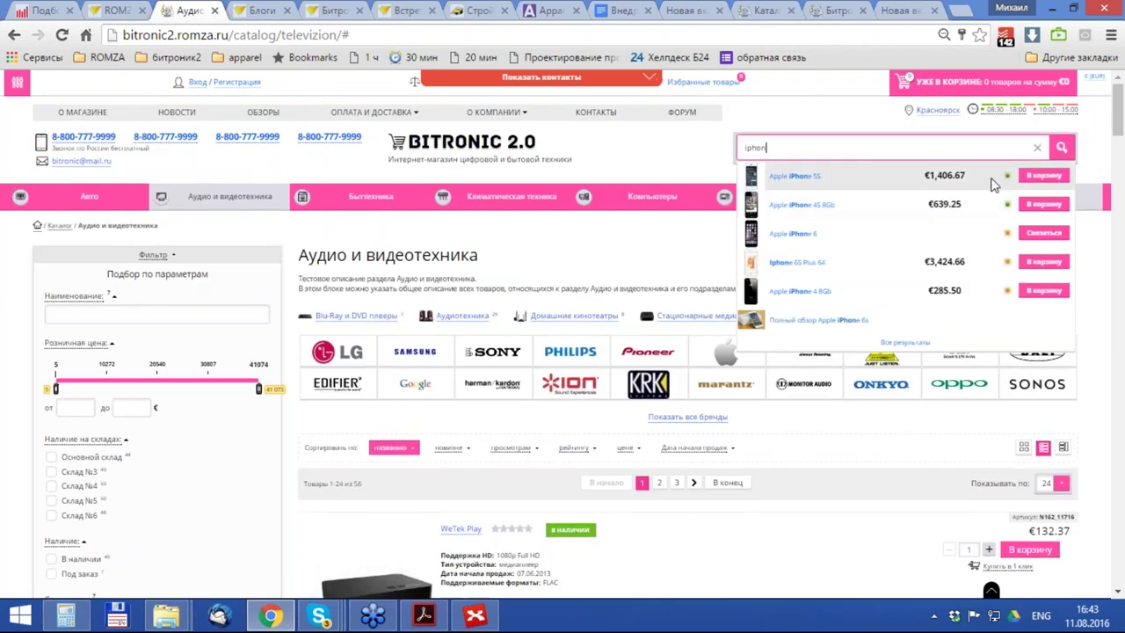
text(e)
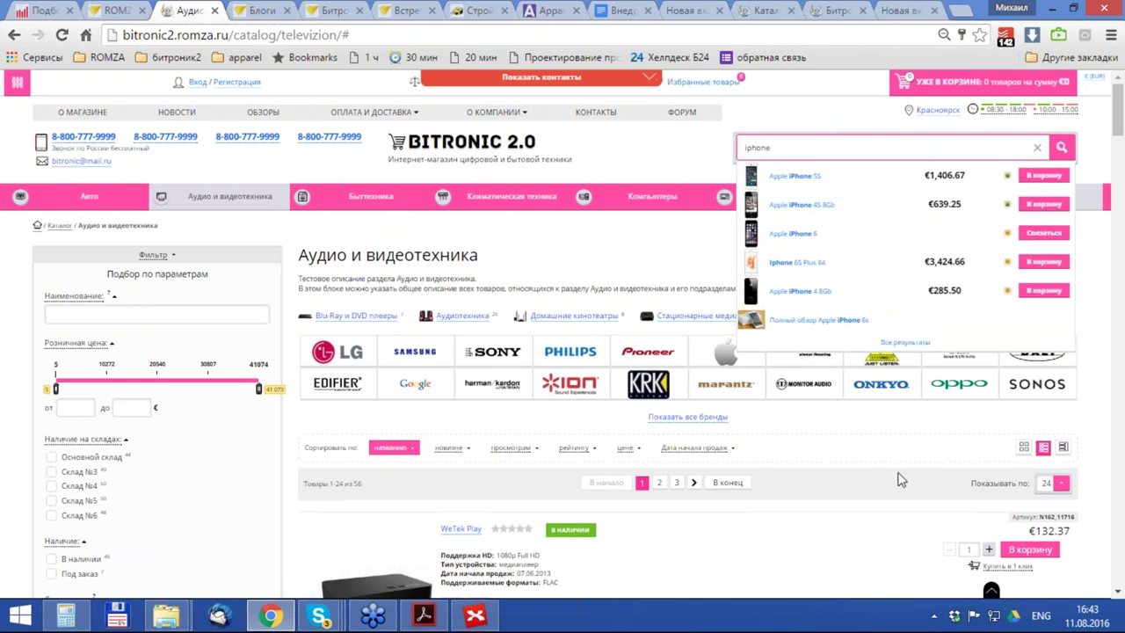
key(Return)
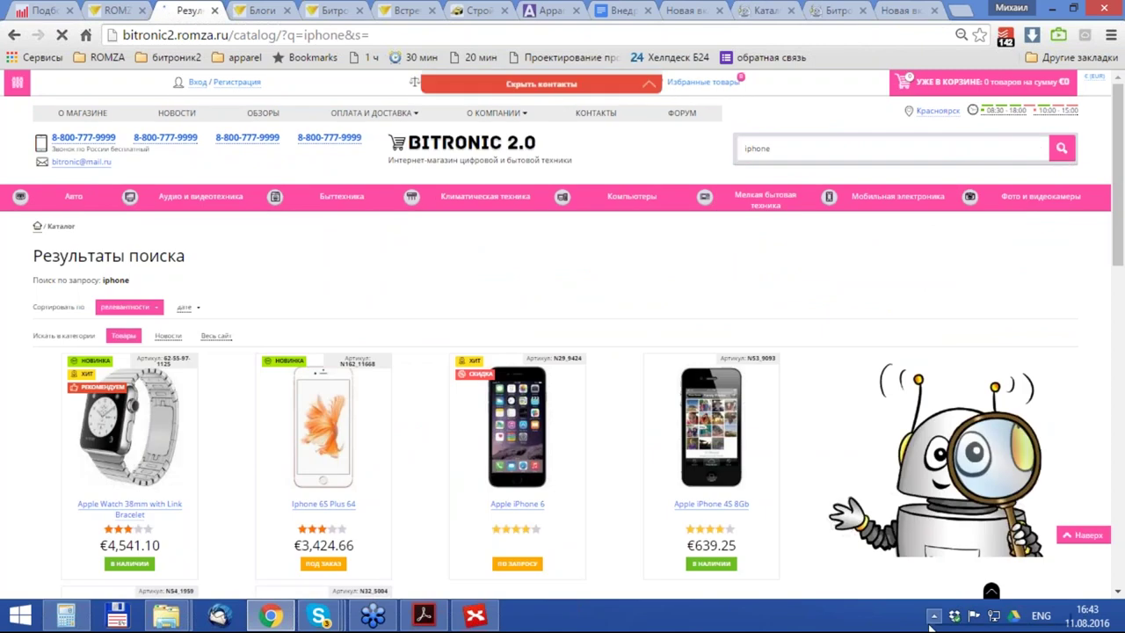
click(933, 615)
click(734, 623)
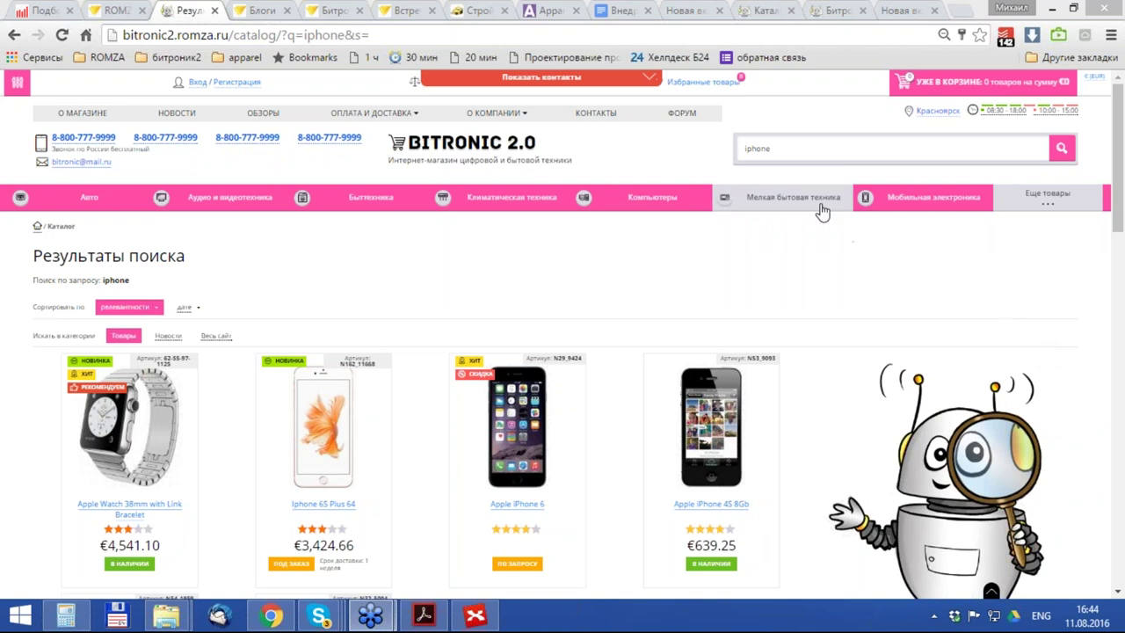
mouse_move(818, 204)
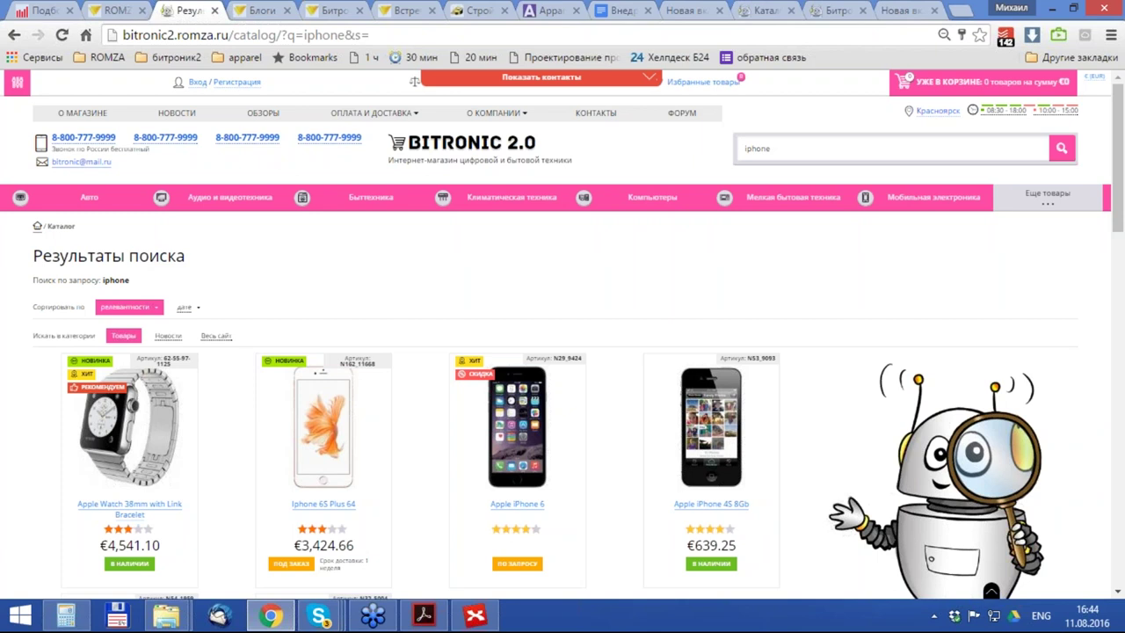
click(783, 251)
scroll(281, 265, down, 3)
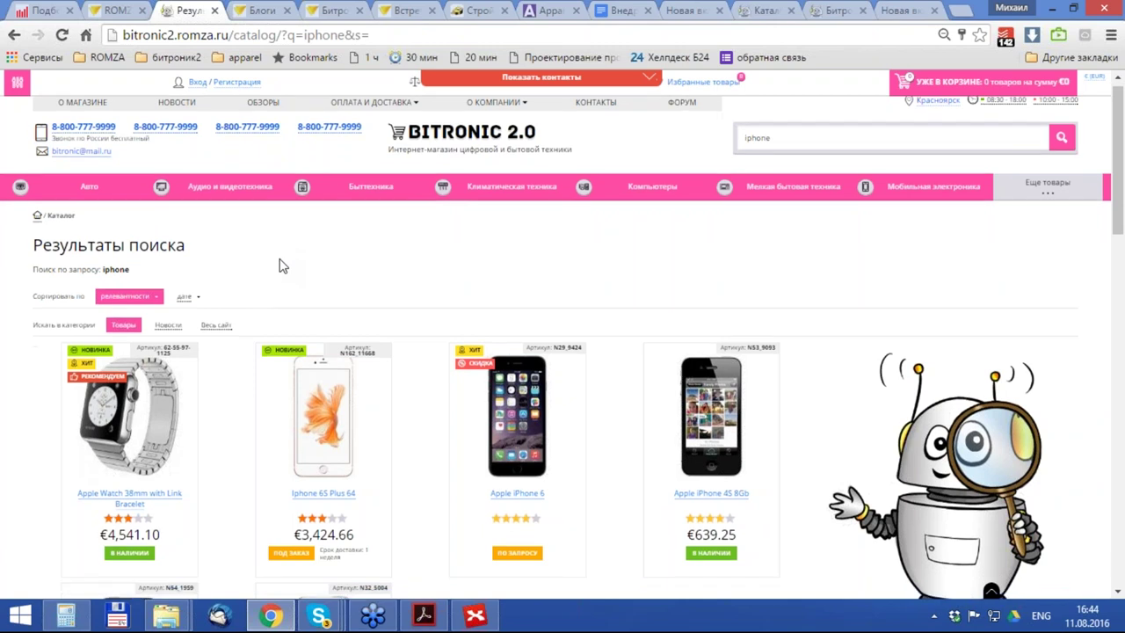
scroll(661, 345, down, 4)
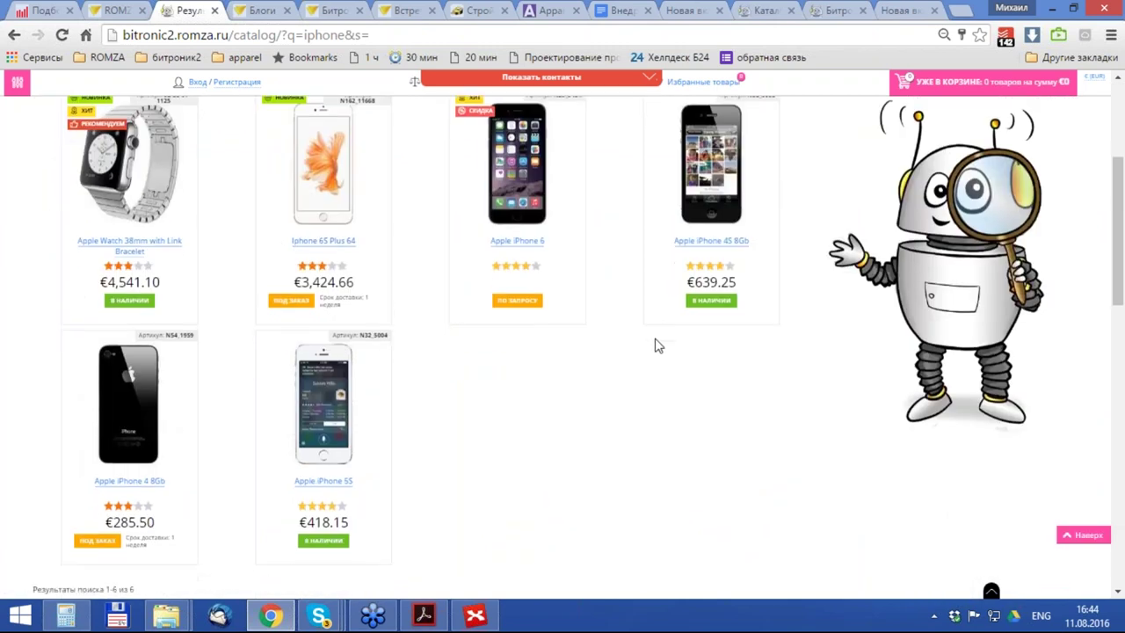
scroll(553, 296, up, 5)
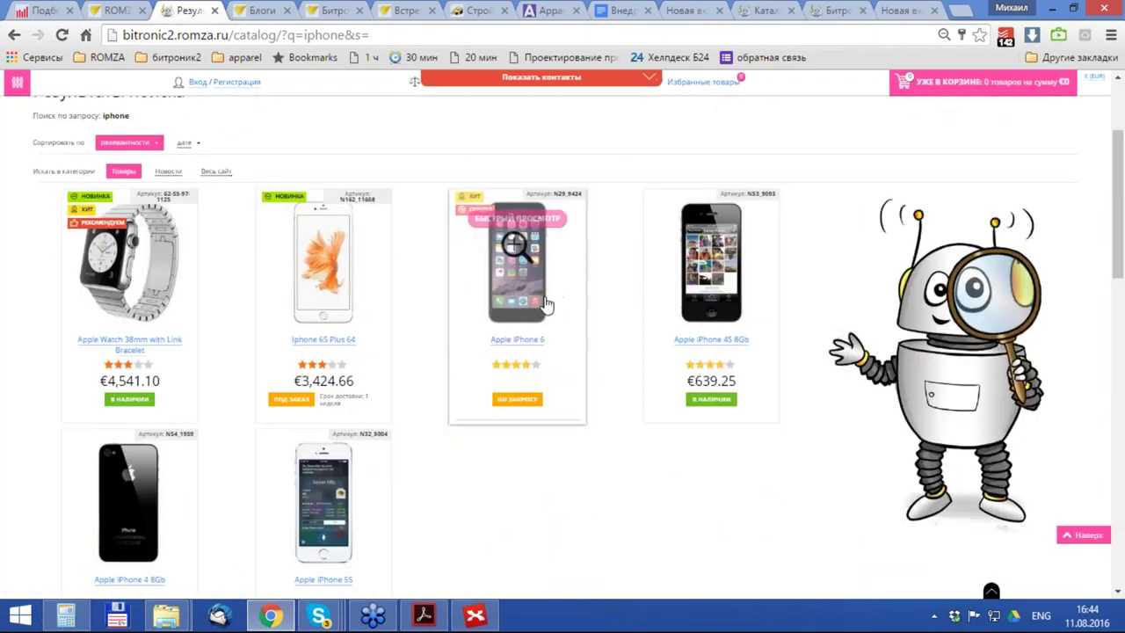
scroll(545, 303, up, 2)
scroll(545, 303, down, 2)
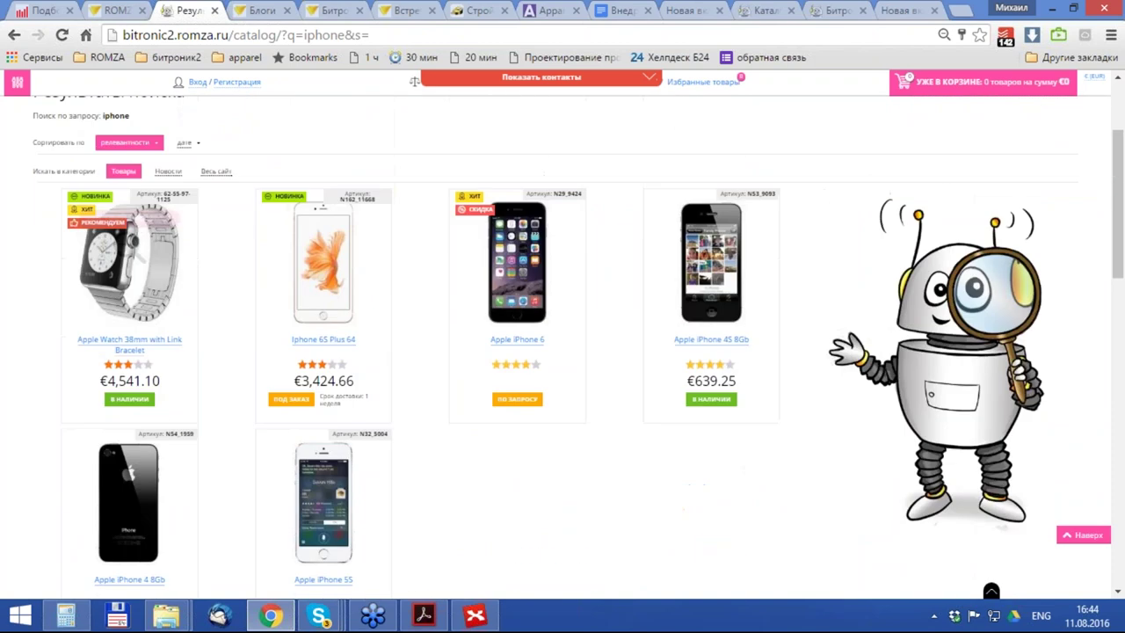
scroll(273, 300, up, 2)
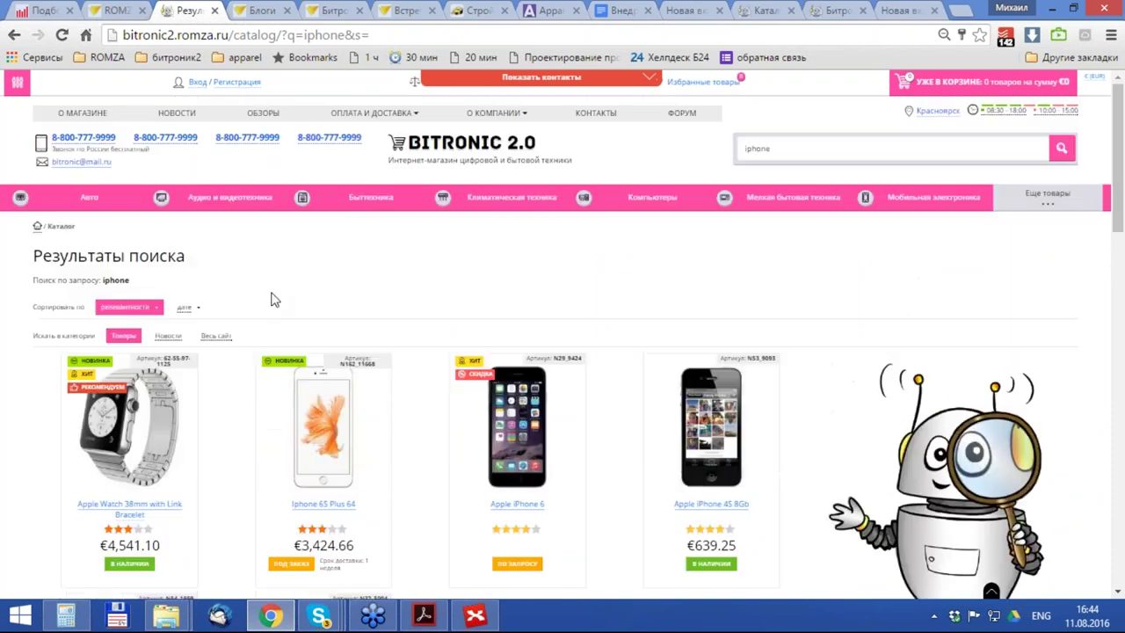
scroll(273, 299, down, 4)
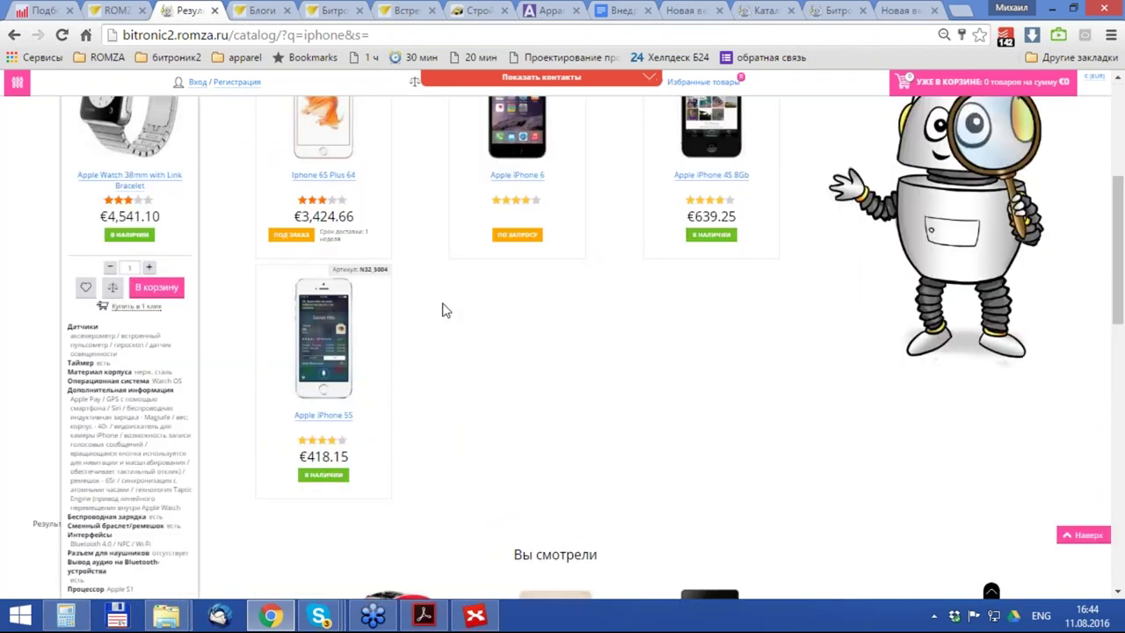
scroll(444, 305, down, 5)
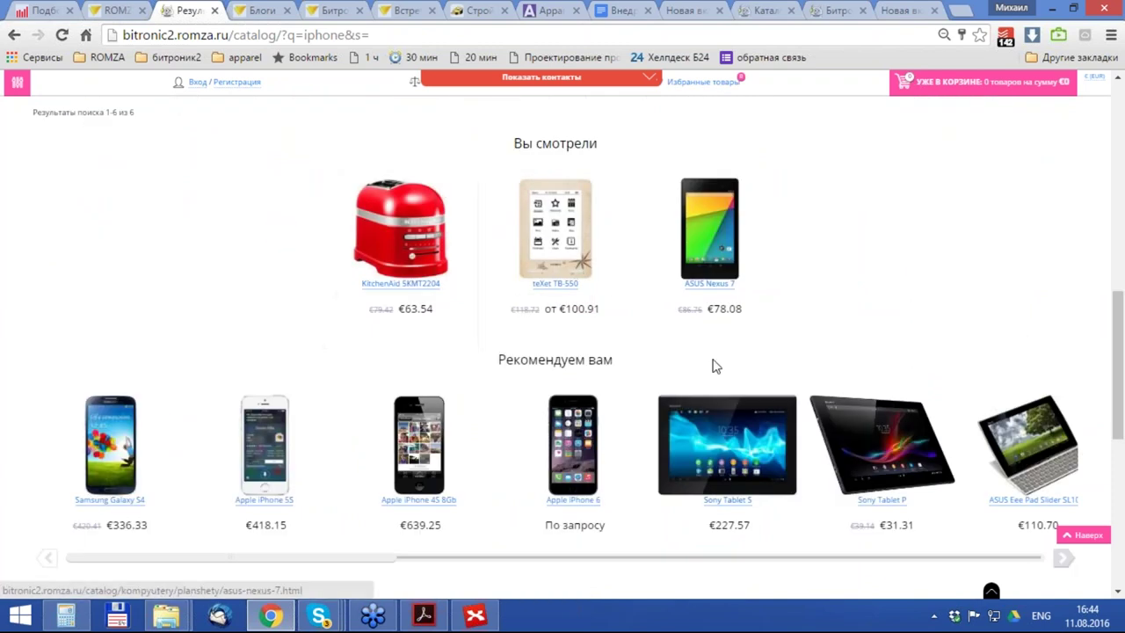
scroll(219, 380, down, 3)
scroll(554, 255, up, 3)
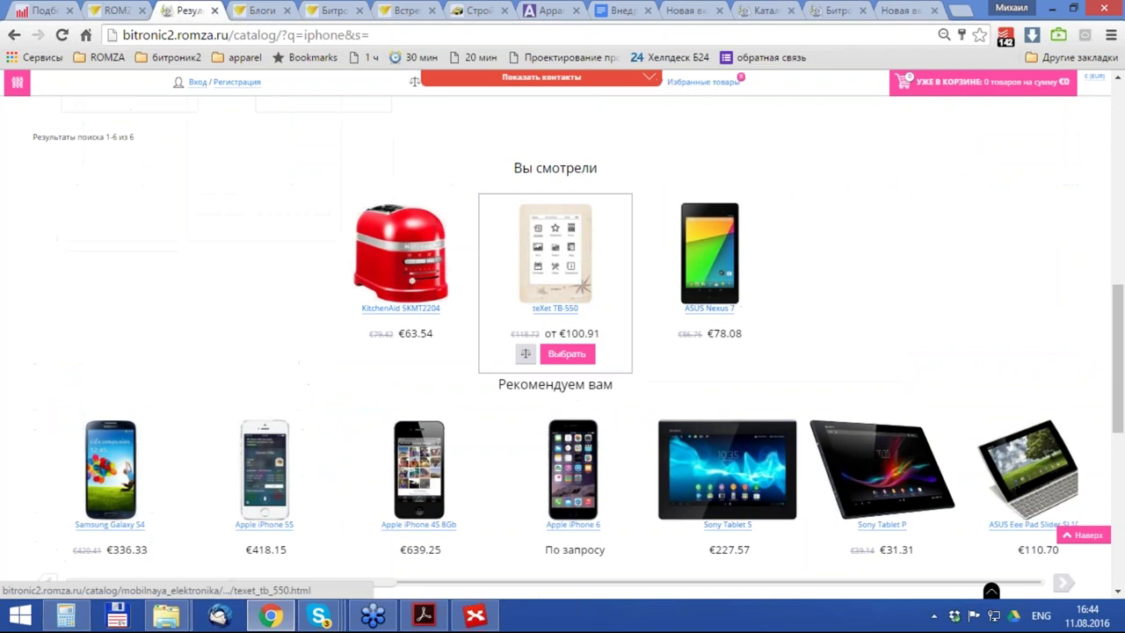
scroll(588, 212, up, 8)
scroll(588, 212, up, 2)
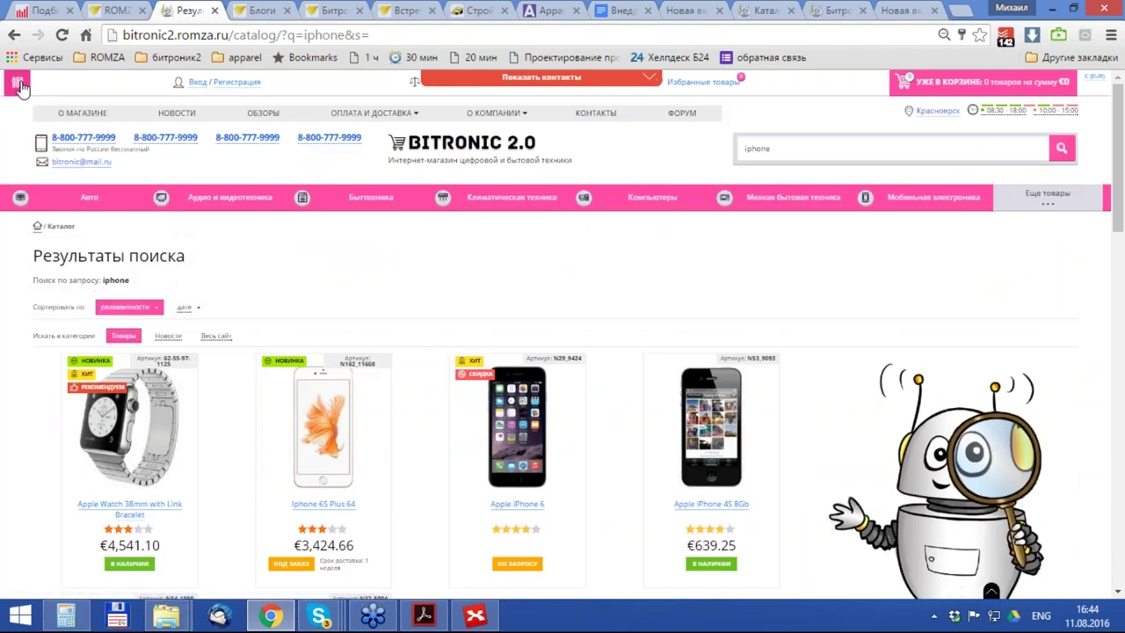
On the 404 page, disable Вы смотрели and personal recommendations, enable Самые продаваемые, and save
click(19, 84)
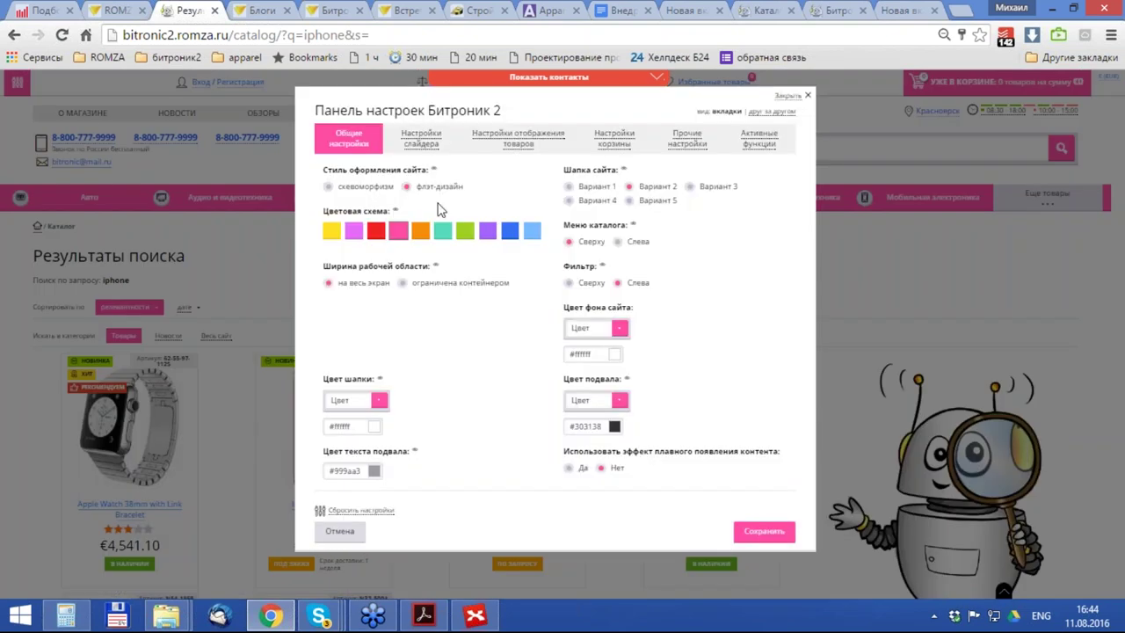
click(758, 142)
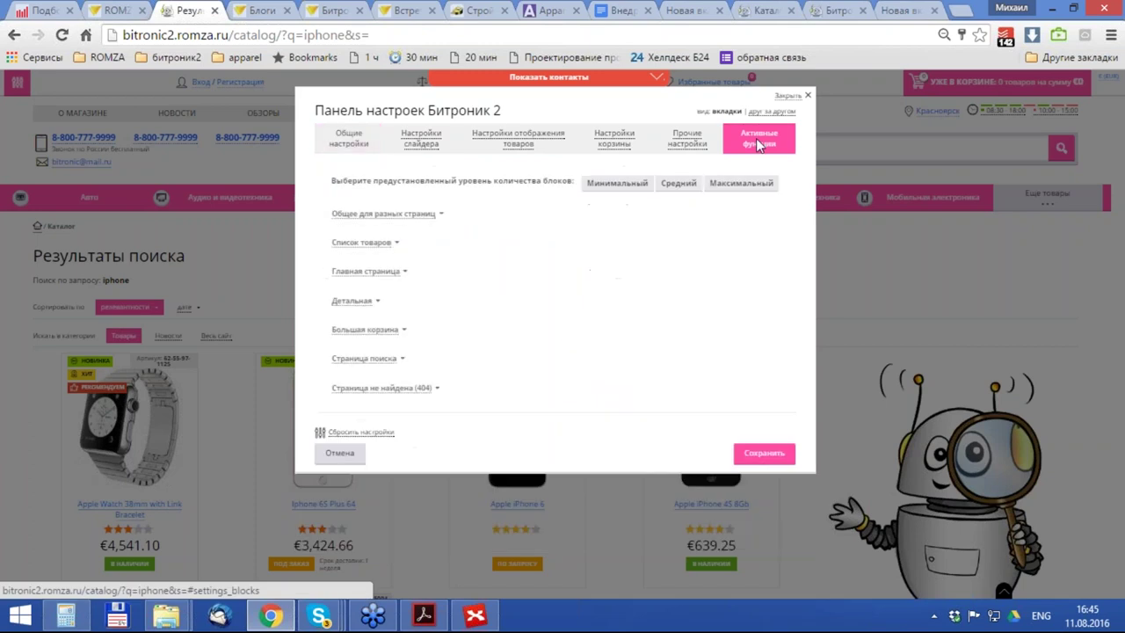
click(417, 388)
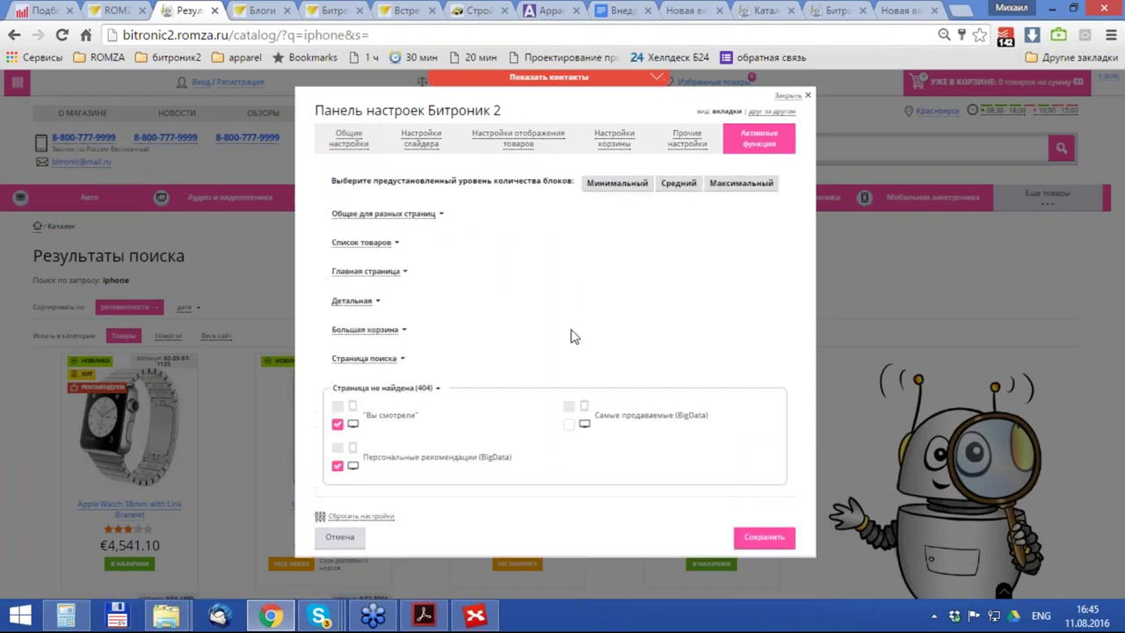
click(337, 425)
click(337, 466)
click(568, 425)
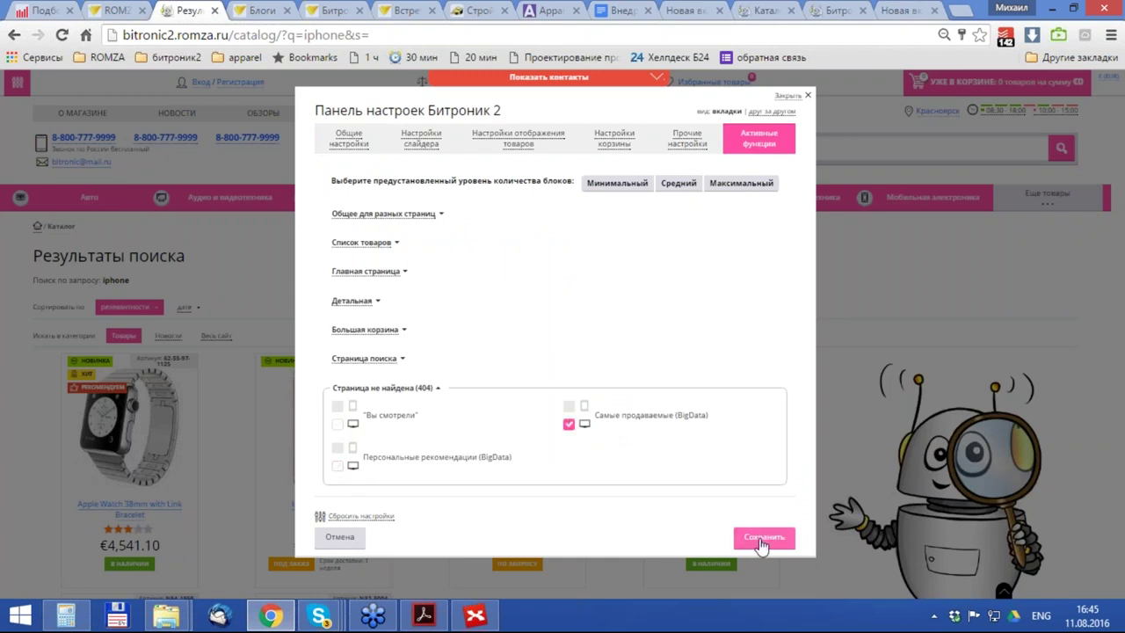
click(760, 542)
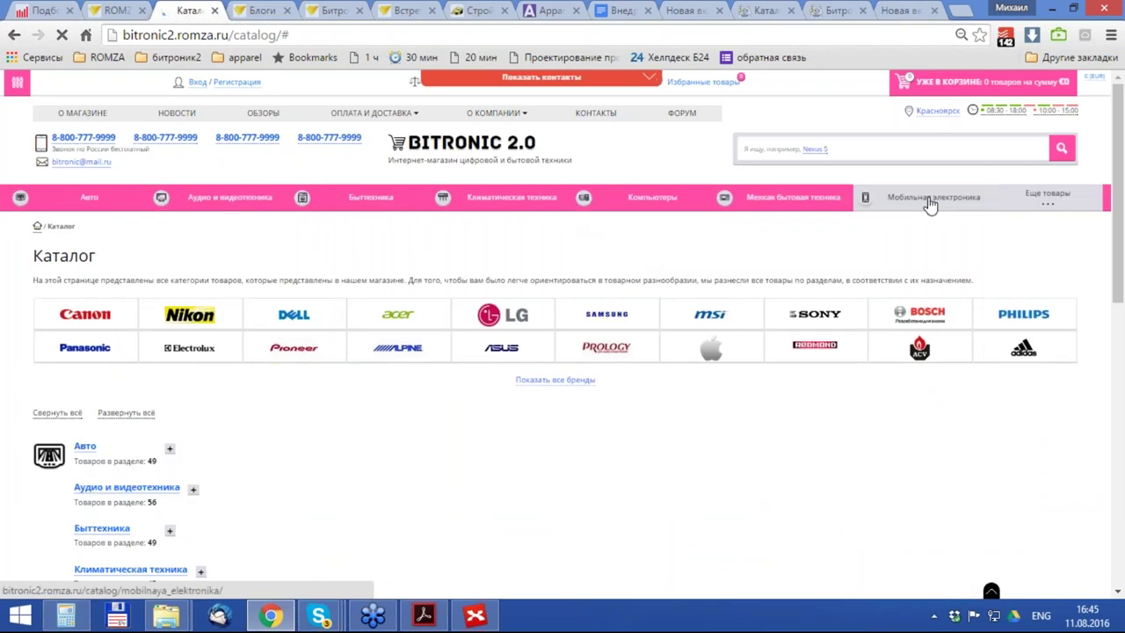
Search the store for 'Nexus 5' and load apextorg.ru in the spare new tab
click(813, 149)
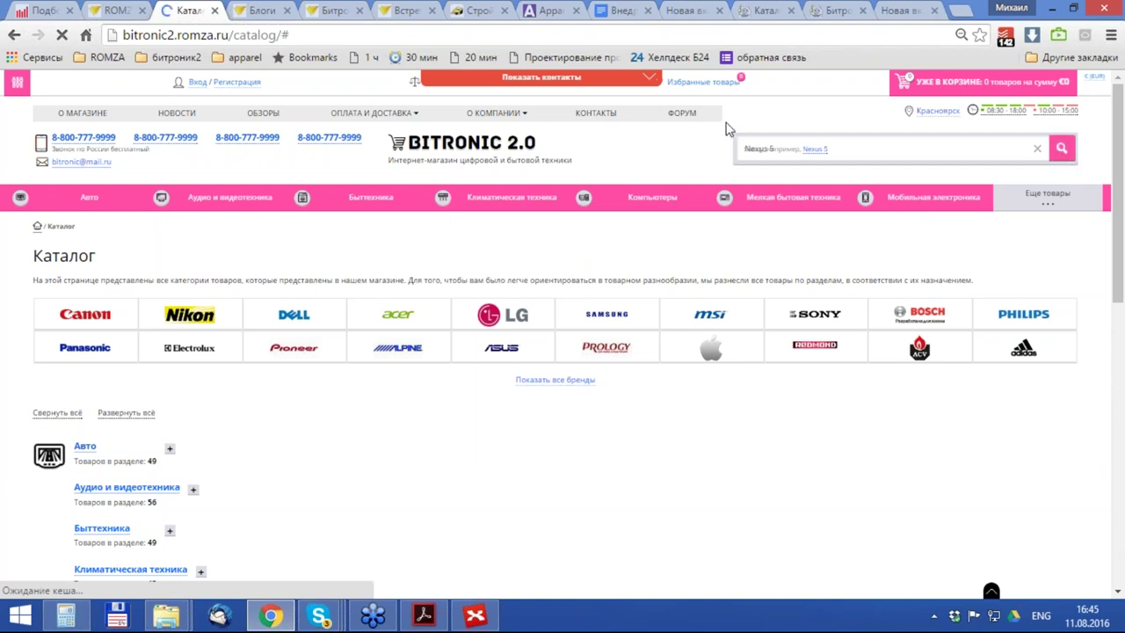
click(902, 12)
text(apex)
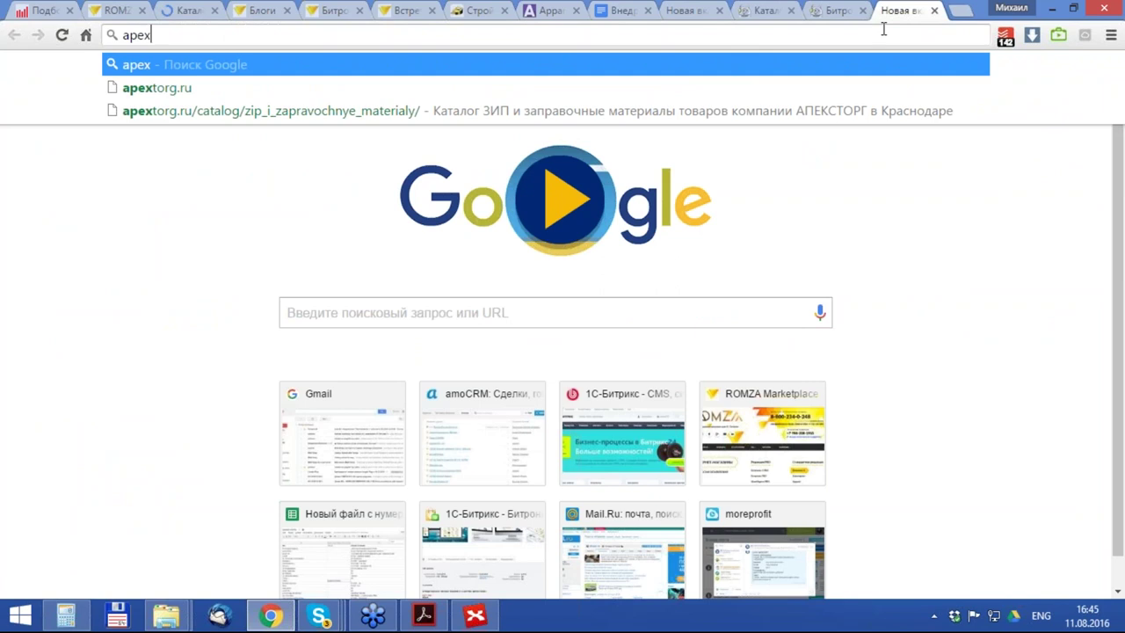
key(Down)
key(Return)
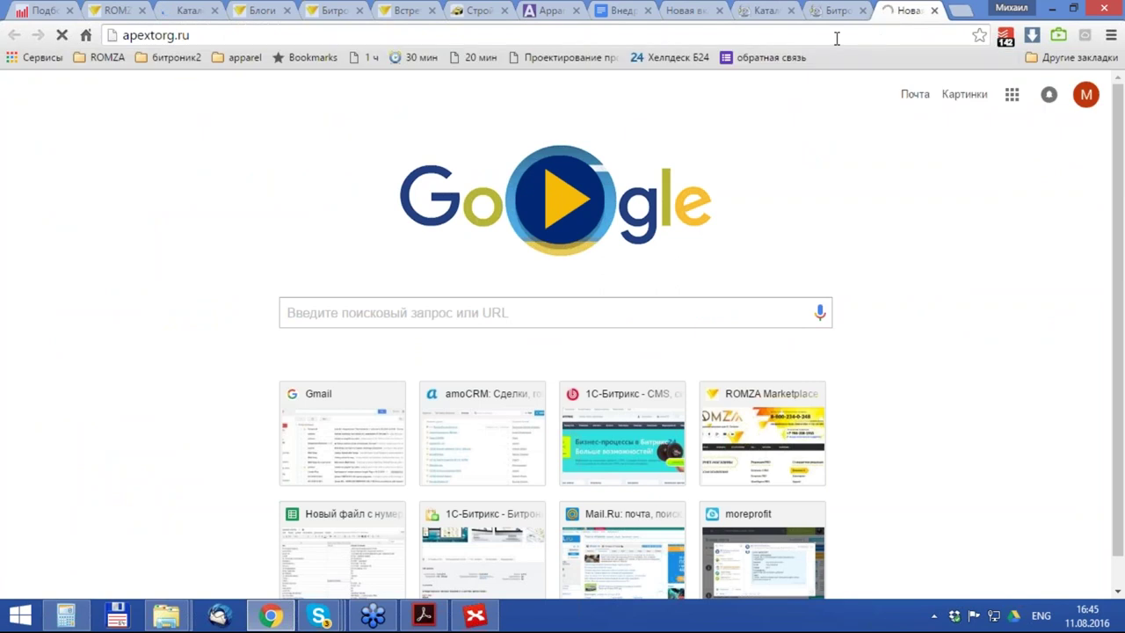
Return to the store's catalog tab
click(169, 12)
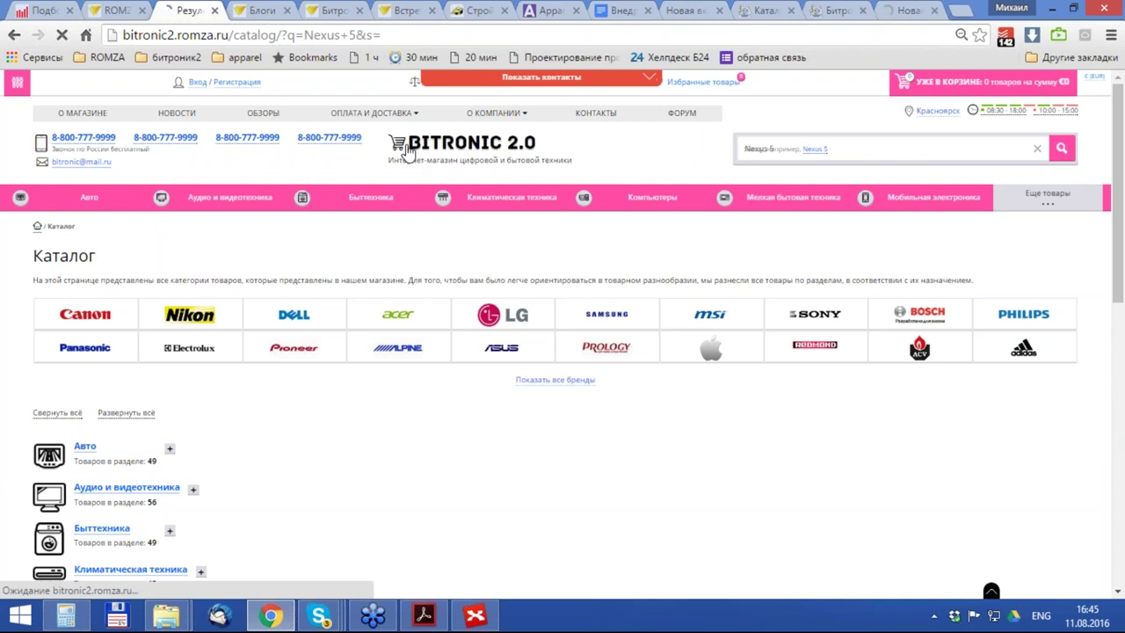
scroll(517, 141, down, 3)
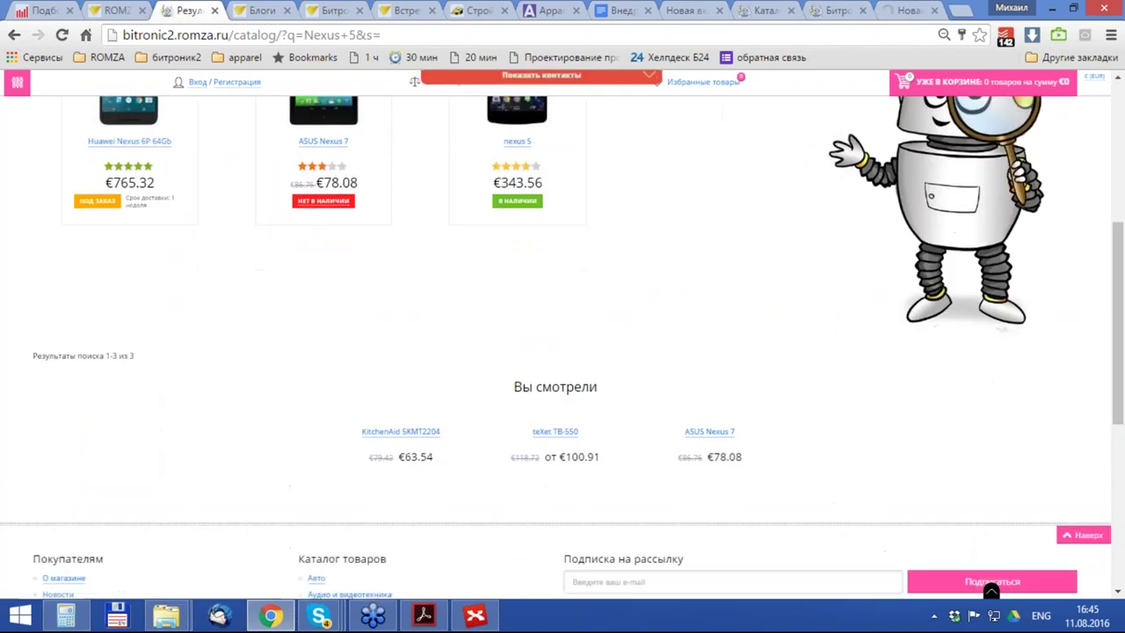
scroll(603, 227, up, 5)
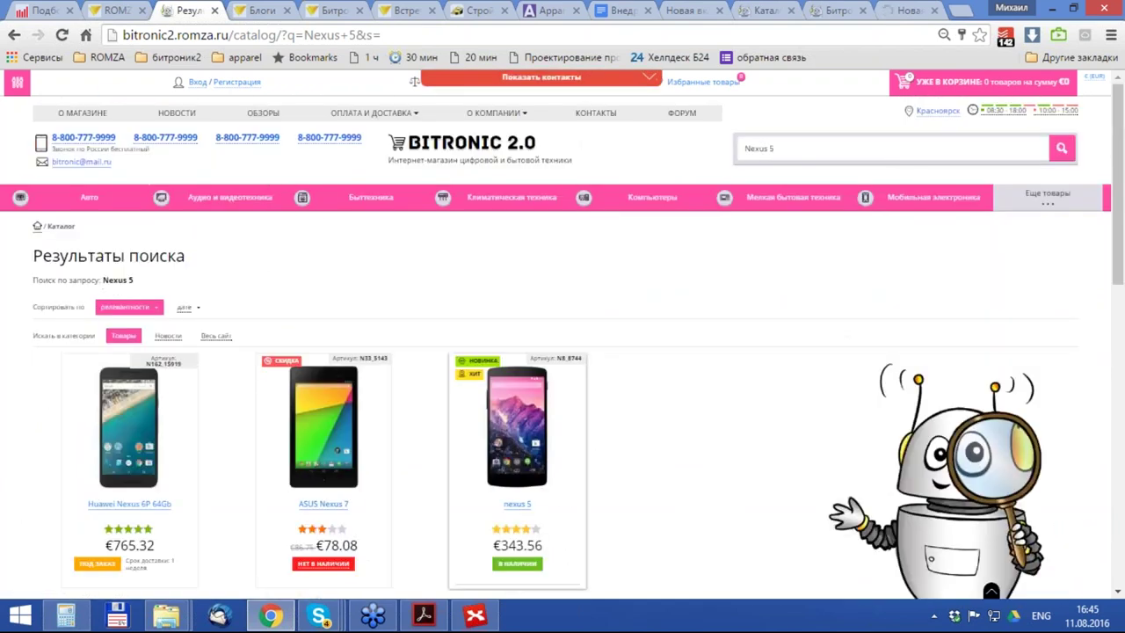
scroll(399, 180, down, 8)
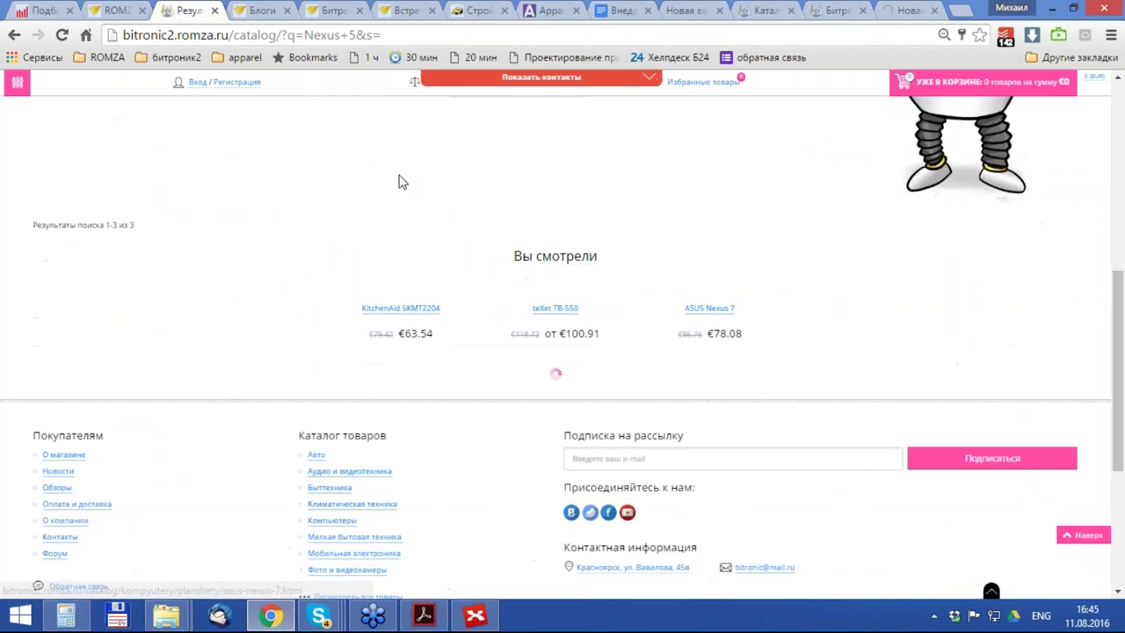
scroll(394, 188, up, 1)
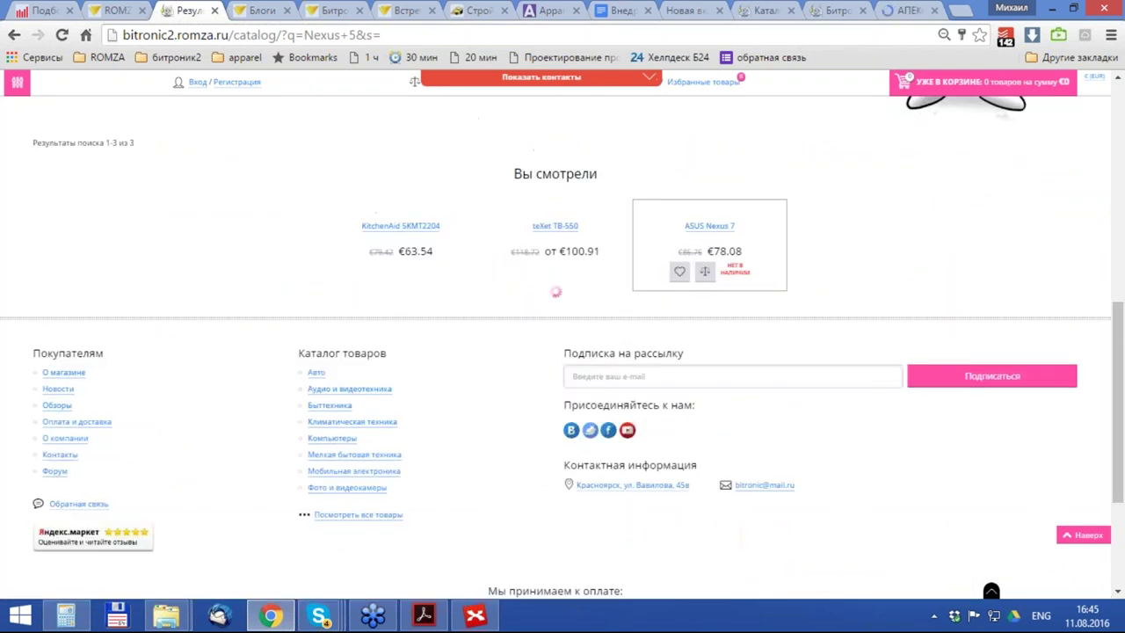
scroll(337, 336, up, 4)
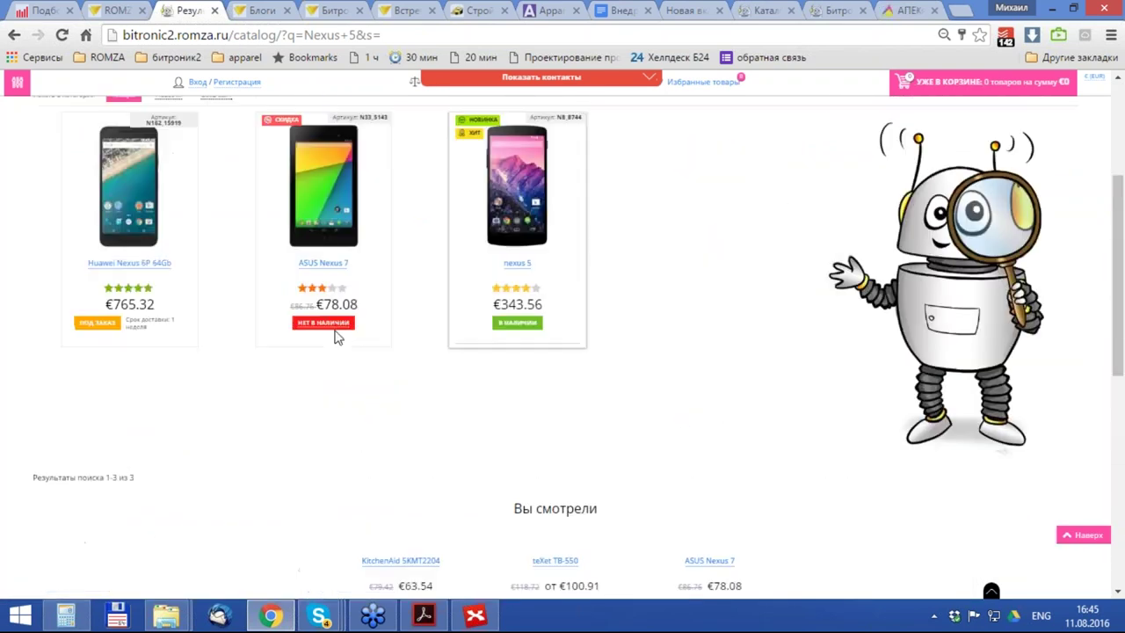
scroll(337, 336, up, 2)
scroll(346, 334, down, 3)
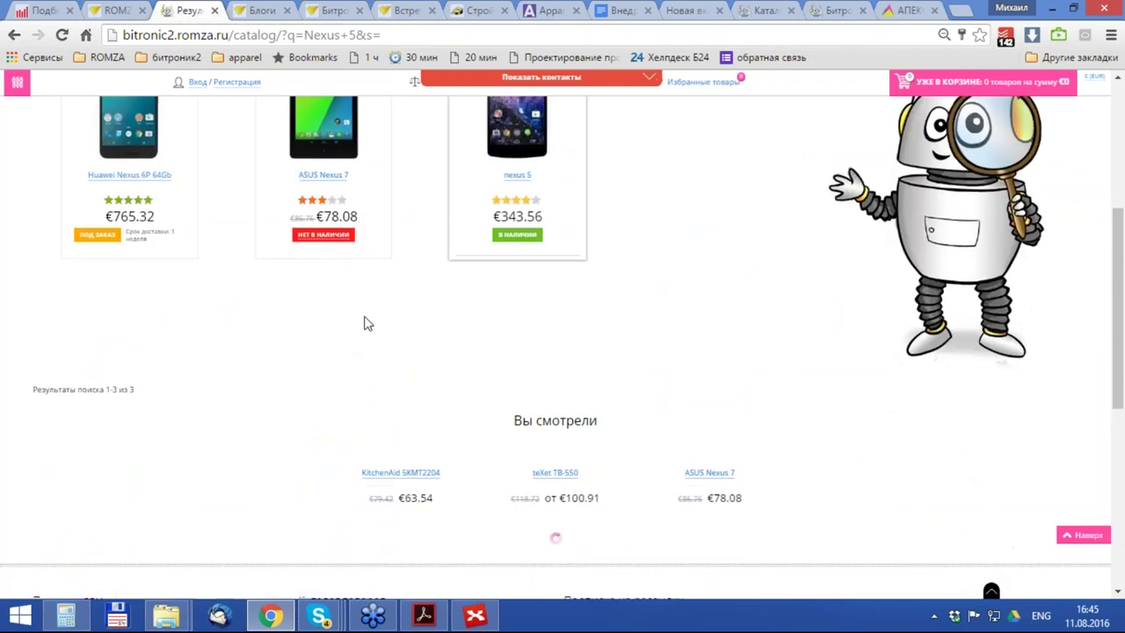
scroll(376, 314, up, 4)
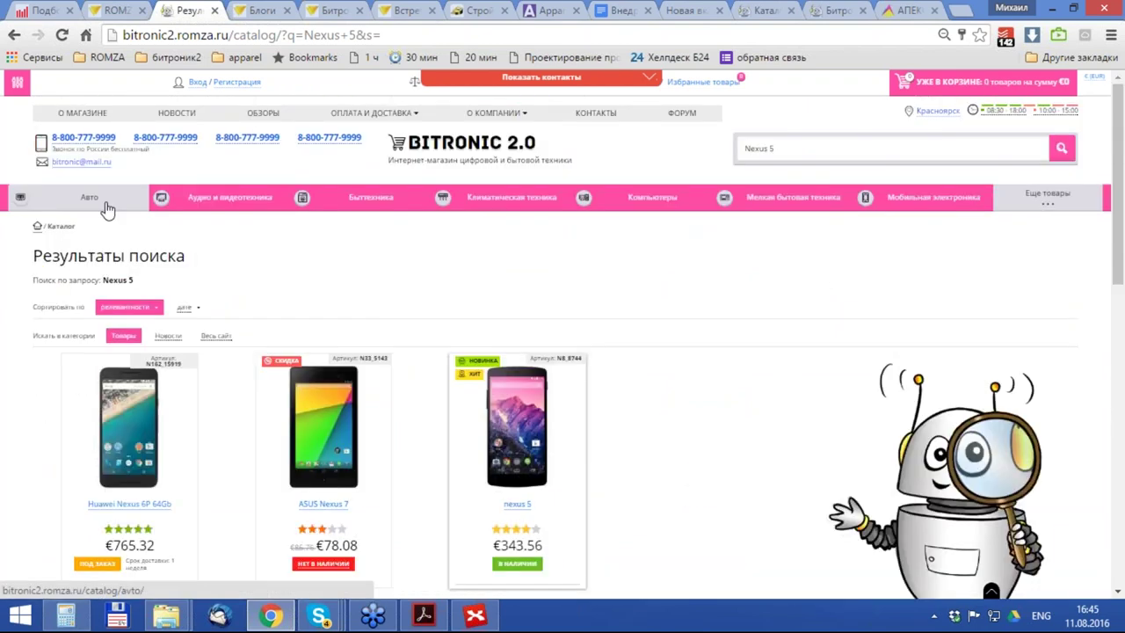
click(219, 198)
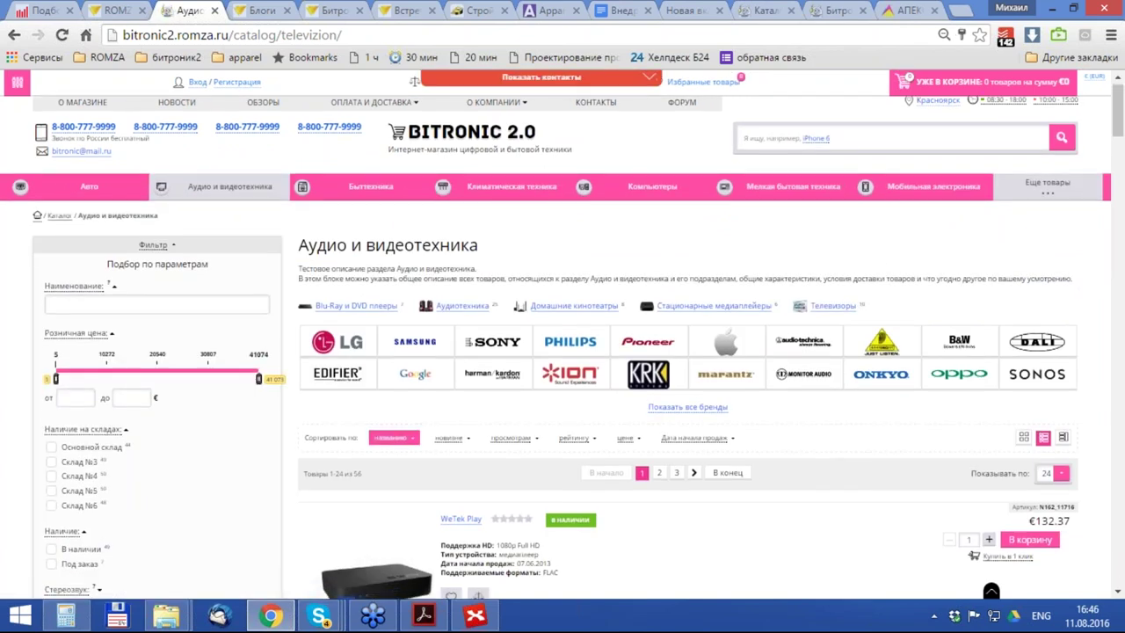
Expand the LED backlight filter and filter the catalog by Direct LED
scroll(235, 315, down, 3)
scroll(235, 314, up, 2)
scroll(175, 316, up, 1)
click(118, 317)
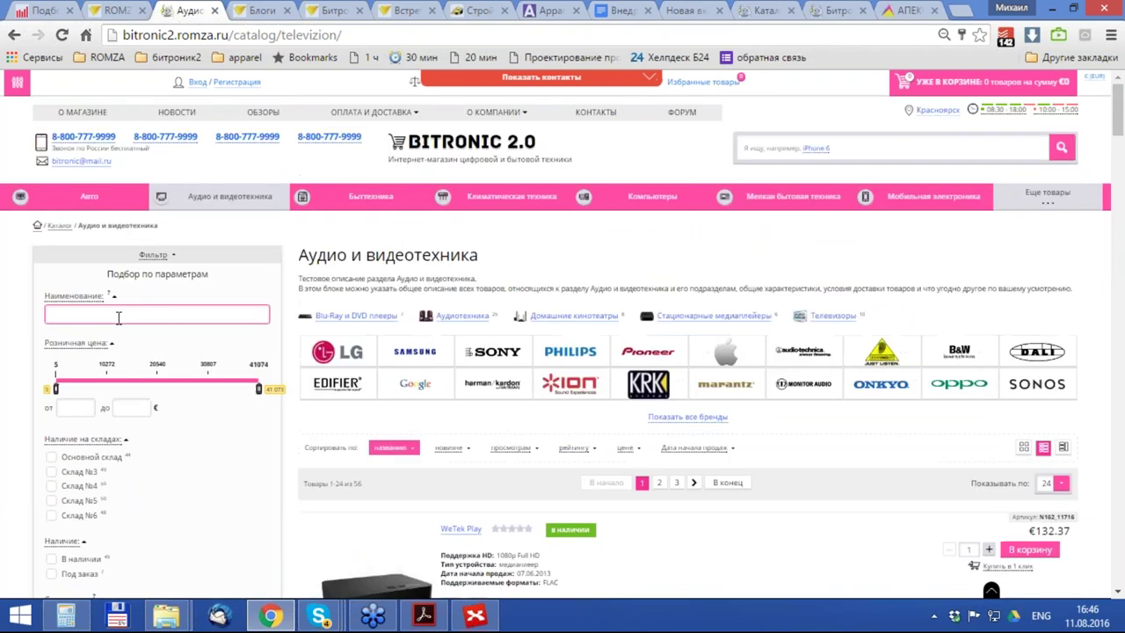
scroll(119, 318, down, 2)
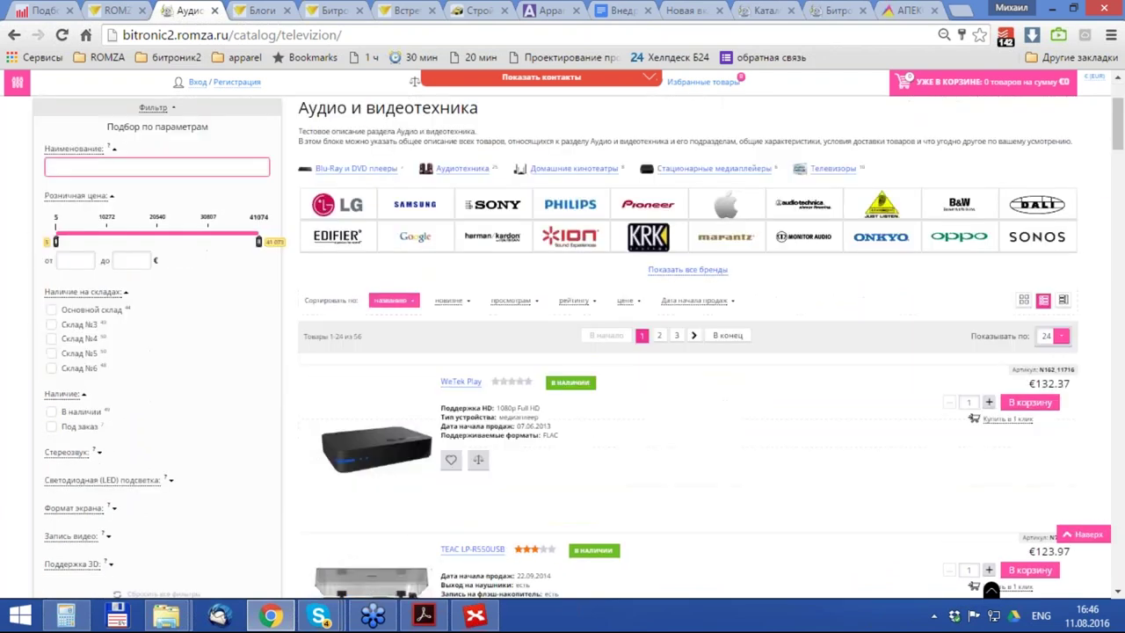
scroll(132, 352, down, 2)
click(88, 298)
click(51, 316)
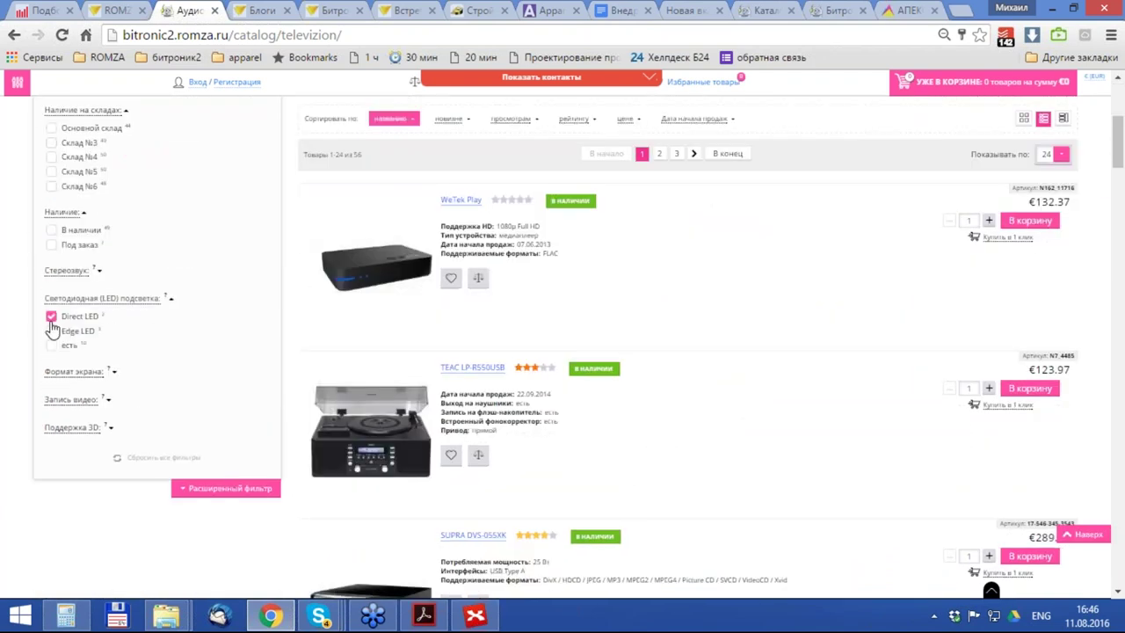
Add the Склад №3 filter, narrowing to LG 42LB572V, then remove both filters to restore 56 products
click(51, 142)
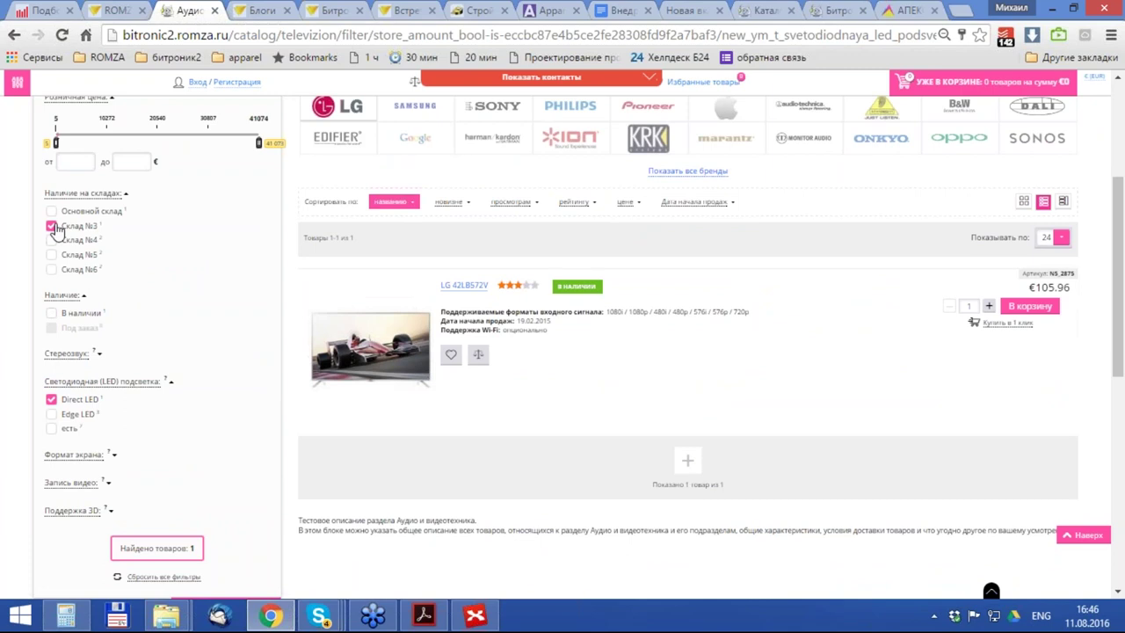
click(51, 226)
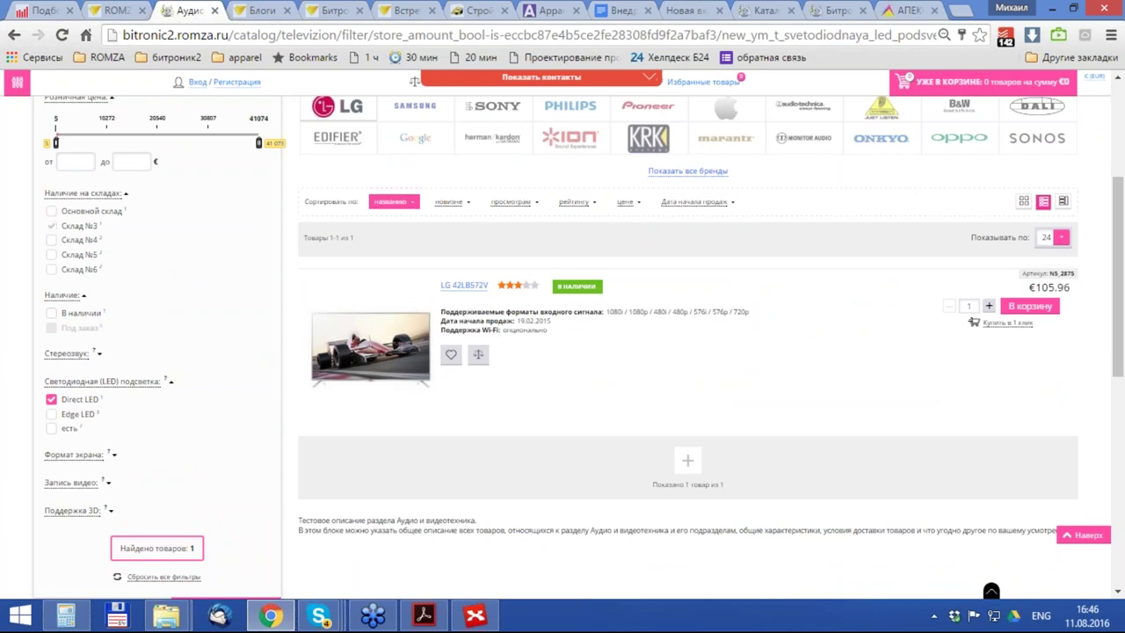
click(51, 400)
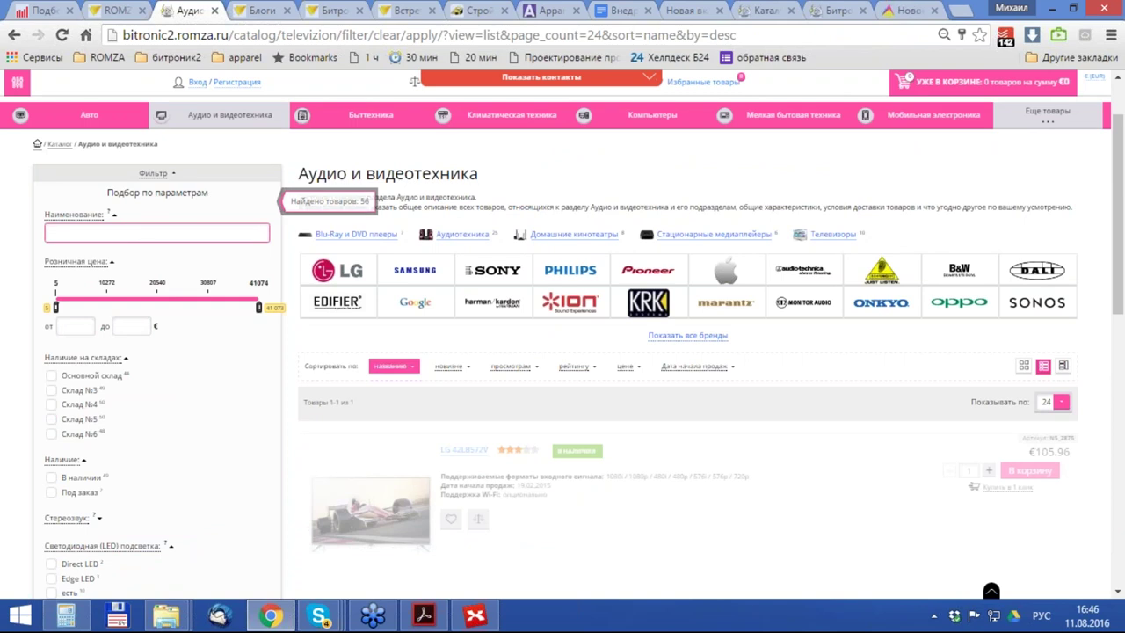
Try the Склад №5 stock filter on the catalog
scroll(154, 272, down, 2)
click(170, 260)
scroll(176, 389, down, 1)
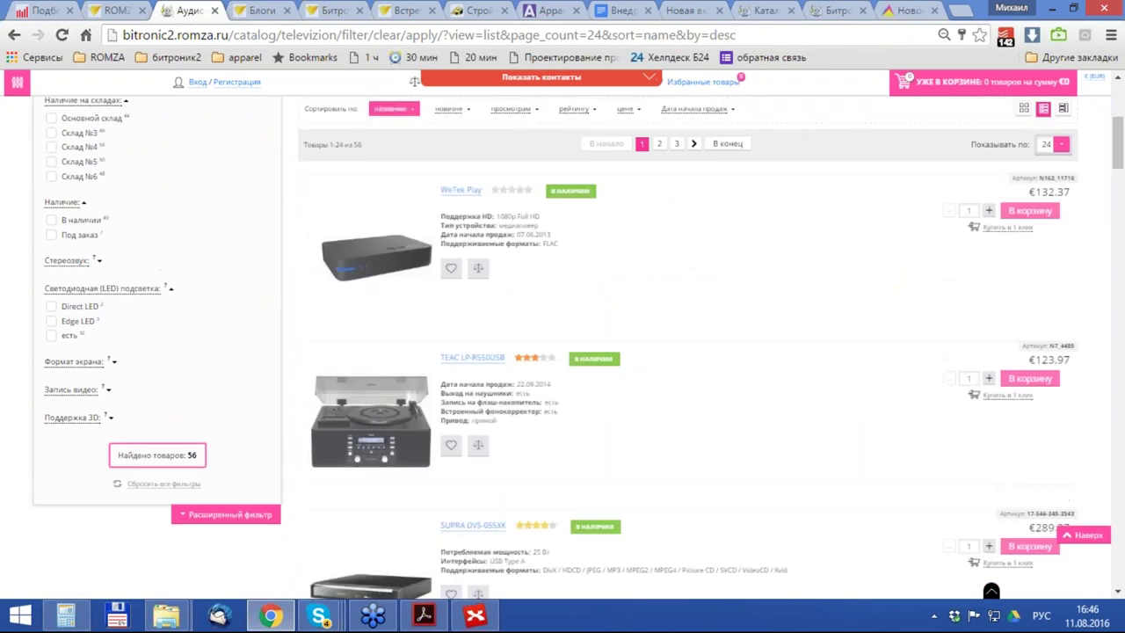
scroll(289, 249, up, 4)
scroll(288, 248, down, 2)
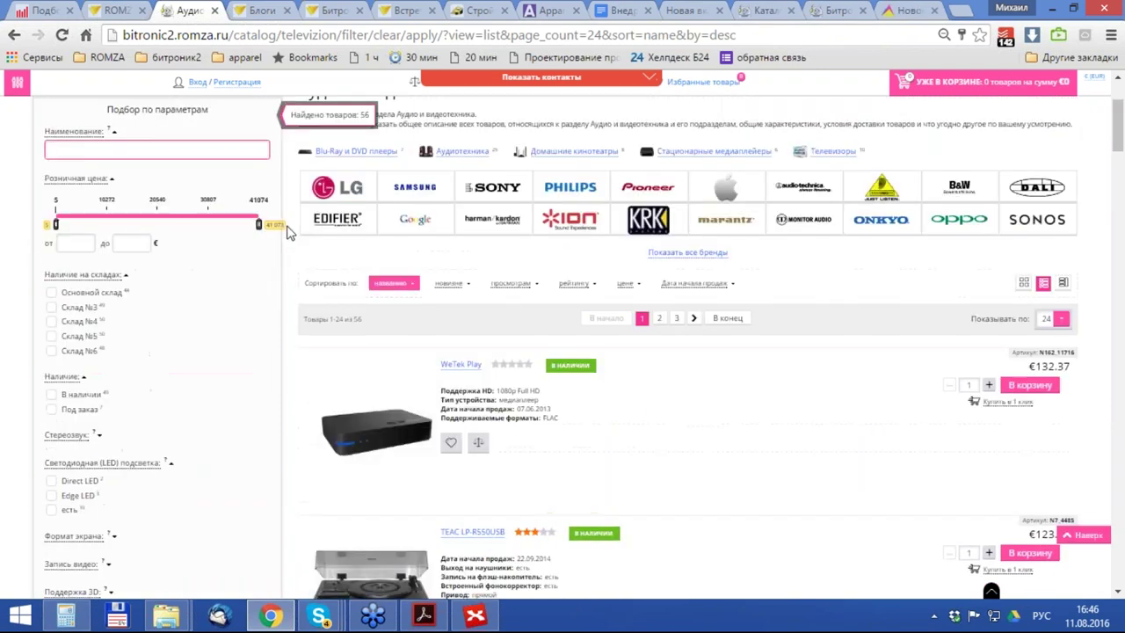
scroll(294, 261, up, 2)
scroll(284, 284, down, 5)
scroll(283, 284, up, 5)
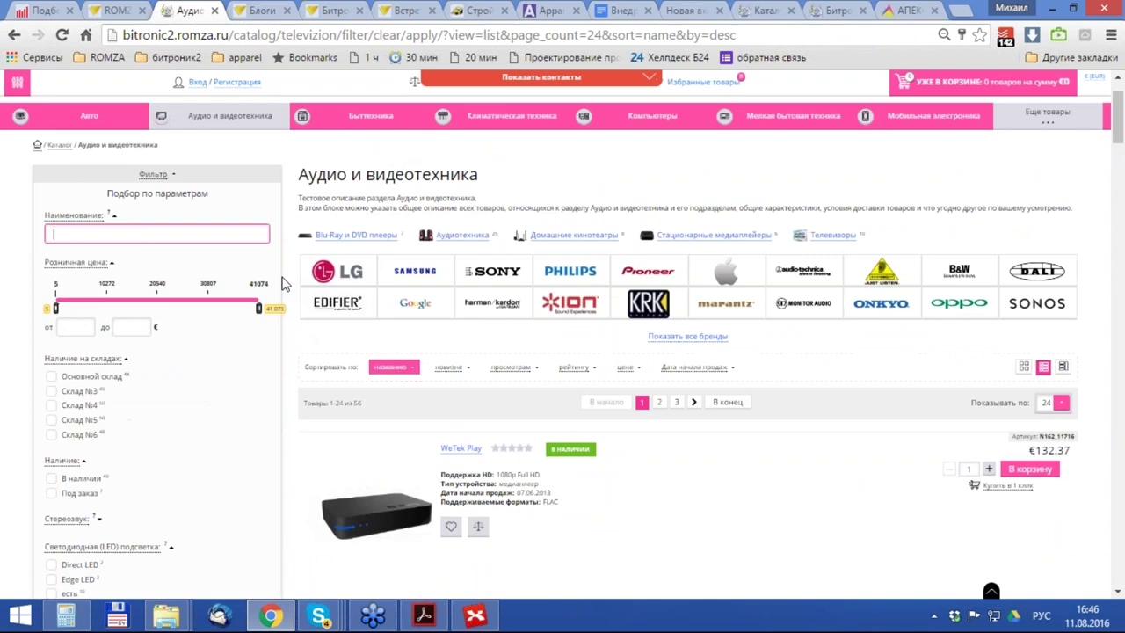
Filter by the name 'teac', leaving only TEAC LP-R550USB at €123.97, and tick a warehouse
text(eac)
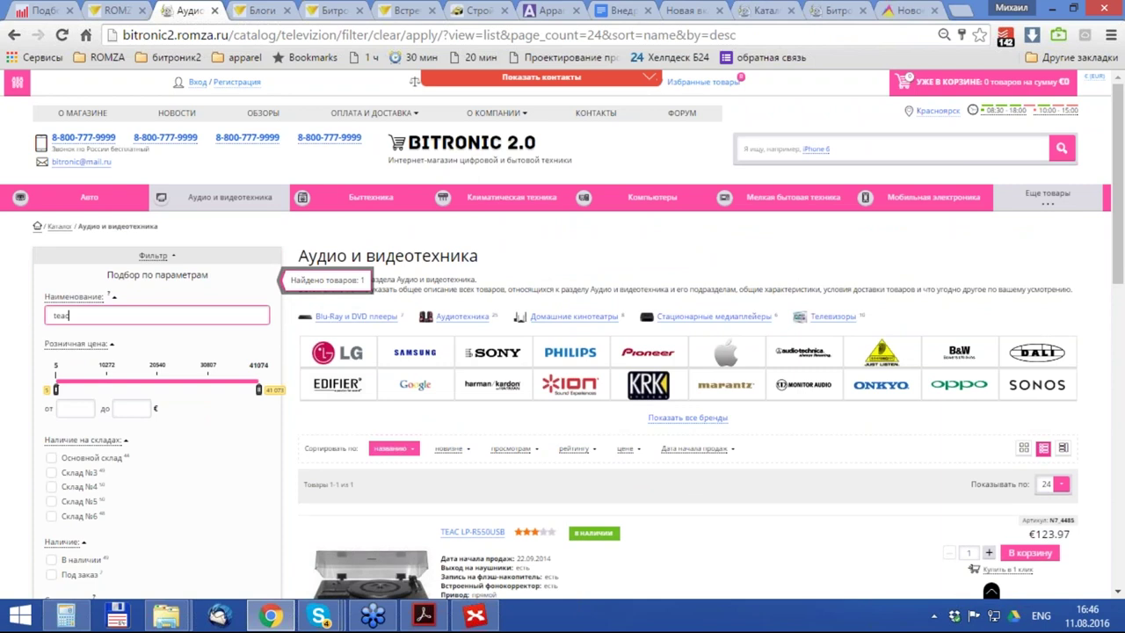
scroll(502, 276, down, 3)
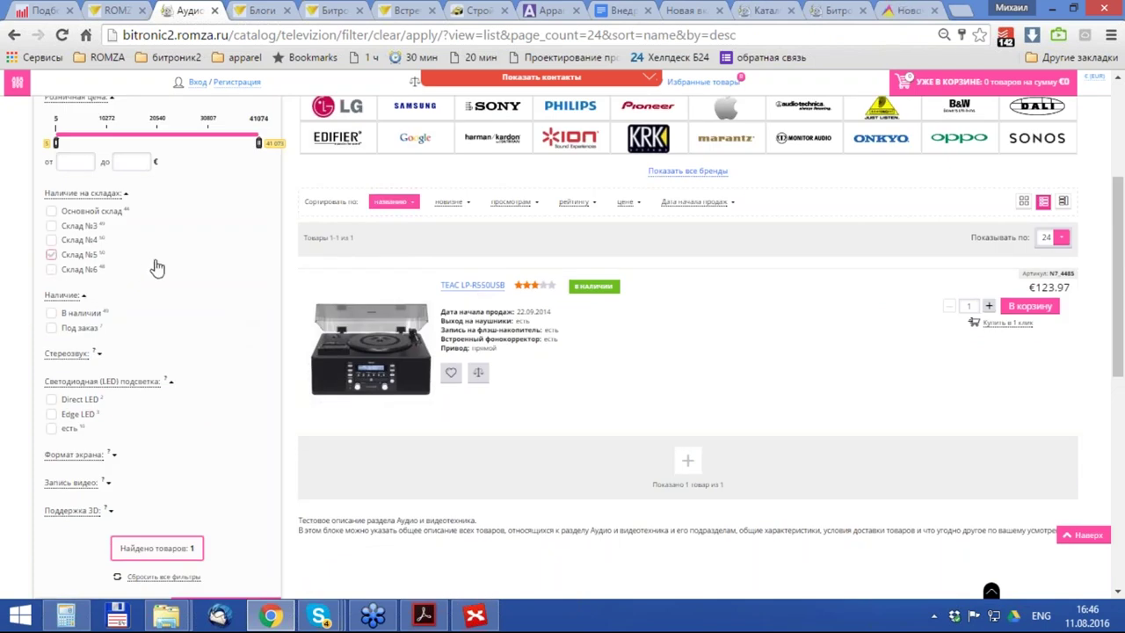
click(51, 269)
scroll(250, 338, up, 3)
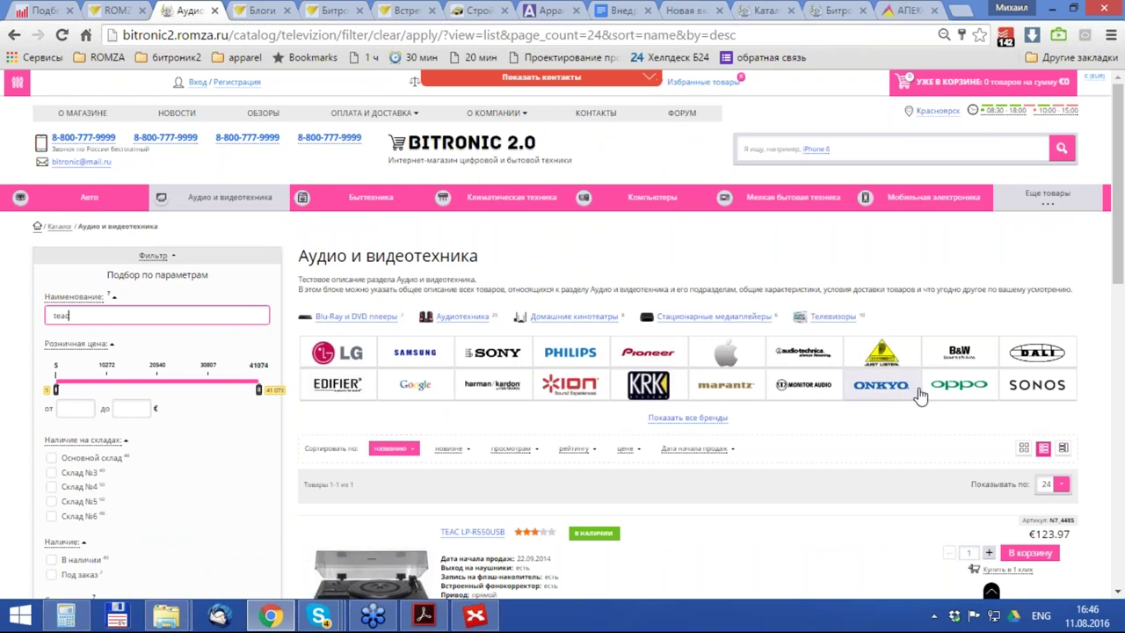
Add the SONY brand to the teac filter, leaving no matches, then open the Быттехника catalog
click(479, 356)
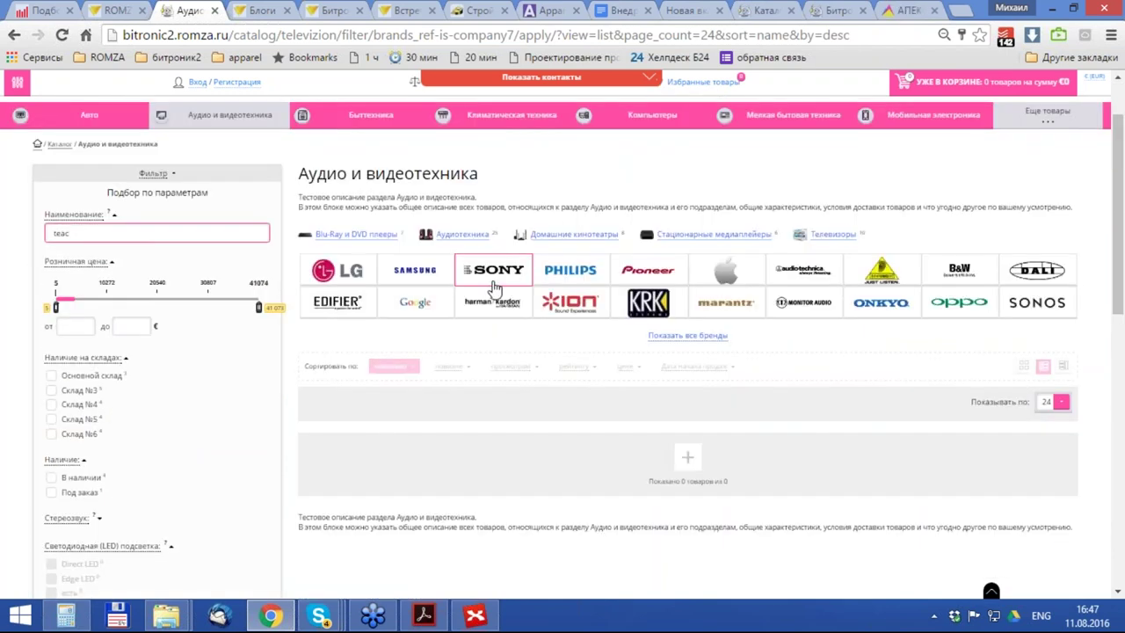
scroll(495, 288, up, 1)
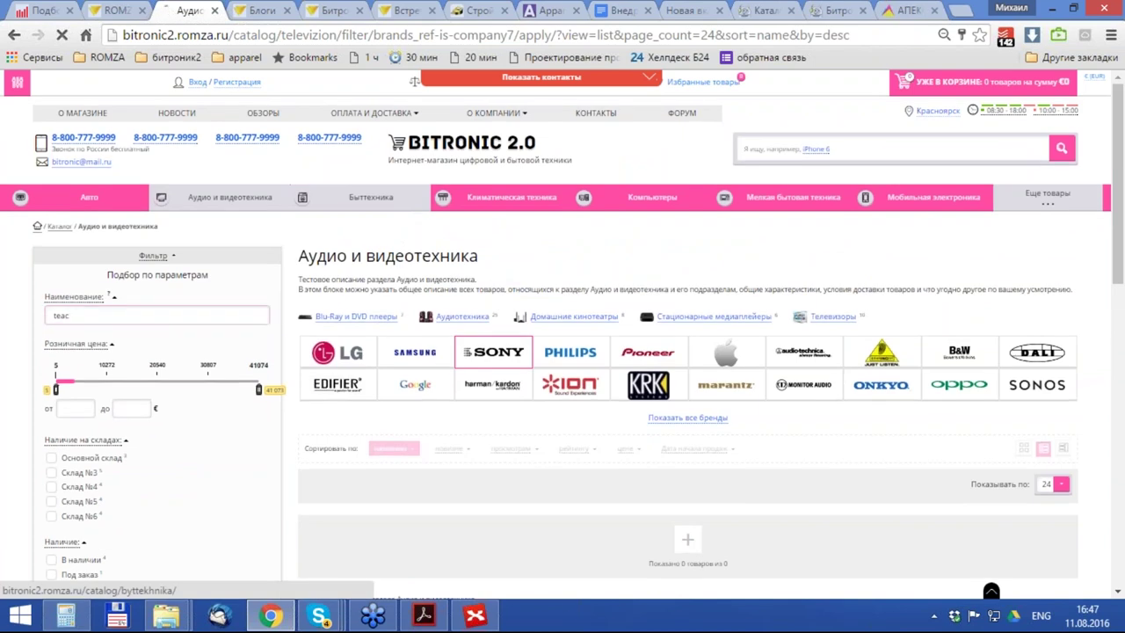
click(399, 207)
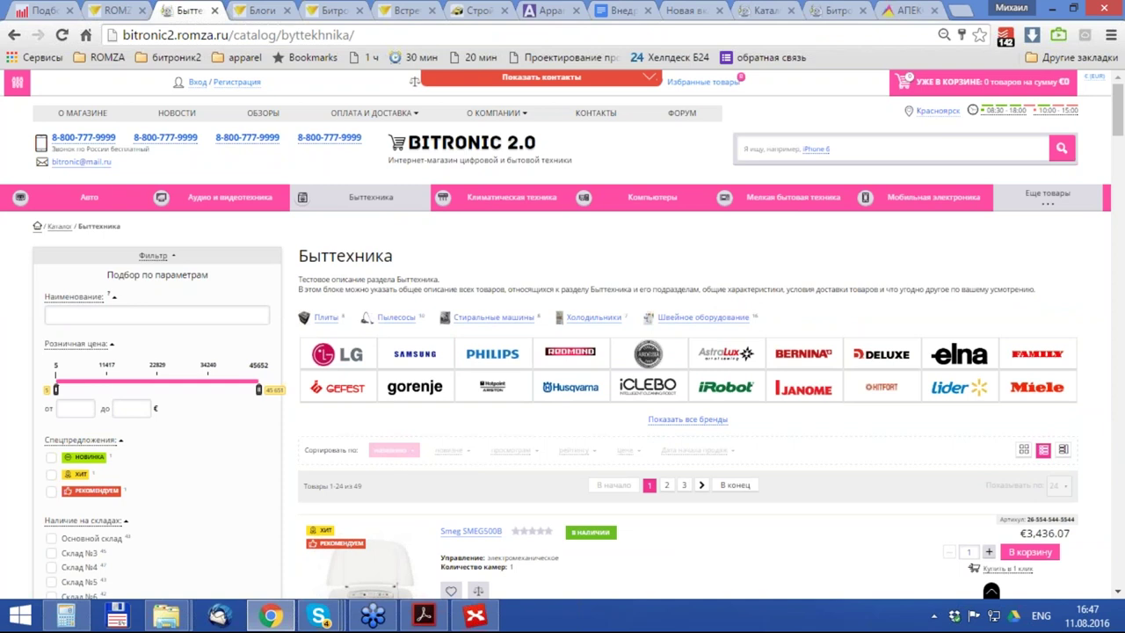
Filter the Быттехника catalog by the Philips brand, leaving 4 products starting with Philips HD4959/40
scroll(577, 282, down, 3)
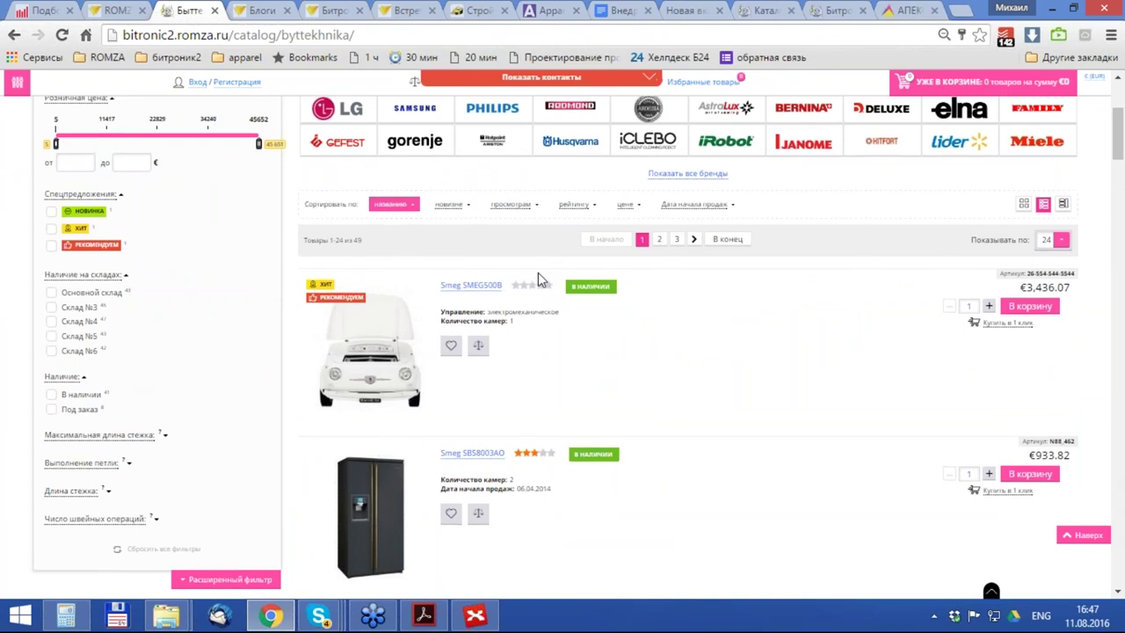
scroll(539, 275, up, 1)
scroll(538, 281, up, 2)
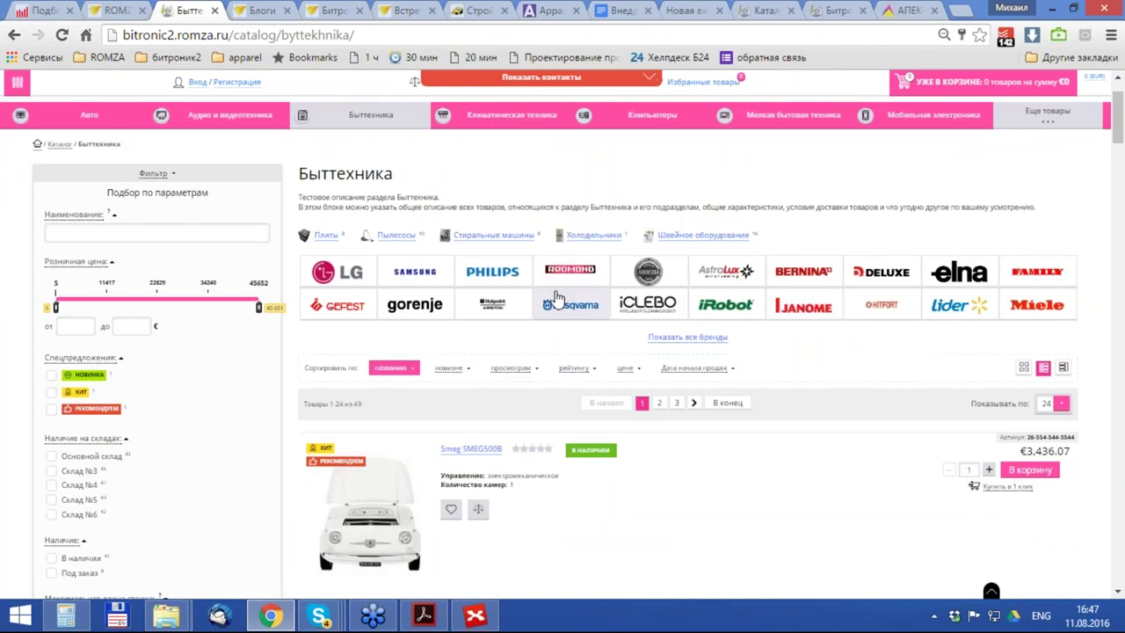
scroll(556, 297, down, 3)
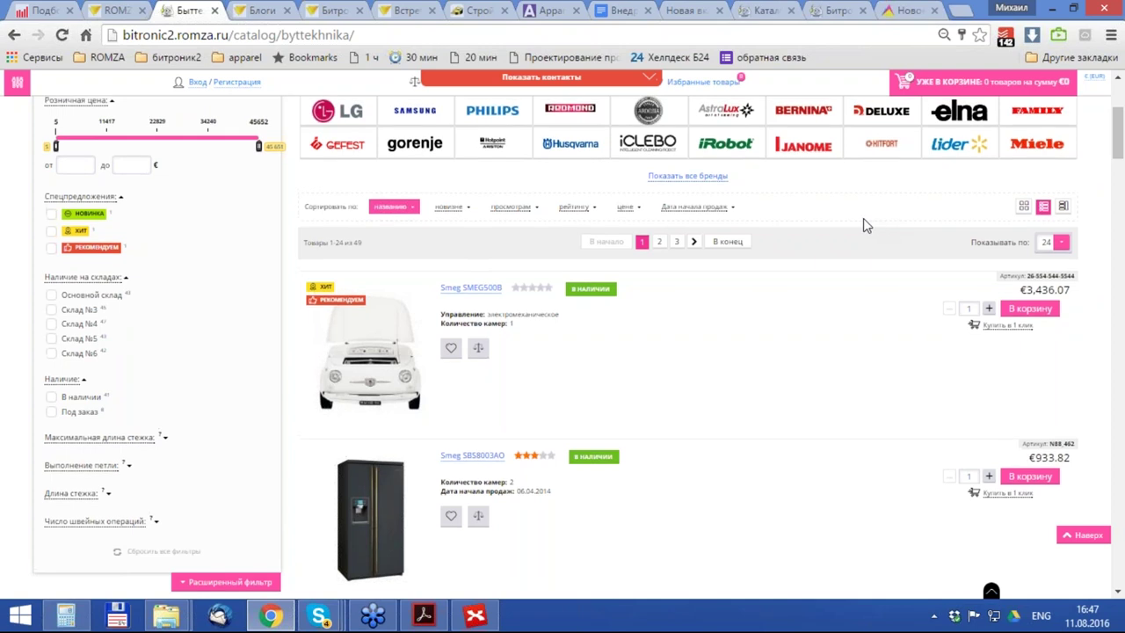
scroll(863, 218, up, 1)
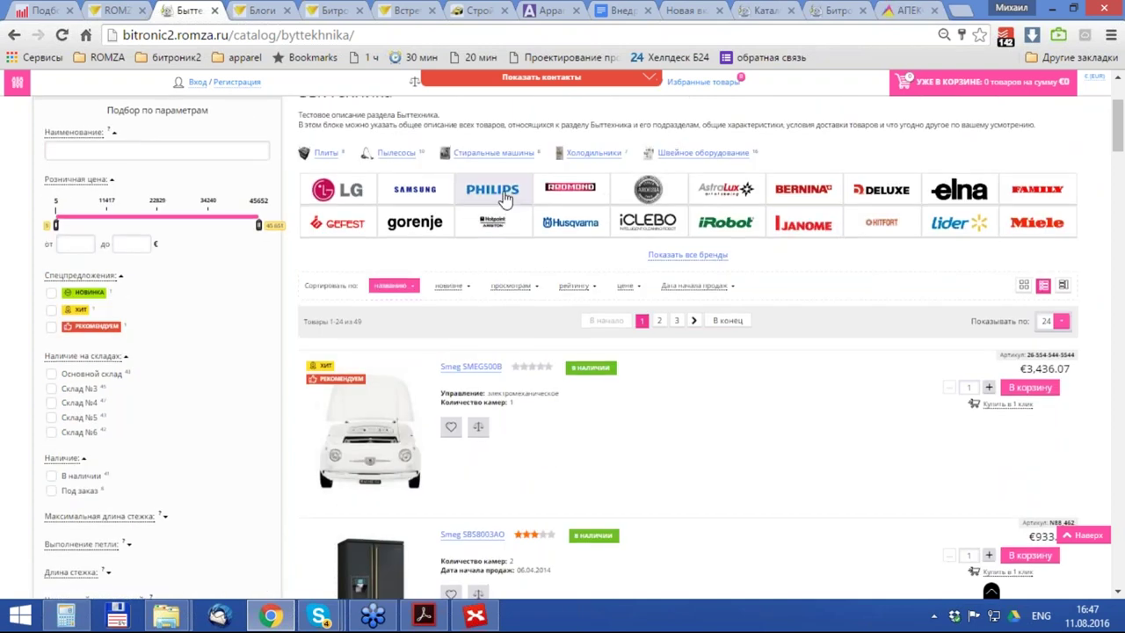
click(505, 198)
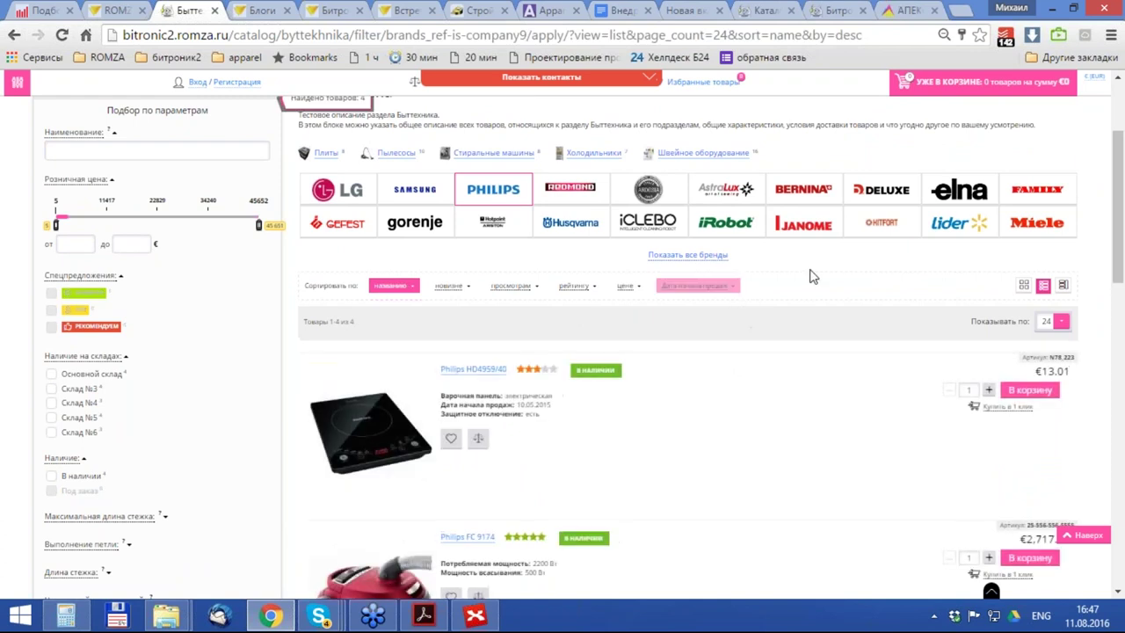
scroll(505, 281, down, 5)
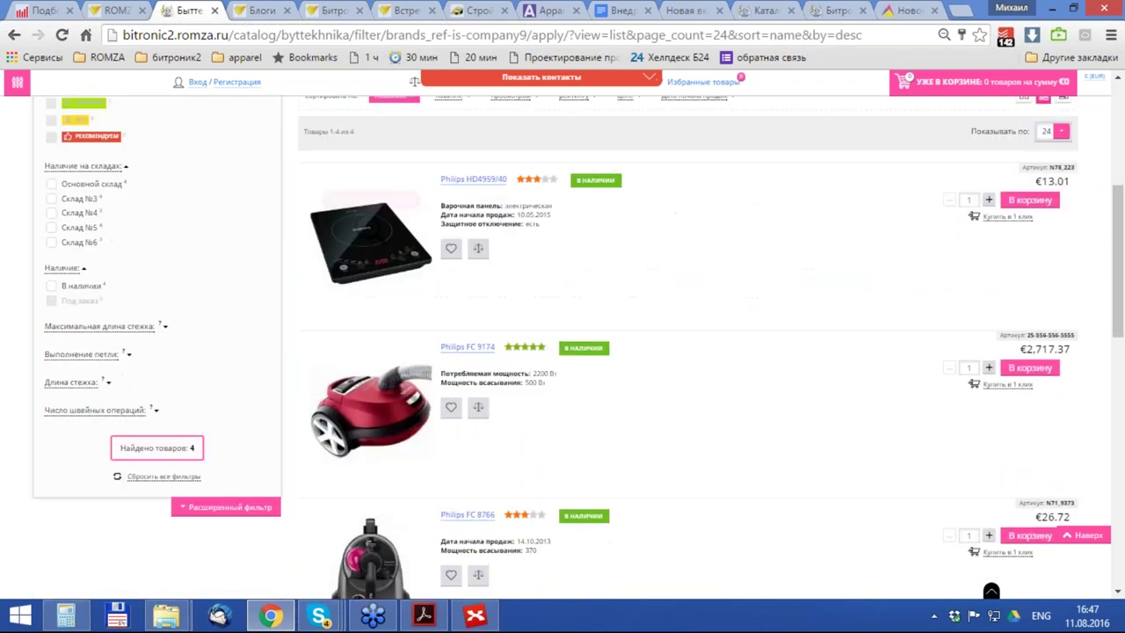
scroll(1023, 368, up, 6)
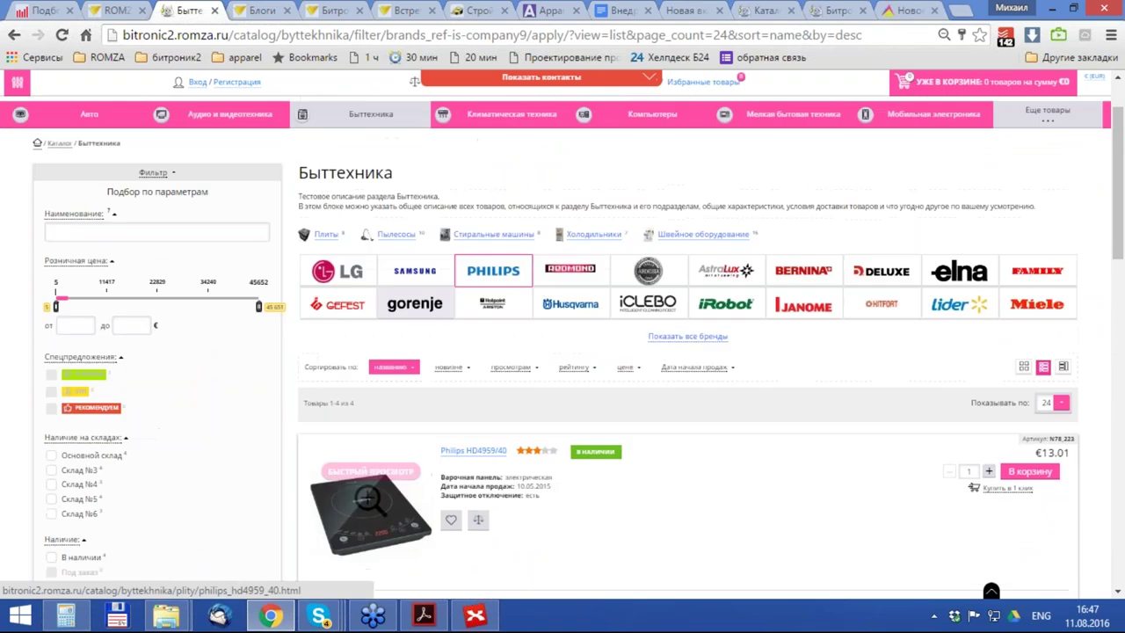
Show the four Philips products as a tile grid and look through them
click(1023, 367)
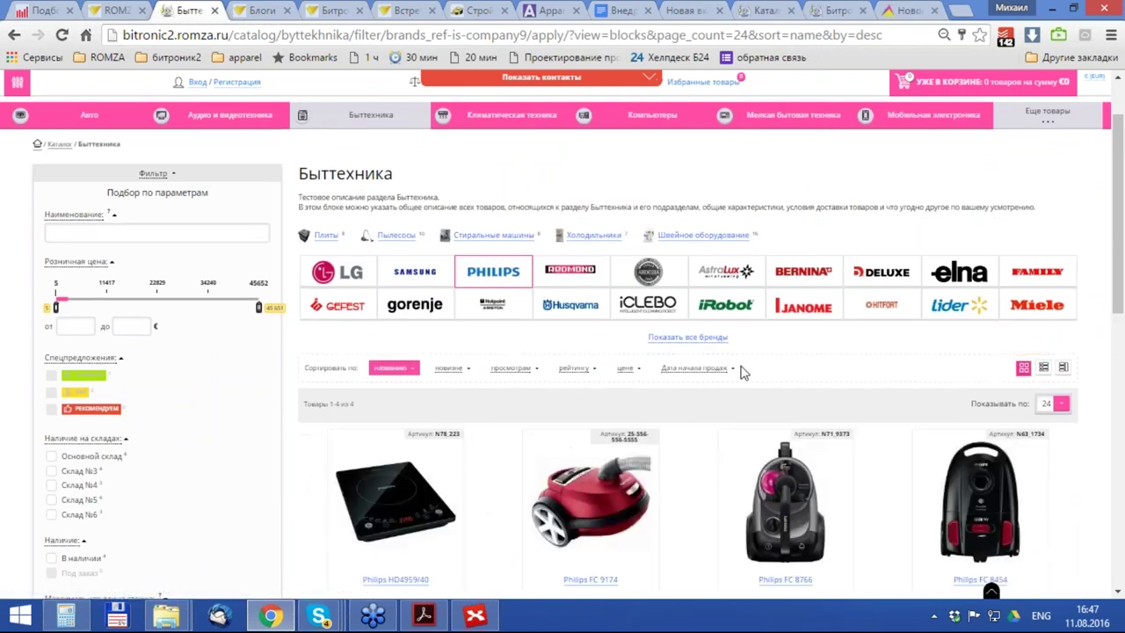
scroll(615, 373, down, 4)
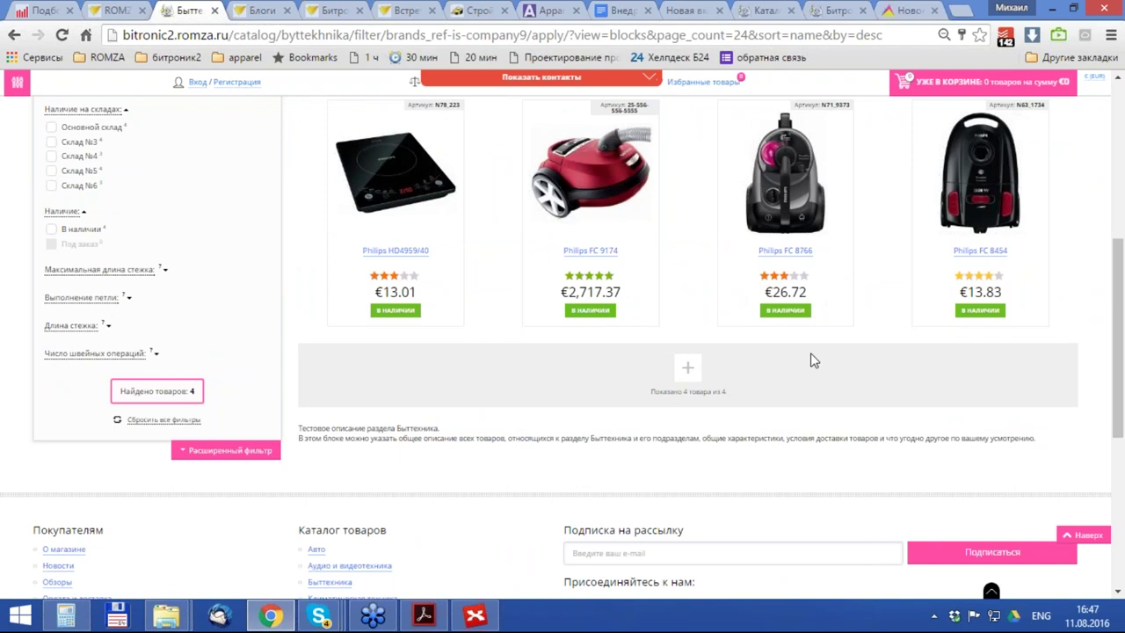
scroll(810, 356, up, 5)
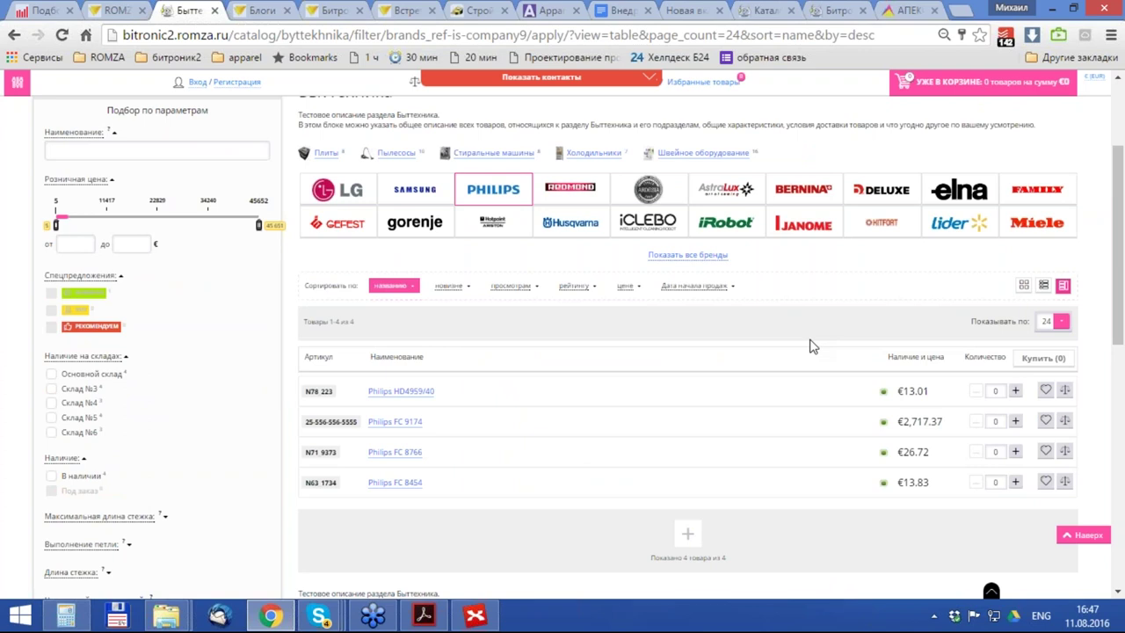
mouse_move(863, 396)
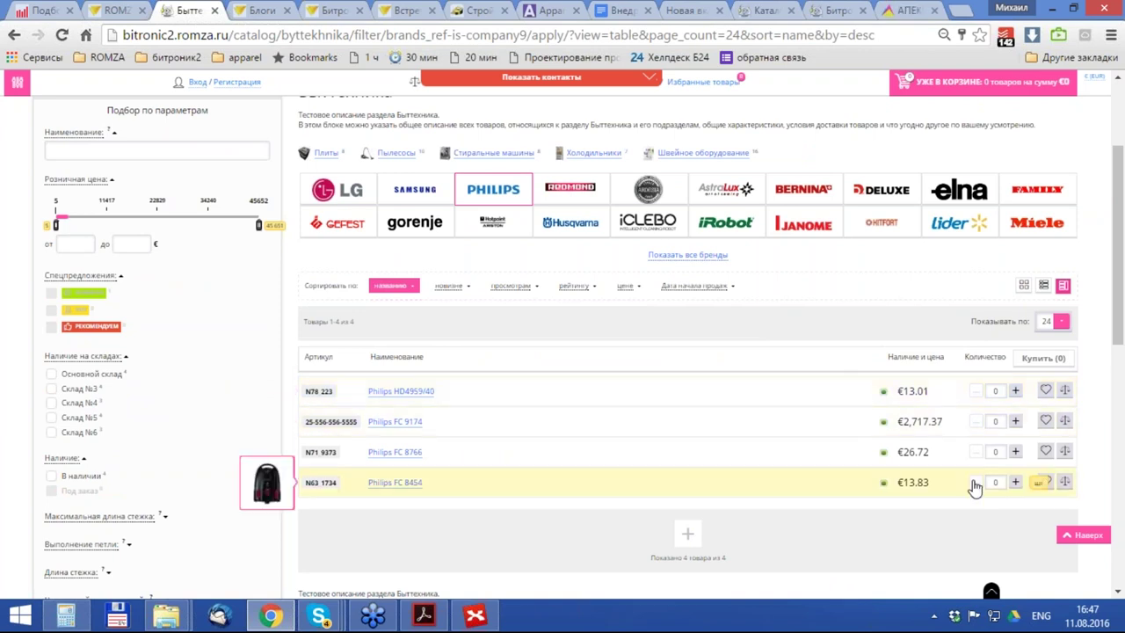
Move to the other browser tab with the bitronic2-pro.romza.ru home page
scroll(973, 485, up, 2)
scroll(1041, 481, down, 2)
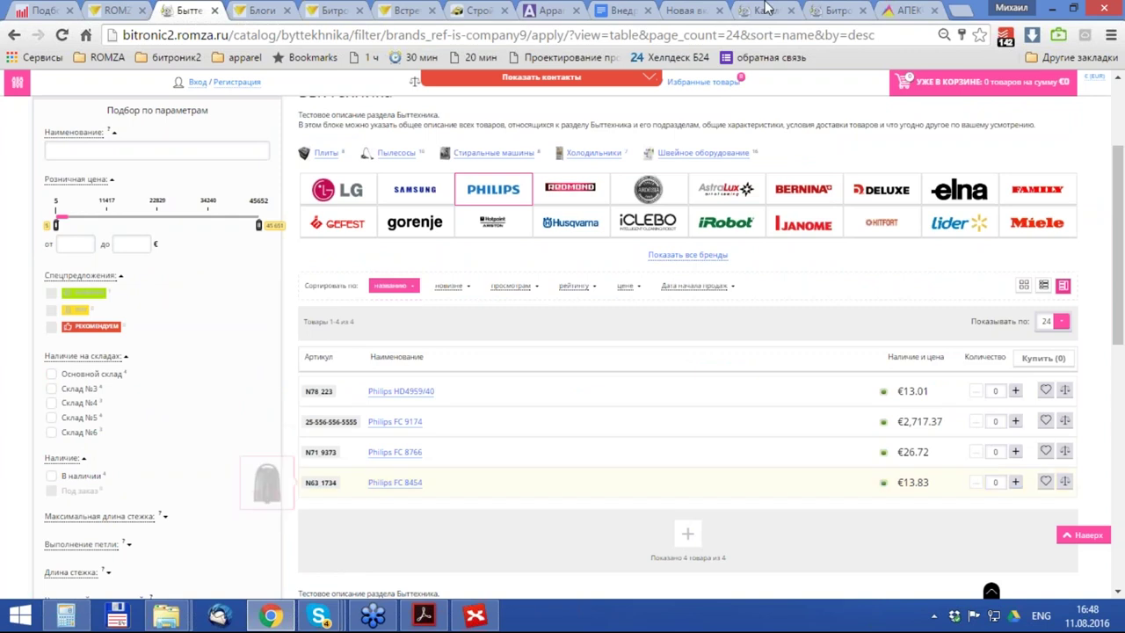
click(838, 10)
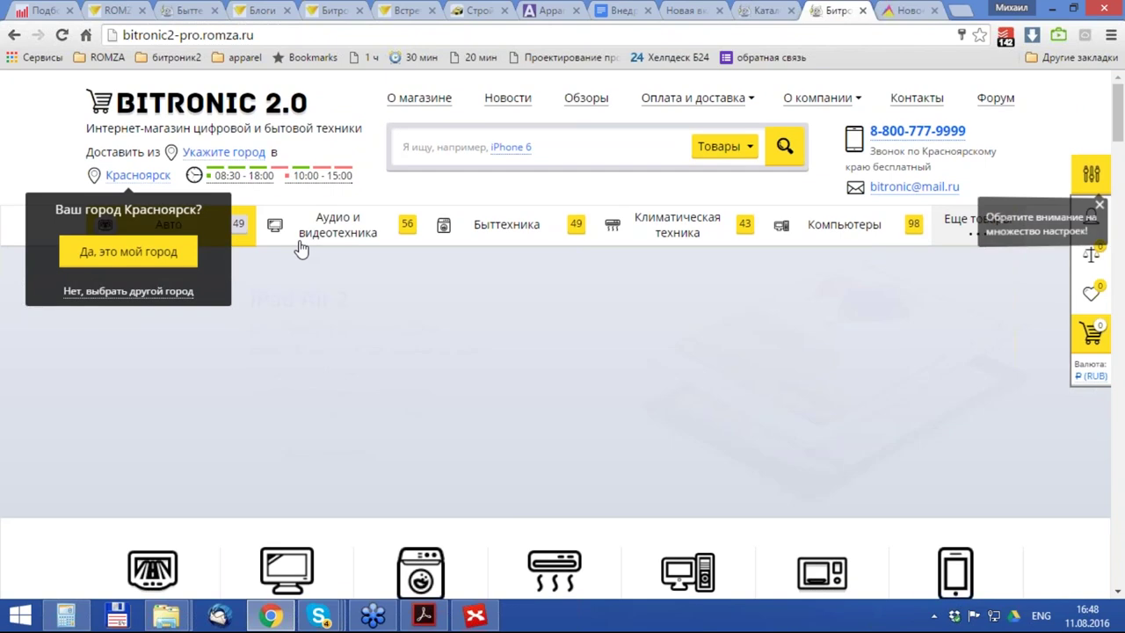
Open Быттехника and scroll to the СУПЕРЦЕНА deals, including KitchenAid 5KEK1522 at 1 120.56 ₽
scroll(429, 236, down, 3)
scroll(428, 236, down, 4)
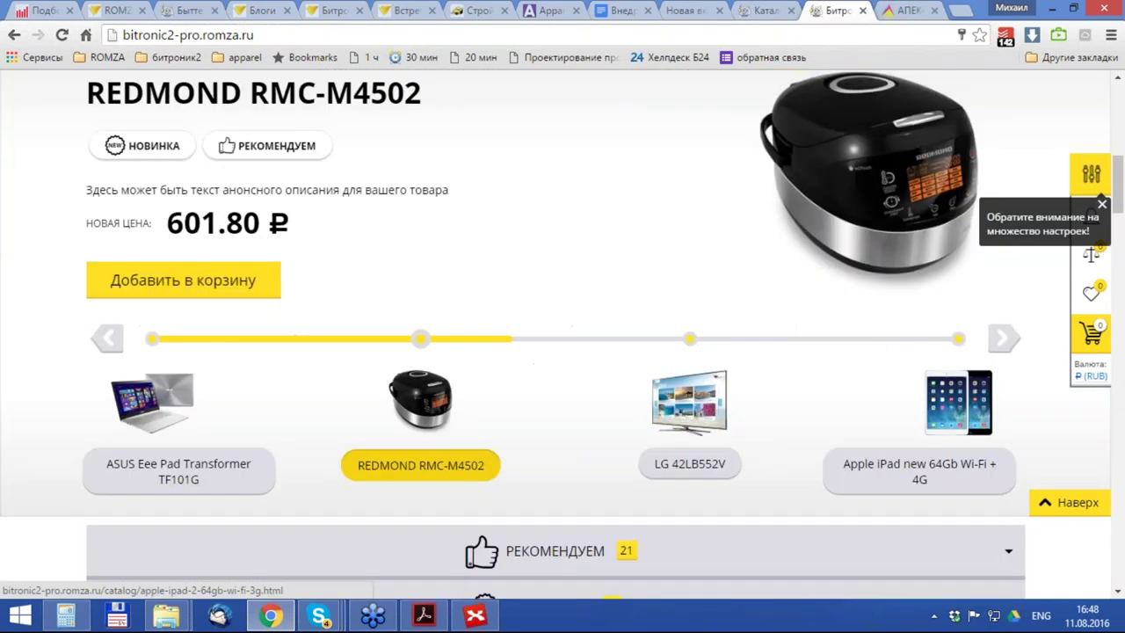
scroll(429, 235, up, 4)
scroll(419, 317, up, 1)
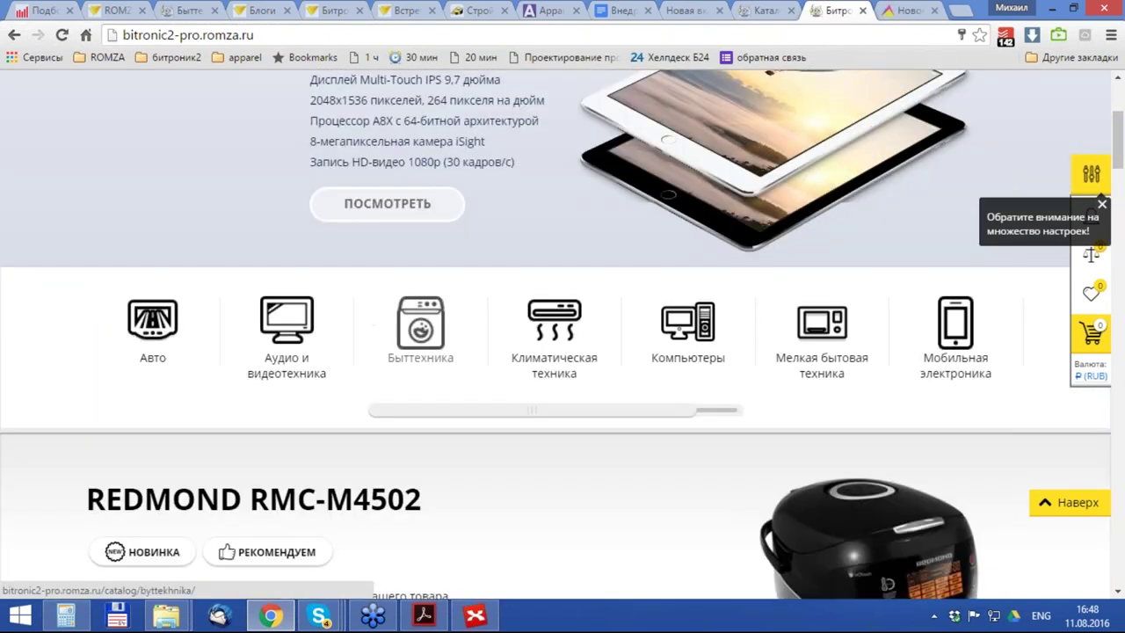
click(420, 329)
scroll(556, 334, down, 5)
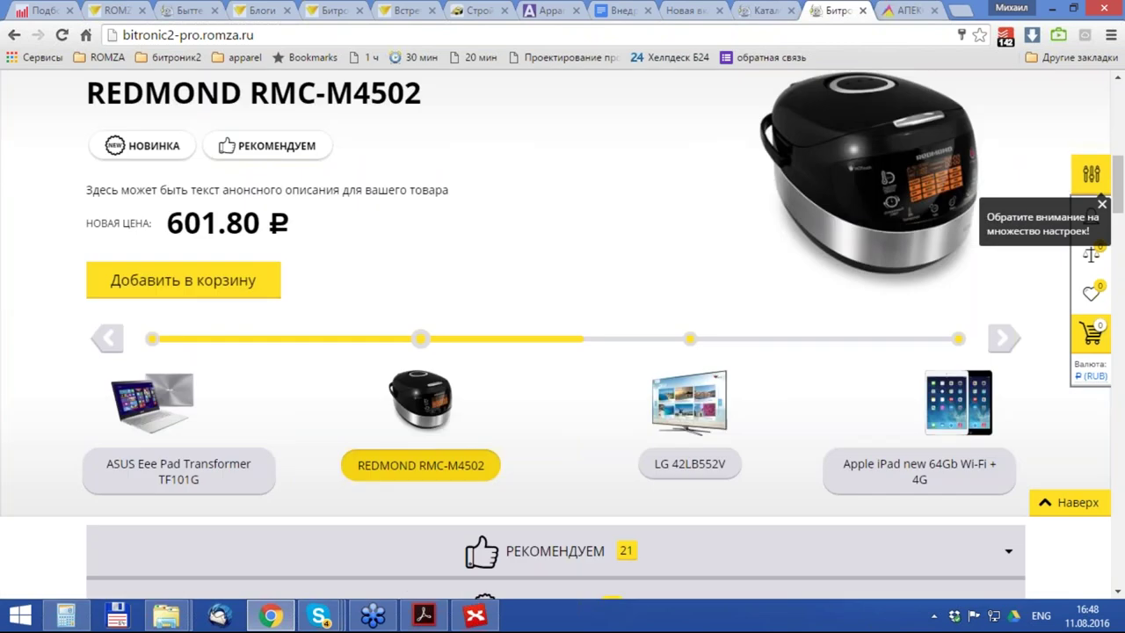
scroll(556, 334, down, 1)
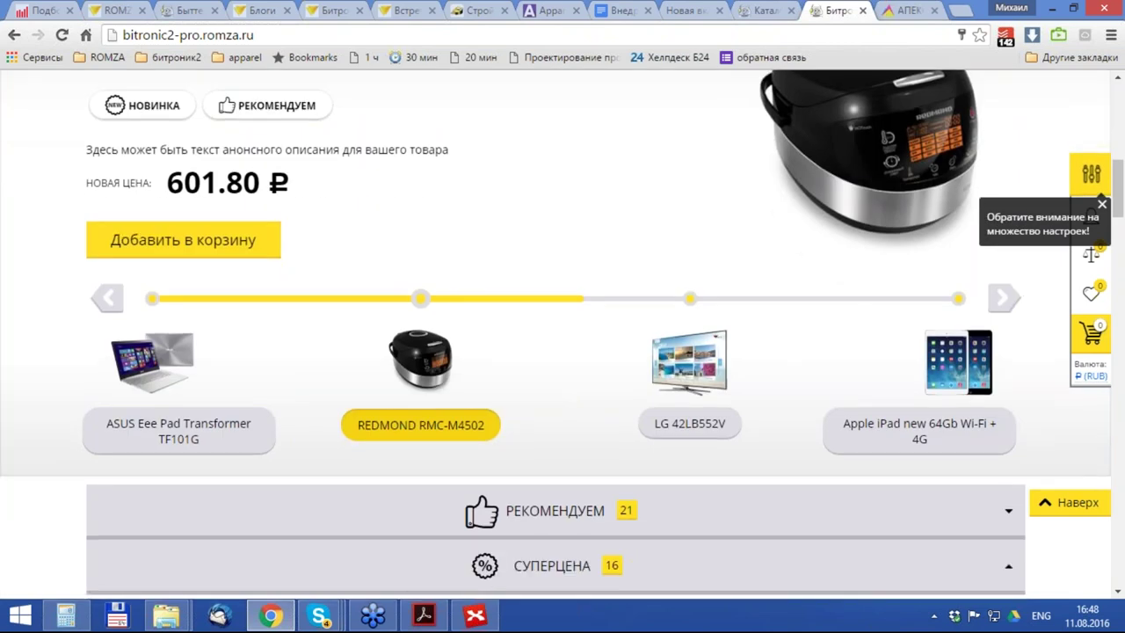
scroll(555, 334, down, 3)
scroll(419, 268, down, 1)
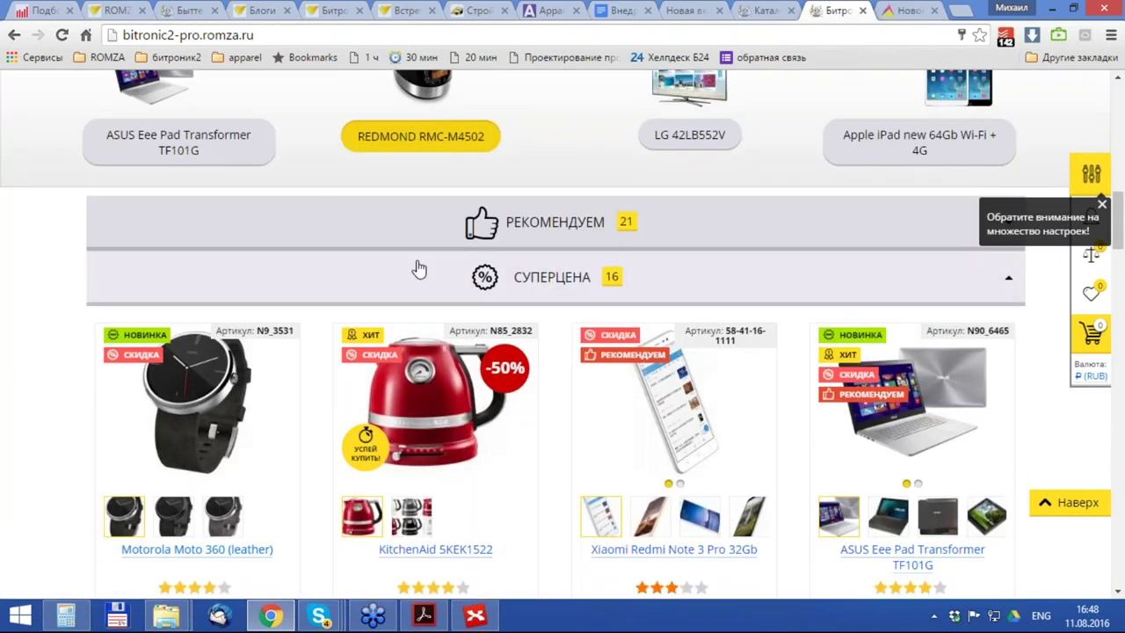
scroll(419, 268, down, 3)
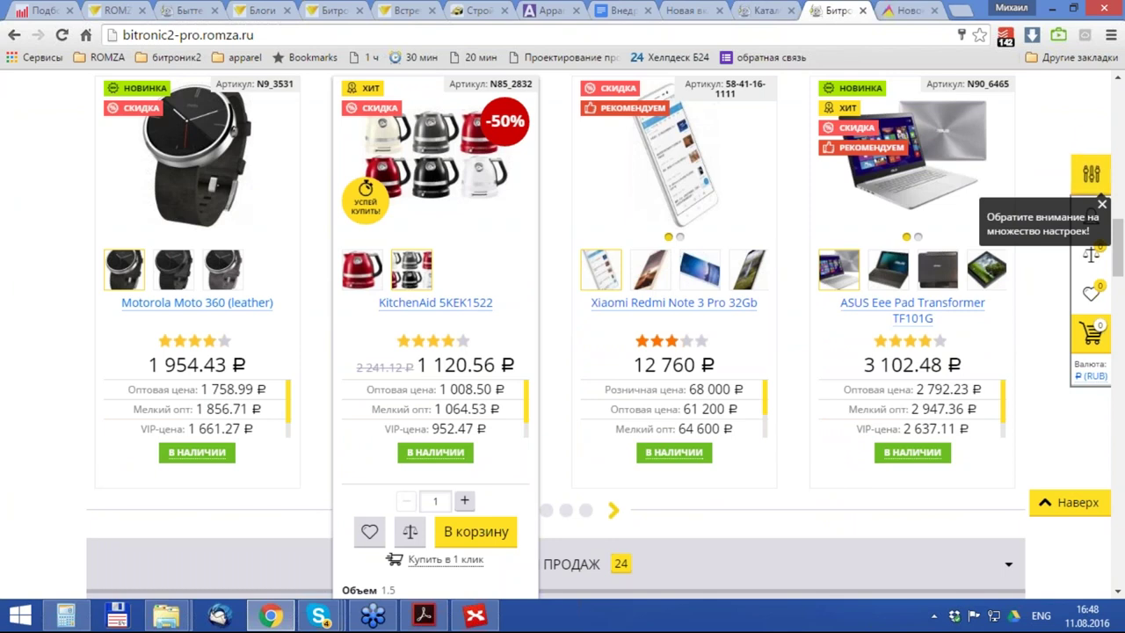
Add 15 KitchenAid 5KEK1522 kettles to the cart, then return to the page top
click(446, 500)
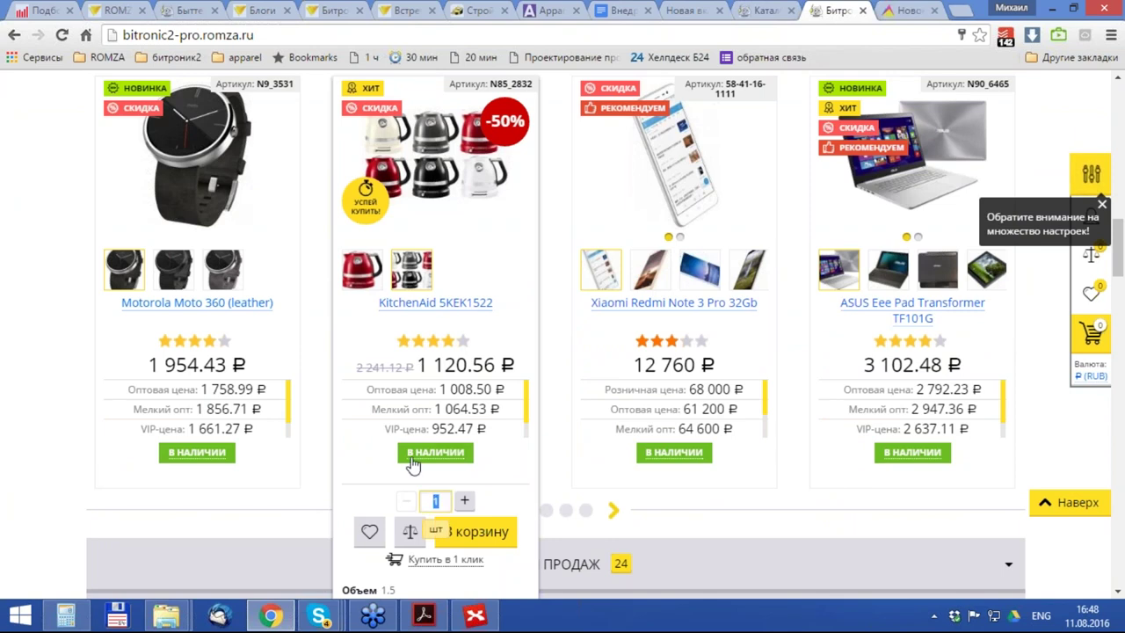
scroll(417, 459, down, 1)
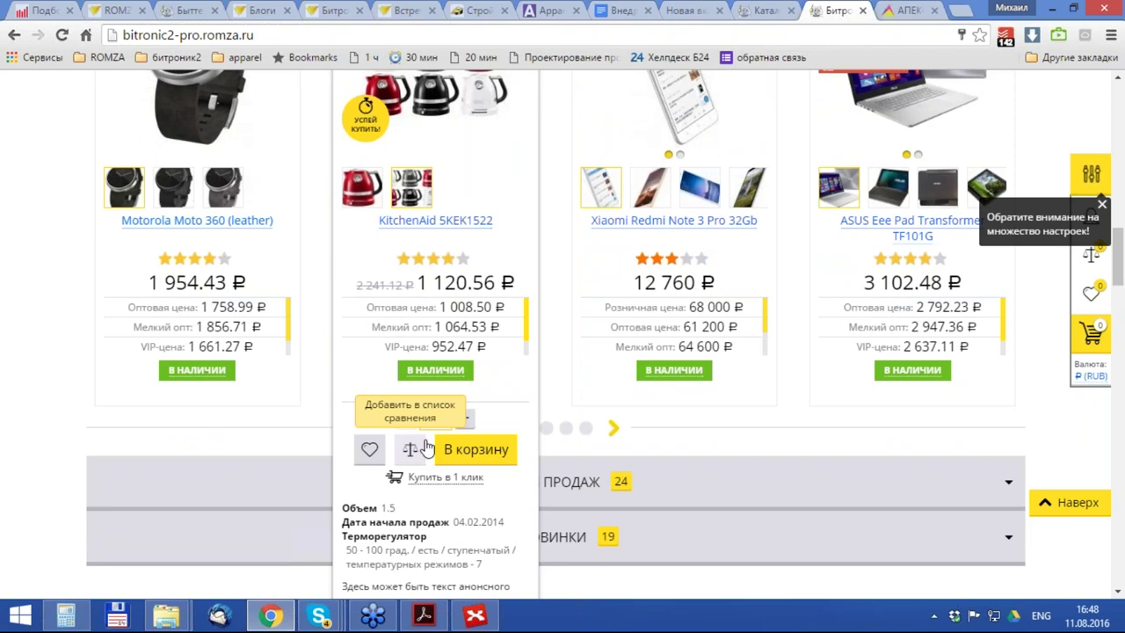
scroll(426, 448, up, 1)
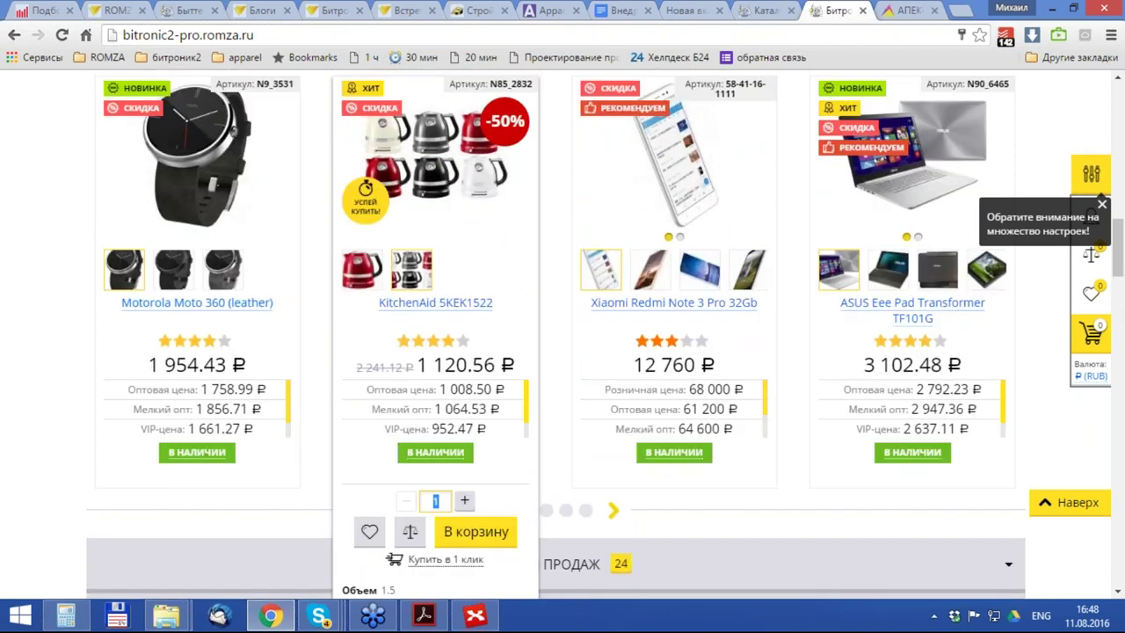
scroll(498, 363, down, 2)
text(15)
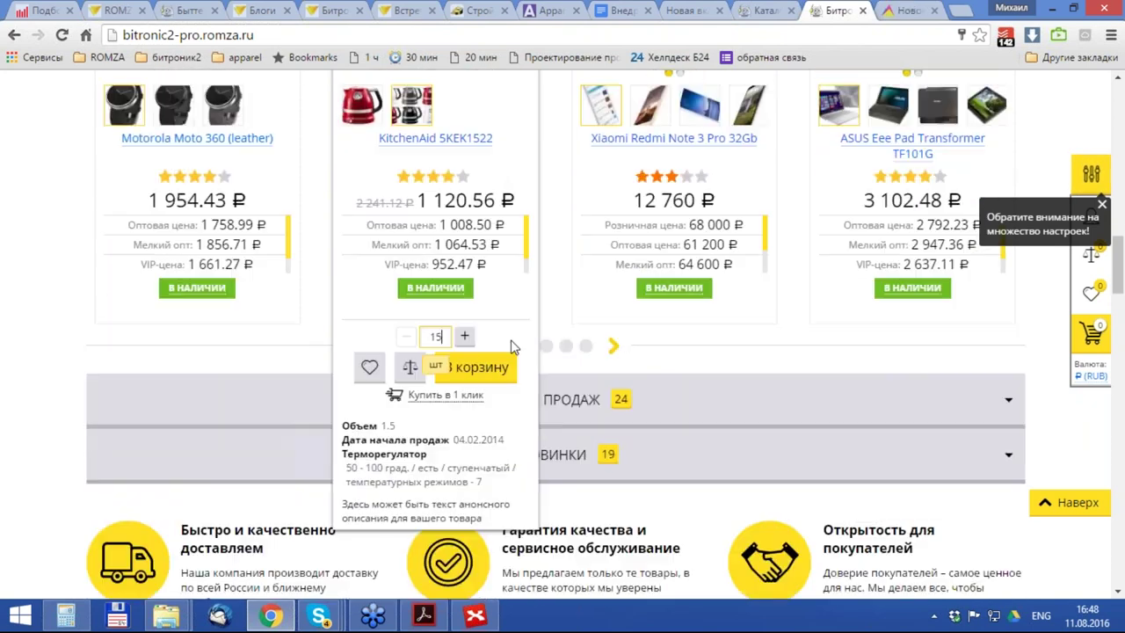
click(498, 363)
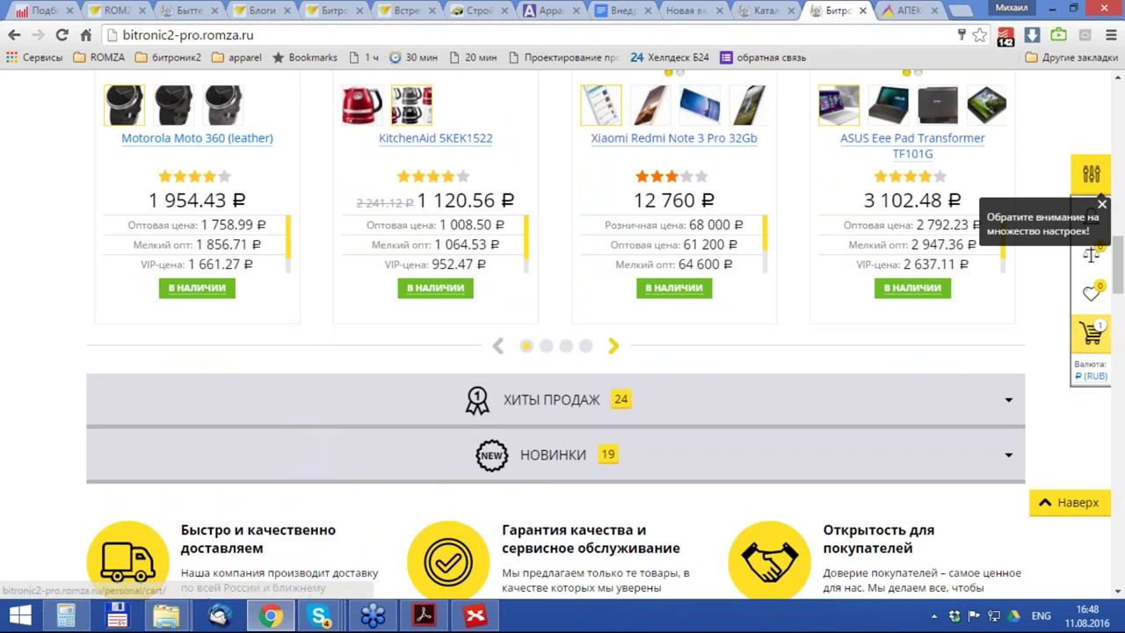
scroll(748, 391, up, 1)
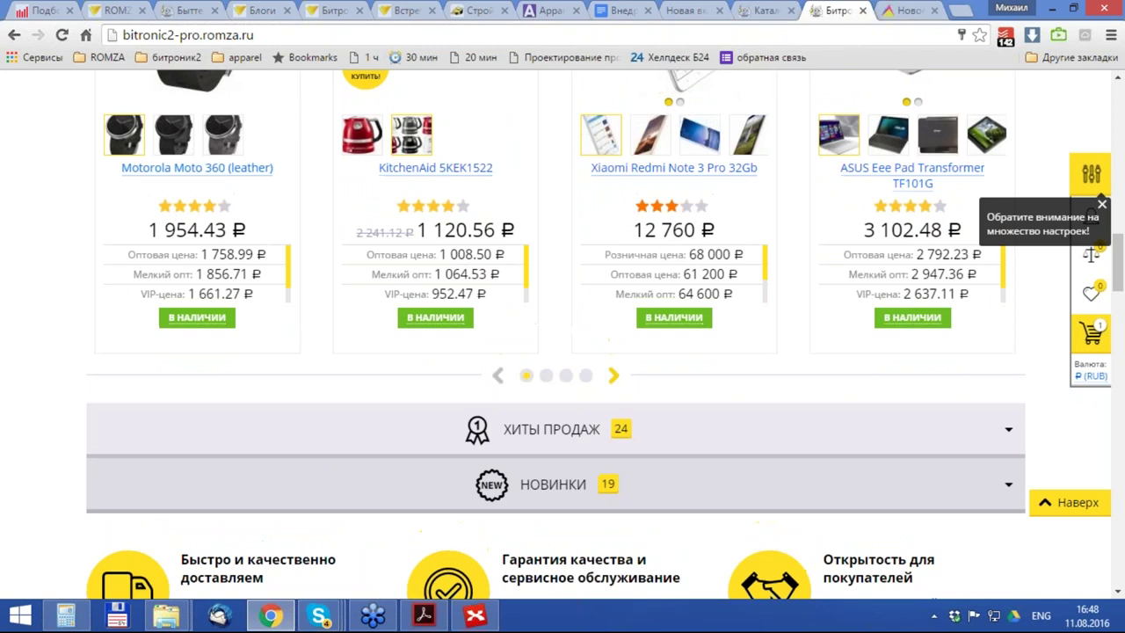
scroll(434, 396, up, 2)
scroll(435, 396, up, 1)
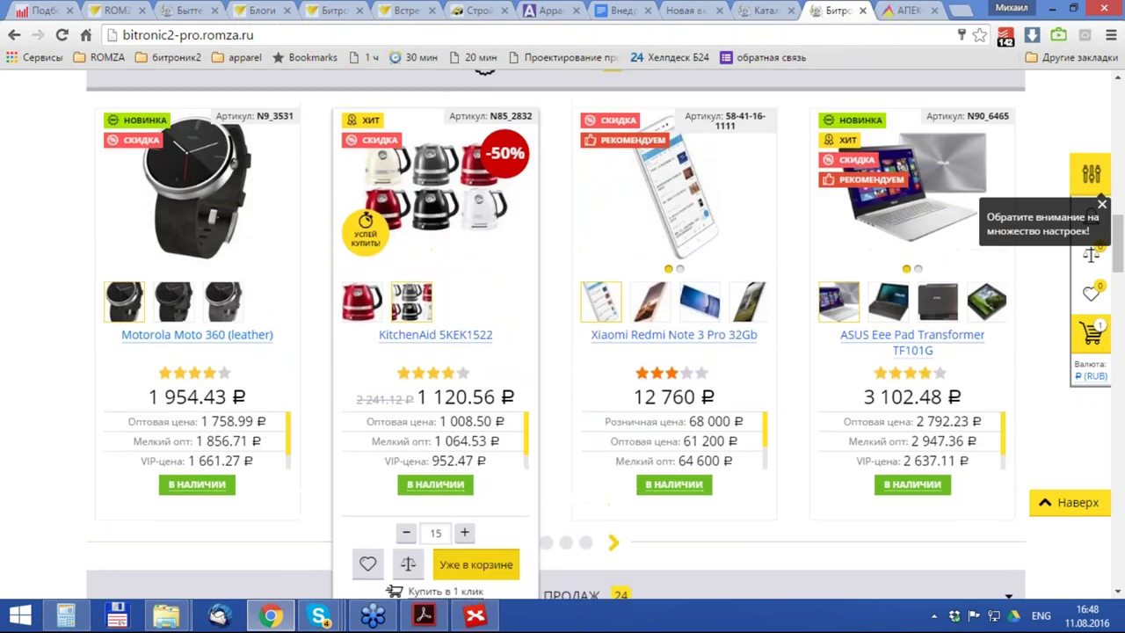
scroll(435, 396, up, 10)
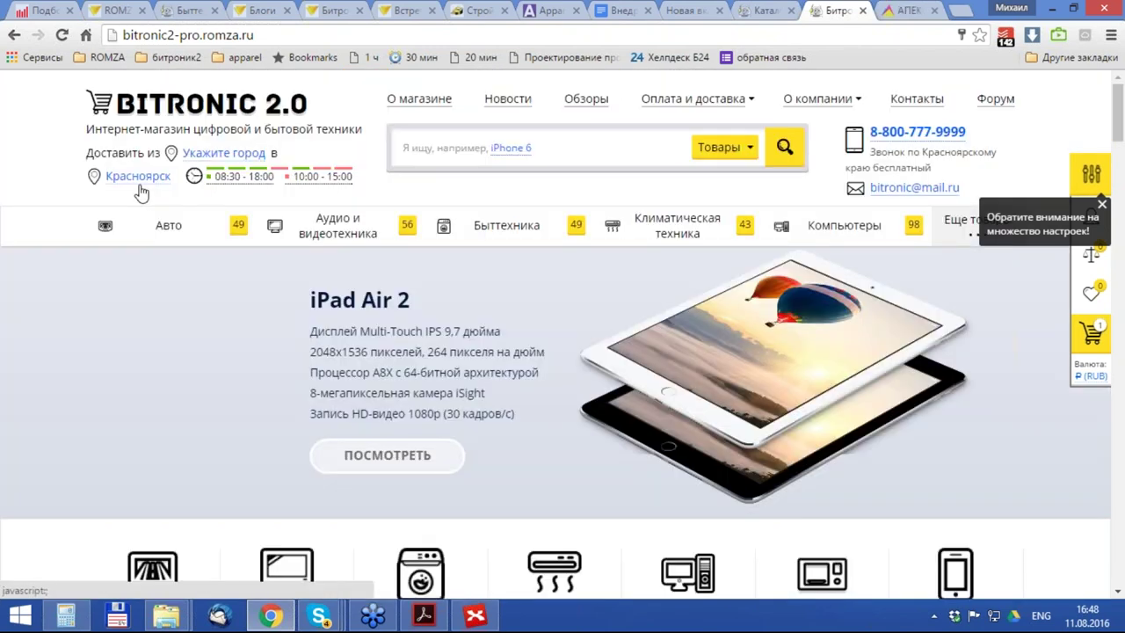
Change the delivery city from Красноярск to Москва and confirm it twice
scroll(141, 193, down, 10)
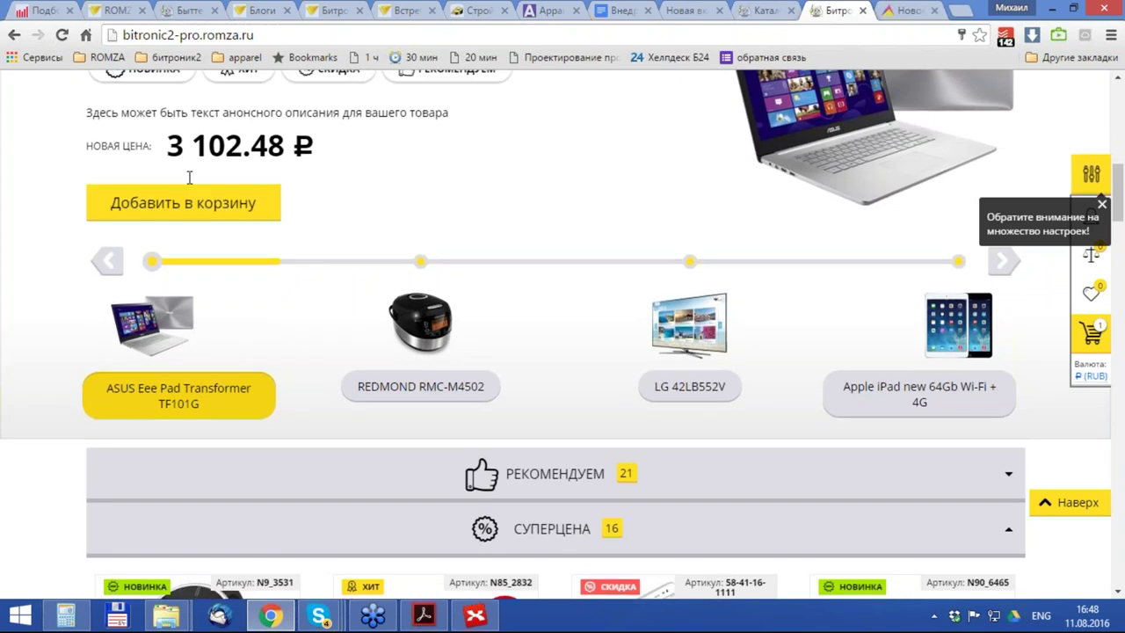
scroll(188, 181, up, 2)
scroll(130, 244, up, 10)
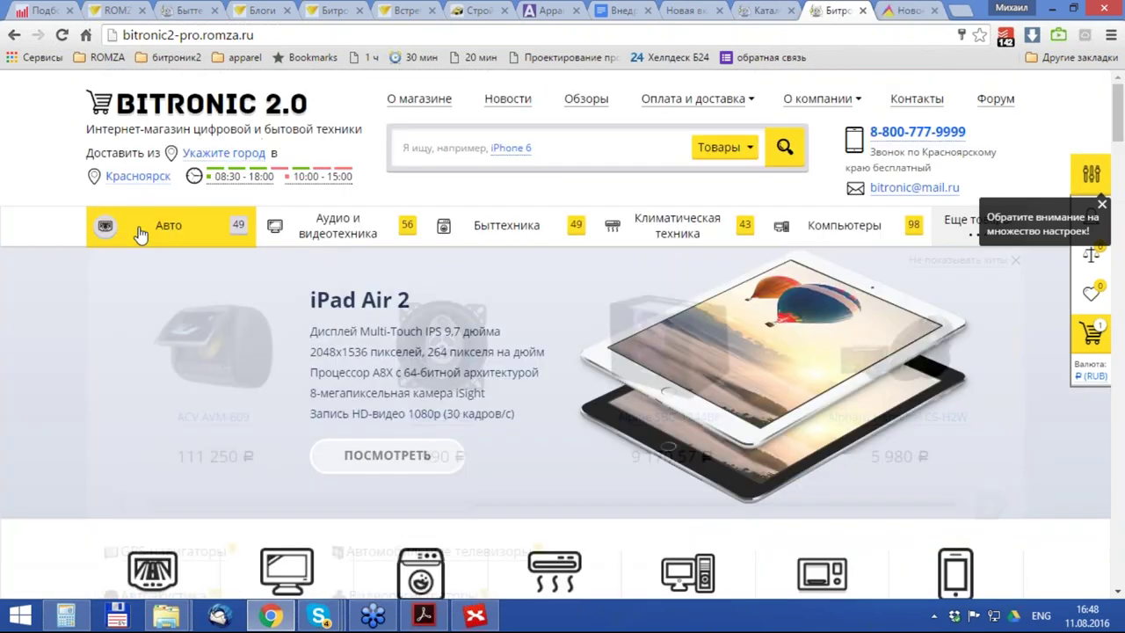
click(138, 176)
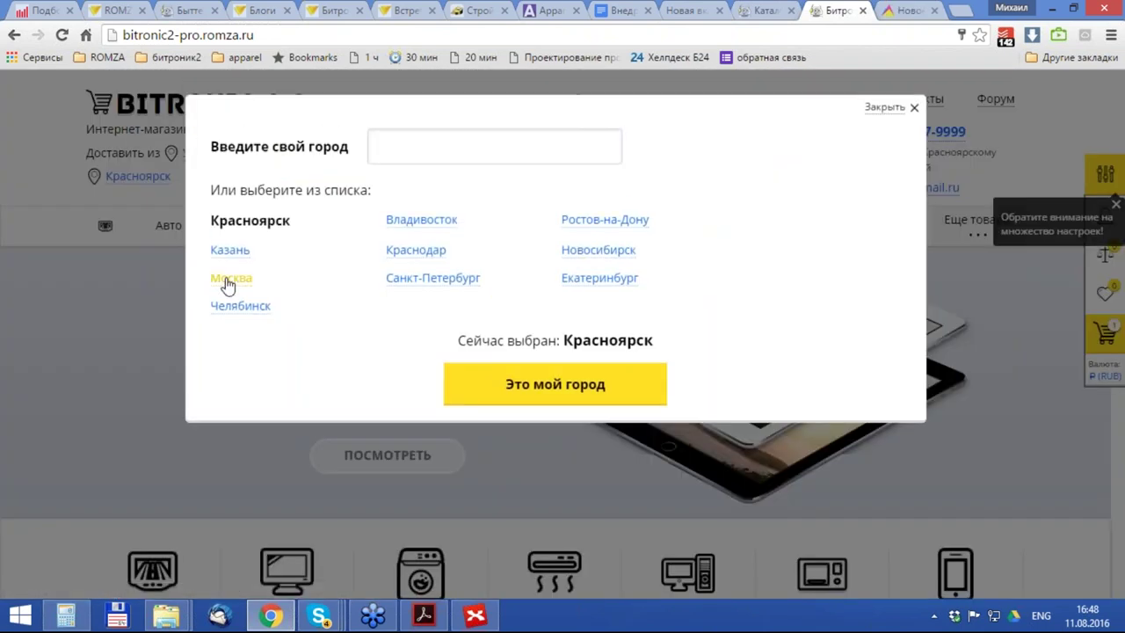
click(230, 278)
click(536, 387)
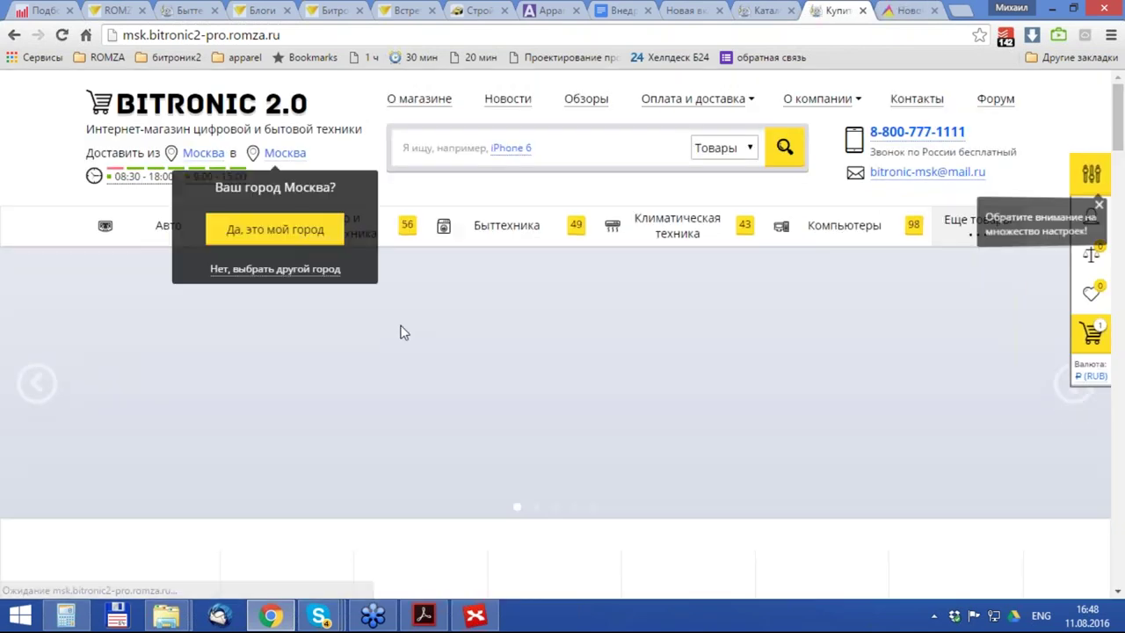
click(275, 228)
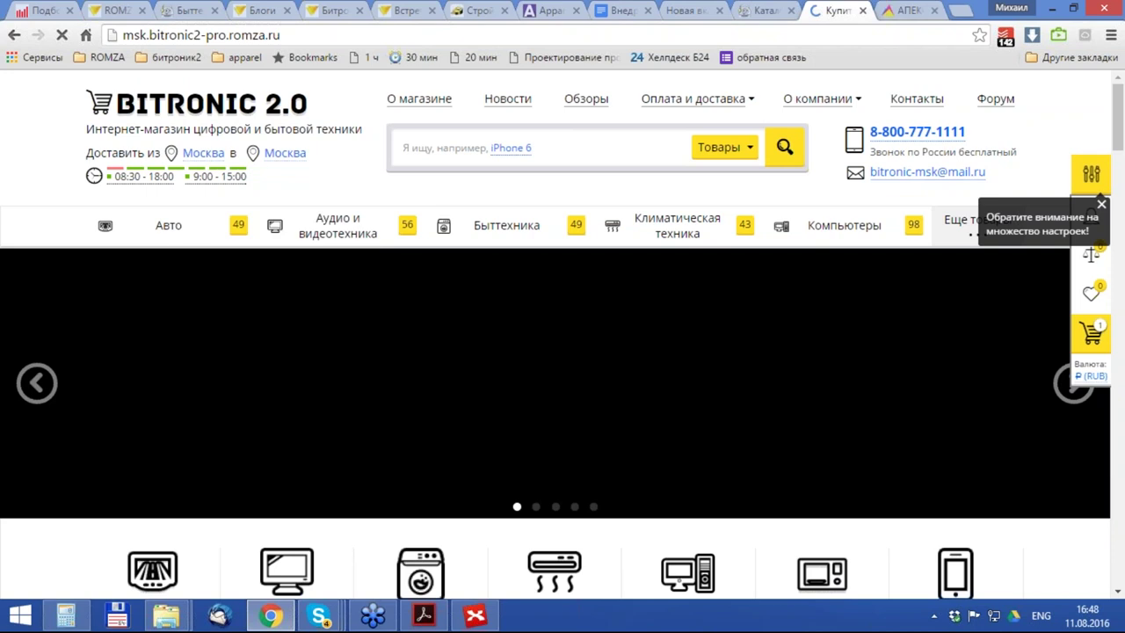
Browse the Moscow homepage prices, such as ASUS Eee Pad Transformer TF101G at 37 229.76 ₽
scroll(114, 272, down, 5)
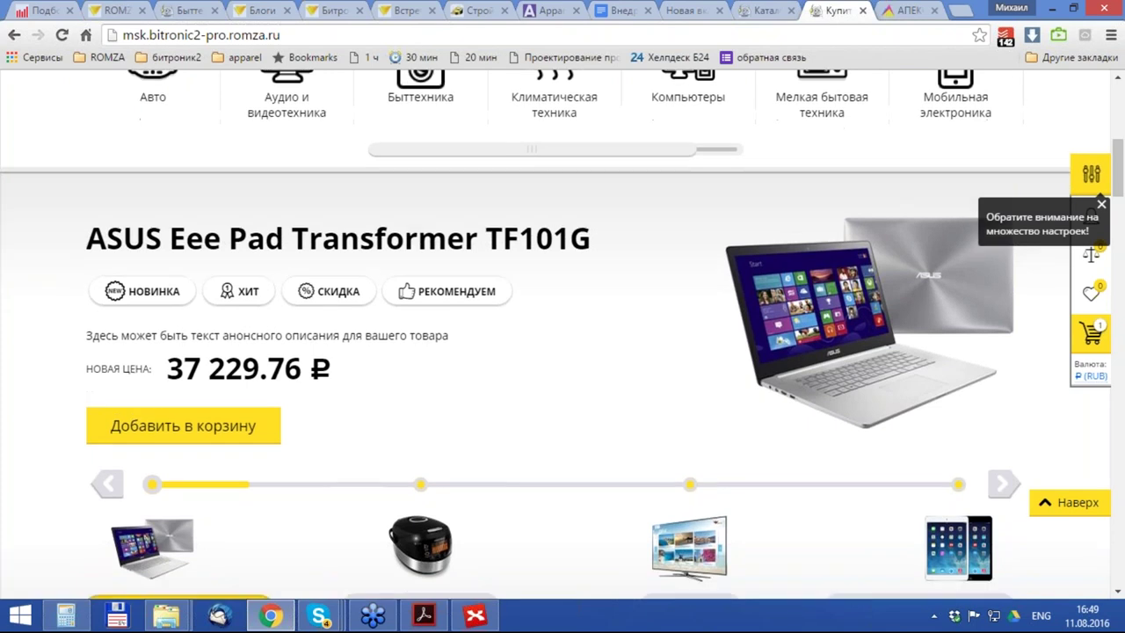
scroll(416, 319, down, 1)
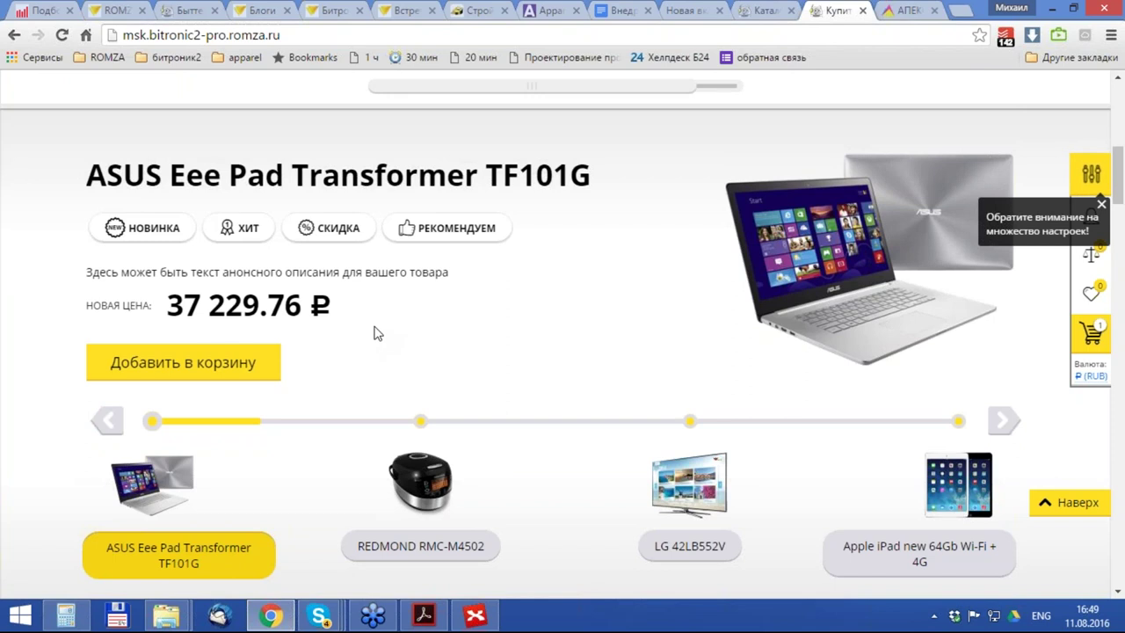
scroll(374, 333, down, 1)
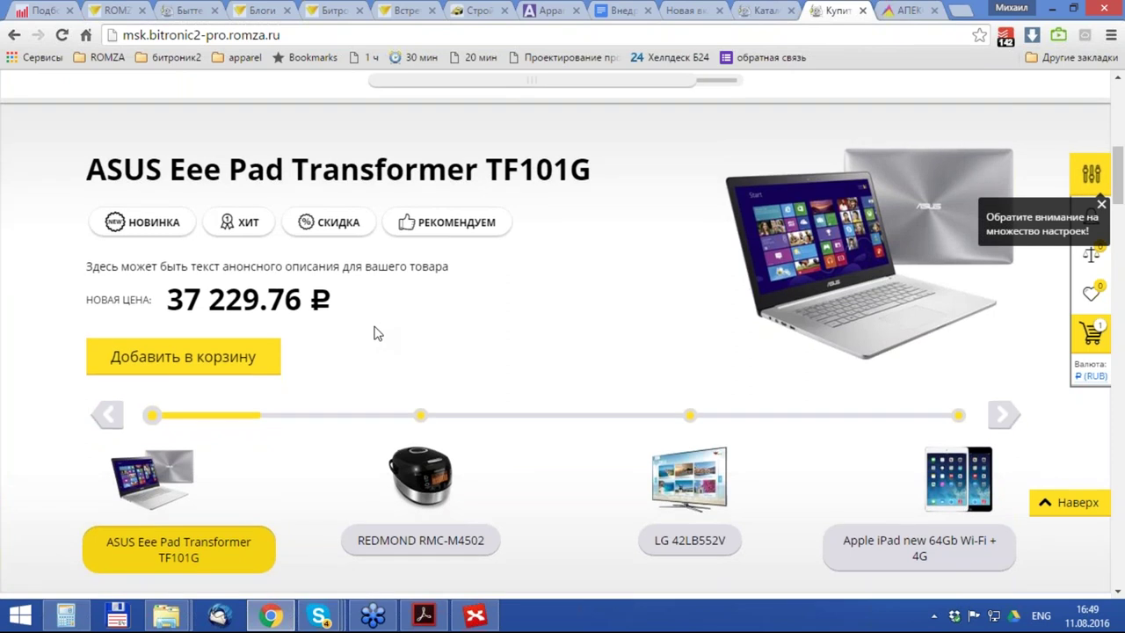
scroll(373, 333, down, 8)
mouse_move(159, 363)
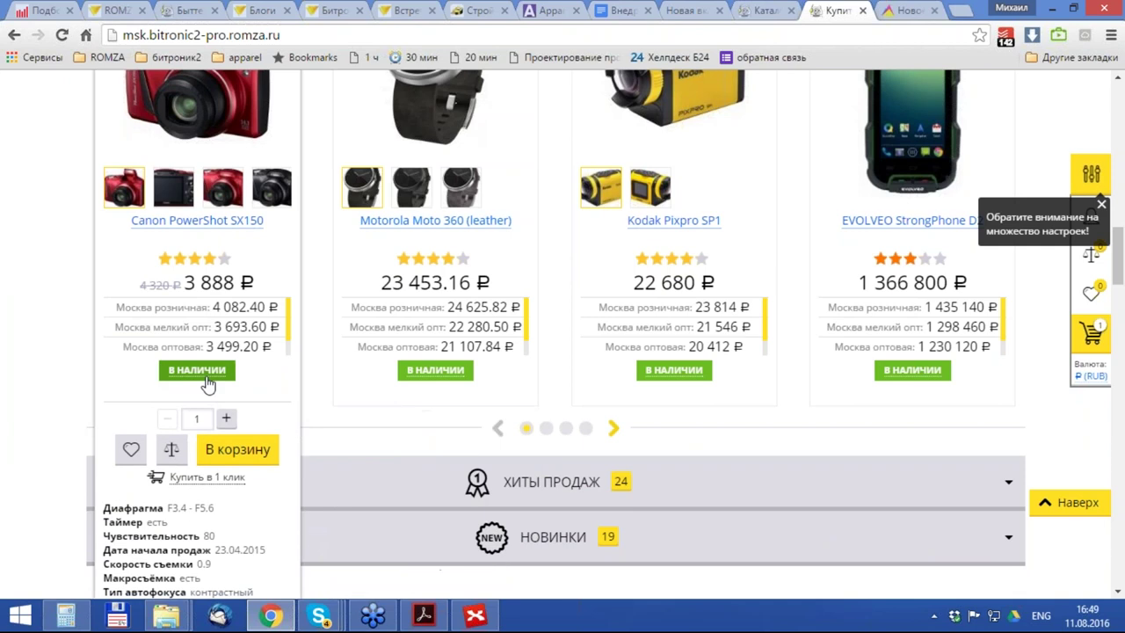
scroll(207, 385, up, 5)
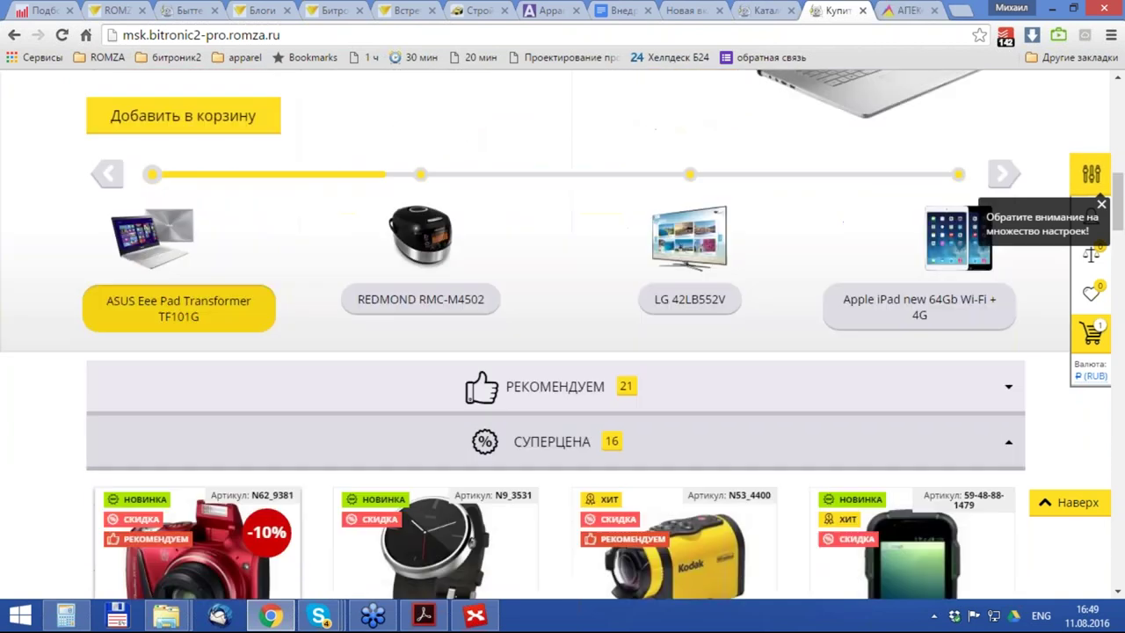
key(Home)
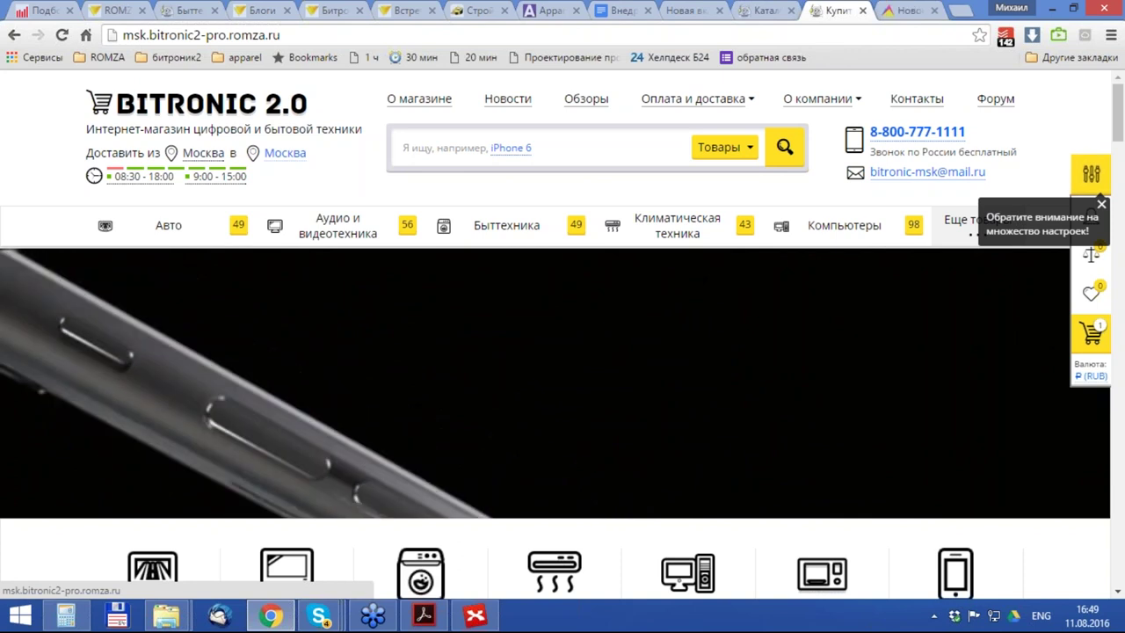
scroll(556, 333, down, 3)
scroll(555, 334, down, 5)
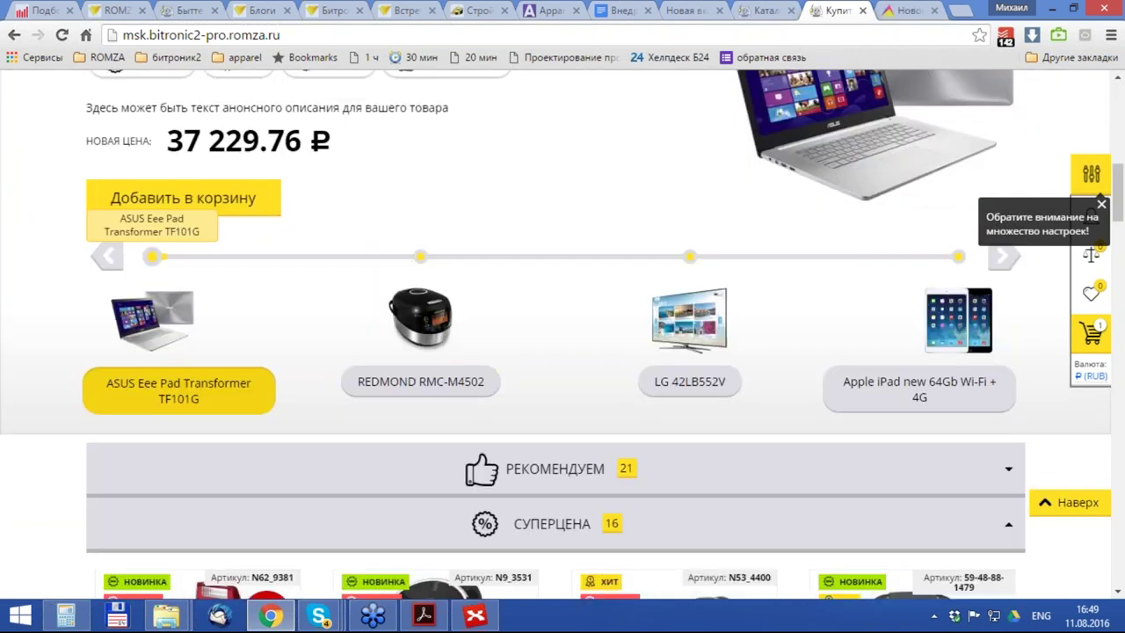
scroll(567, 264, up, 3)
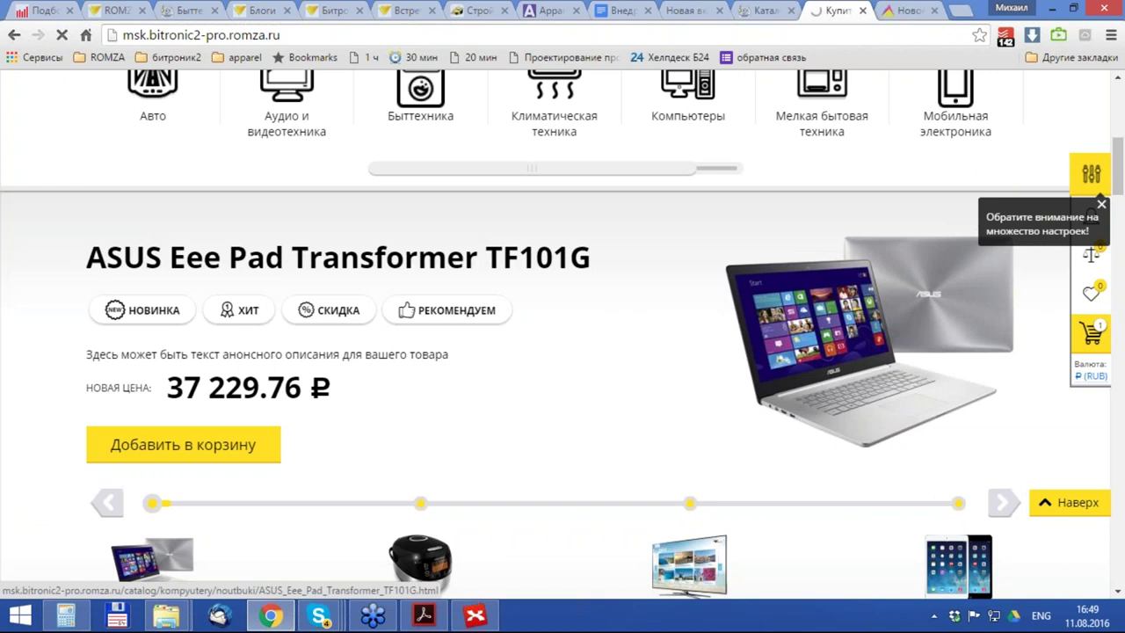
Open the ASUS Eee Pad Transformer TF101G page and view its Москва delivery options from 100₽
click(151, 562)
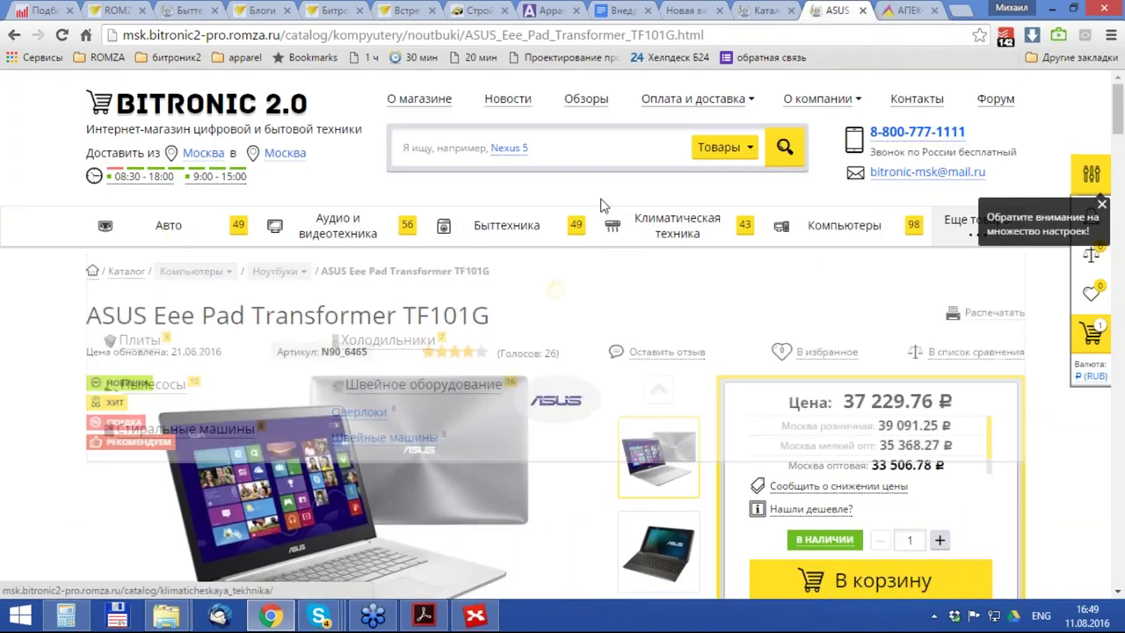
scroll(748, 478, down, 2)
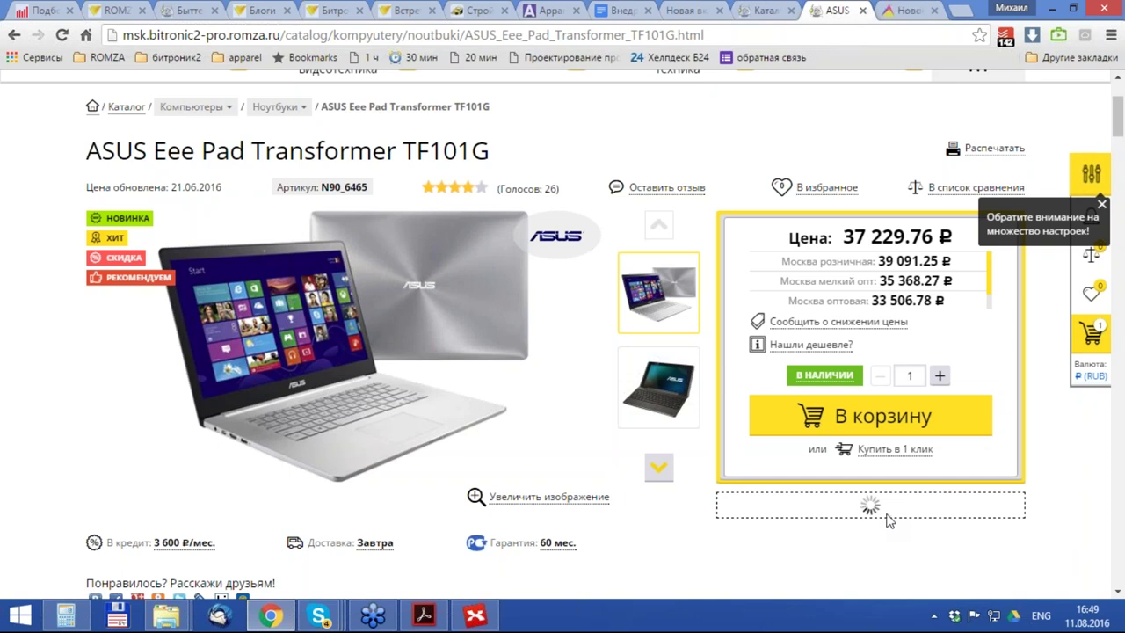
scroll(841, 510, down, 2)
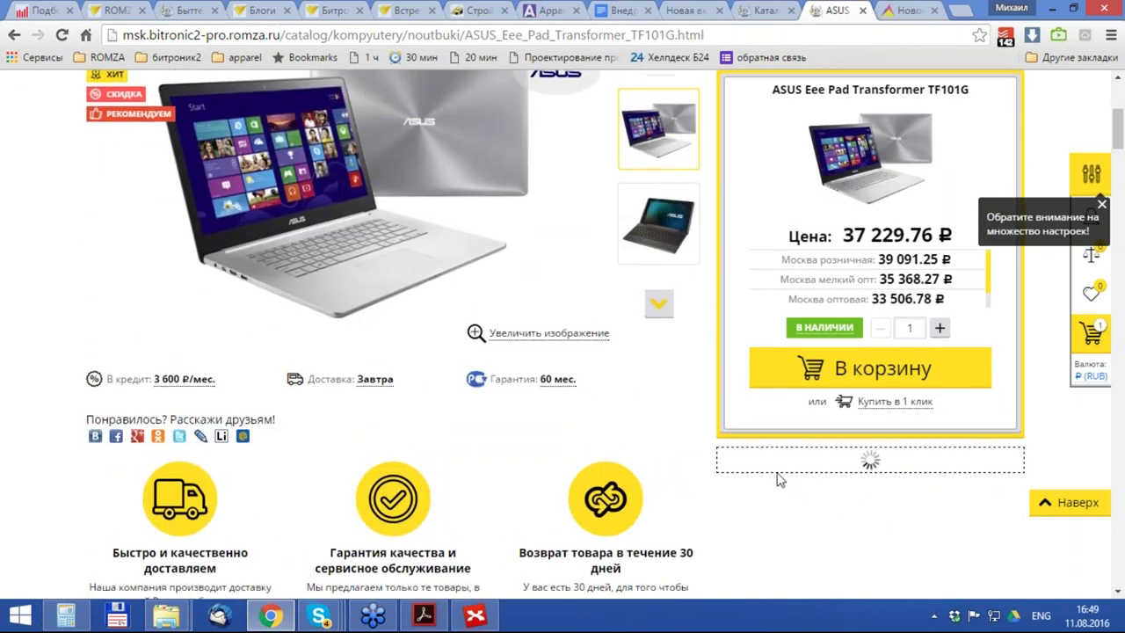
scroll(778, 477, up, 2)
scroll(757, 461, down, 2)
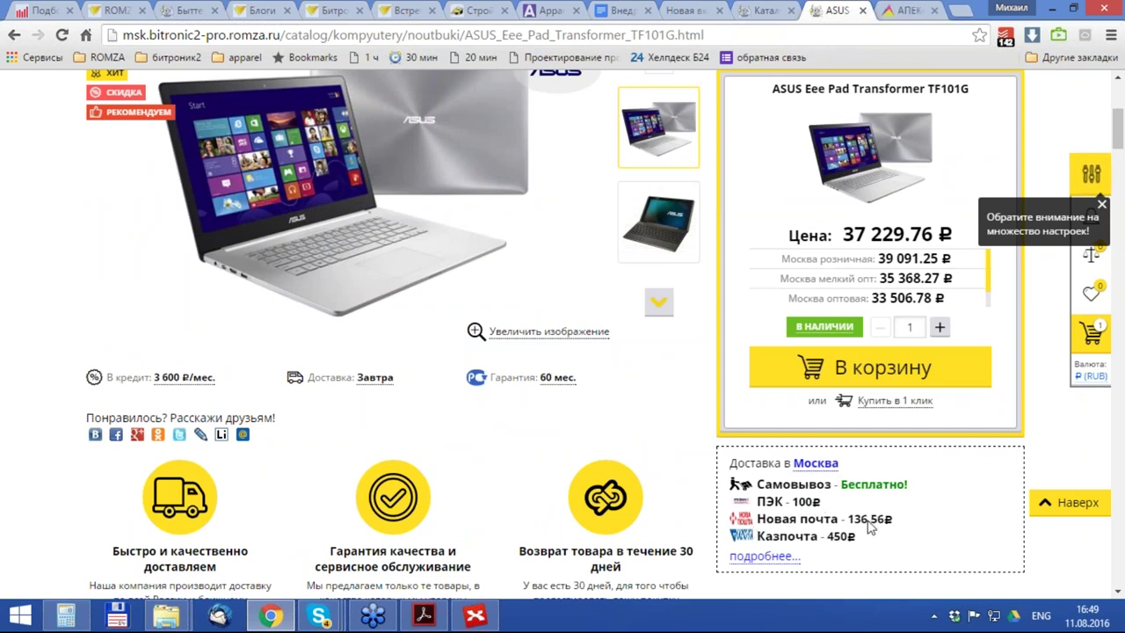
Set the delivery location to Адыгея Респ, listing Новая почта at 136.56₽ and Казпочта at 550₽
click(763, 555)
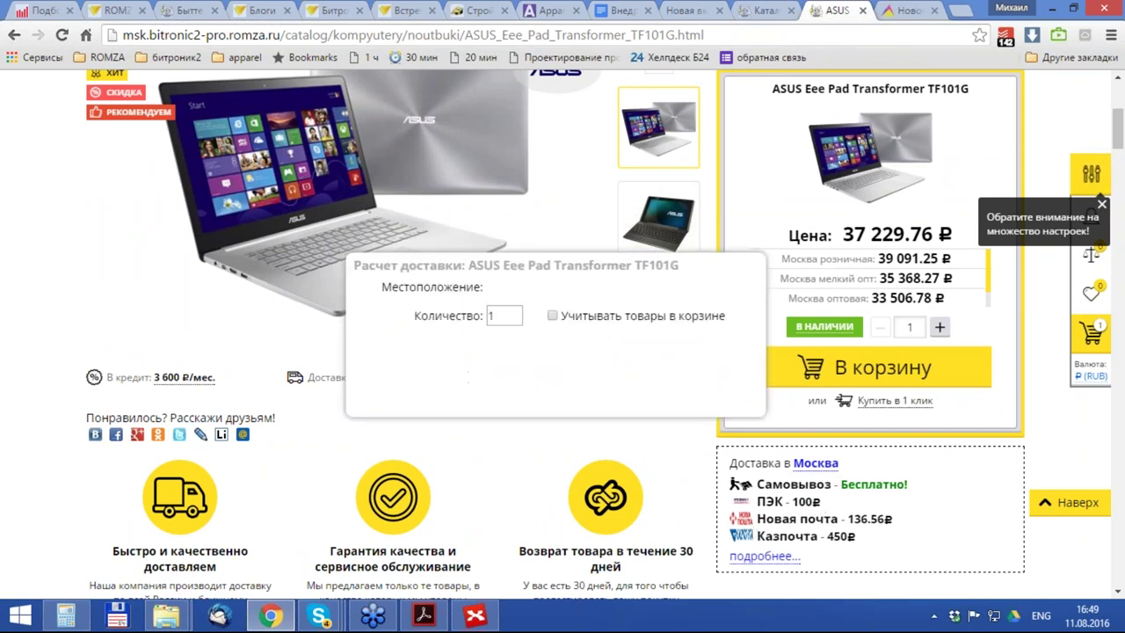
click(566, 318)
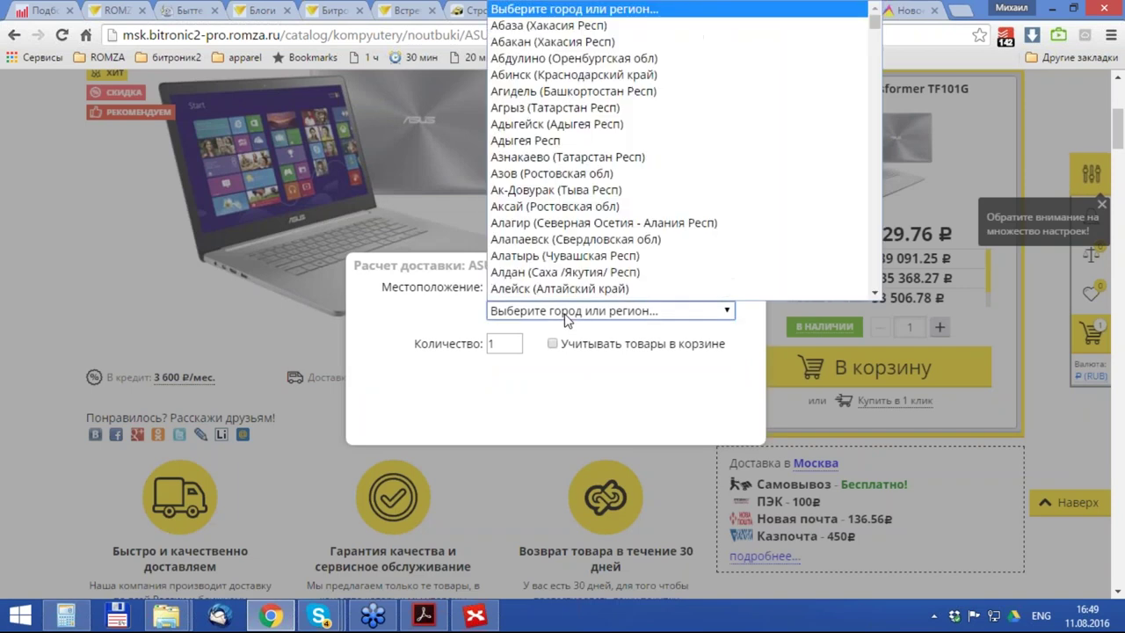
click(538, 128)
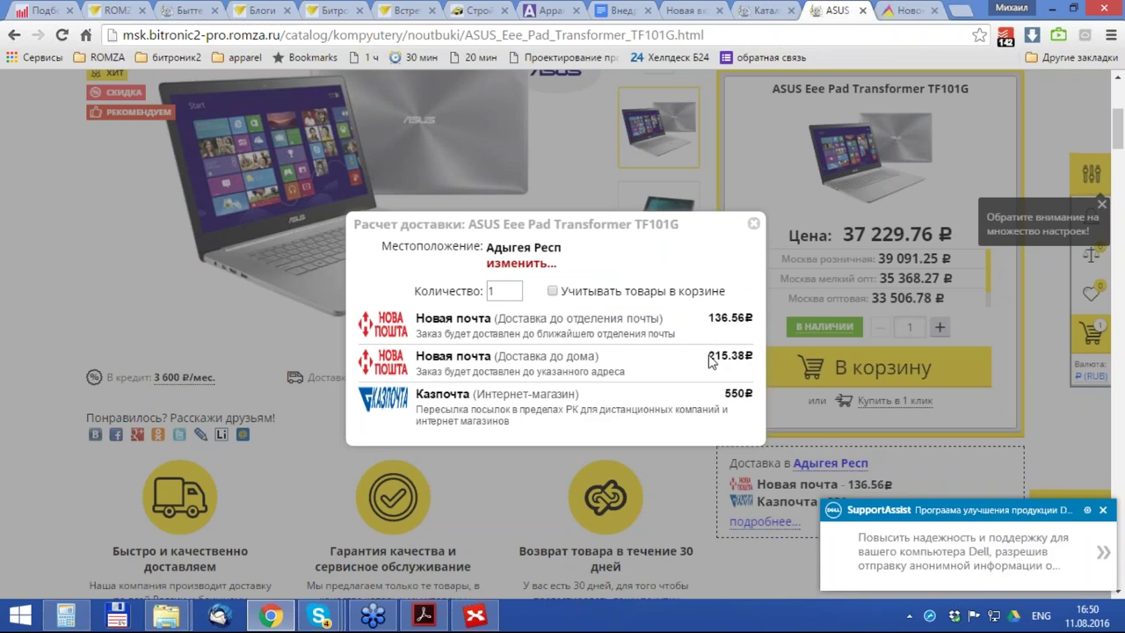
click(753, 225)
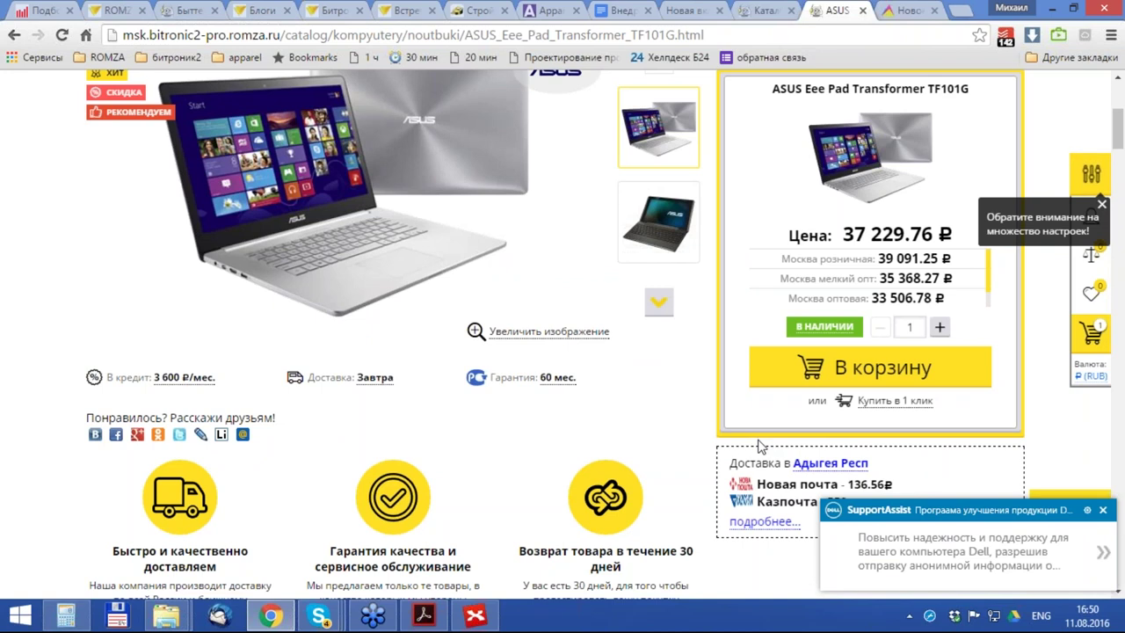
scroll(760, 446, down, 1)
scroll(758, 450, down, 1)
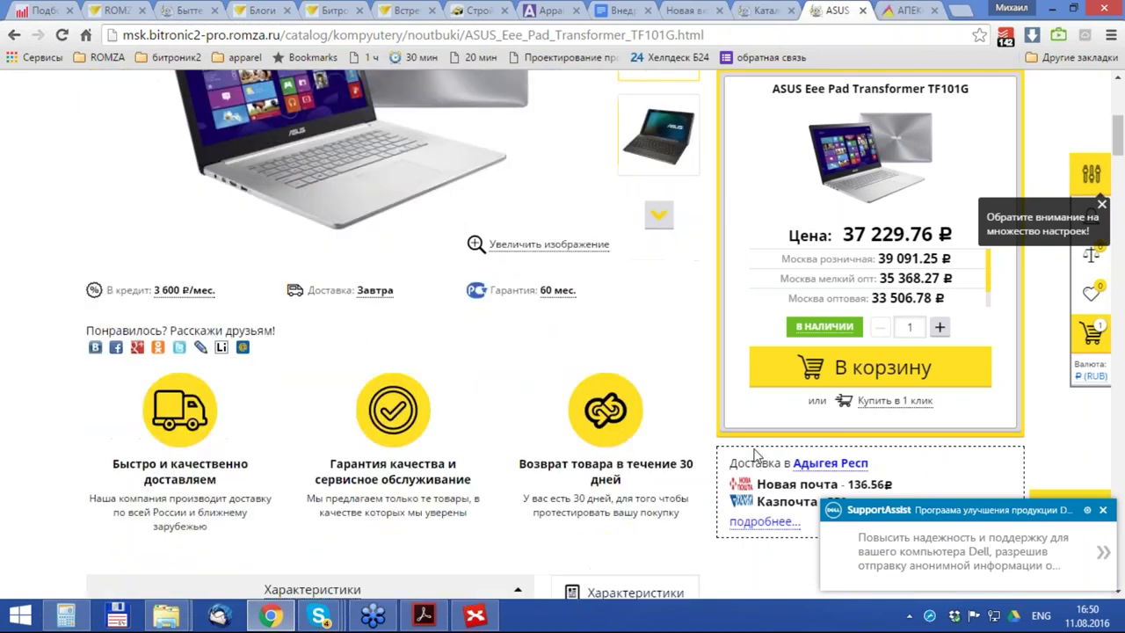
scroll(754, 452, down, 1)
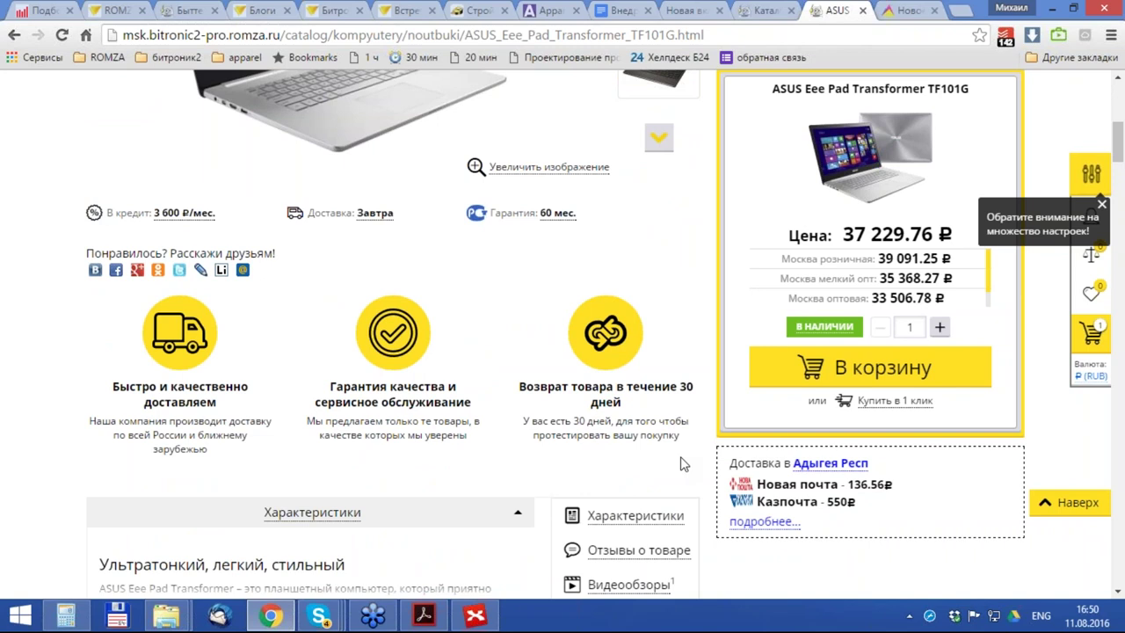
scroll(684, 463, up, 2)
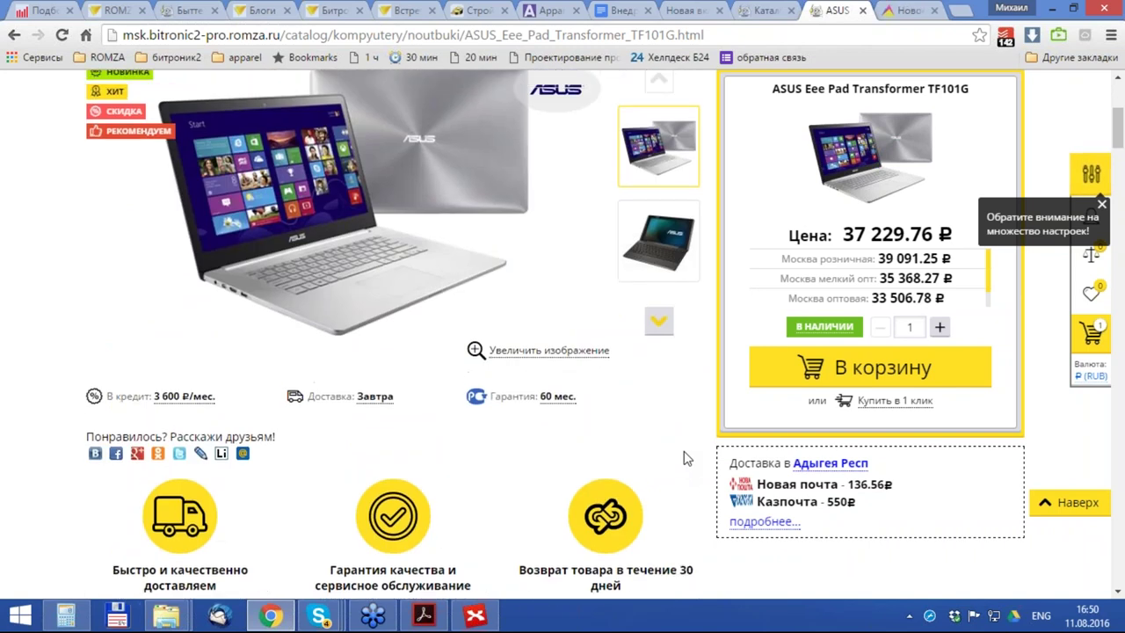
scroll(687, 458, up, 1)
scroll(594, 395, up, 2)
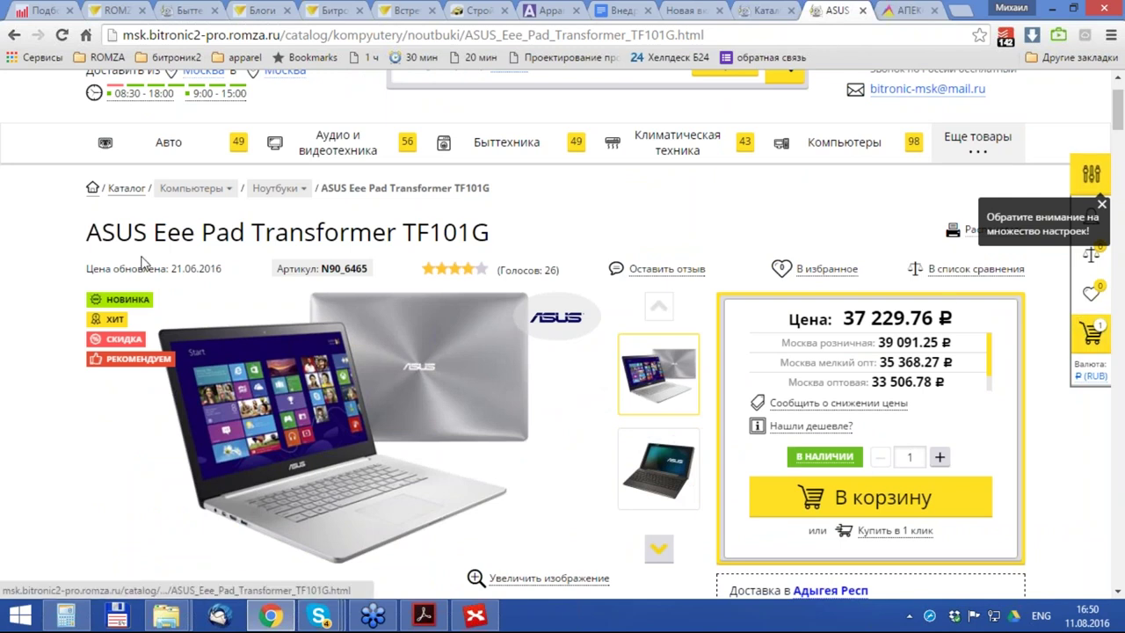
scroll(153, 246, down, 5)
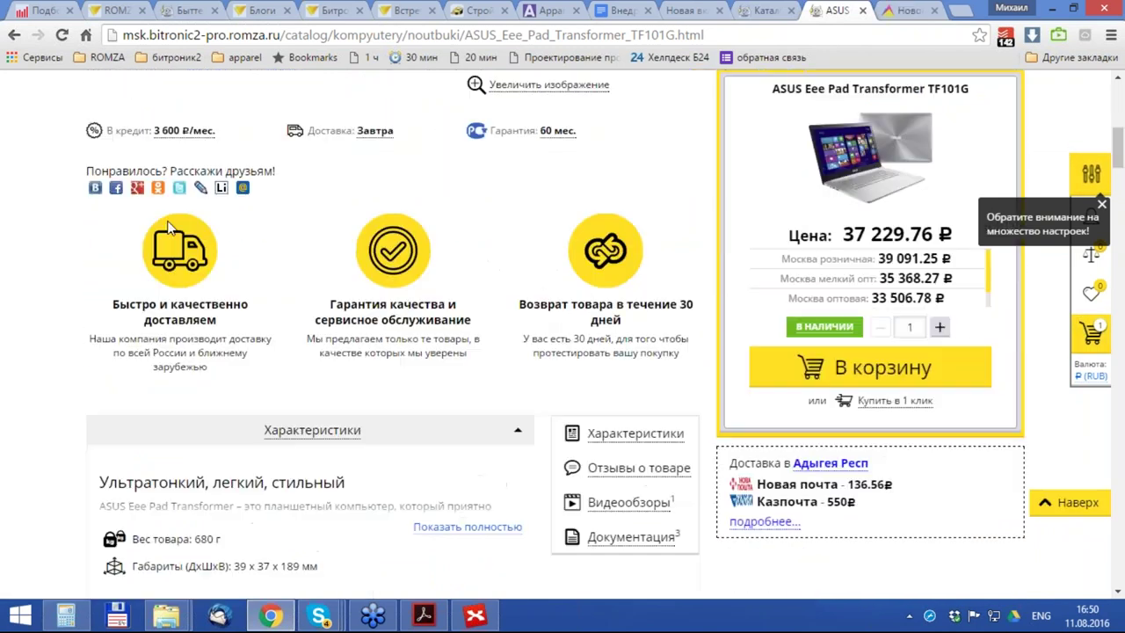
scroll(170, 227, down, 10)
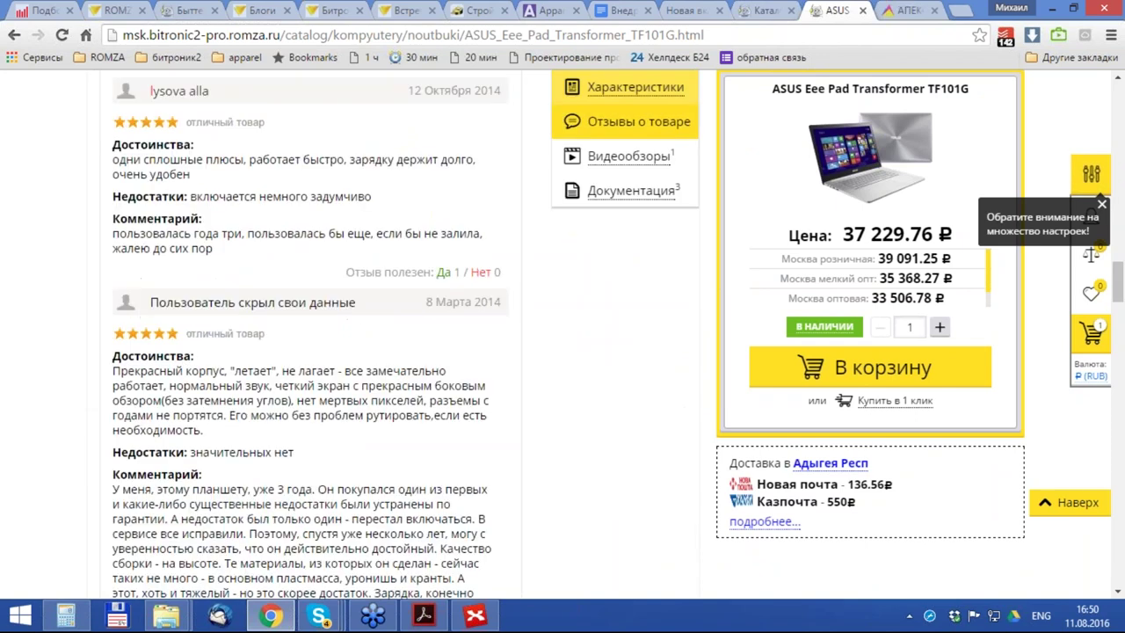
scroll(308, 333, down, 5)
scroll(307, 334, up, 6)
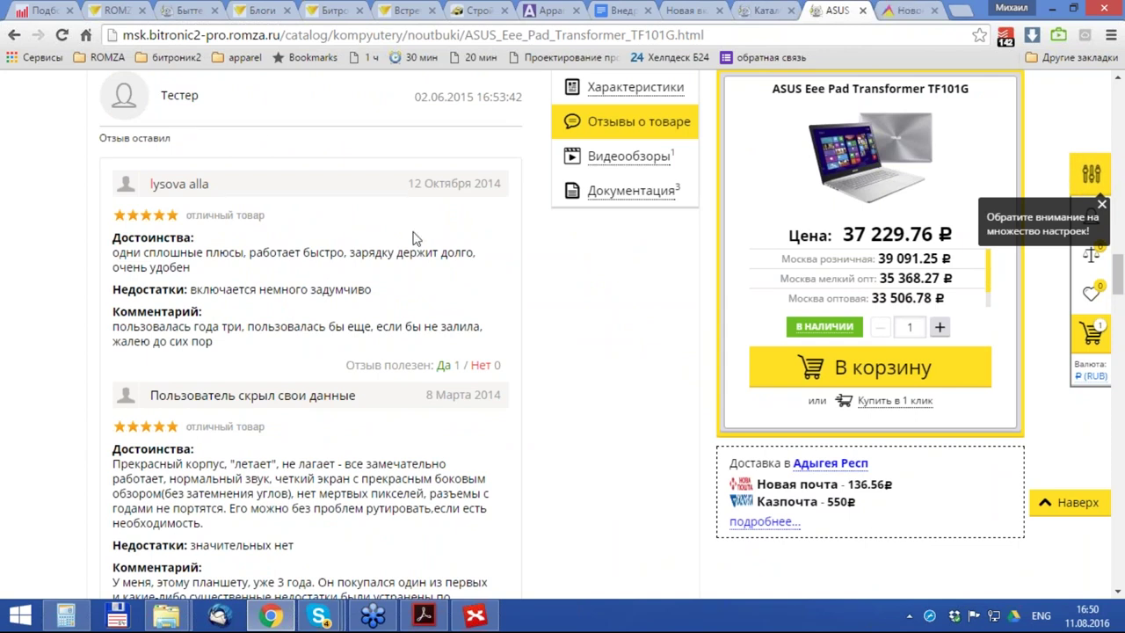
scroll(415, 239, down, 1)
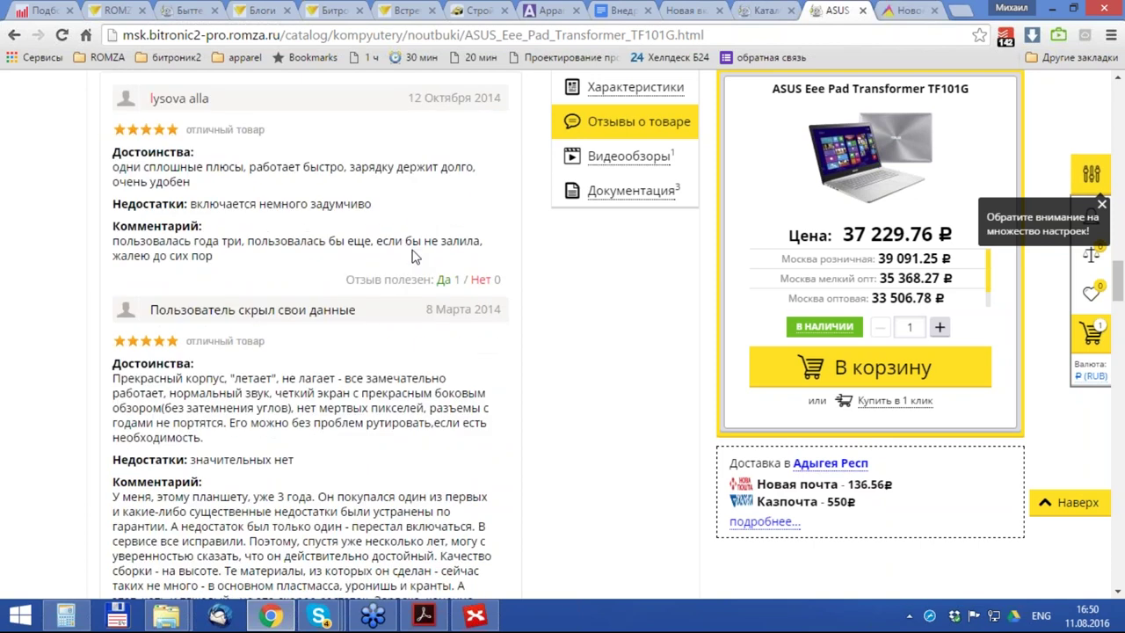
scroll(414, 255, down, 5)
scroll(415, 254, up, 6)
scroll(415, 254, up, 20)
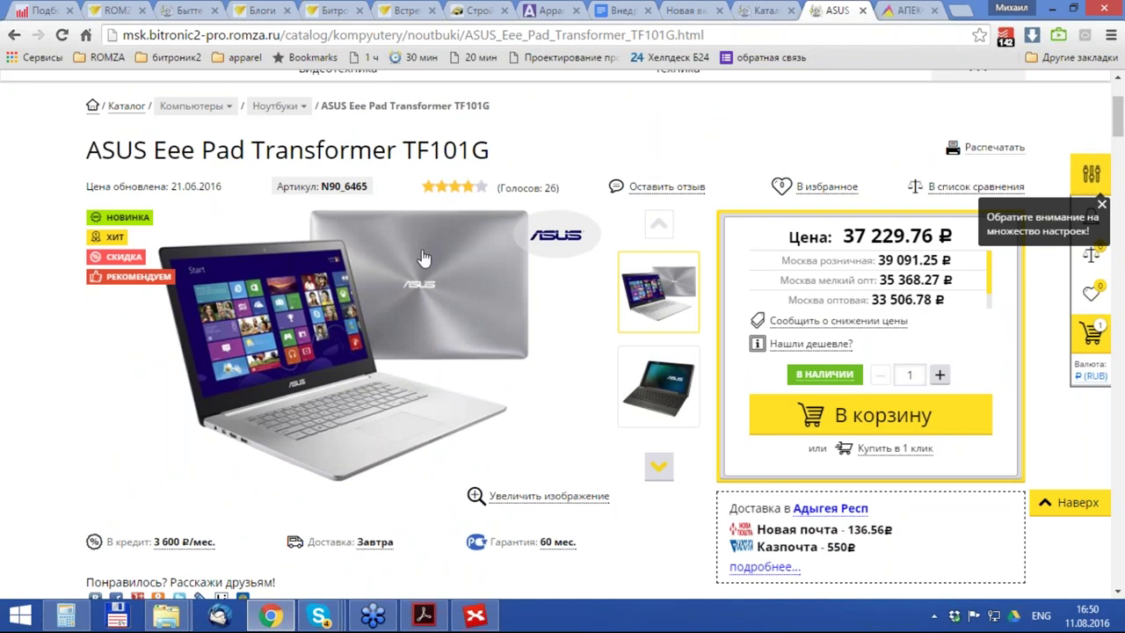
scroll(422, 257, down, 1)
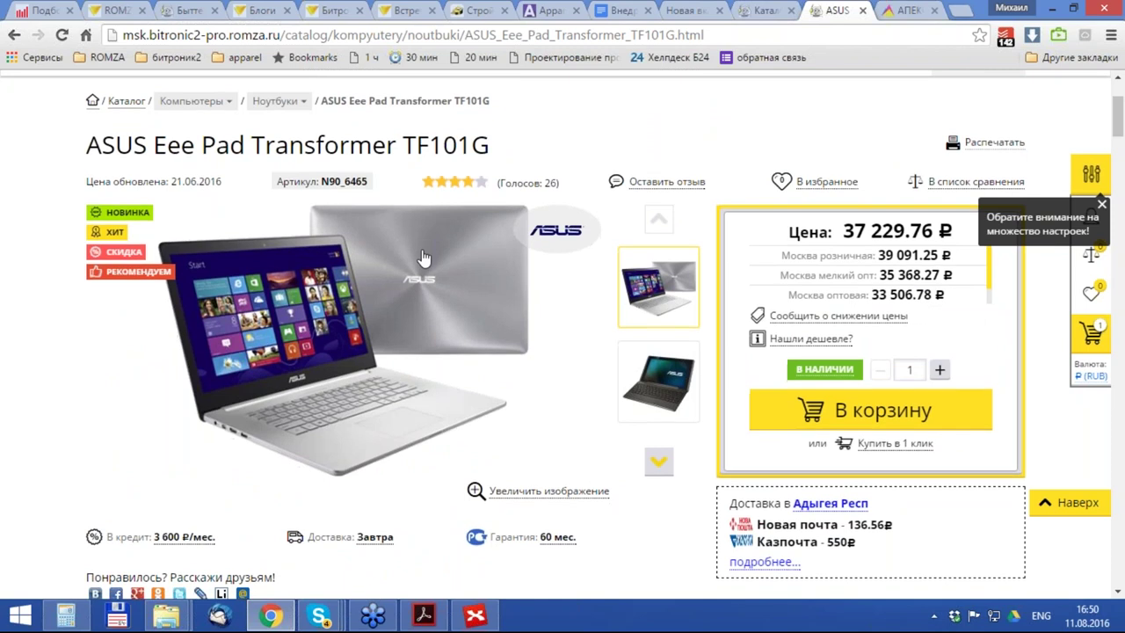
scroll(423, 257, down, 4)
scroll(424, 251, down, 5)
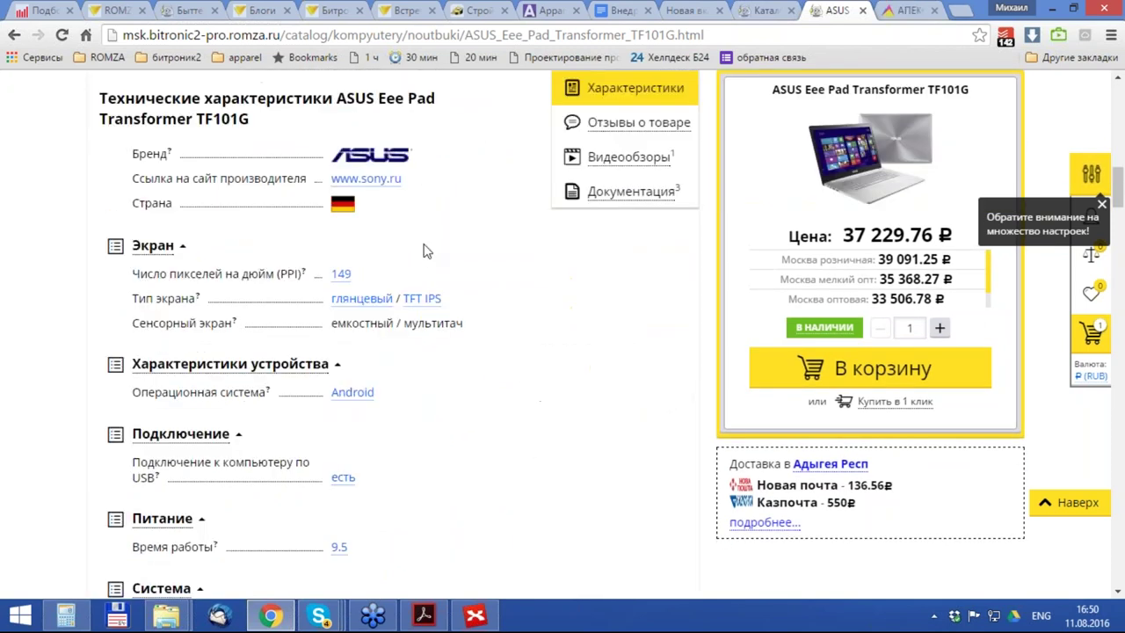
scroll(423, 252, down, 6)
scroll(422, 251, down, 2)
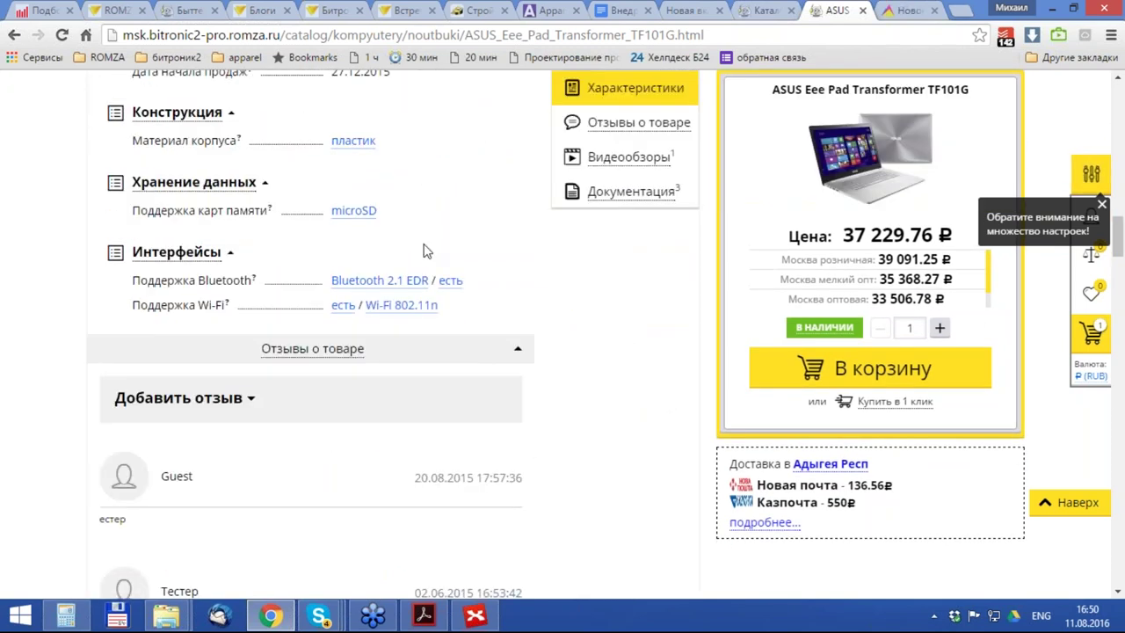
scroll(423, 251, down, 3)
scroll(697, 300, up, 10)
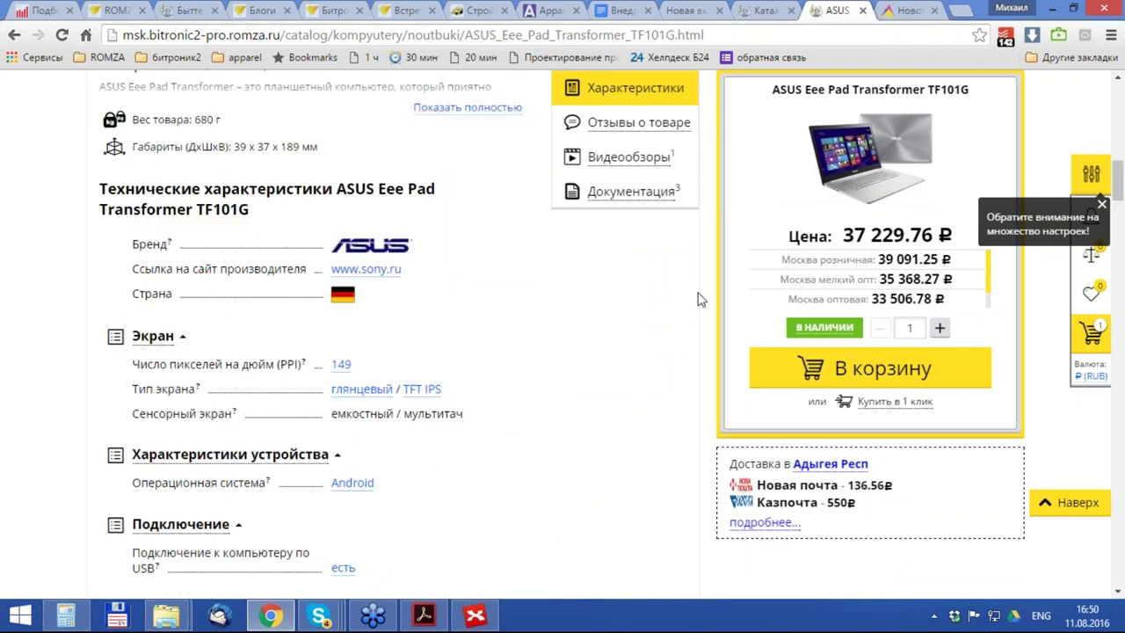
scroll(697, 300, up, 6)
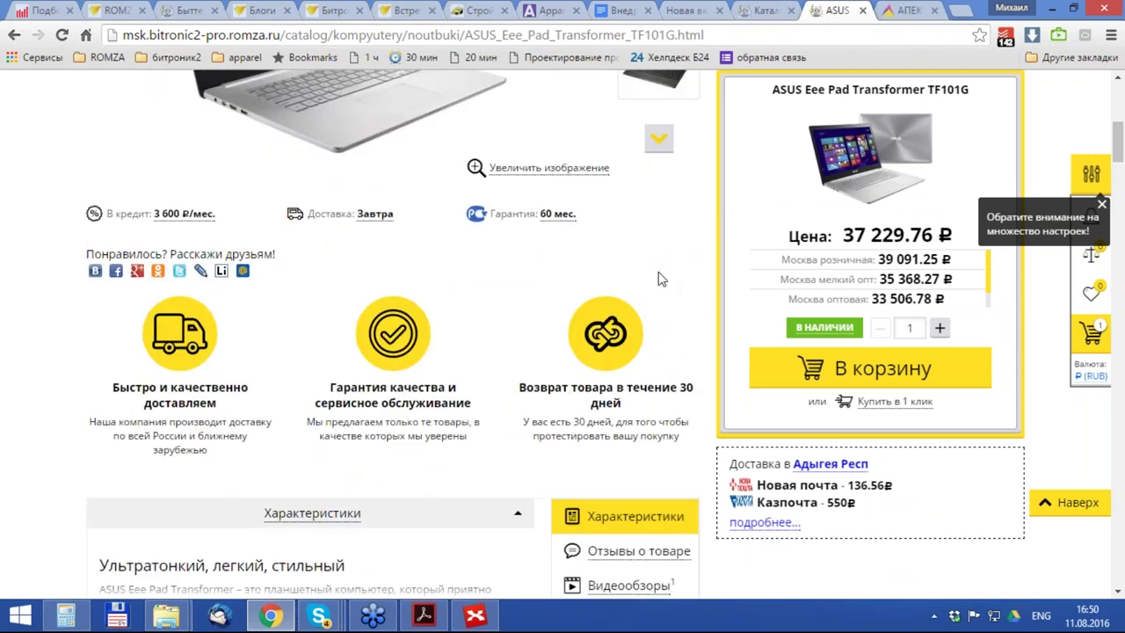
scroll(661, 280, up, 5)
Set 'Включить отображение доп. цен' to Нет in the store settings and save
click(1091, 173)
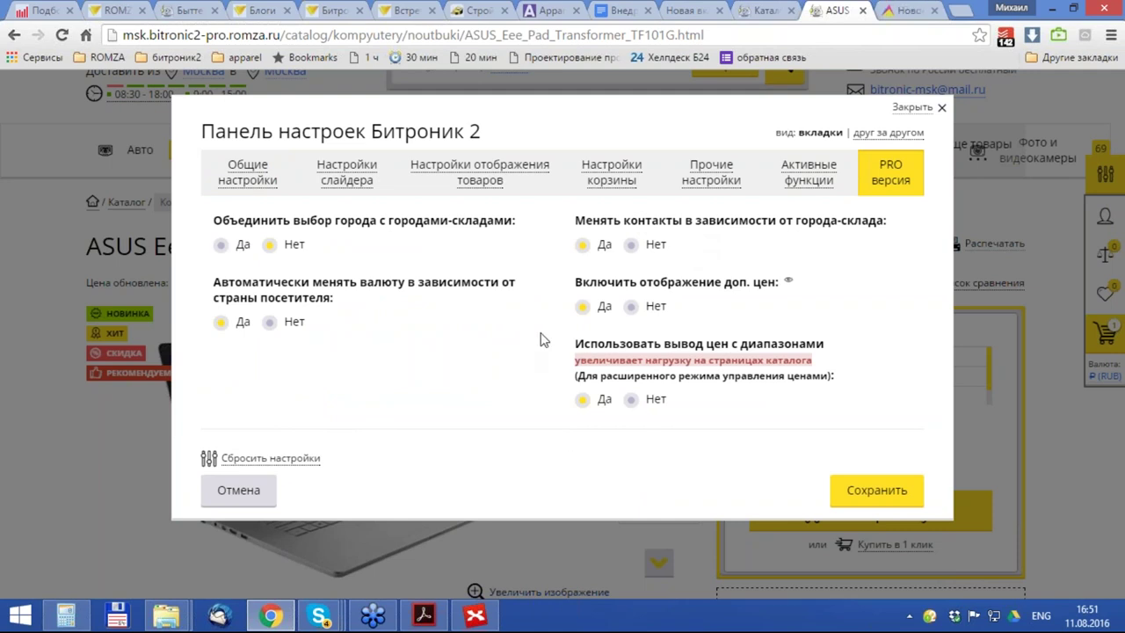
click(654, 317)
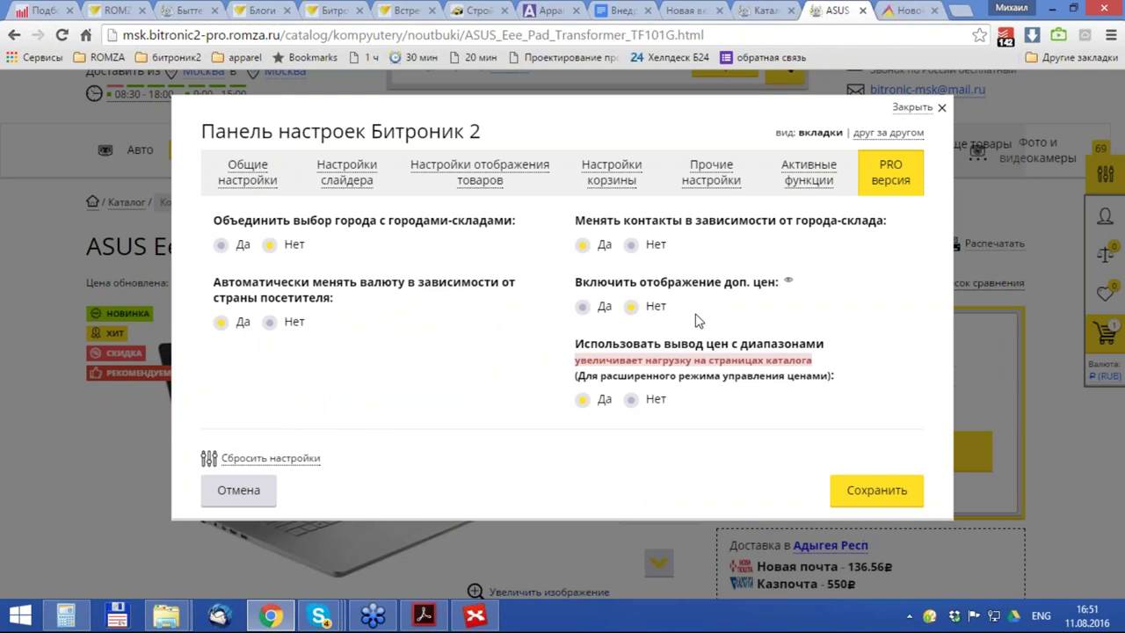
click(902, 493)
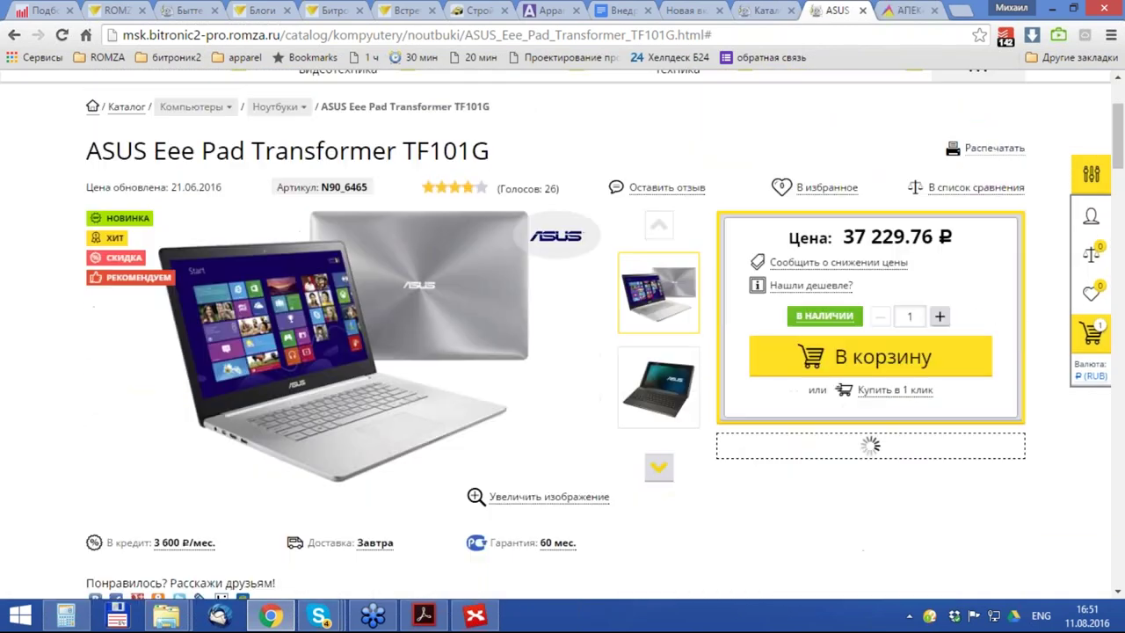
scroll(563, 334, down, 1)
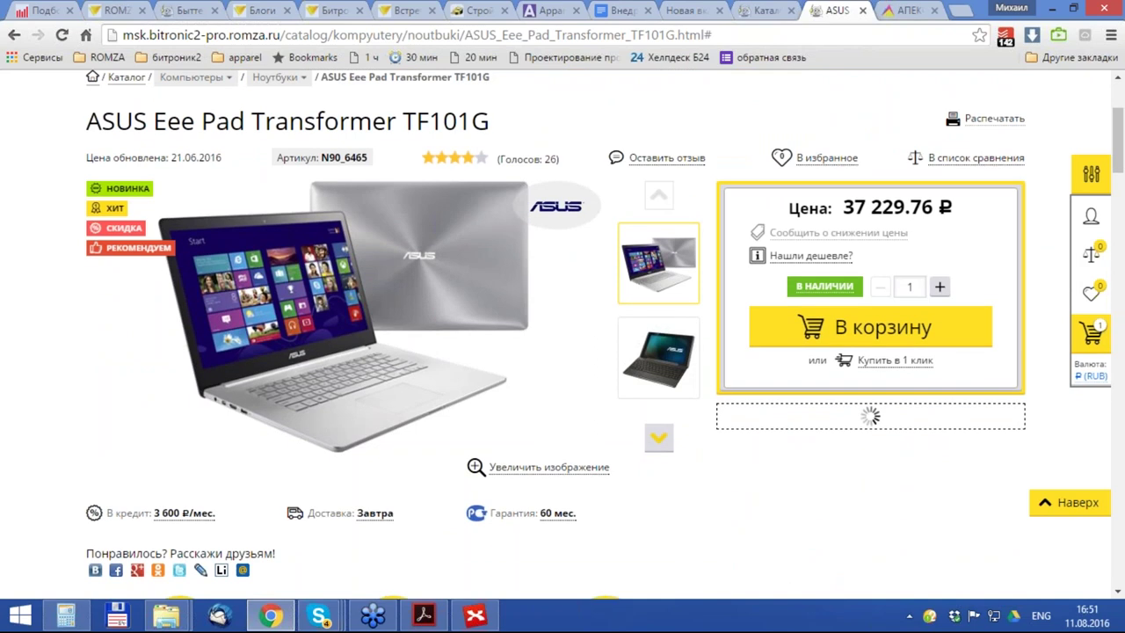
Show the ASUS tablet's stock at each Moscow warehouse via 'В наличии'
scroll(826, 273, down, 1)
click(826, 272)
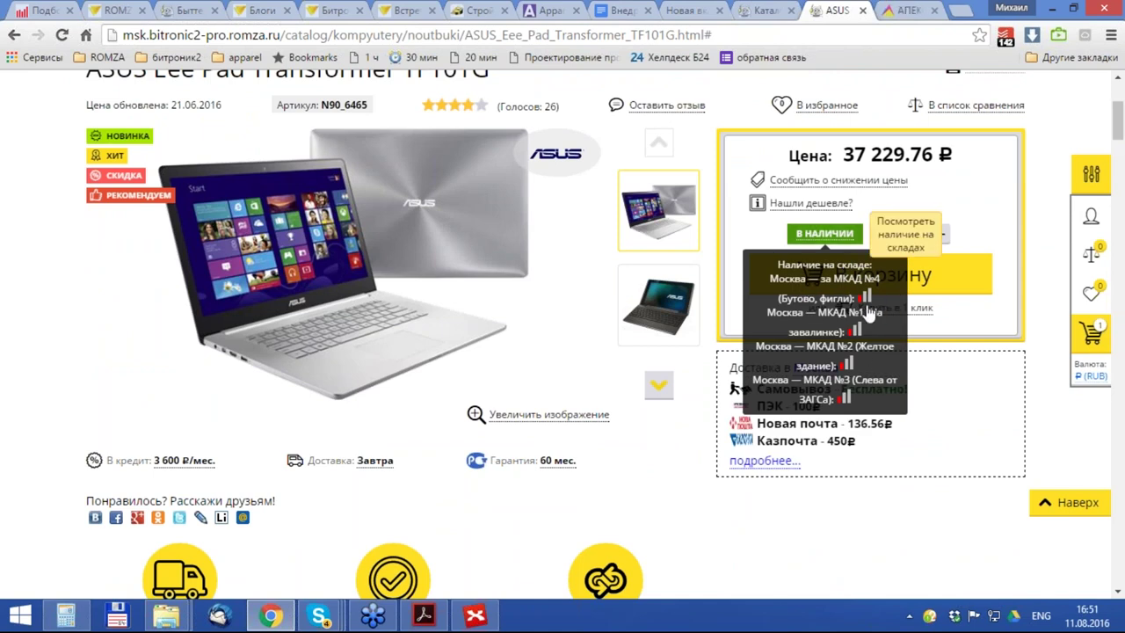
scroll(866, 317, down, 1)
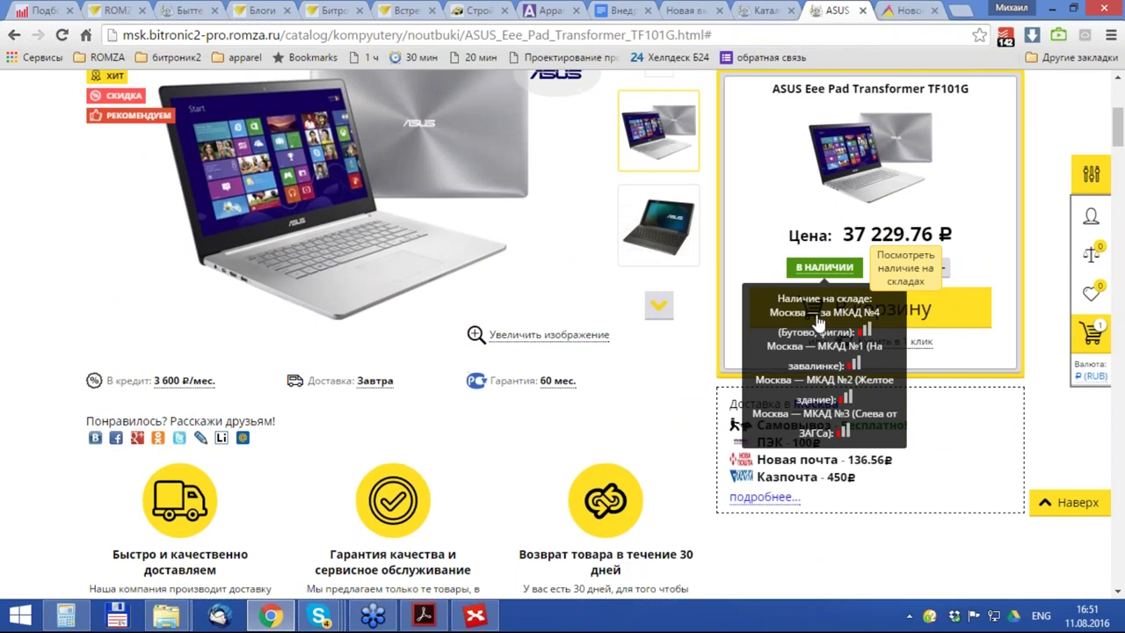
Change the 'Доставить из' city from Москва to Красноярск
scroll(197, 157, up, 4)
click(198, 155)
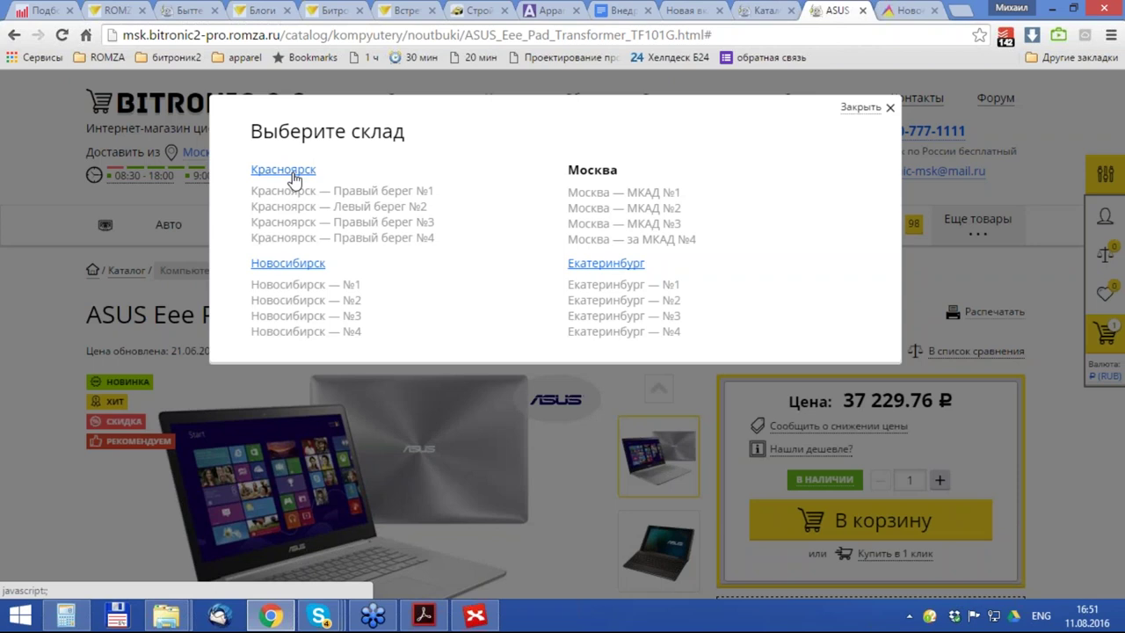
click(290, 174)
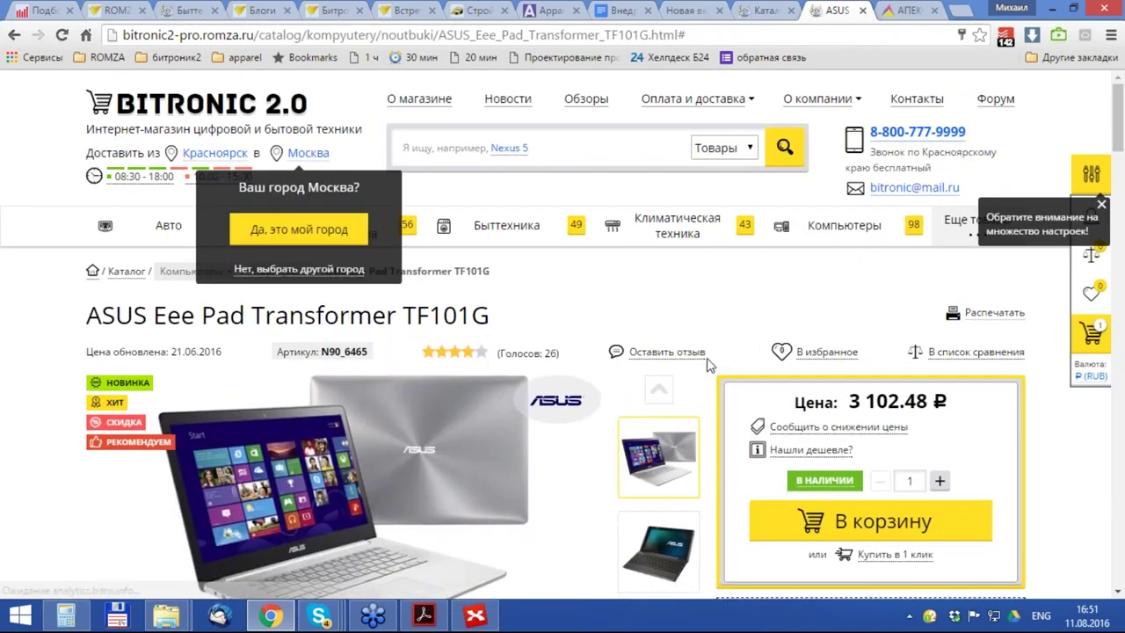
Check the TF101G's per-warehouse stock on the 'В наличии' badge
scroll(708, 365, down, 1)
scroll(719, 346, down, 1)
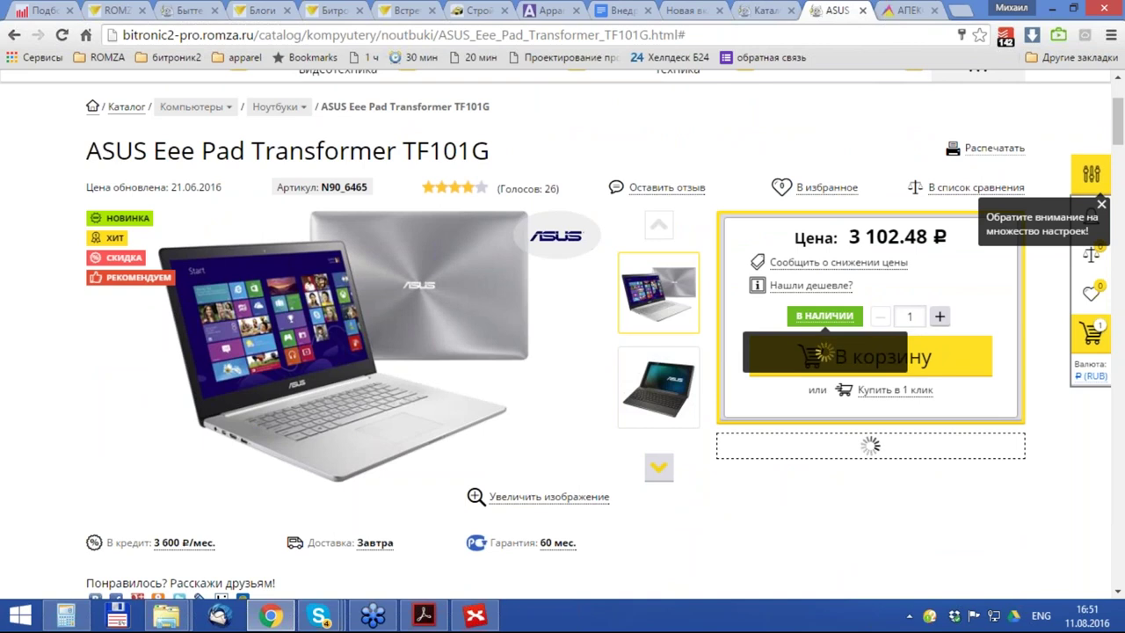
scroll(826, 195, down, 2)
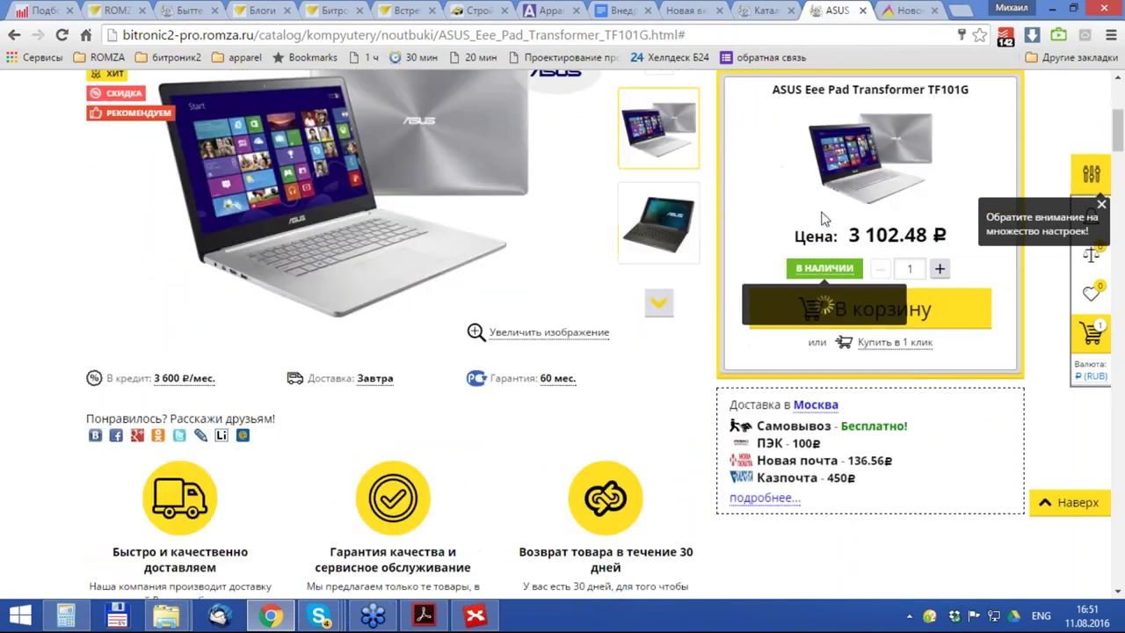
mouse_move(796, 327)
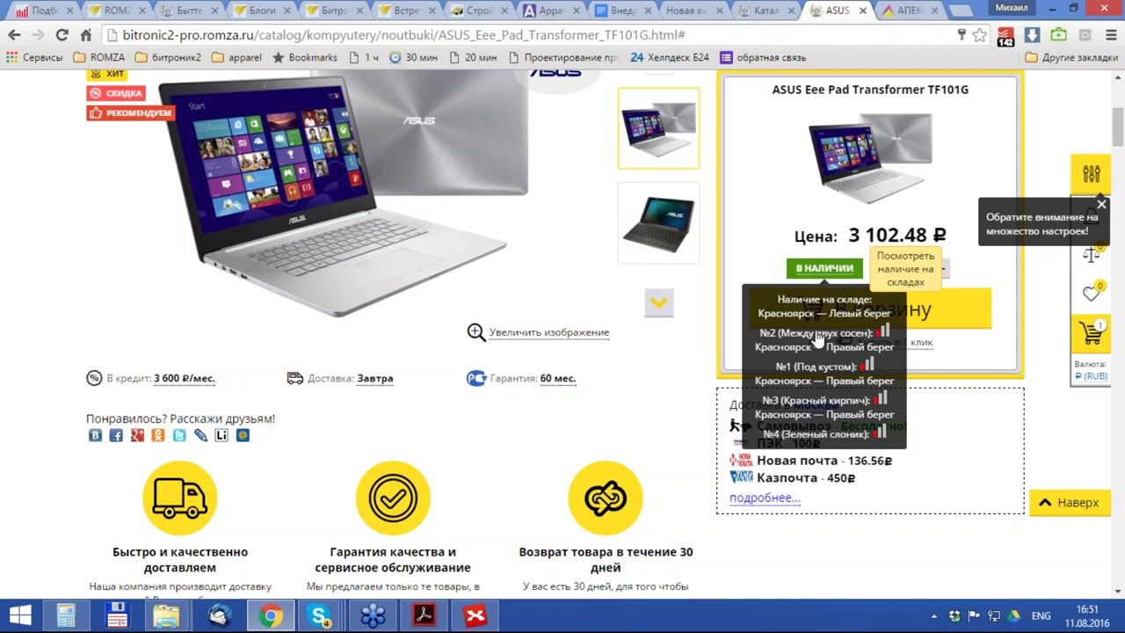
Switch to the АПЕКСТОРГ tab with the apextorg.ru store
scroll(817, 338, up, 1)
scroll(817, 339, up, 4)
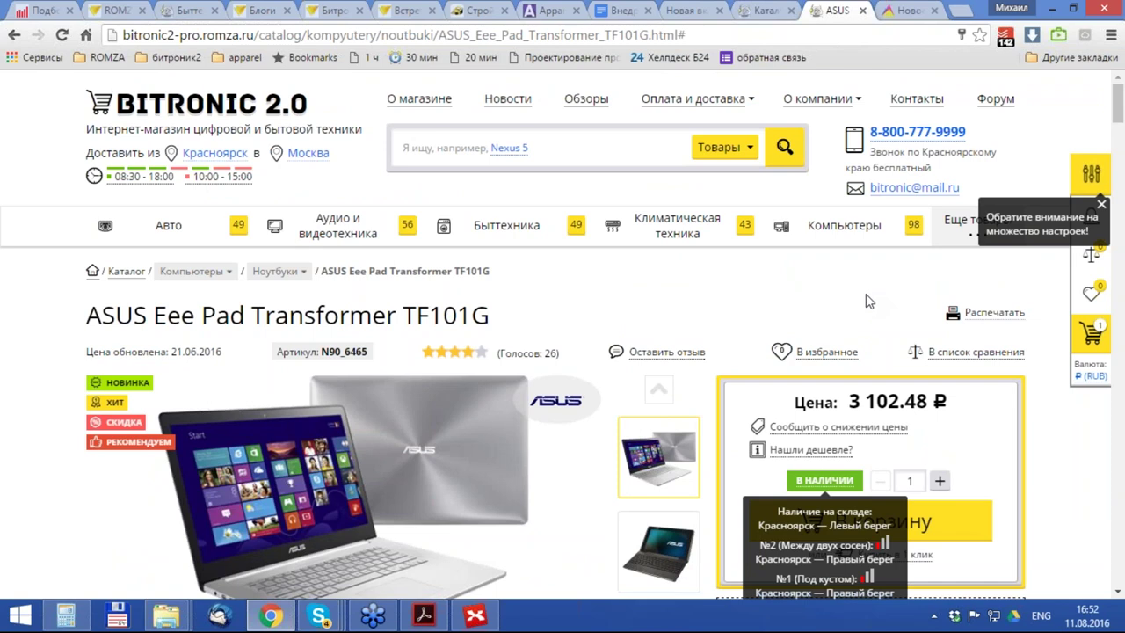
scroll(846, 332, down, 1)
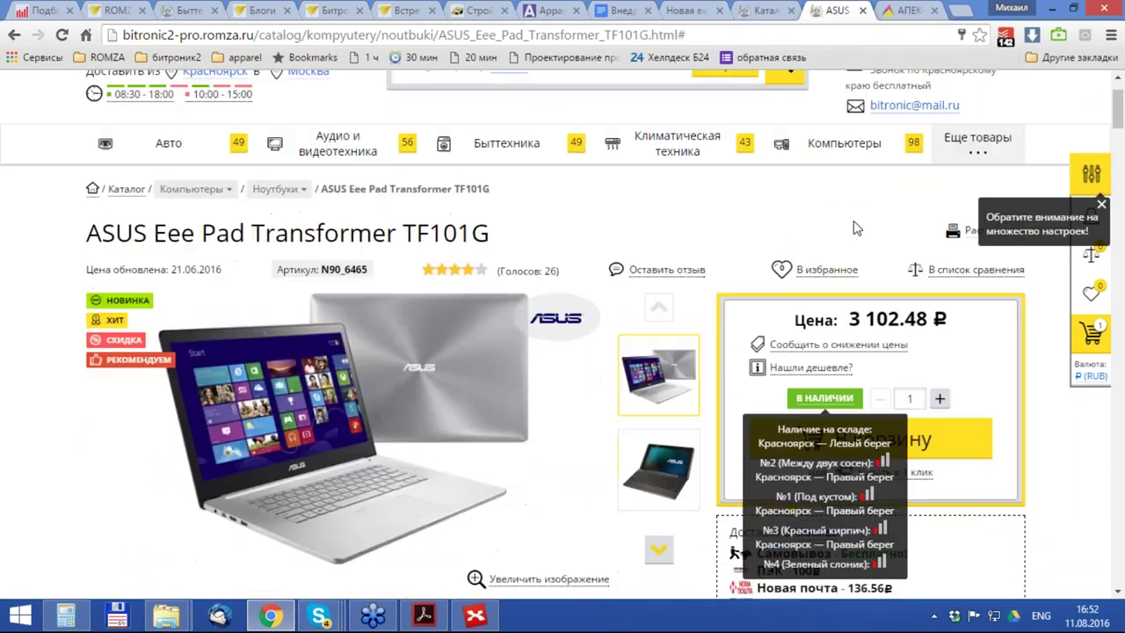
click(906, 11)
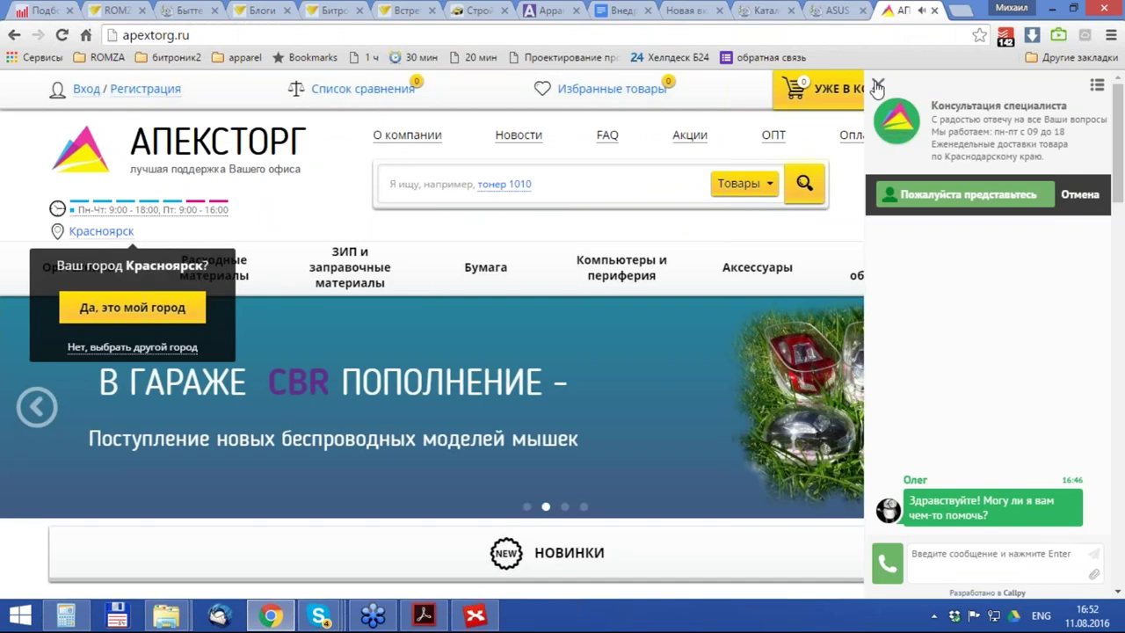
Dismiss the chat panel and keep Krasnoyarsk as the store city
click(877, 87)
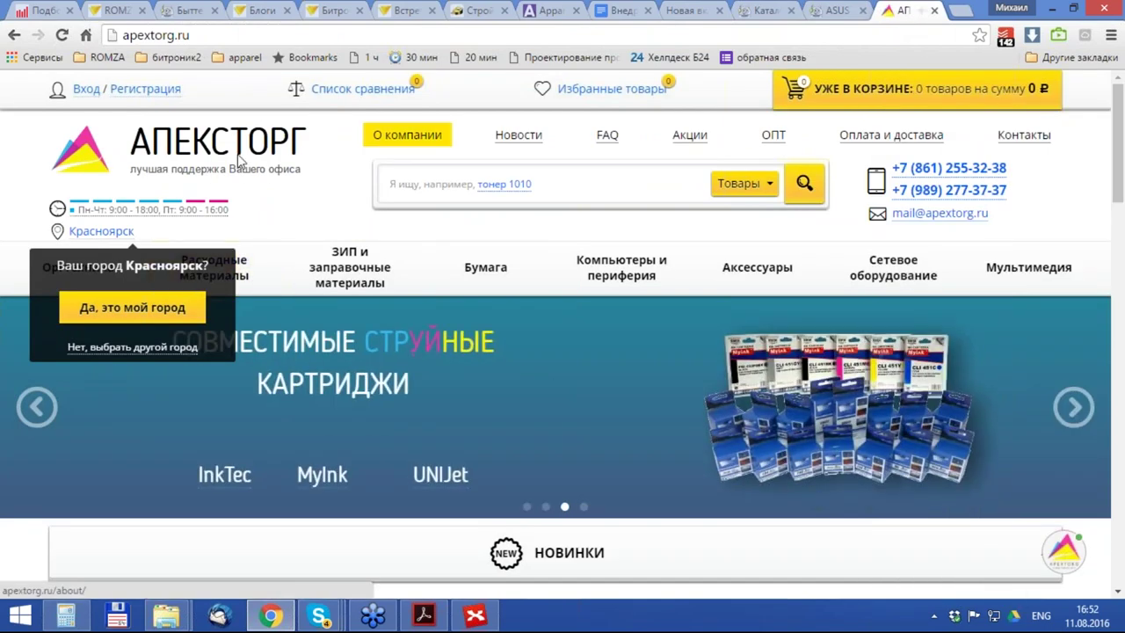
click(110, 349)
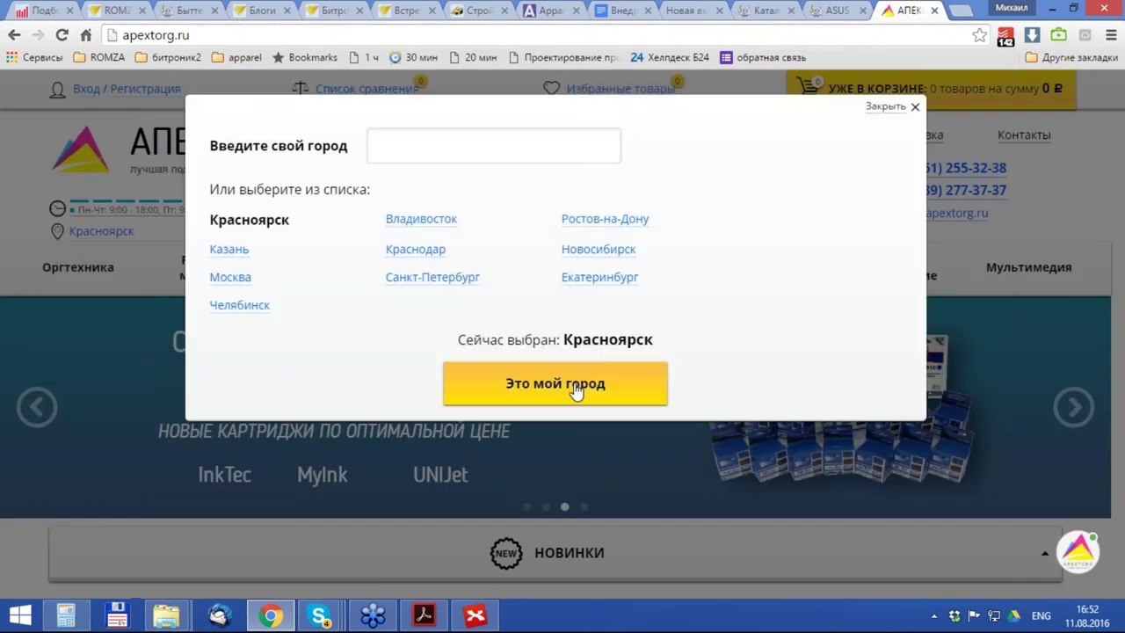
click(578, 389)
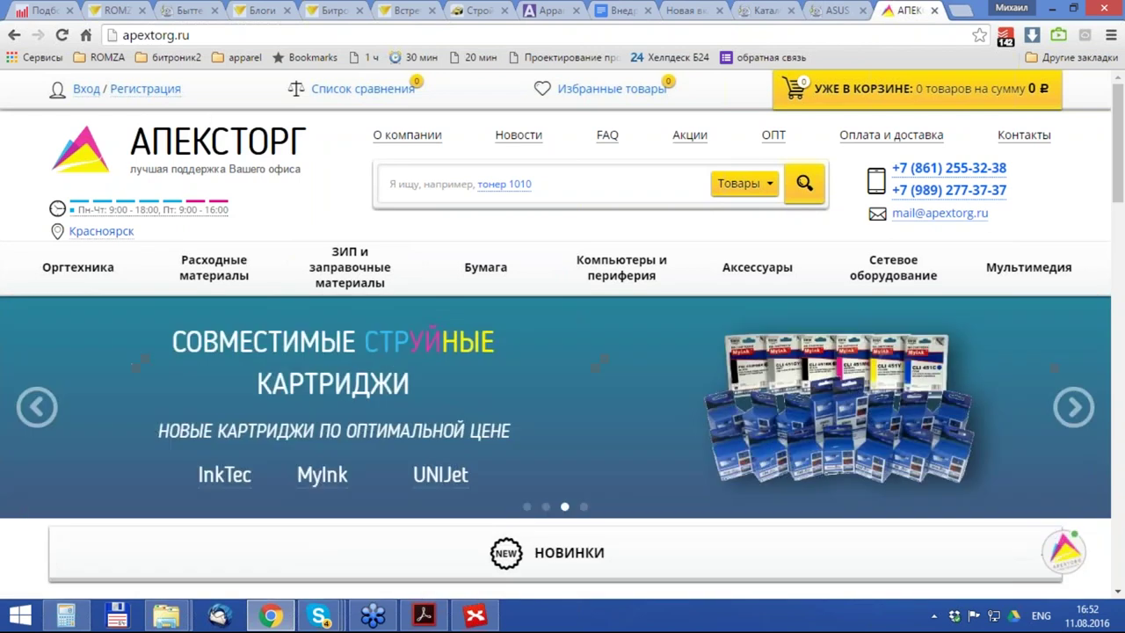
Advance the homepage new-products carousel two positions and scroll through the page
scroll(118, 214, down, 5)
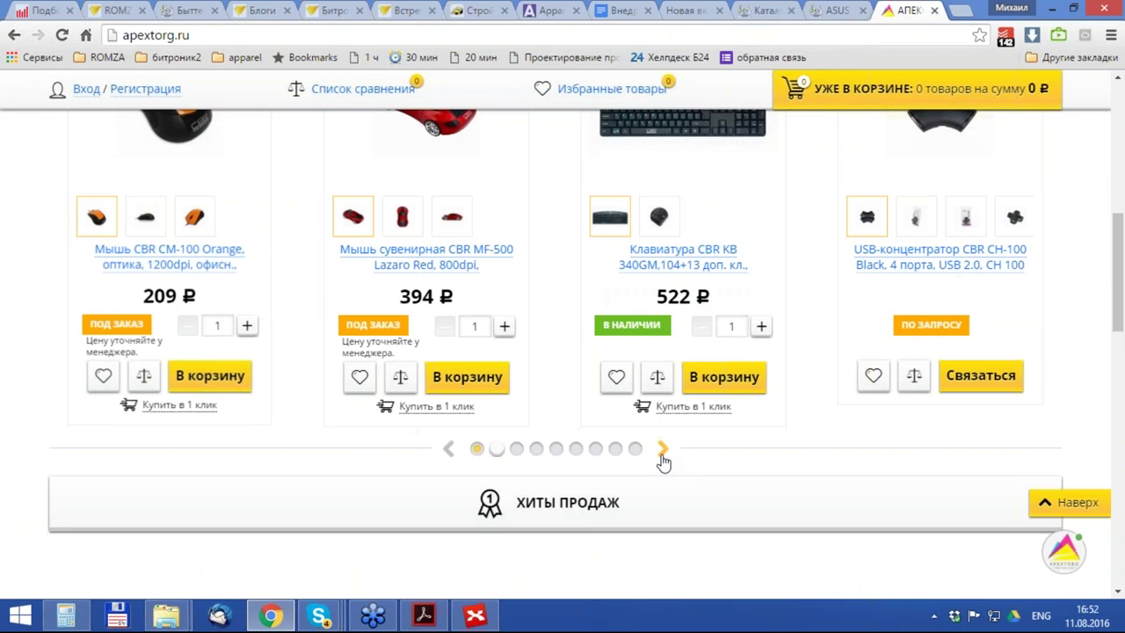
click(663, 449)
click(663, 449)
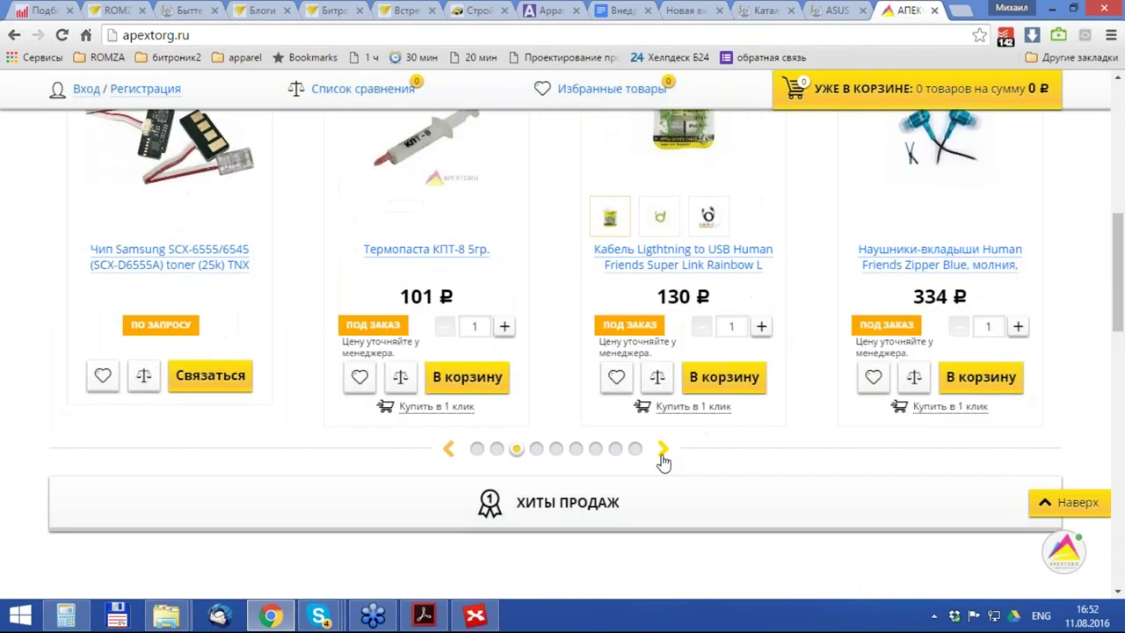
scroll(663, 448, down, 5)
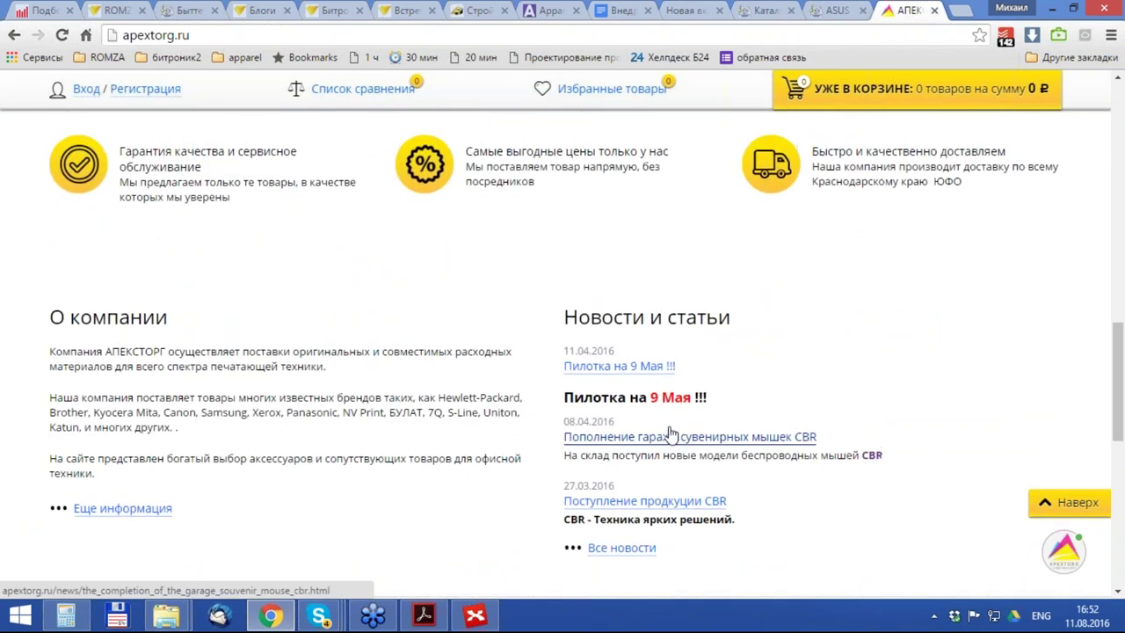
scroll(667, 422, down, 3)
scroll(658, 397, up, 15)
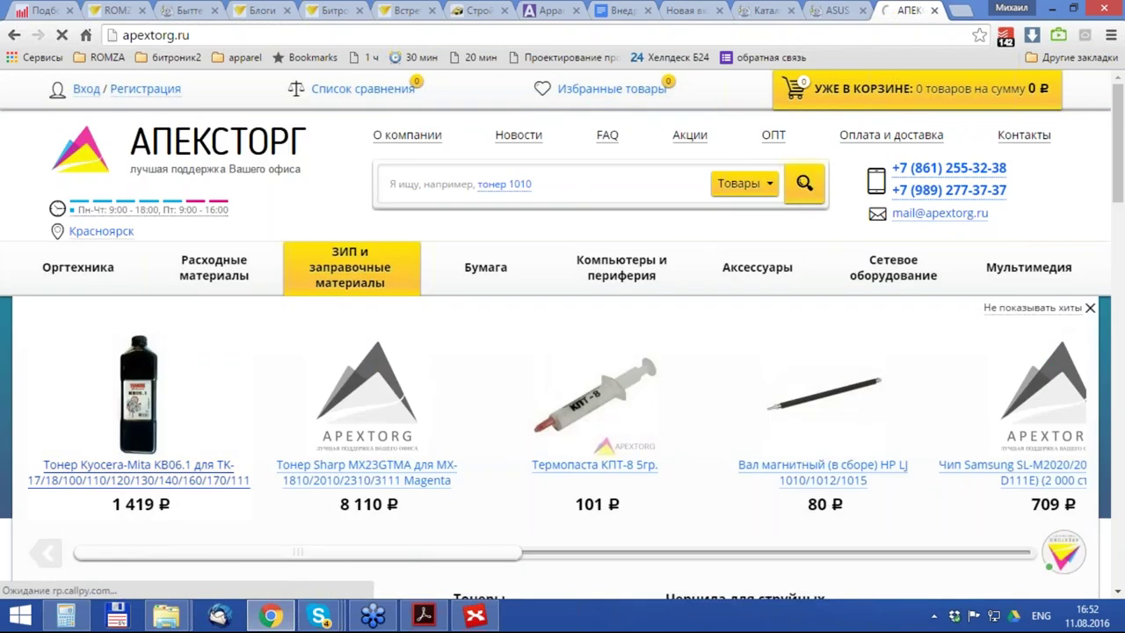
Open the Тонер Kyocera-Mita KB06.1 product page (1 419 ₽) and review its specifications
click(139, 472)
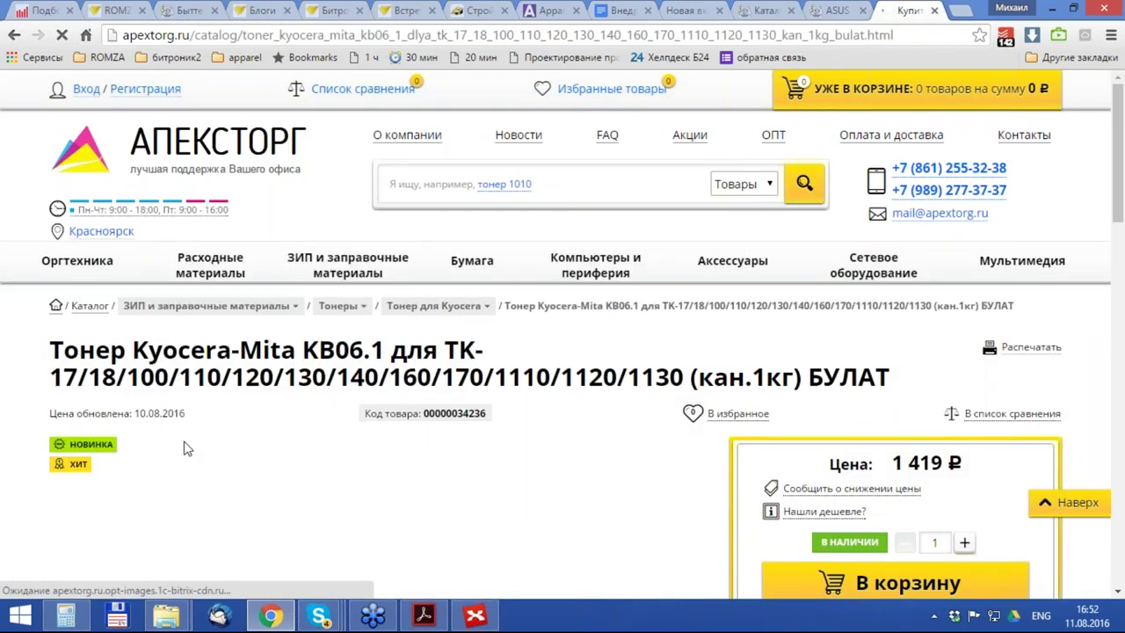
scroll(349, 333, down, 4)
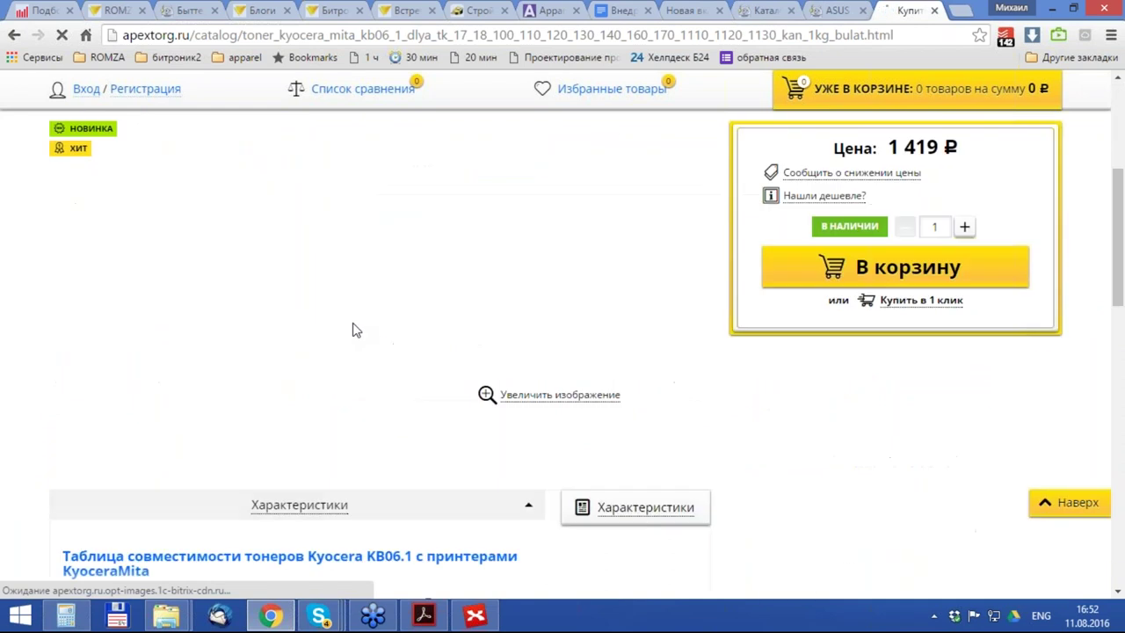
scroll(354, 326, up, 4)
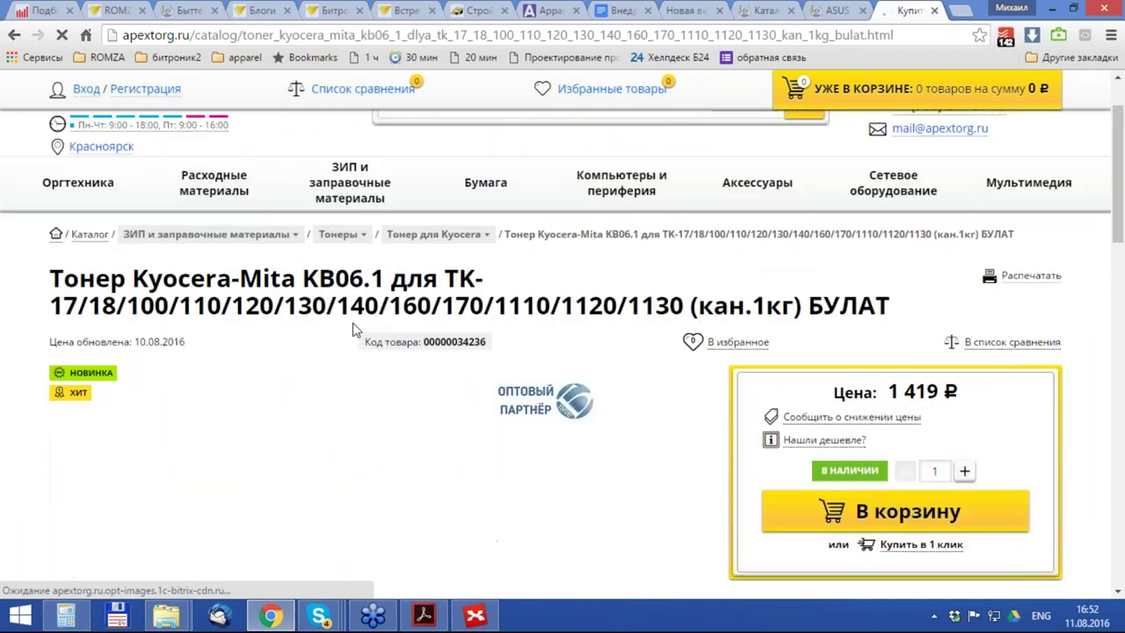
scroll(354, 326, down, 5)
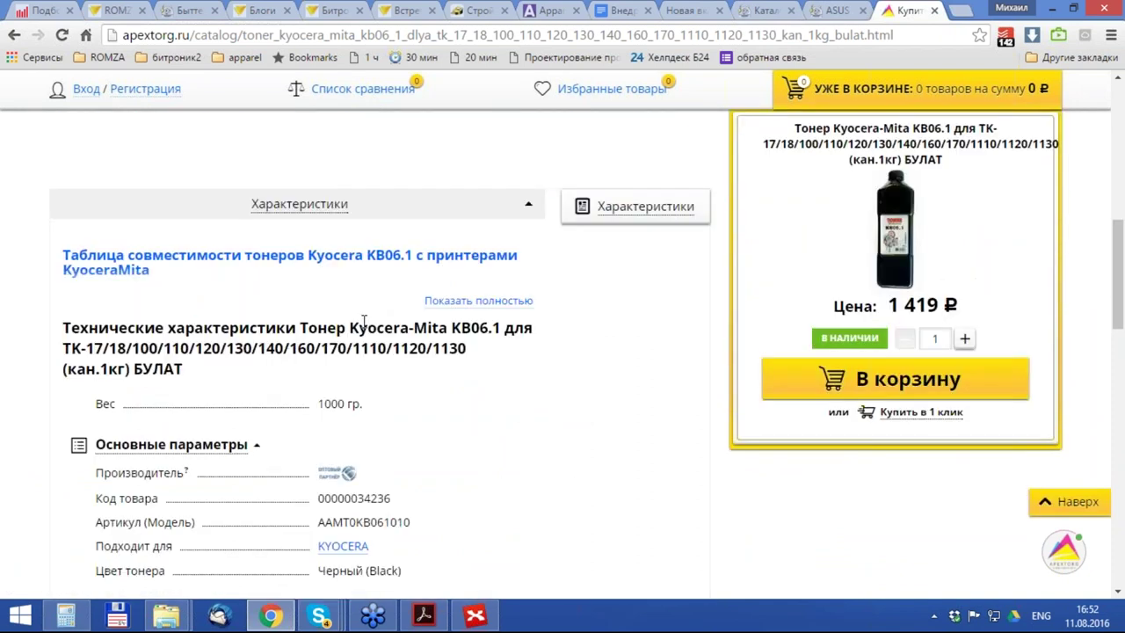
scroll(364, 322, down, 6)
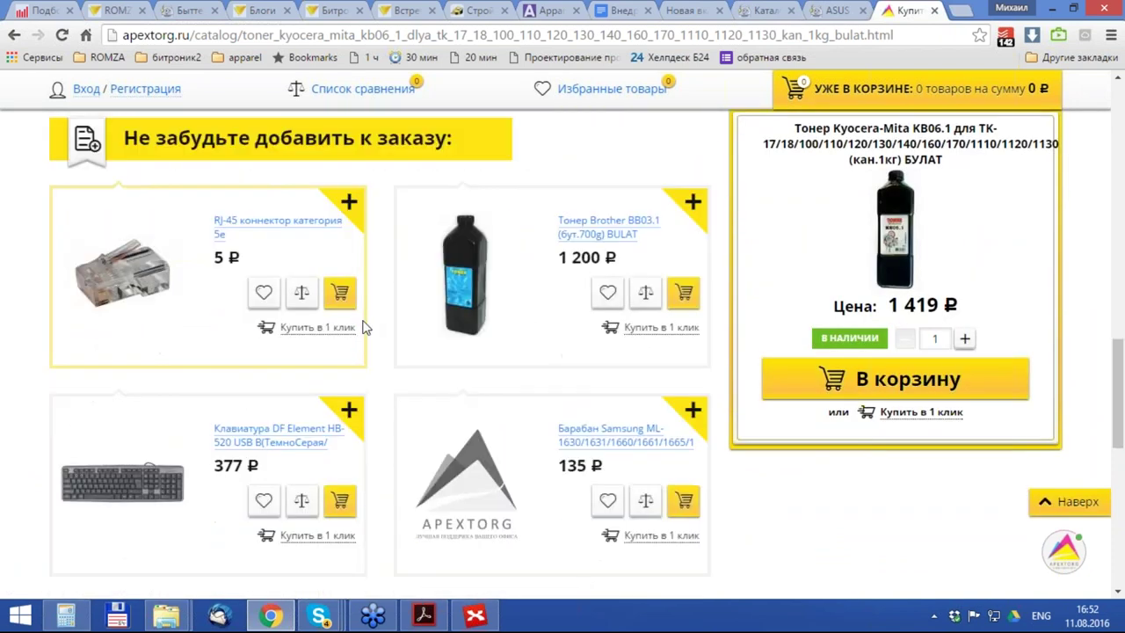
Look over the related items, then bring up the 'Купить в 1 клик' quick order form
scroll(364, 325, up, 3)
scroll(344, 313, down, 2)
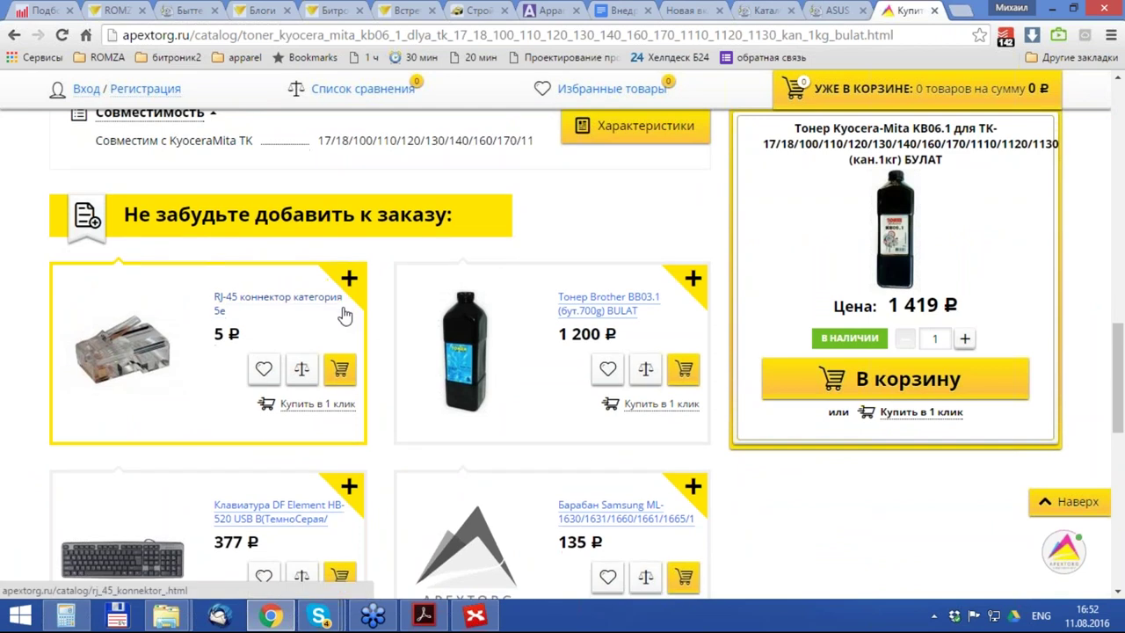
scroll(343, 314, down, 8)
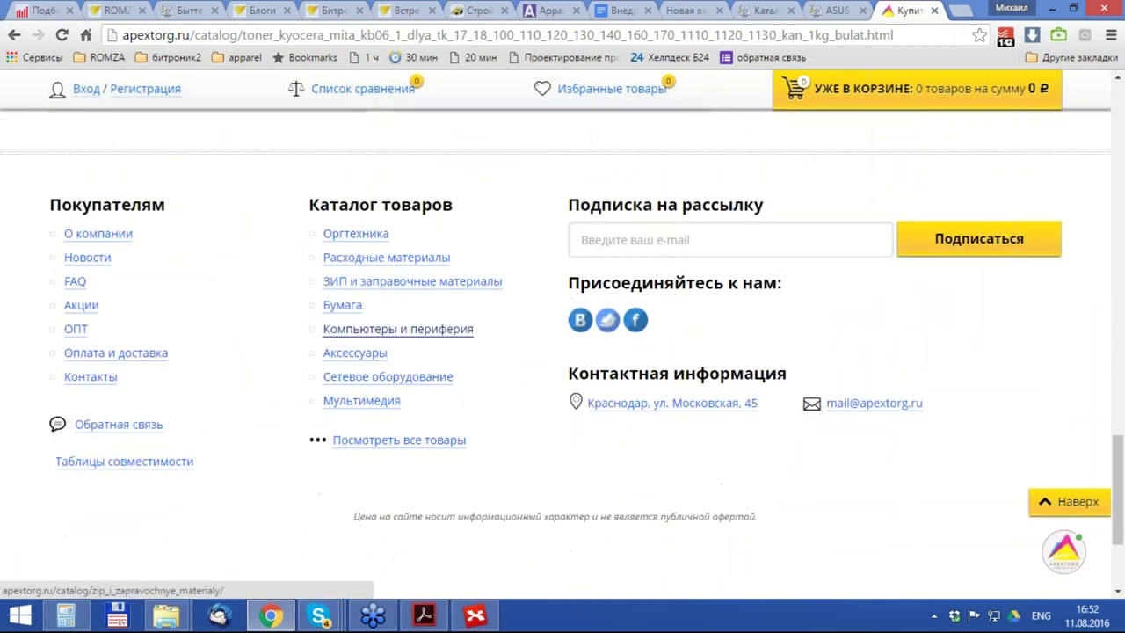
scroll(479, 309, up, 10)
scroll(479, 309, up, 6)
scroll(923, 420, down, 5)
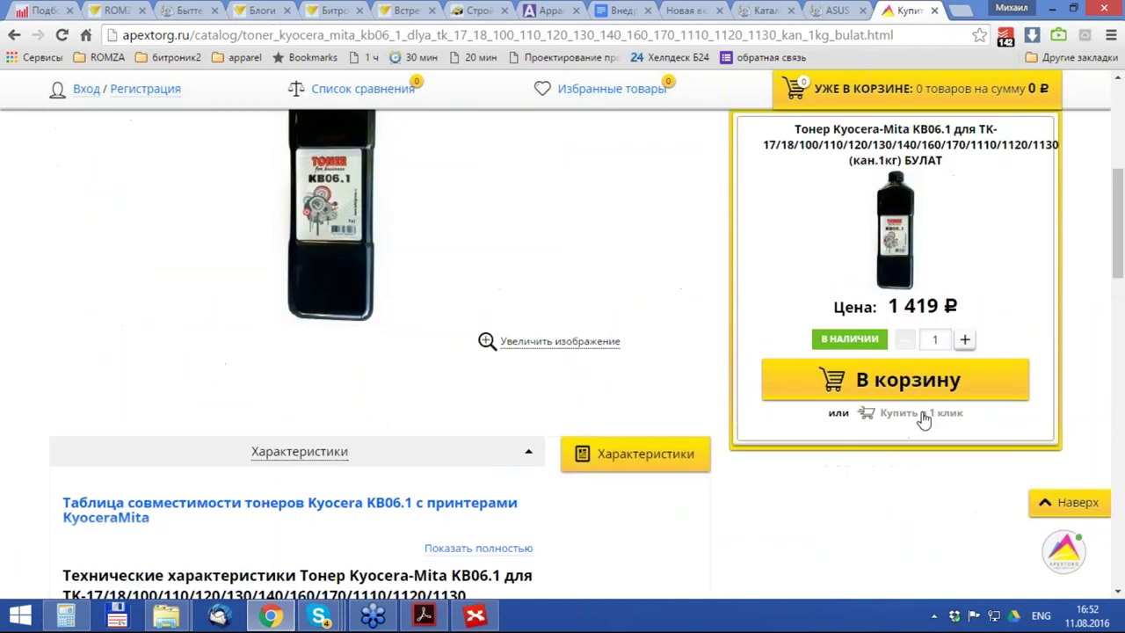
click(921, 412)
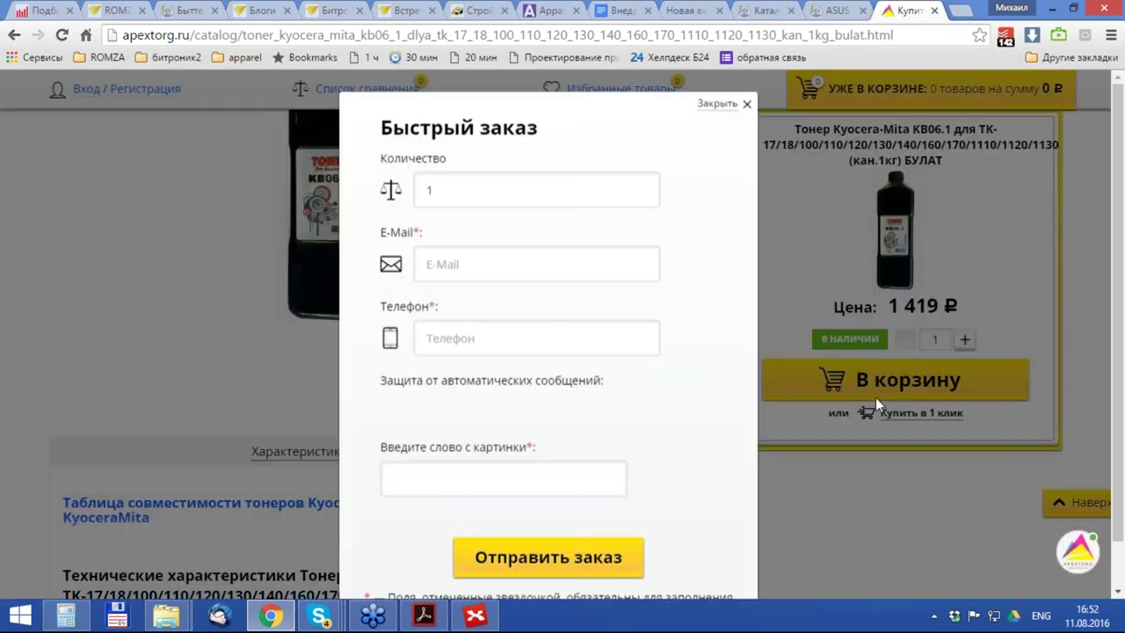